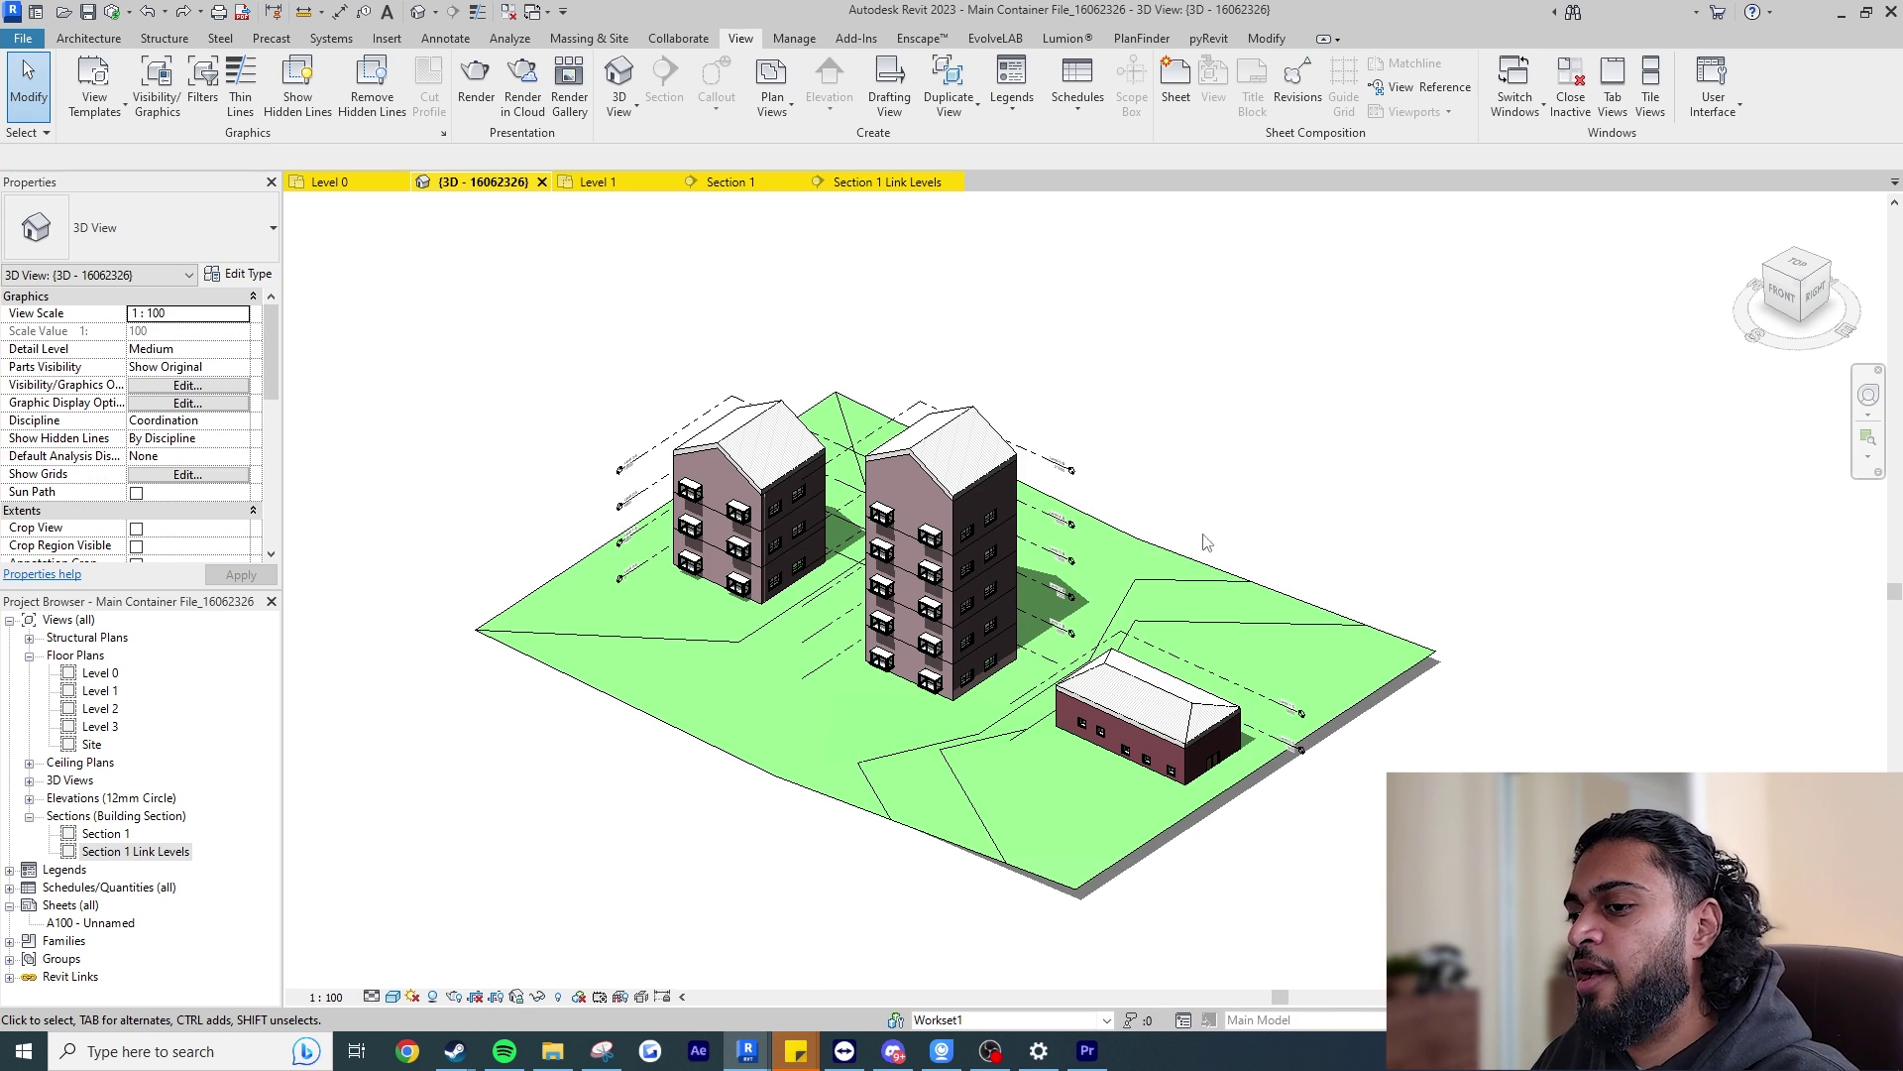
Examine the levels of the three linked buildings against the sloping terrain in the Section 1 Link Levels view.
left_click(887, 182)
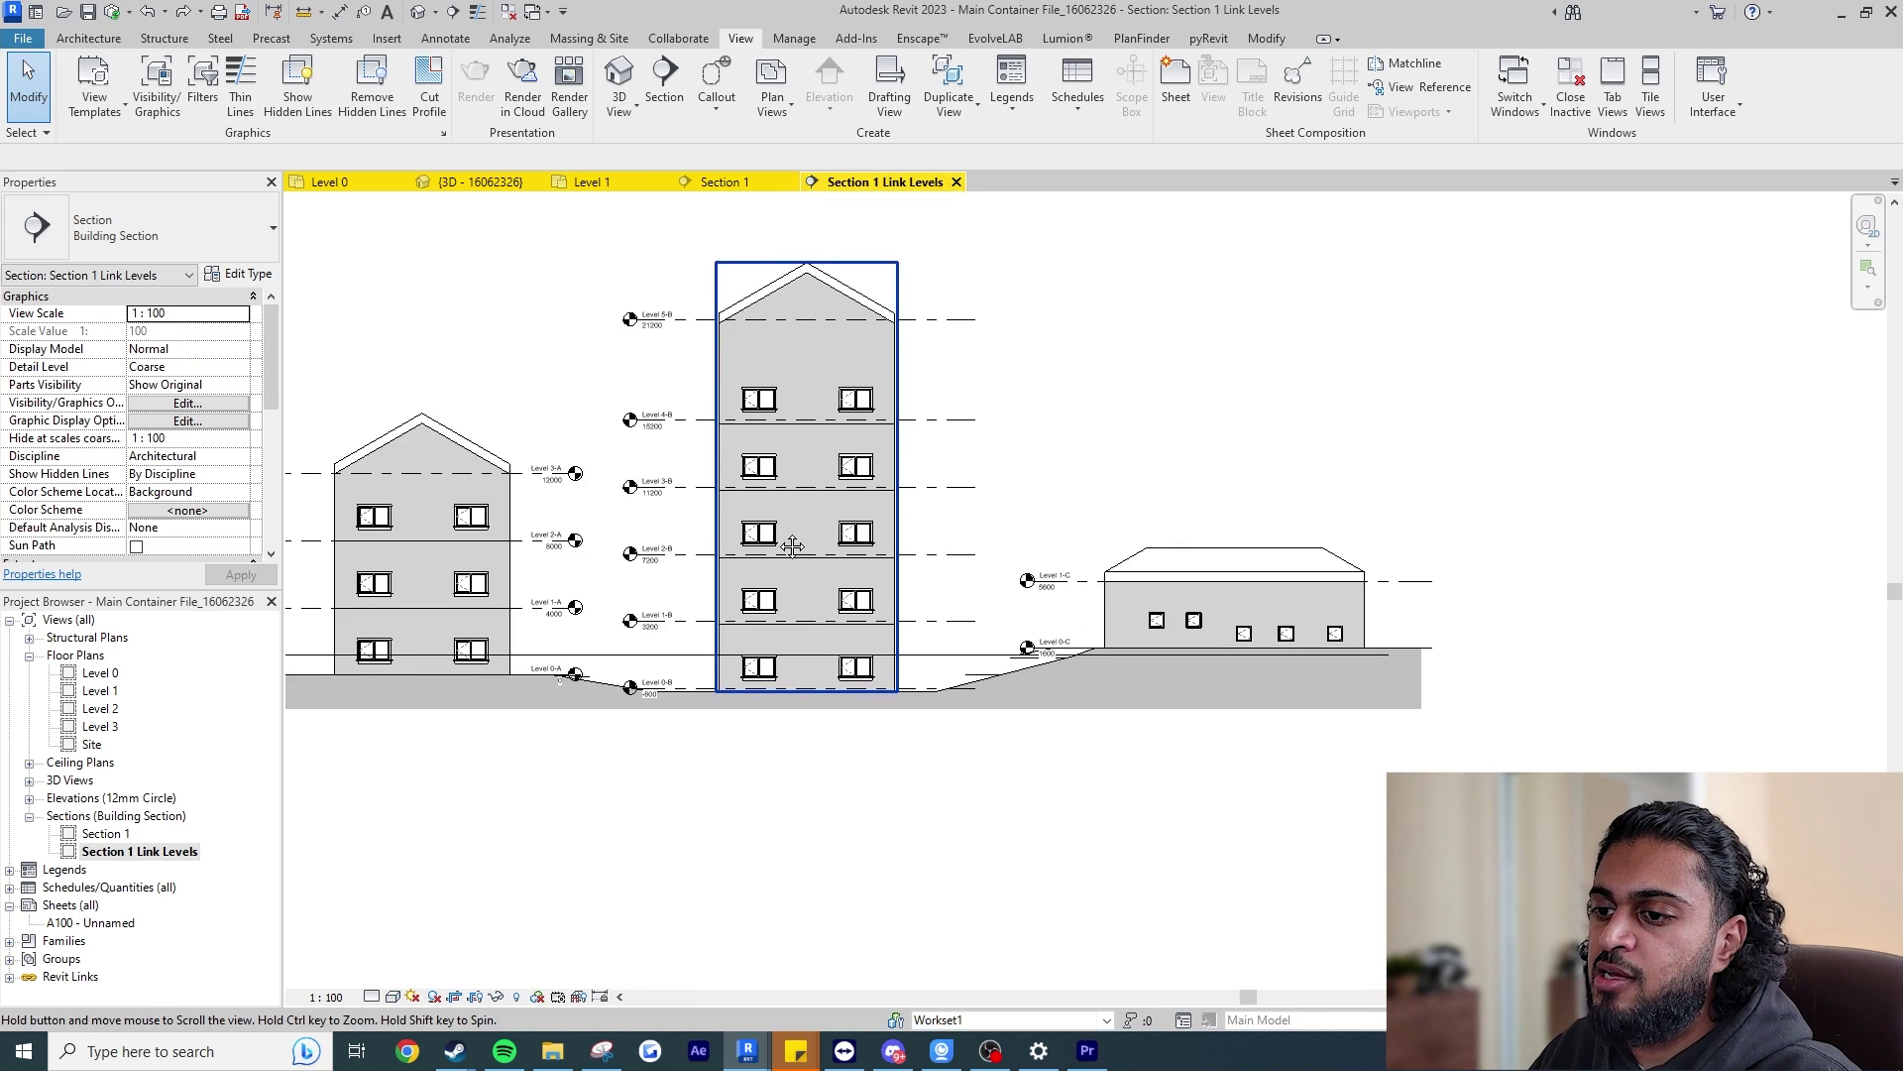
left_click(686, 511)
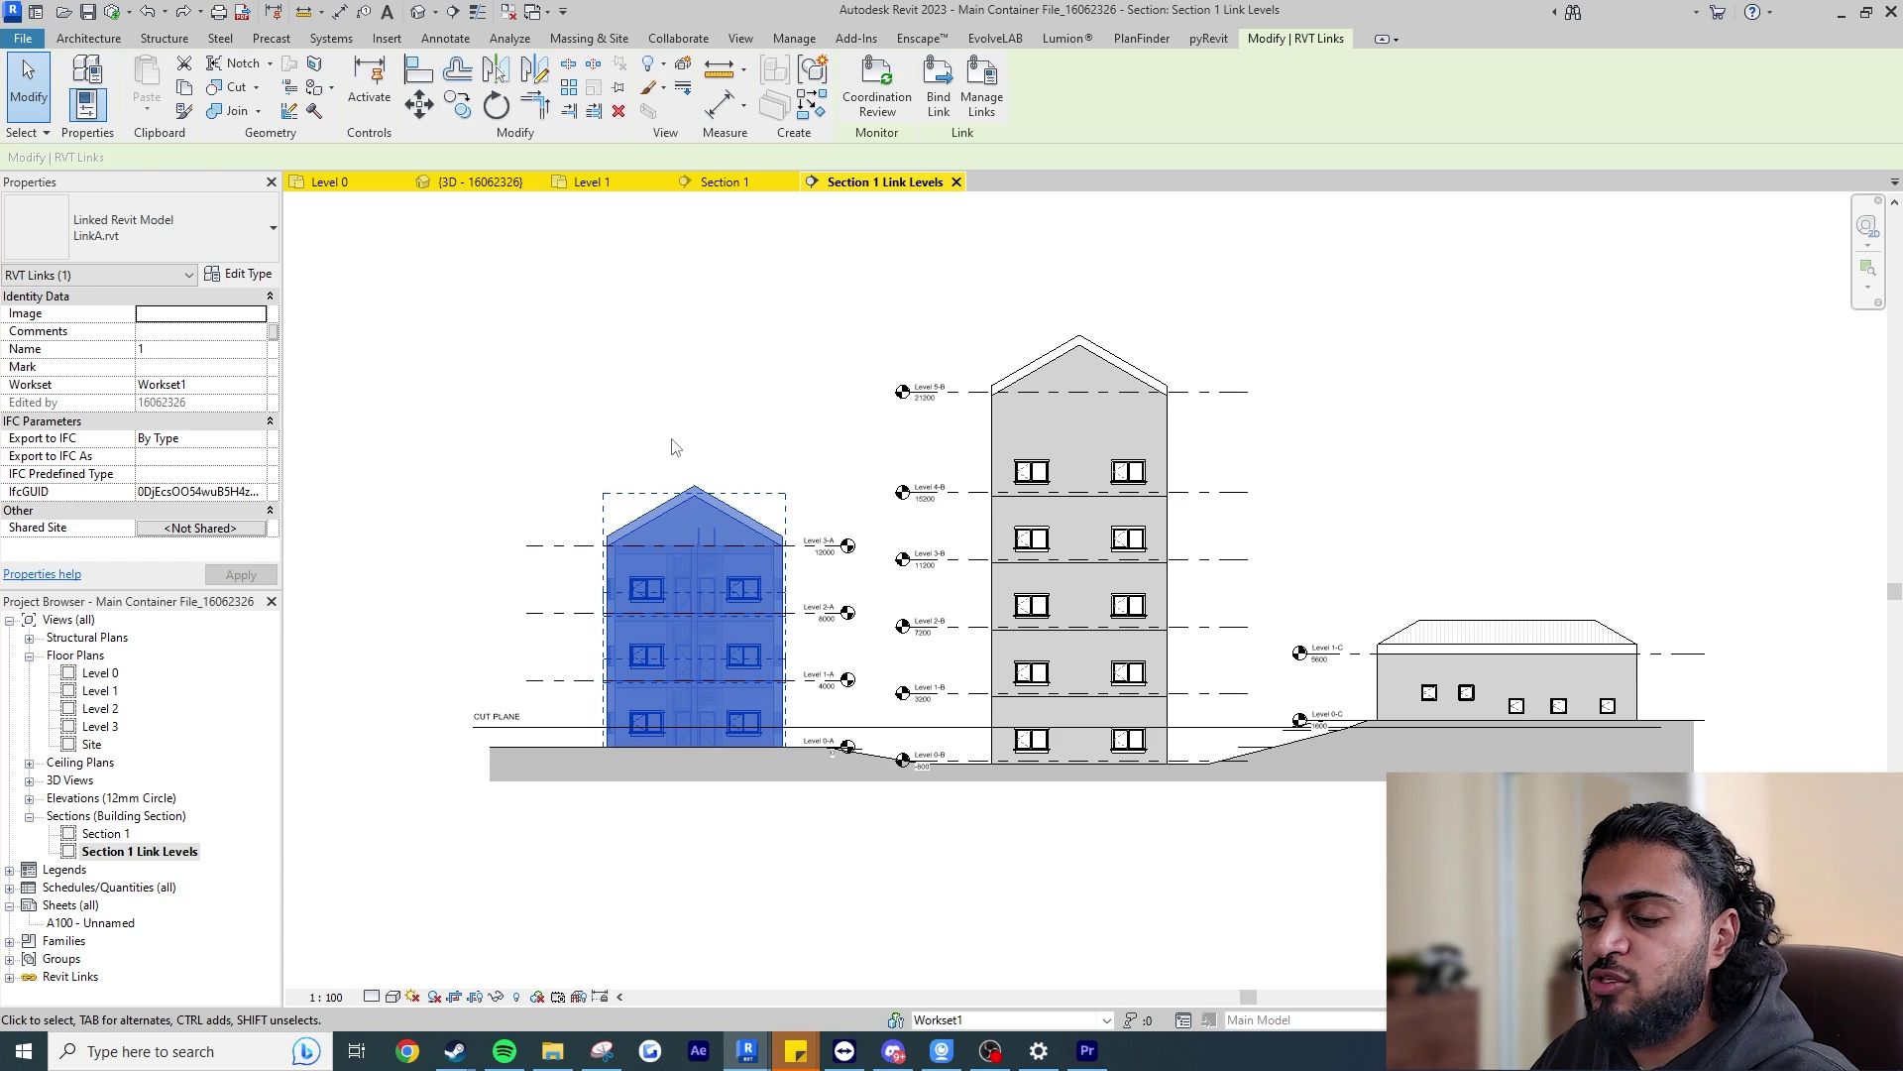
key("Escape")
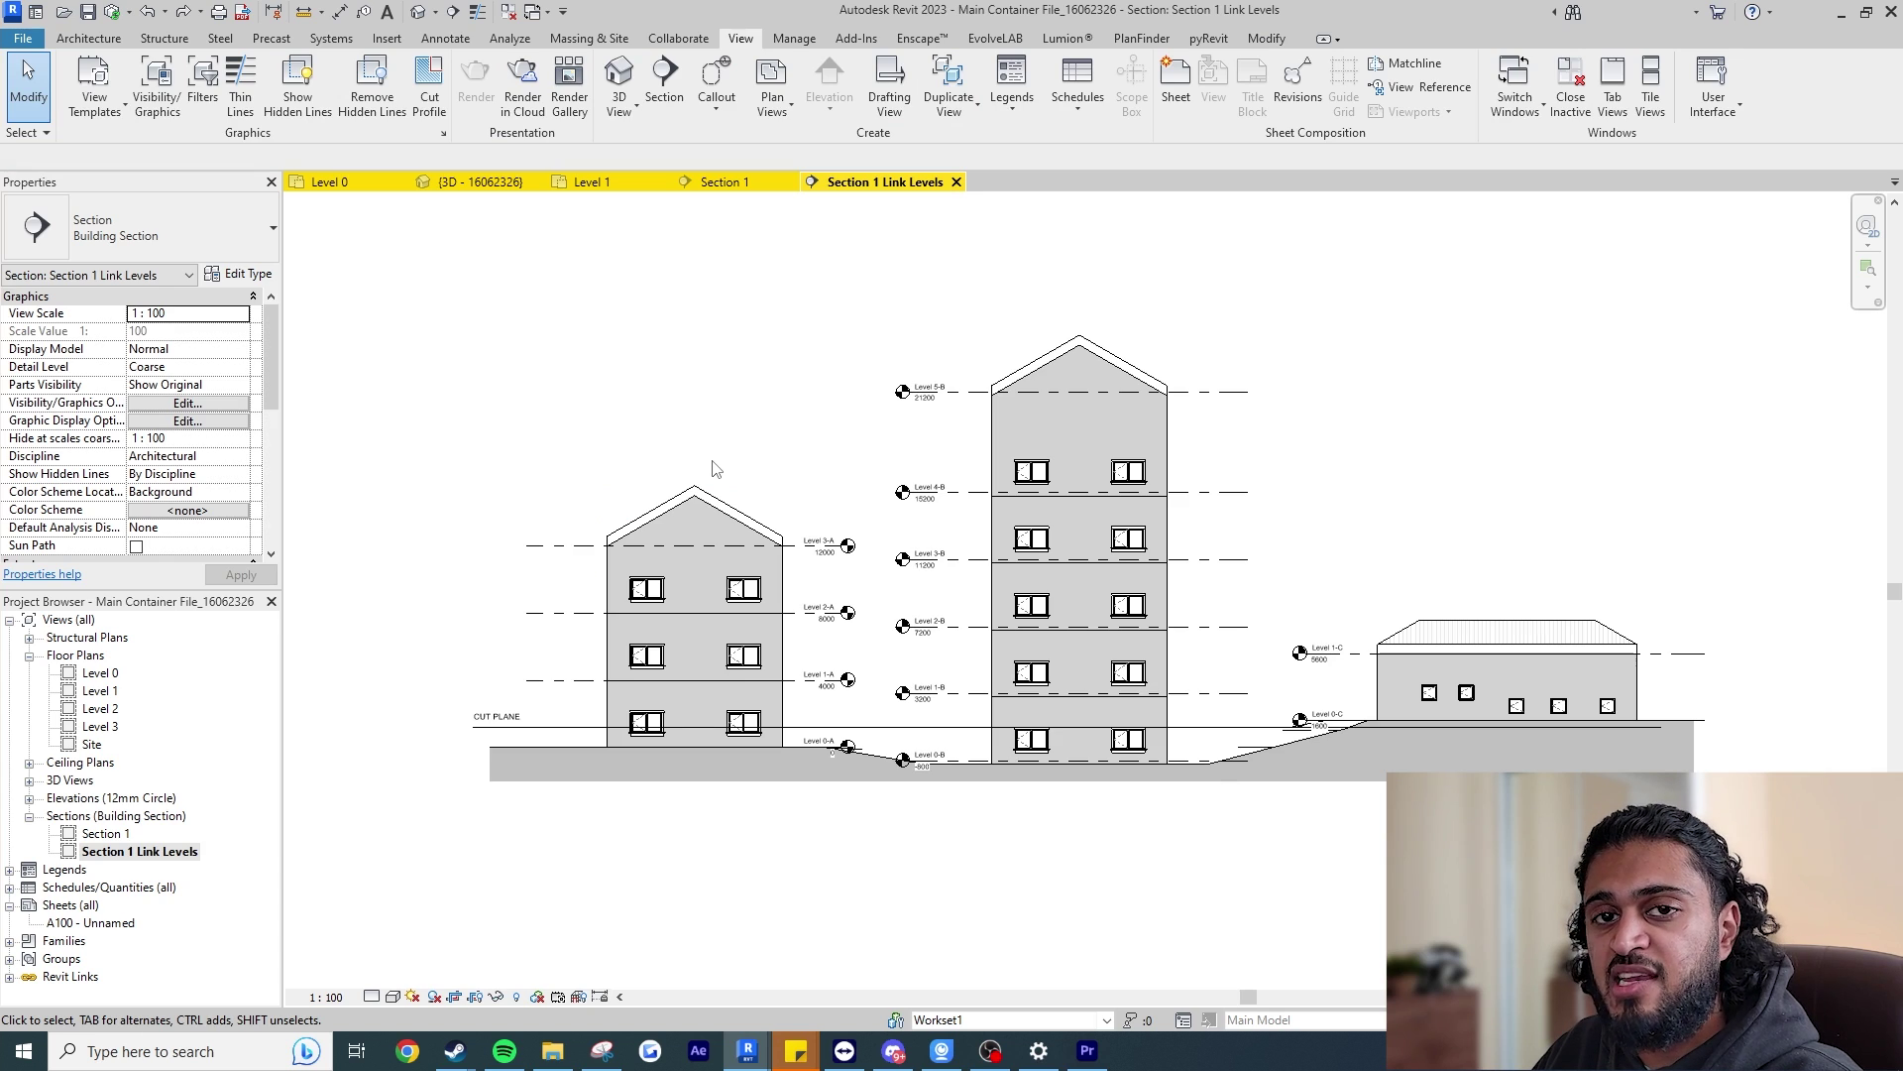
left_click(1087, 493)
left_click(1232, 614)
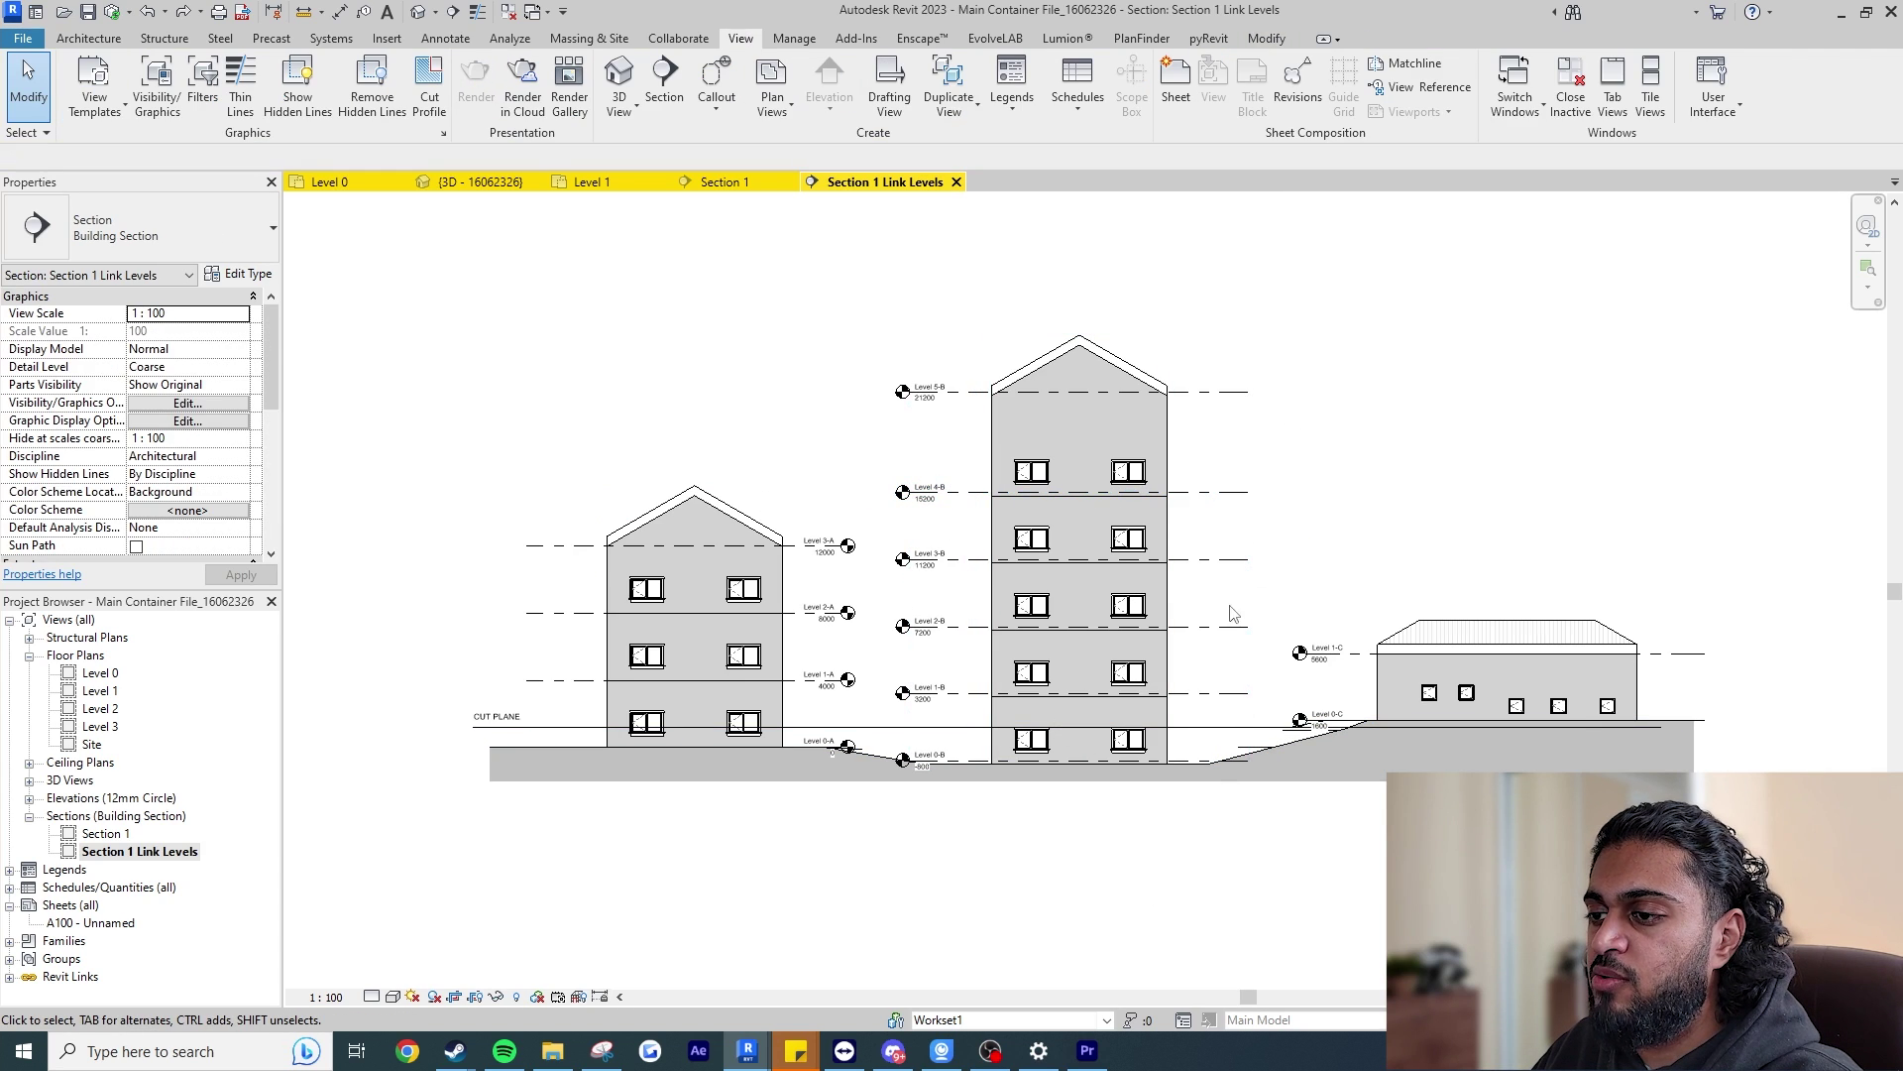
scroll(1229, 606, "up", 1)
left_click(1157, 507)
left_click(1049, 874)
scroll(878, 824, "up", 2)
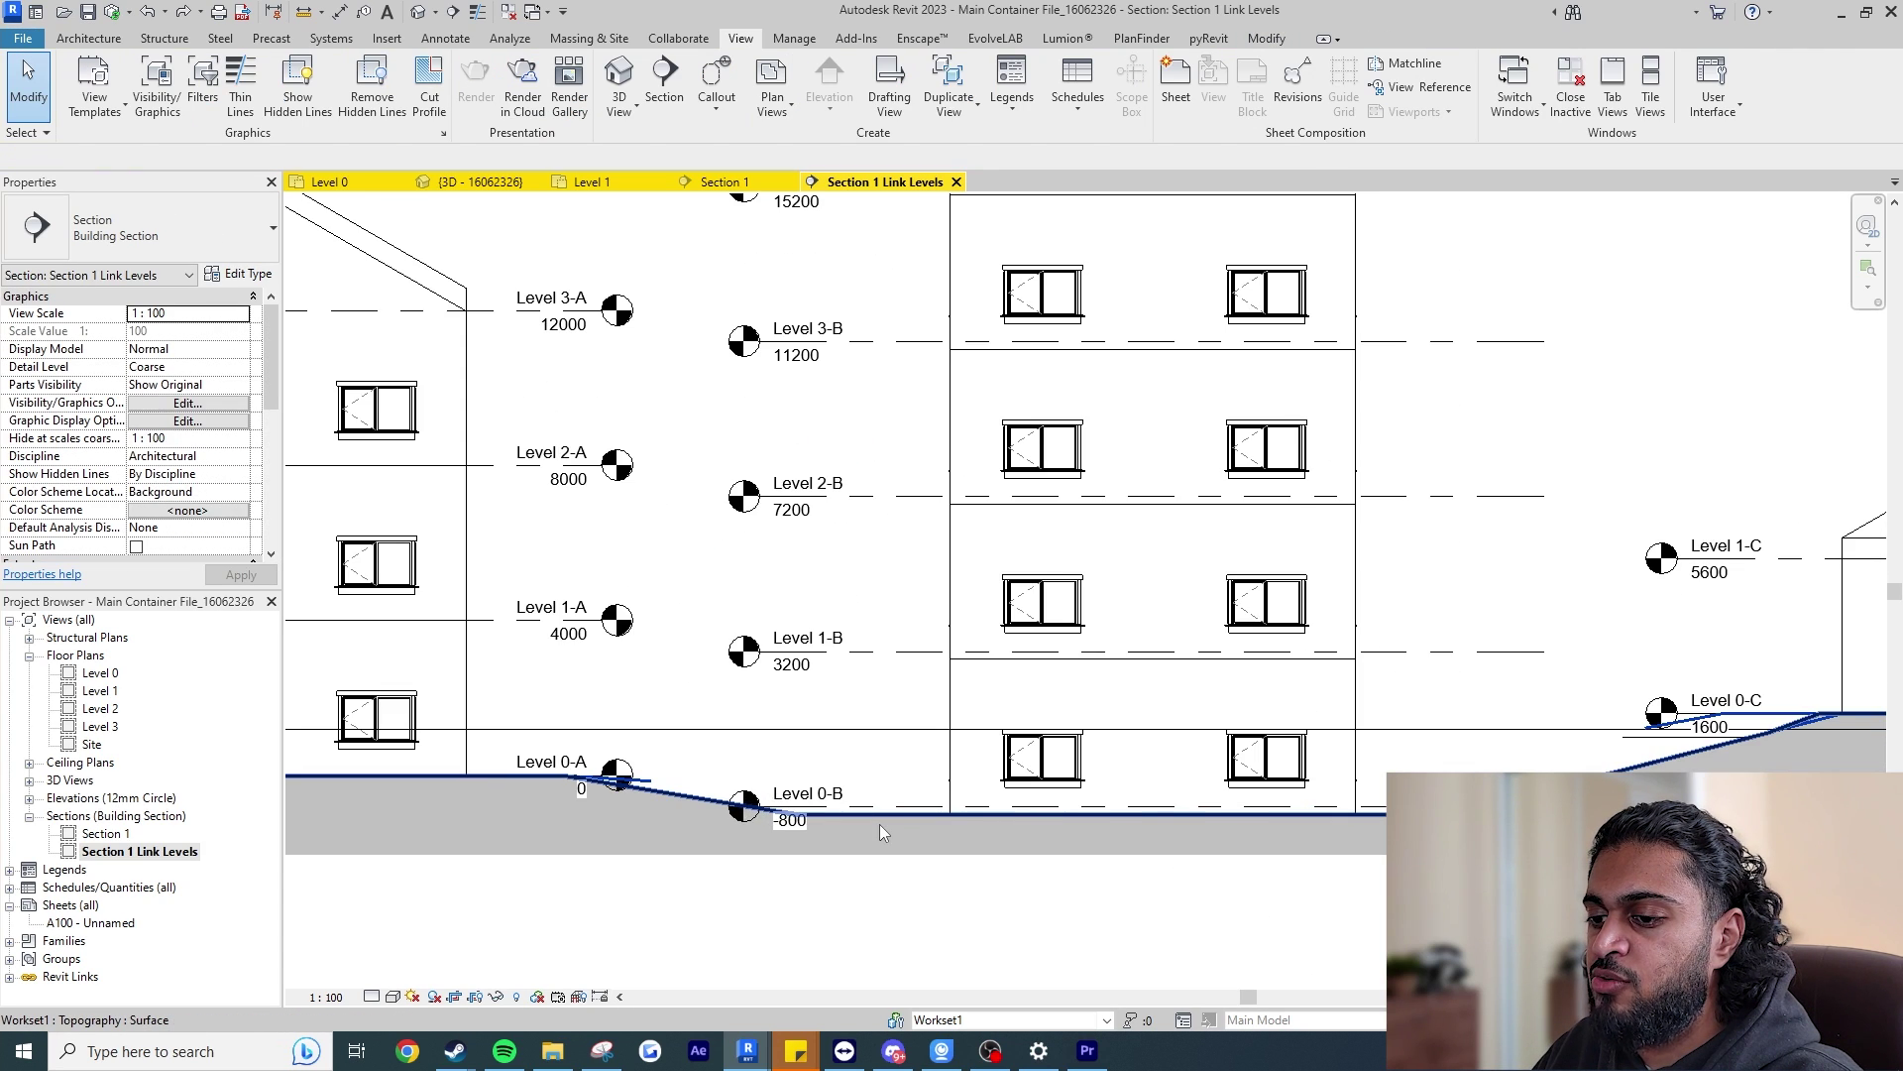
scroll(884, 895, "down", 2)
middle_click_drag(1289, 872, 1057, 829)
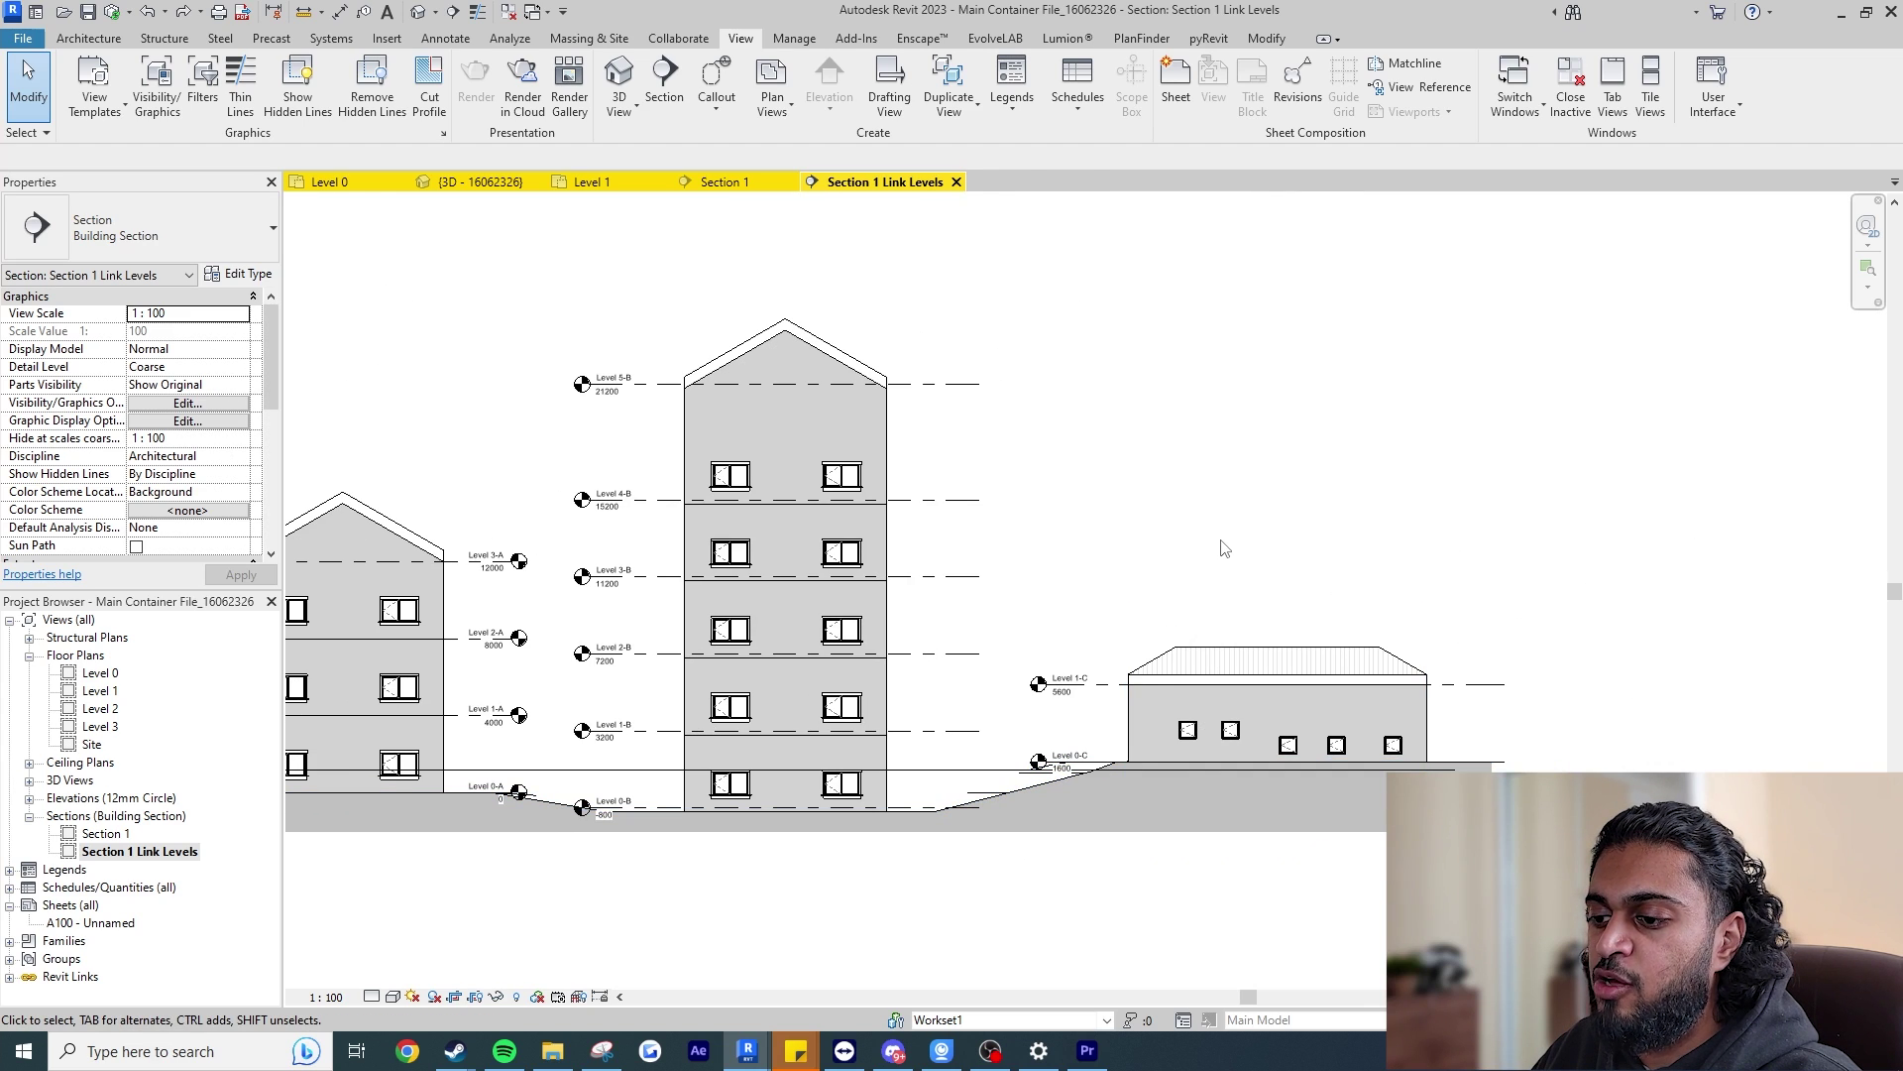
Examine how each of the three linked buildings is cut in the Level 0 floor plan, including stairs, doors and windows.
key("ctrl+Tab")
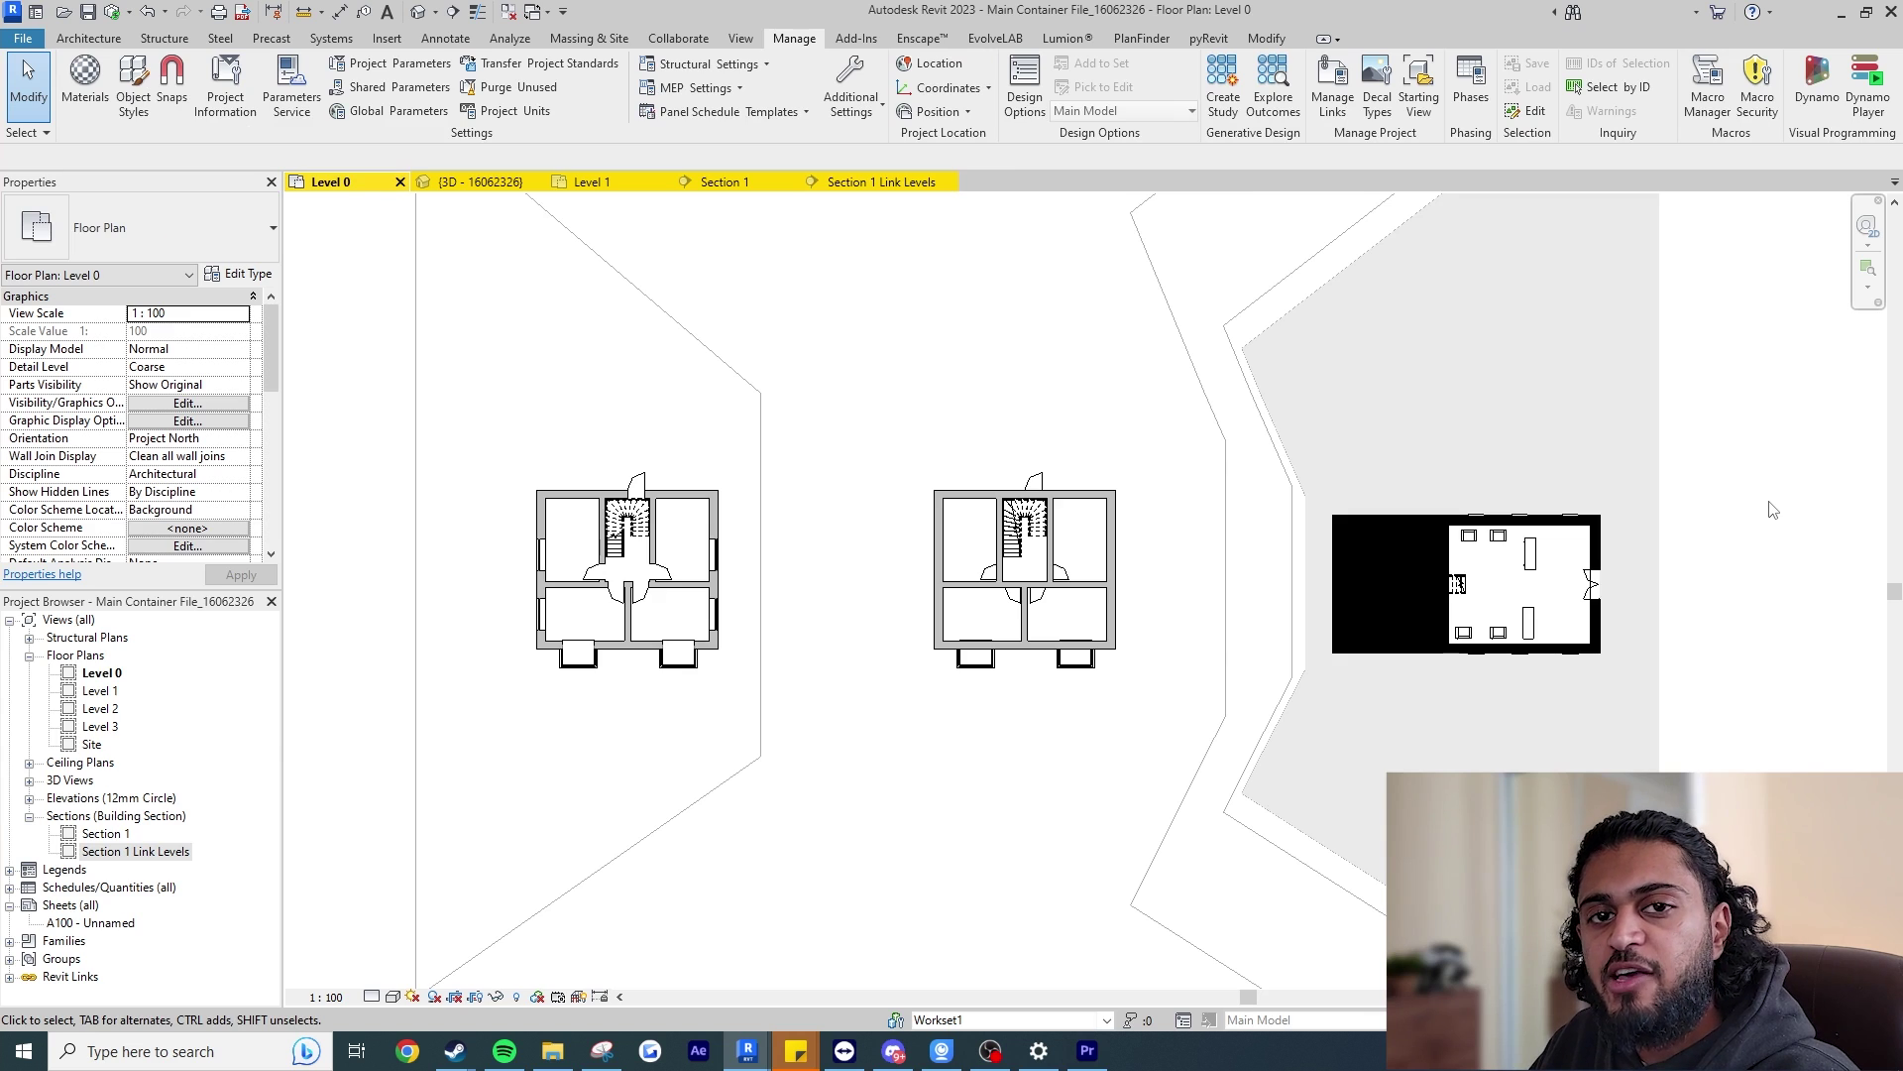
scroll(777, 519, "up", 2)
middle_click_drag(874, 530, 1007, 535)
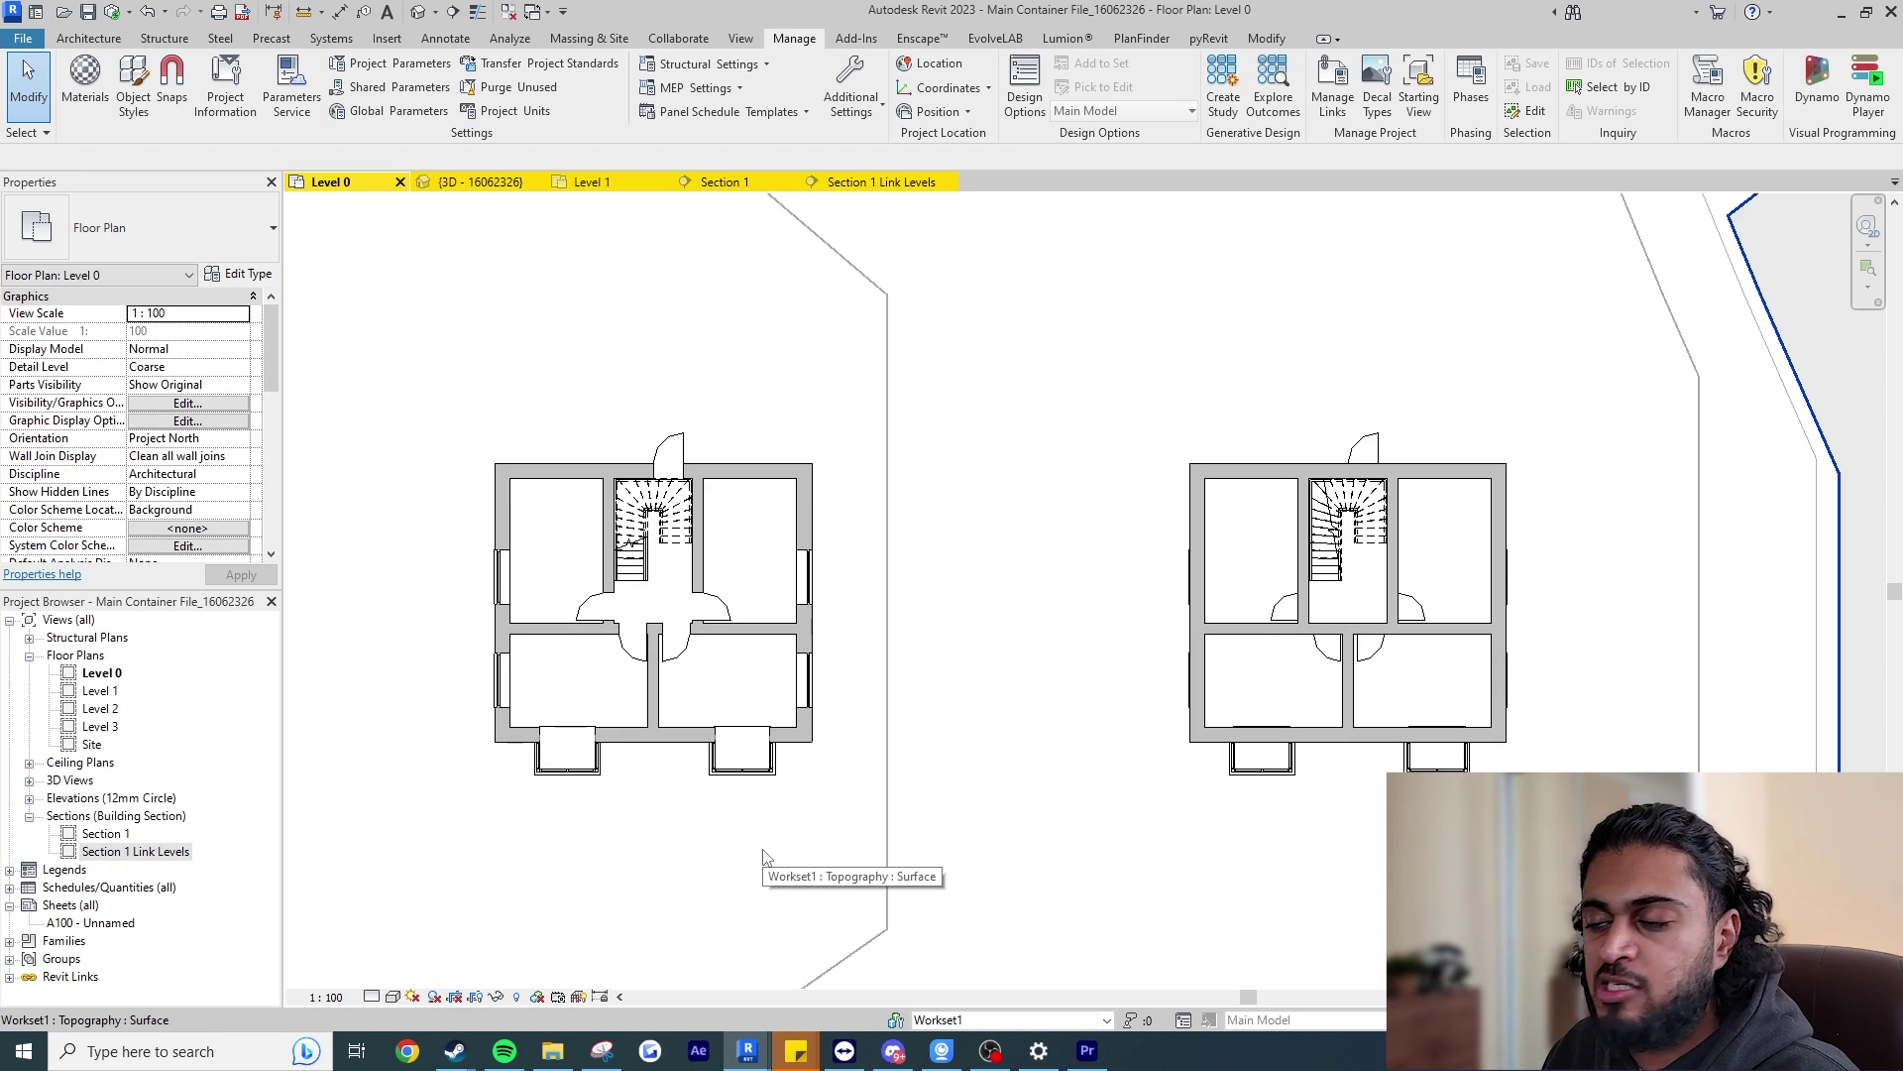
middle_click_drag(1339, 679, 968, 671)
scroll(983, 668, "up", 3)
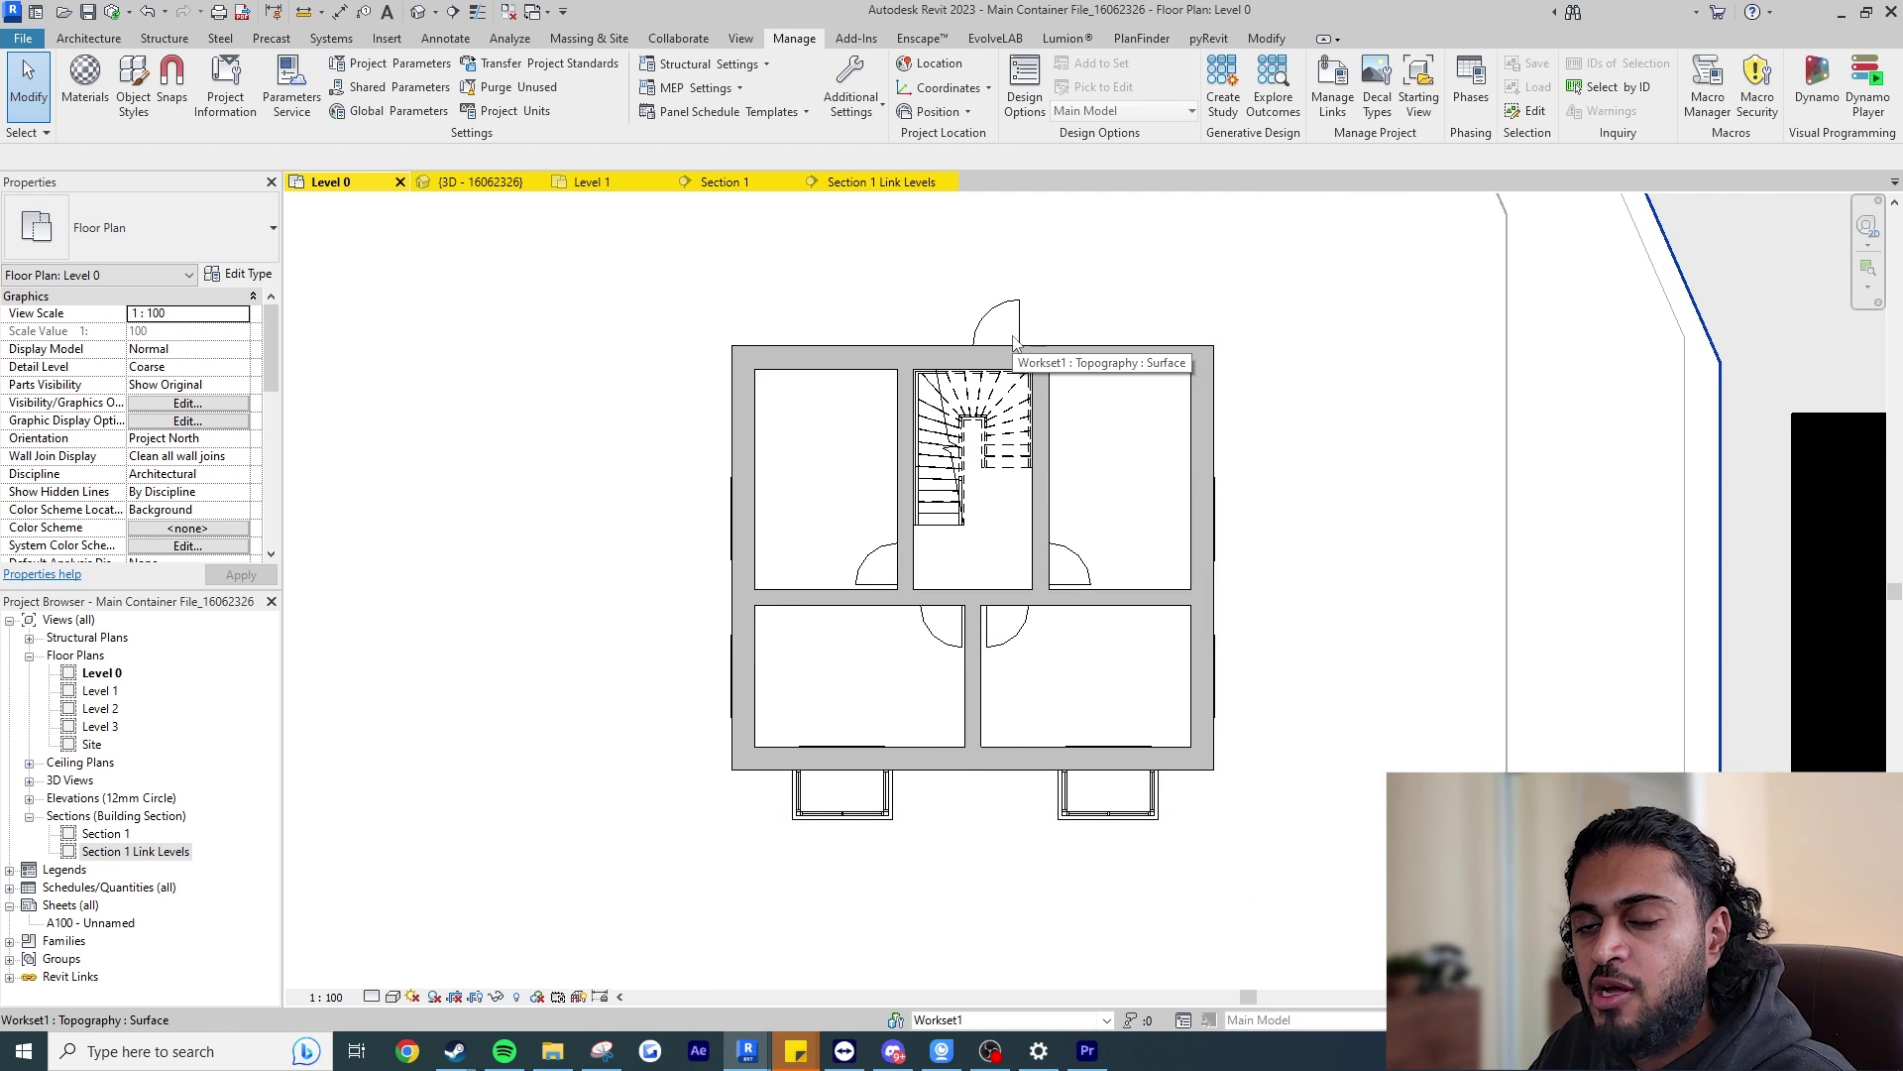
scroll(1013, 342, "down", 3)
scroll(1048, 441, "up", 2)
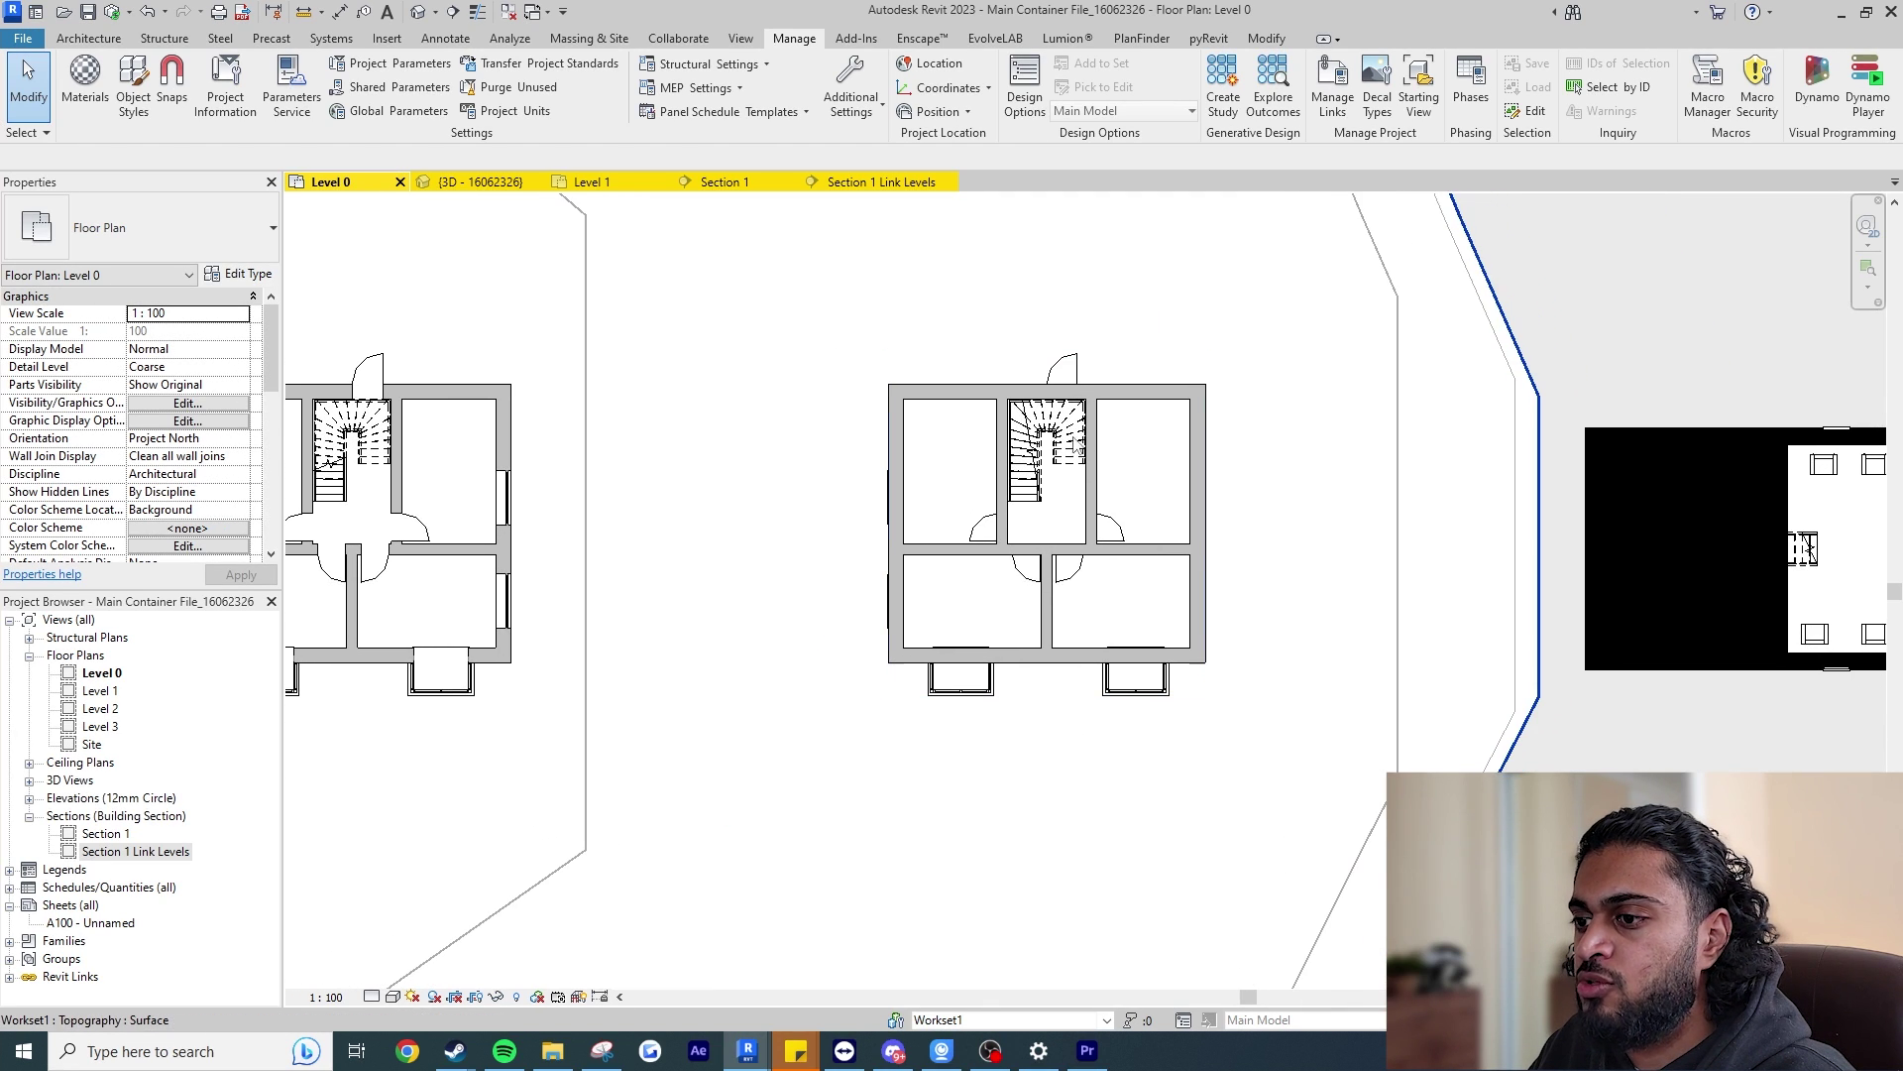
scroll(1048, 442, "up", 4)
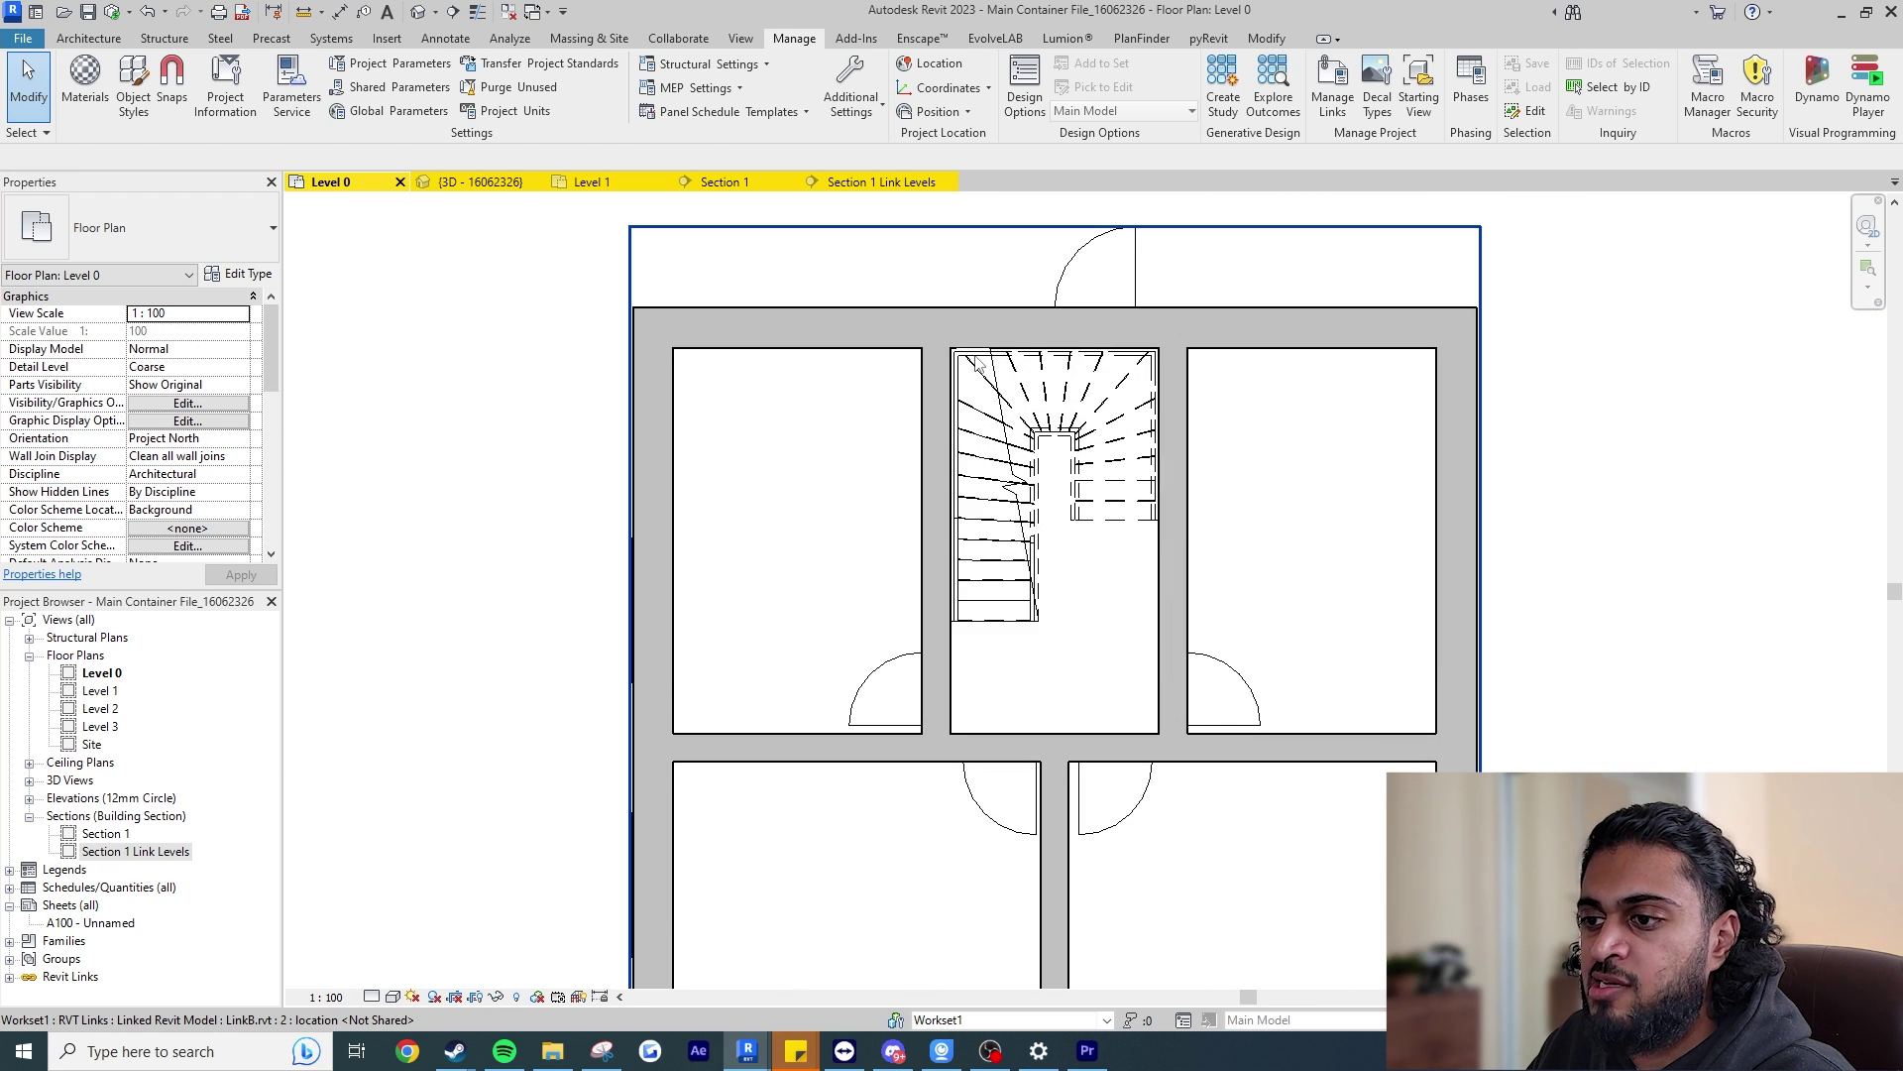
scroll(1013, 537, "down", 2)
scroll(1388, 575, "down", 2)
middle_click_drag(1408, 576, 905, 522)
middle_click_drag(1158, 526, 828, 520)
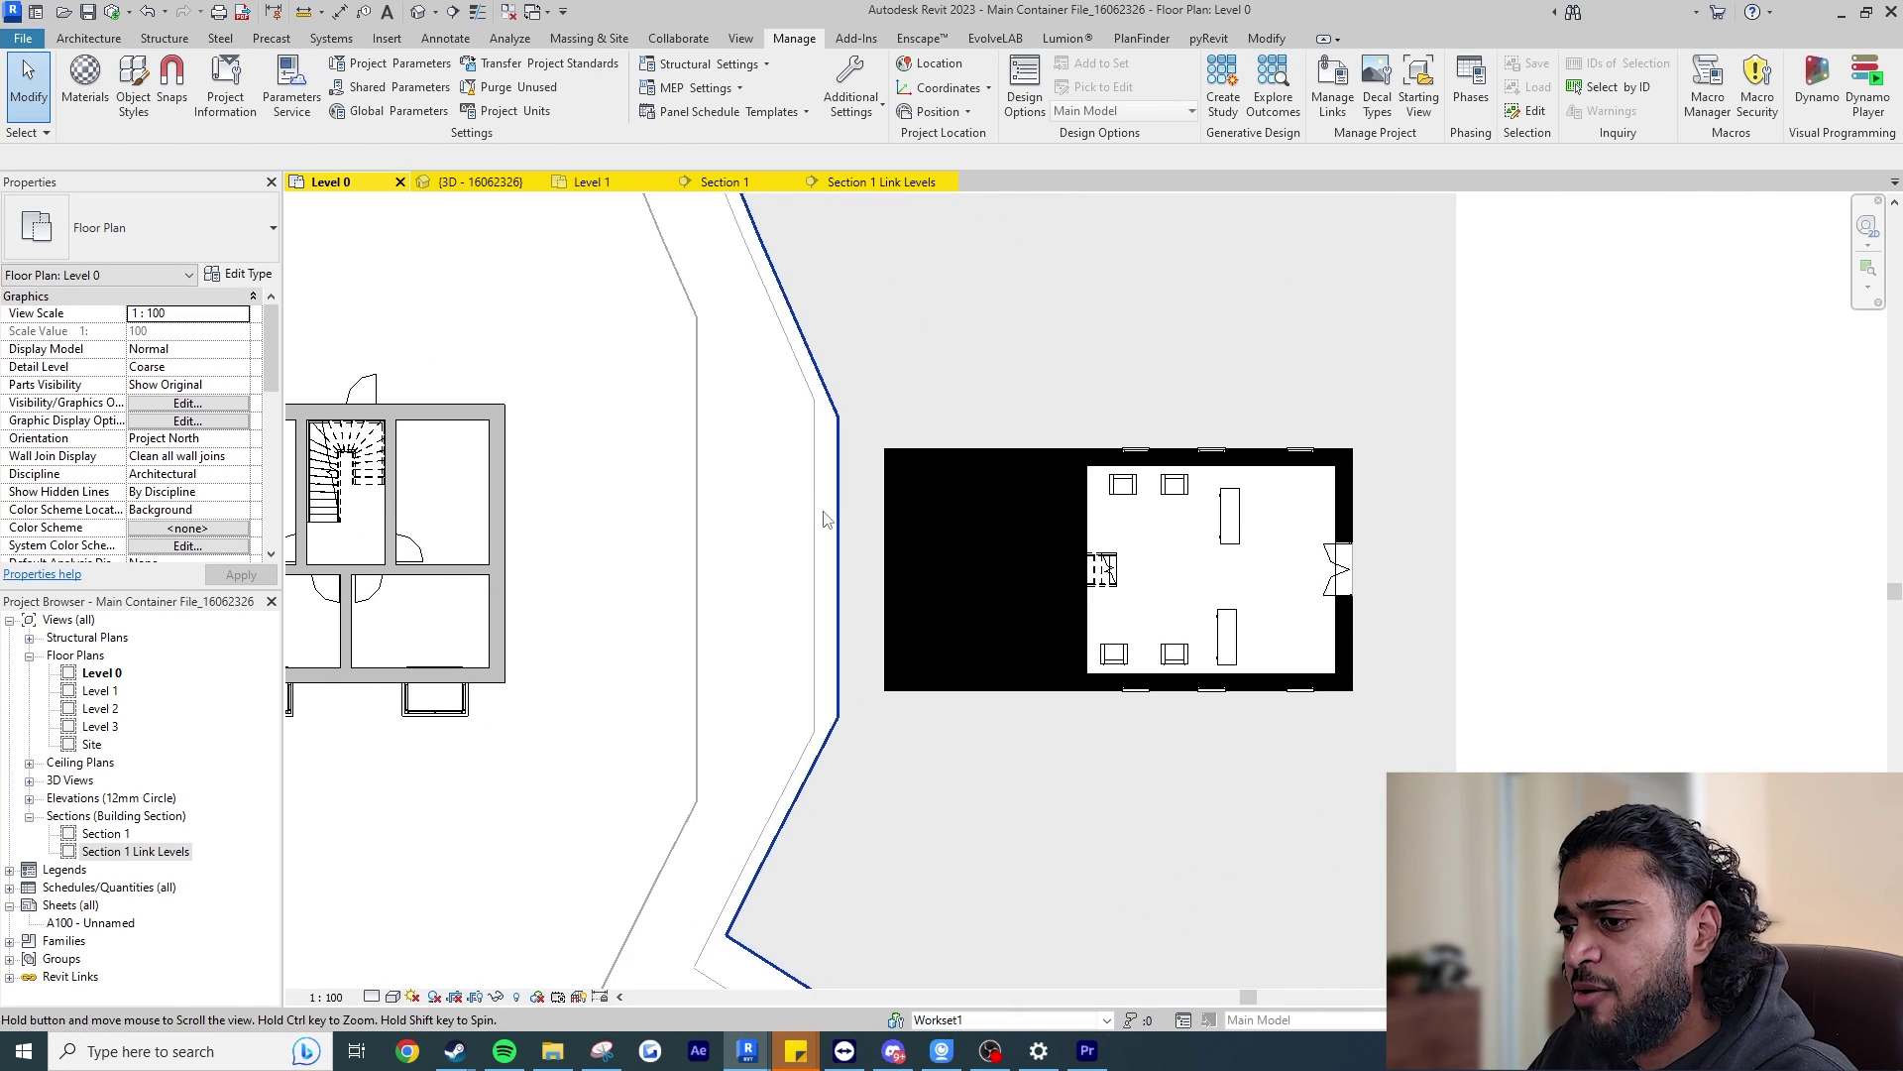
scroll(1180, 514, "up", 1)
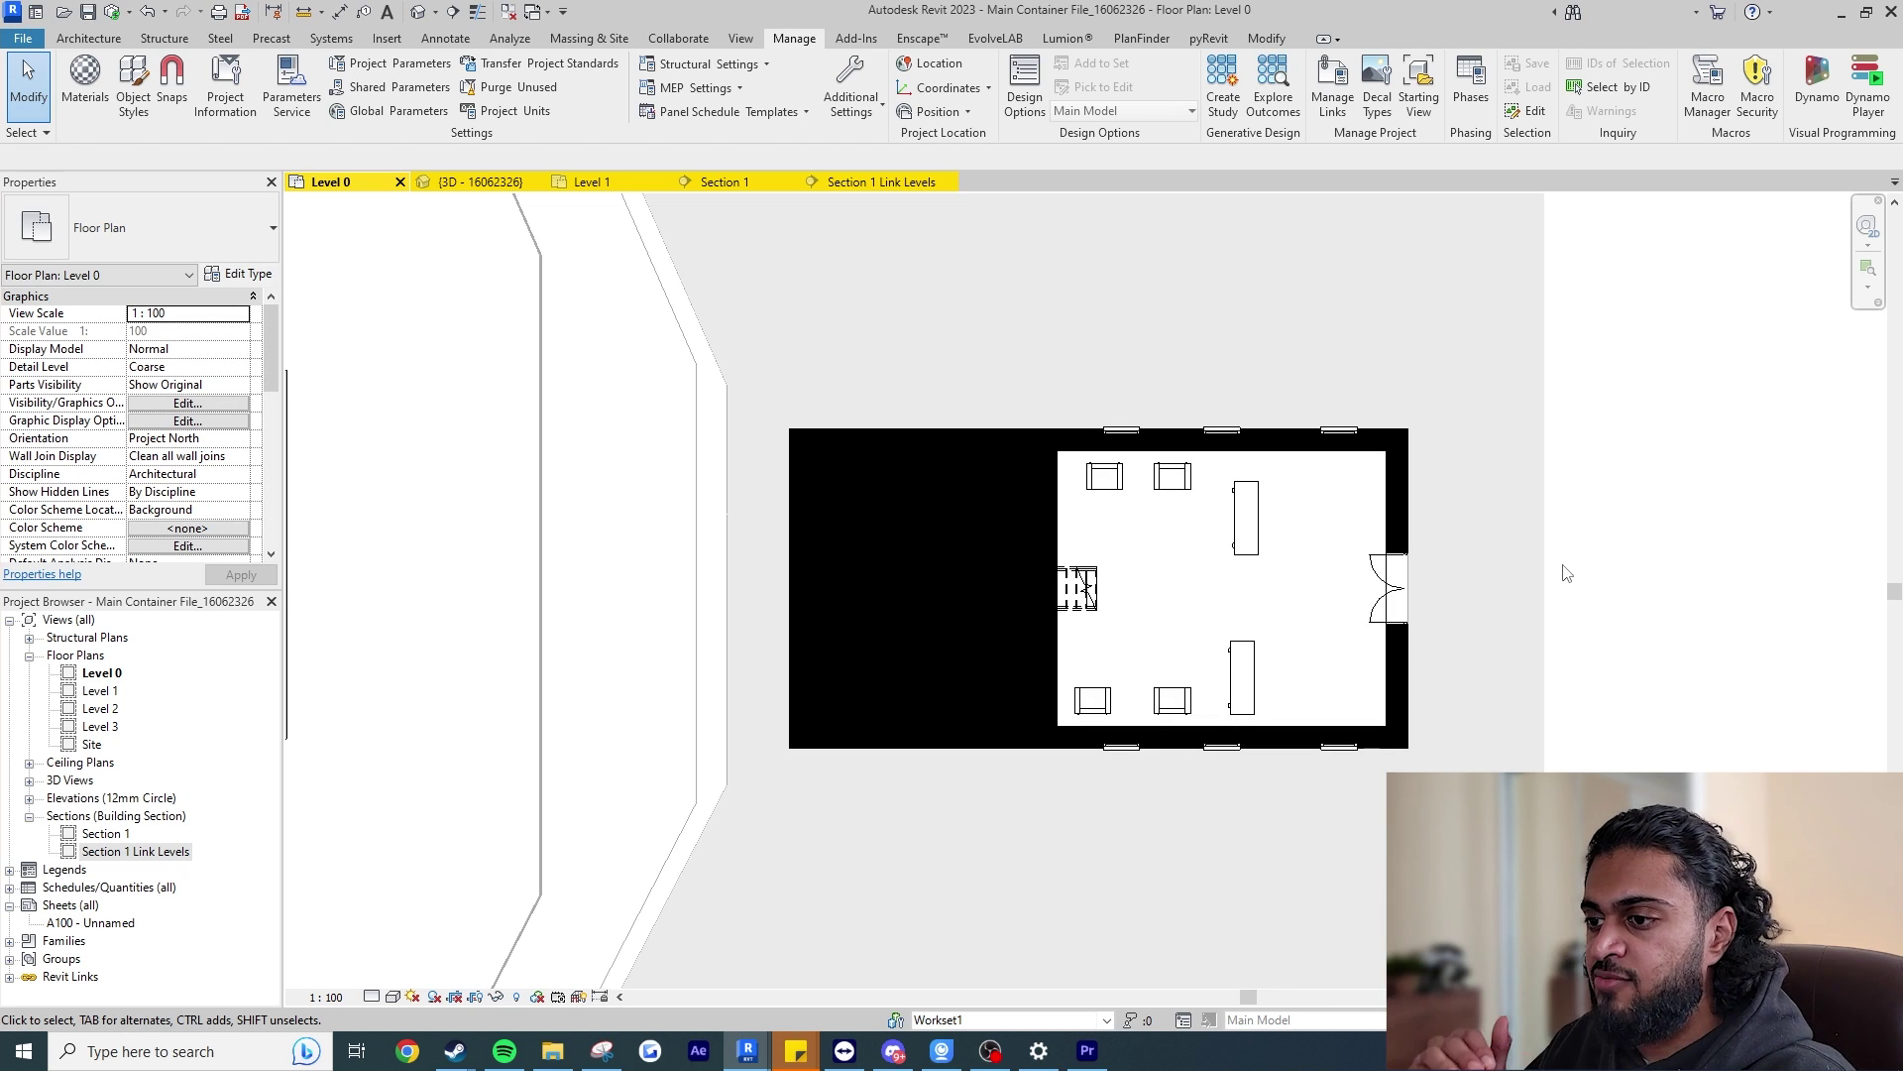
scroll(1564, 573, "down", 3)
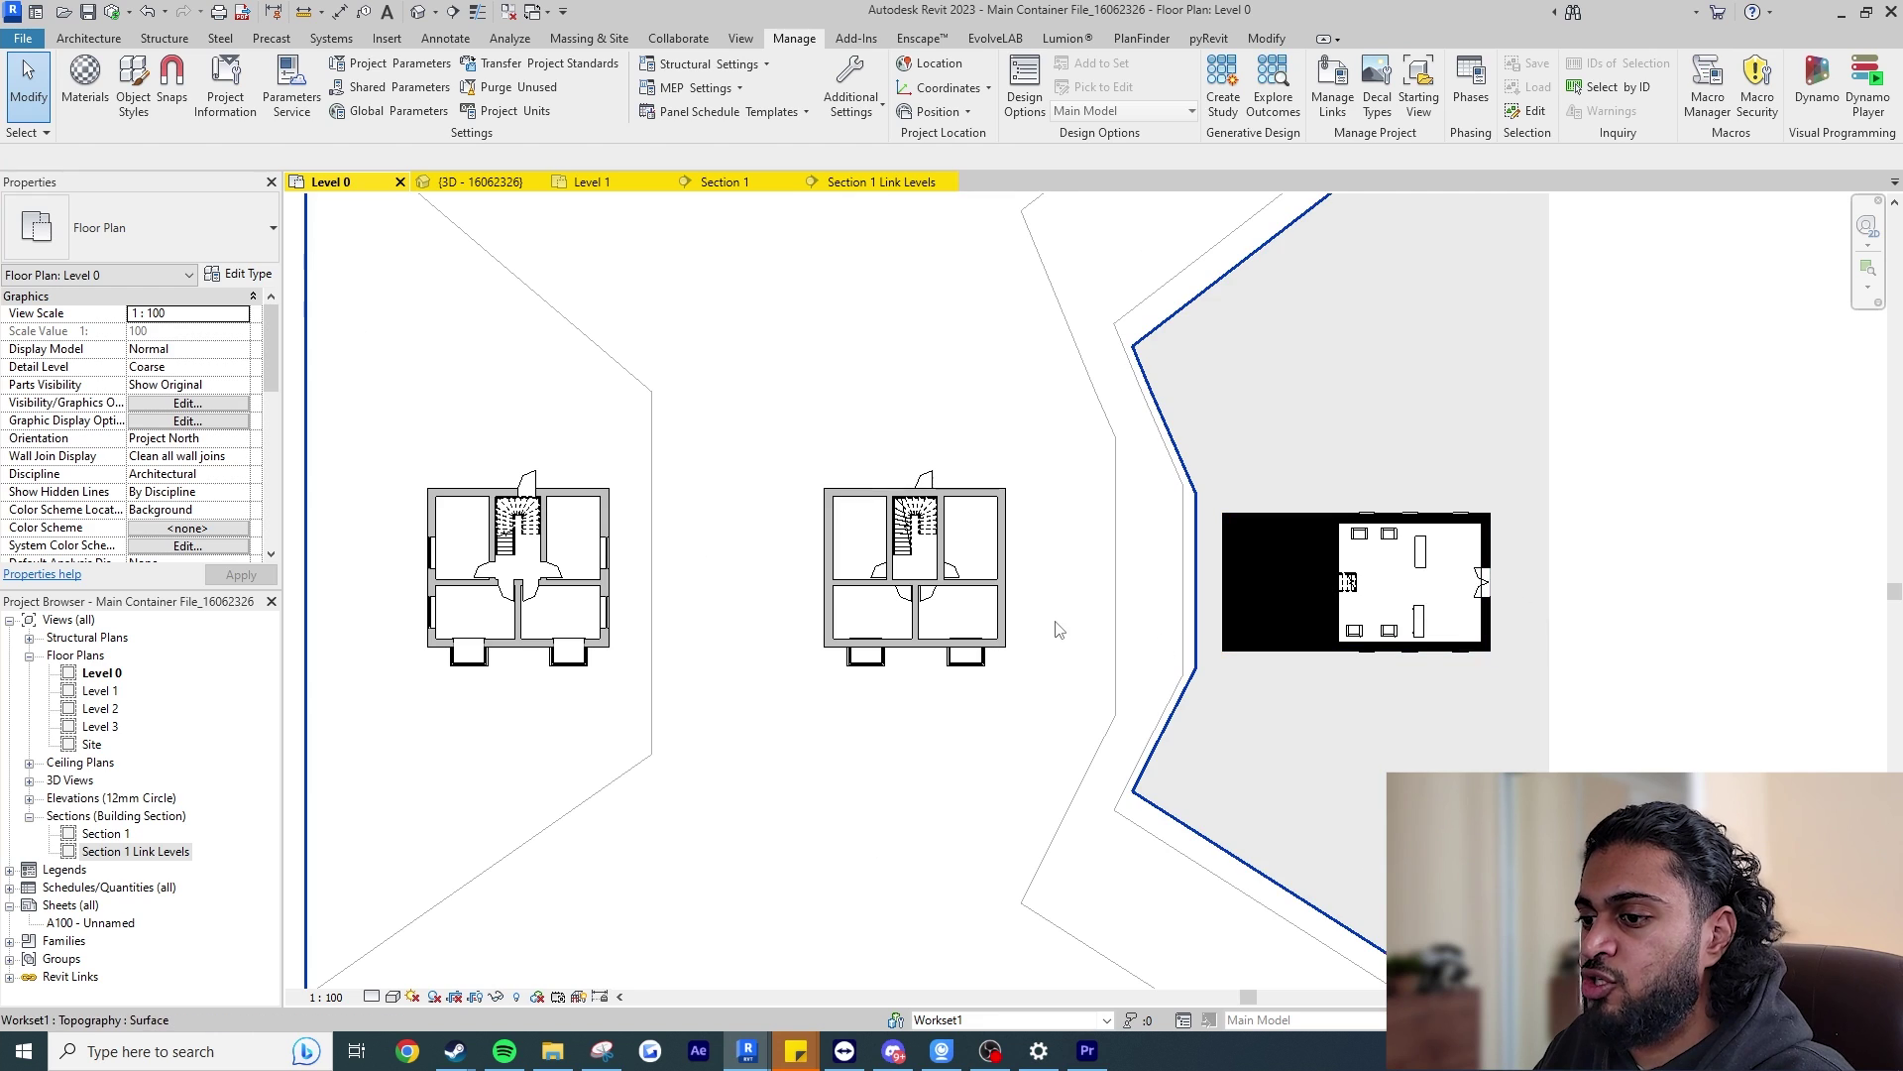
middle_click_drag(839, 604, 928, 602)
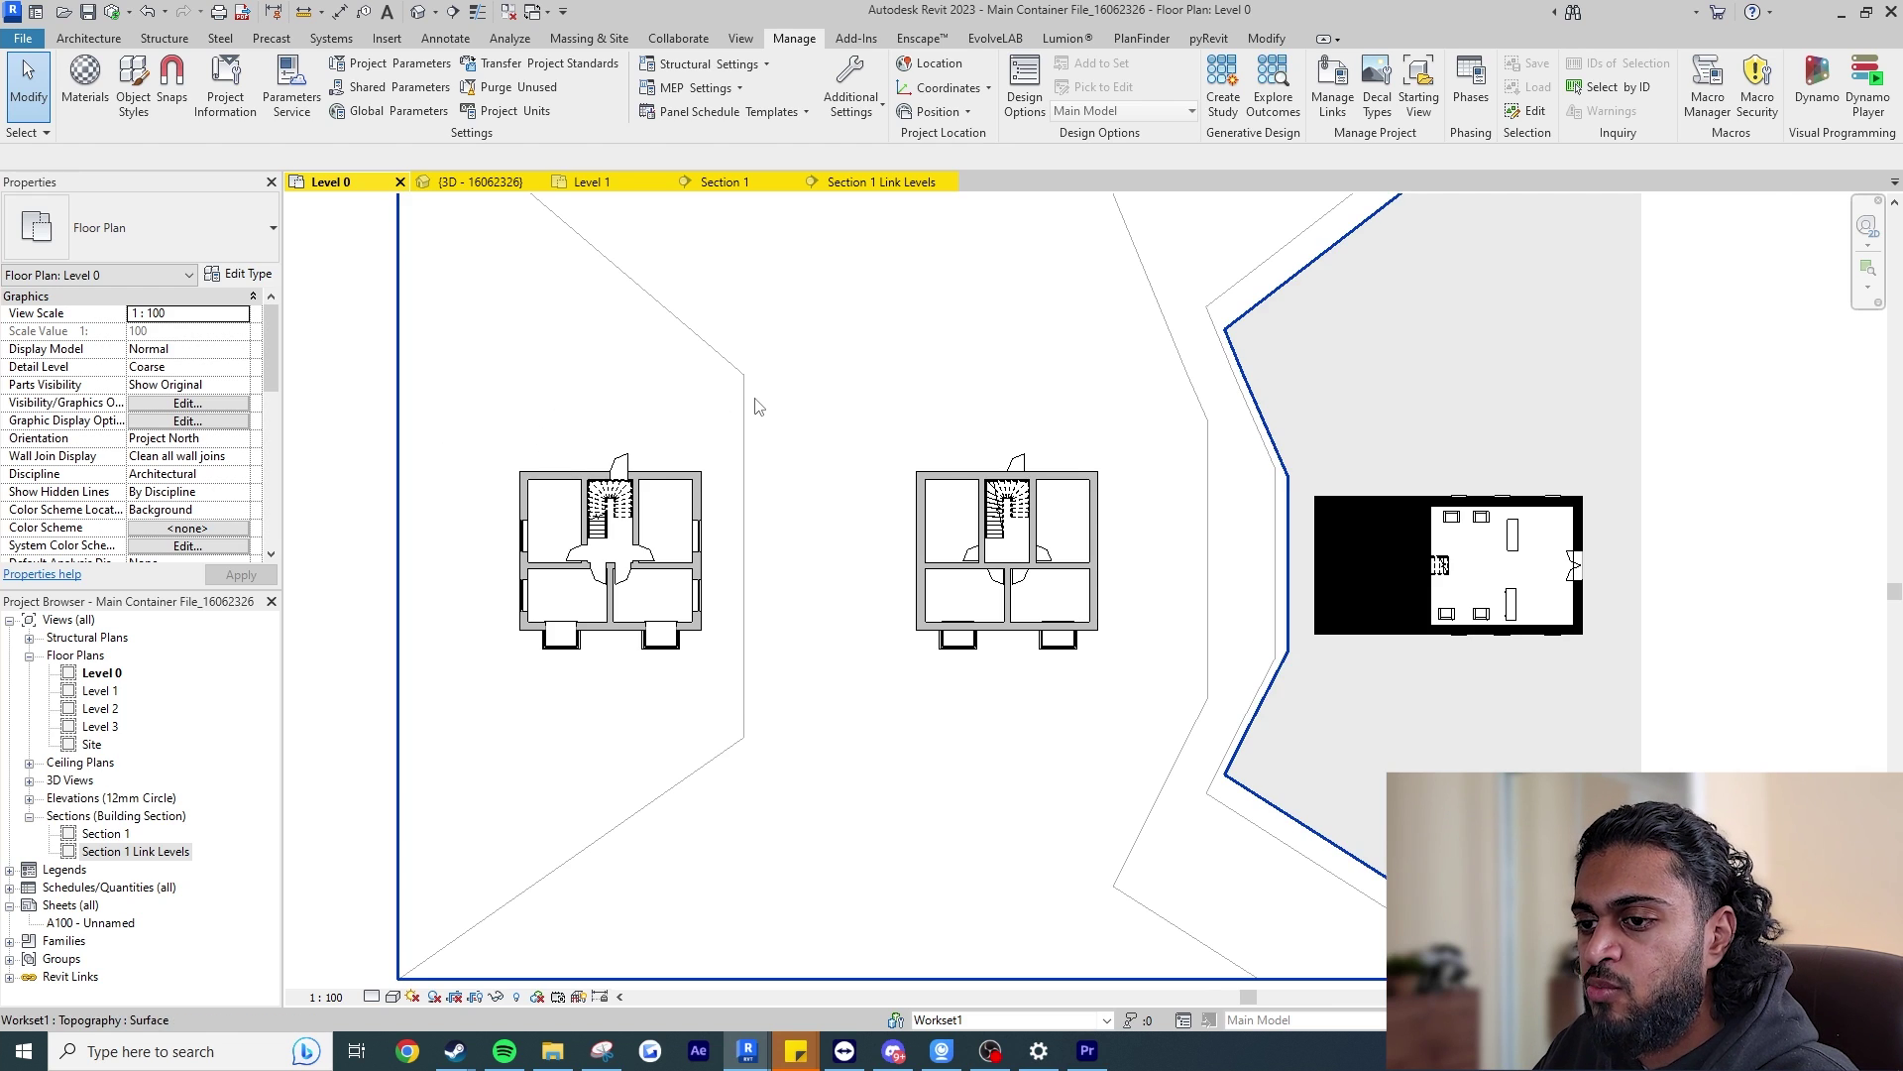
In the Level 0 plan's visibility/graphic overrides, switch the display settings of LinkB.rvt to Custom.
scroll(757, 404, "up", 1)
key("v")
key("v")
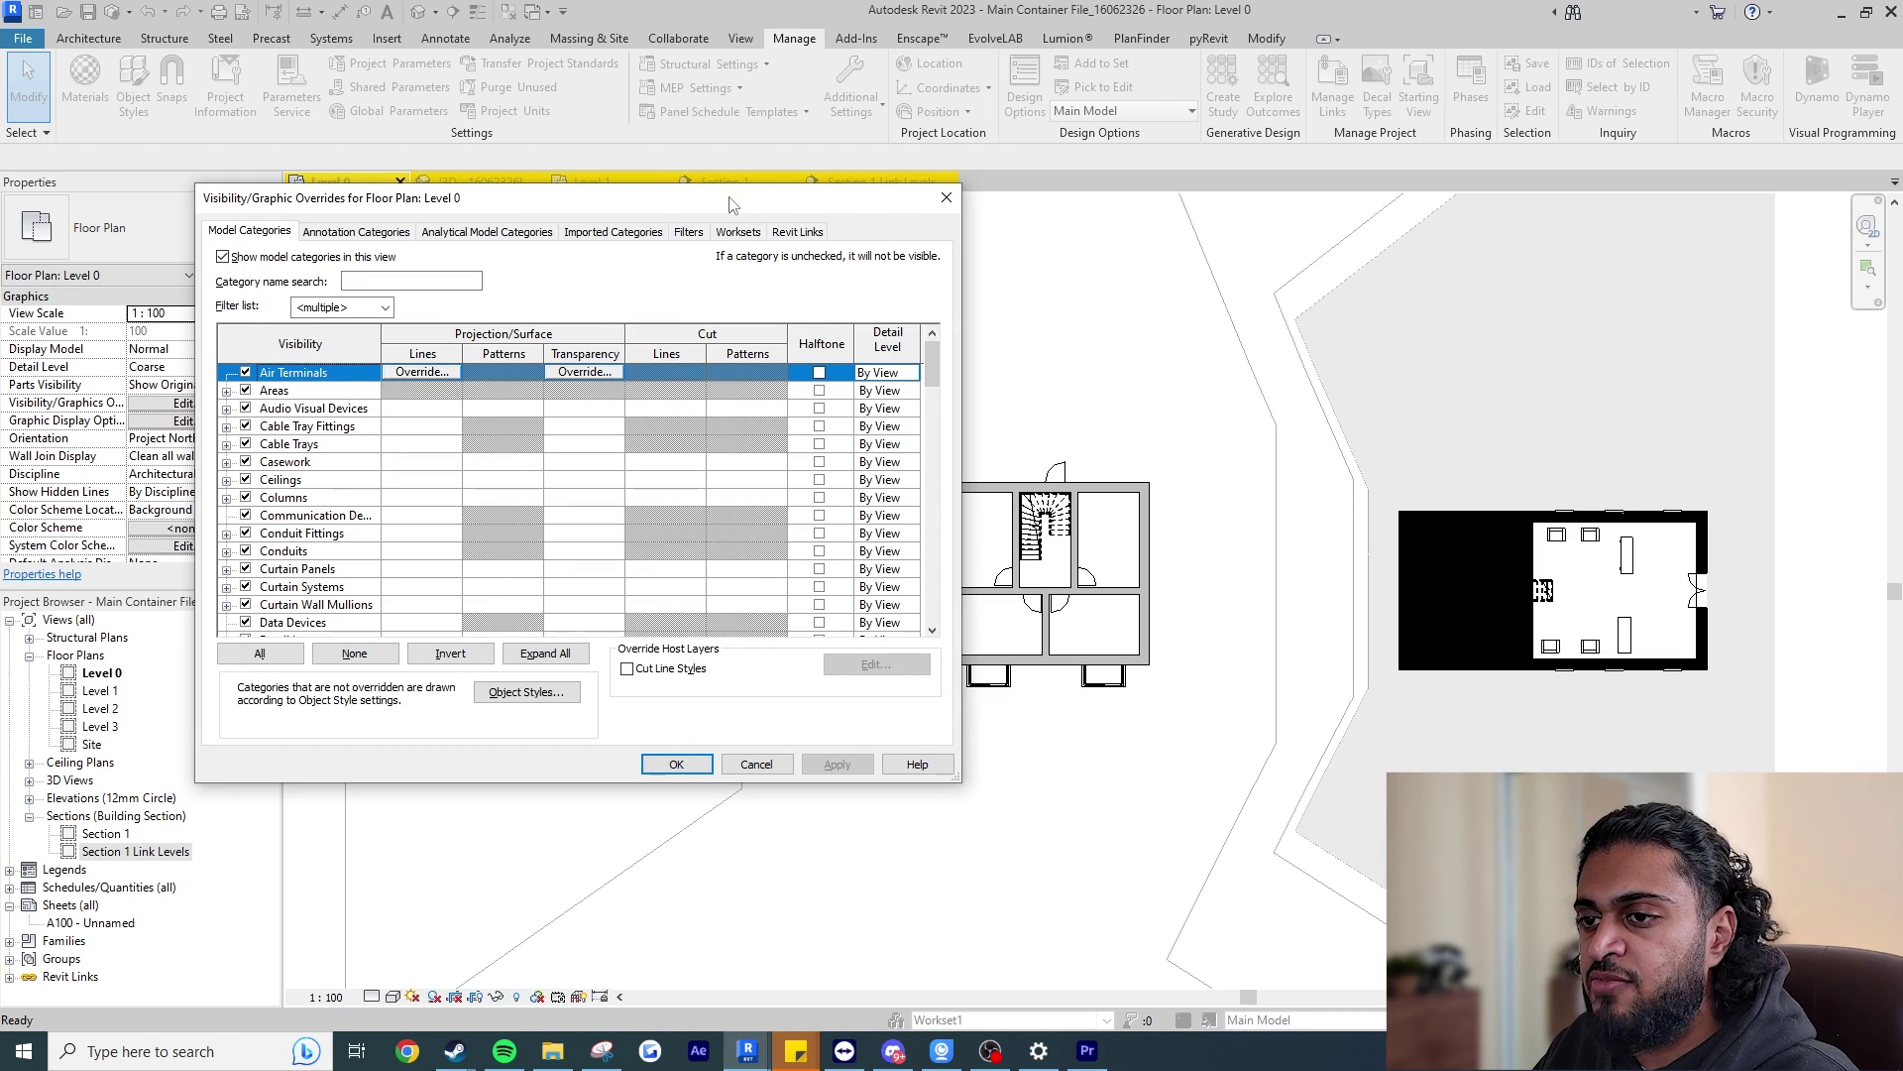
left_click(812, 232)
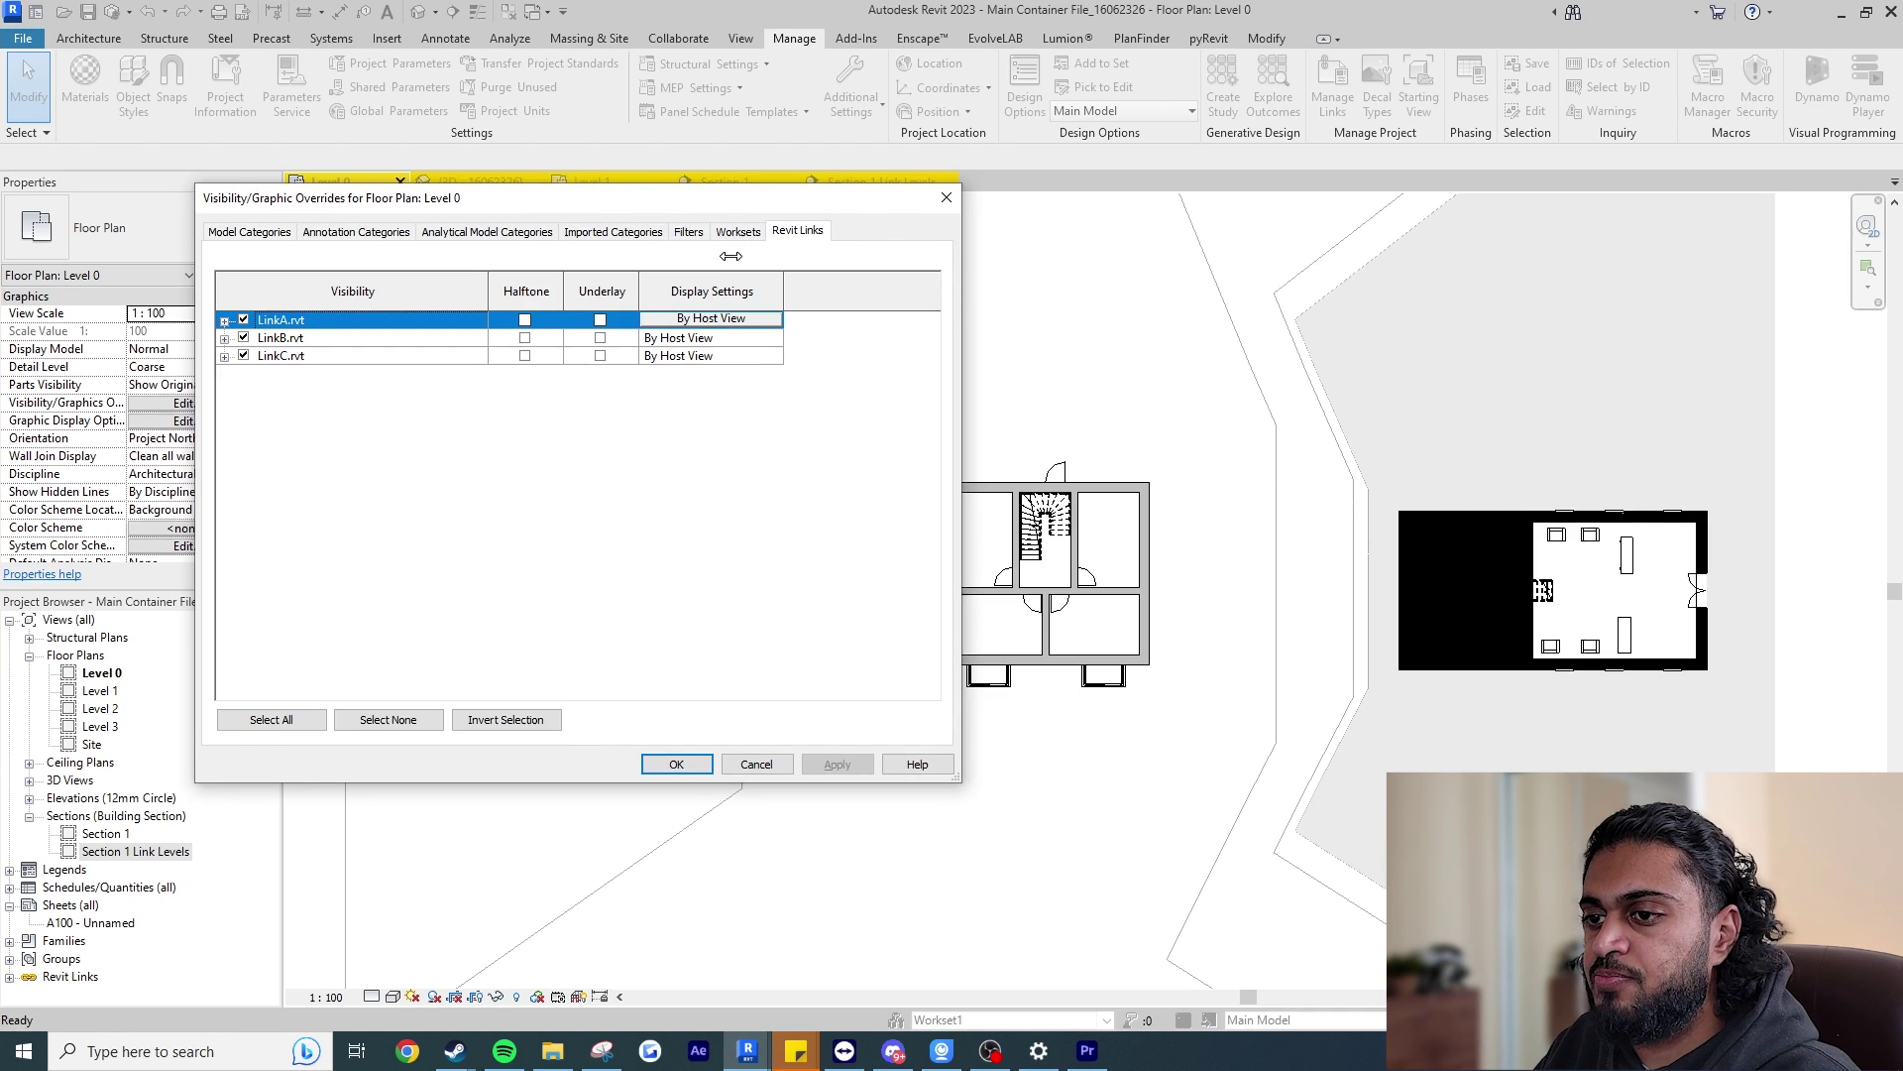
left_click_drag(720, 198, 654, 243)
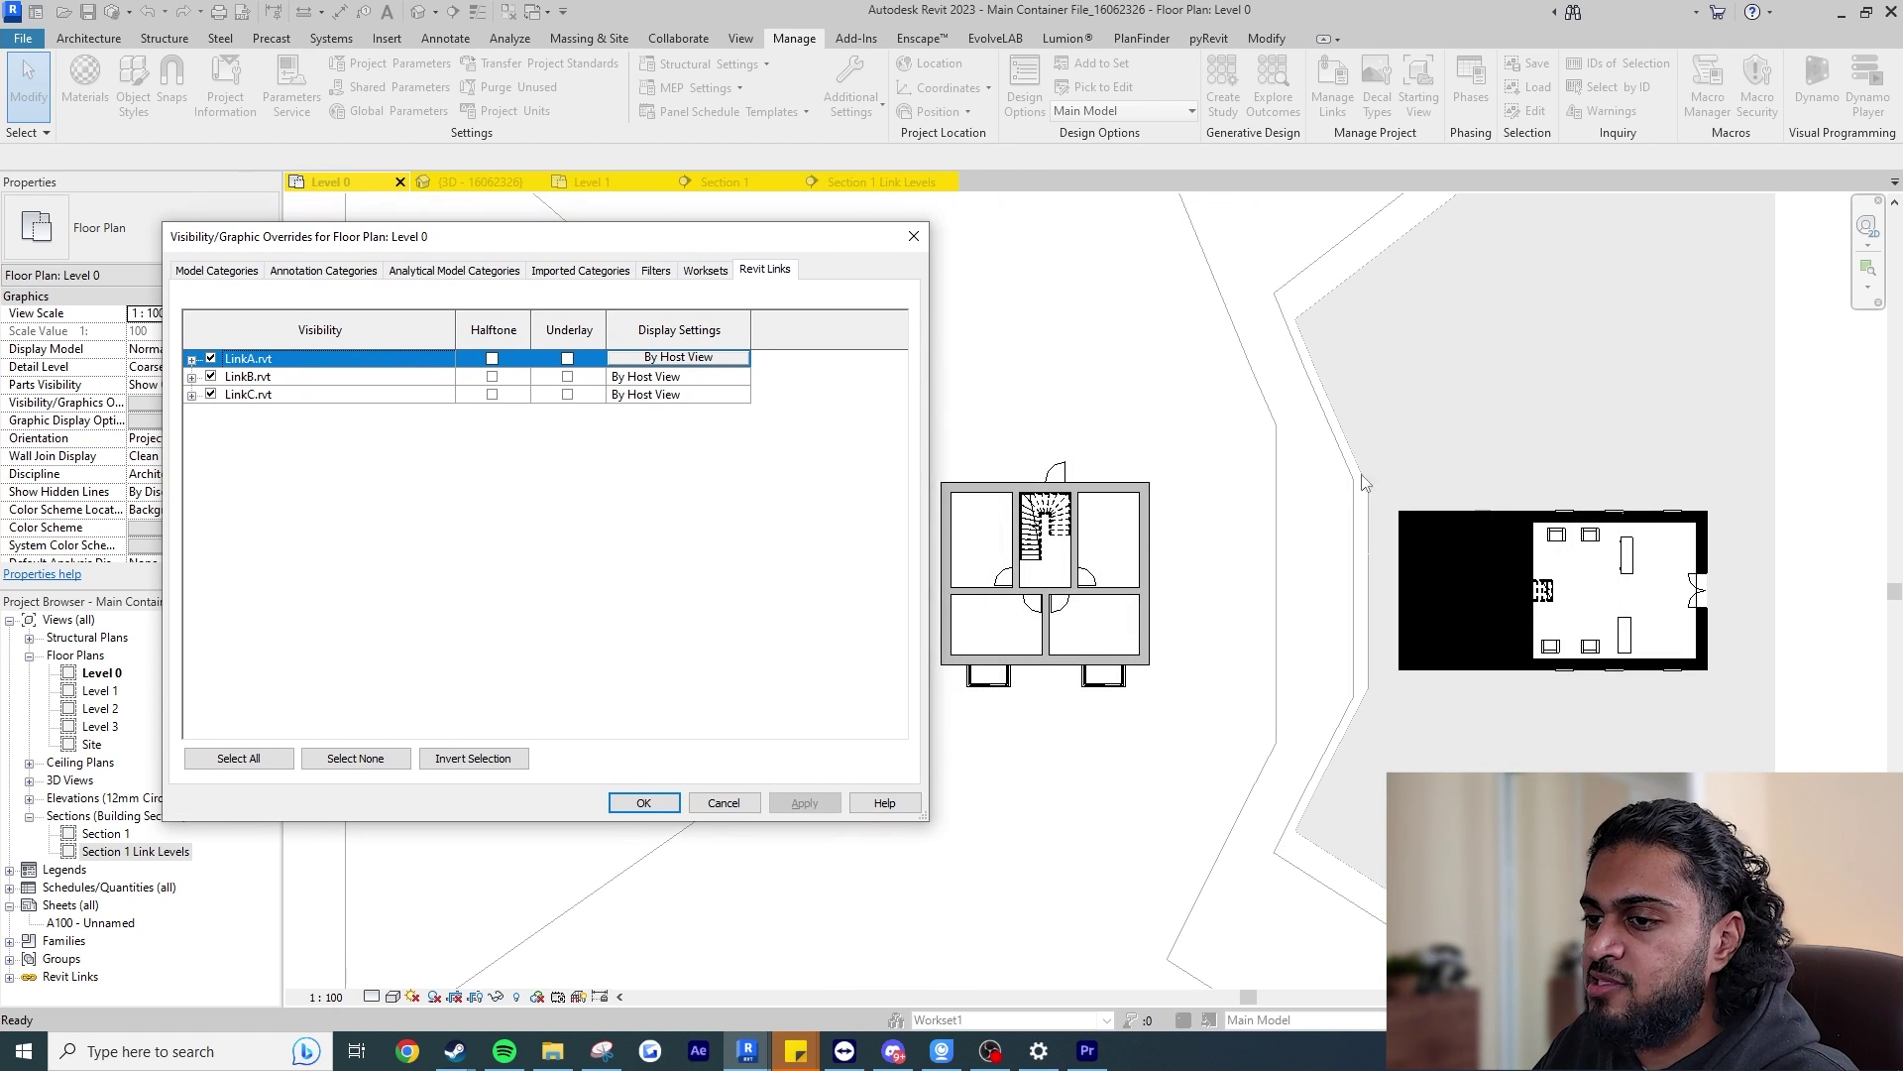
left_click(458, 378)
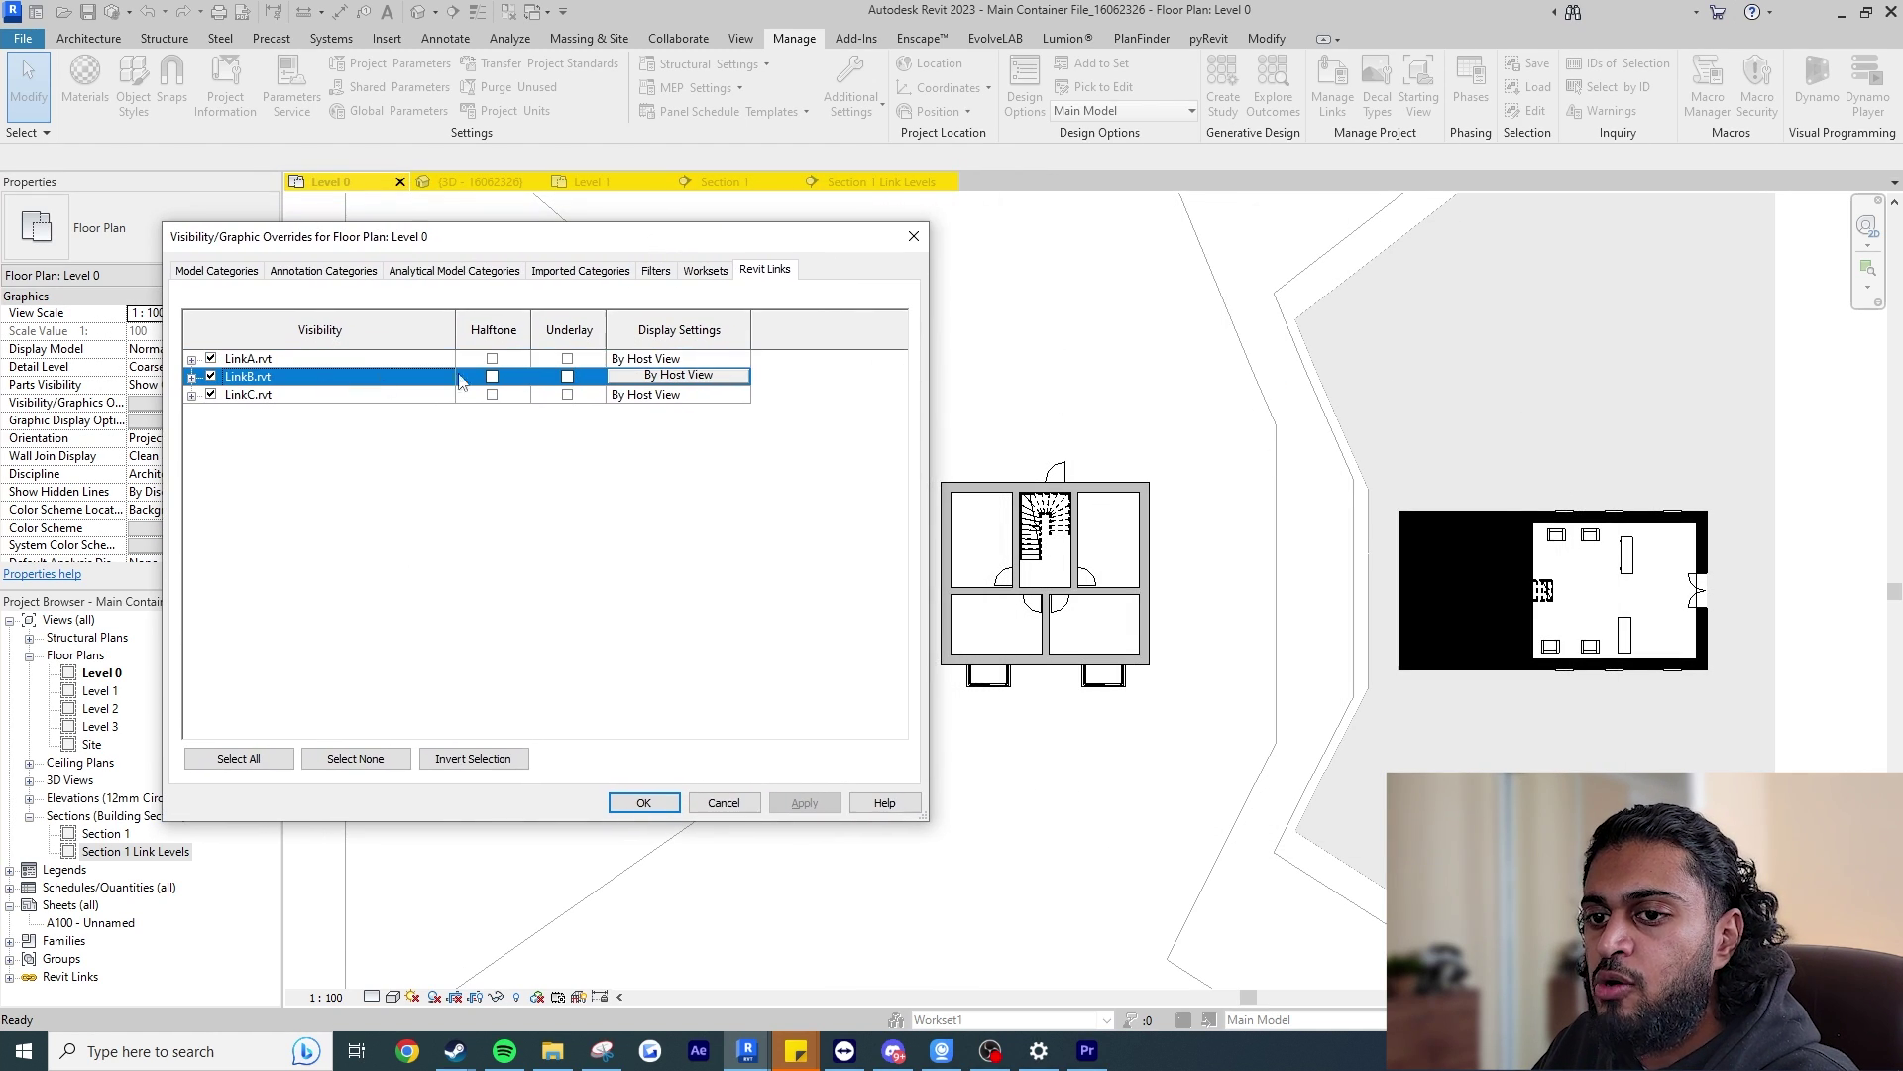
left_click(654, 377)
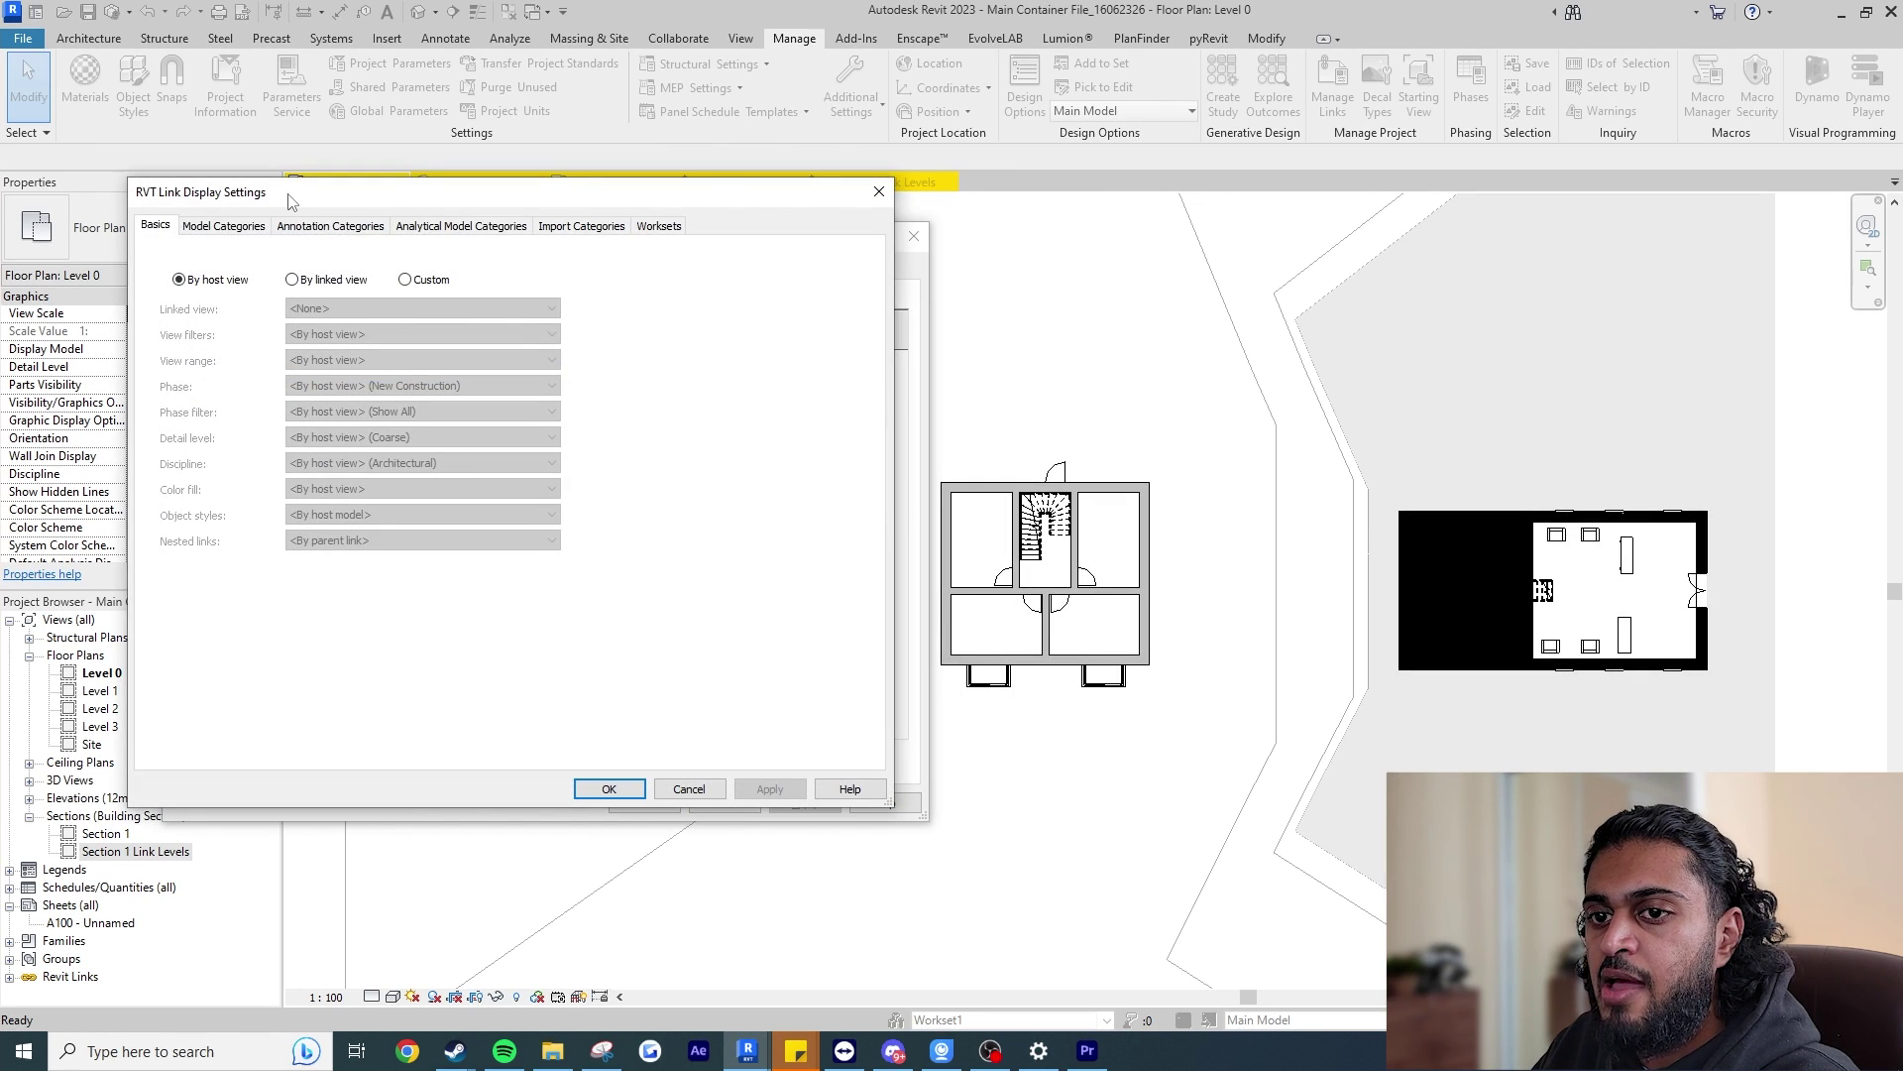
left_click_drag(293, 202, 386, 258)
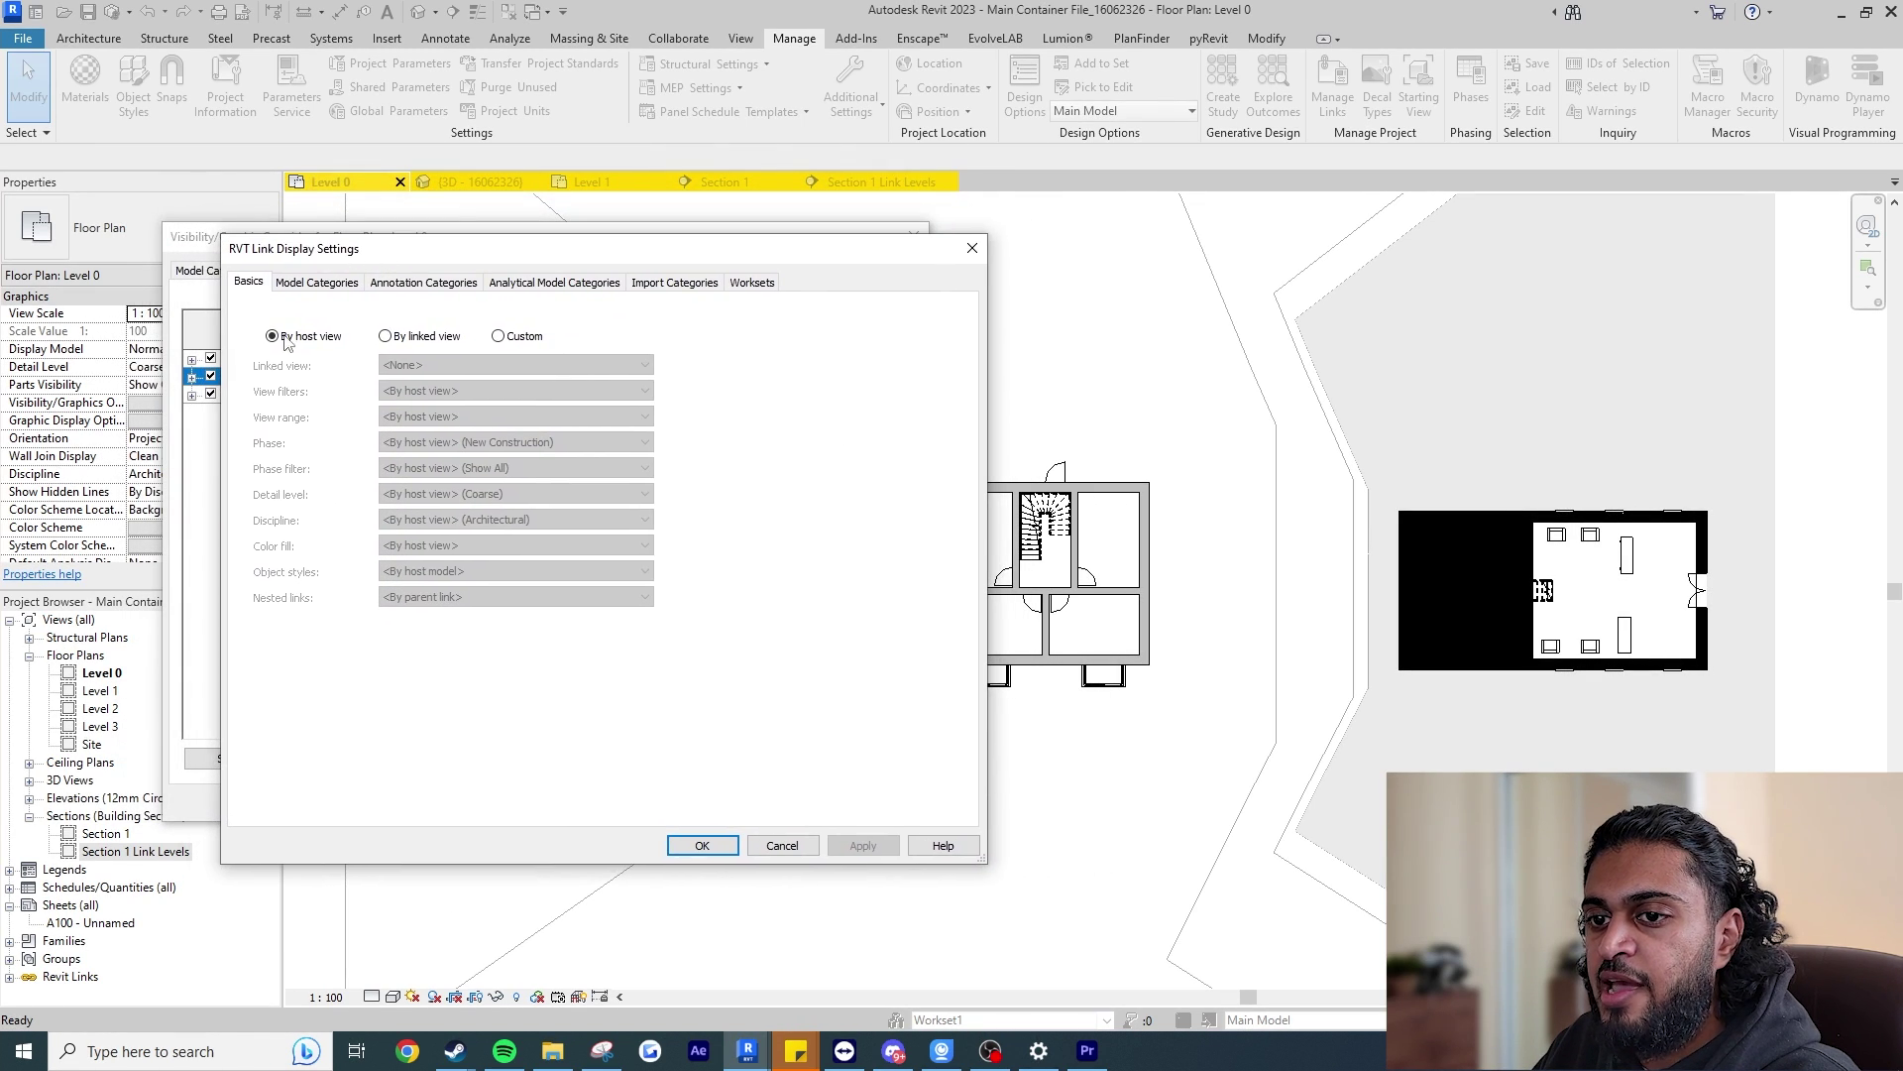
left_click(511, 340)
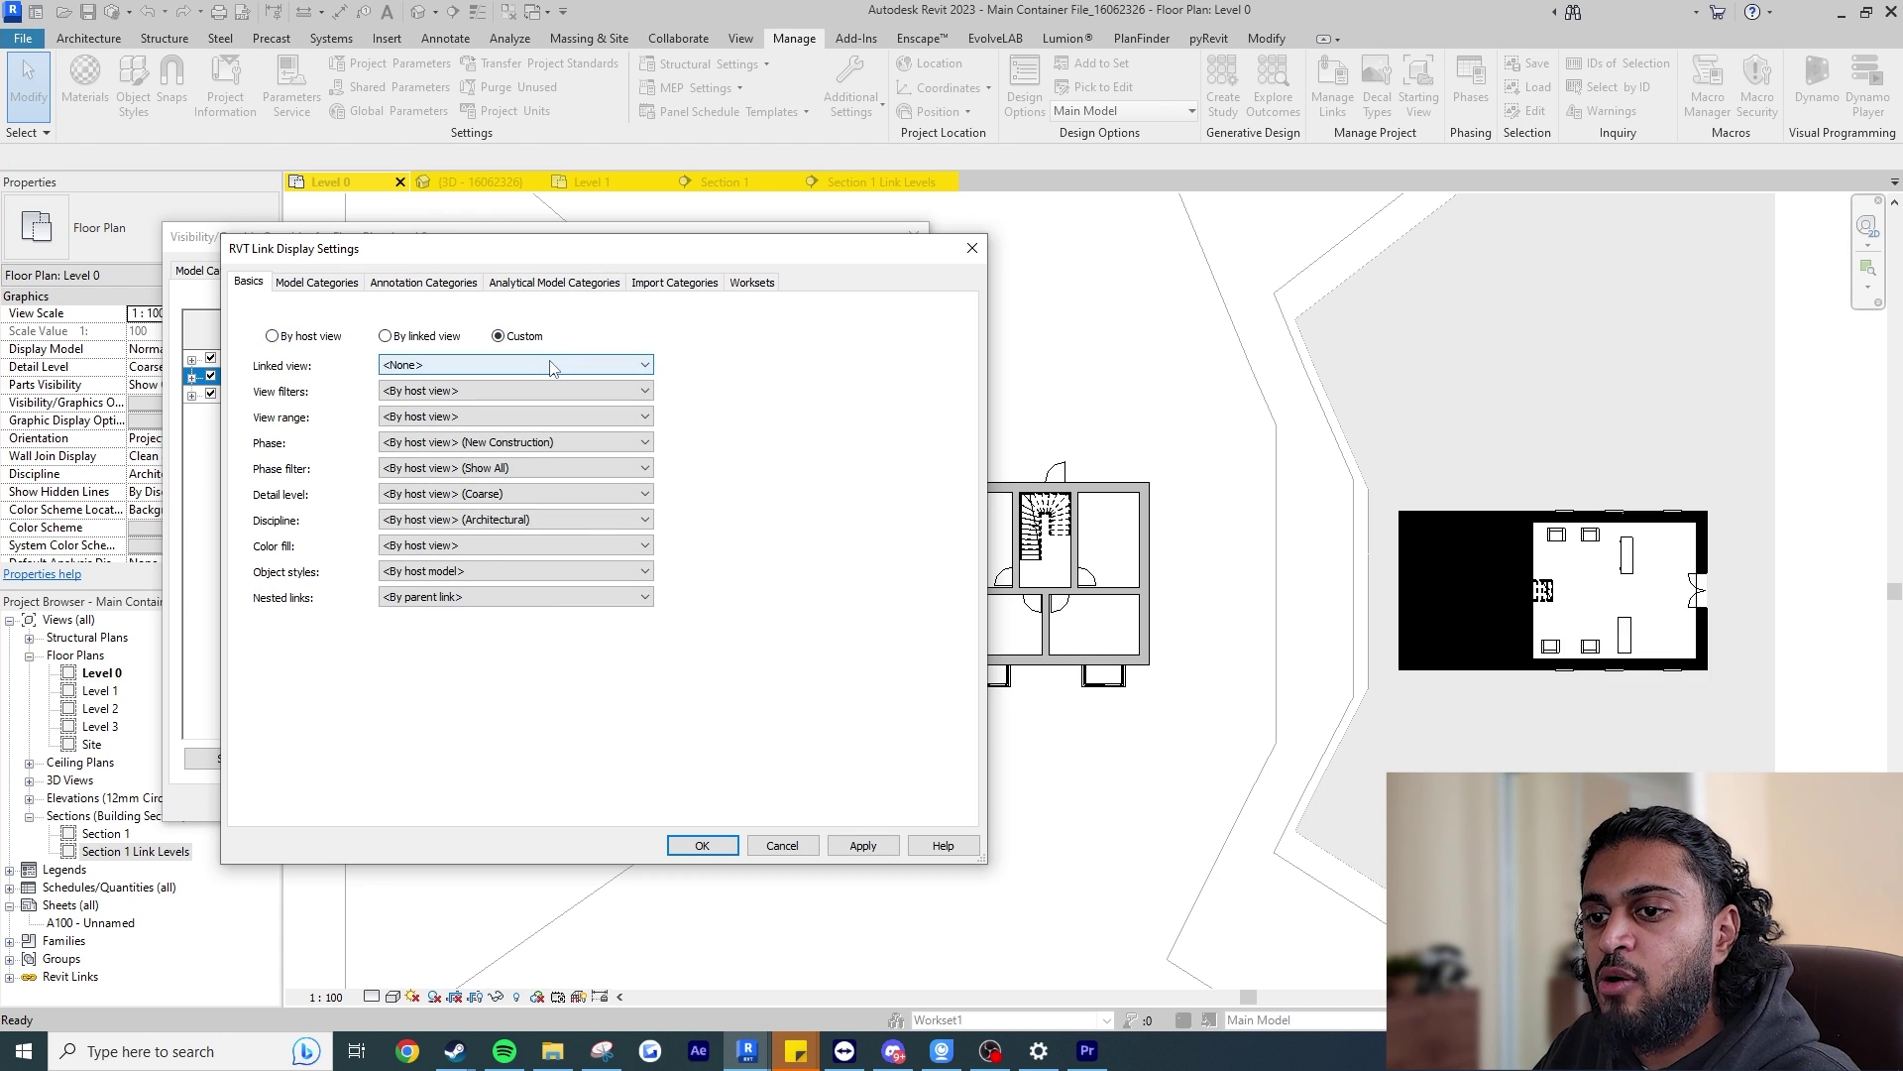
Check the available linked views for LinkB against the floor plans in the LinkB model's own Revit window.
left_click(553, 367)
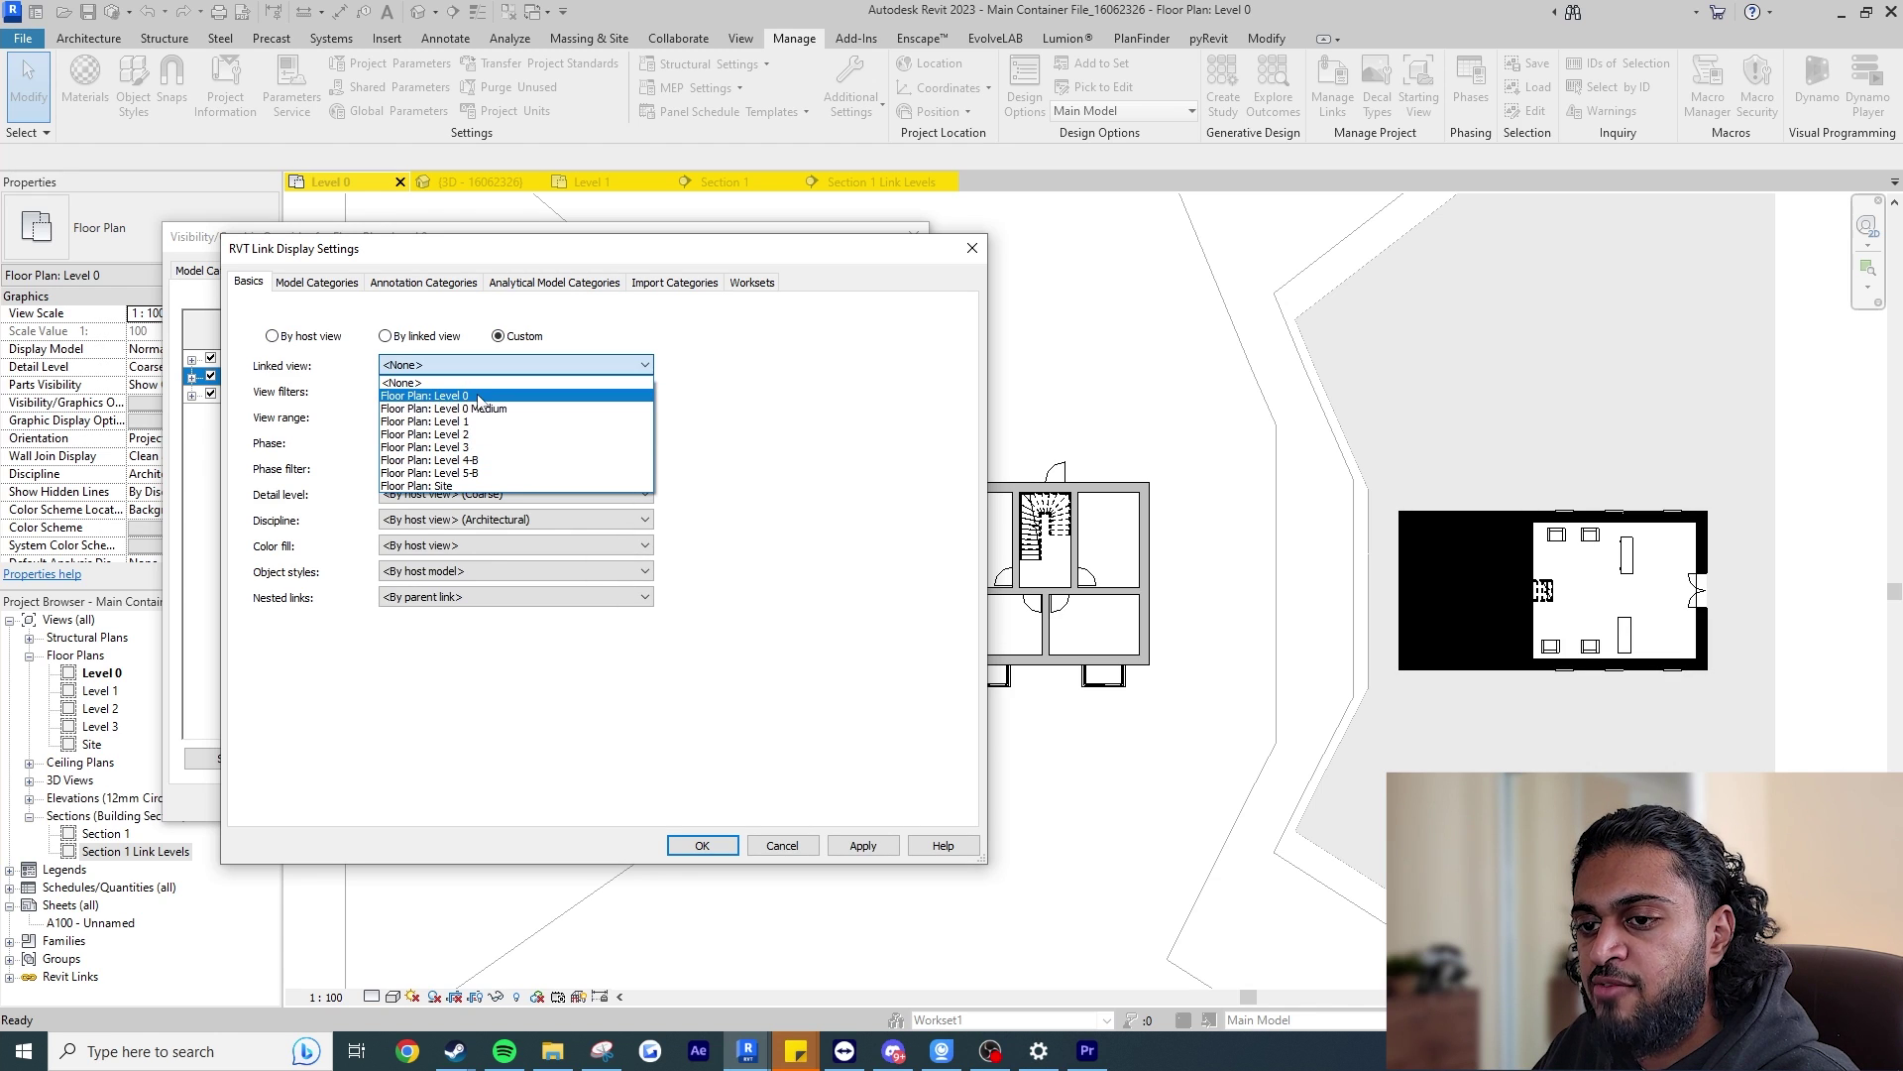
left_click(748, 1051)
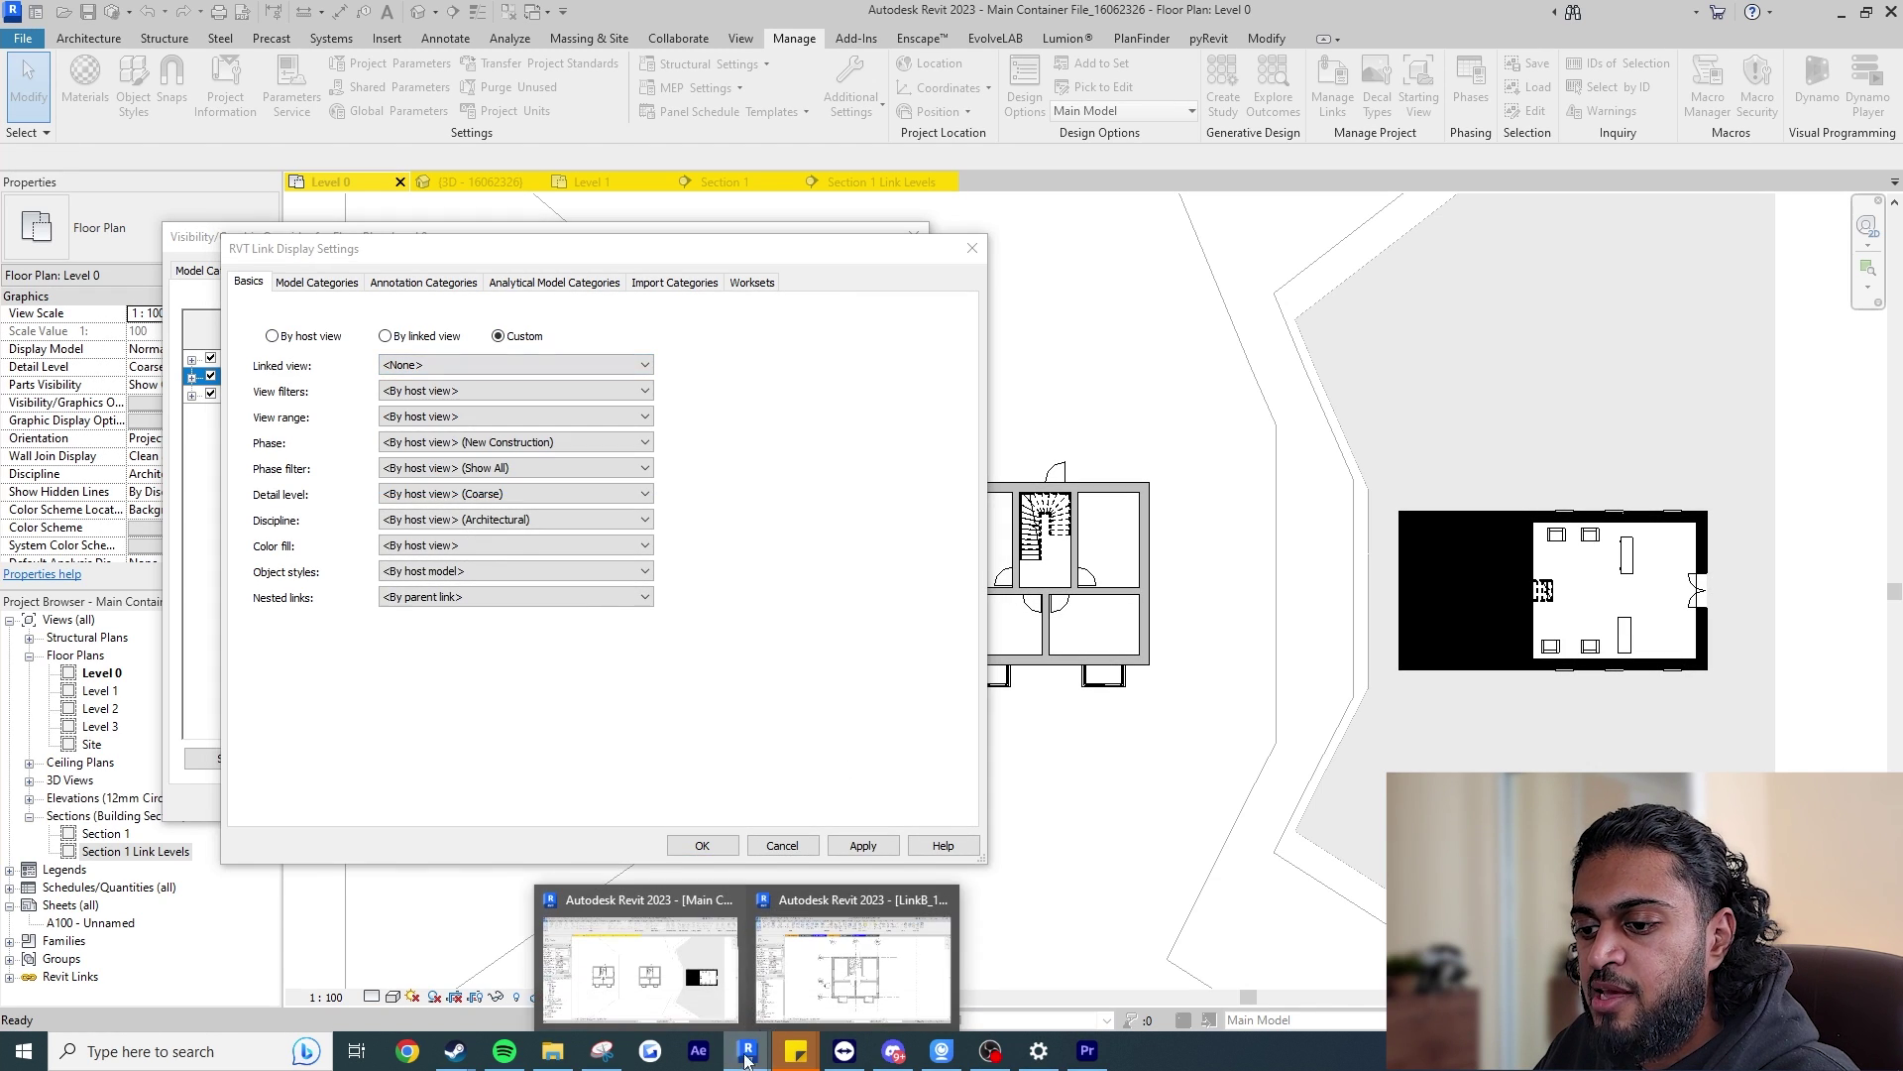
left_click(843, 987)
left_click(201, 656)
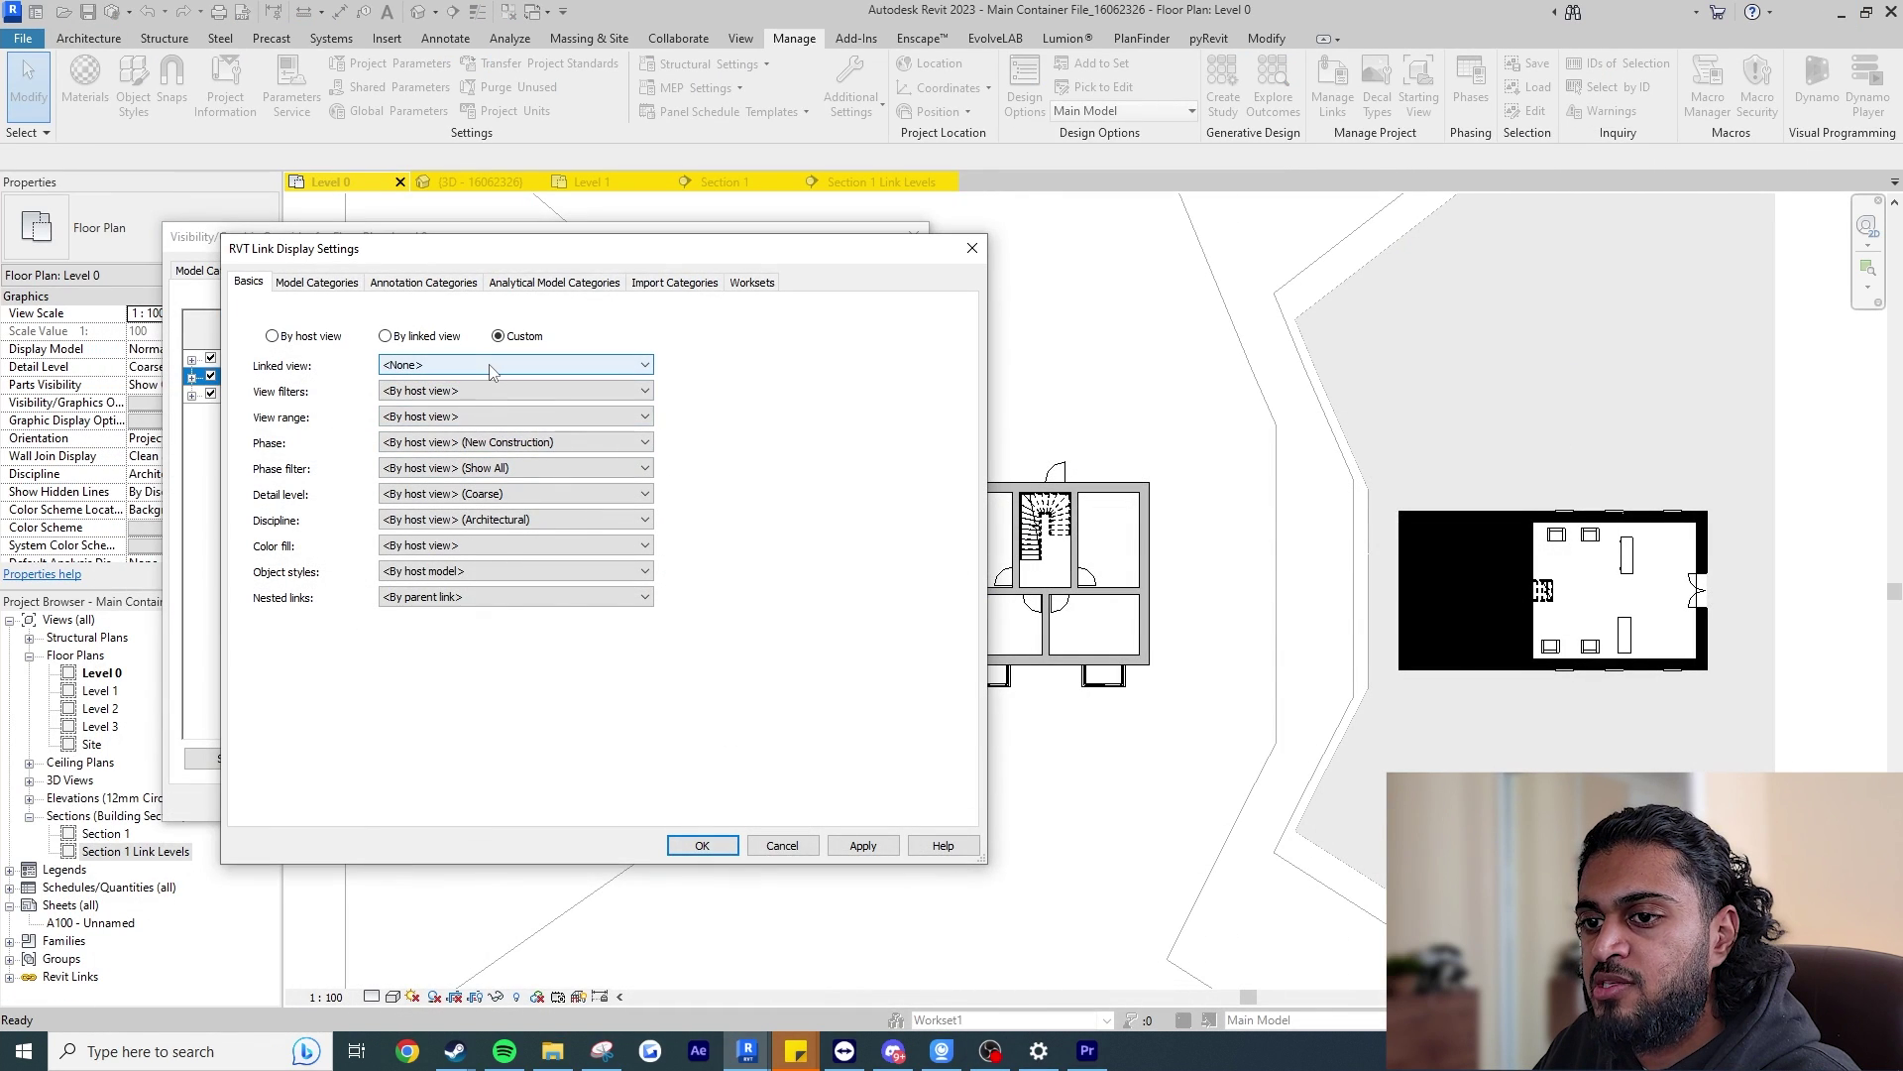
Set LinkB's linked view to Floor Plan: Level 0 and its view range to <By linked view>.
left_click(491, 367)
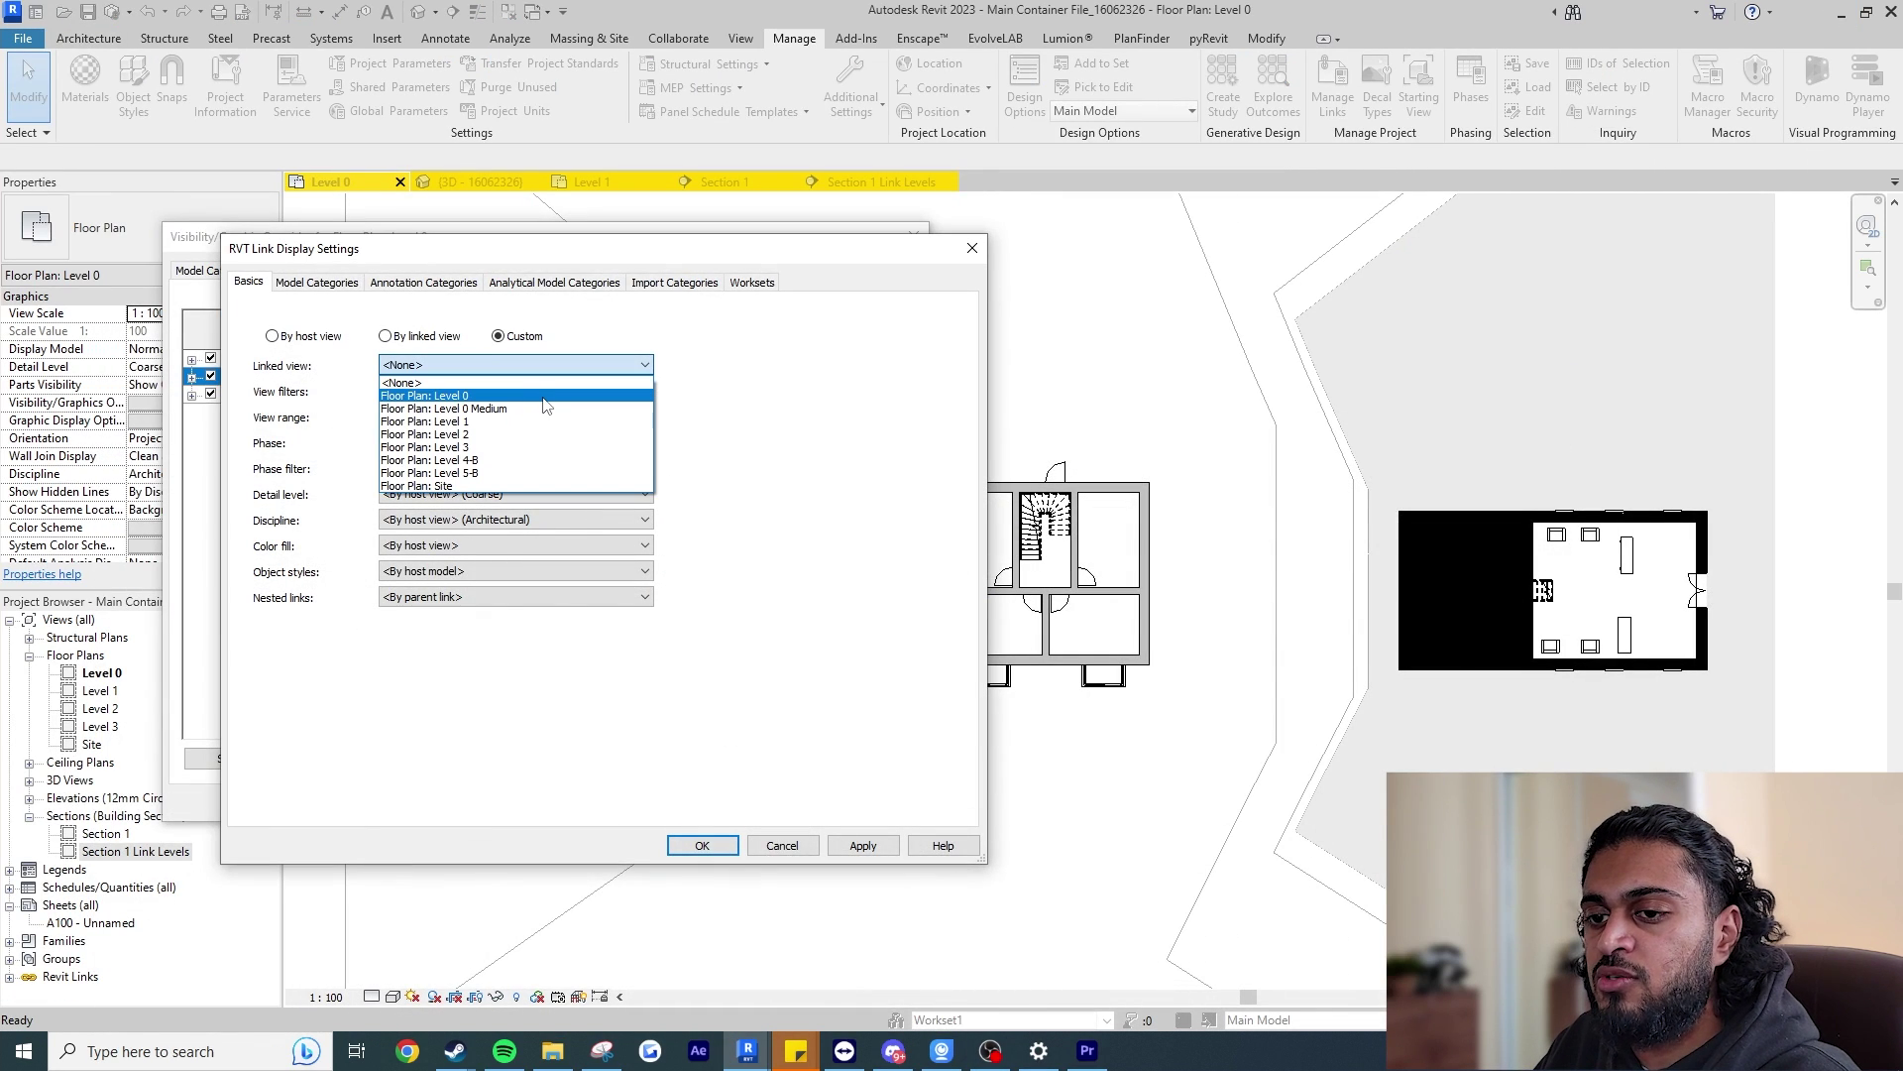
left_click(544, 397)
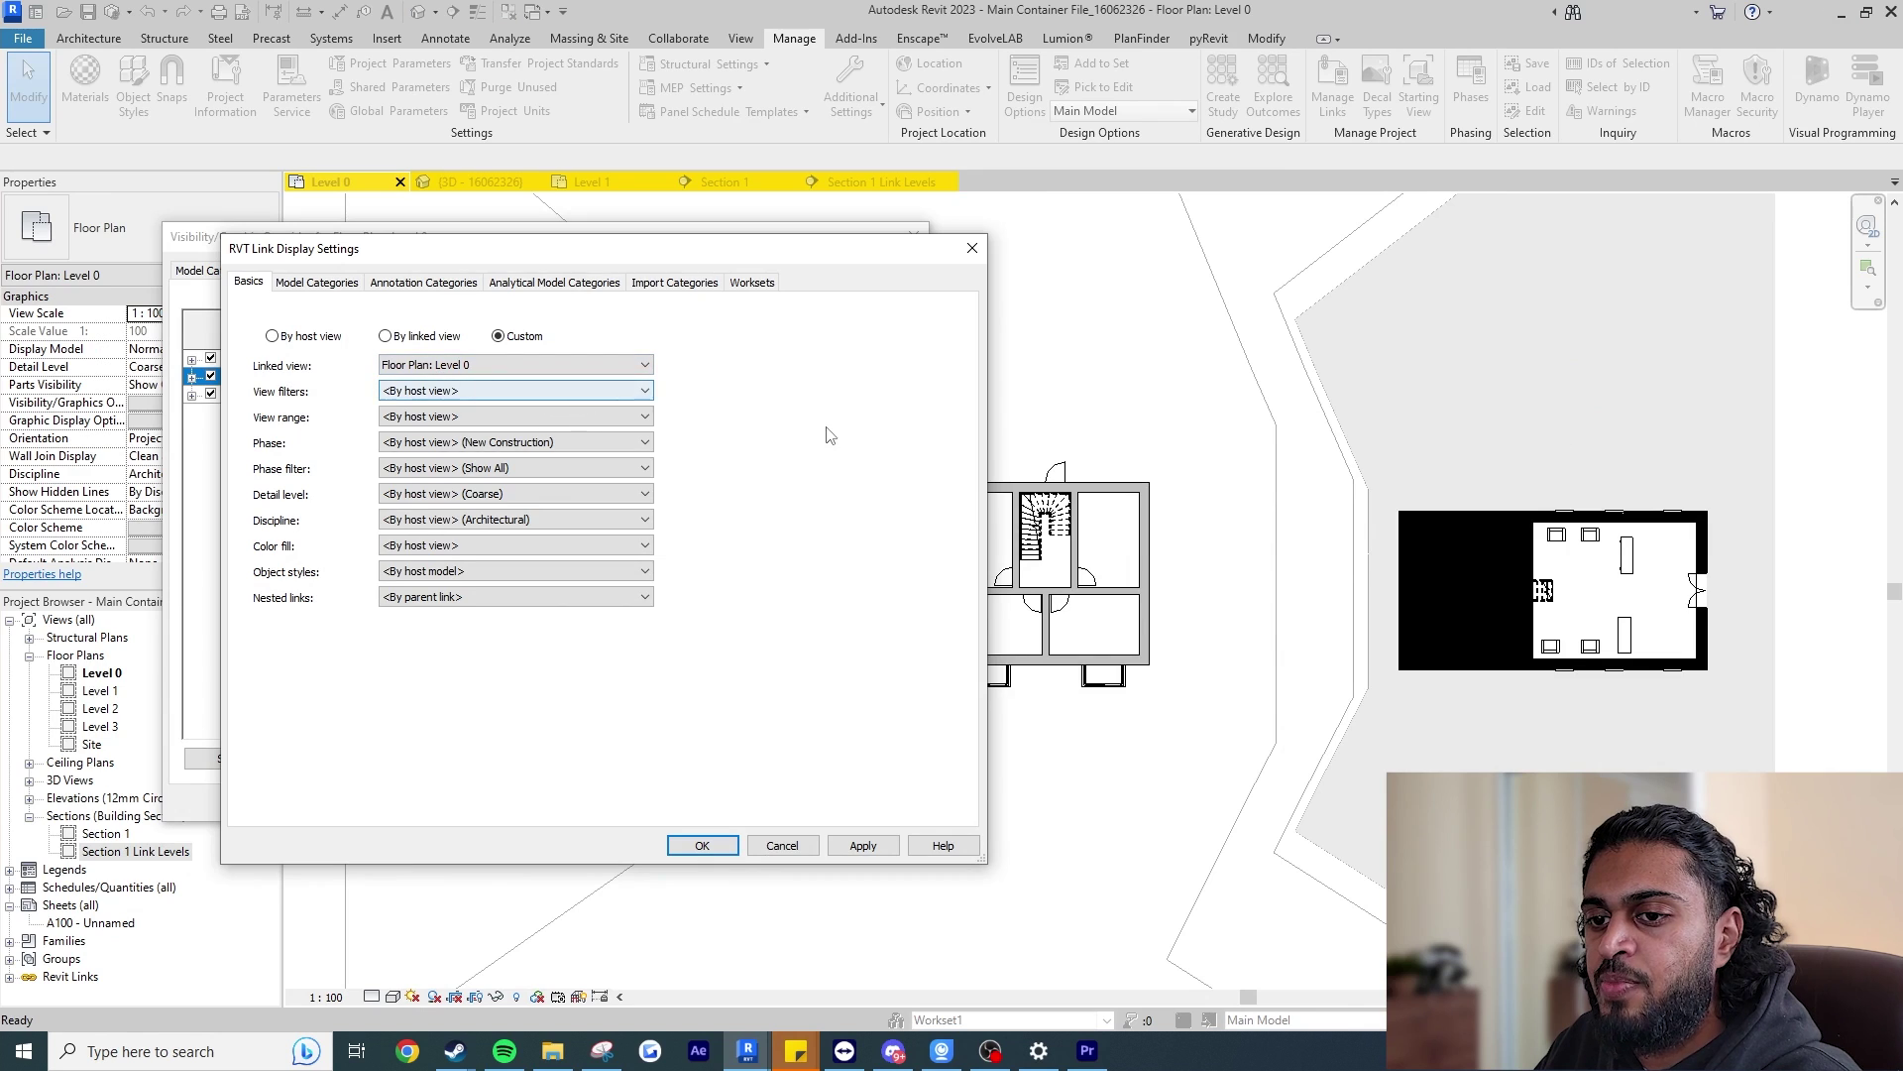
left_click(500, 418)
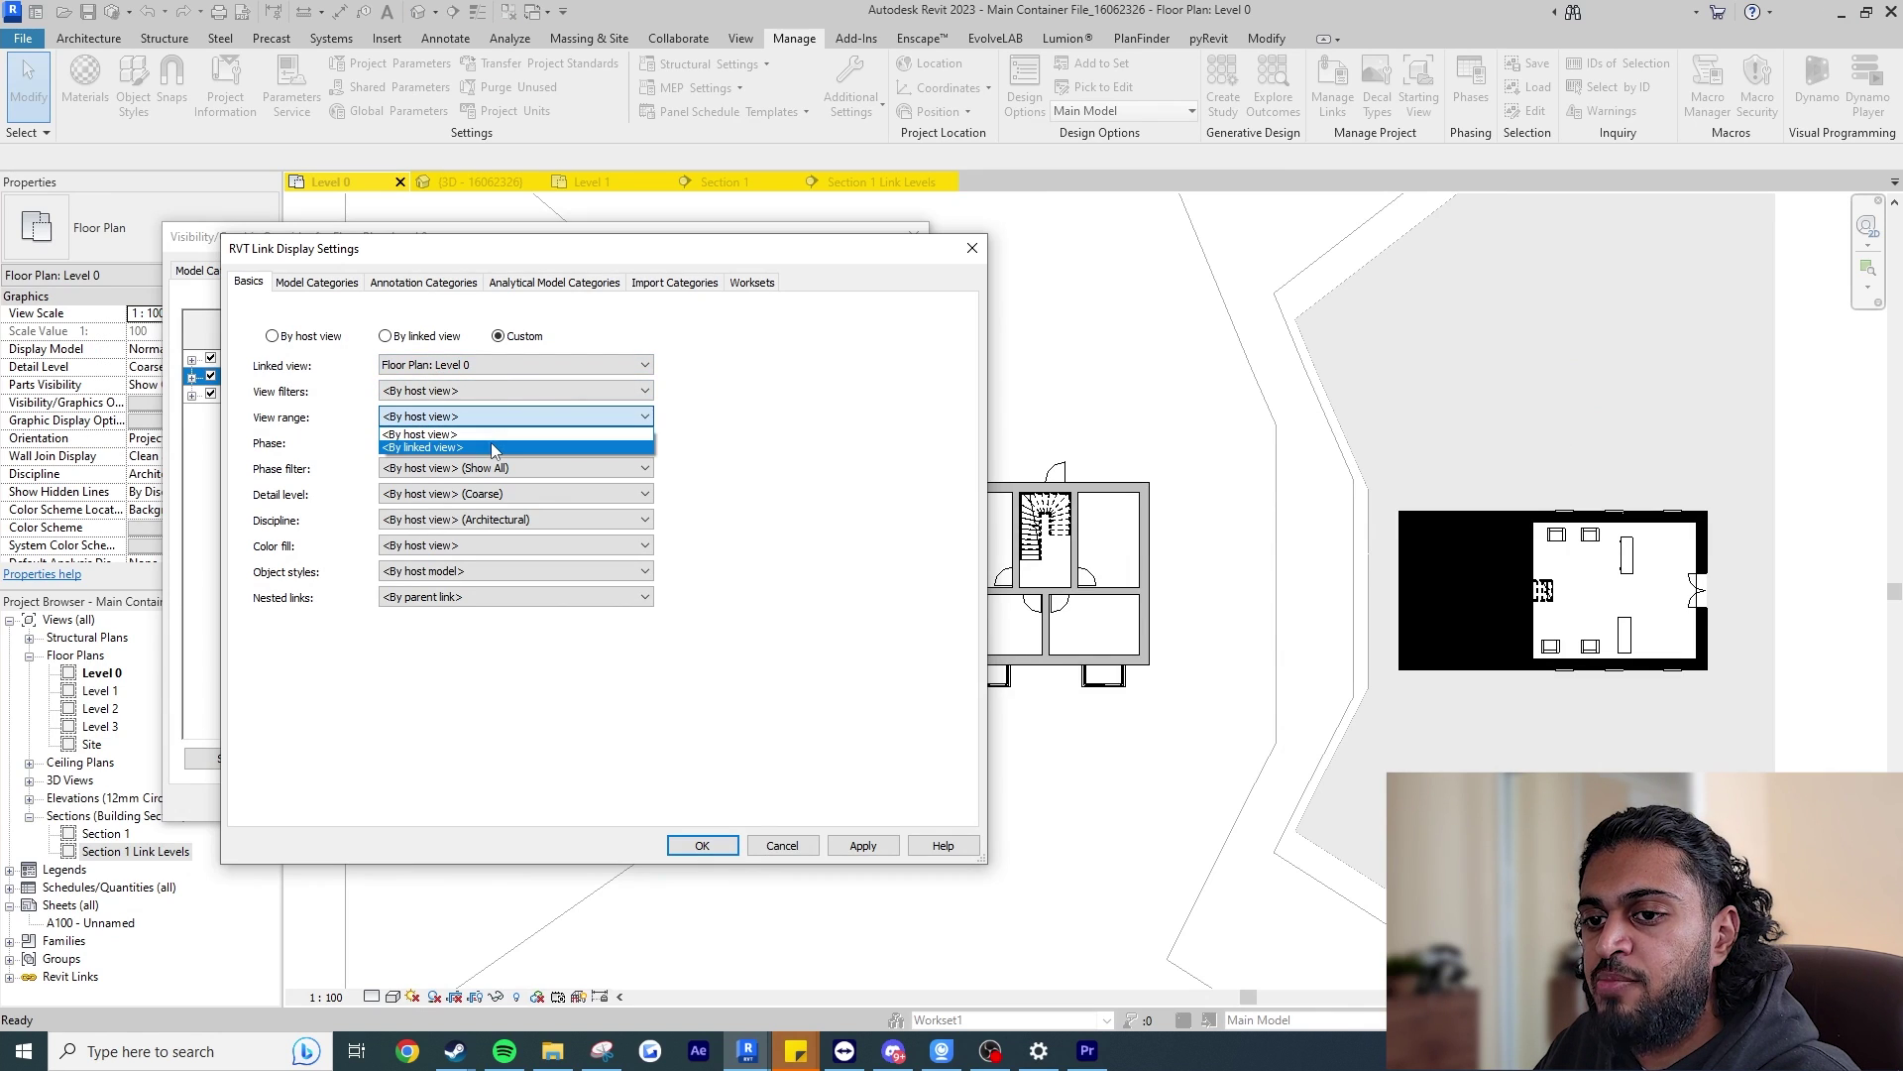
left_click(496, 444)
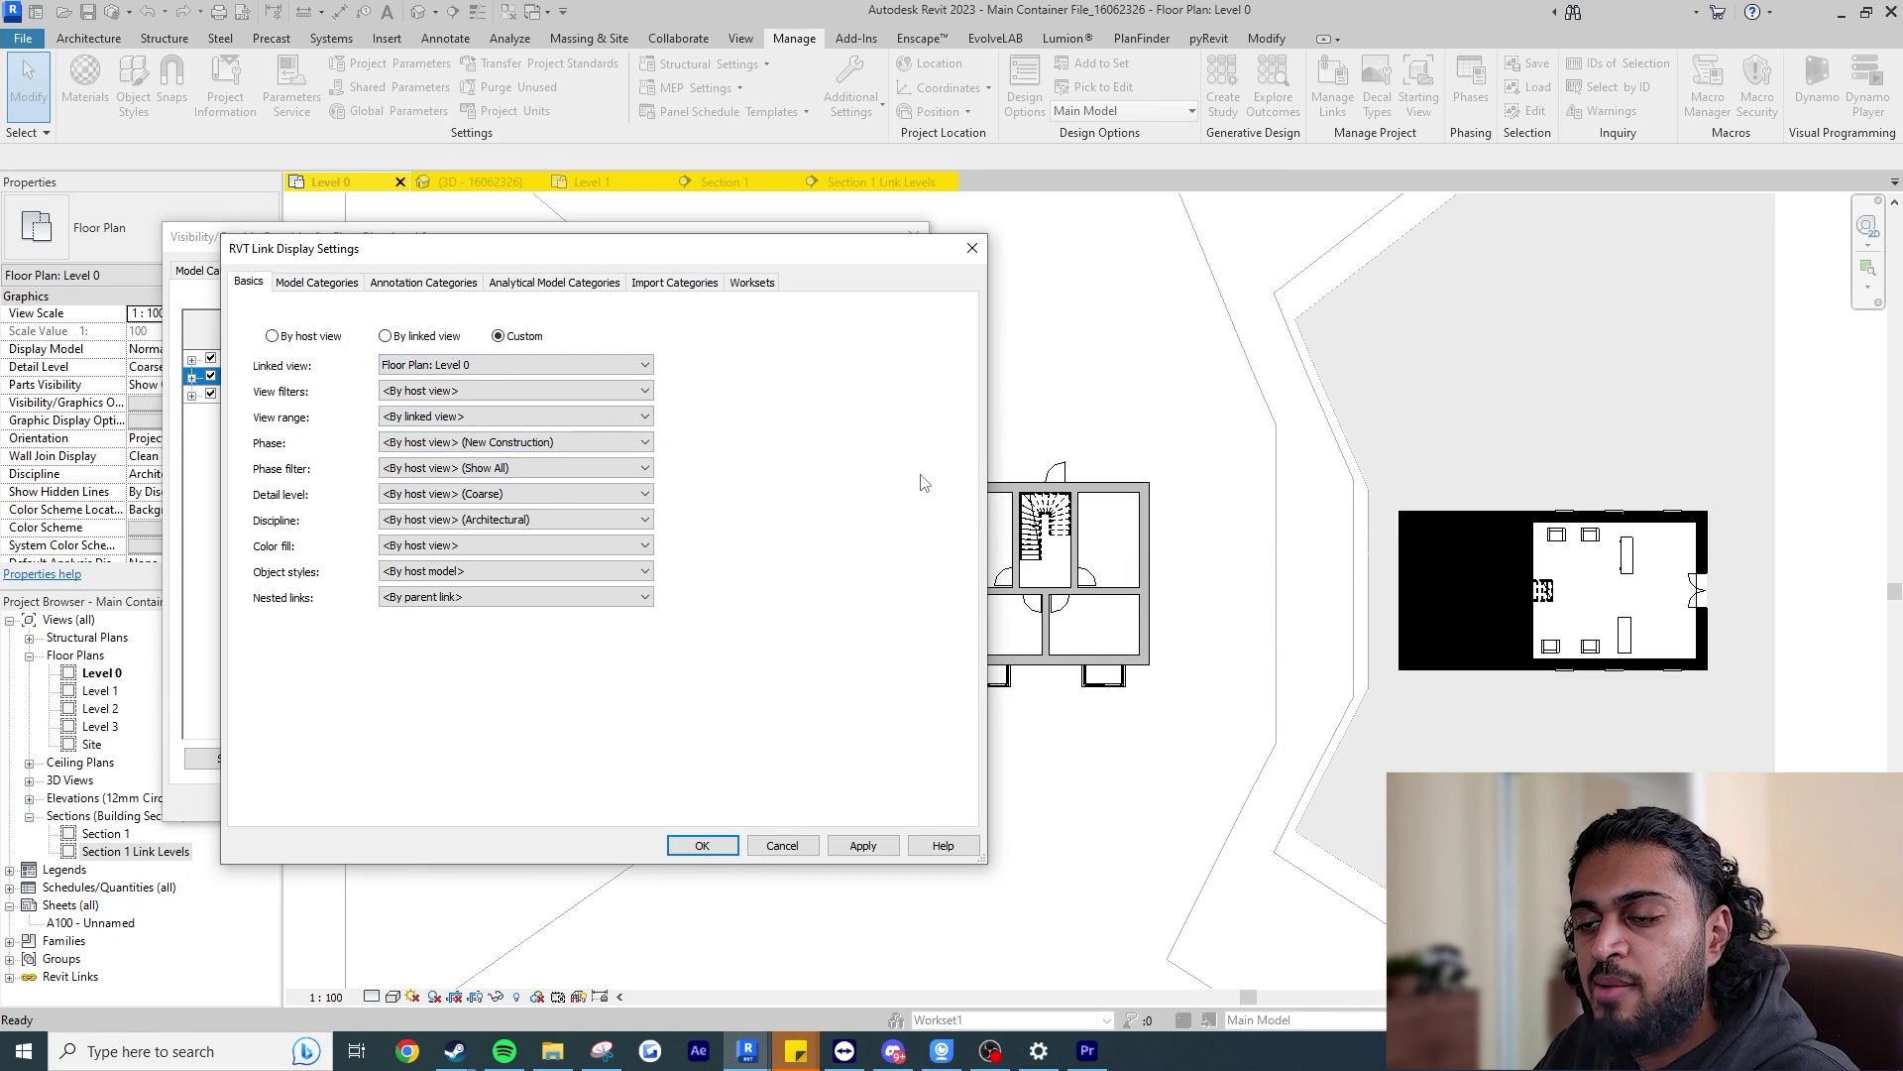
left_click(462, 366)
left_click(766, 385)
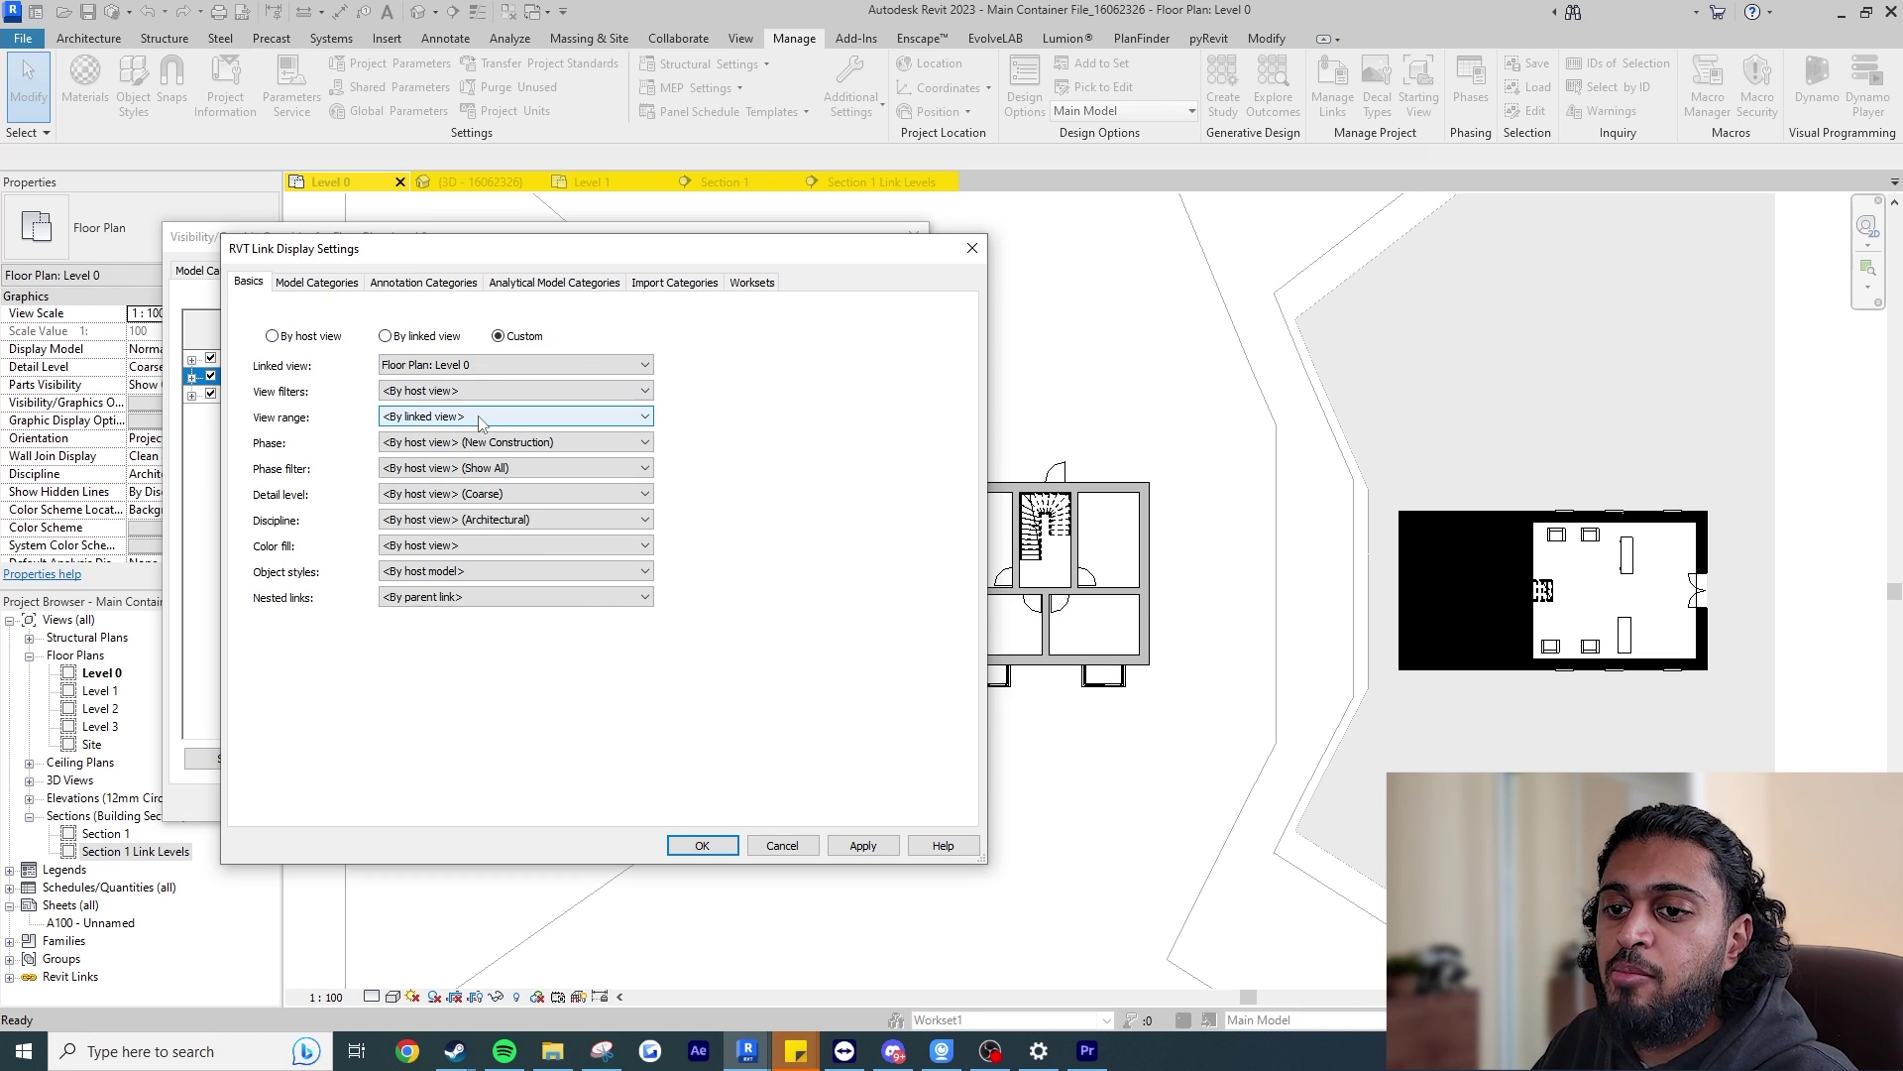
left_click_drag(687, 253, 887, 244)
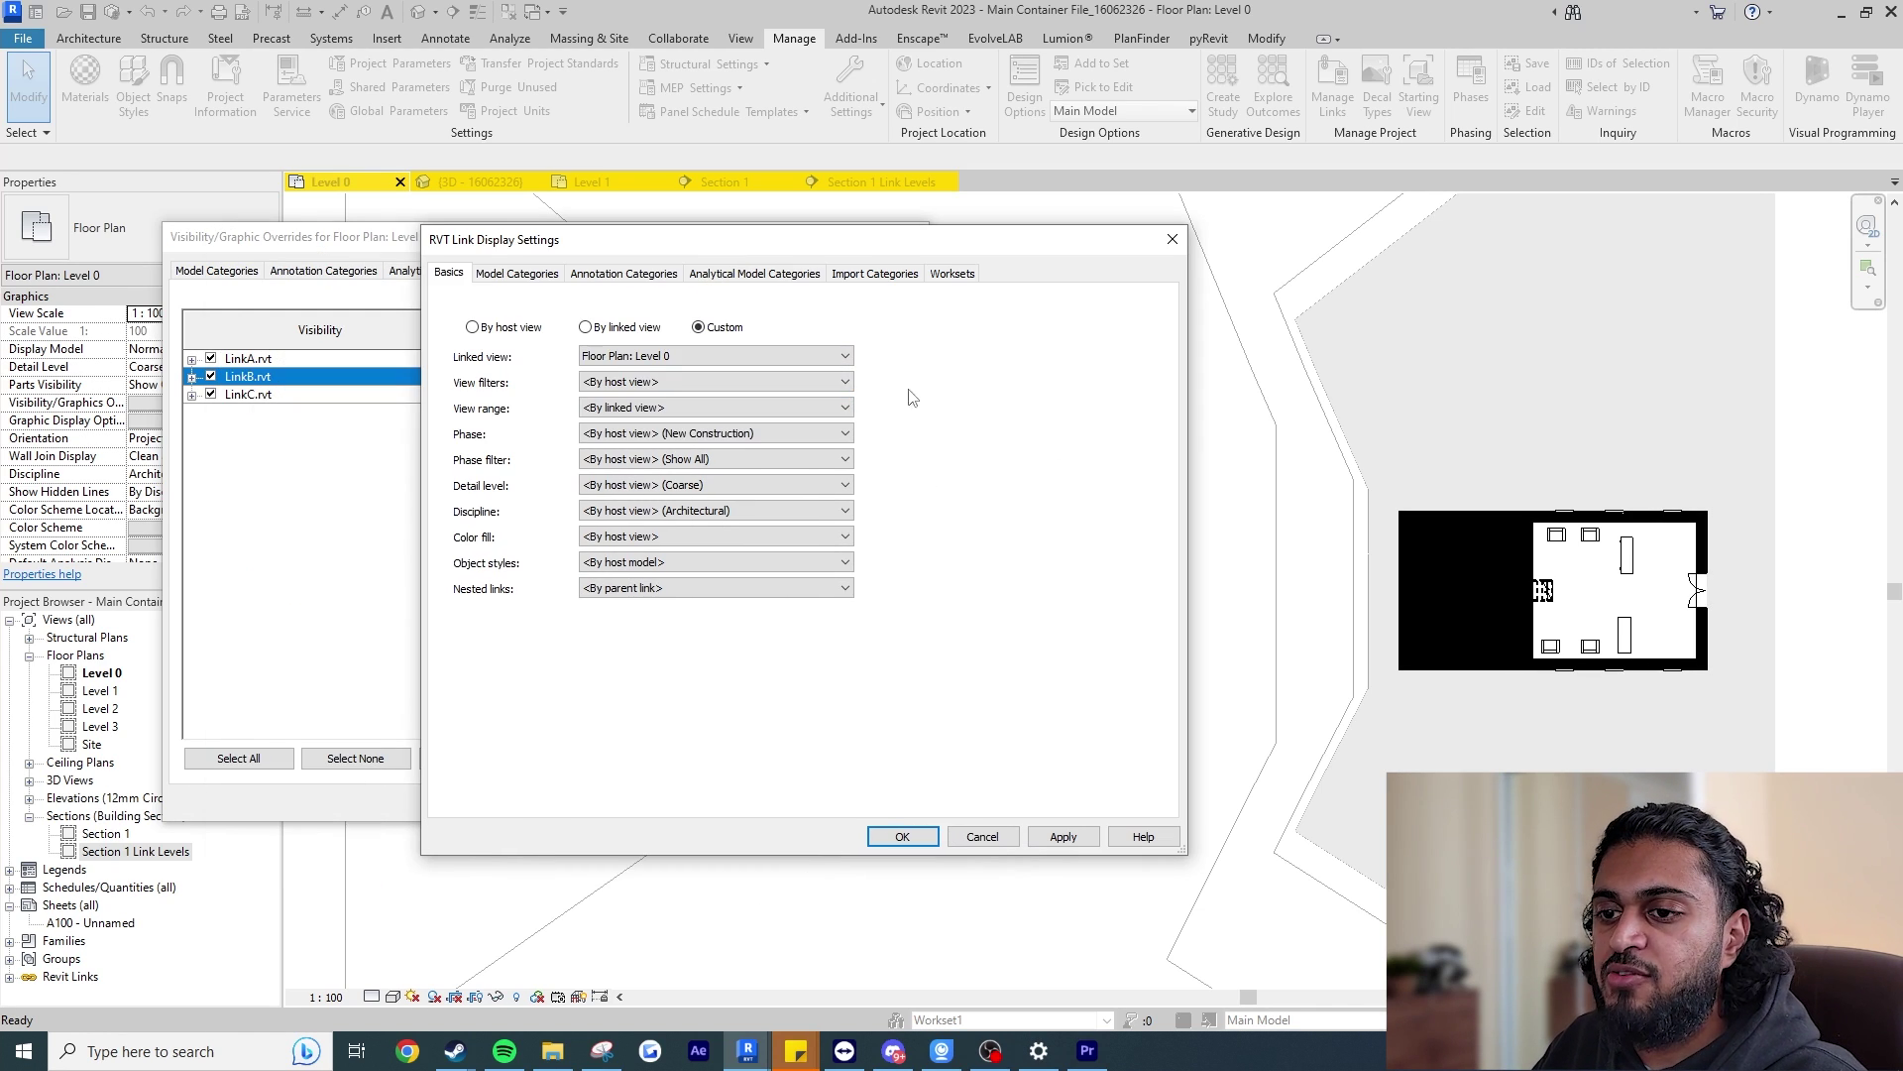
Review LinkB's display settings for model categories, annotation categories and worksets, and return to the basic settings.
left_click(539, 278)
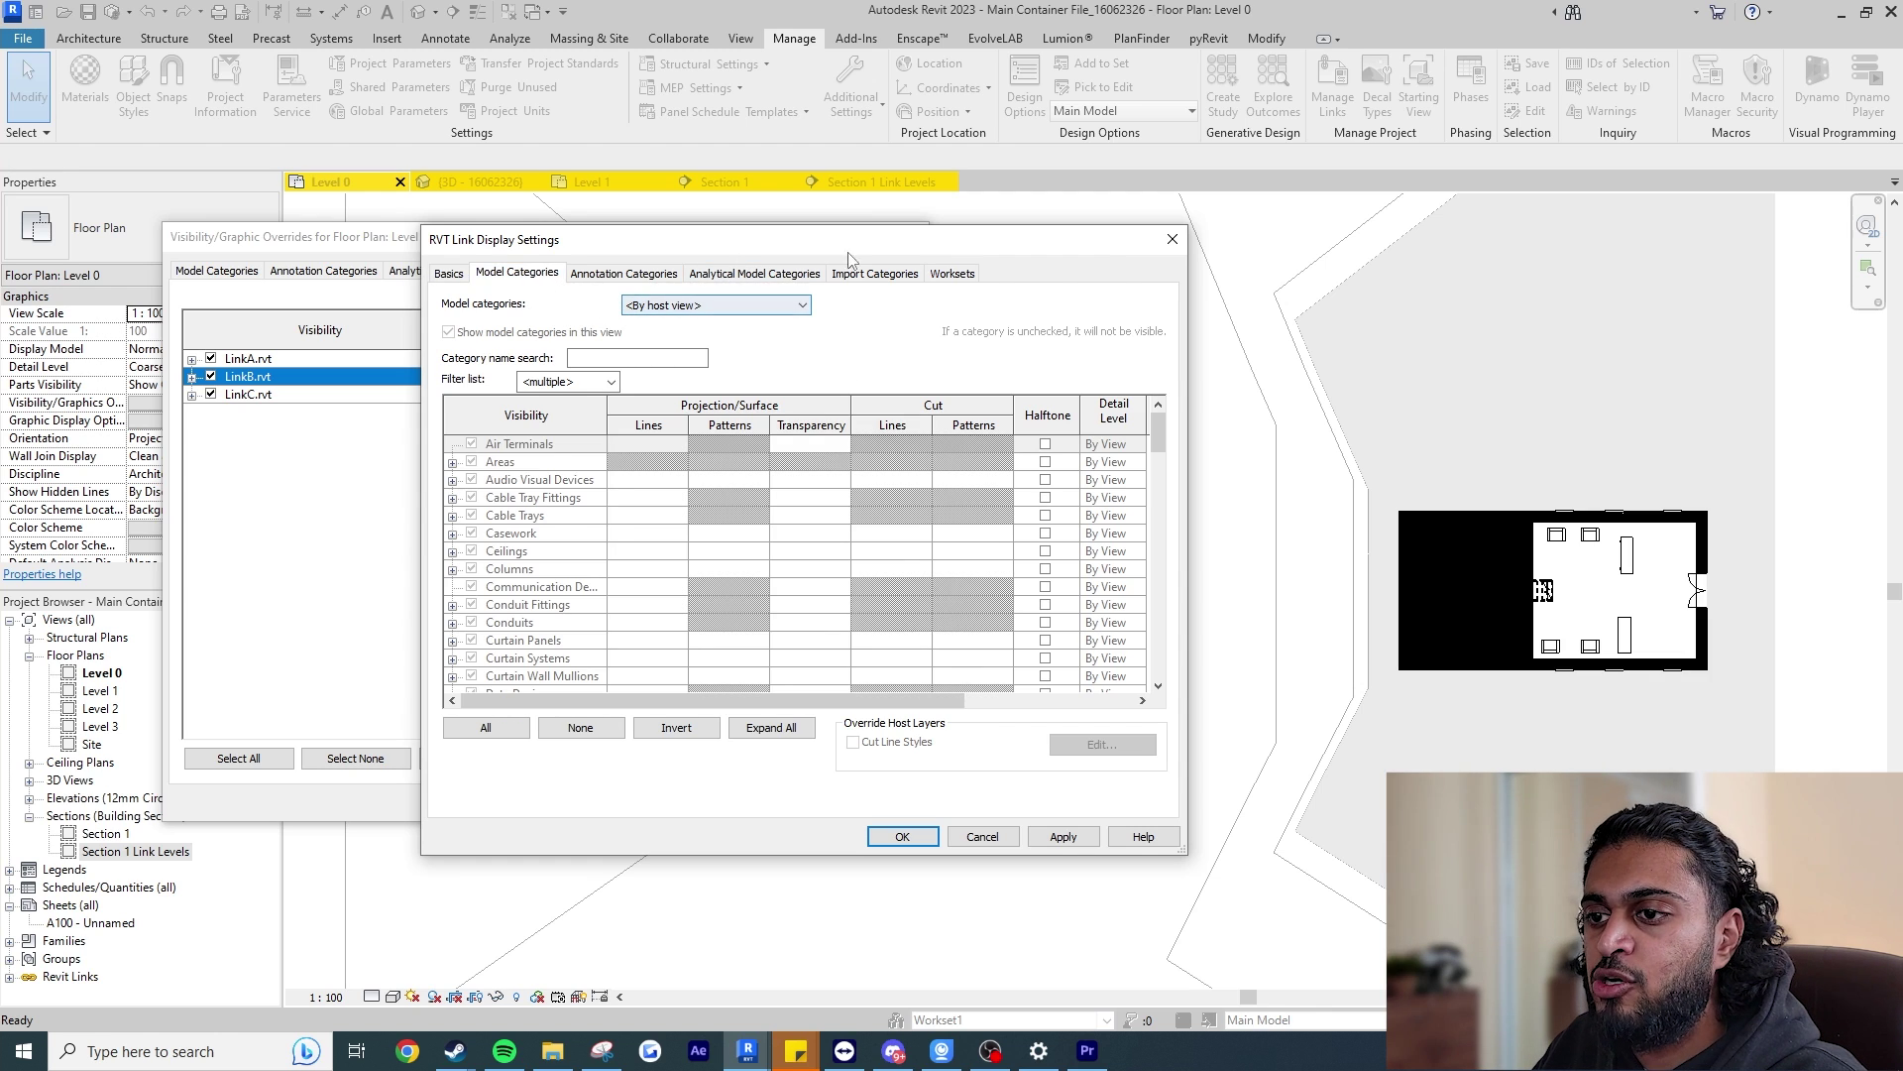
left_click(654, 279)
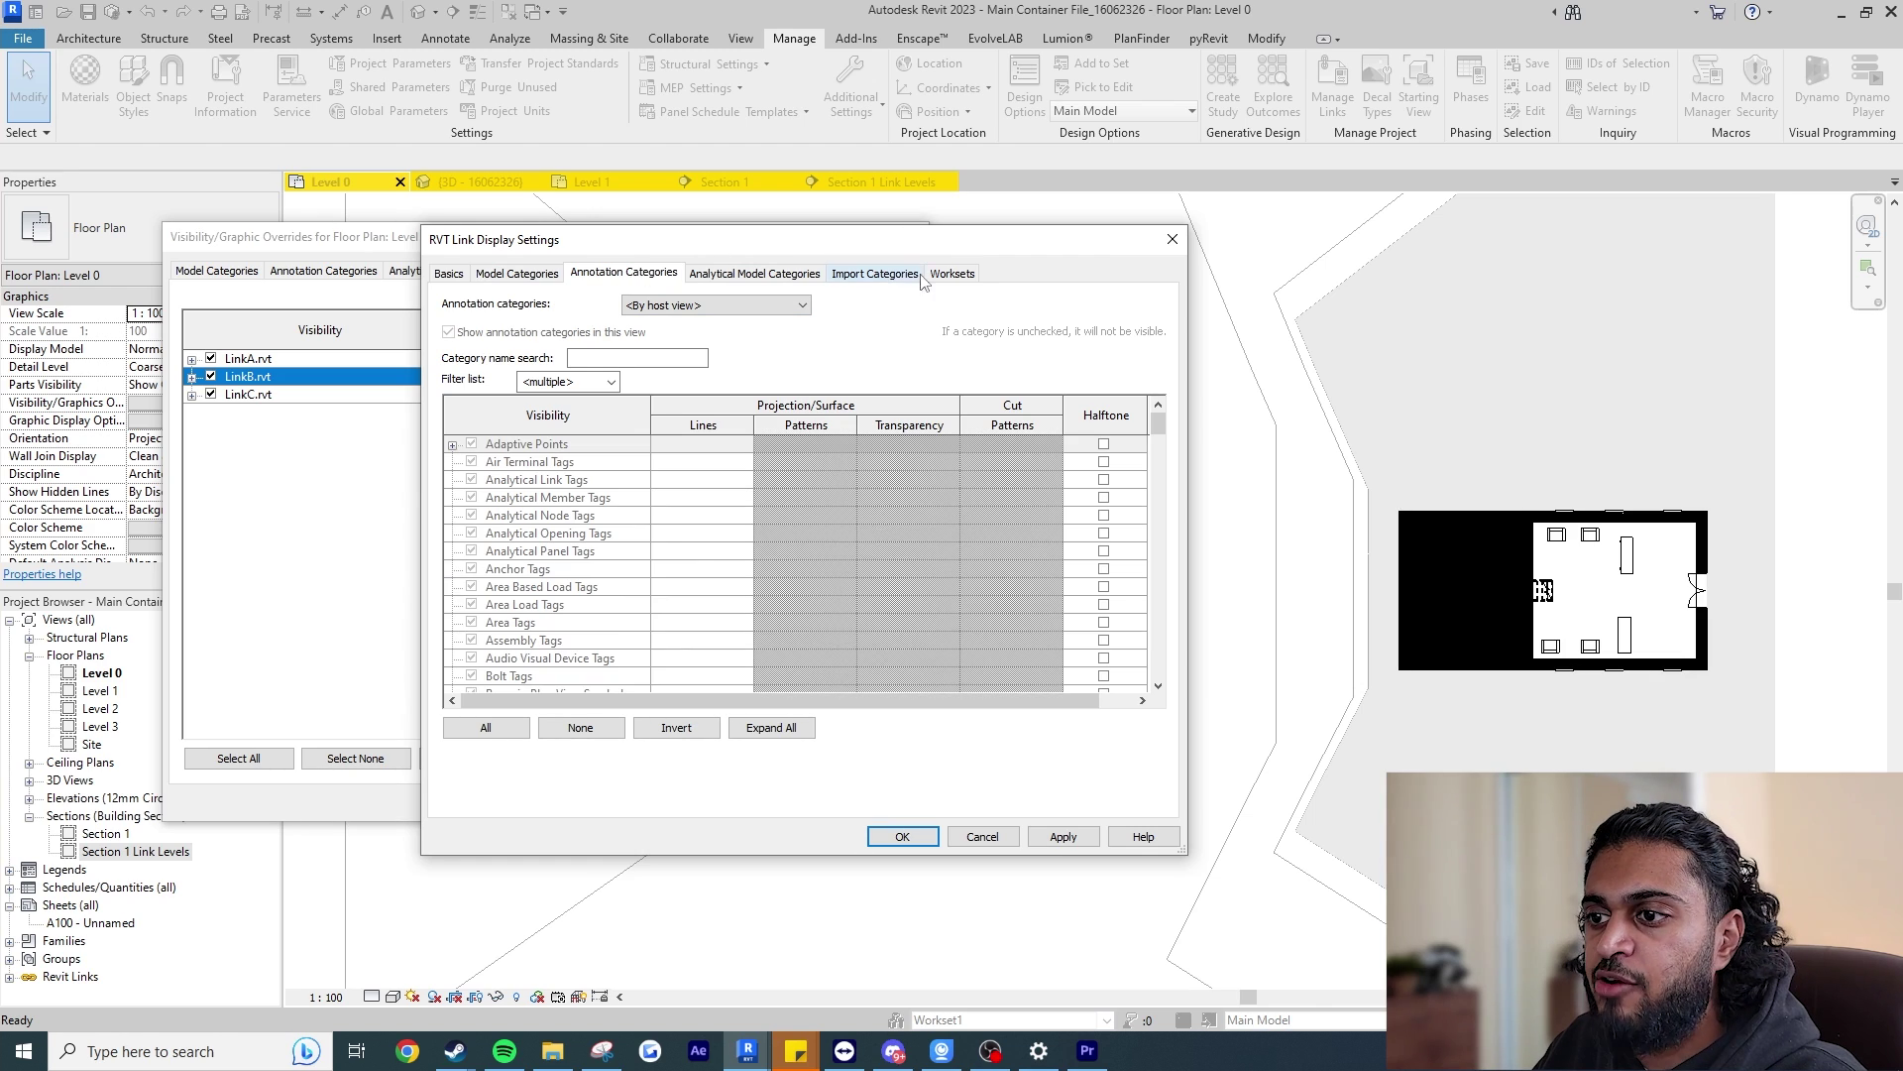
left_click(950, 277)
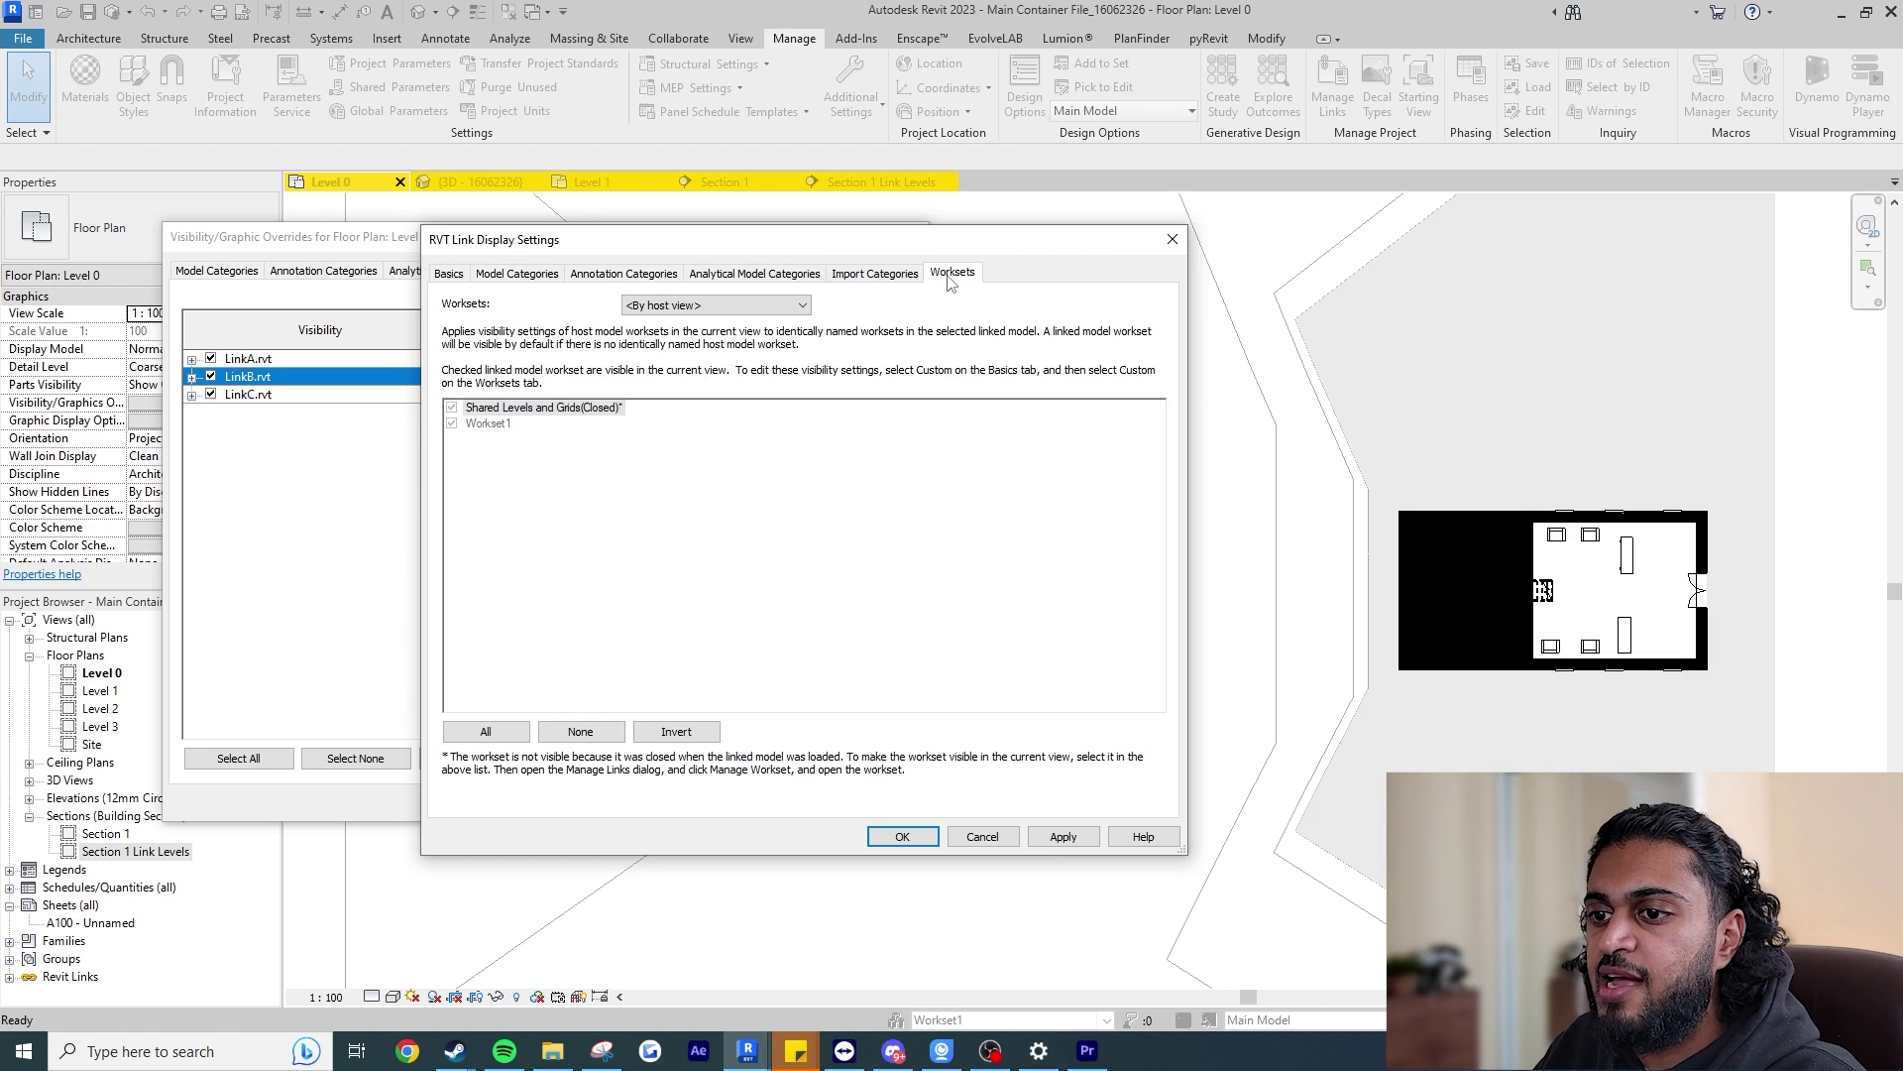
left_click(455, 276)
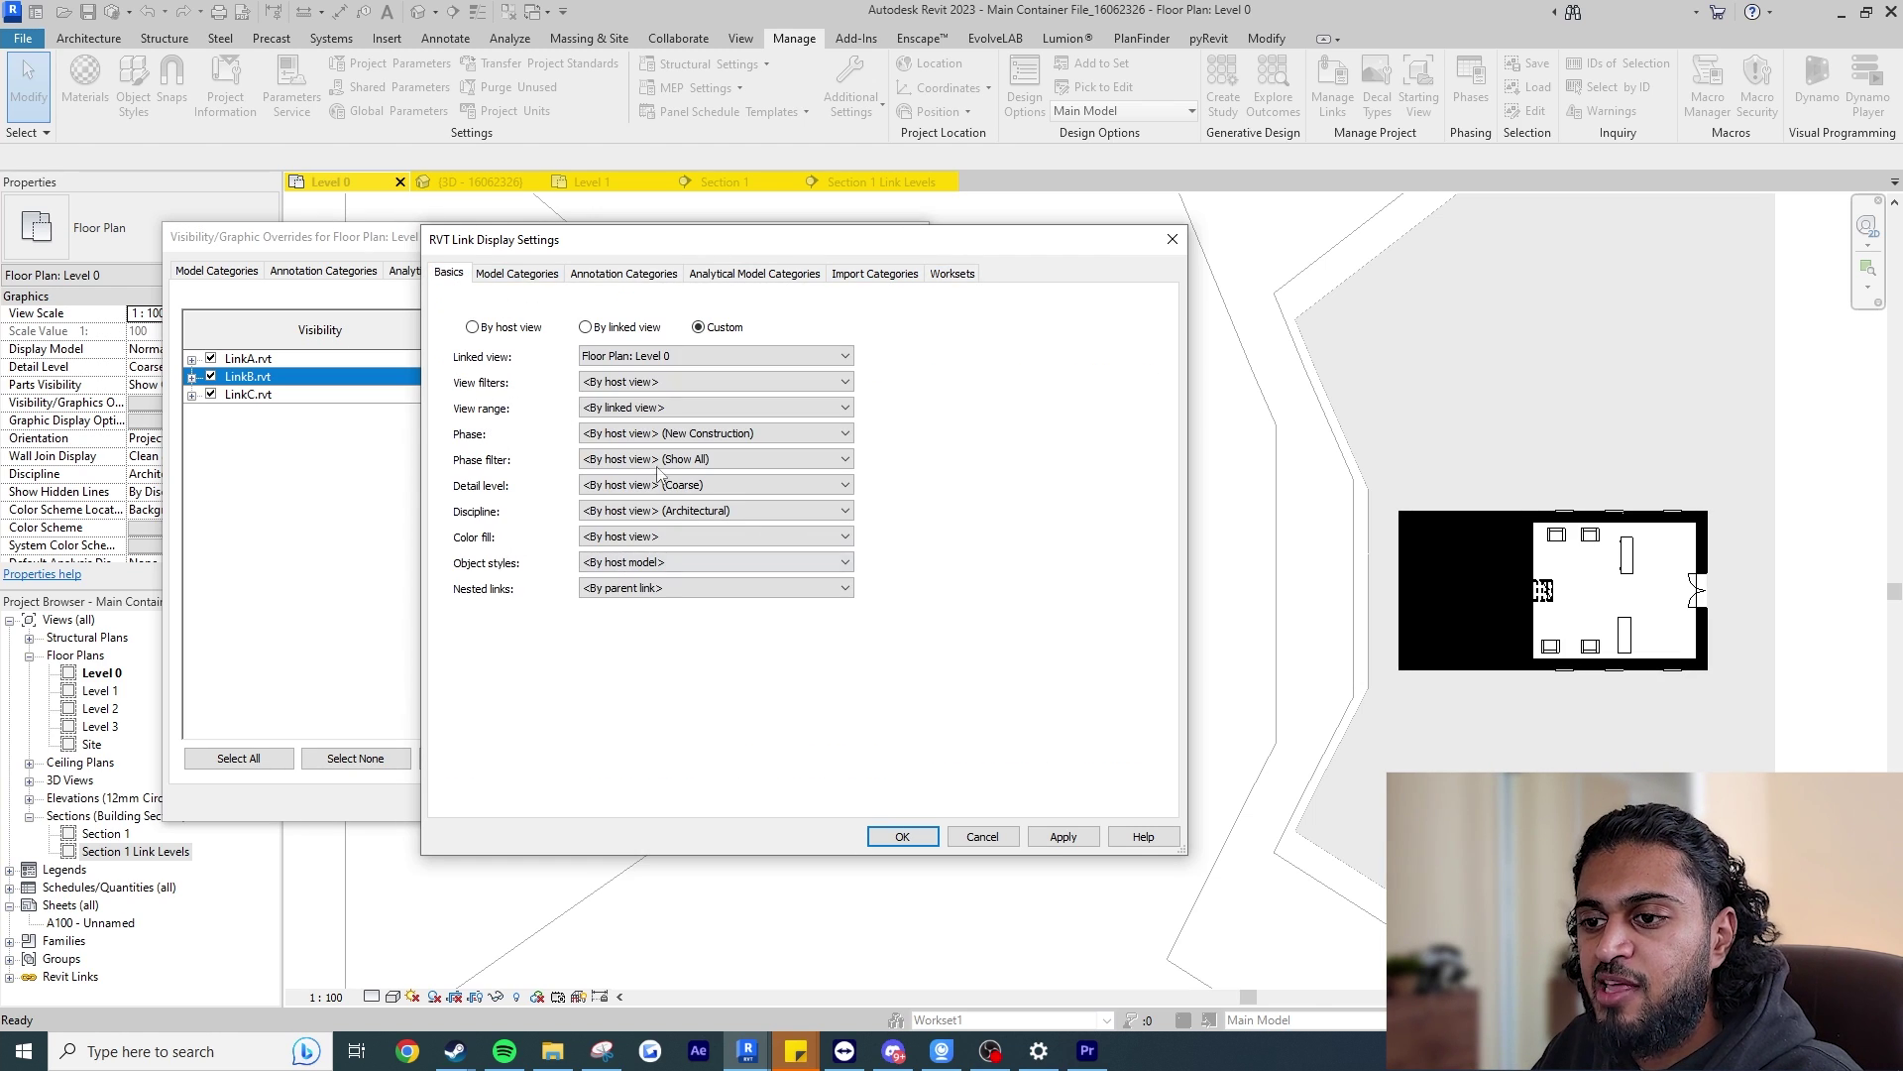
Accept LinkB's custom link display settings and apply the Level 0 plan's visibility/graphic overrides.
left_click(895, 836)
left_click(646, 807)
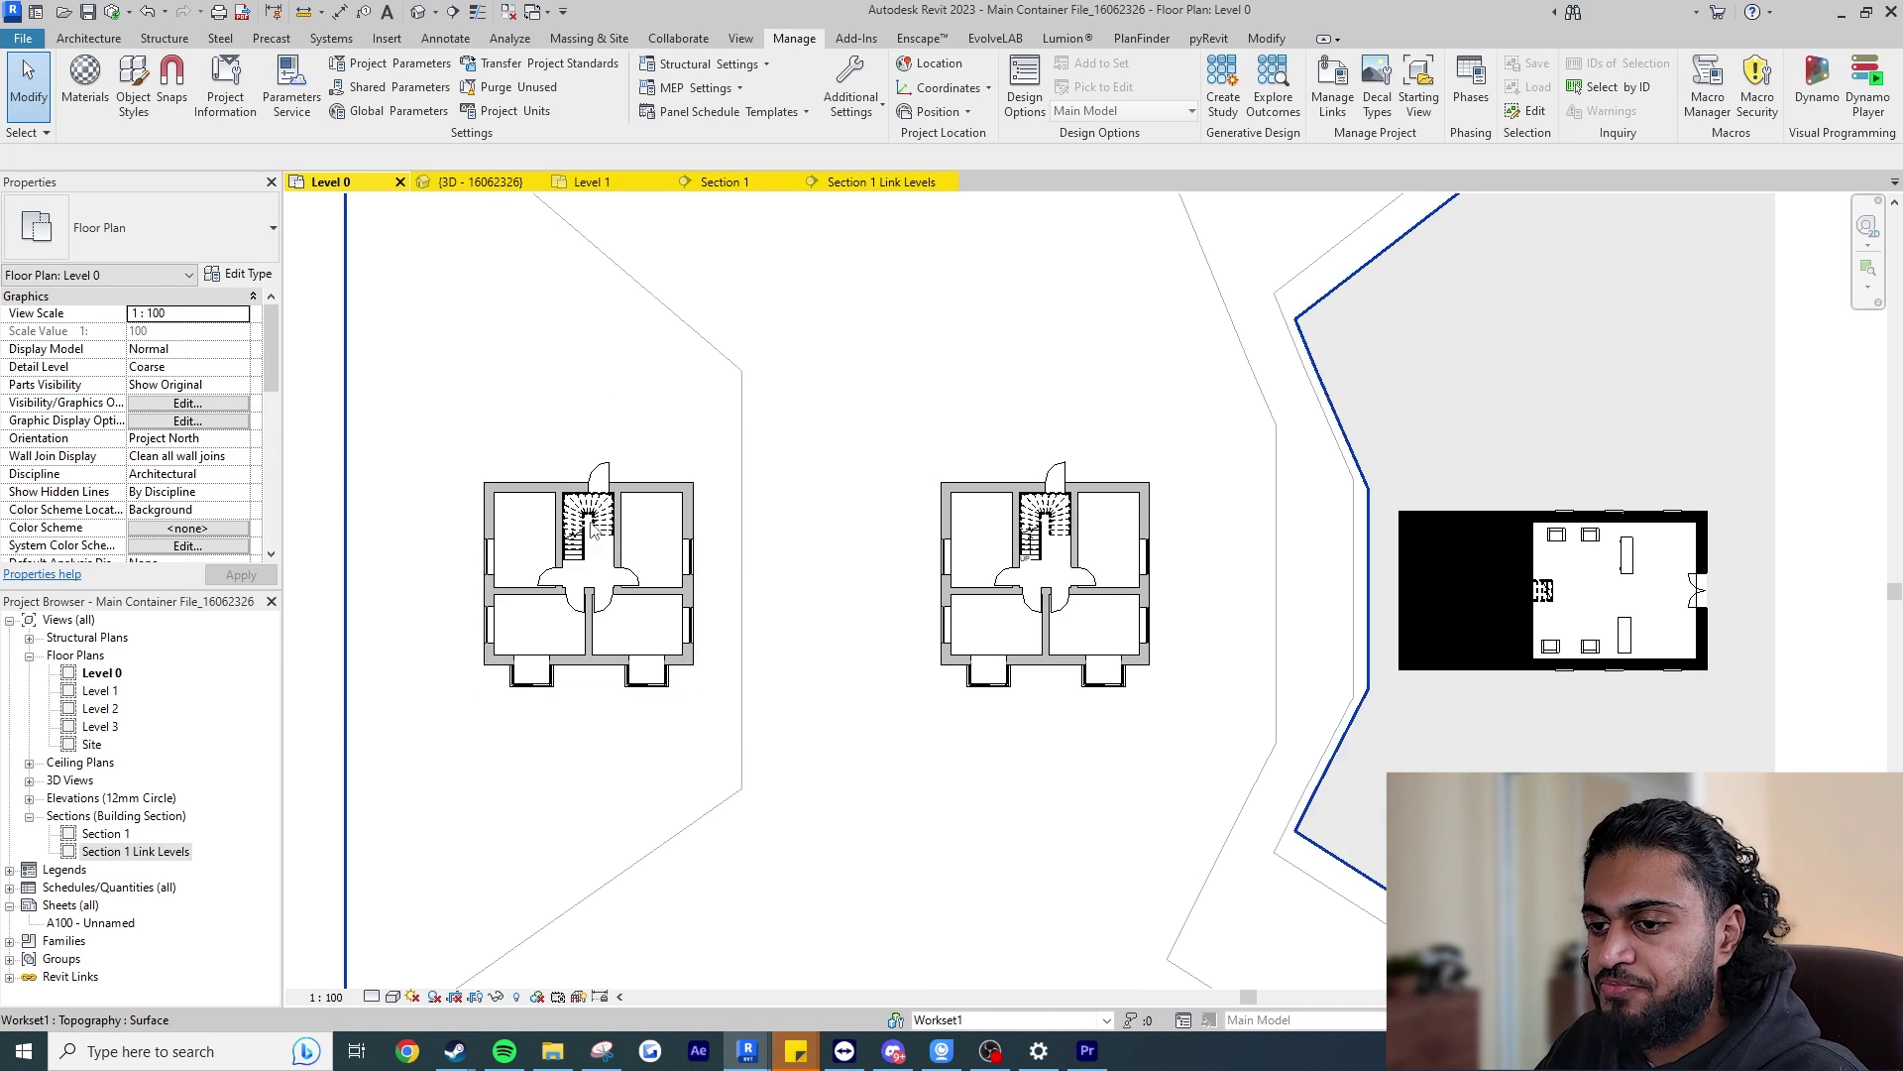
Override the cut pattern of the Walls category in the Level 0 plan with a red solid fill foreground.
key("v")
key("g")
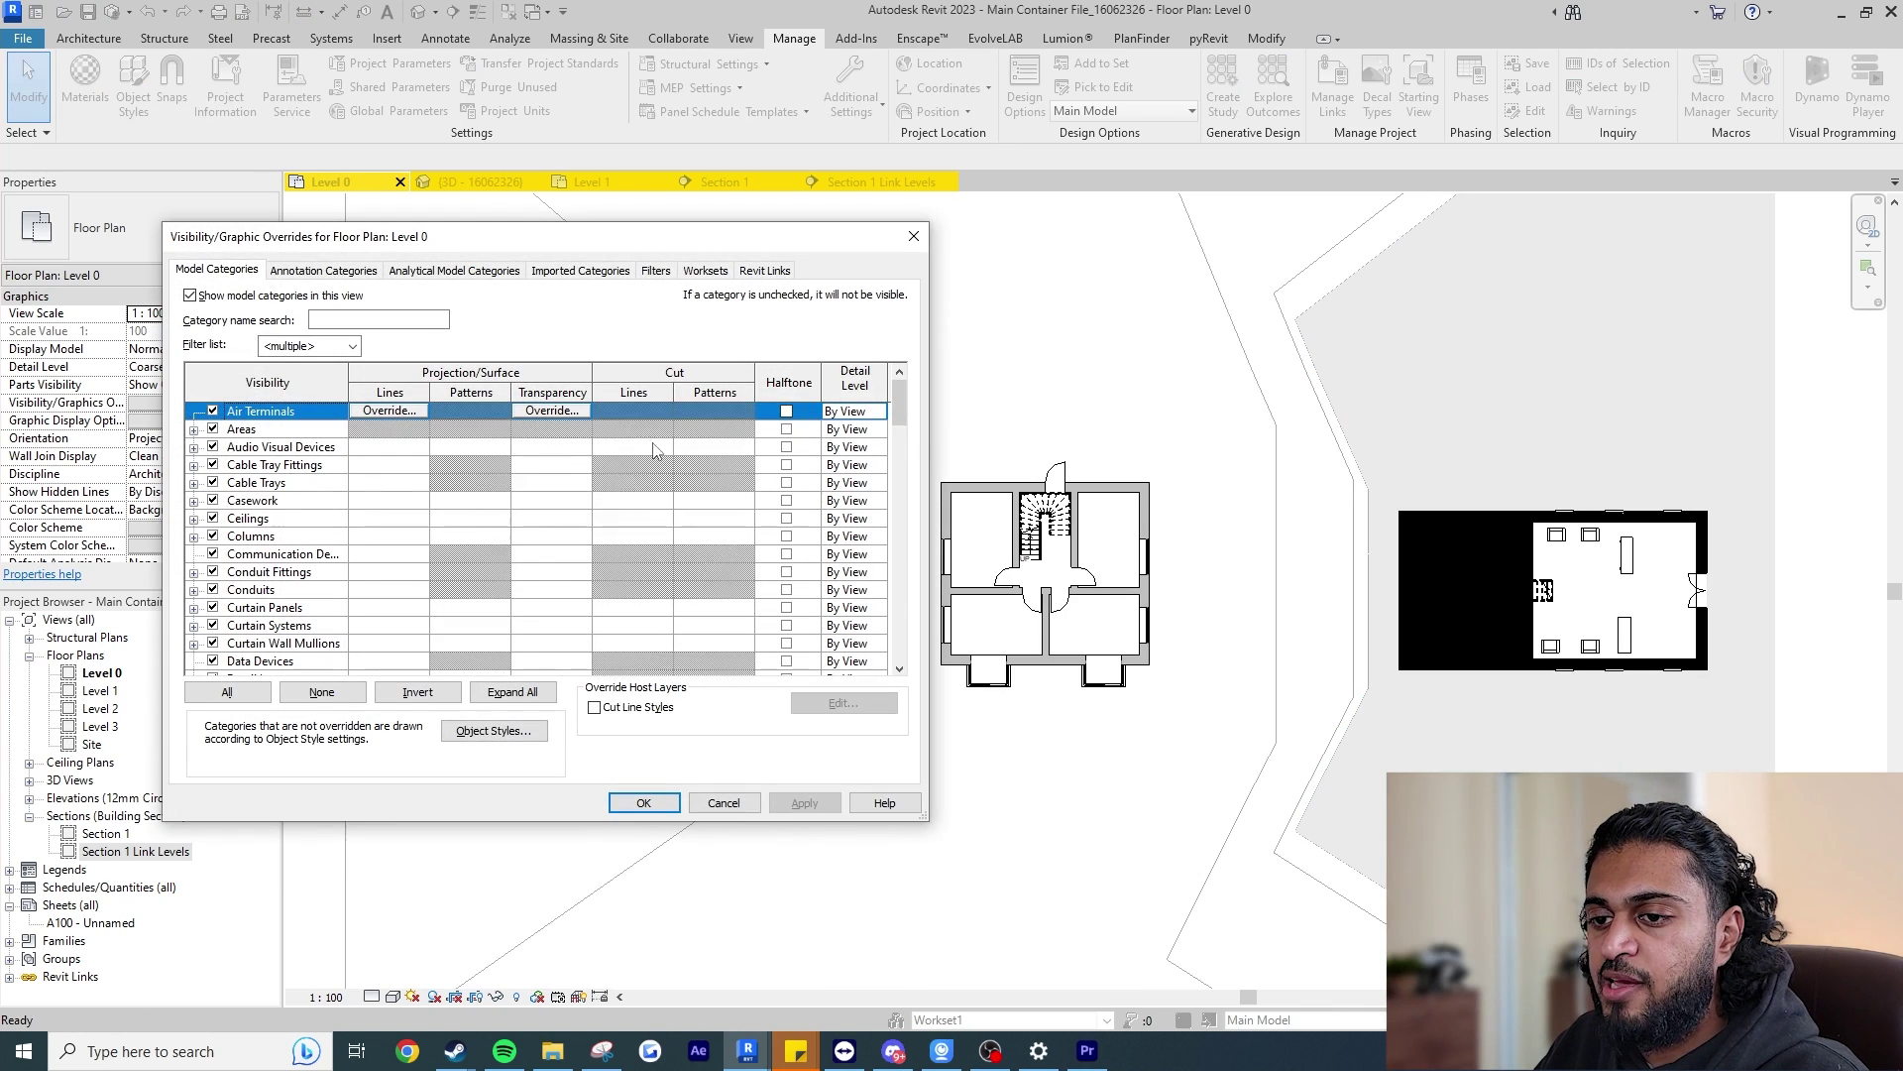
key("w")
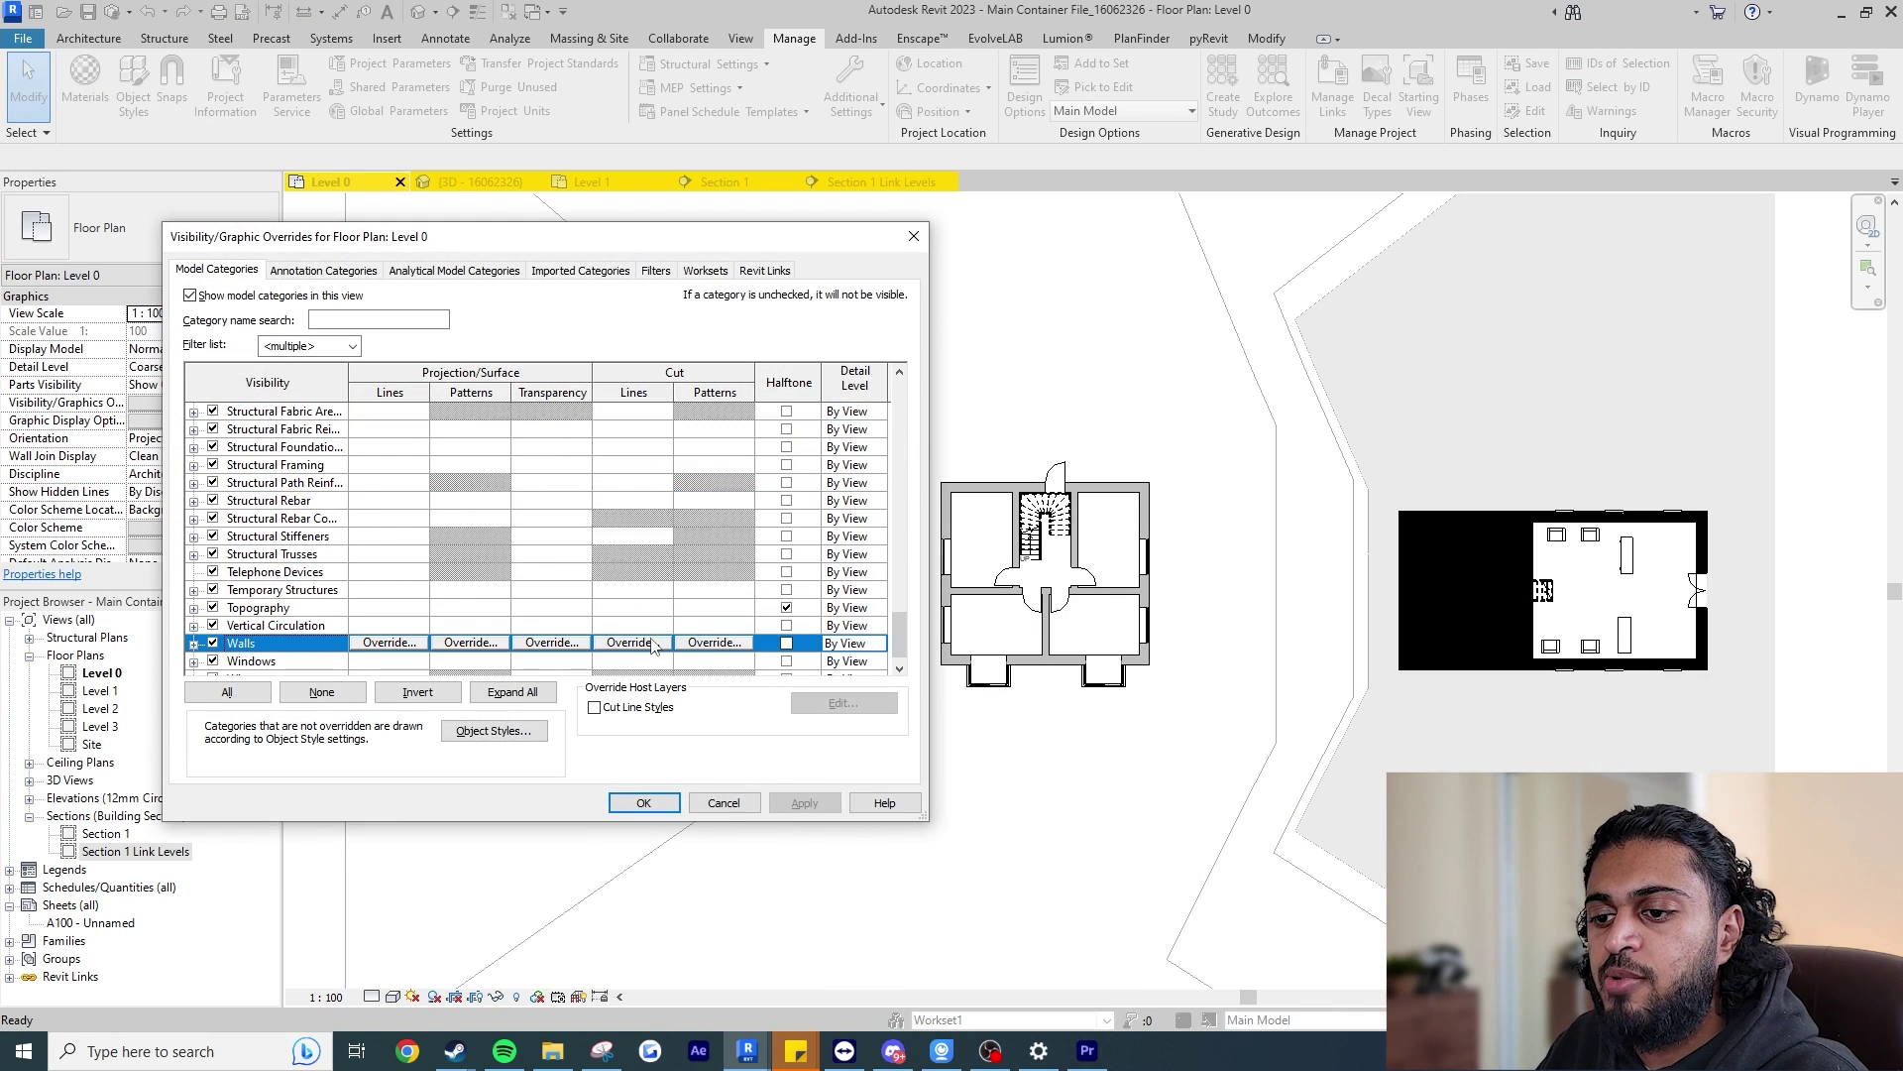
left_click(715, 643)
left_click(585, 466)
left_click(511, 501)
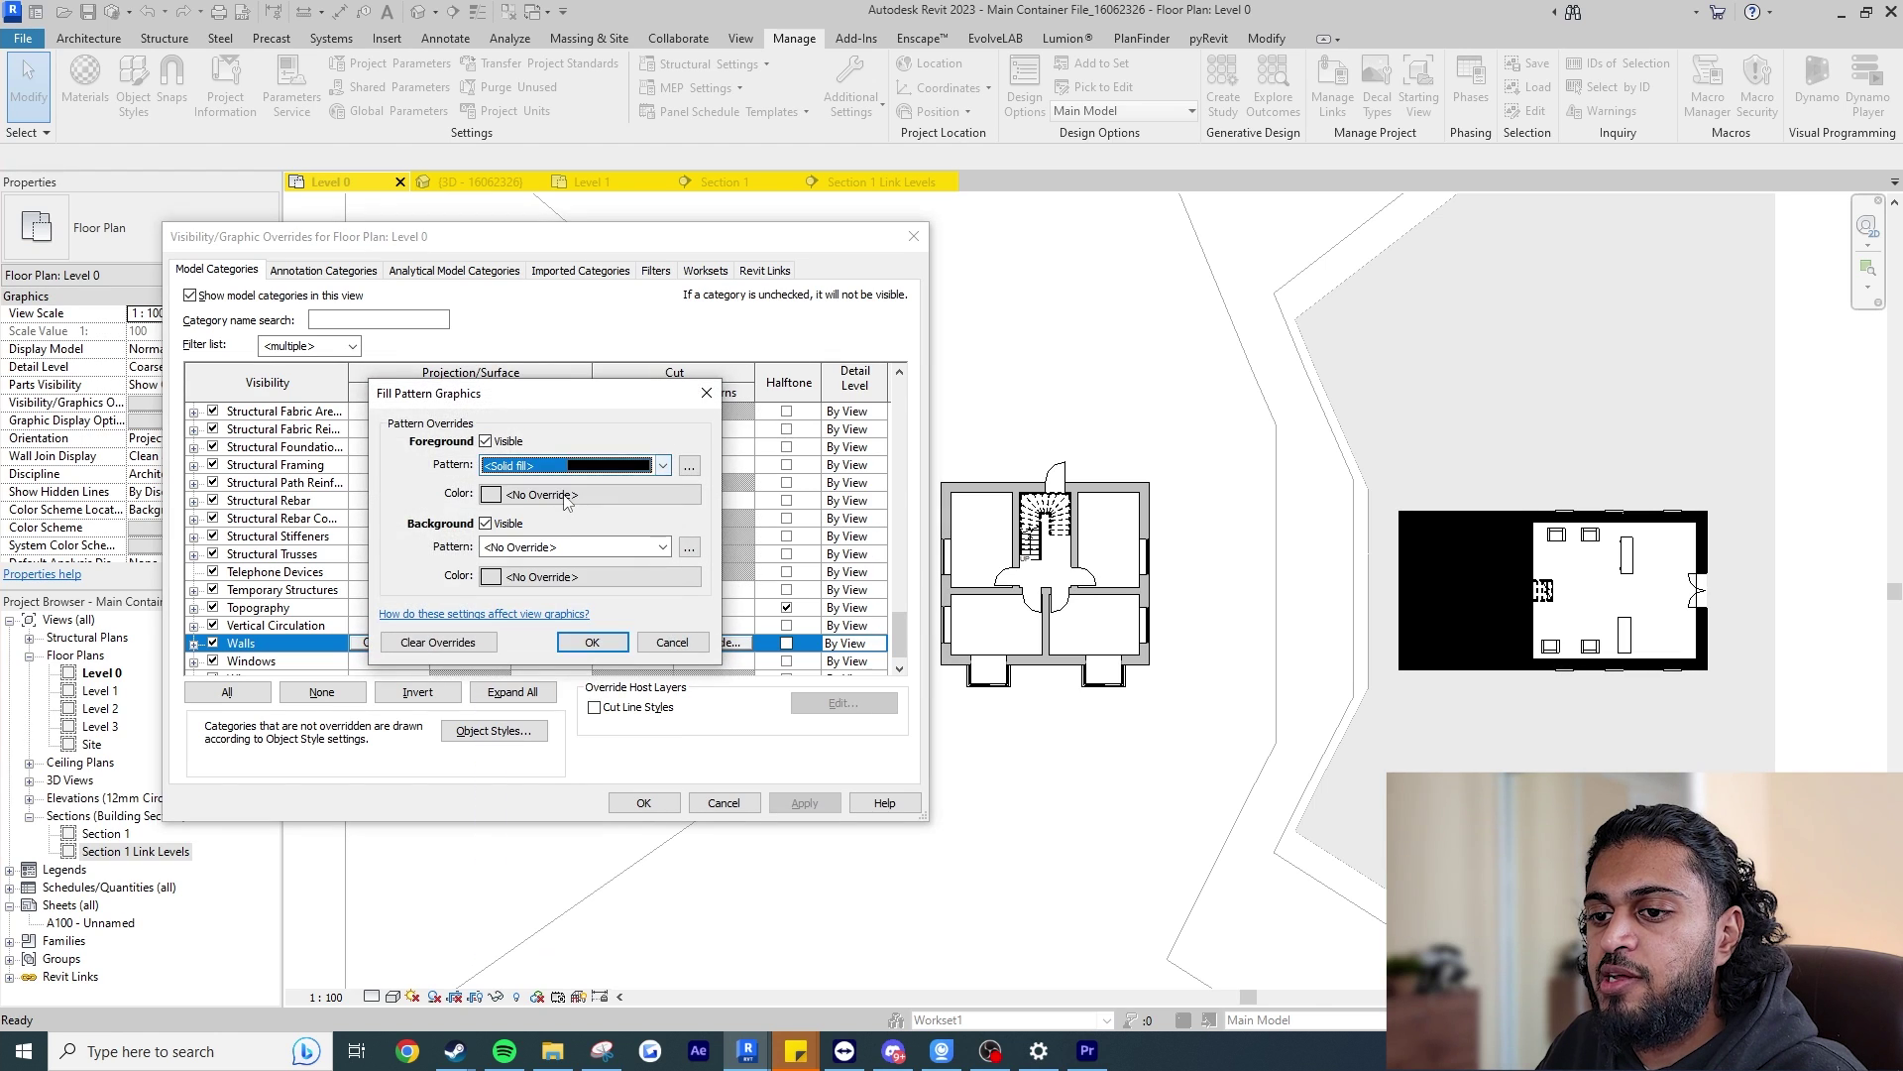
left_click(590, 493)
left_click(338, 408)
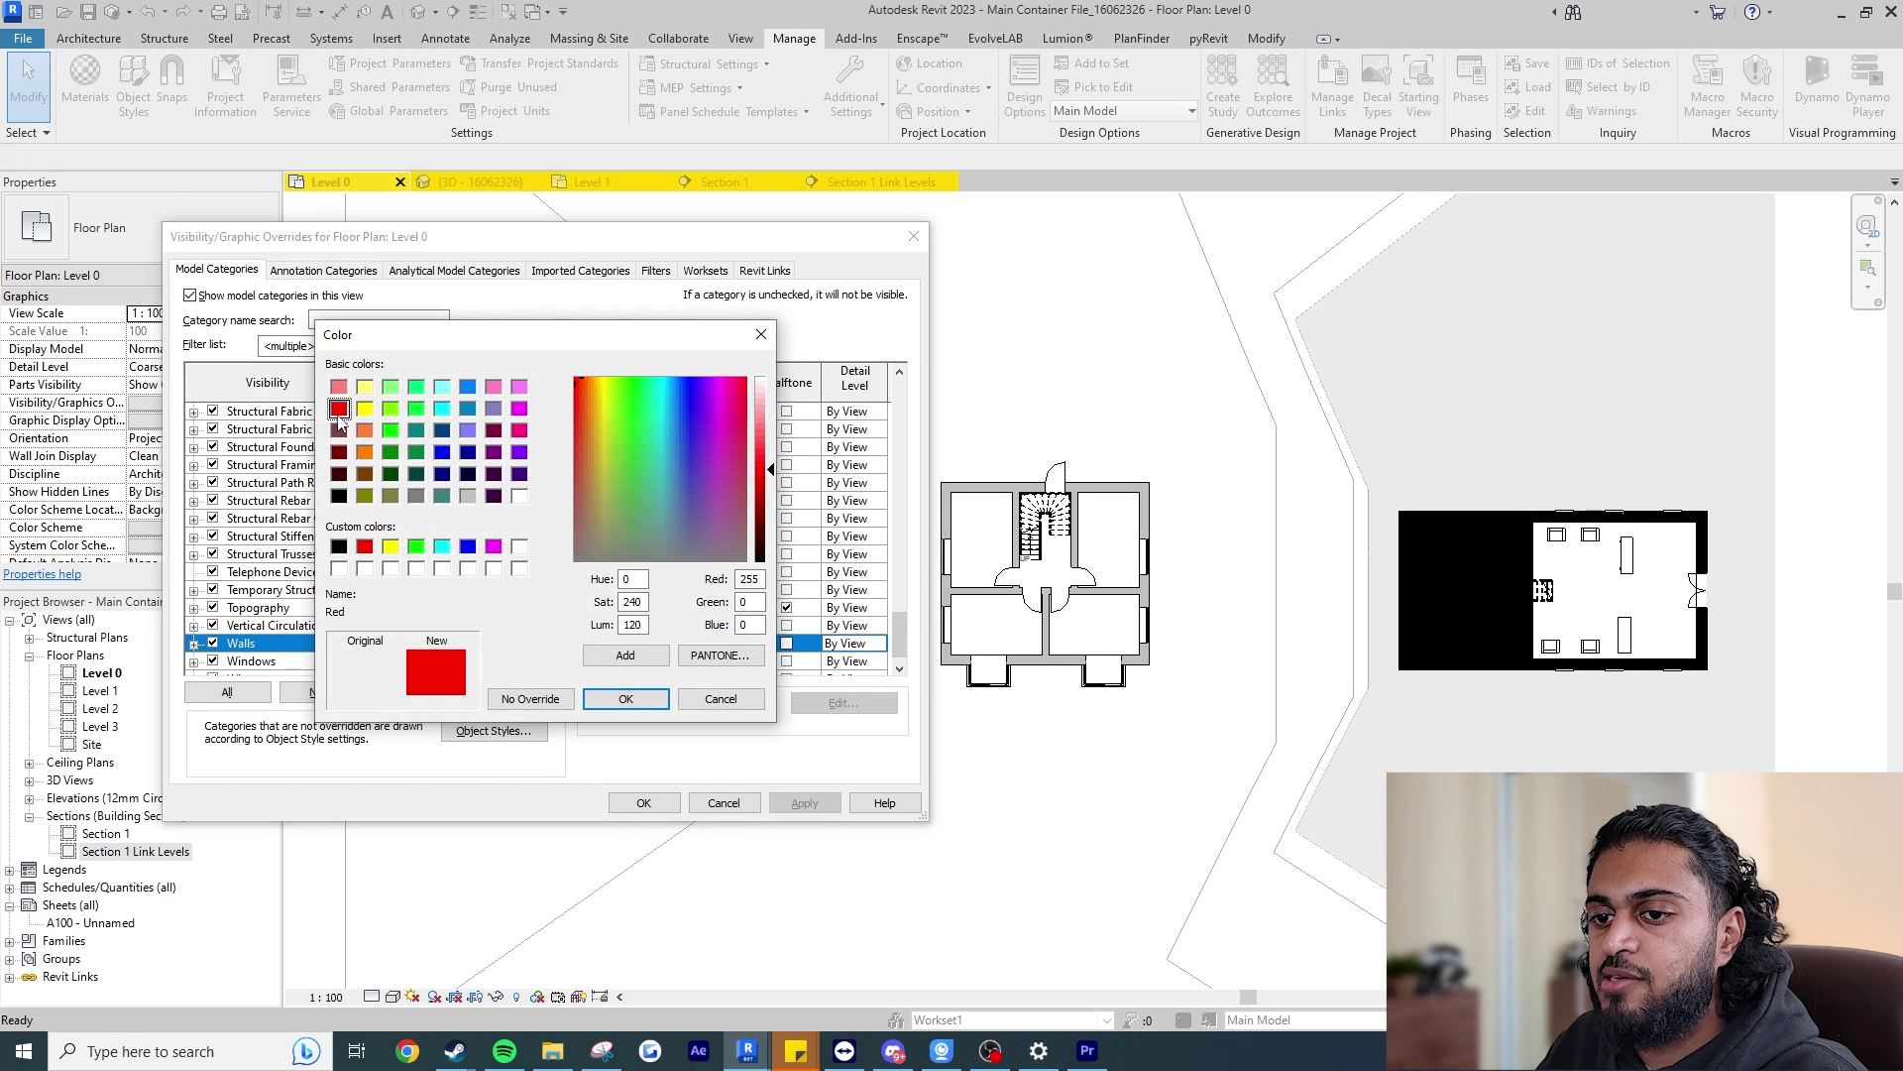
left_click(625, 698)
left_click(635, 662)
left_click(646, 804)
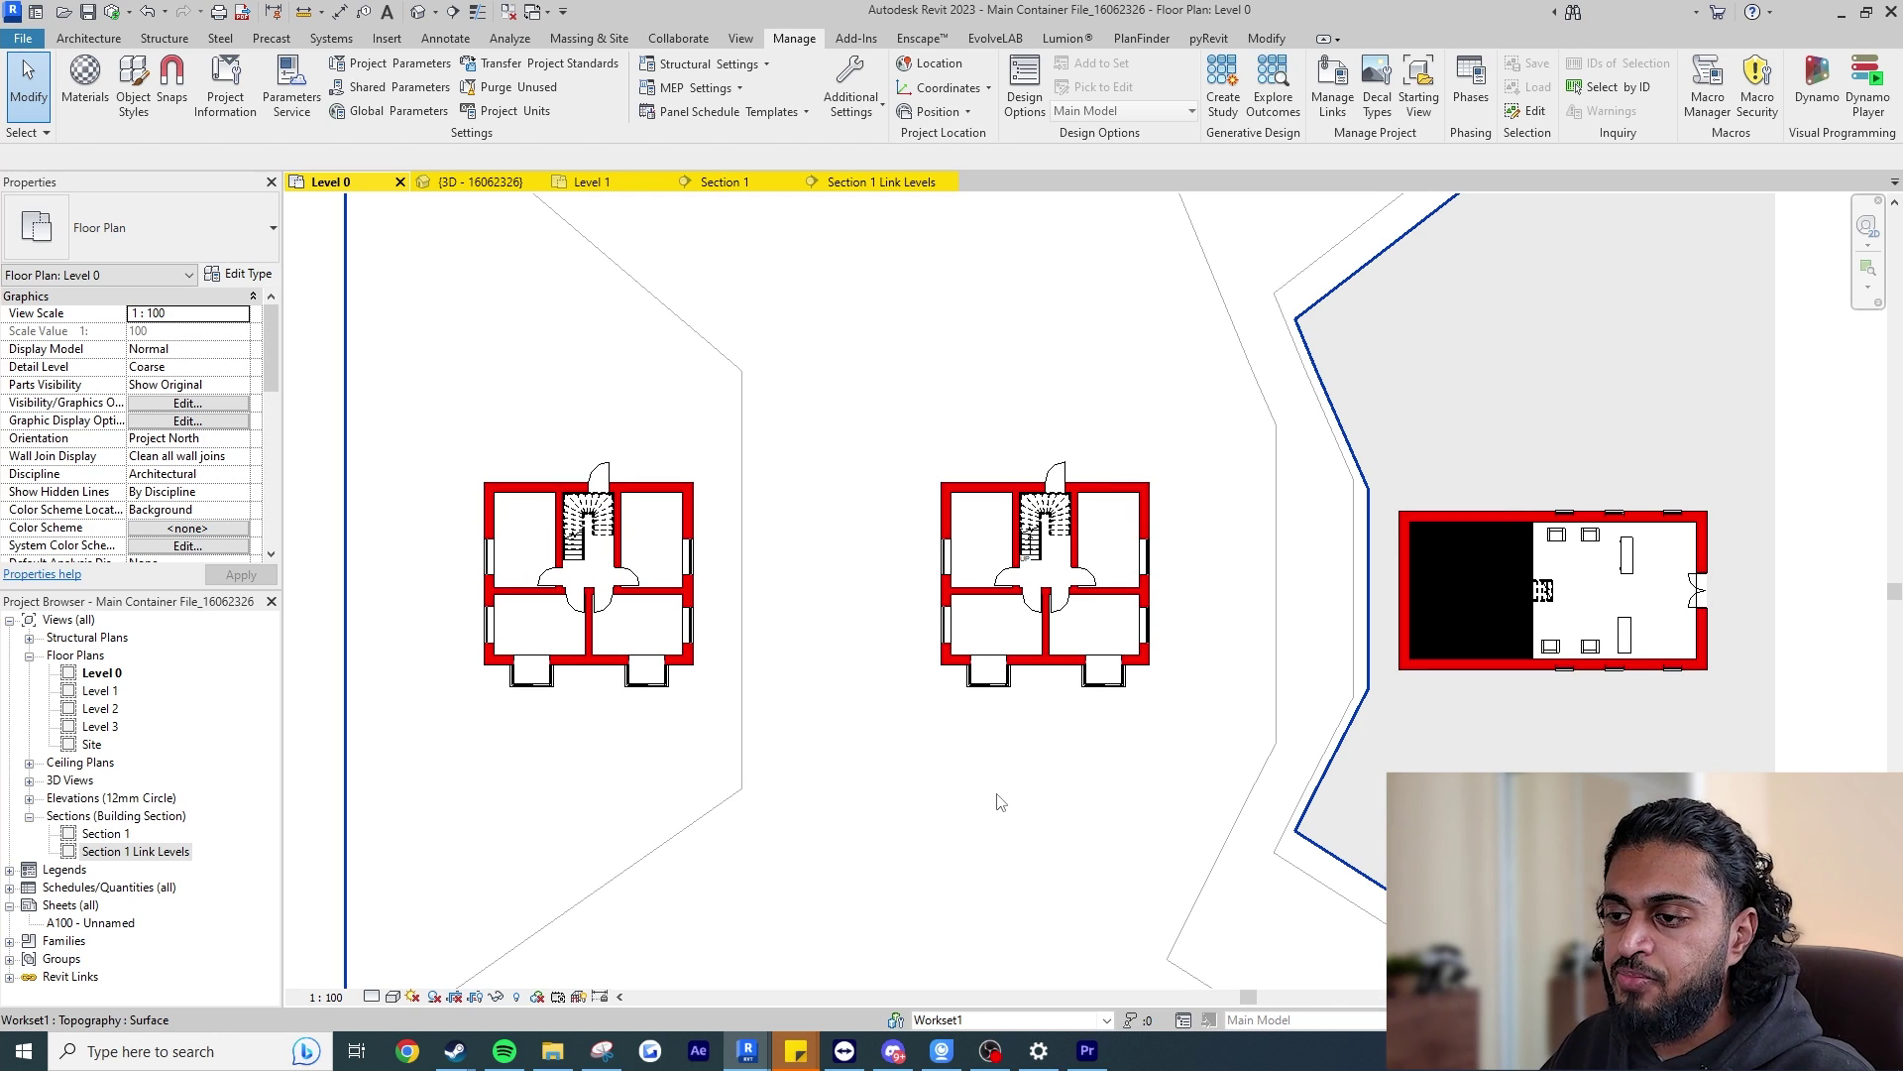
Set LinkB's display in the Level 0 plan to By linked view, using Floor Plan: Level 0 Medium.
key("v")
key("v")
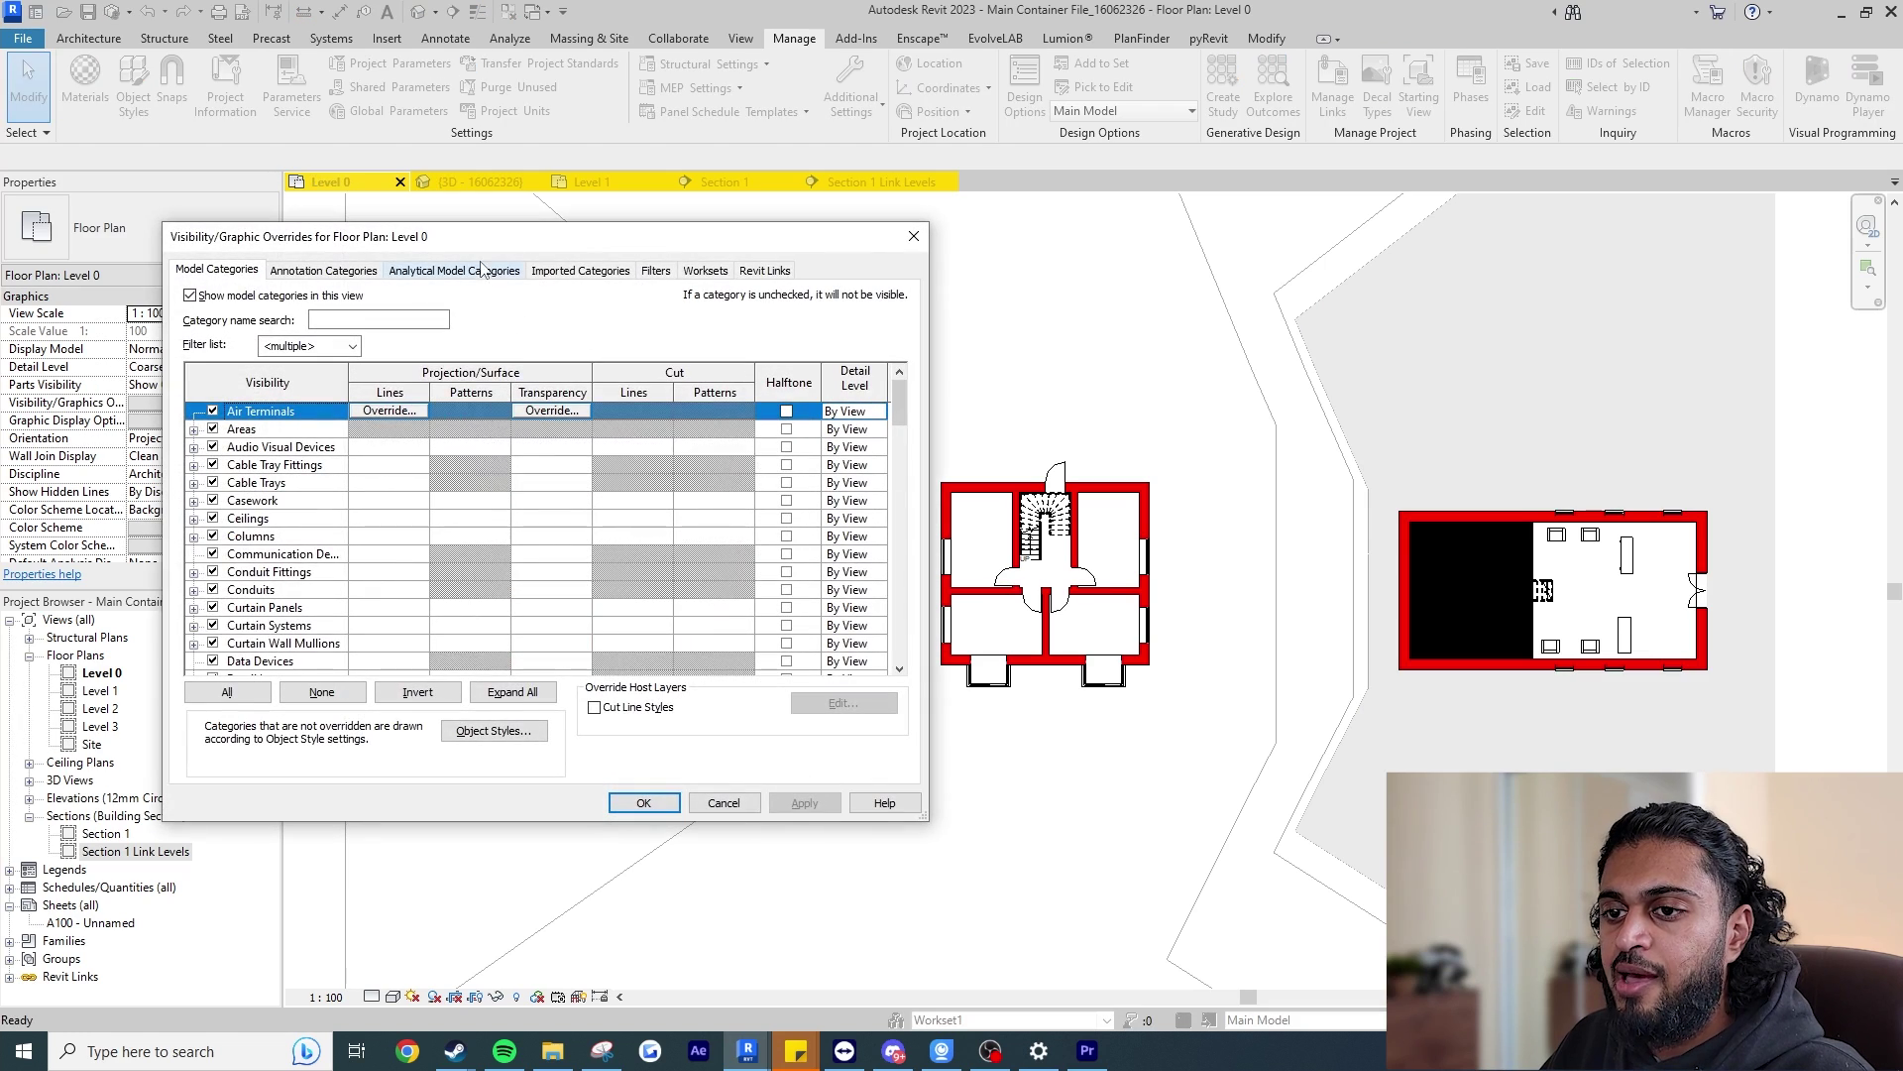
left_click(765, 270)
left_click(654, 377)
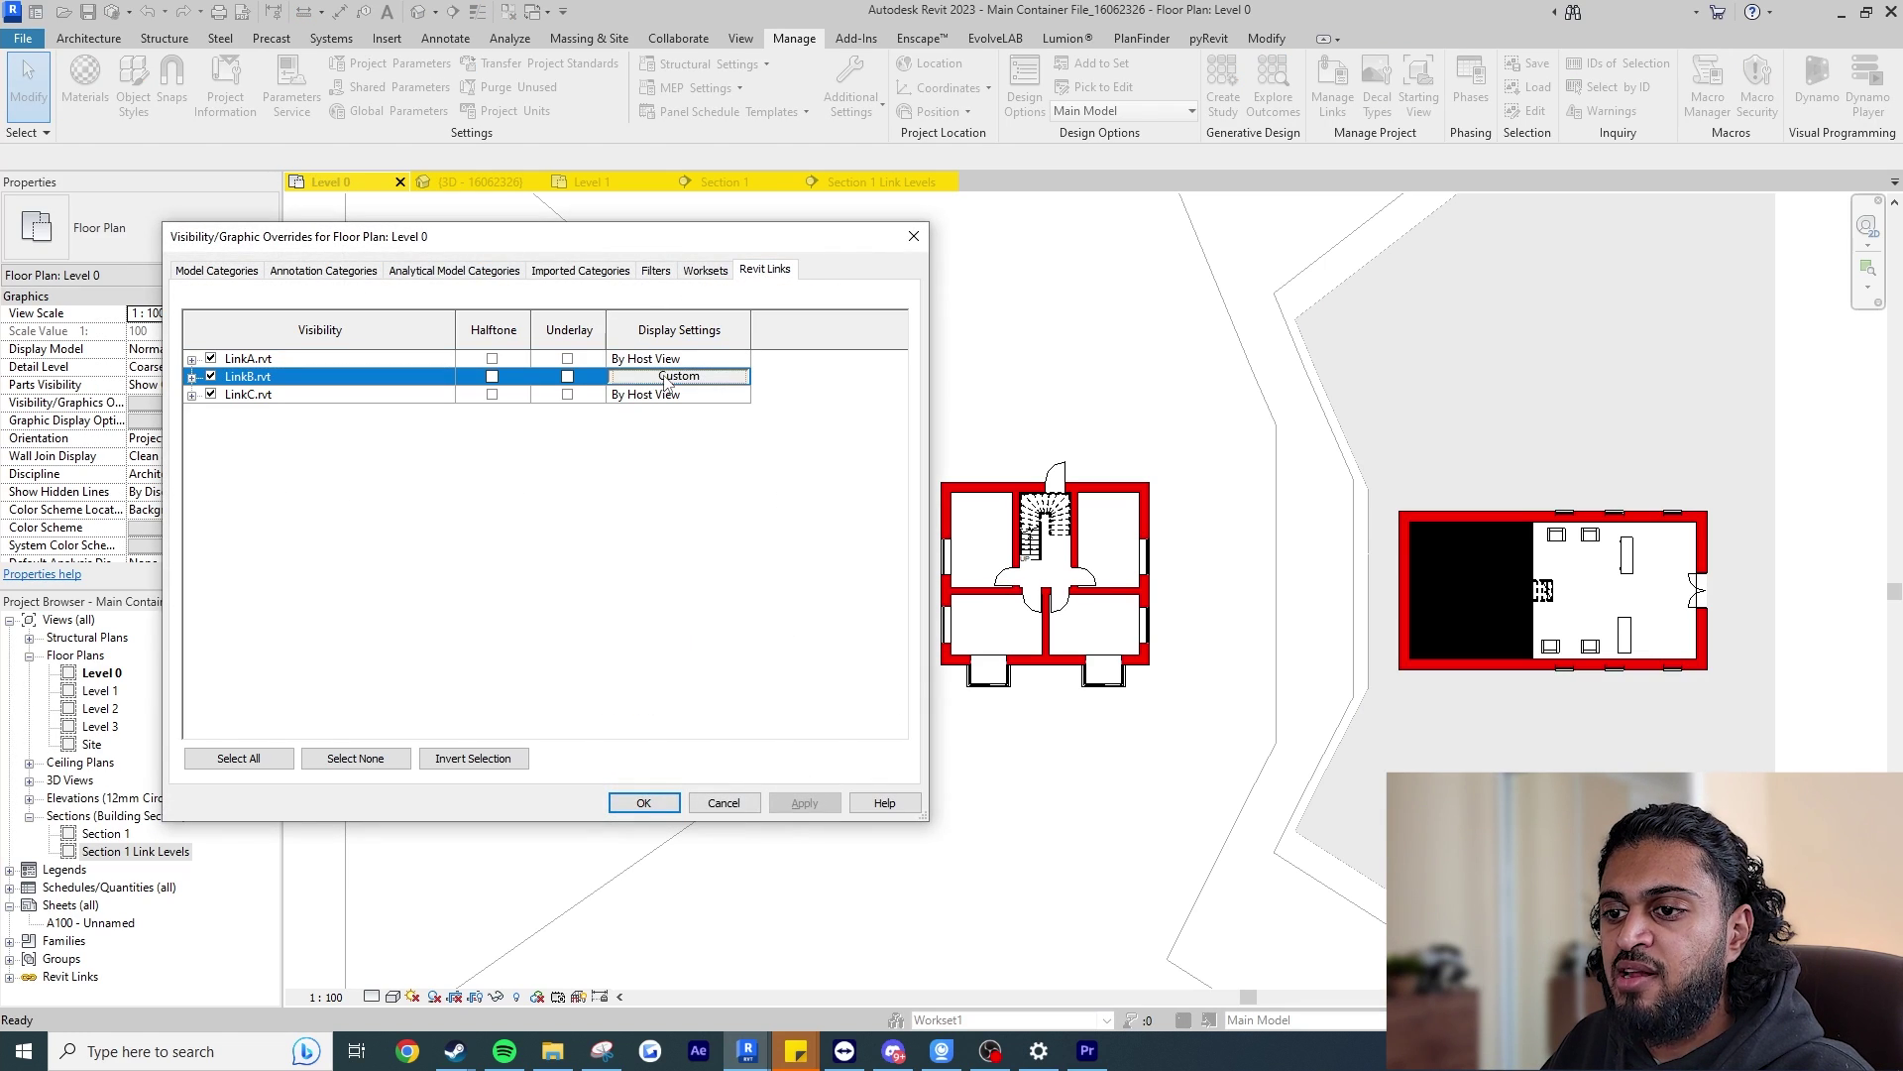
left_click(655, 376)
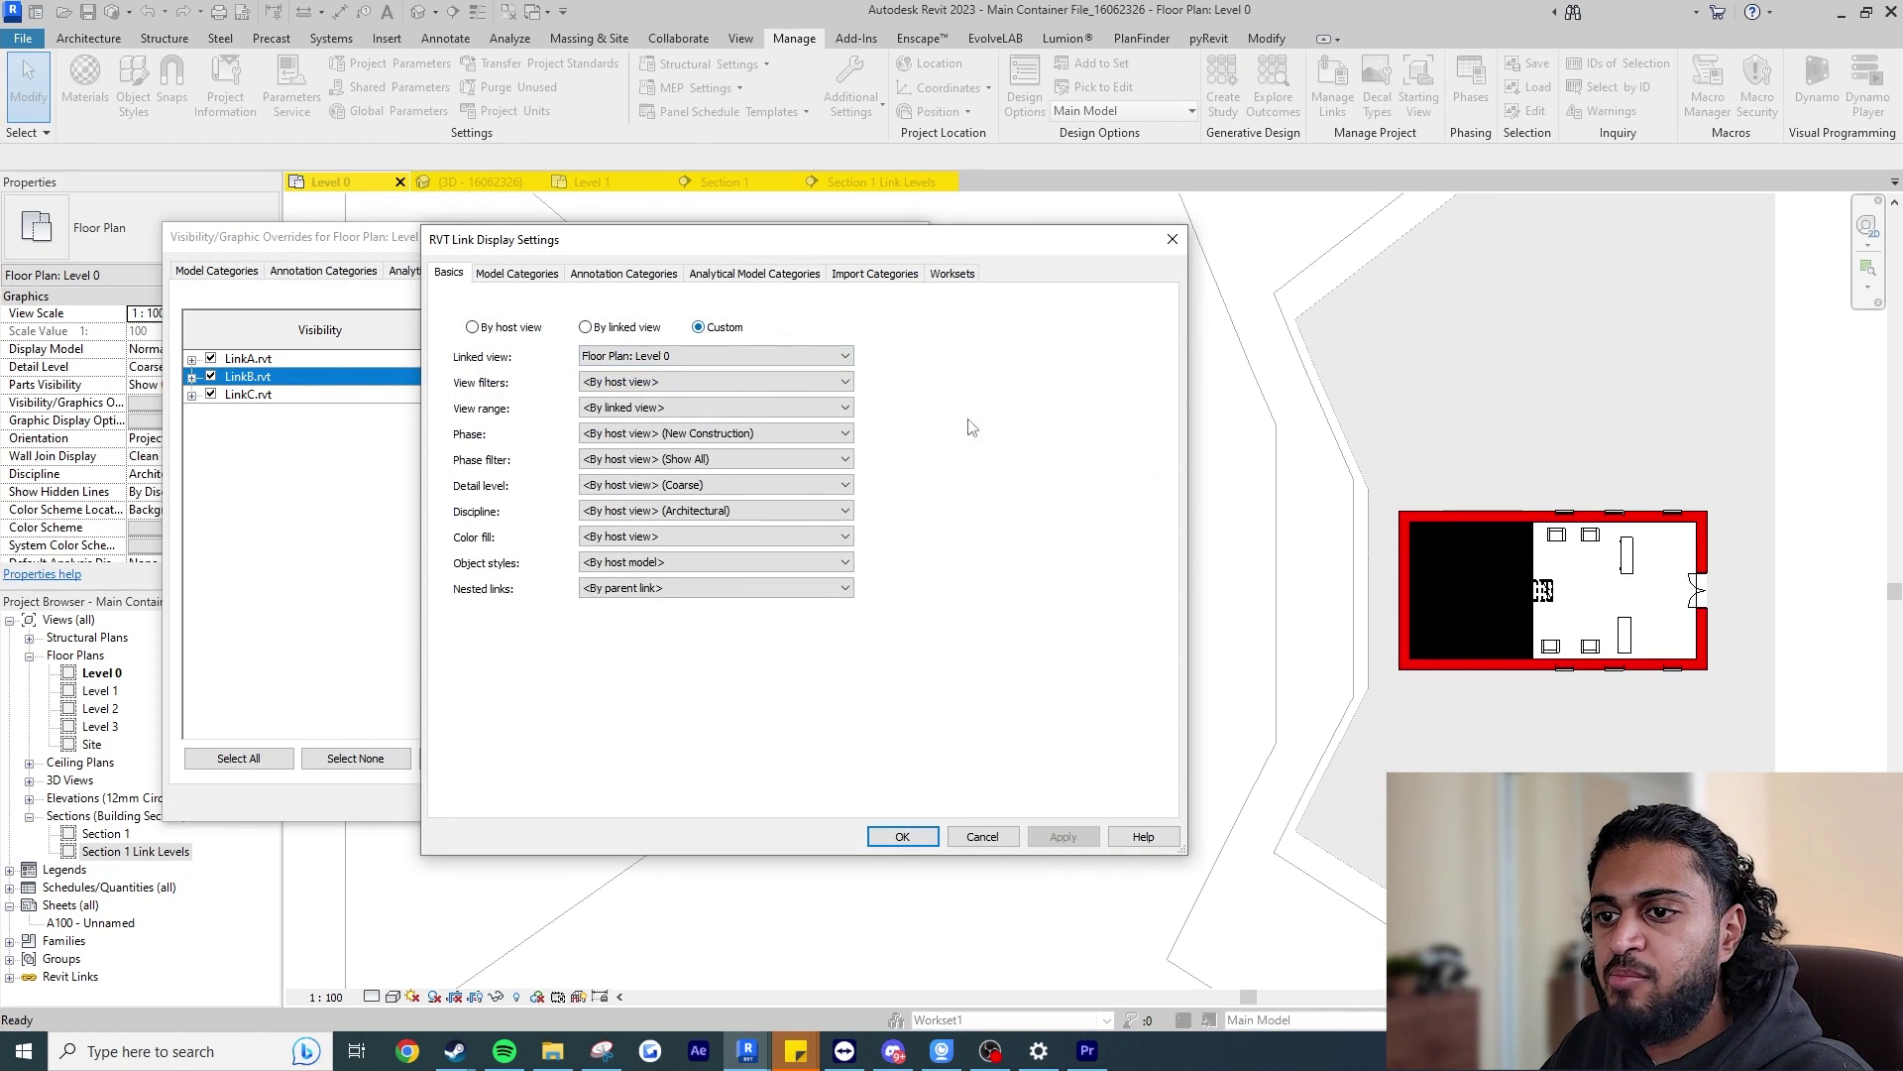
left_click(637, 328)
left_click(742, 357)
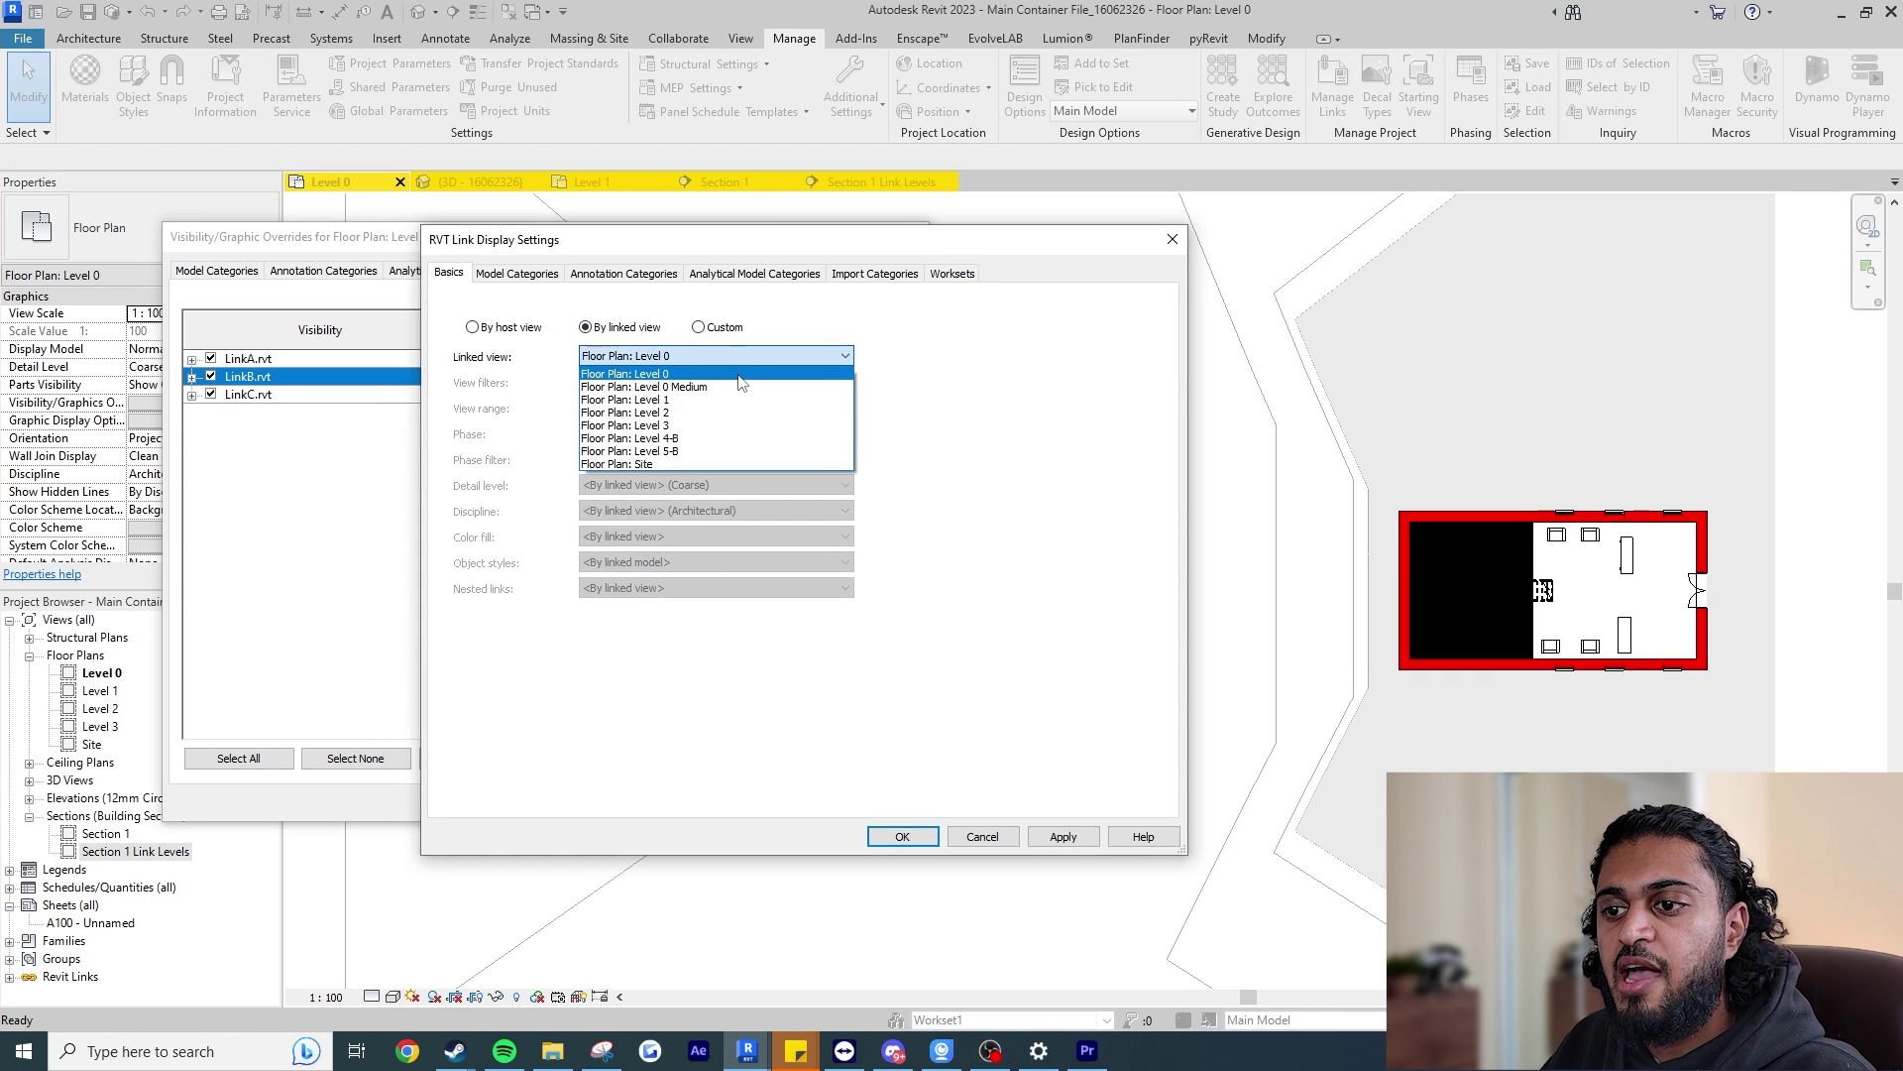
left_click(727, 374)
left_click(700, 357)
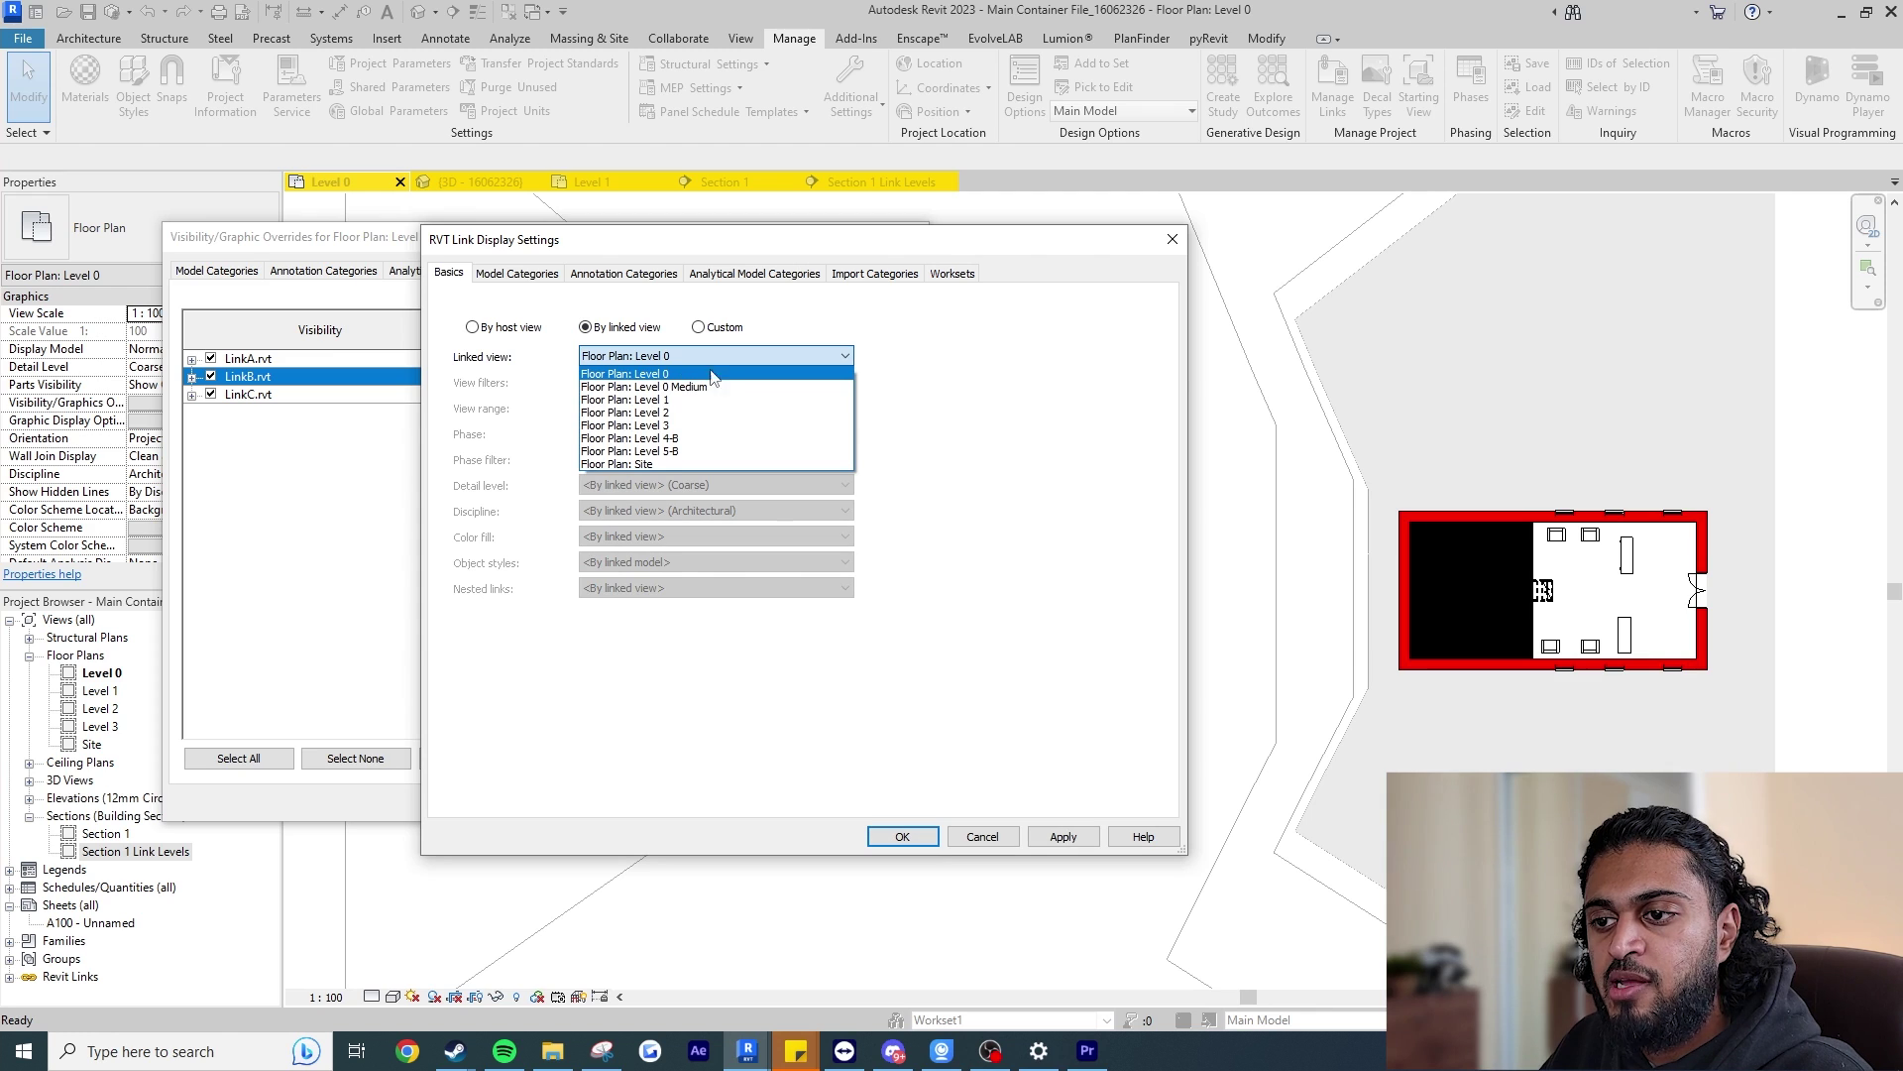
left_click(689, 388)
left_click(902, 836)
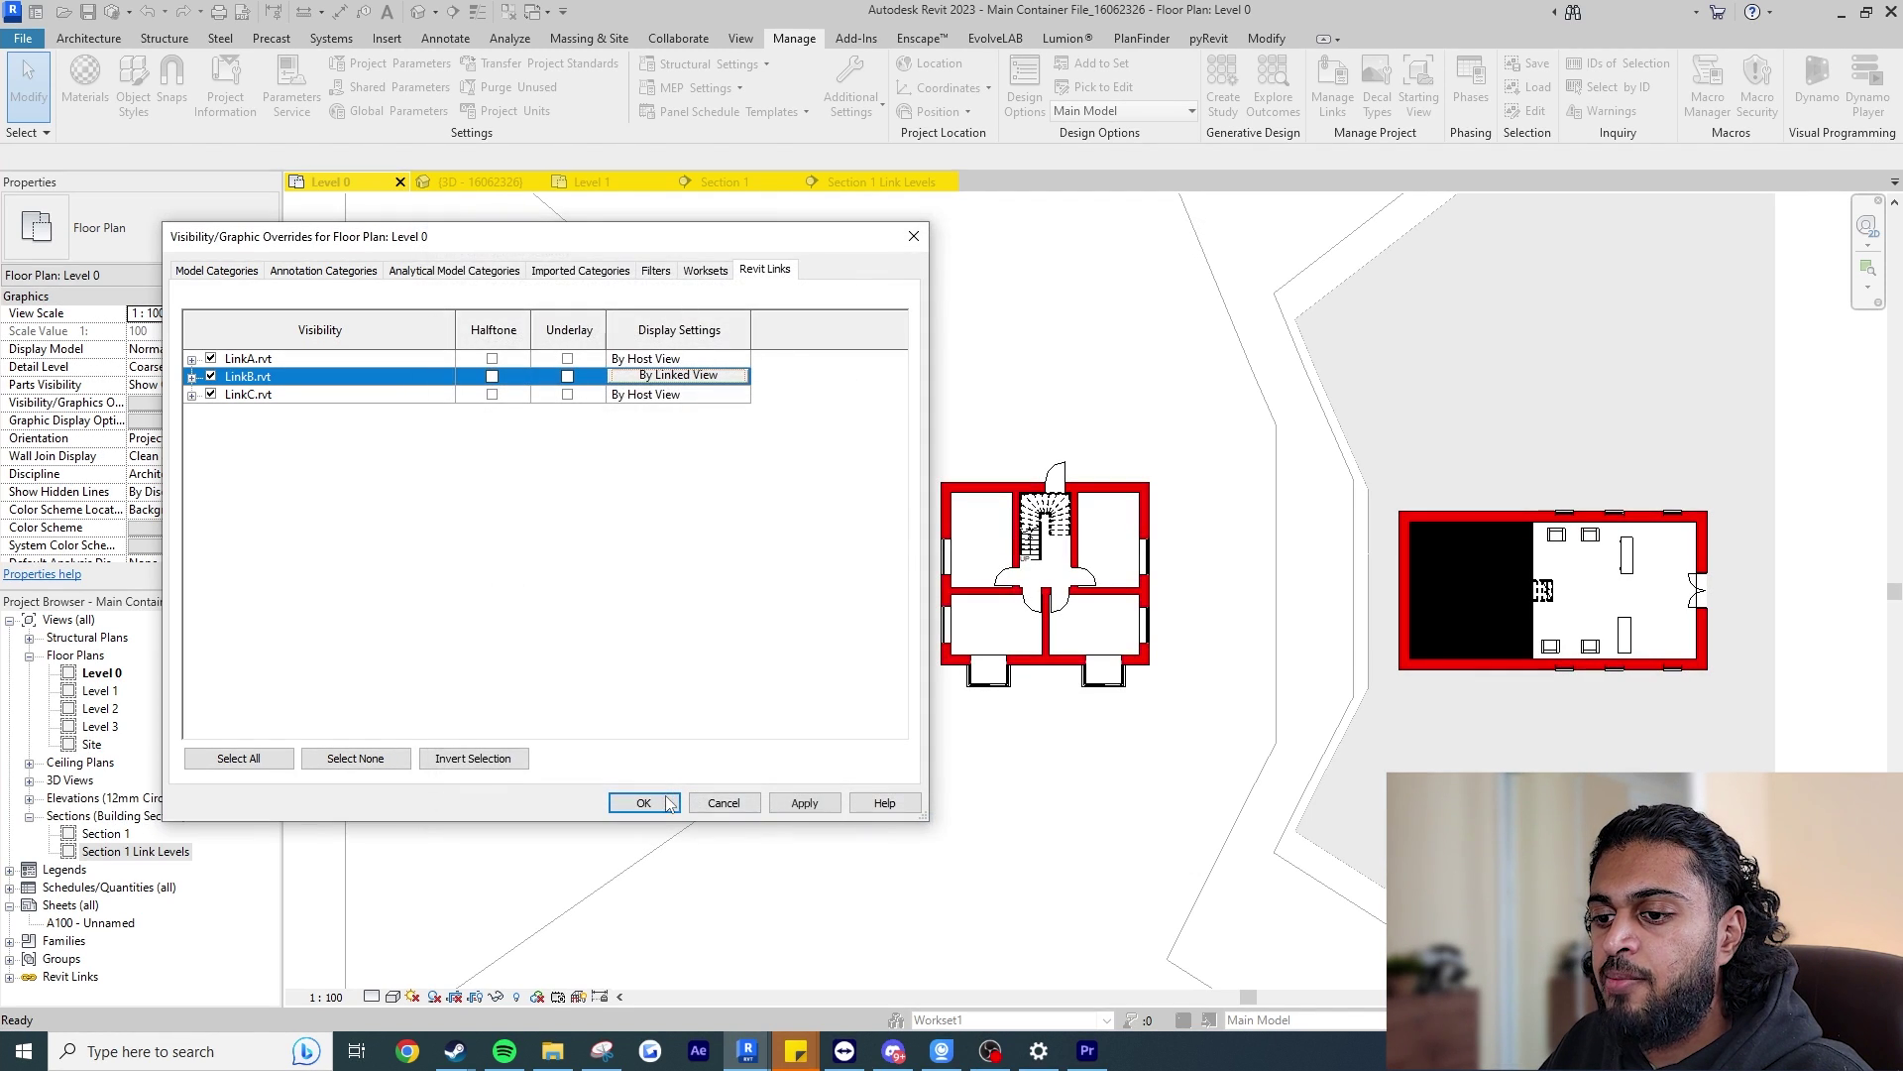
left_click(635, 805)
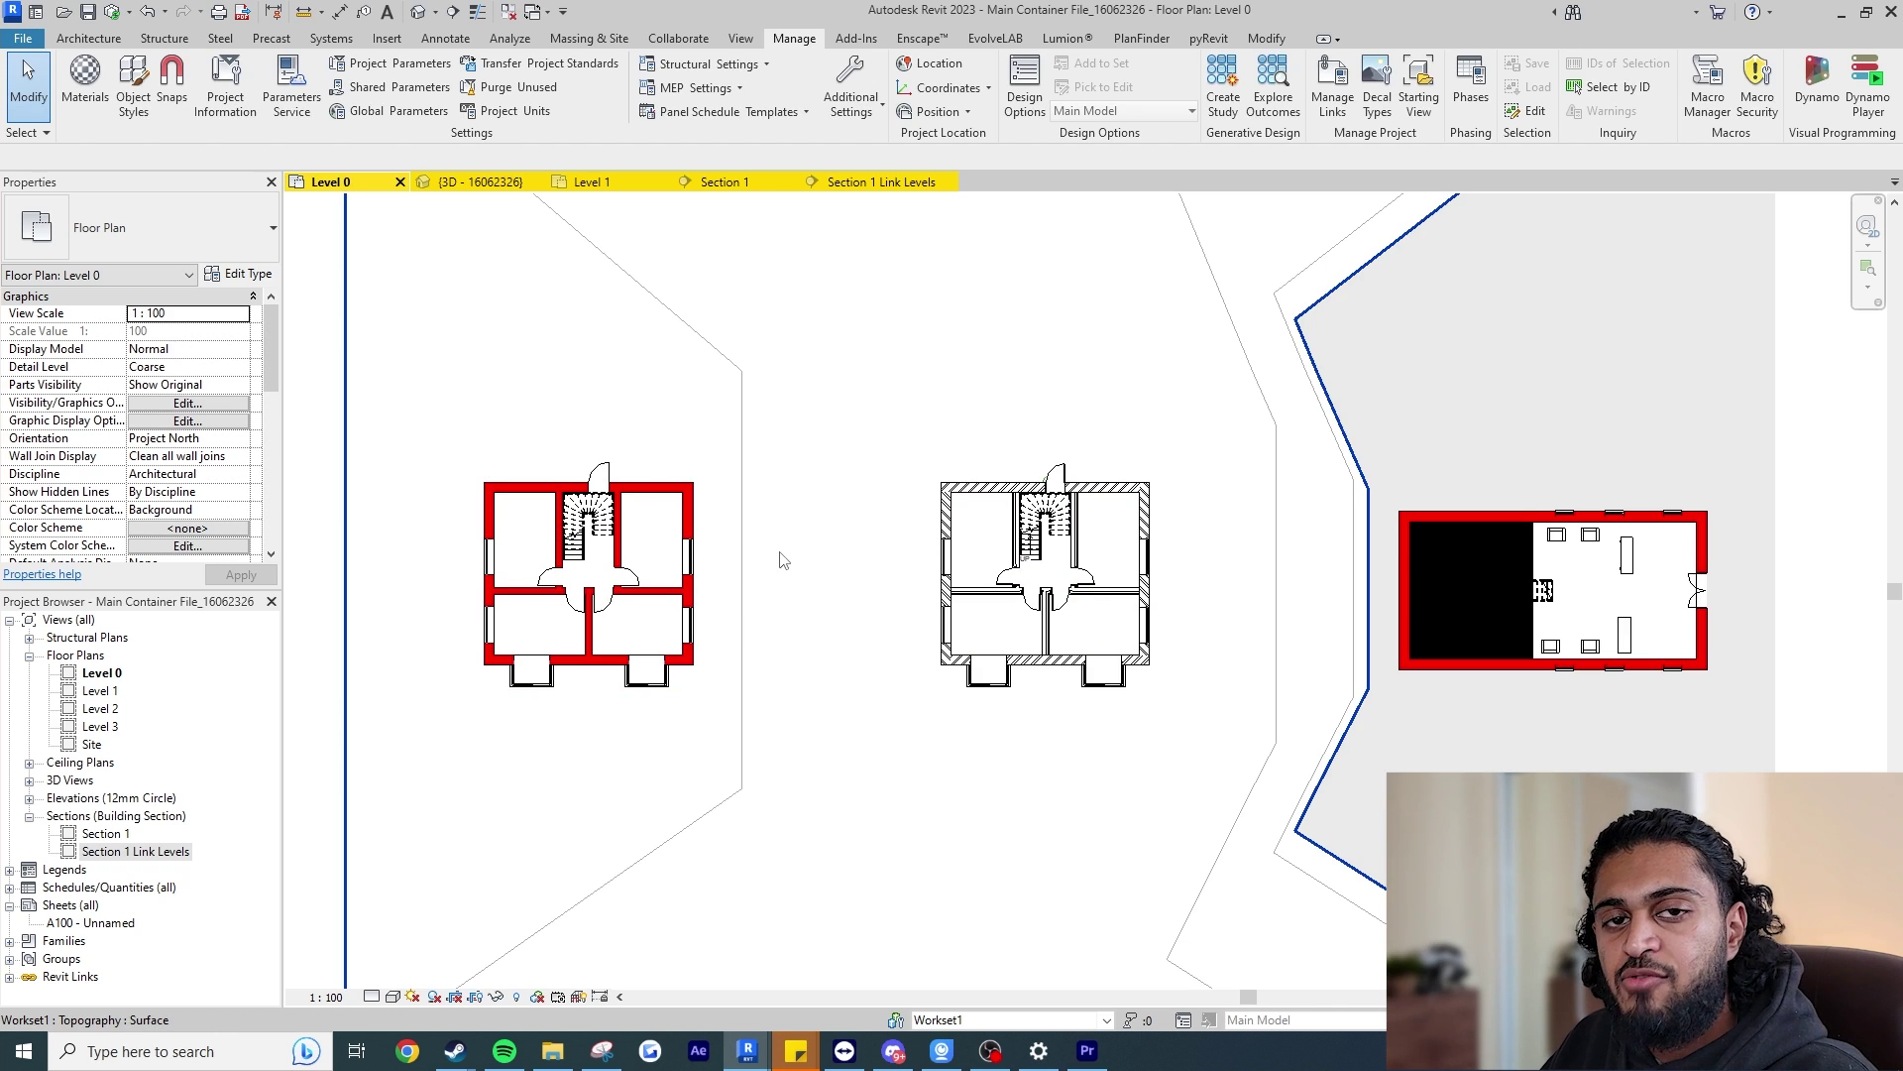
Reopen LinkB's link display settings and examine its model categories under By linked view.
scroll(649, 555, "up", 2)
scroll(753, 516, "down", 1)
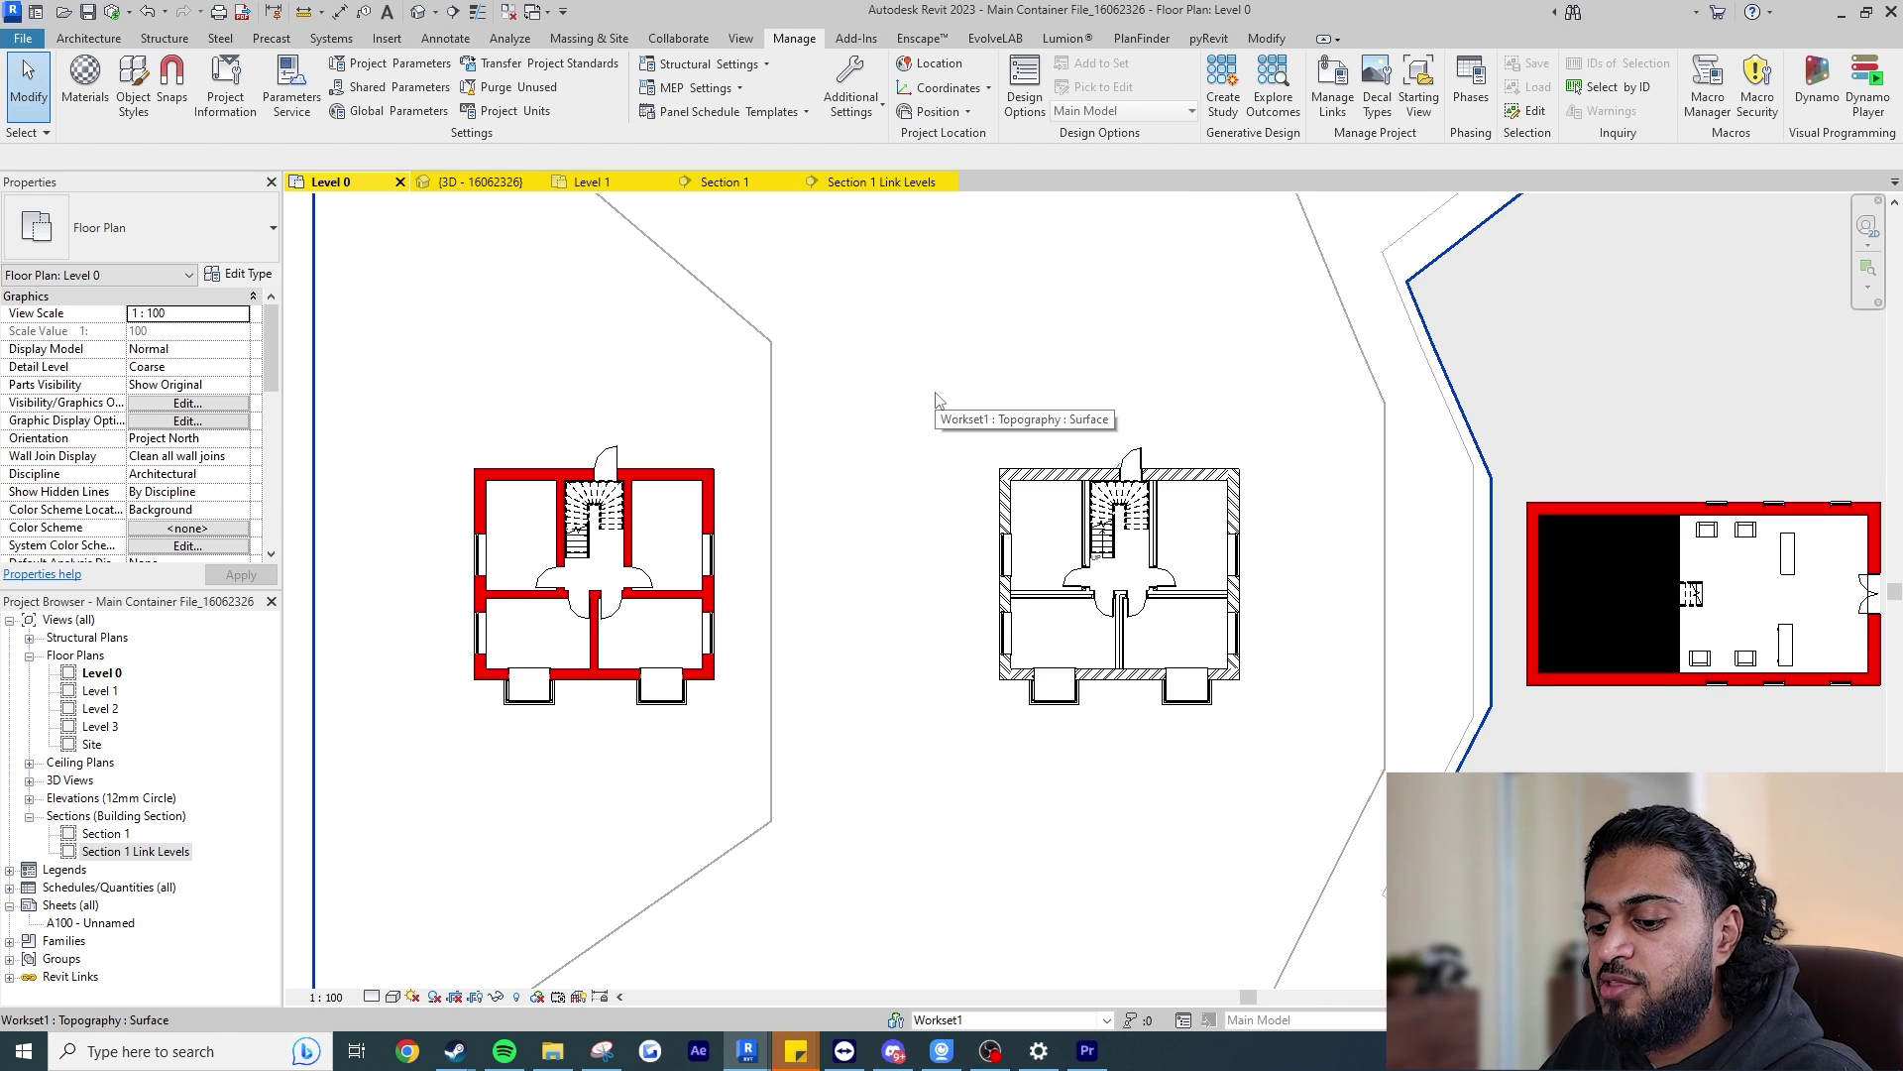
key("v")
key("v")
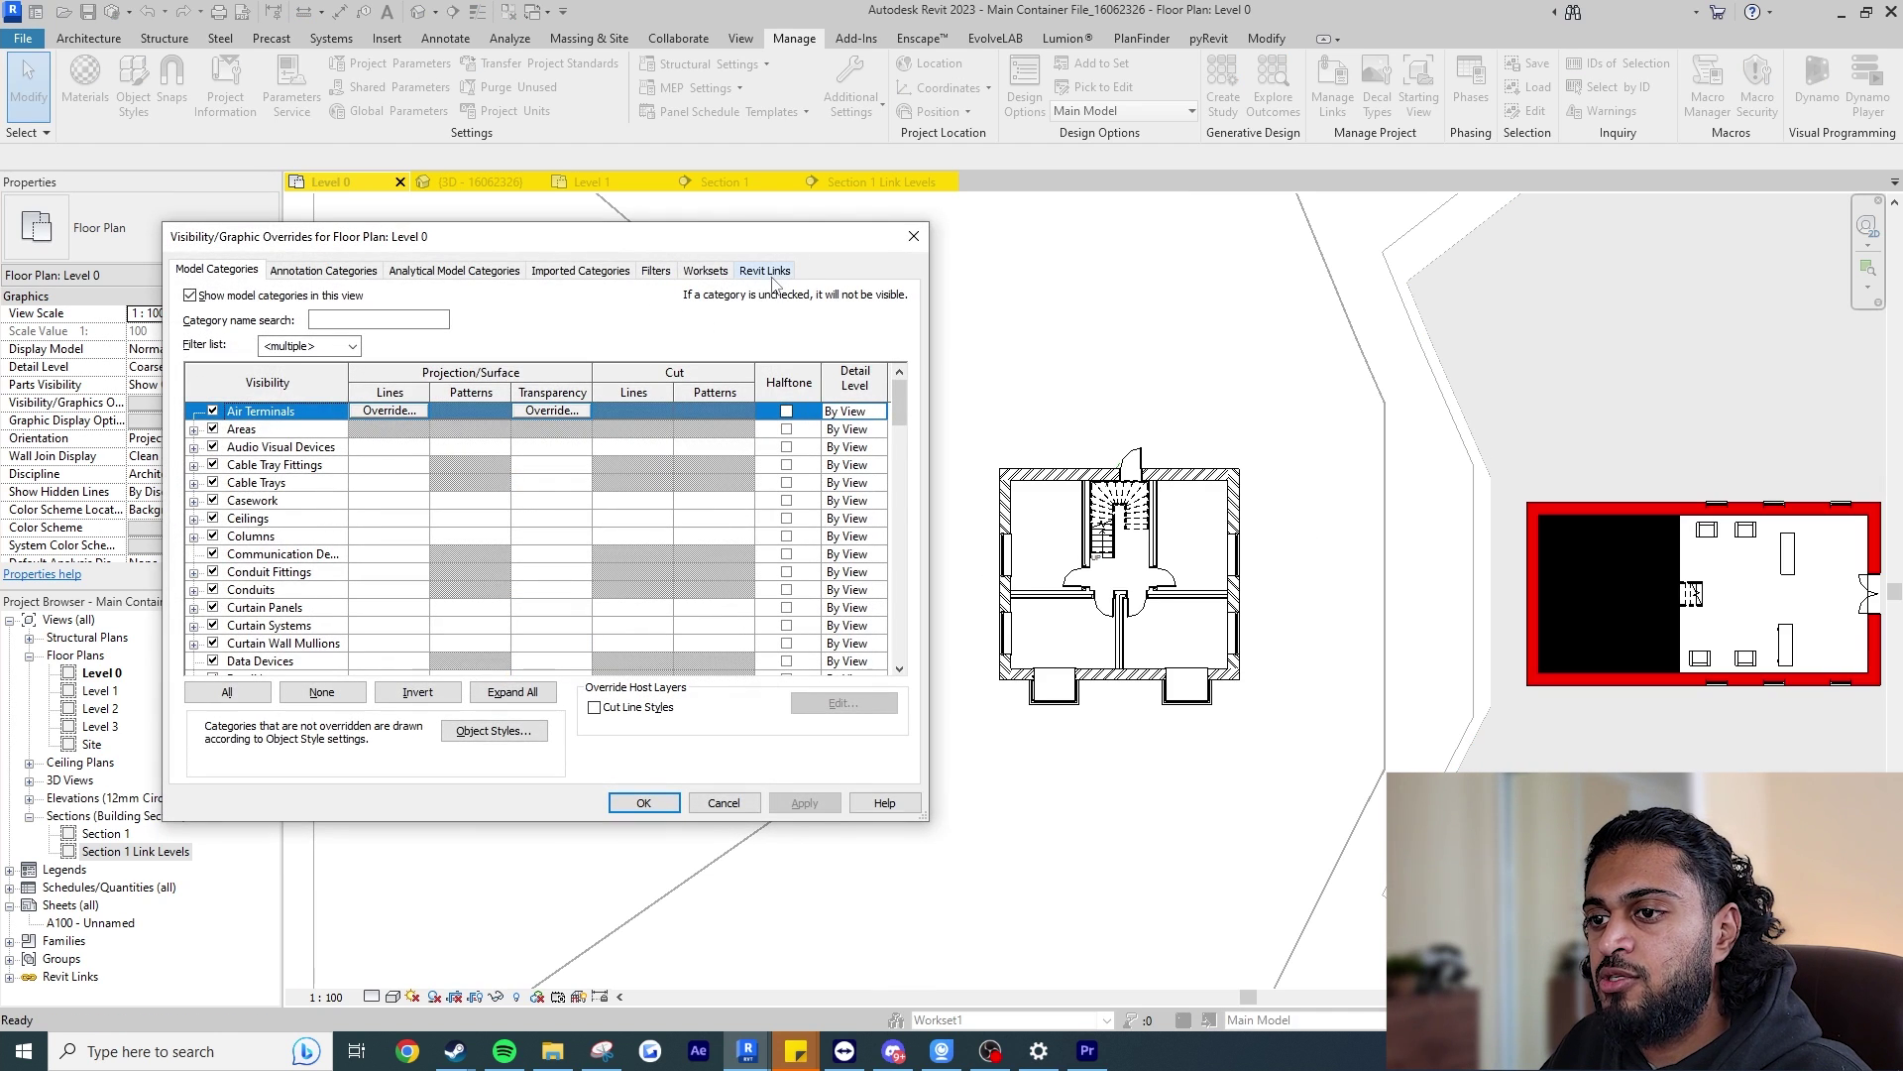
left_click(765, 269)
left_click(705, 384)
left_click(705, 377)
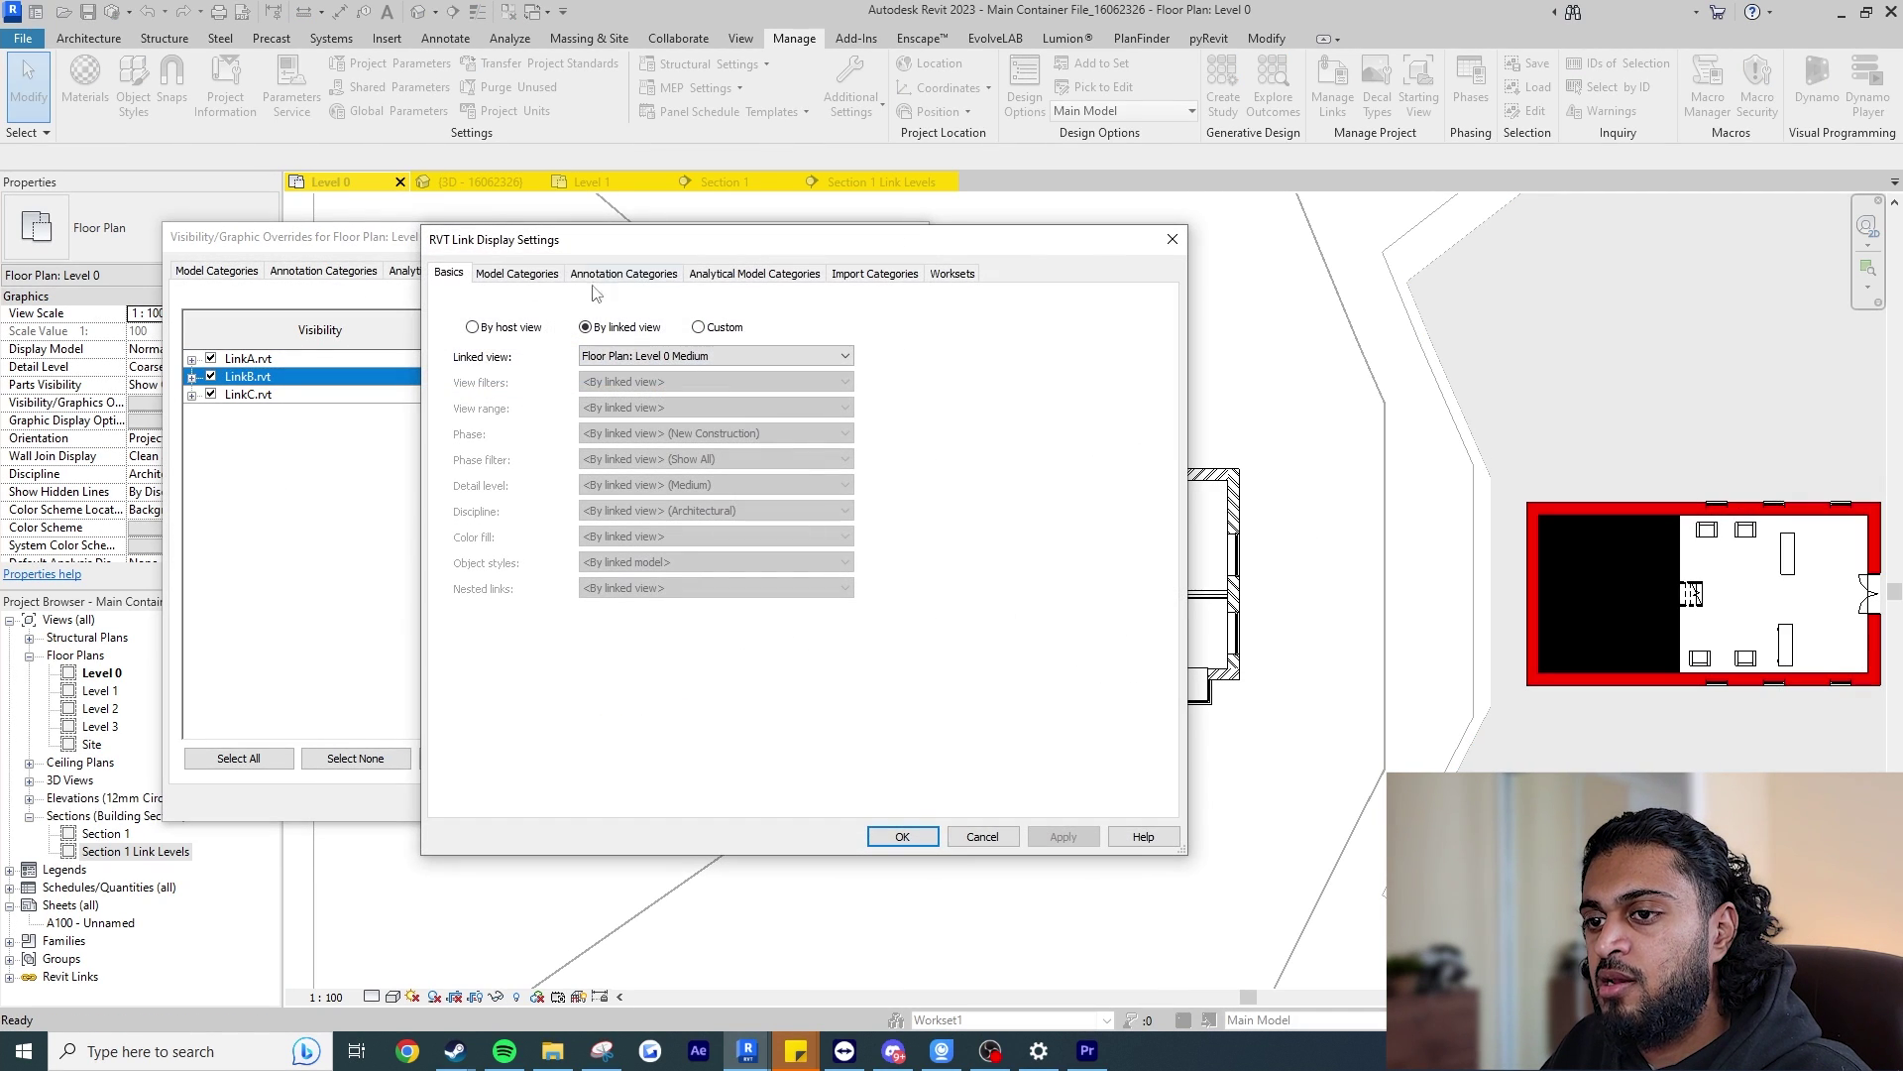
left_click_drag(575, 243, 366, 255)
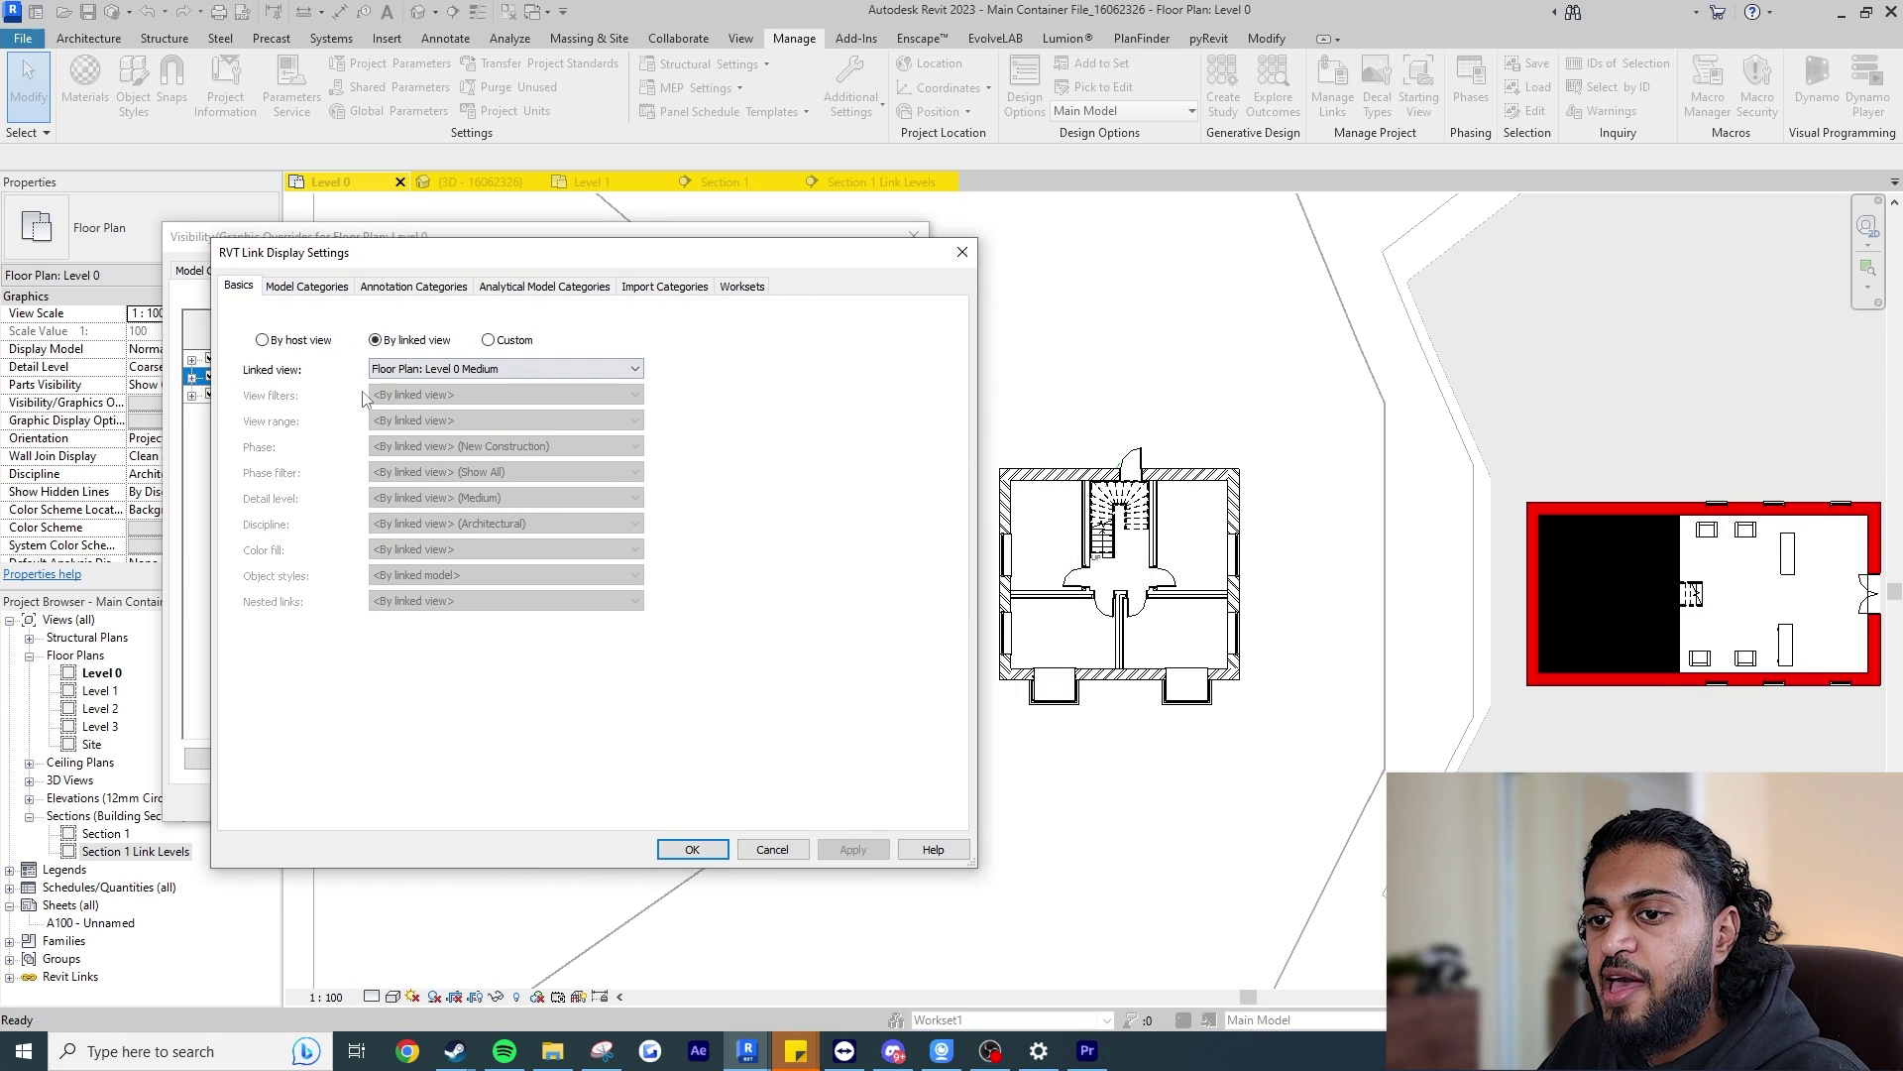
left_click(307, 286)
scroll(359, 583, "down", 19)
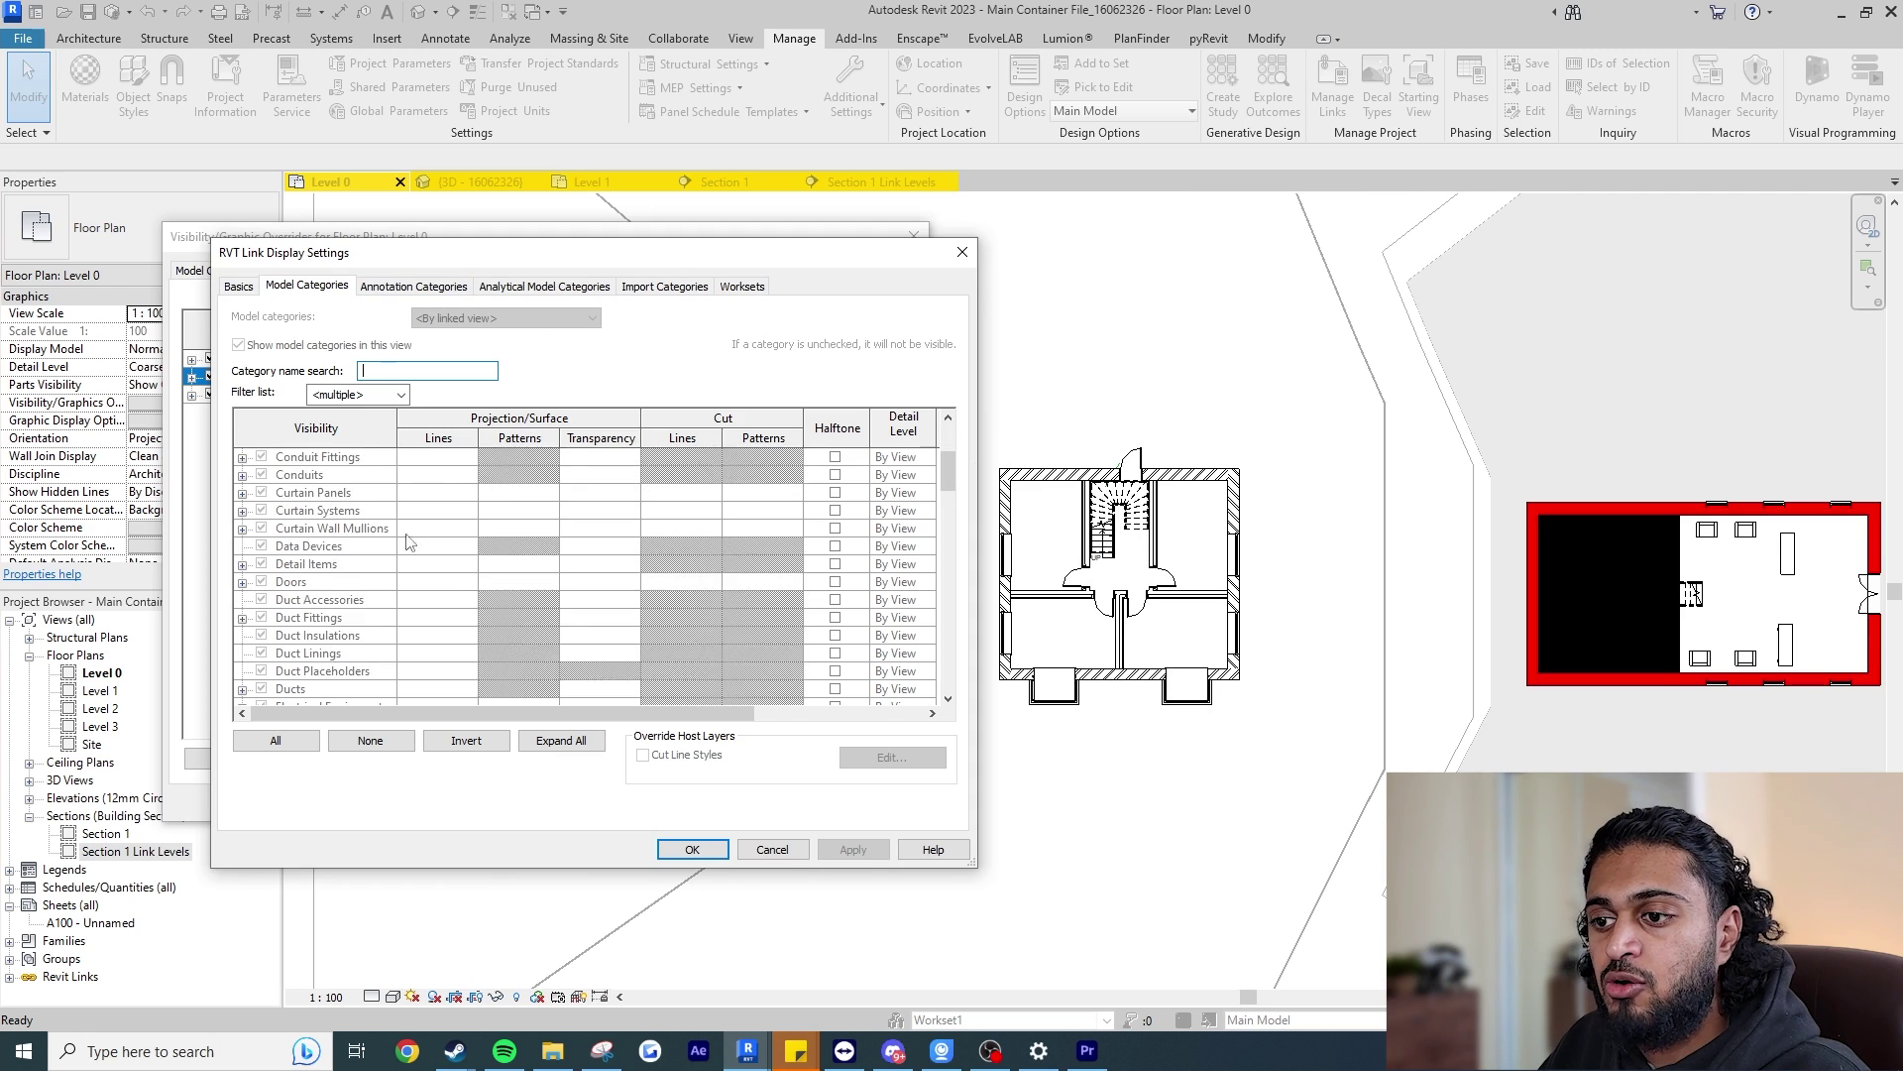
scroll(359, 583, "down", 5)
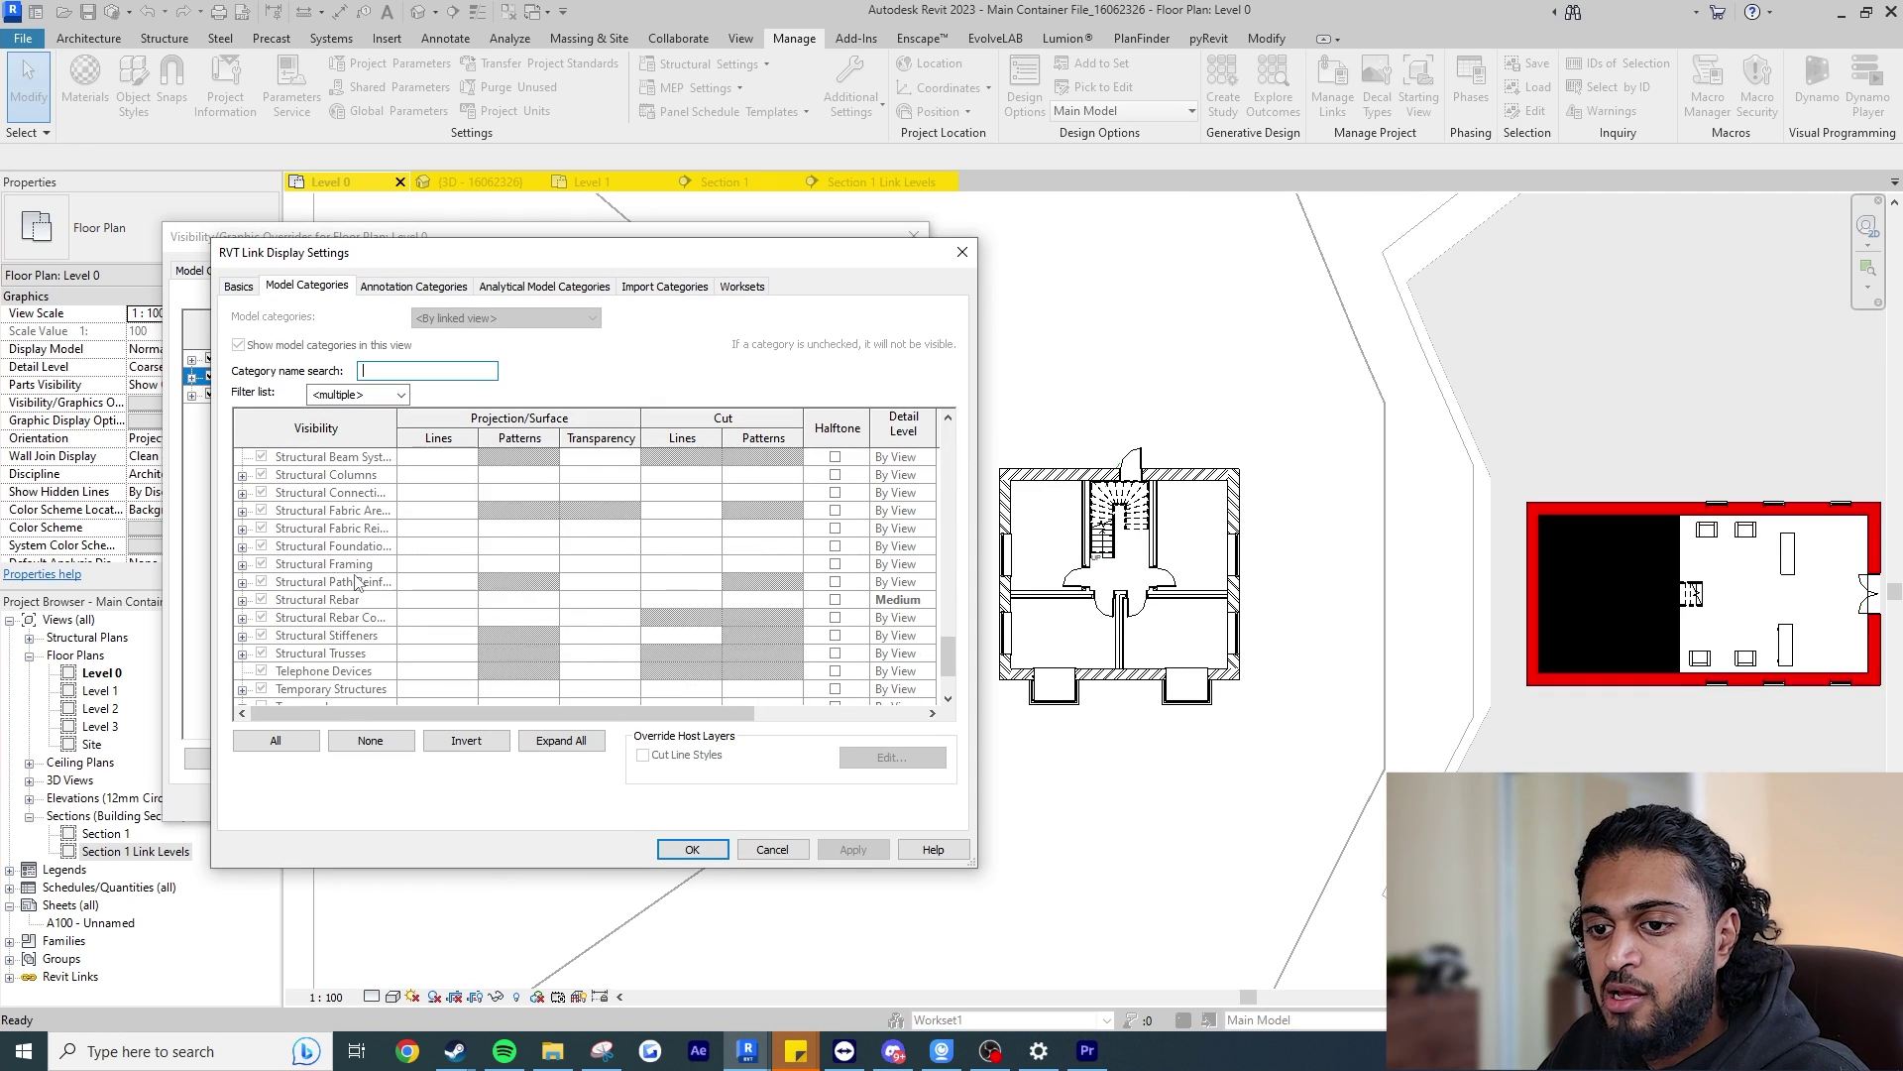
scroll(359, 583, "up", 4)
Examine LinkB's annotation categories, import categories and worksets, and close the overrides.
left_click(462, 289)
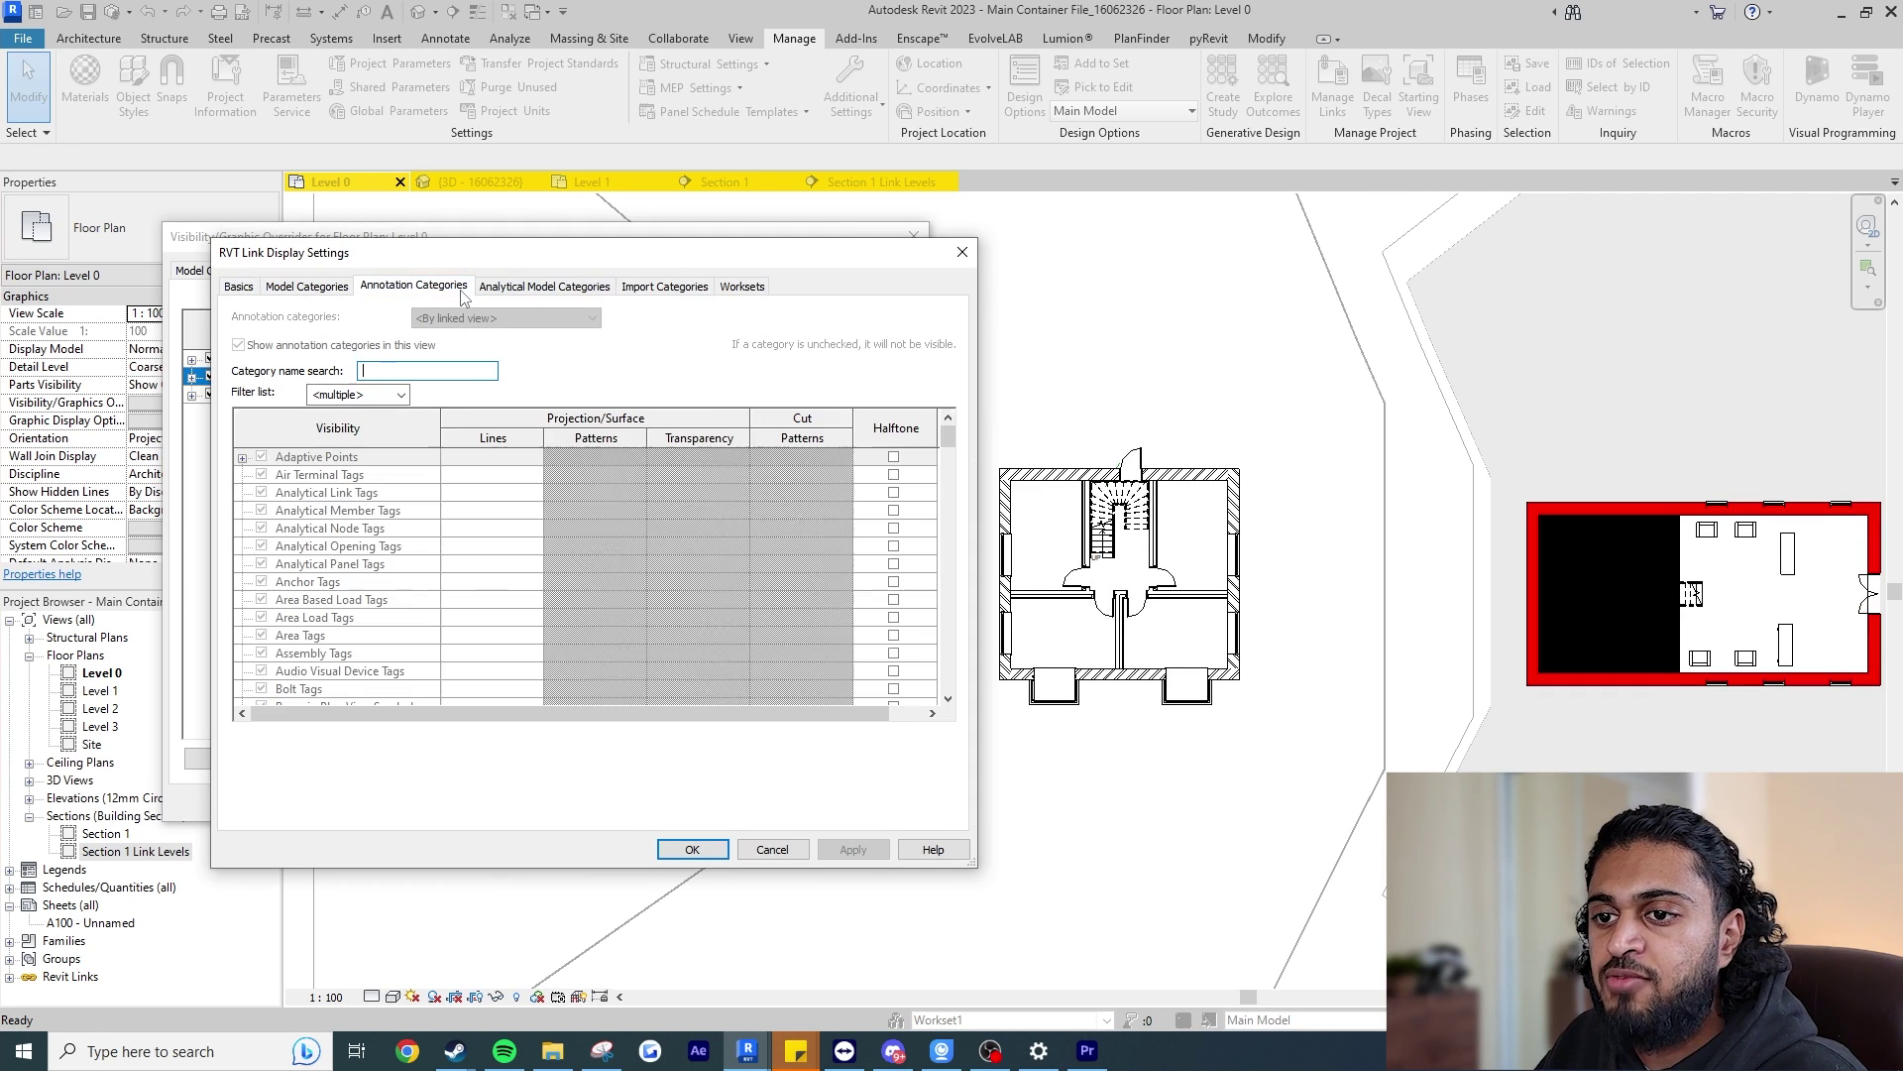
left_click(693, 292)
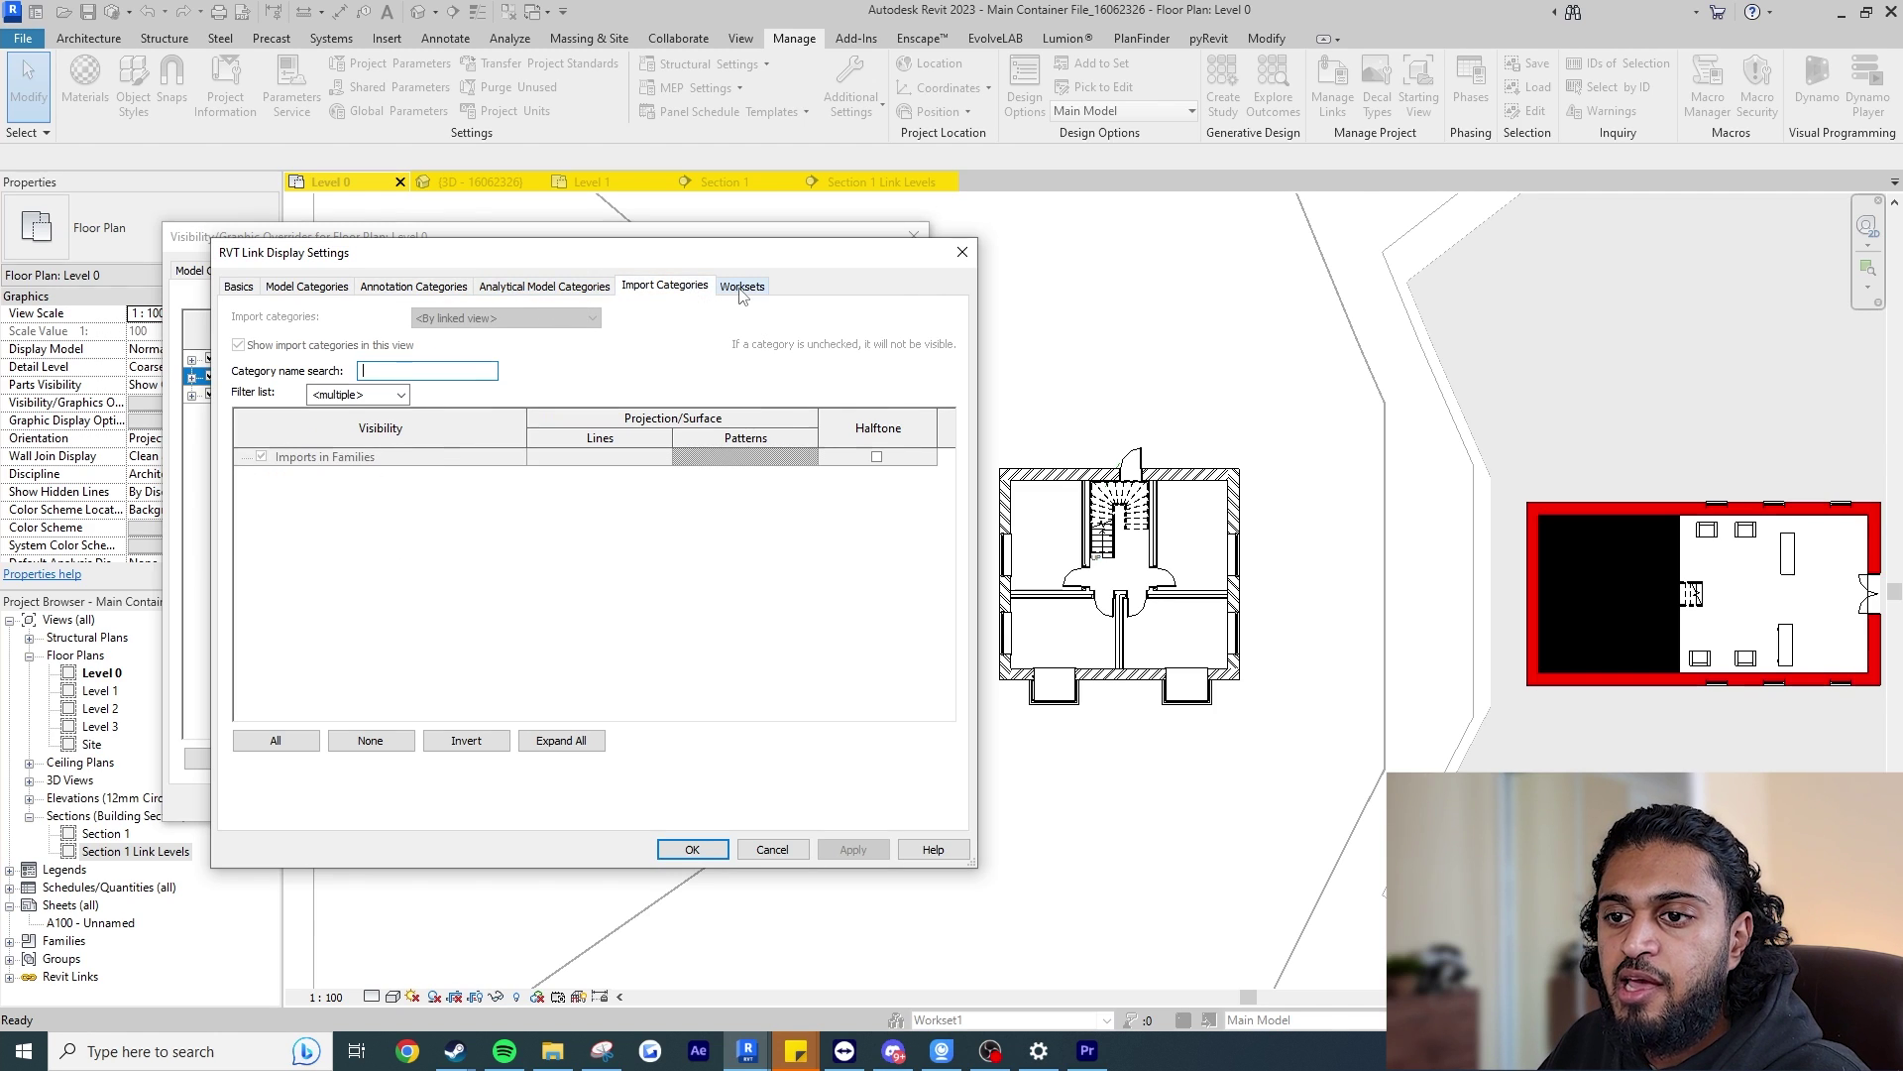
left_click(742, 289)
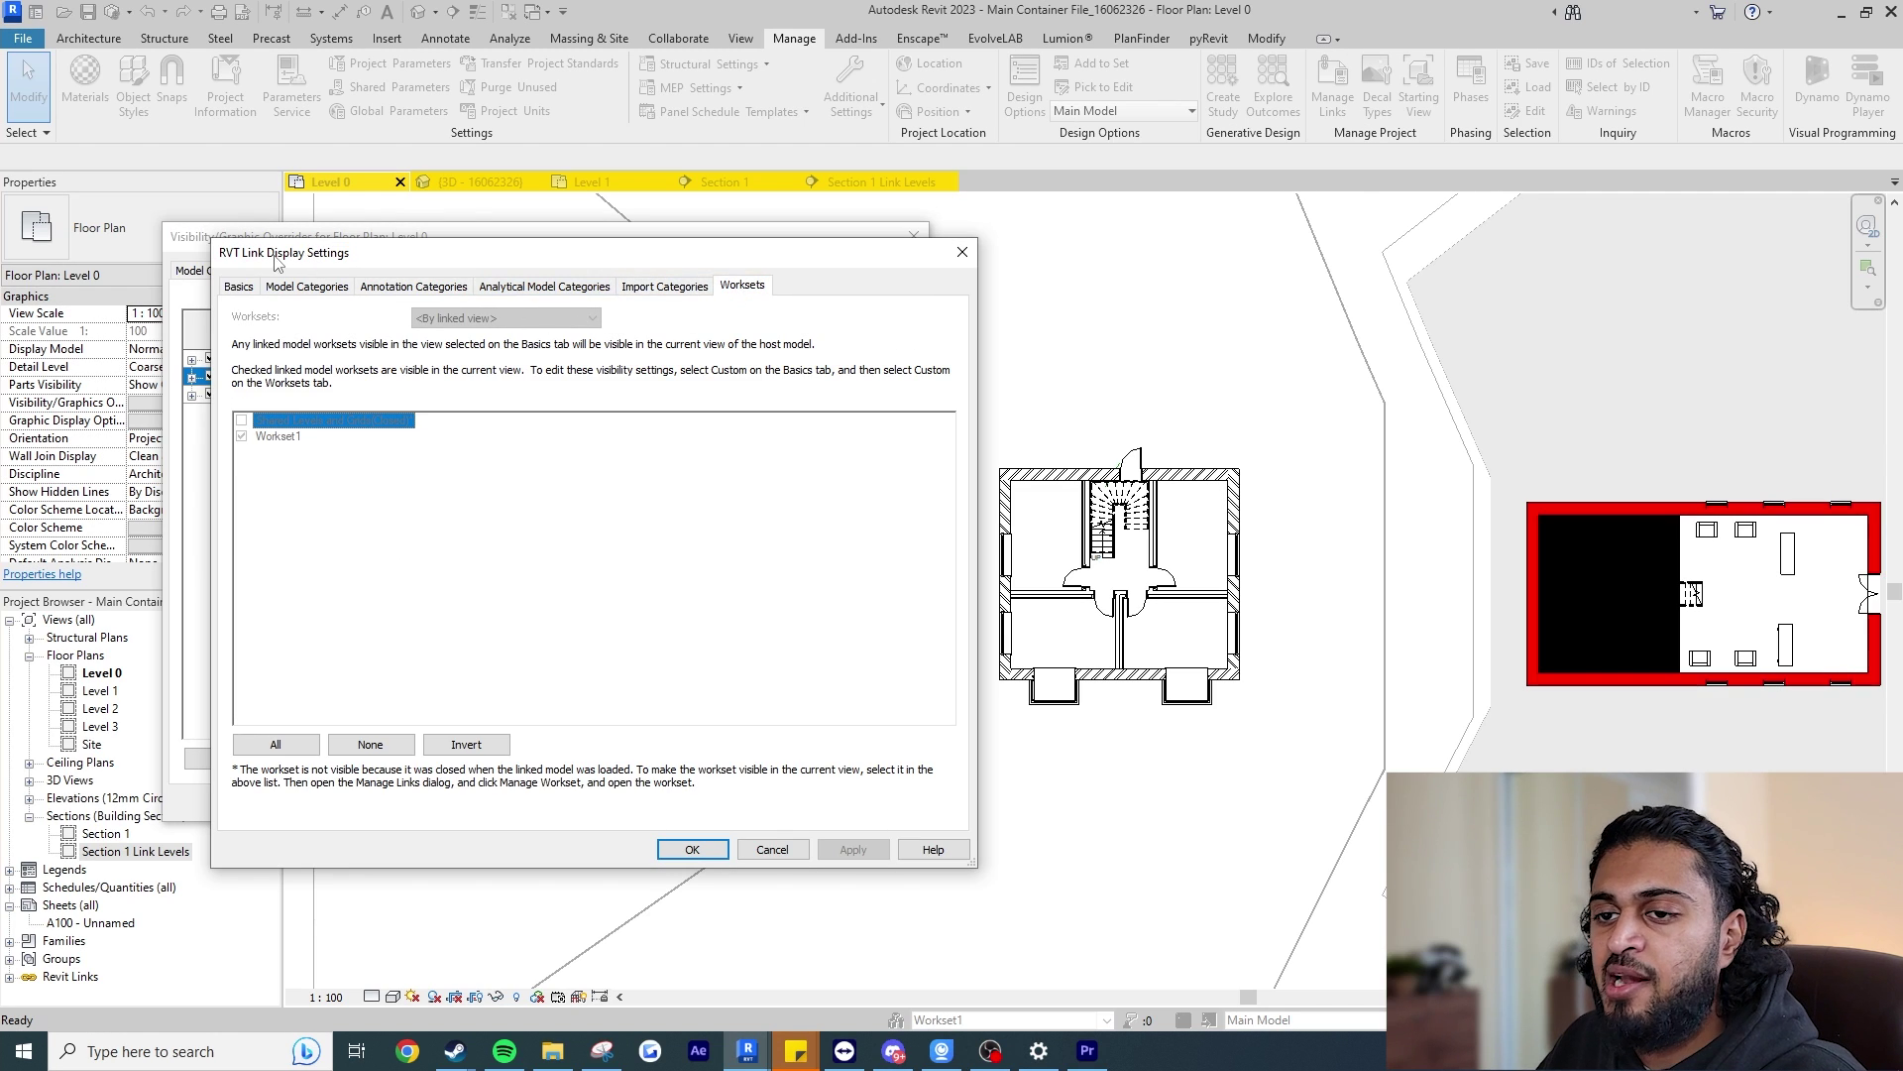
left_click(698, 850)
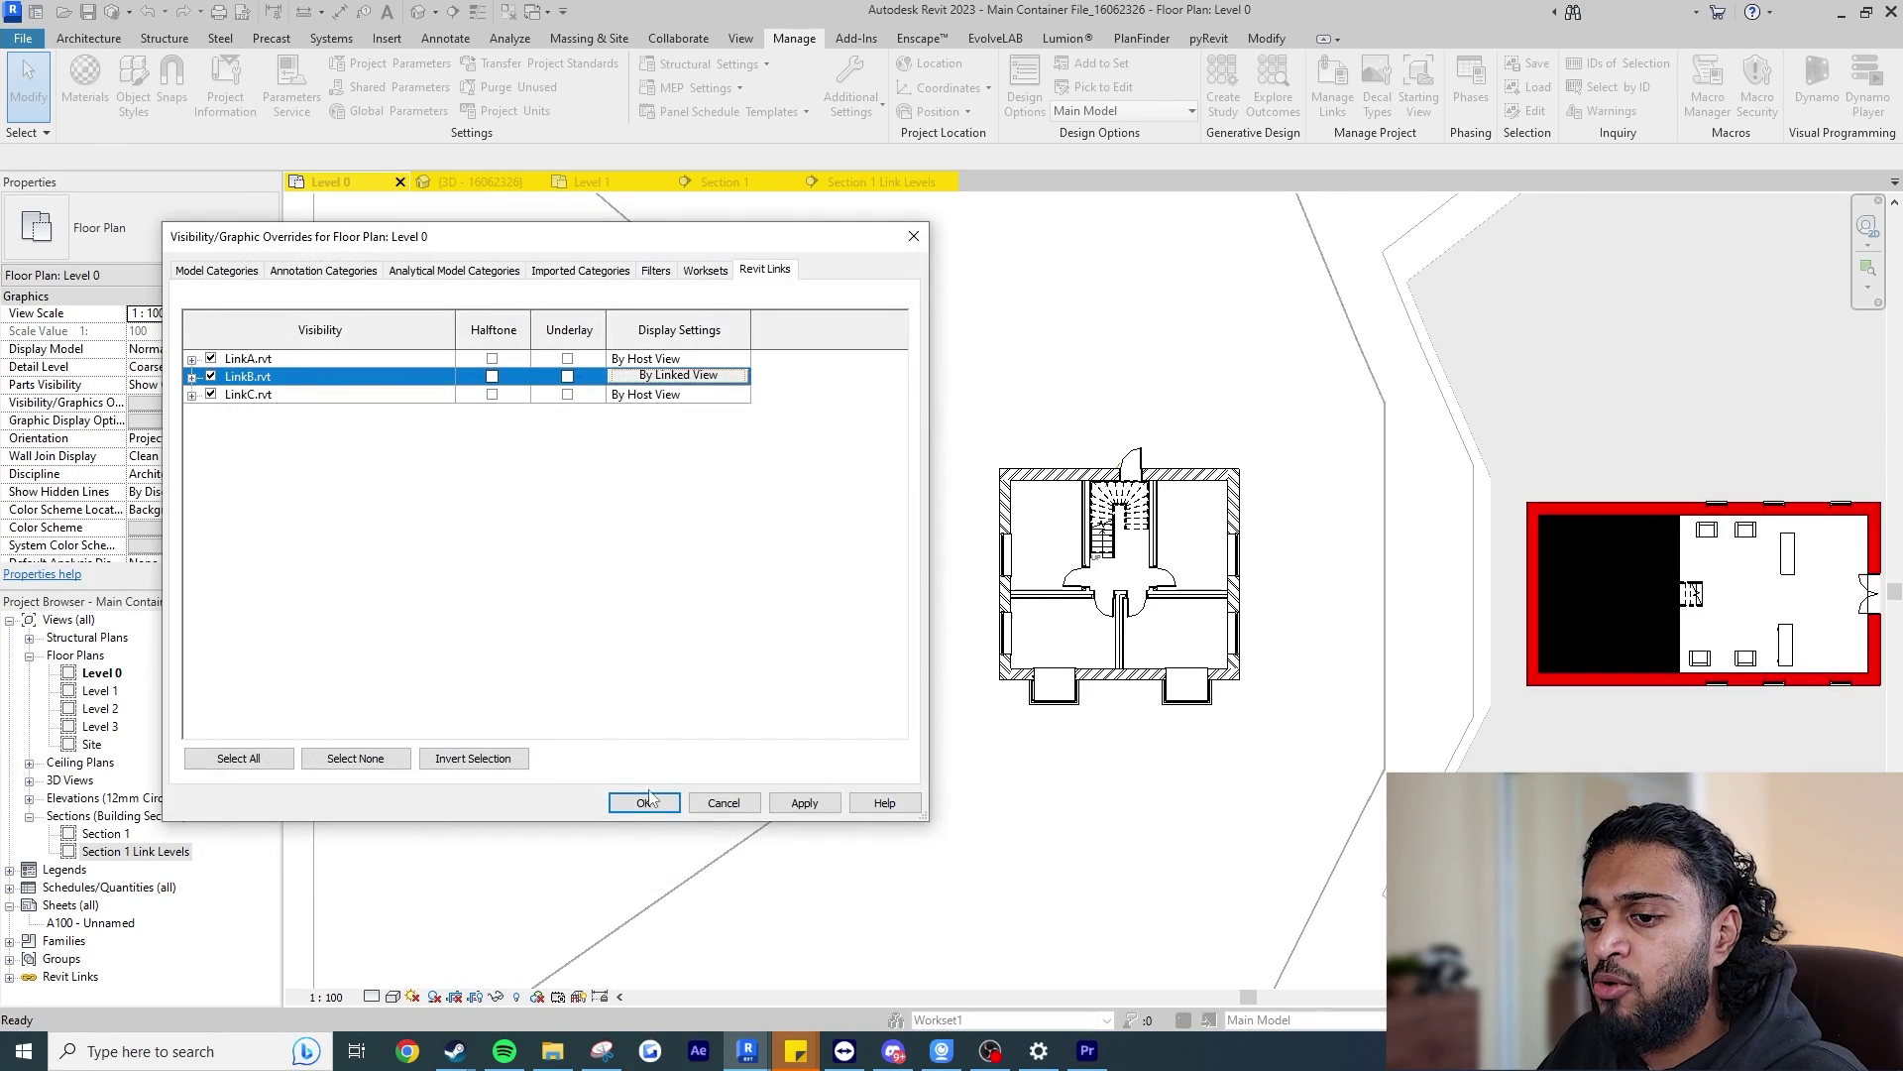
left_click(688, 806)
Switch to the LinkB model's own Revit window and compare its Level 0 and Level 0 Medium floor plans.
mouse_move(760, 1046)
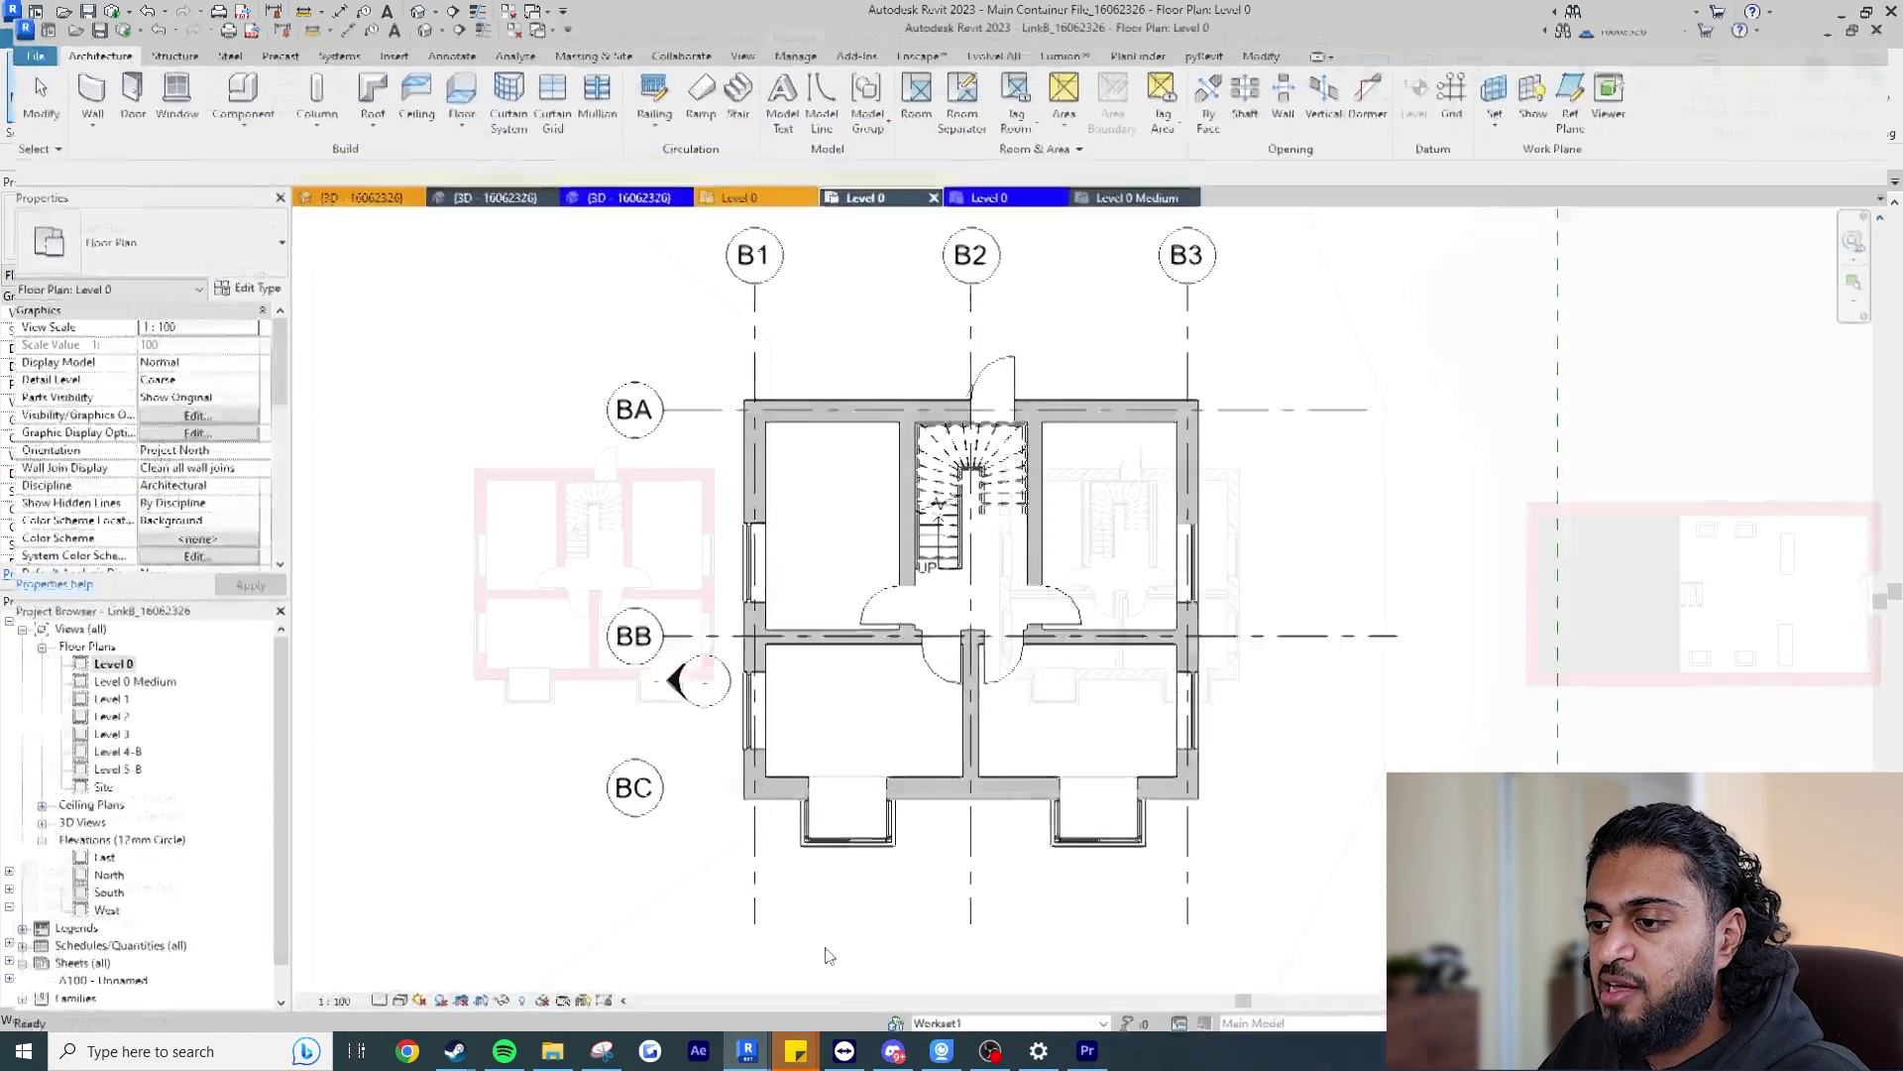
left_click(836, 962)
double_click(149, 675)
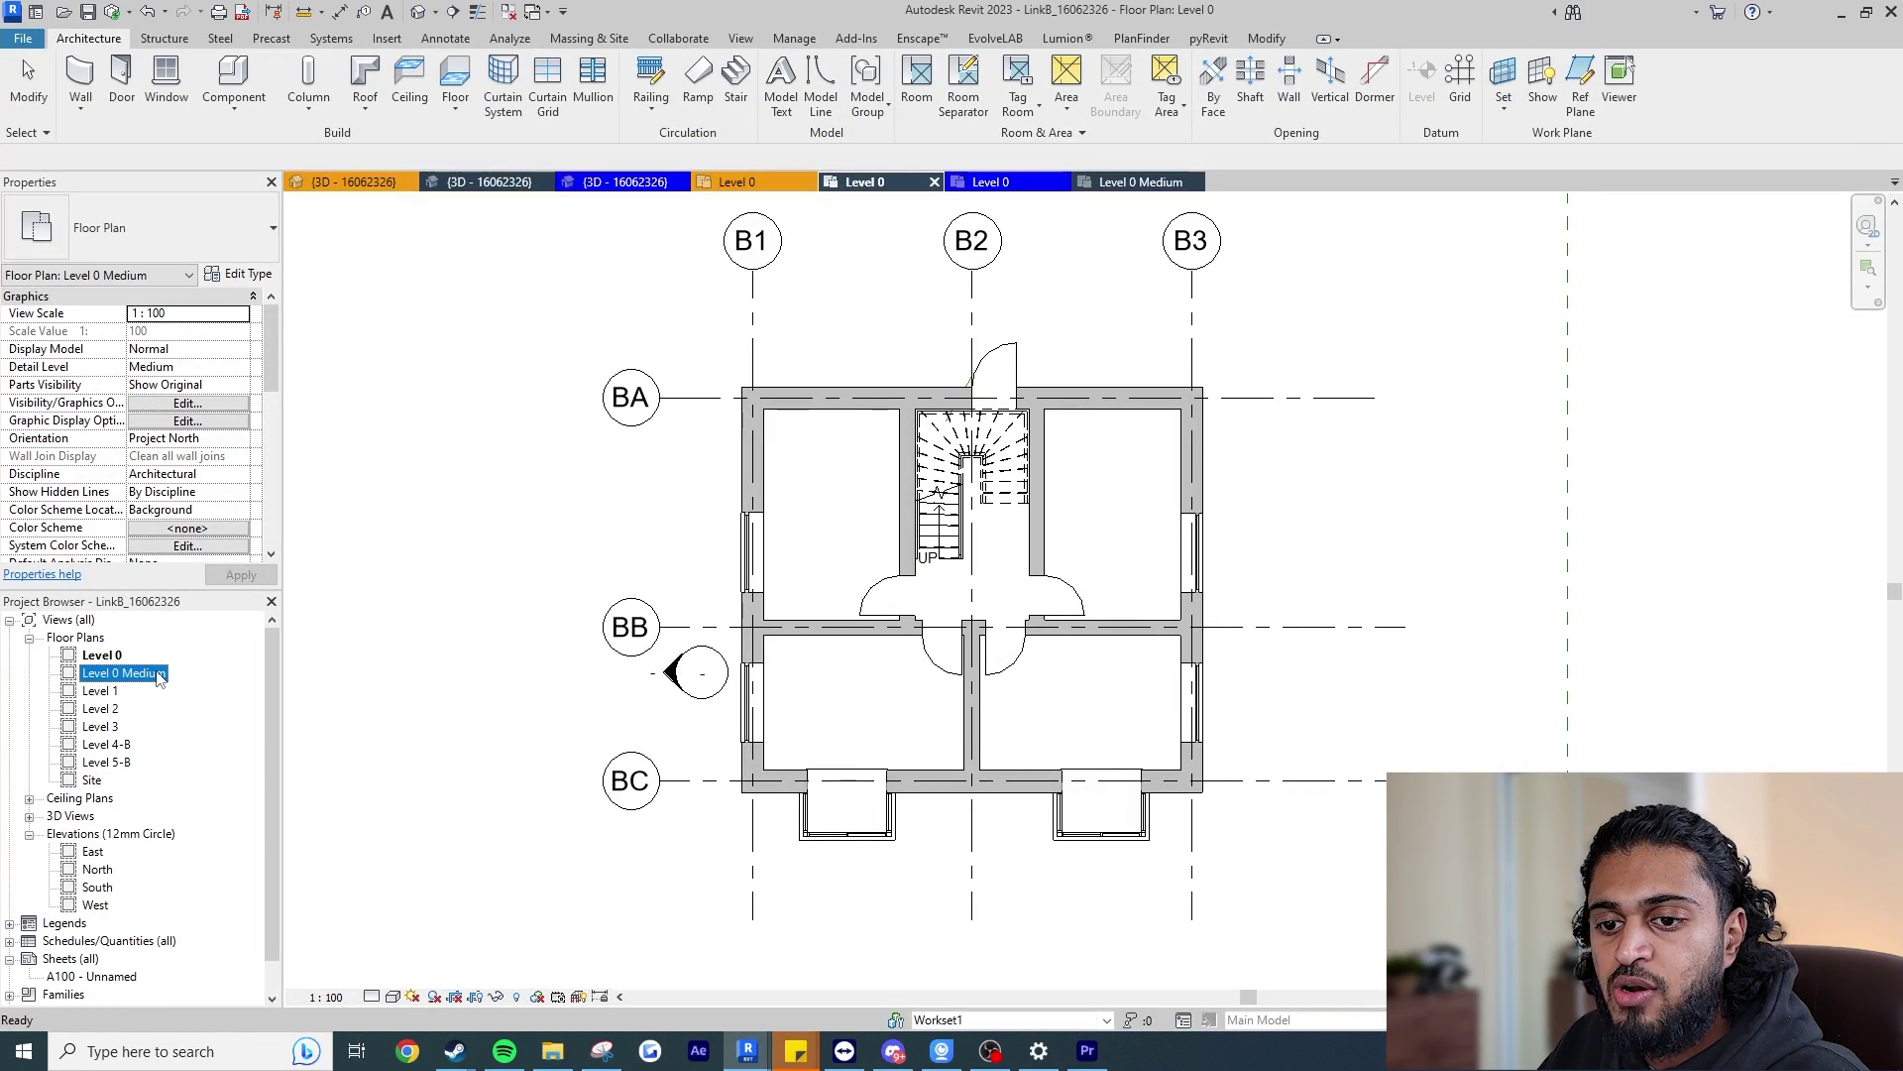
left_click(372, 998)
left_click(528, 567)
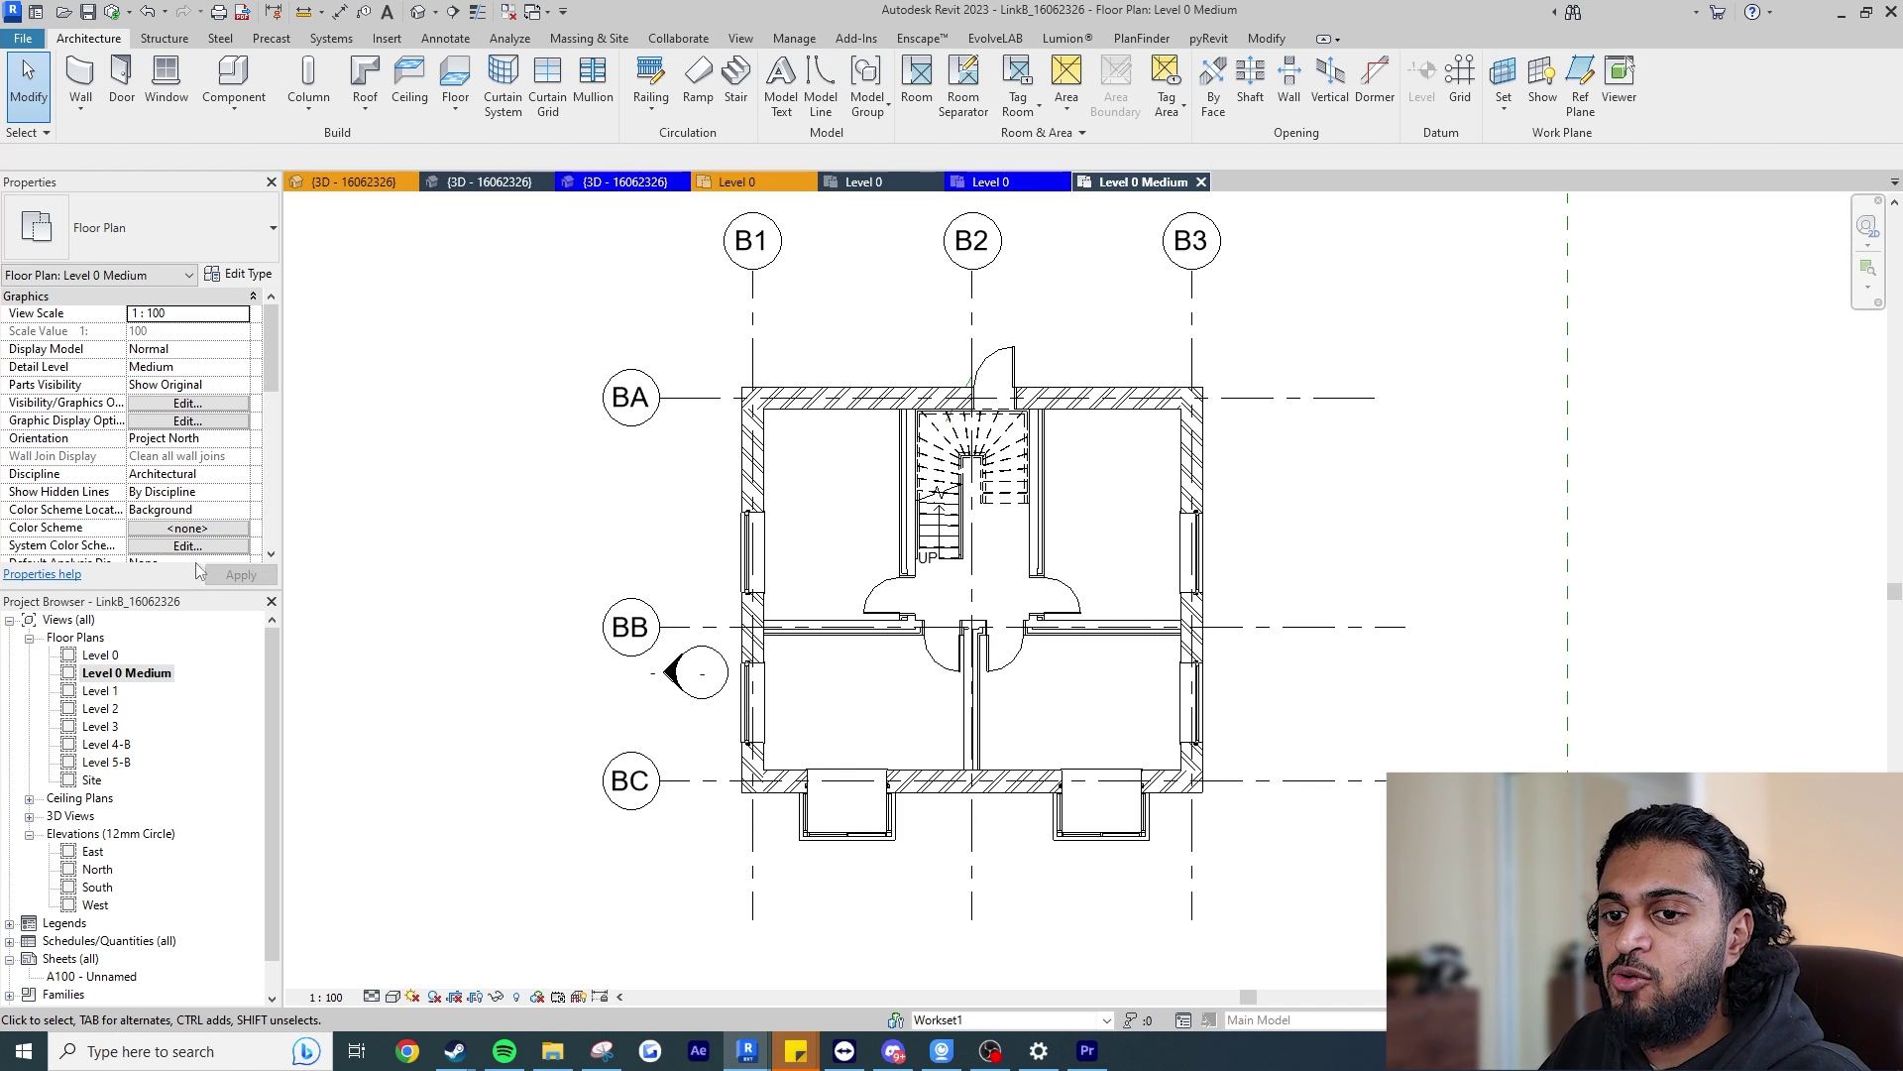
double_click(104, 655)
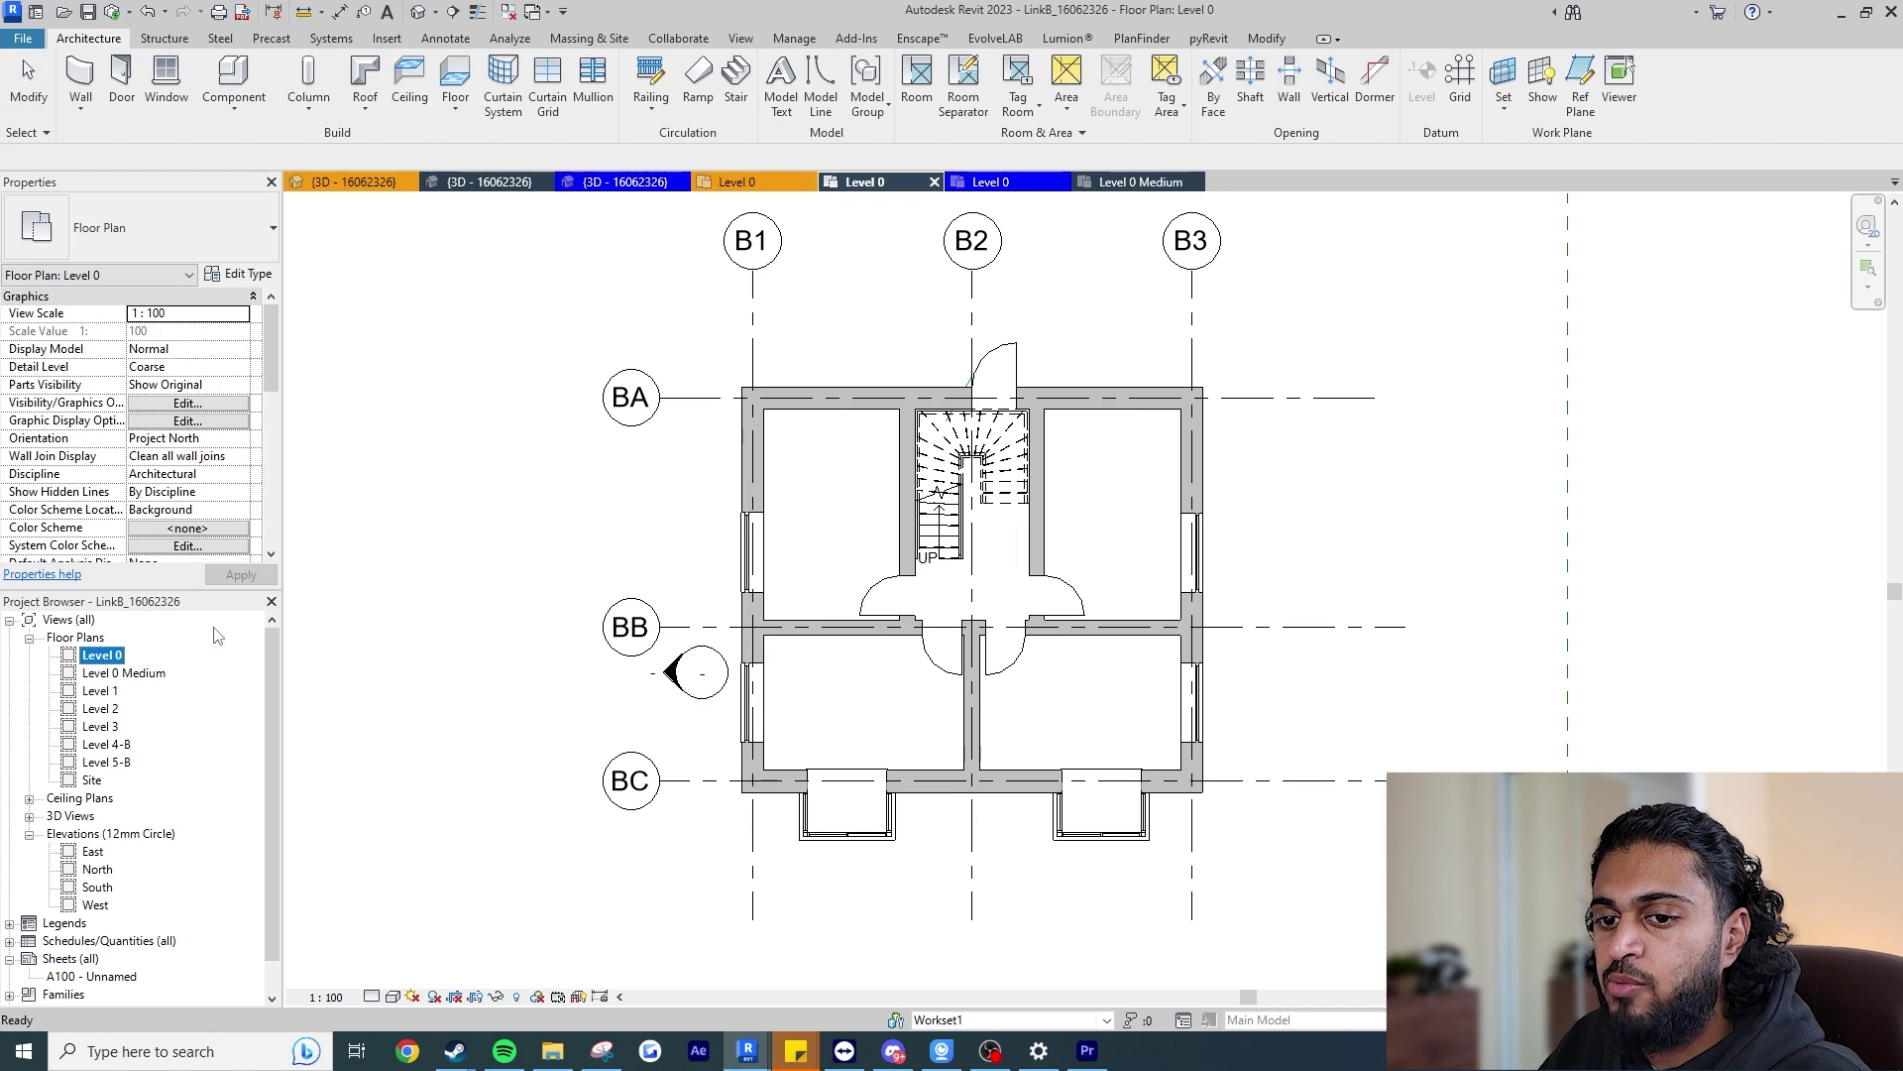
double_click(124, 673)
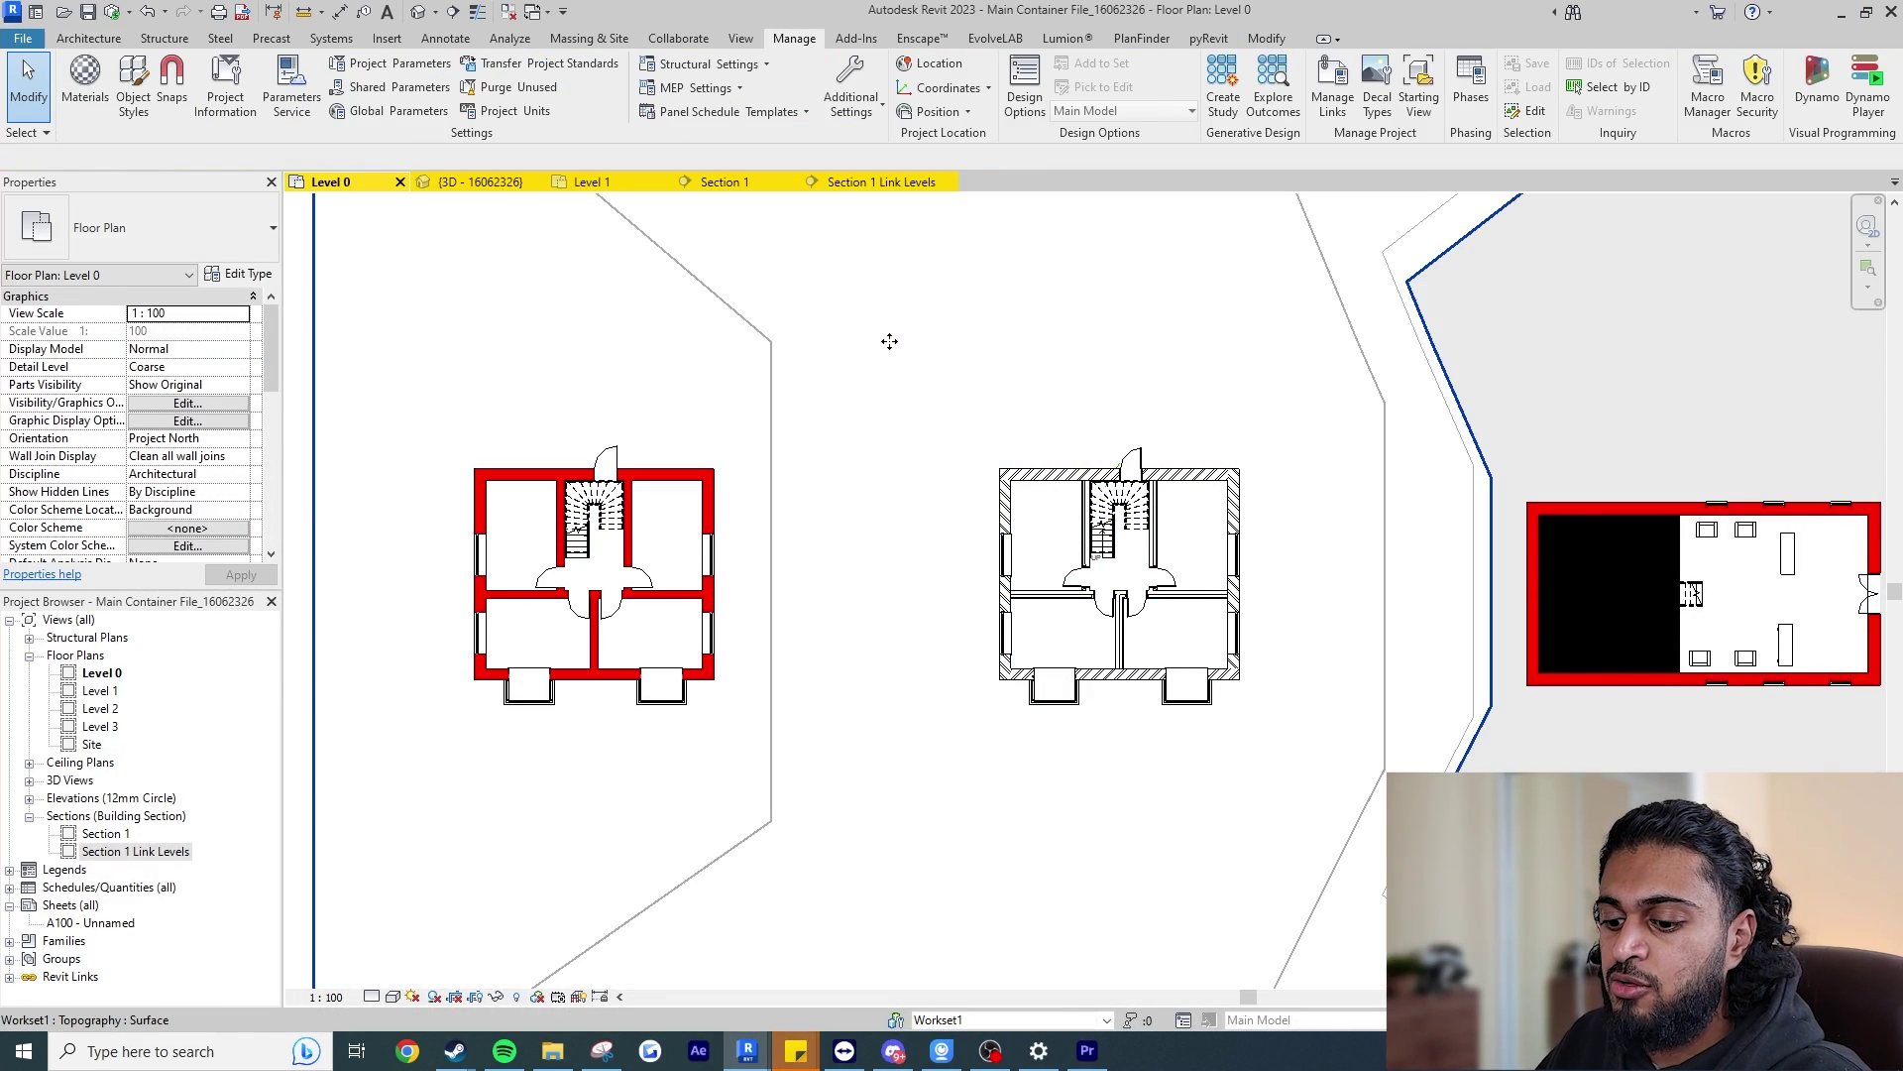
In the host file's Level 0 plan overrides, reset LinkB's display to By host view and switch it to Custom.
key("v")
key("g")
left_click(784, 271)
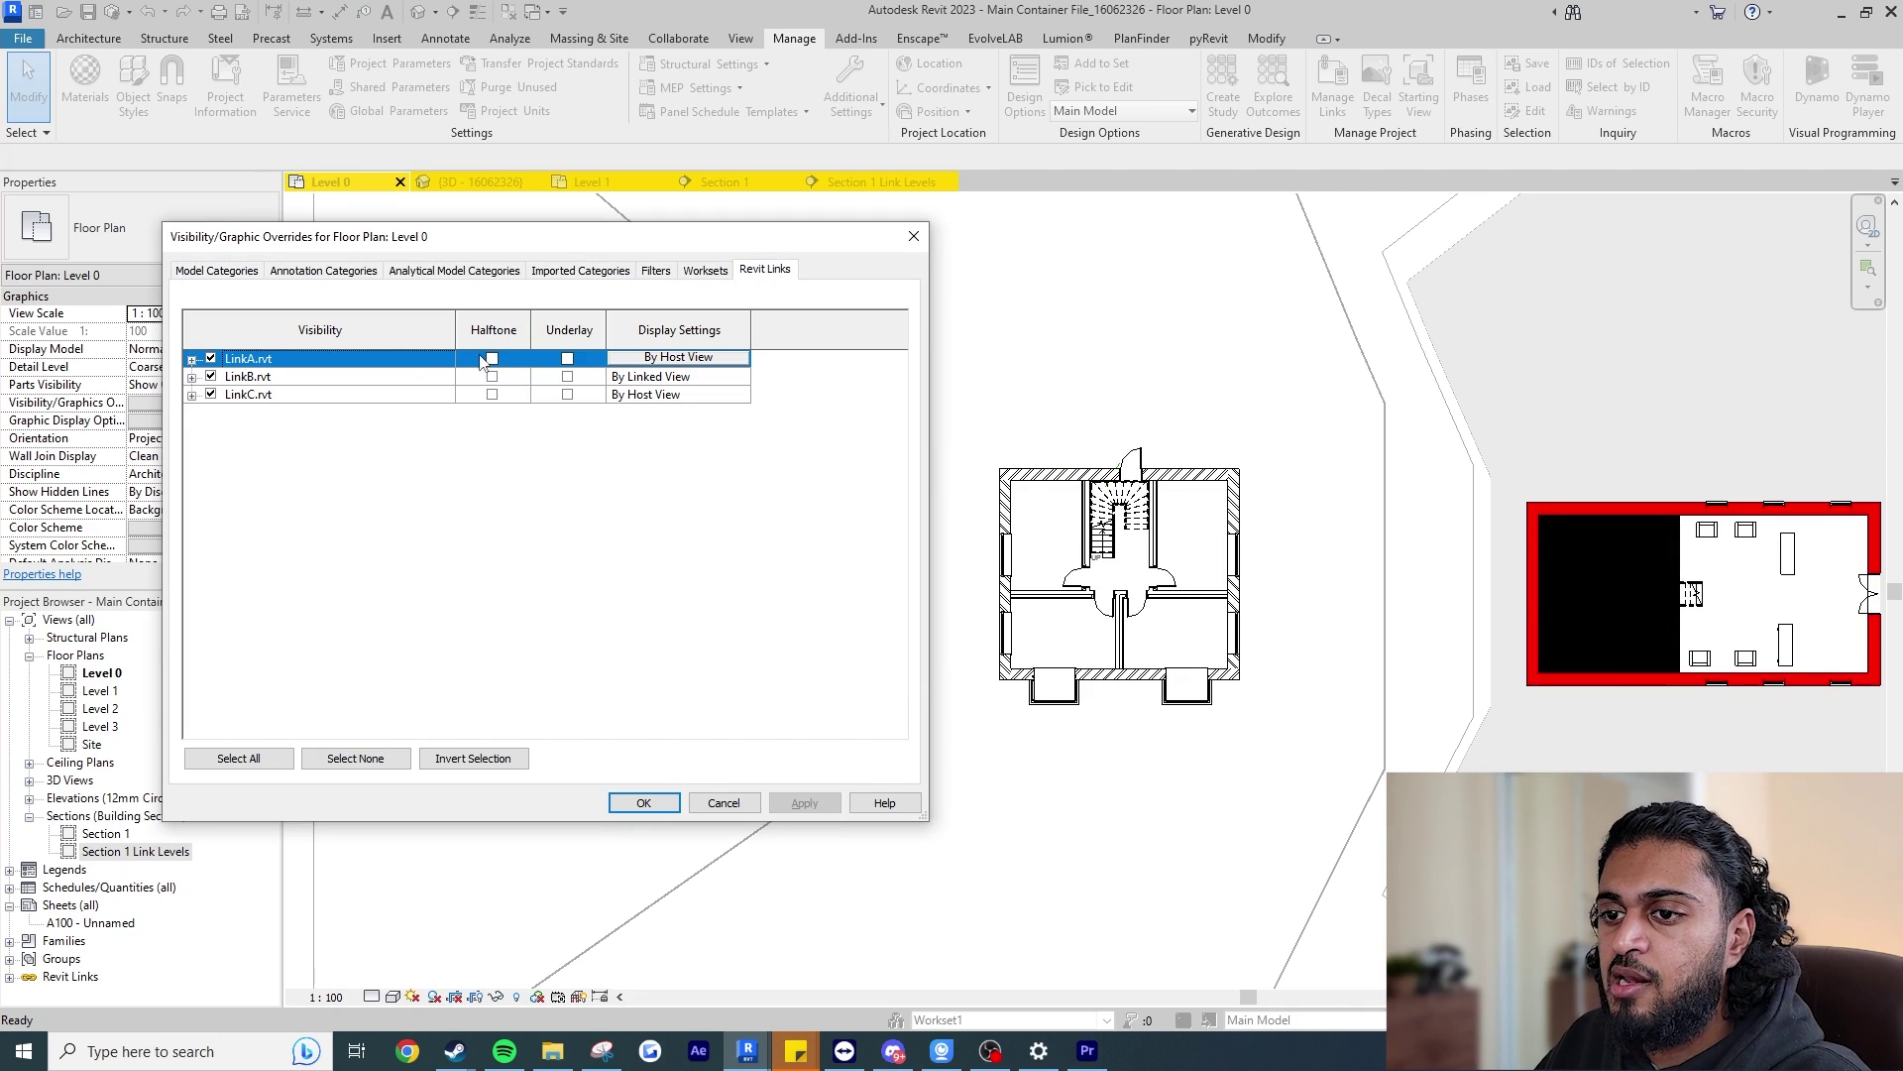
left_click(299, 382)
left_click(623, 377)
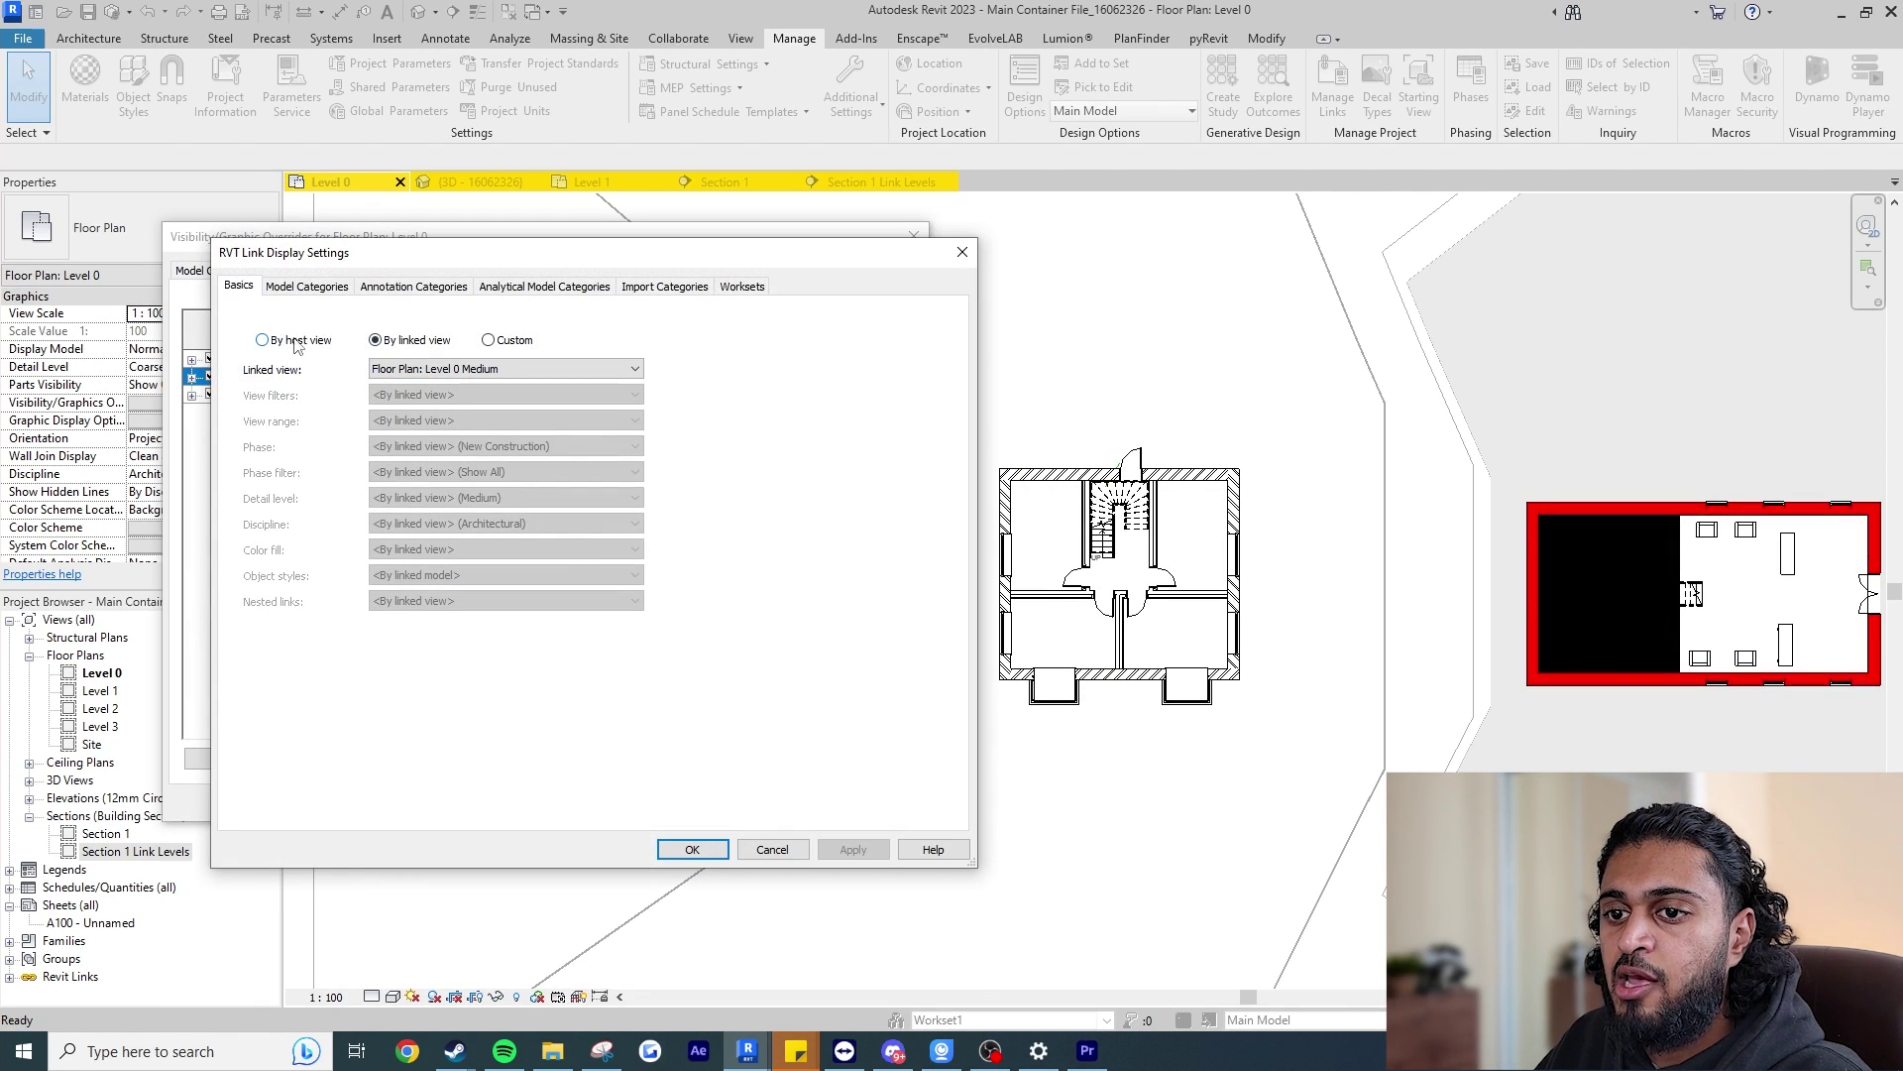
left_click(263, 341)
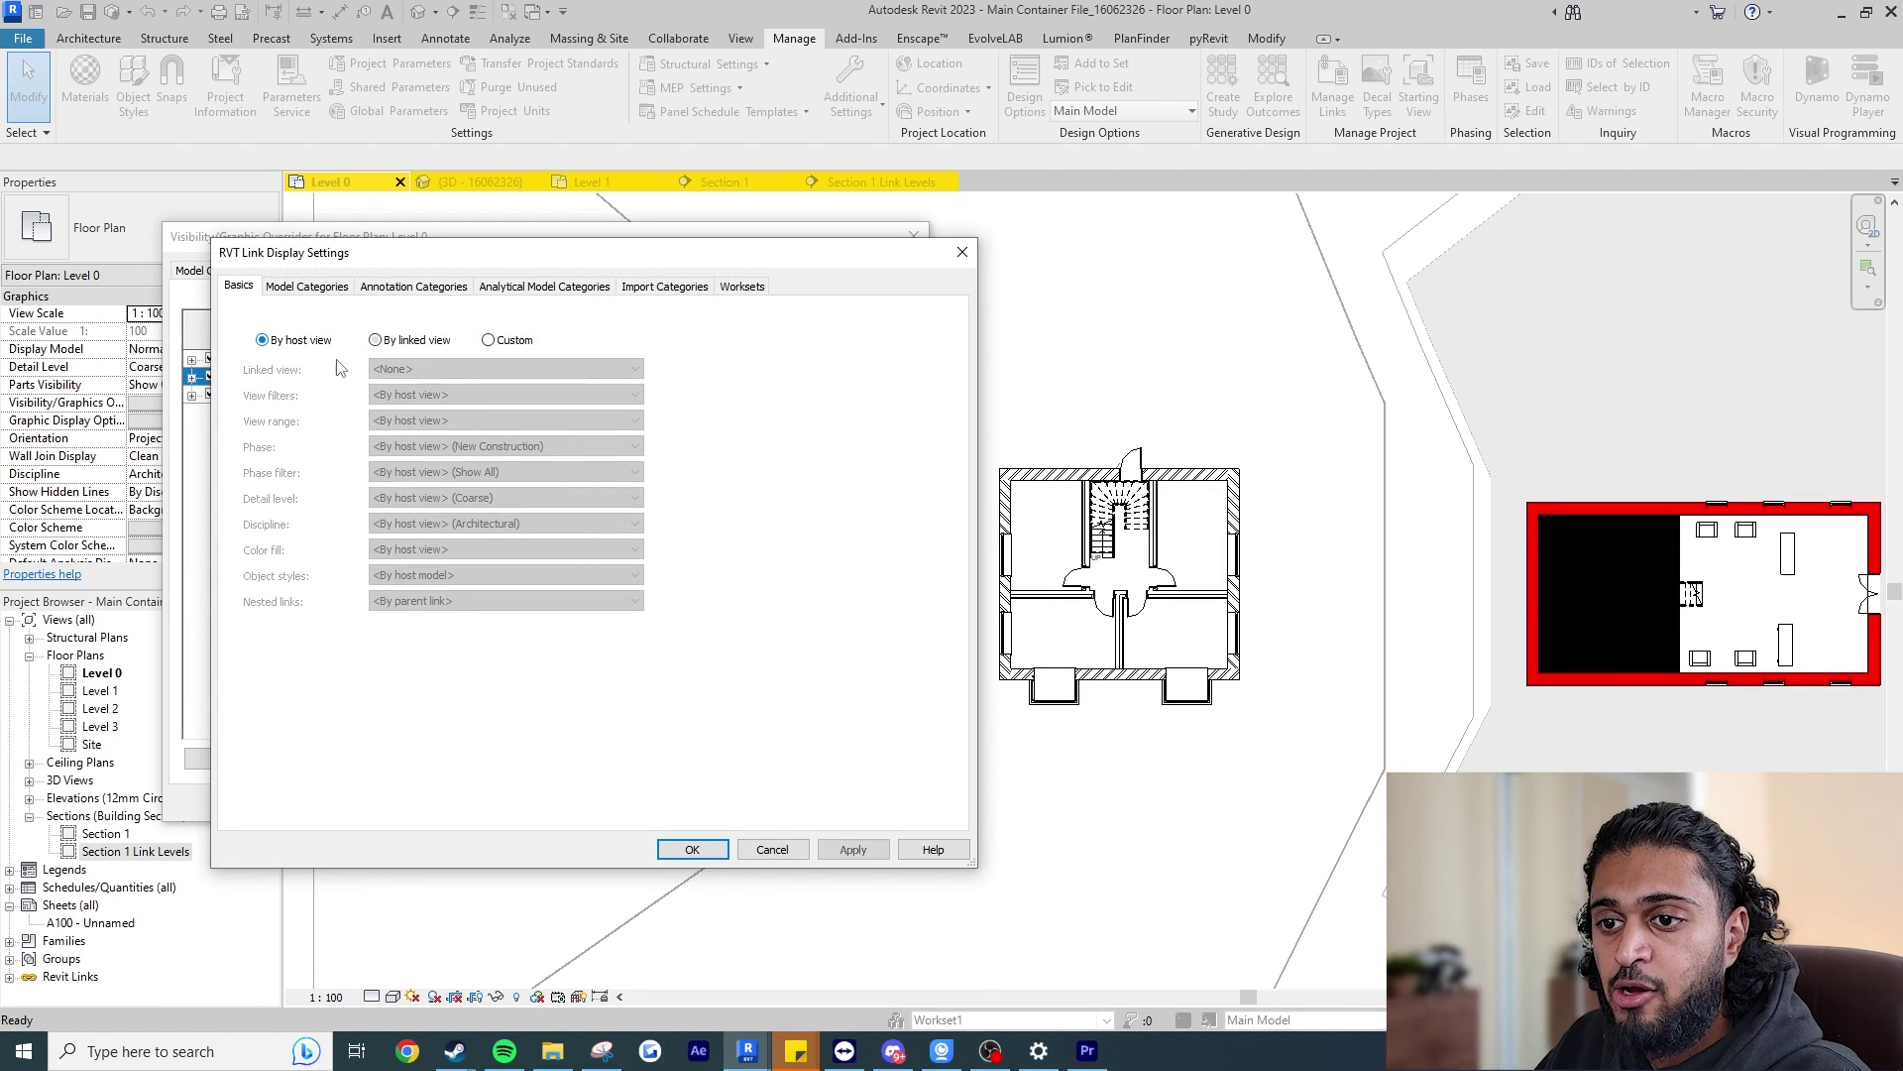
left_click(515, 341)
Set LinkB's linked view to Floor Plan: Level 0 Medium and its view range to <By linked view>, and apply the overrides.
left_click(466, 369)
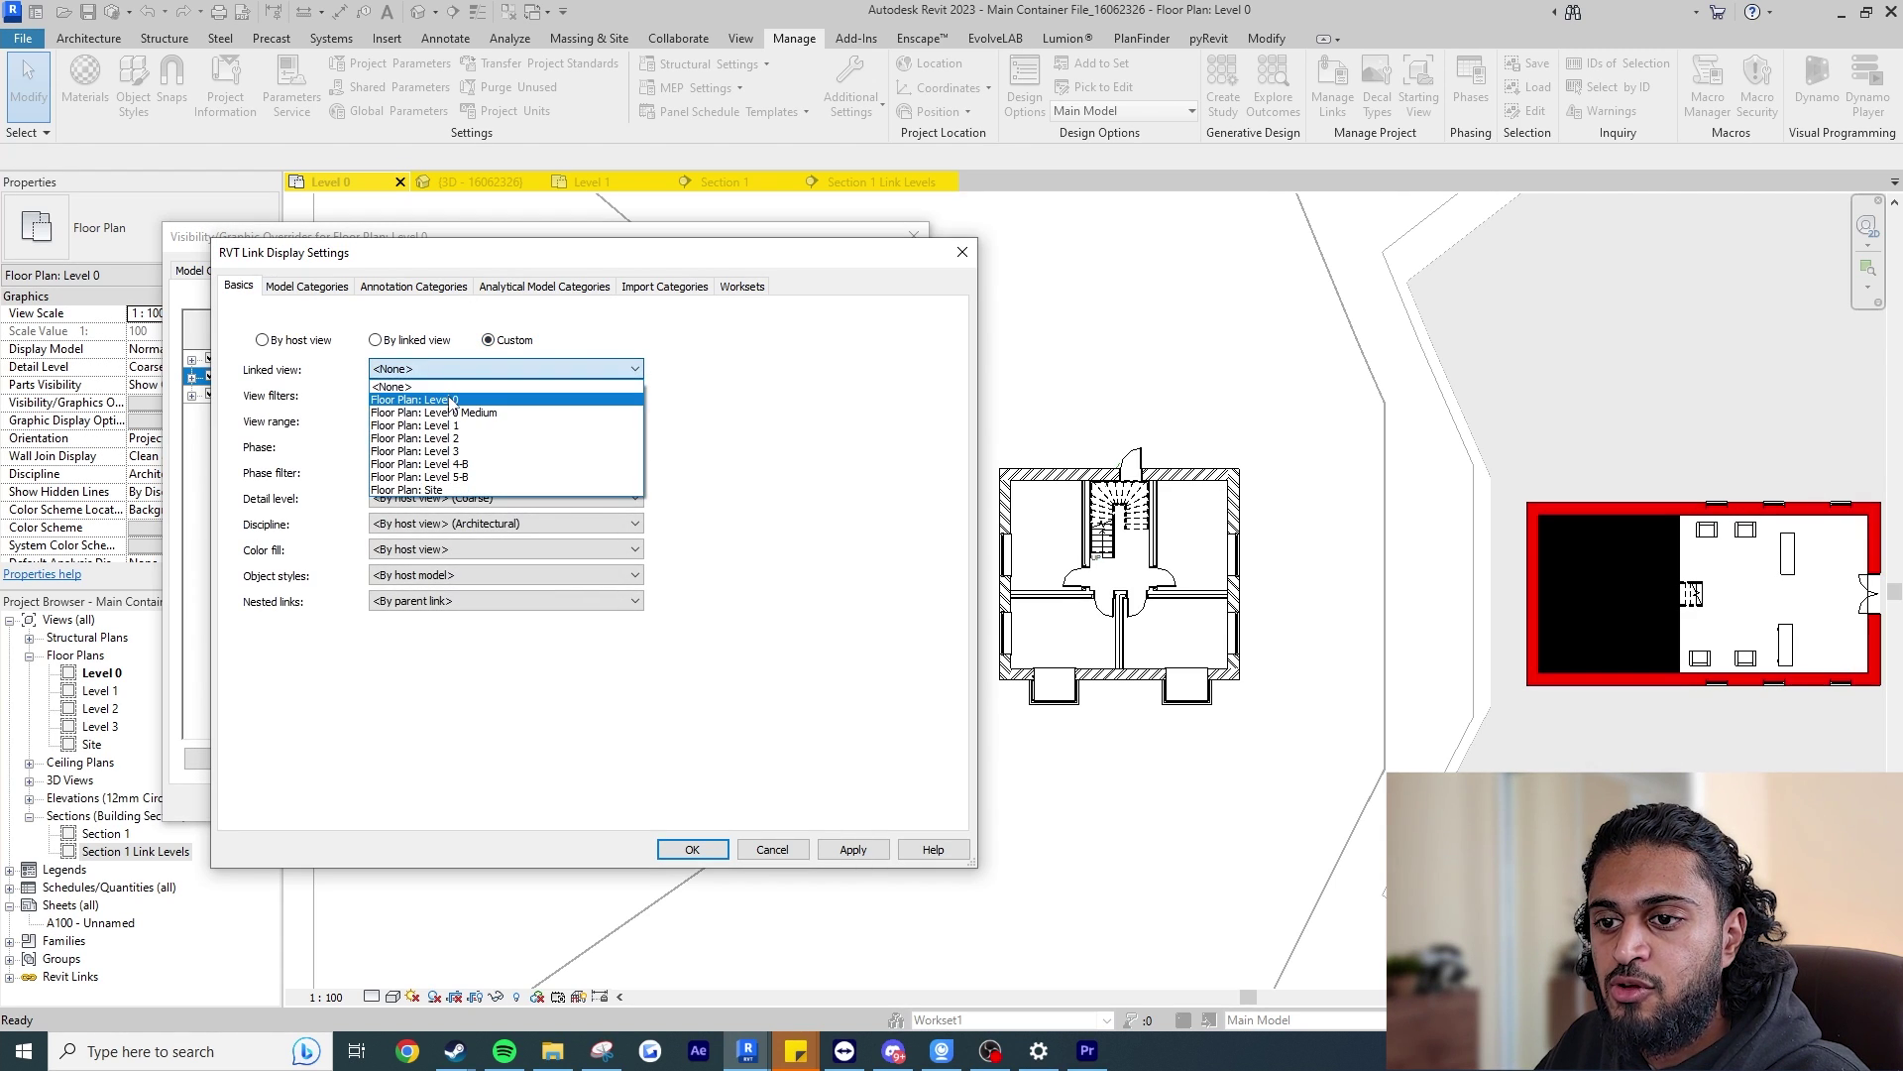
left_click(452, 400)
left_click(505, 369)
left_click(437, 413)
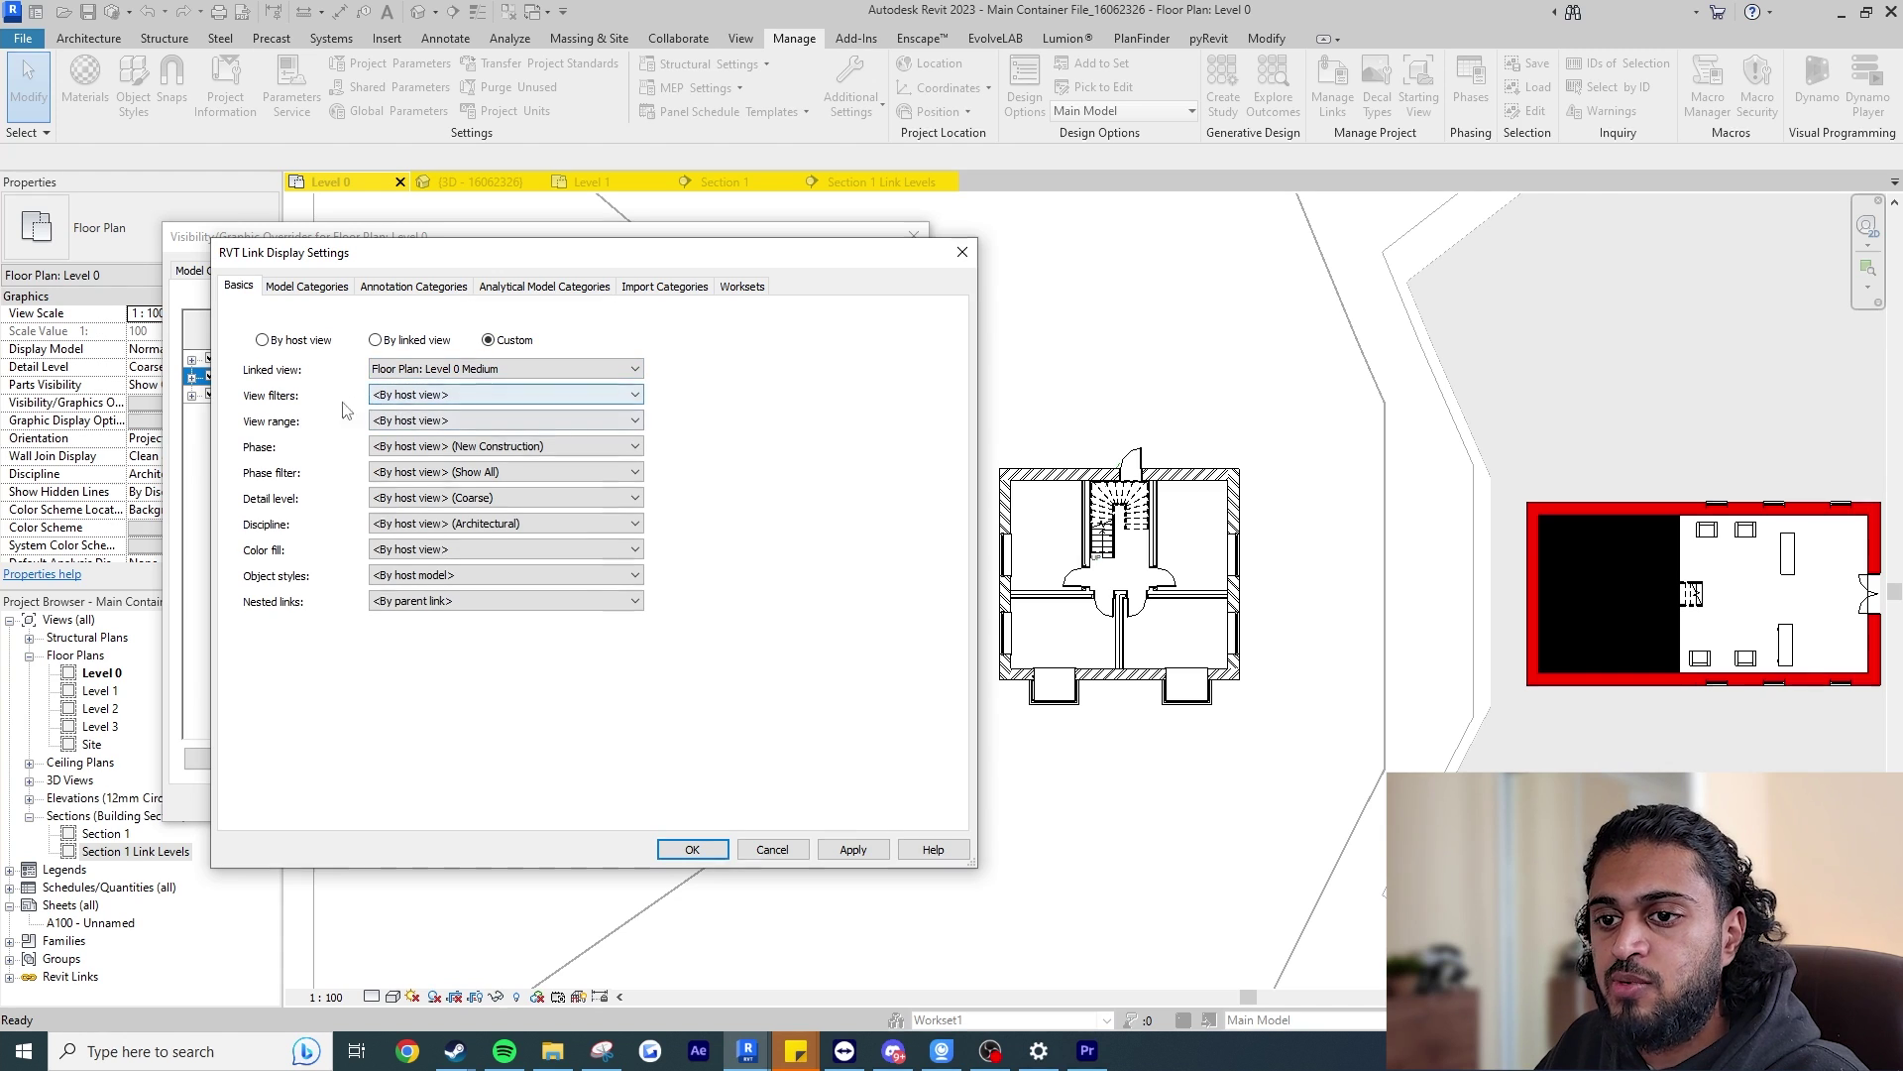
left_click(501, 421)
left_click(417, 448)
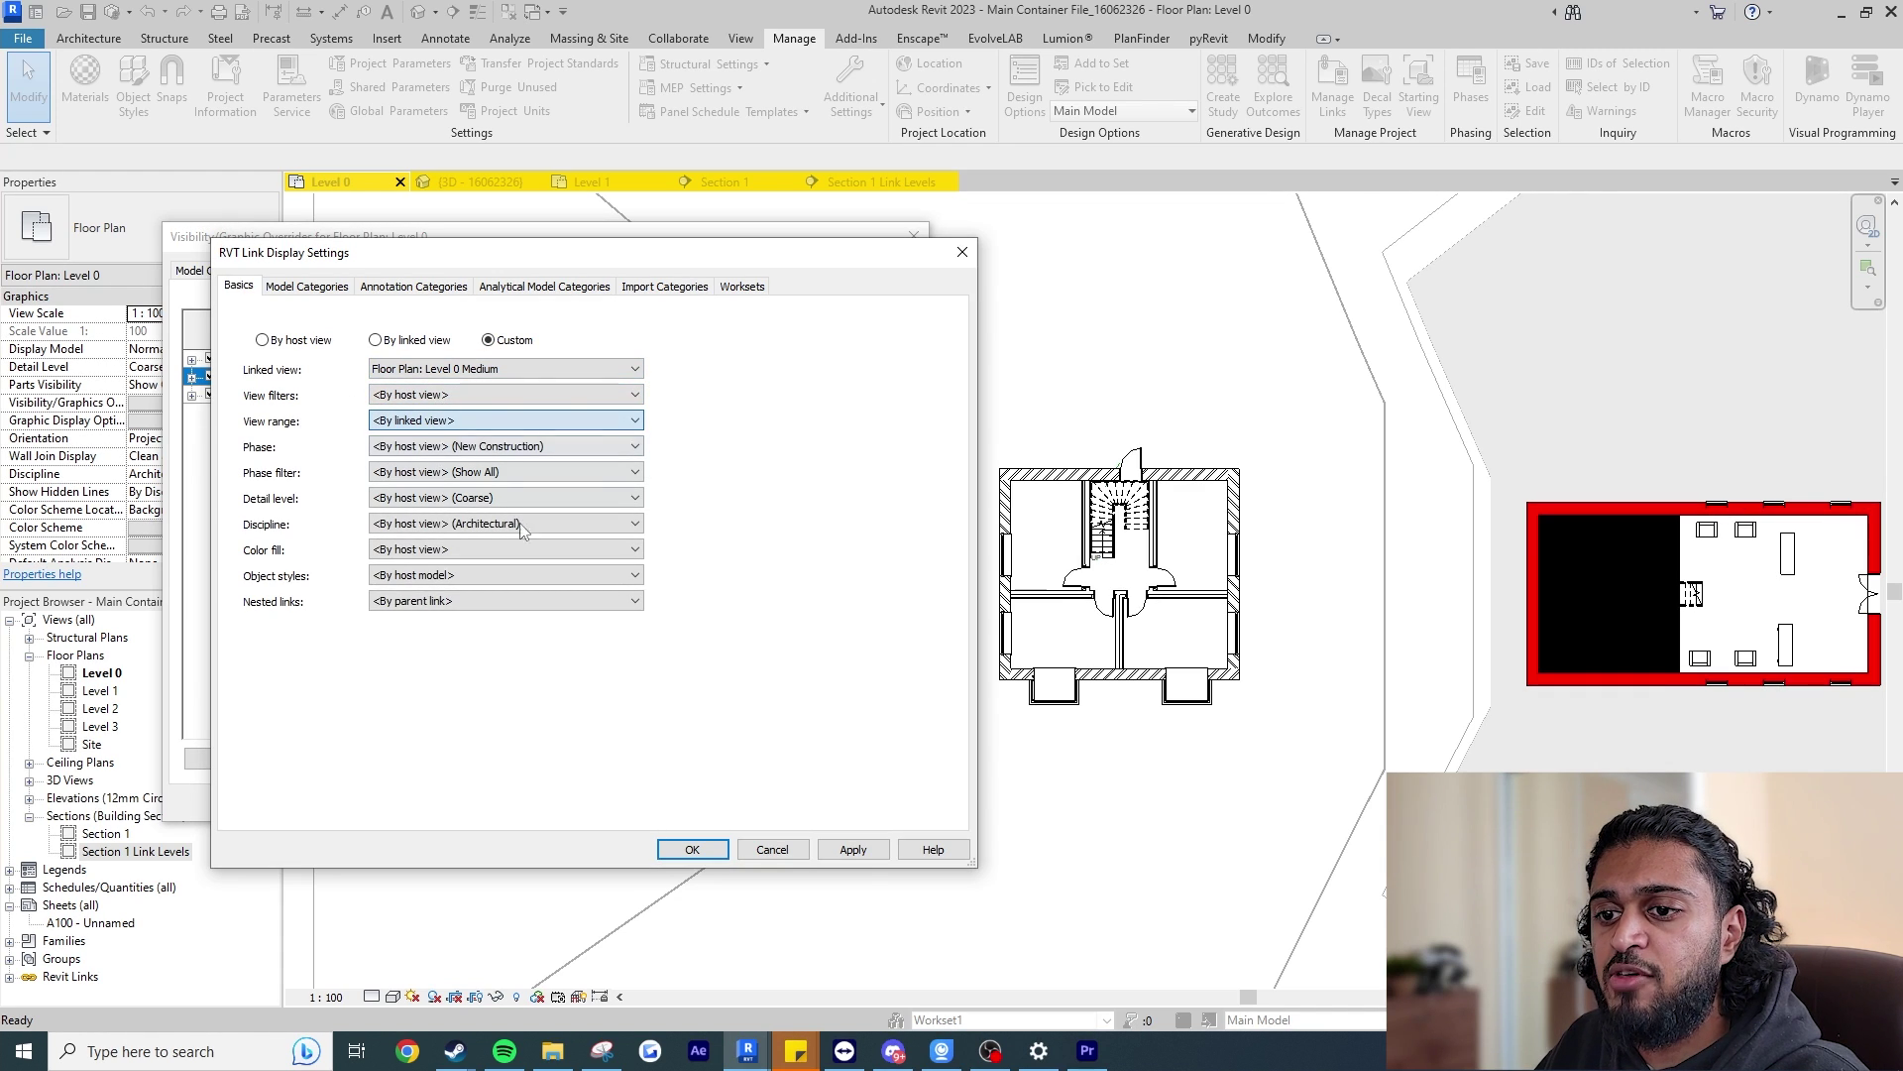
left_click(692, 849)
left_click(639, 798)
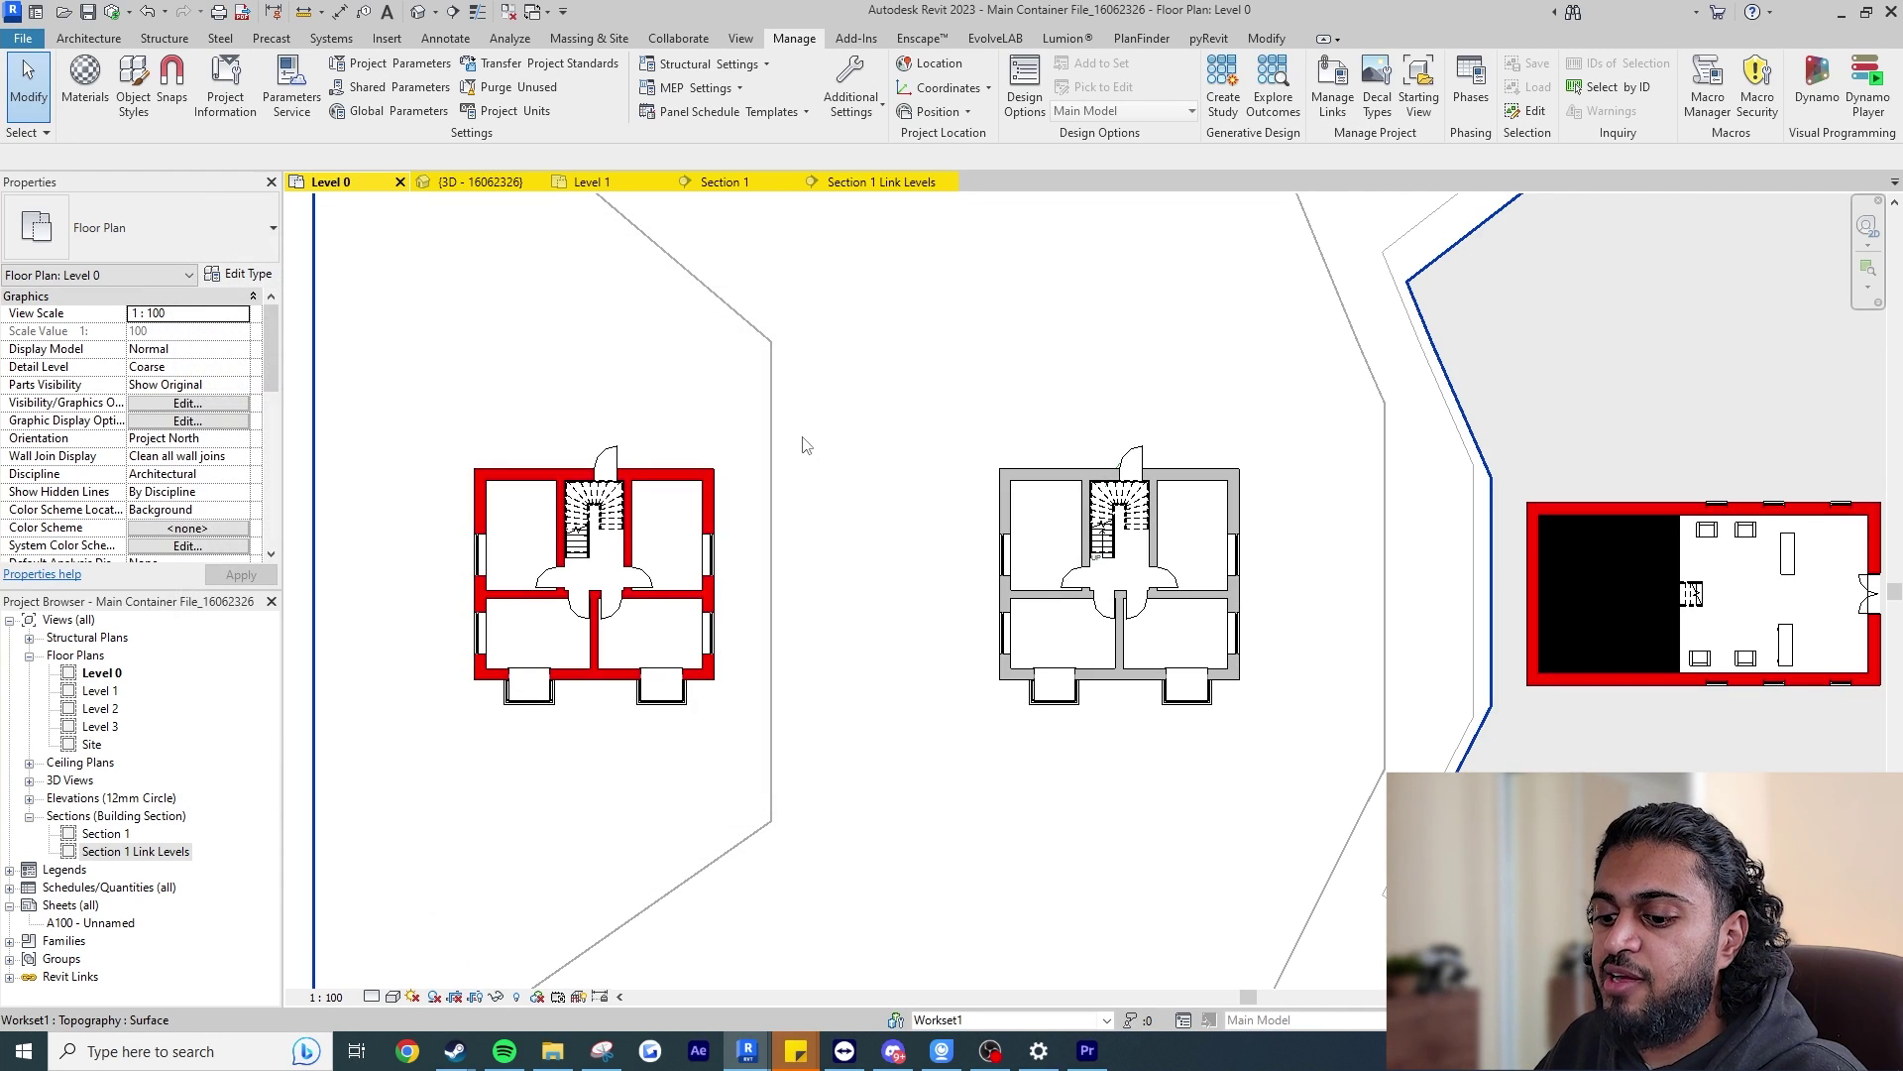
Reopen LinkB's display settings from the Level 0 plan's visibility overrides and examine its model and annotation category settings.
key("v")
key("v")
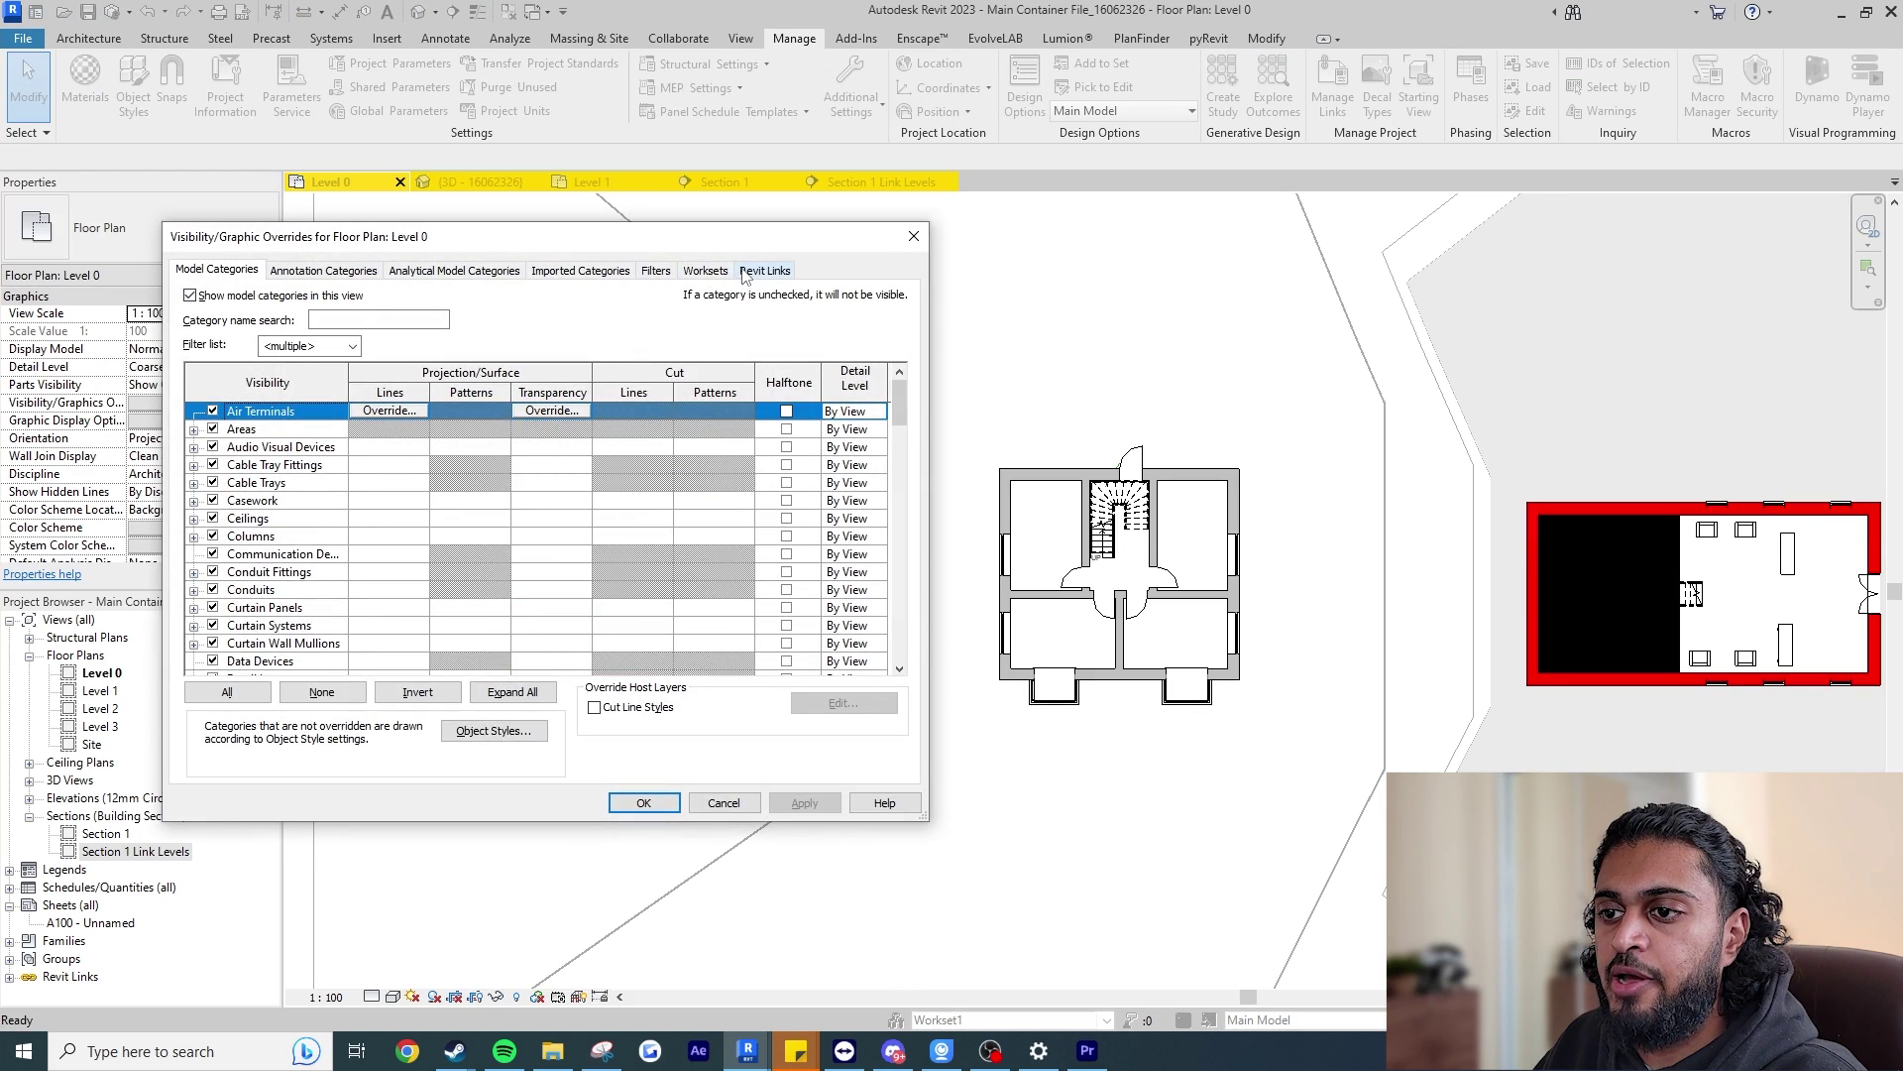
left_click(745, 272)
left_click(628, 374)
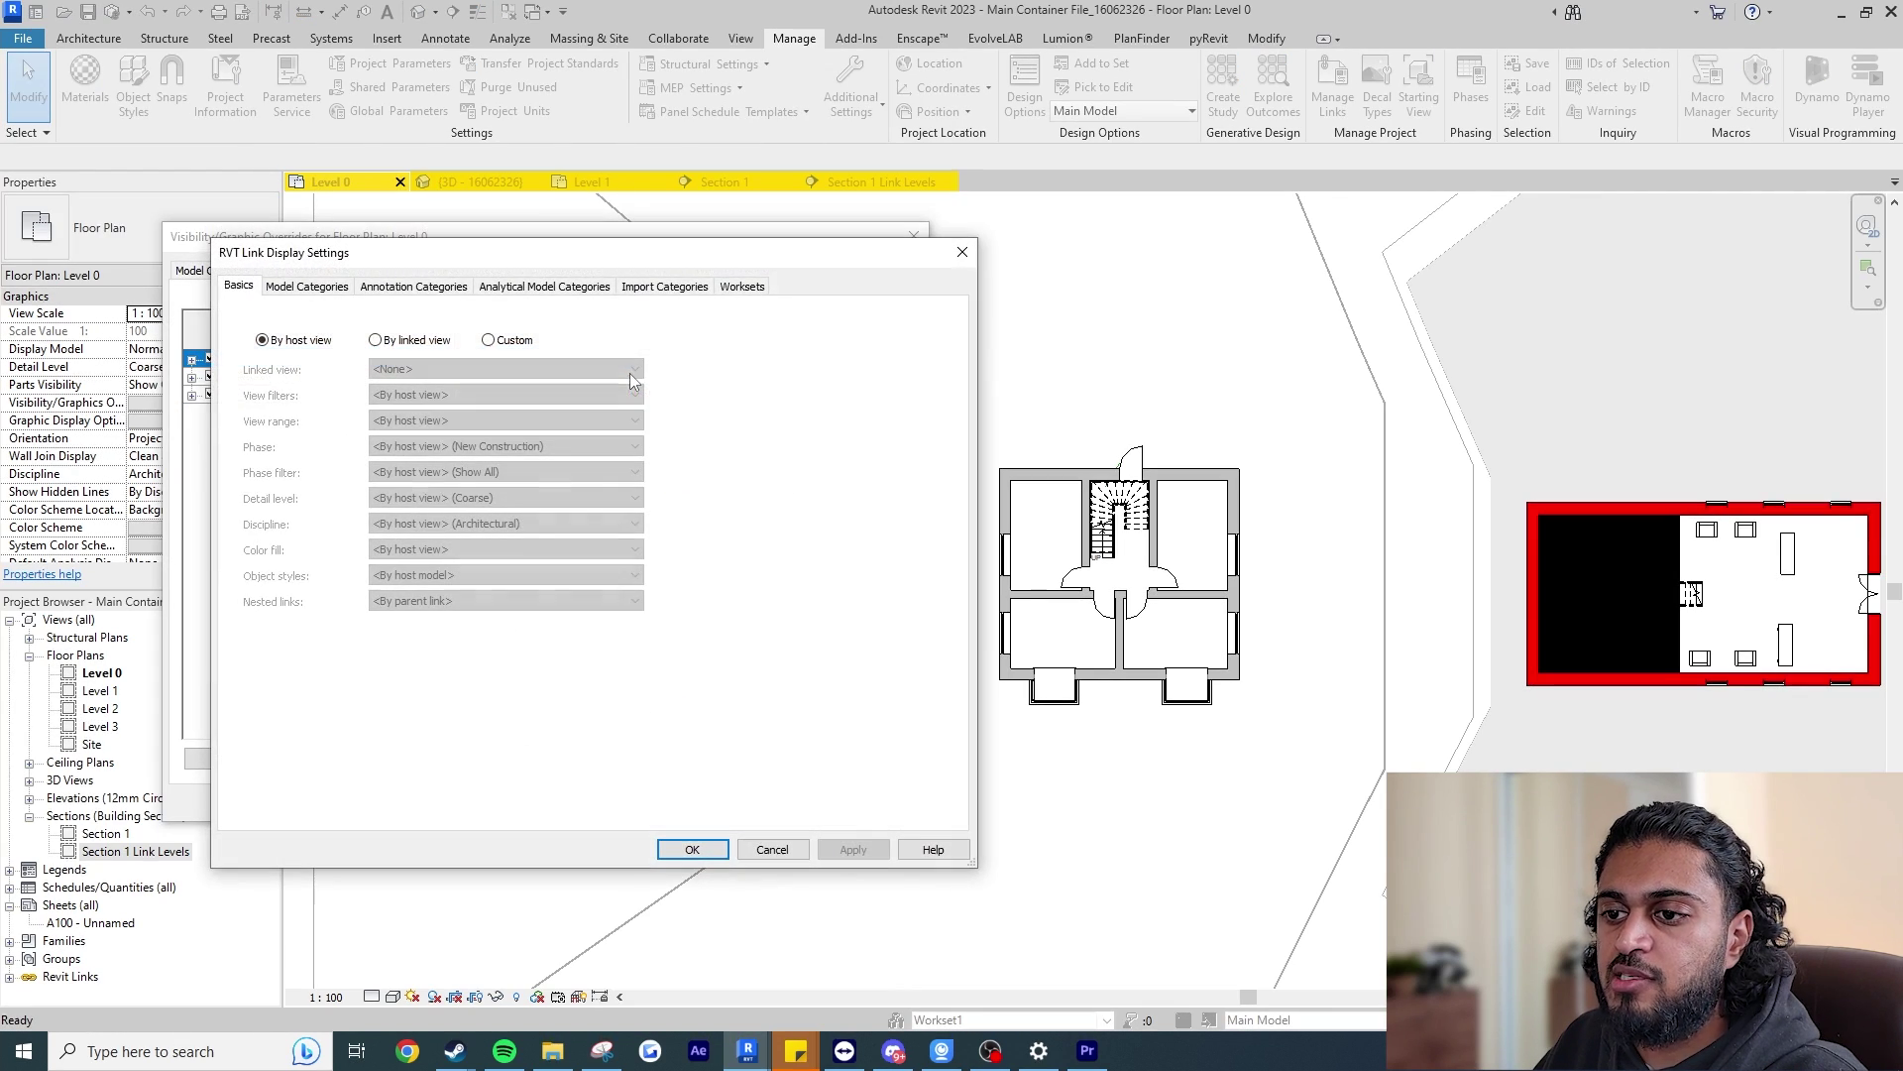
key("Escape")
left_click(630, 379)
left_click(630, 380)
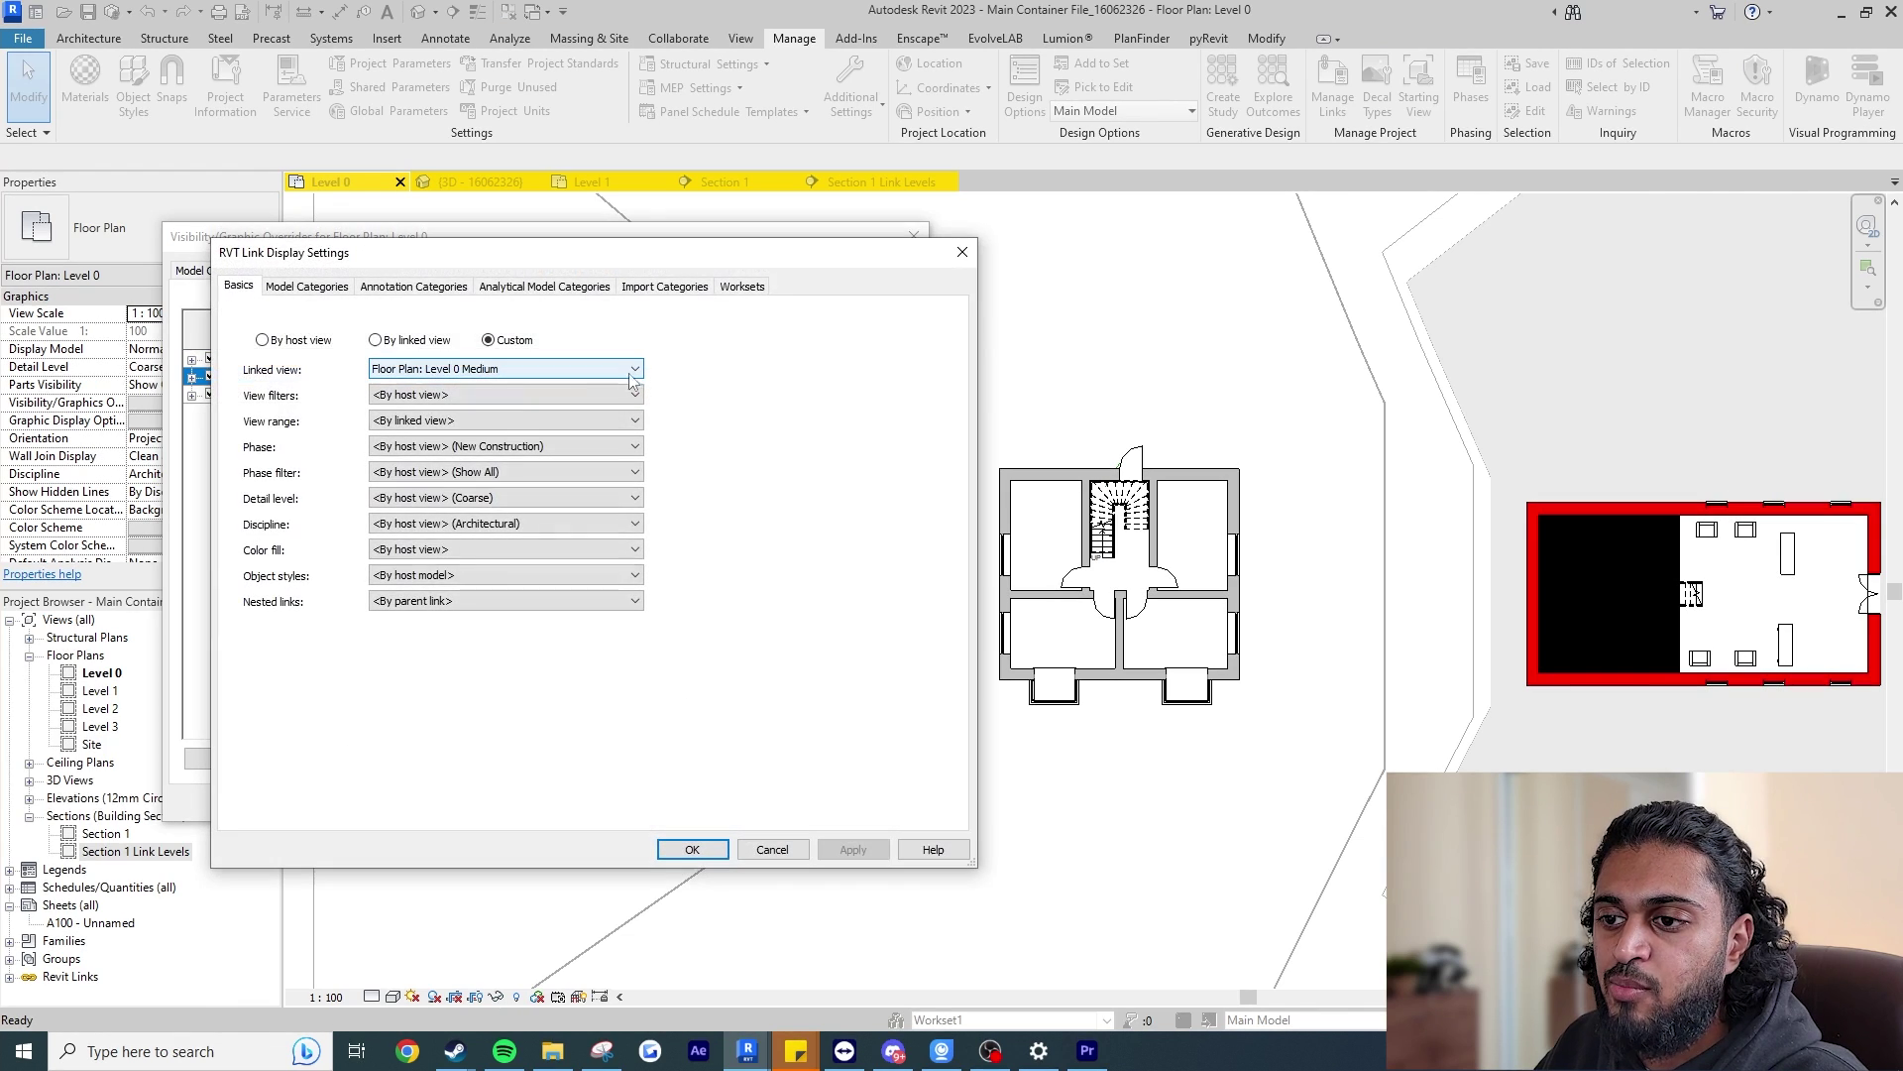
left_click(318, 286)
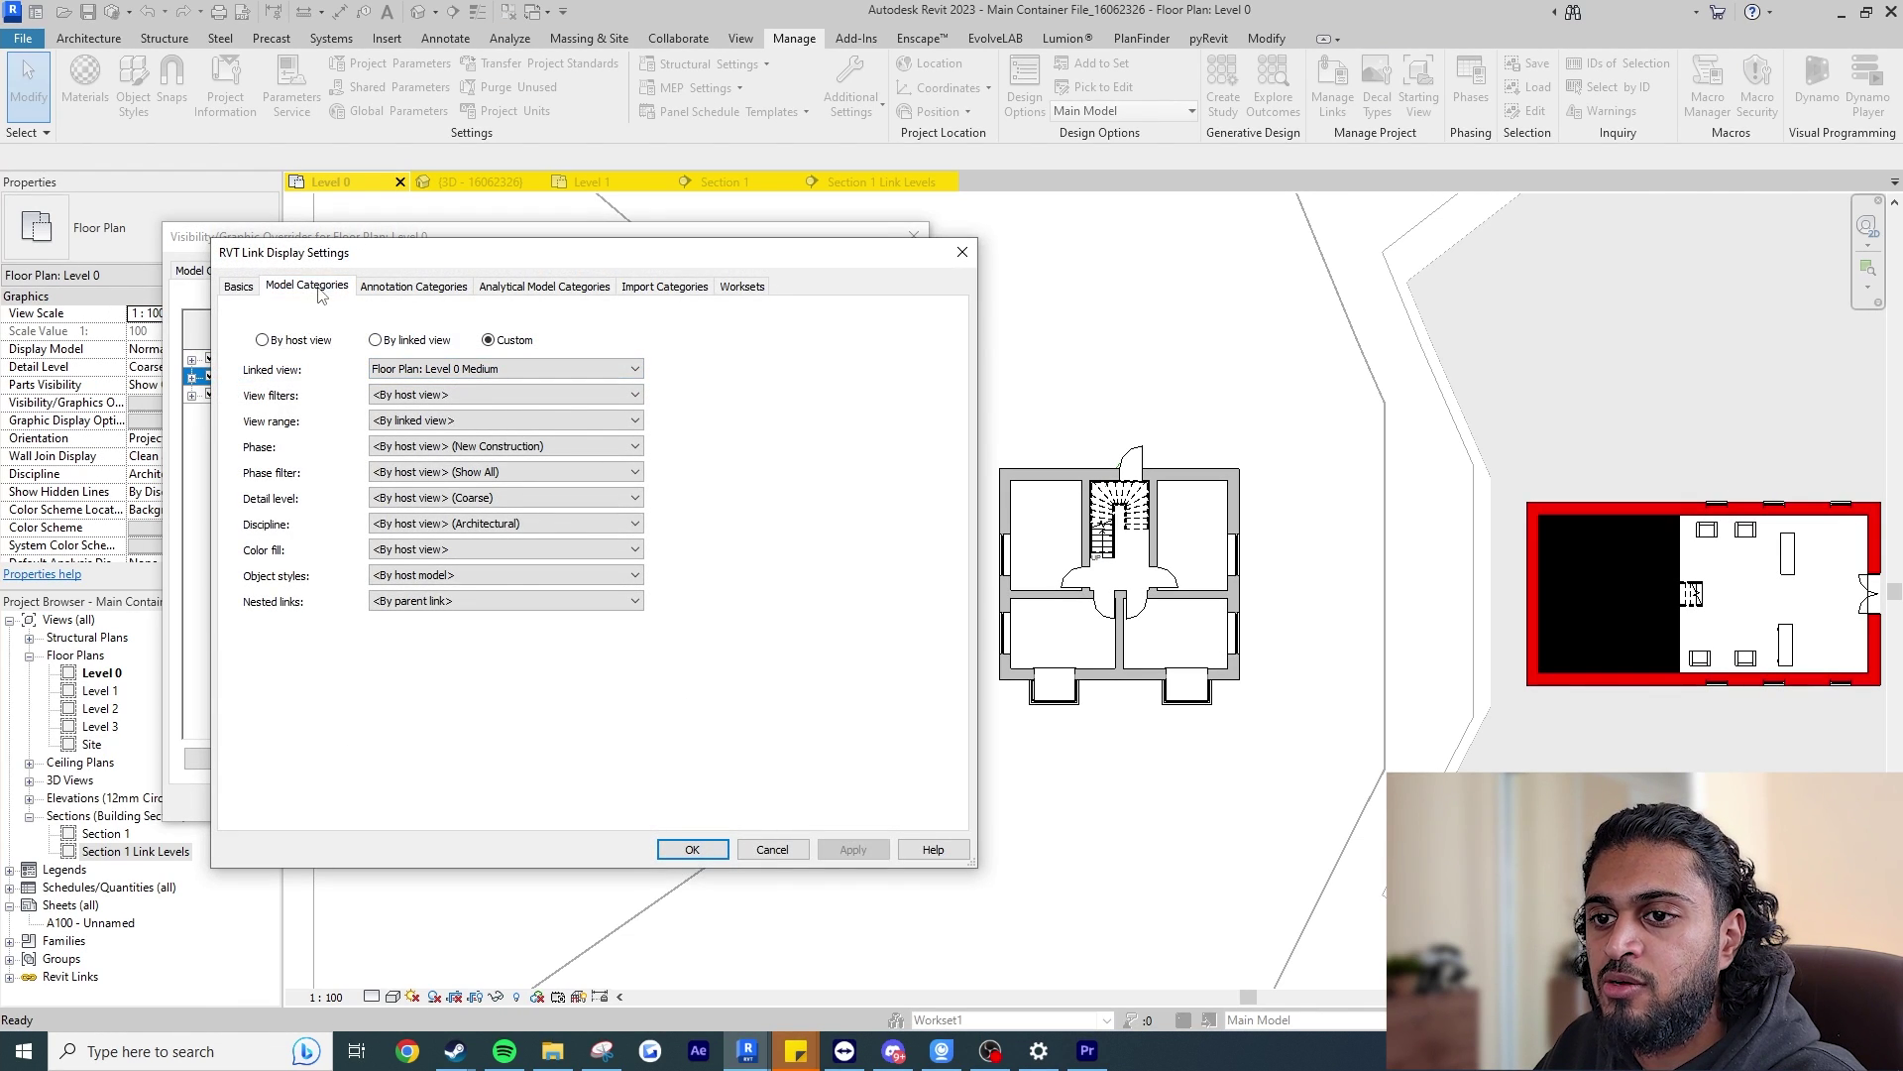
left_click(444, 287)
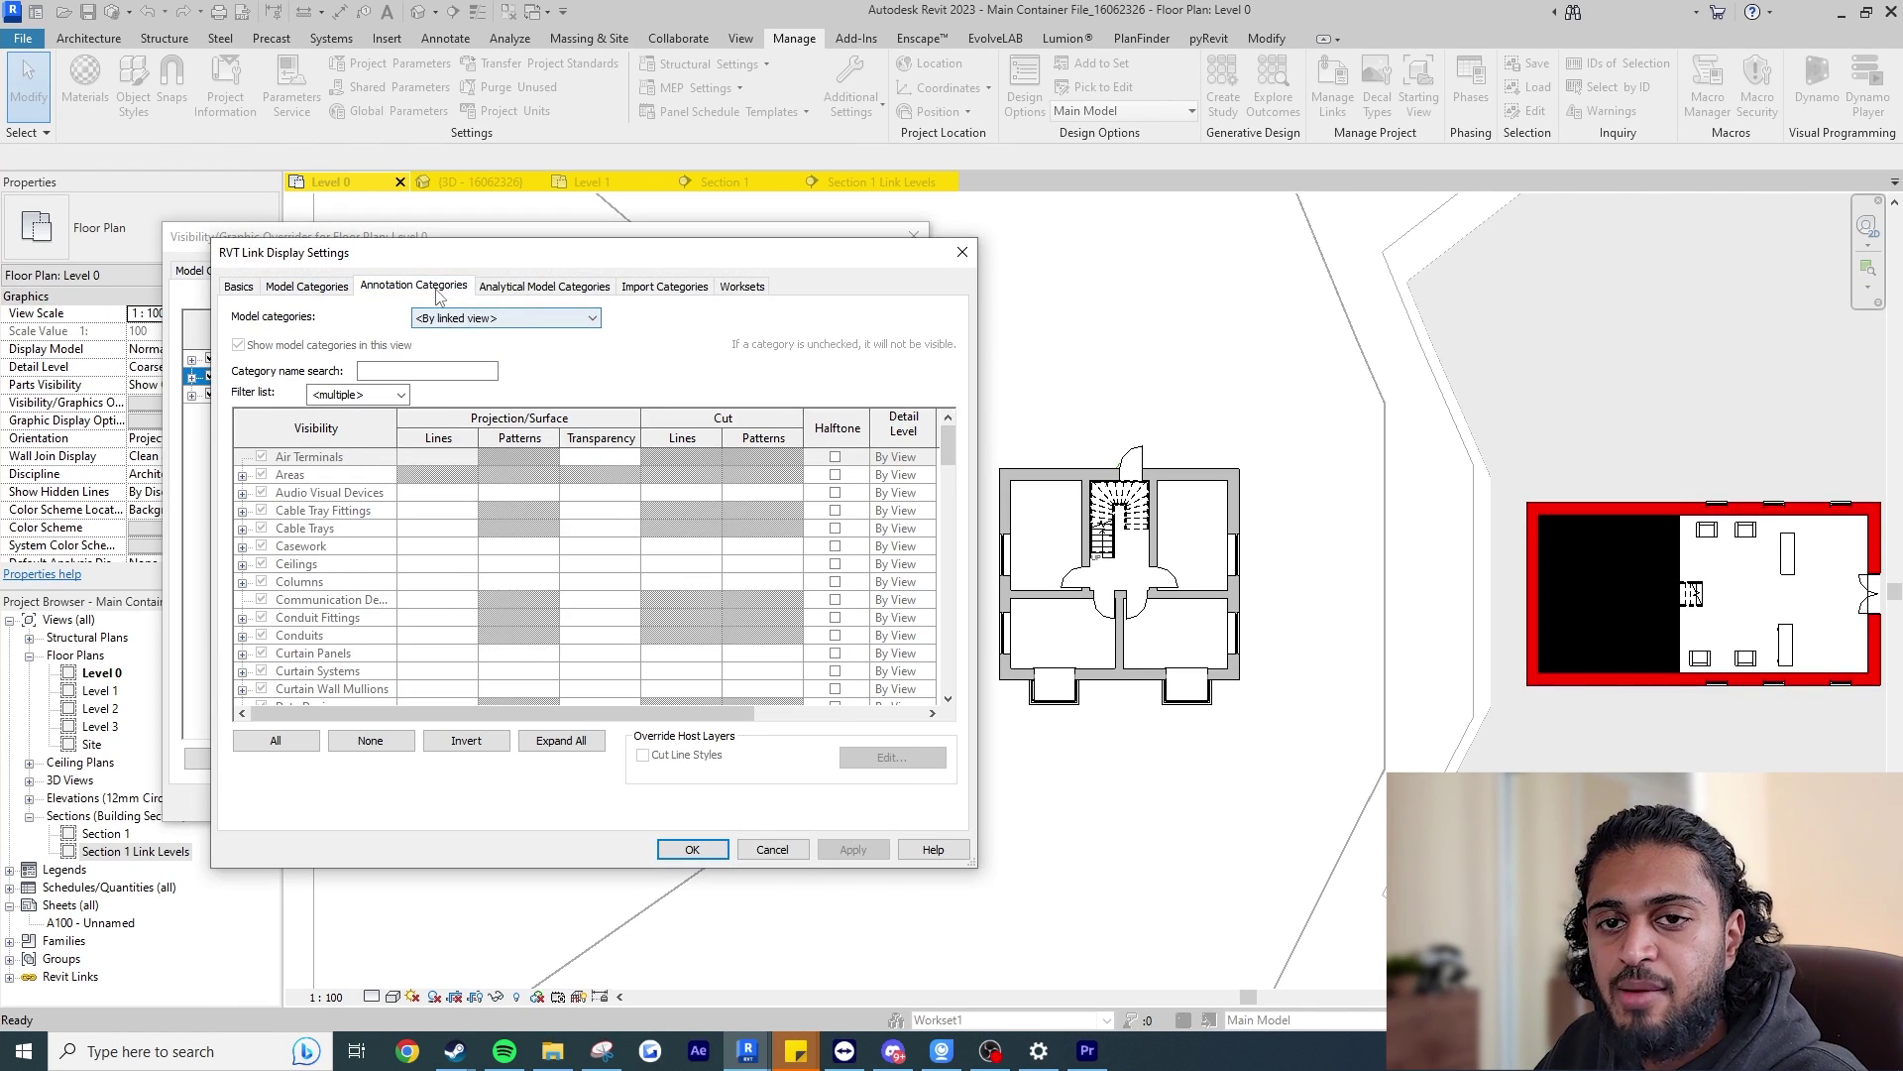
left_click(243, 289)
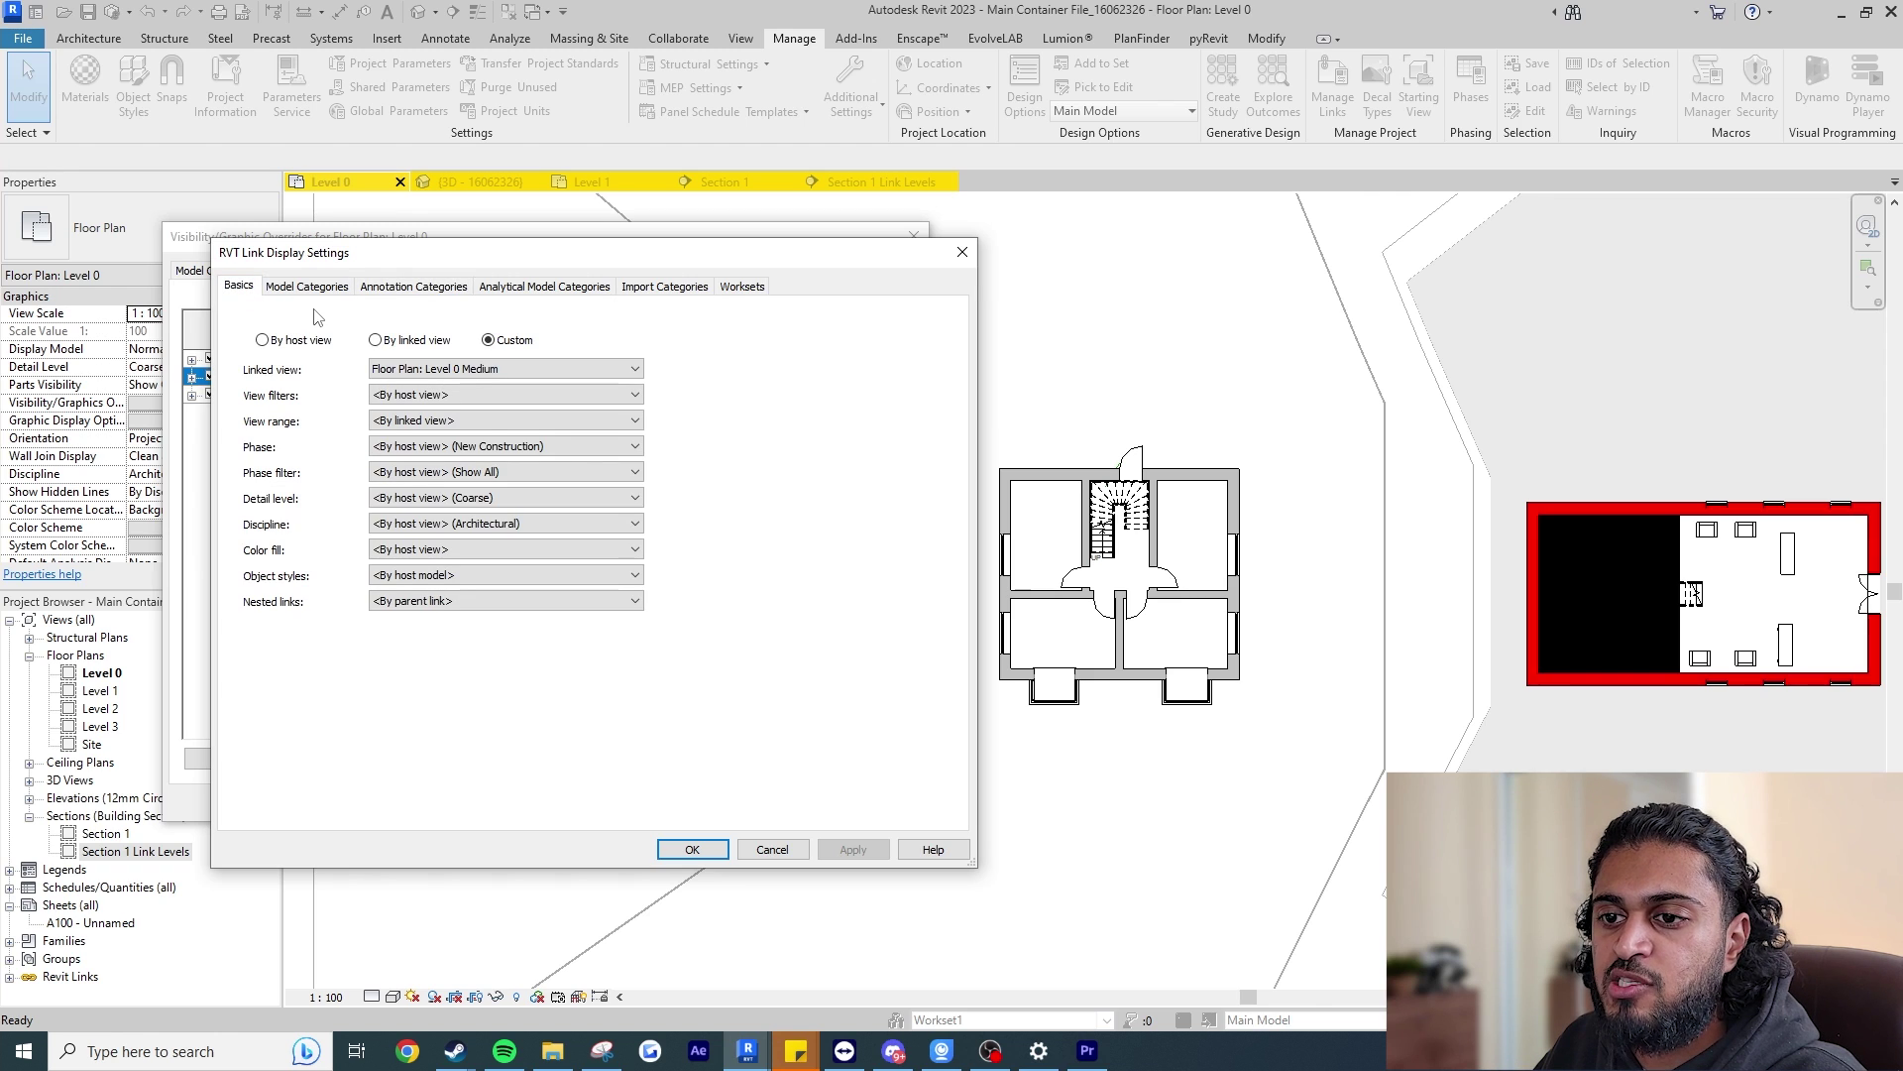
Reset LinkB's display to By host view, check its model categories, and switch it back to Custom.
left_click(314, 339)
left_click(308, 286)
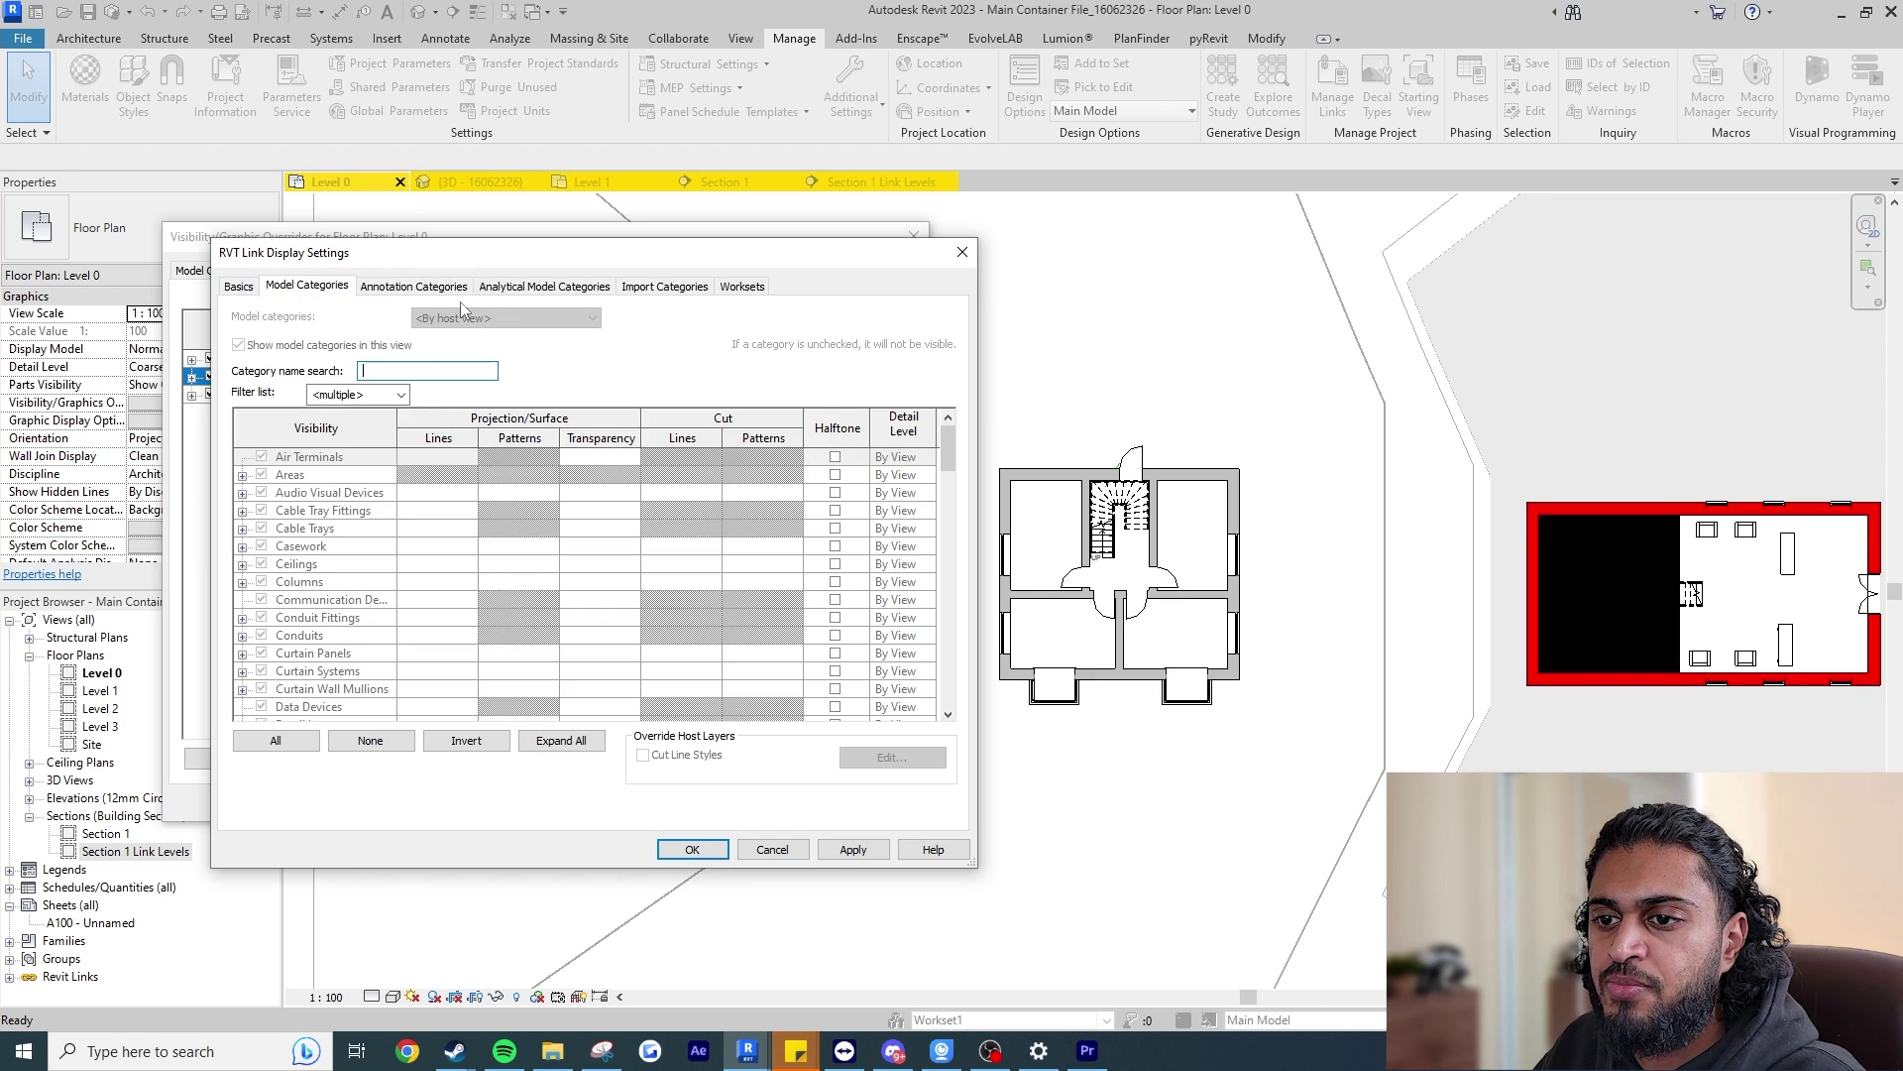
left_click(242, 287)
left_click(489, 340)
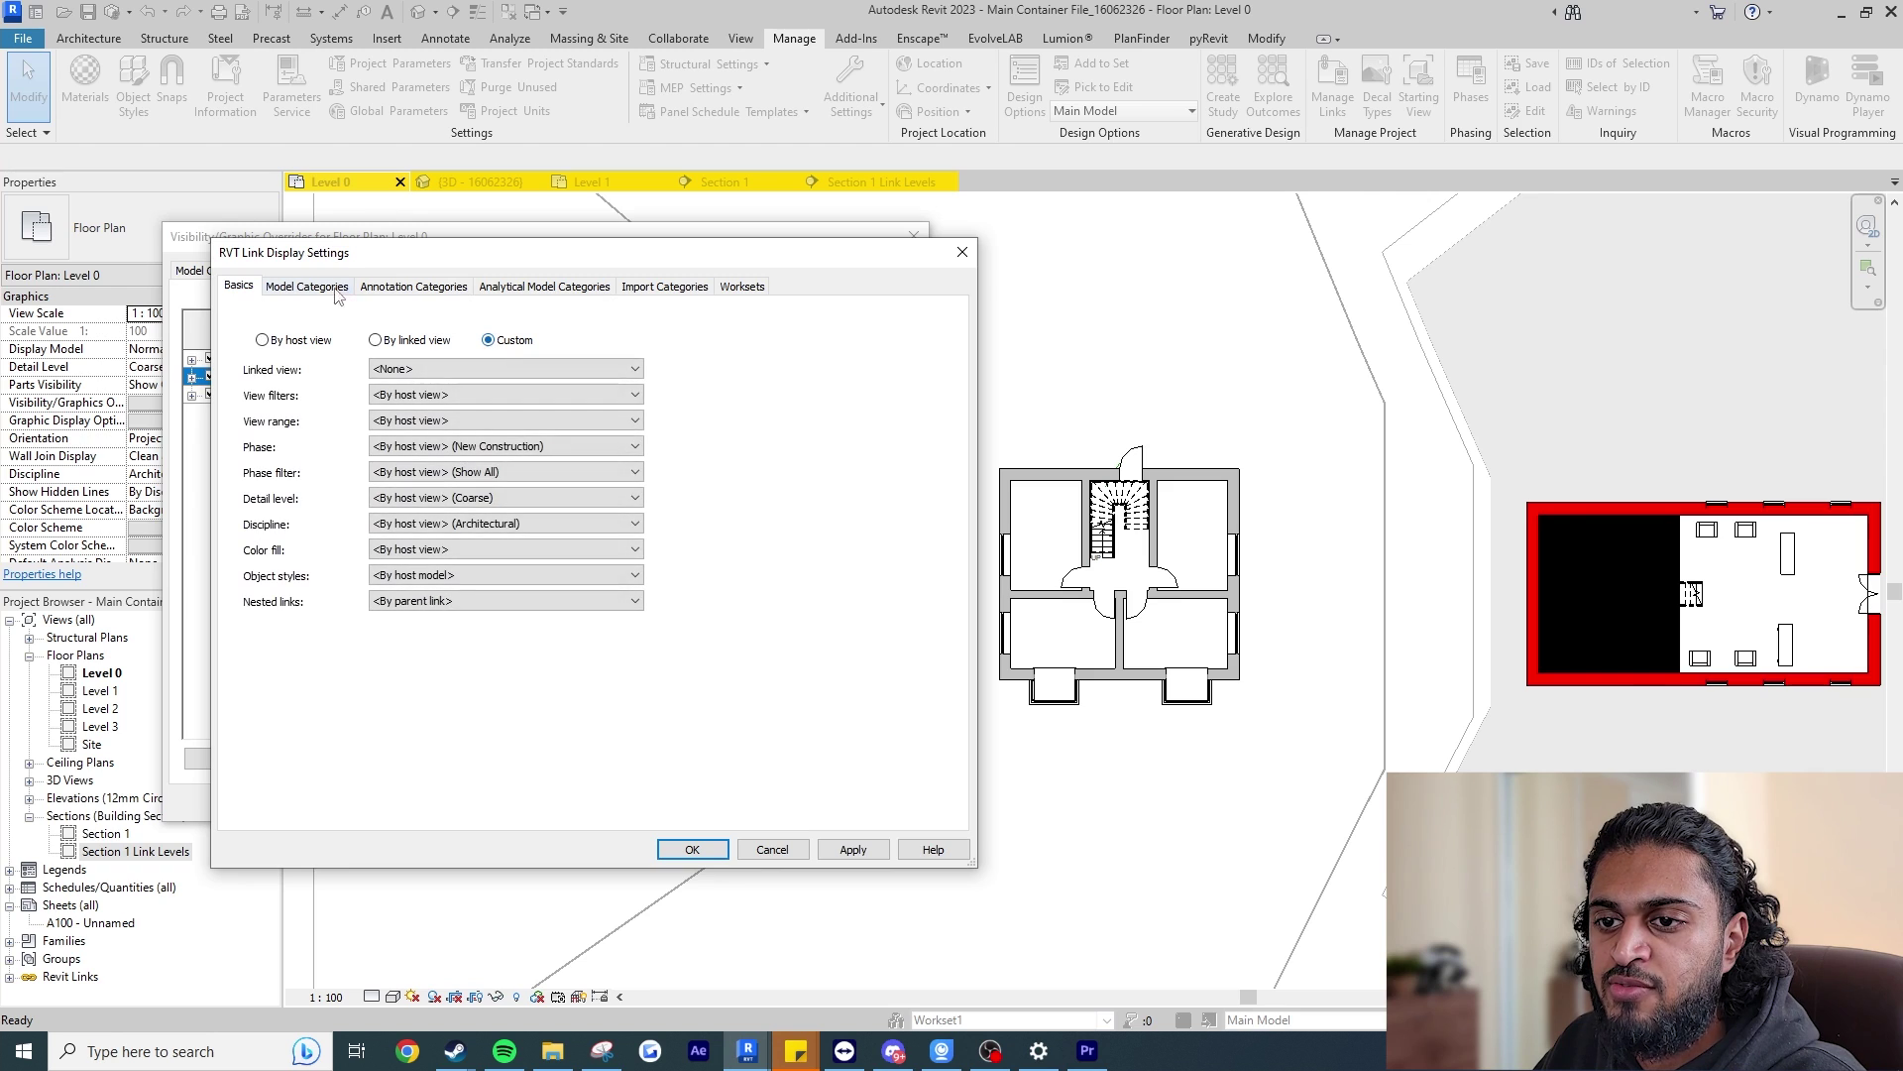
left_click(308, 286)
left_click(239, 286)
Set LinkB's linked view to Floor Plan: Level 0 and its view range to <By linked view>, and apply the overrides.
left_click(424, 370)
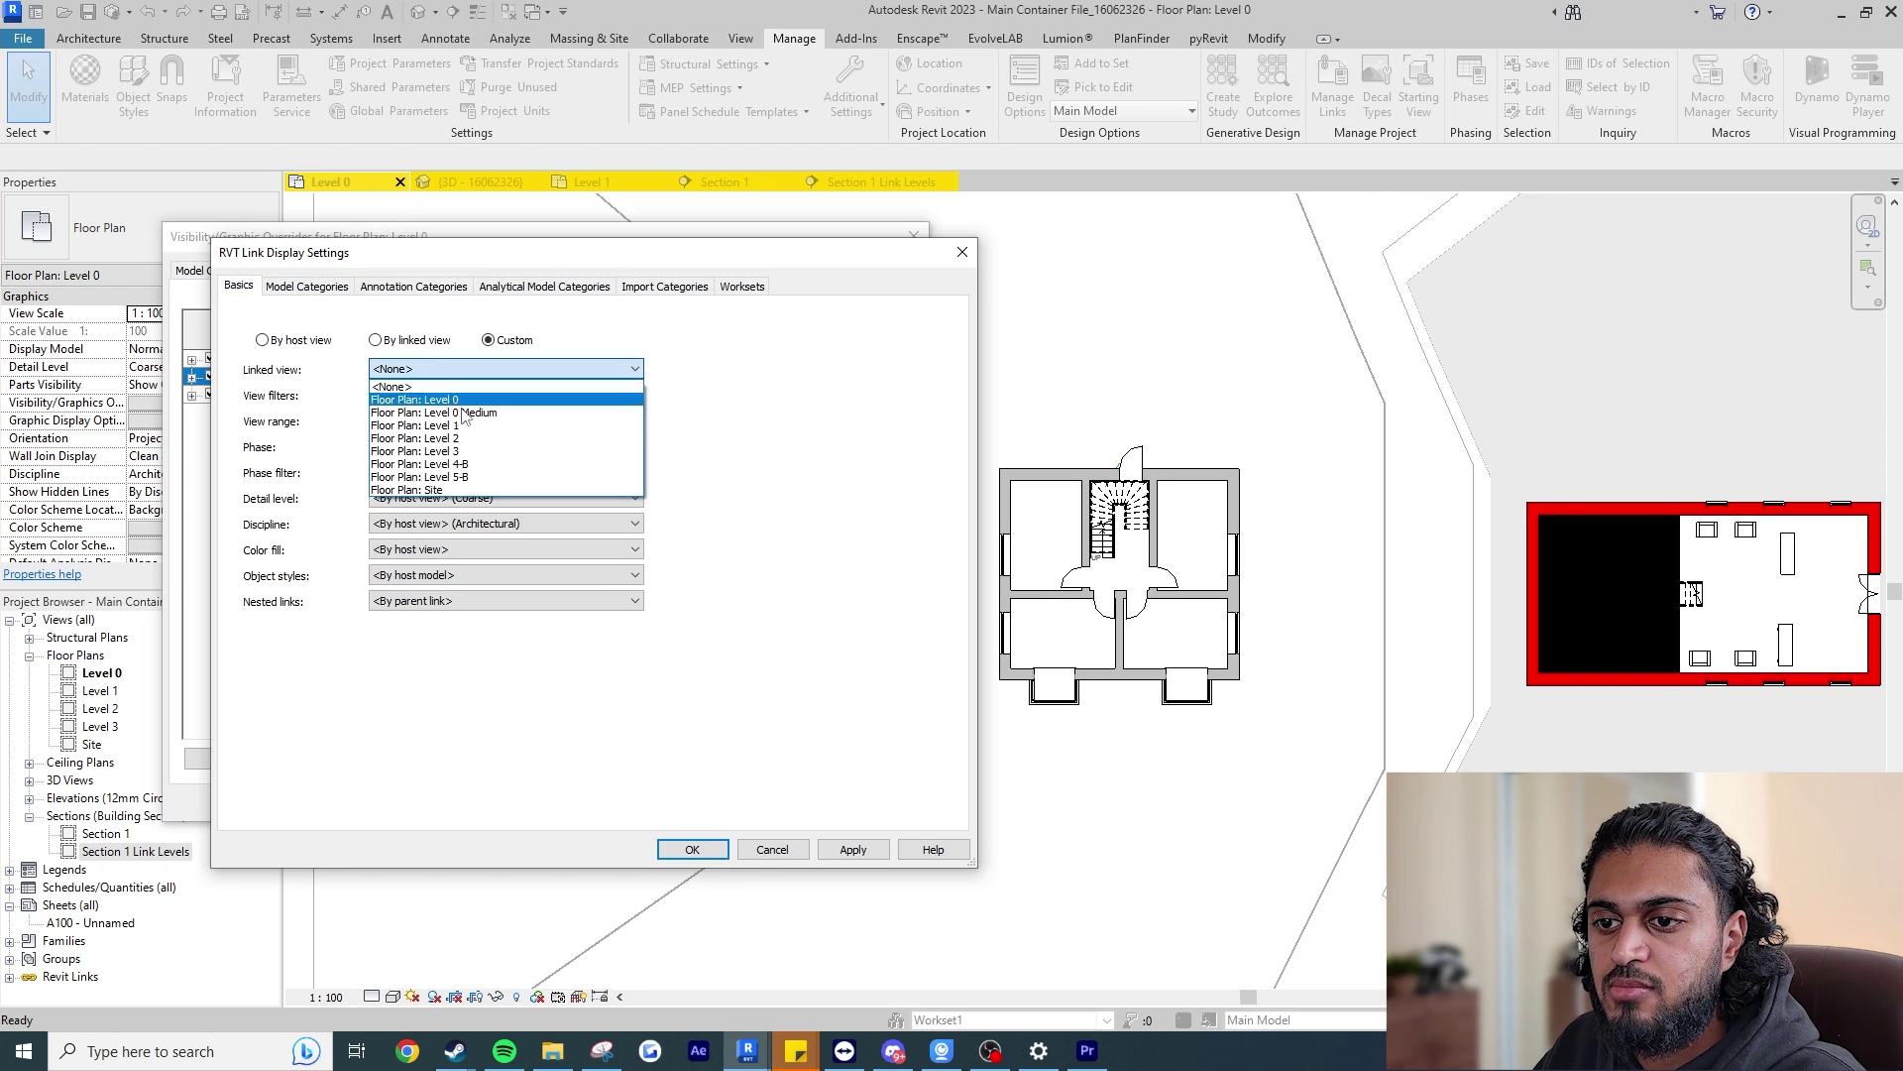
left_click(470, 401)
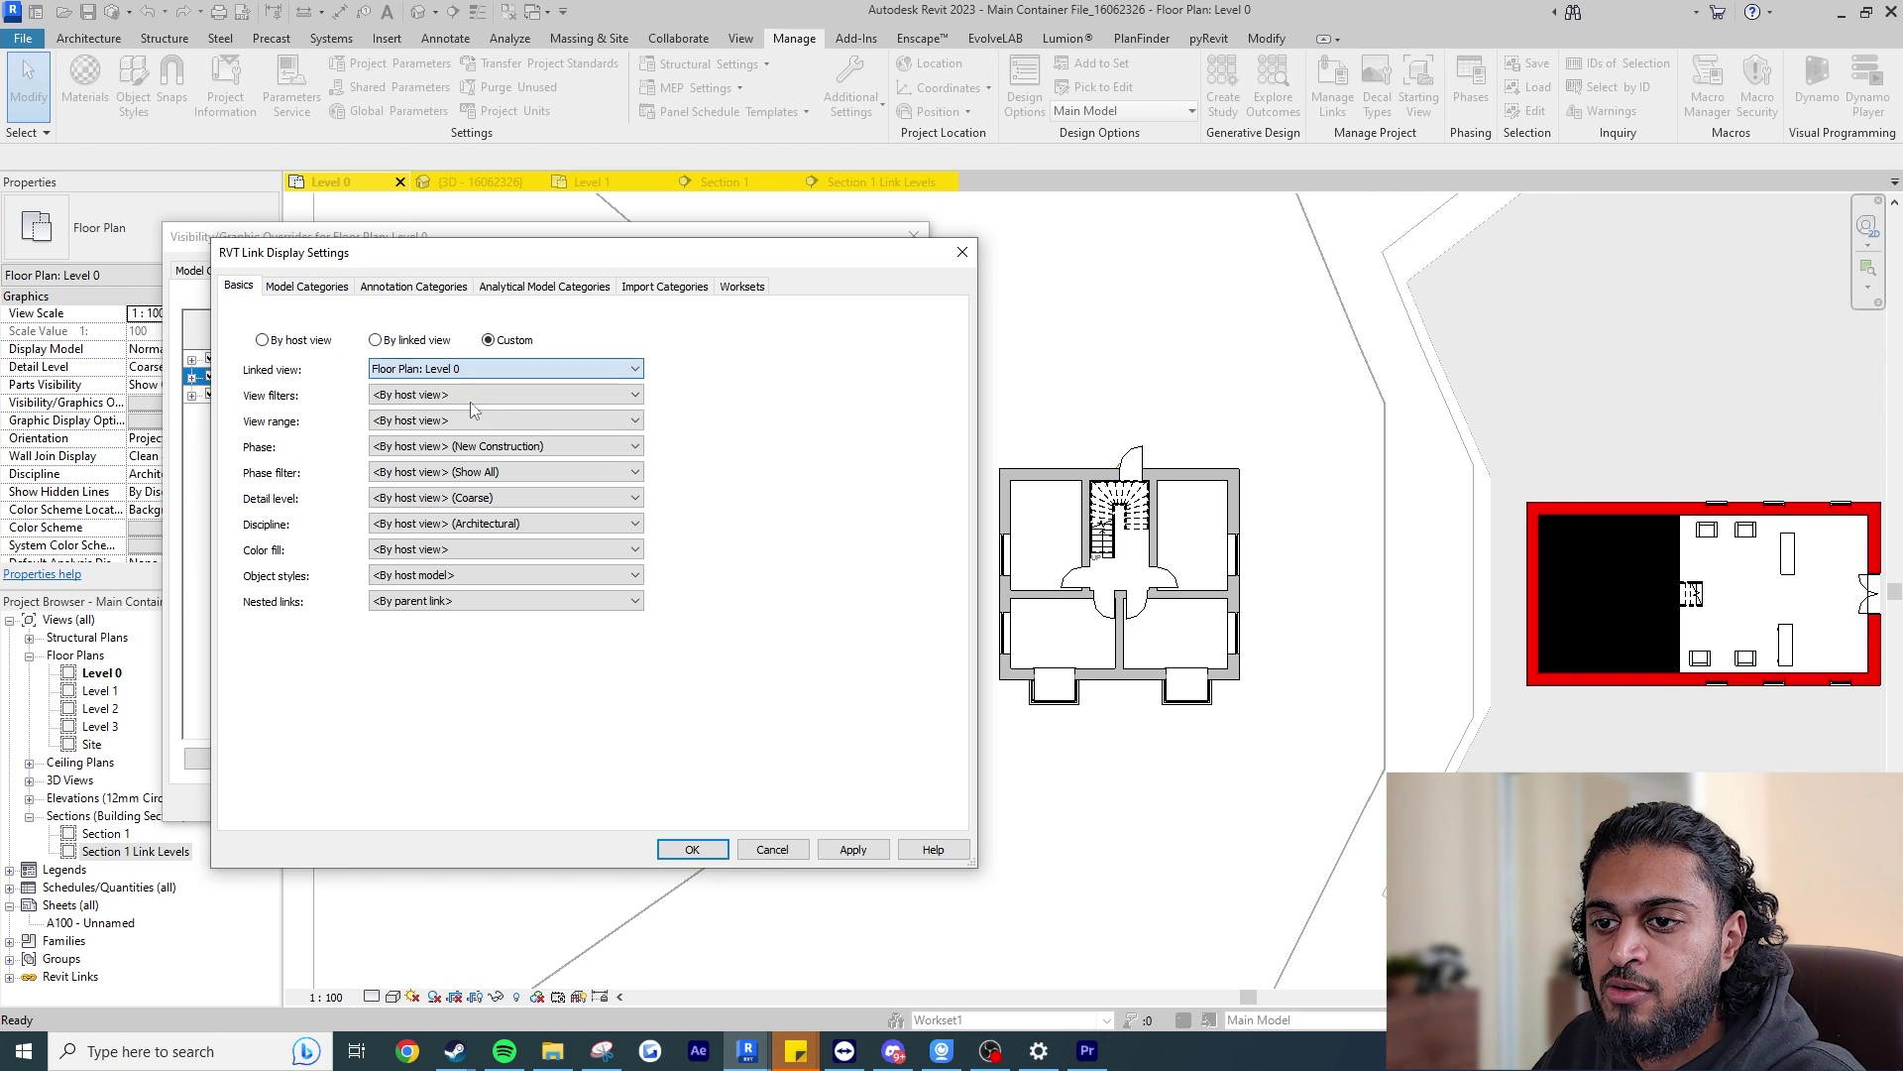
left_click(441, 421)
left_click(433, 453)
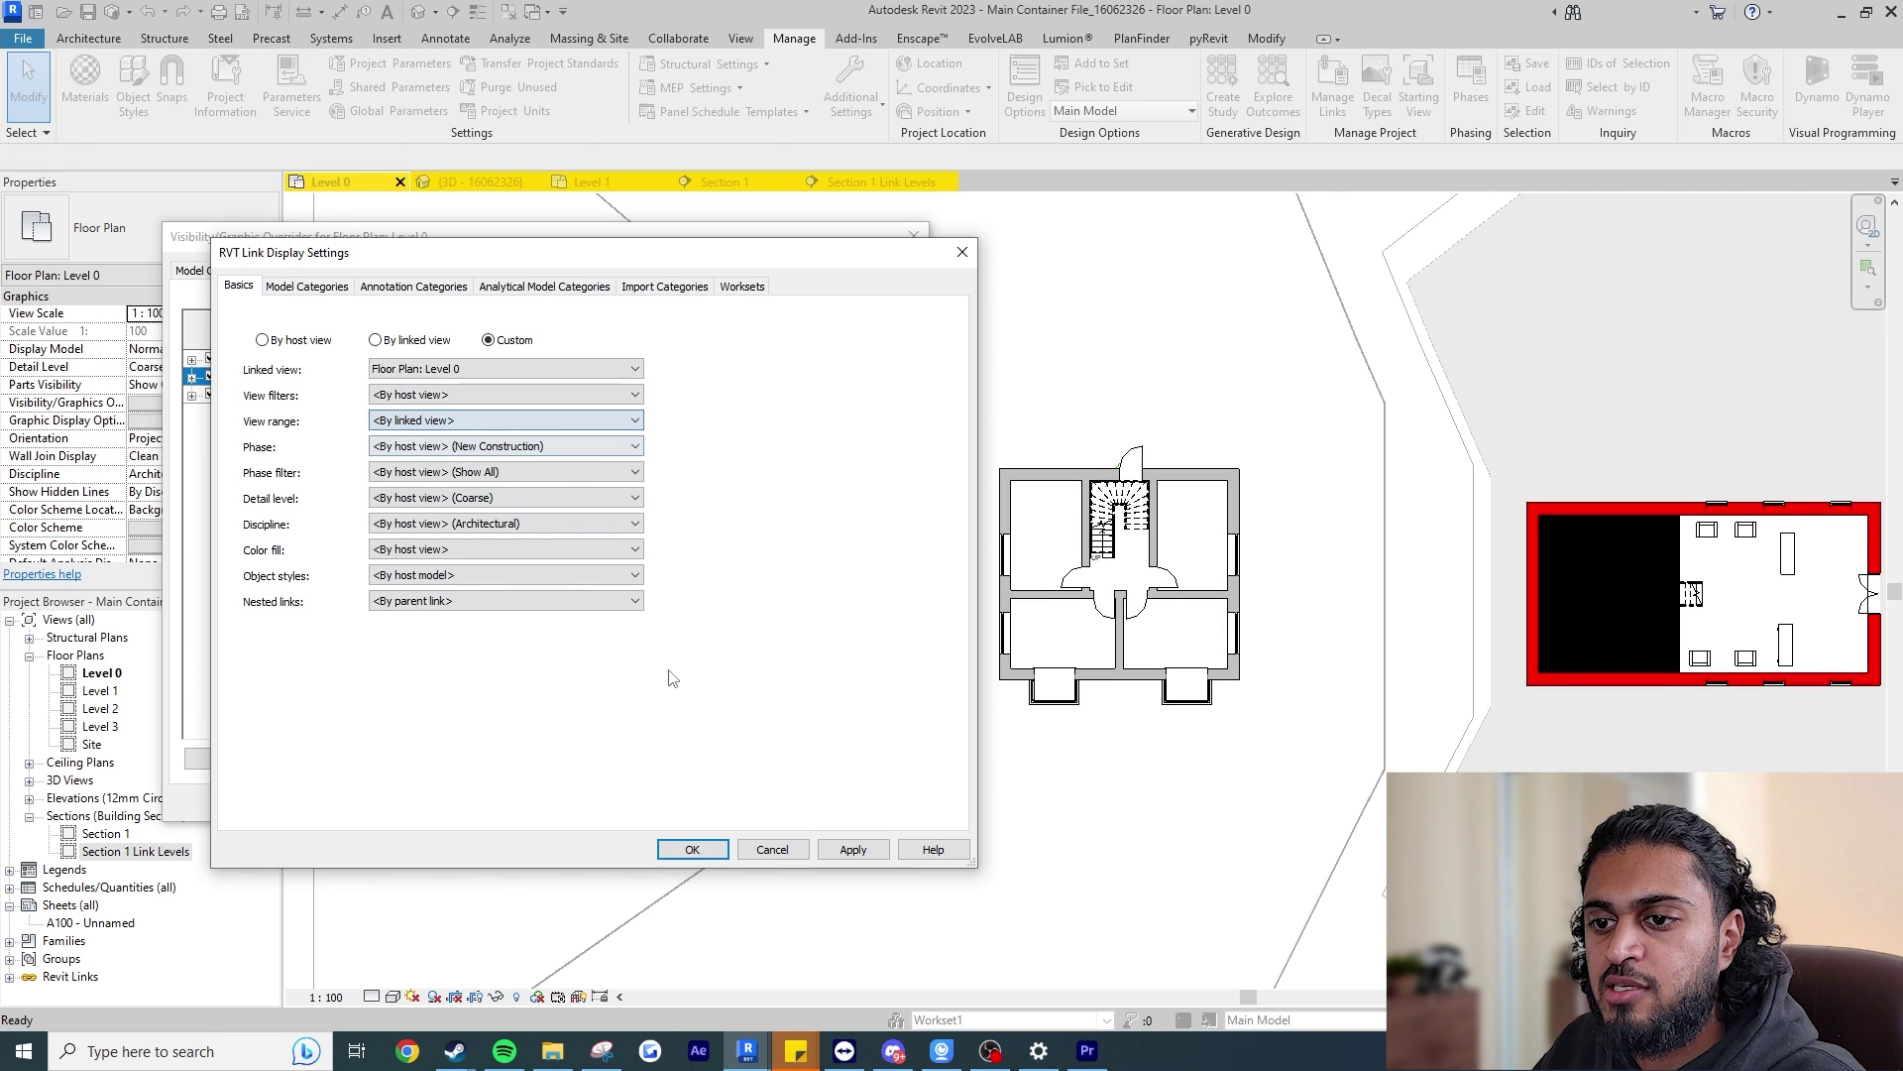
left_click(692, 850)
left_click(639, 789)
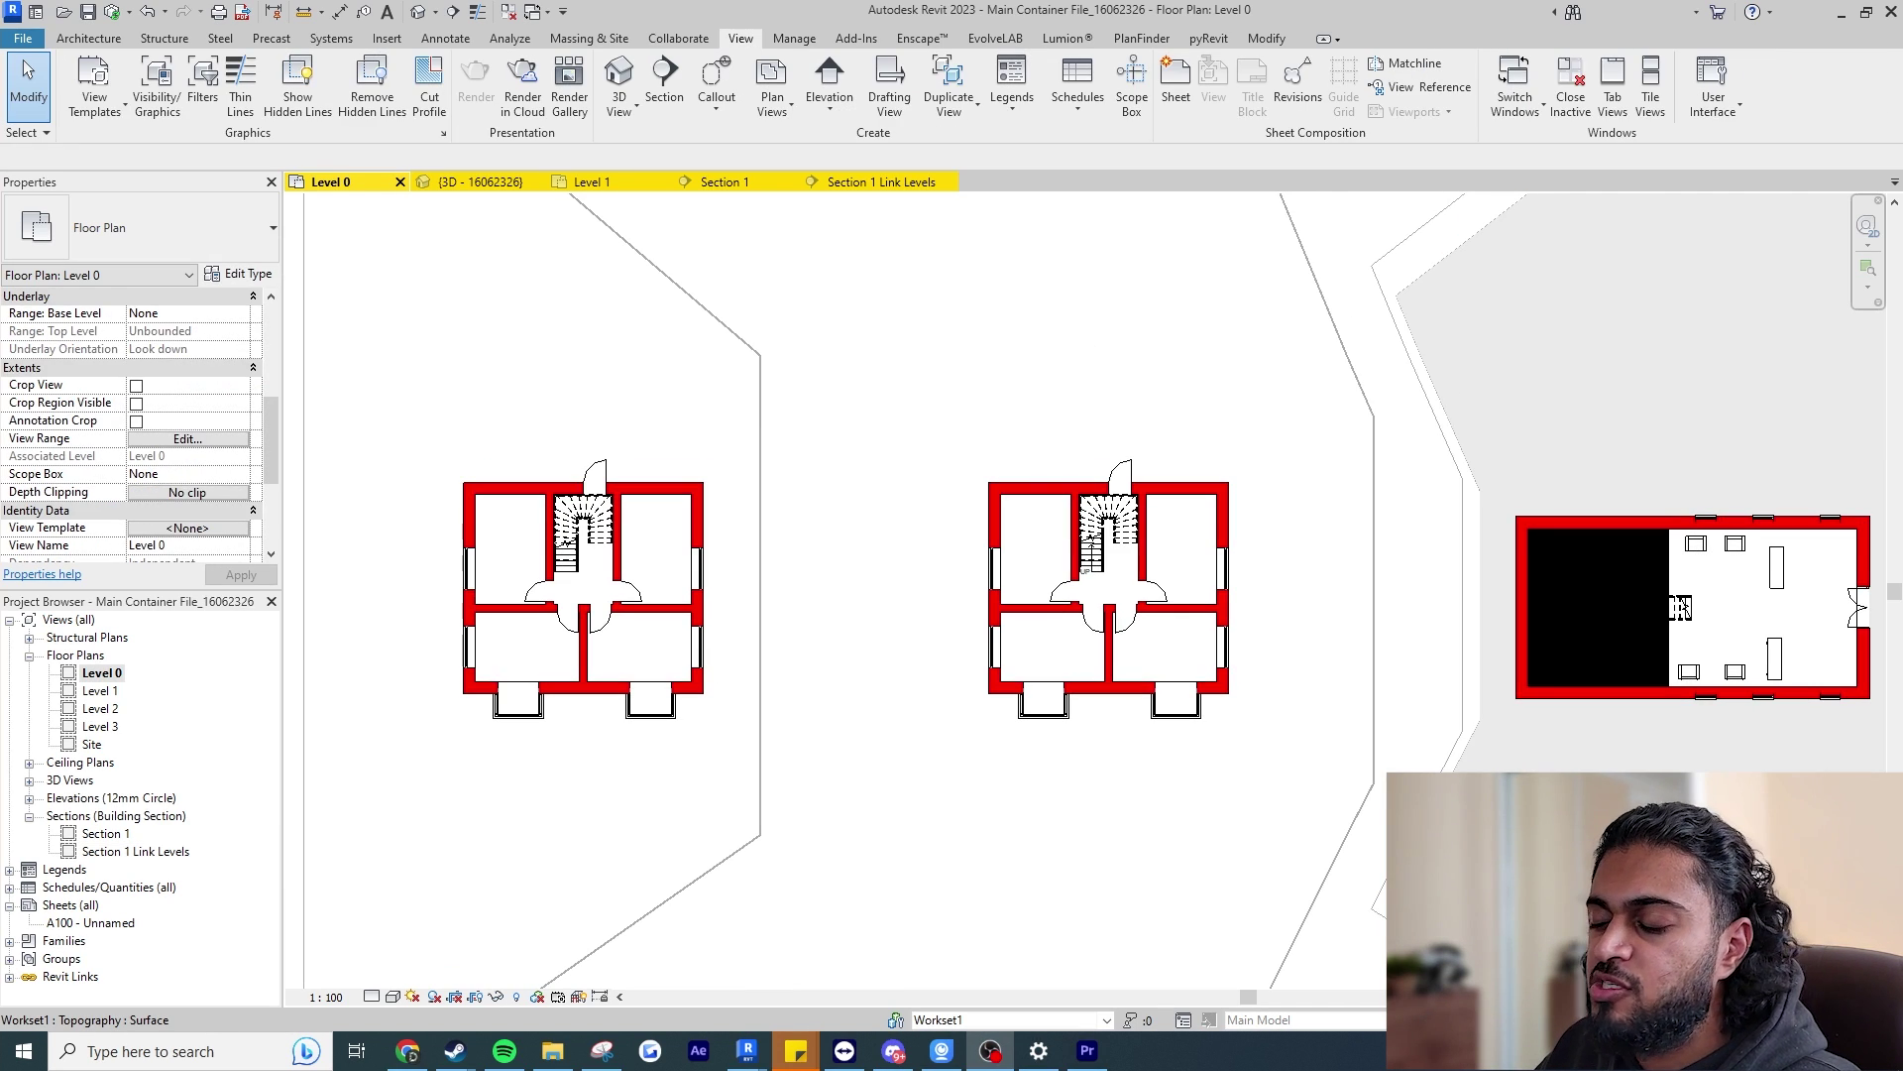
Open LinkC's display settings from the Level 0 plan's visibility overrides and switch them to Custom.
middle_click_drag(1723, 476, 1061, 426)
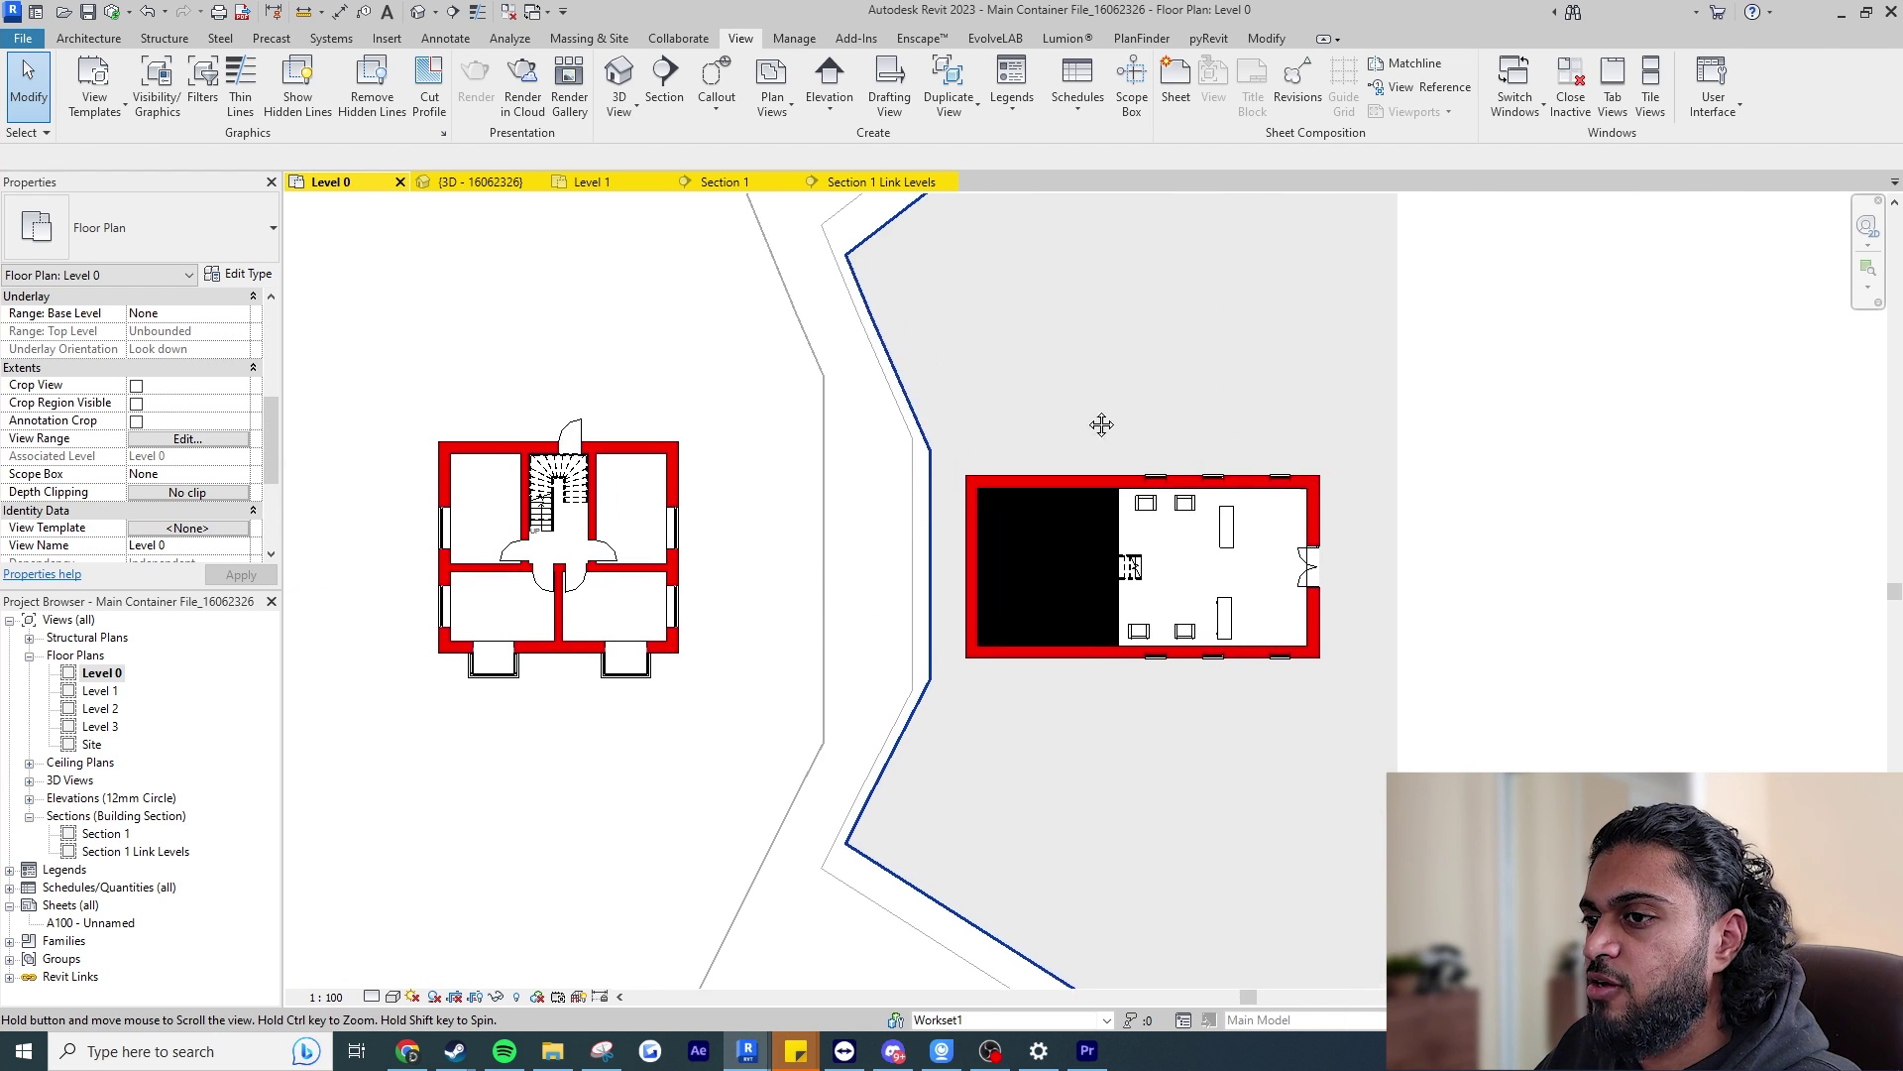
scroll(1061, 426, "up", 2)
key("v")
key("g")
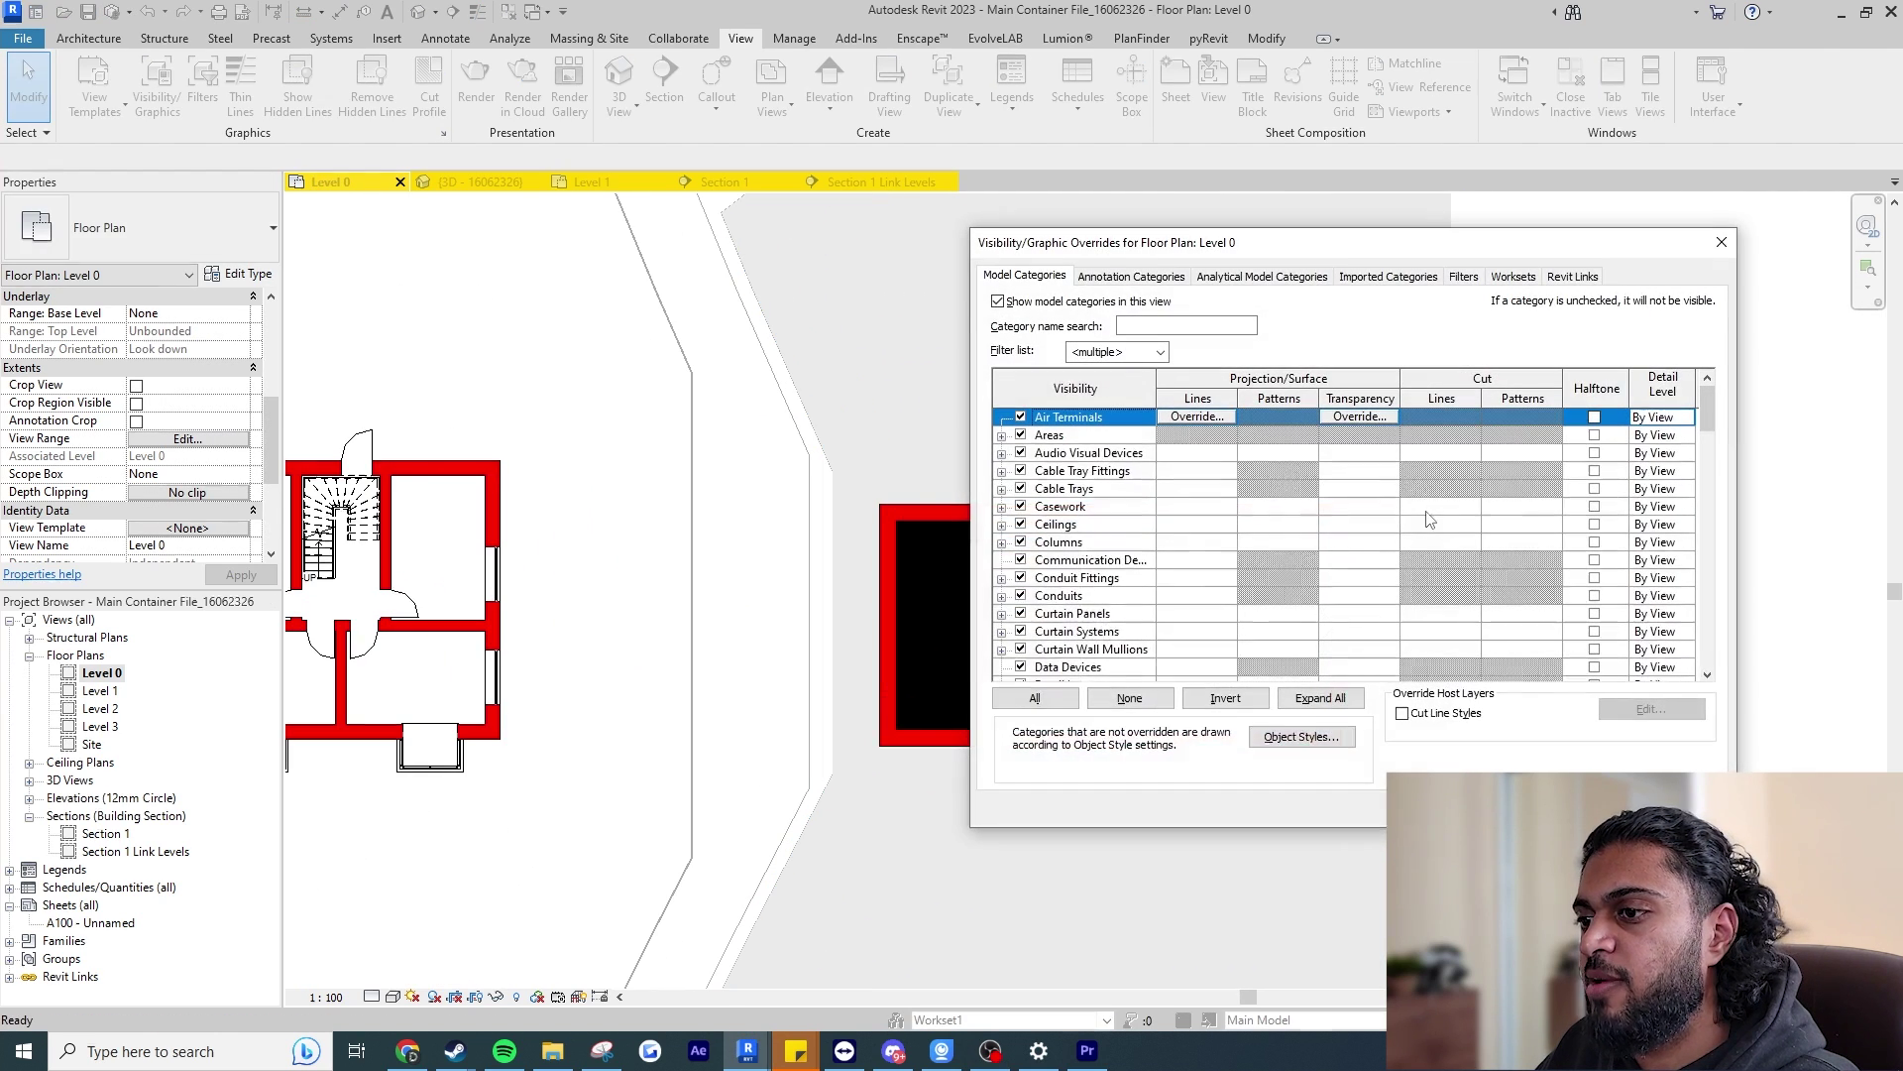
left_click(1591, 287)
left_click(1487, 399)
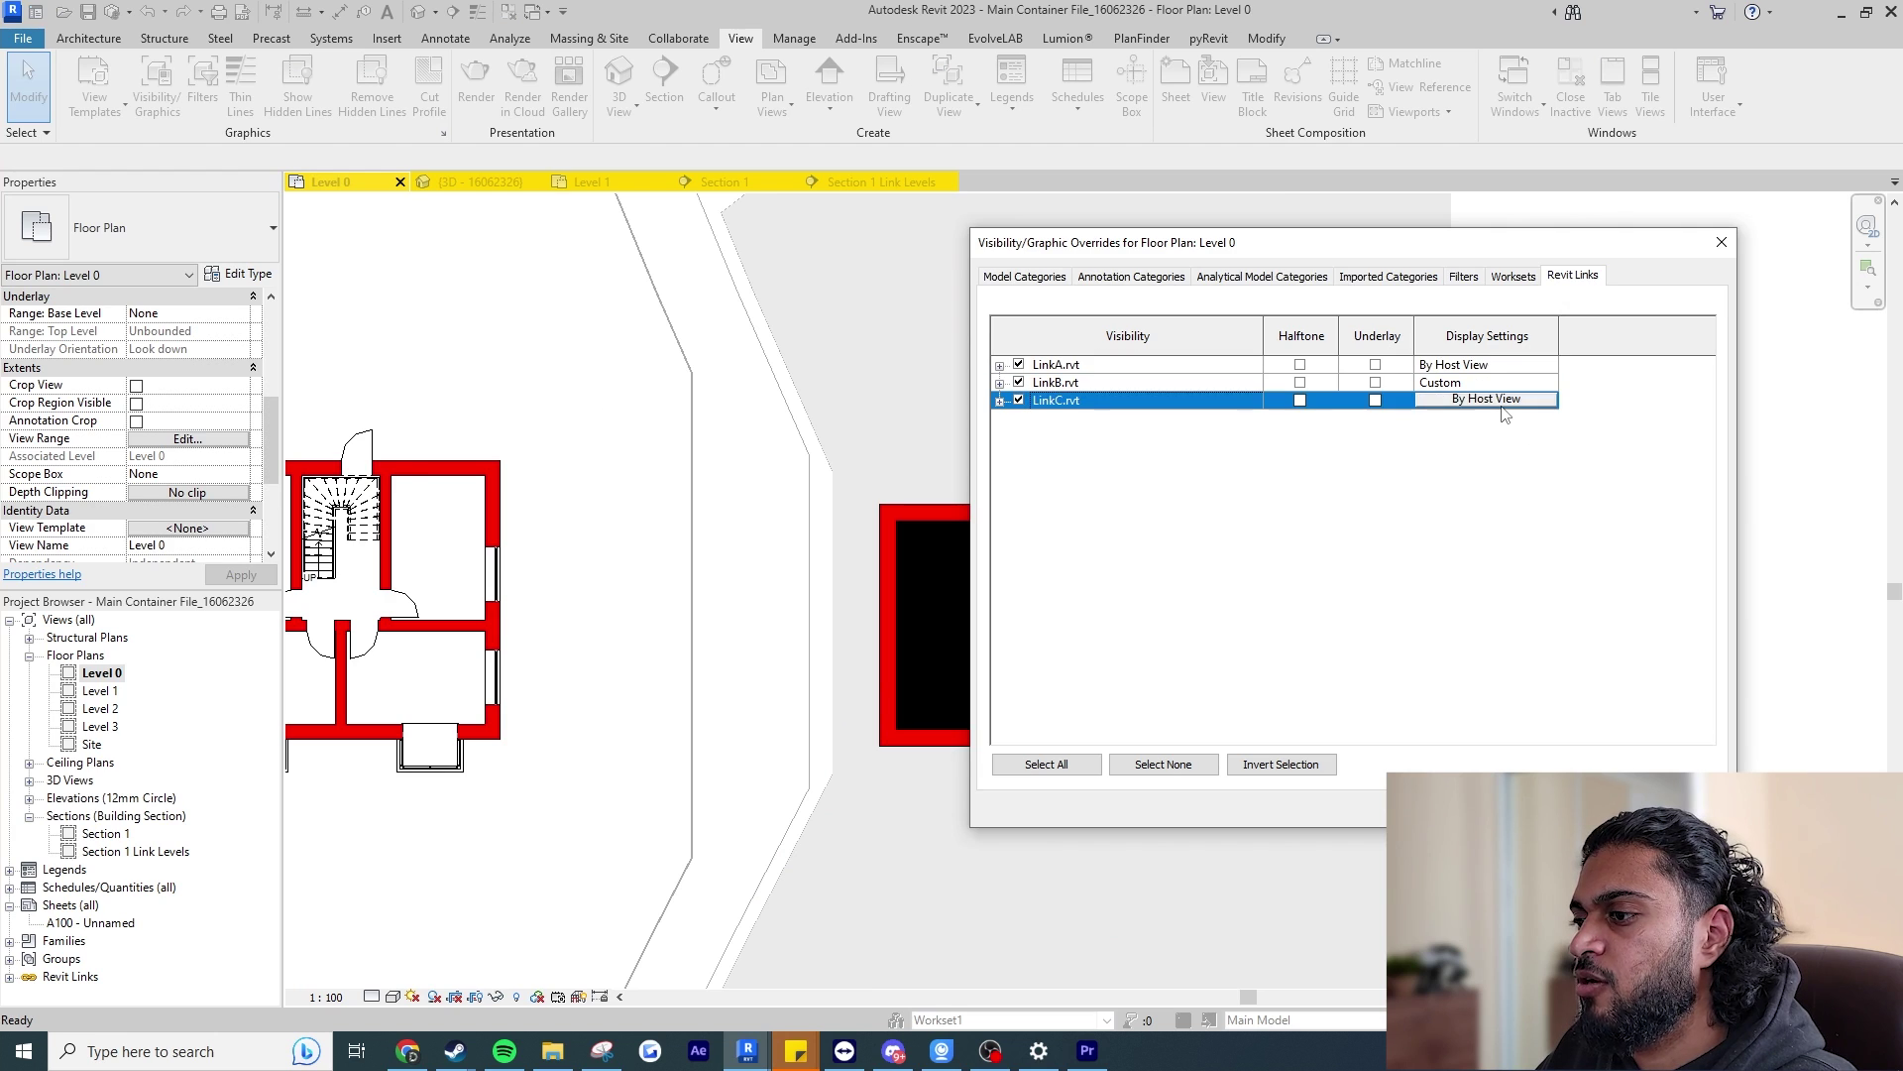
left_click(1487, 398)
left_click(488, 340)
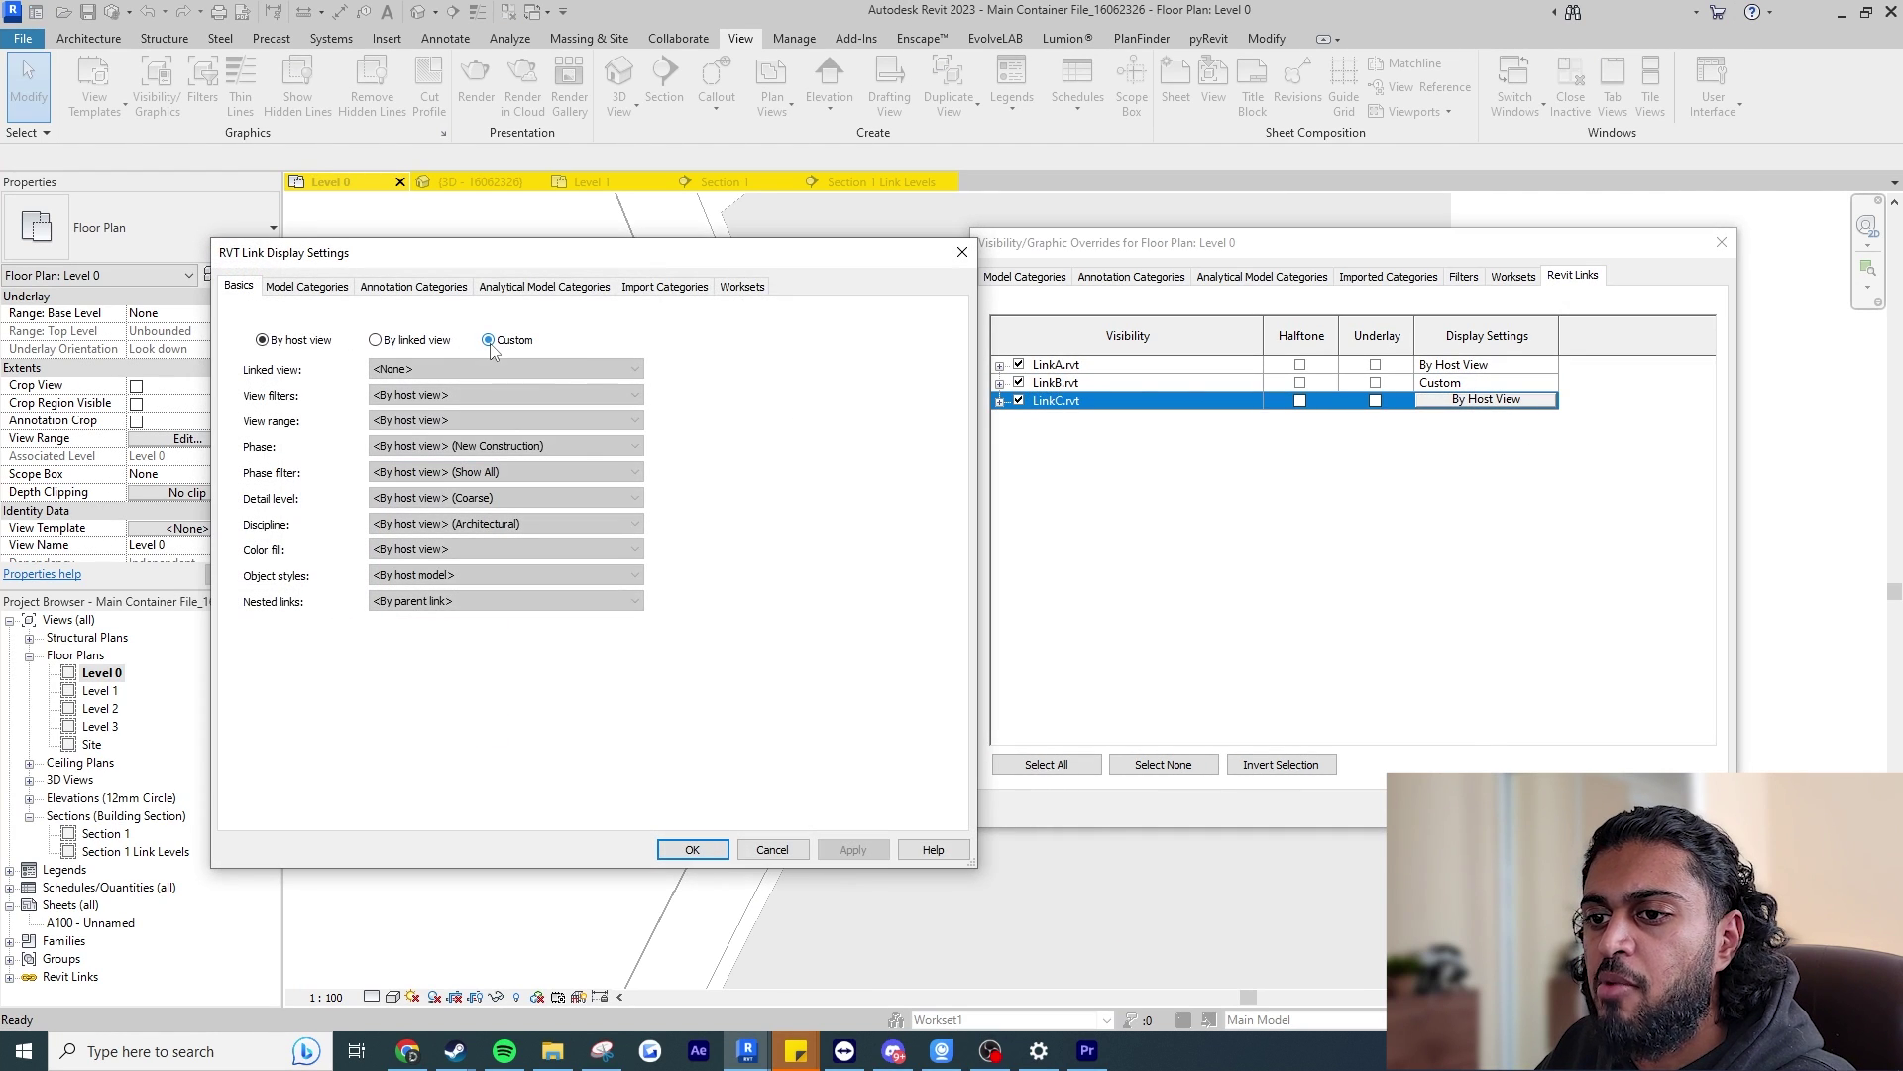
Set LinkC's linked view to Floor Plan: Level 0 and its view range to <By linked view>, and apply the overrides.
left_click(485, 369)
left_click(479, 412)
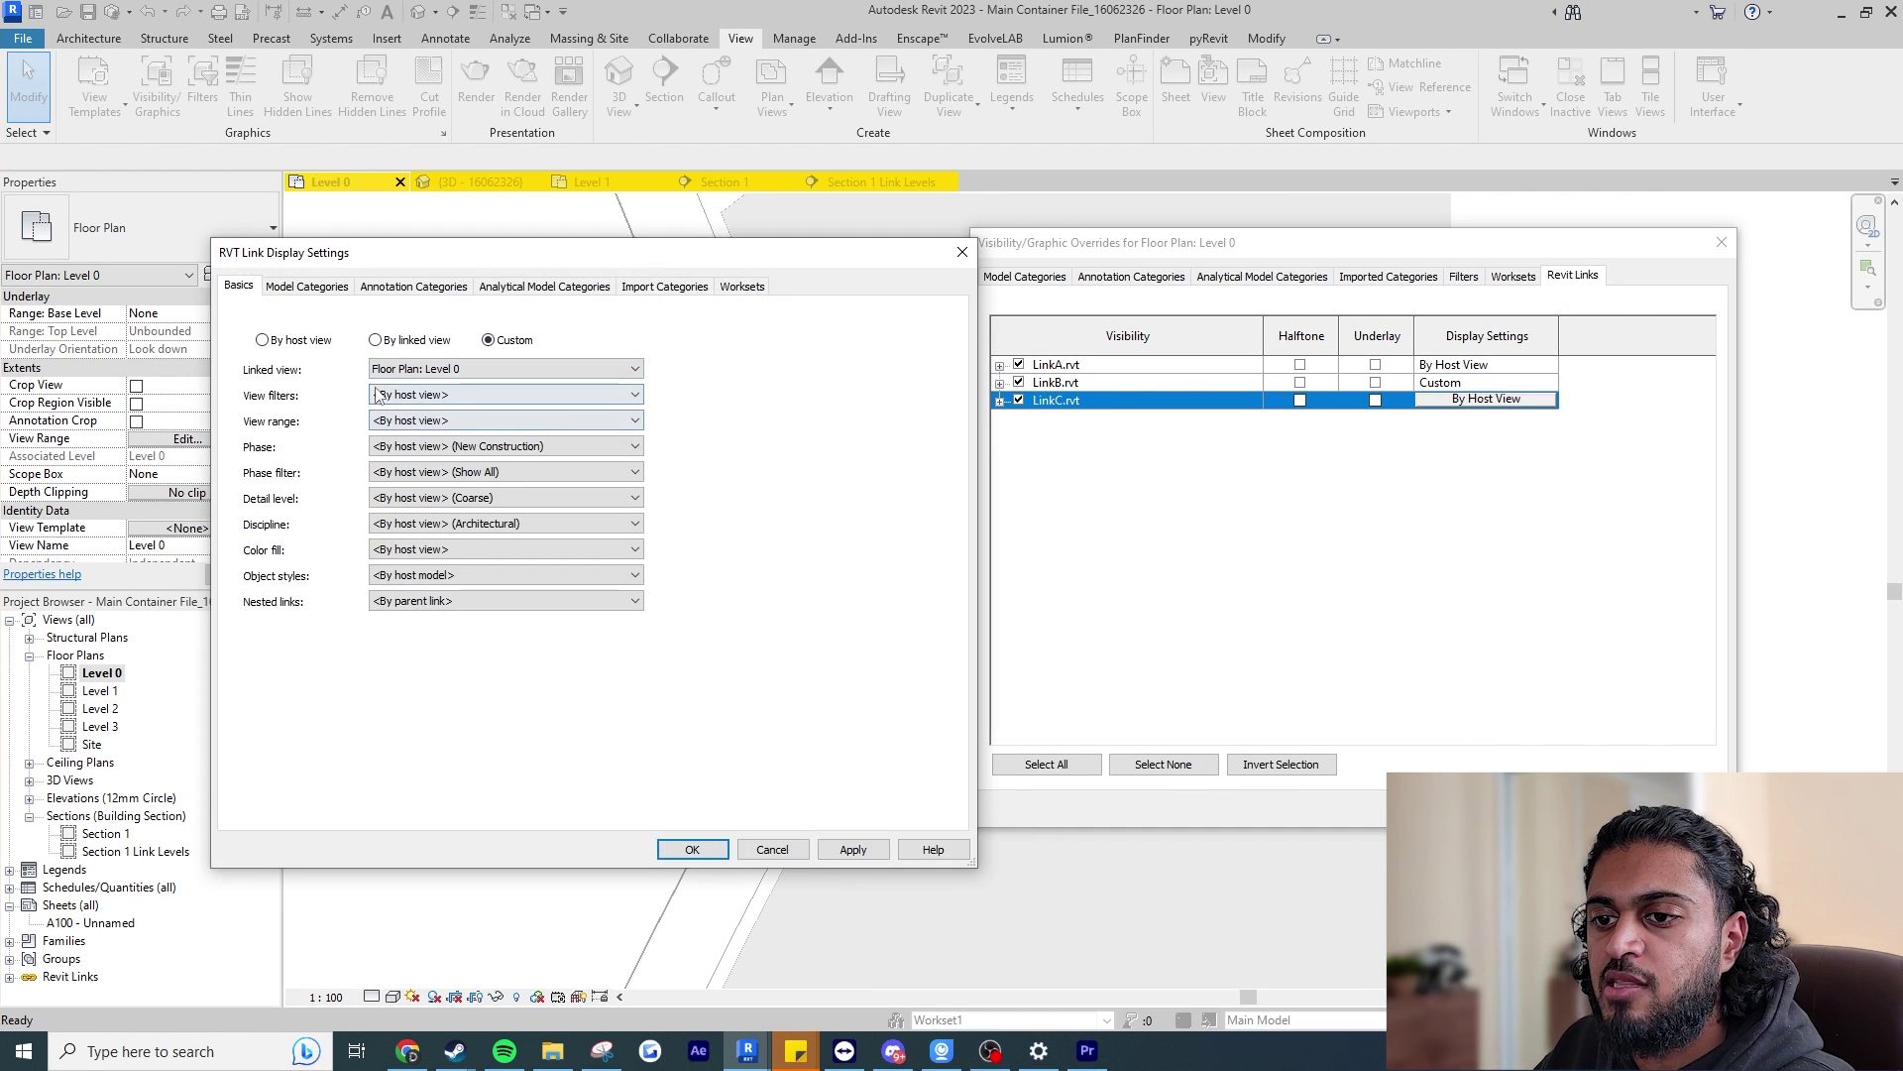
left_click(506, 420)
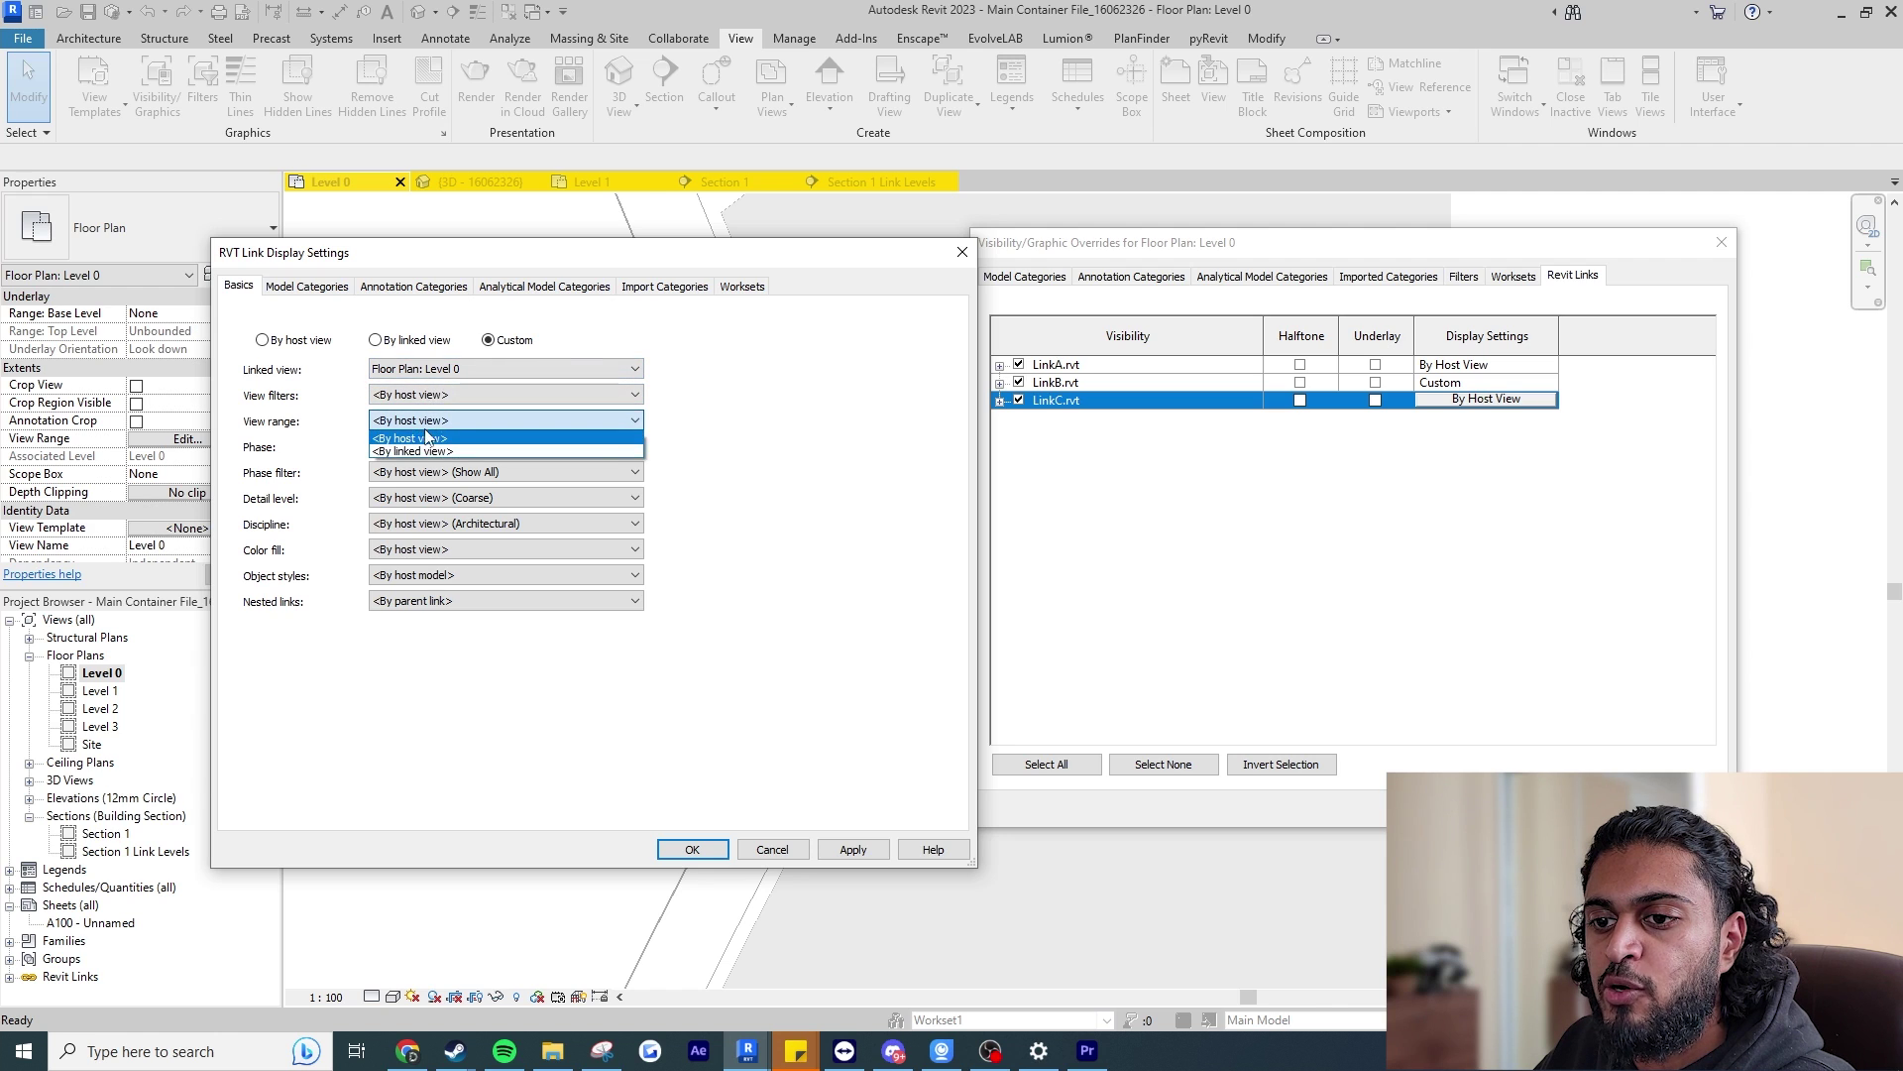
left_click(447, 446)
left_click(692, 849)
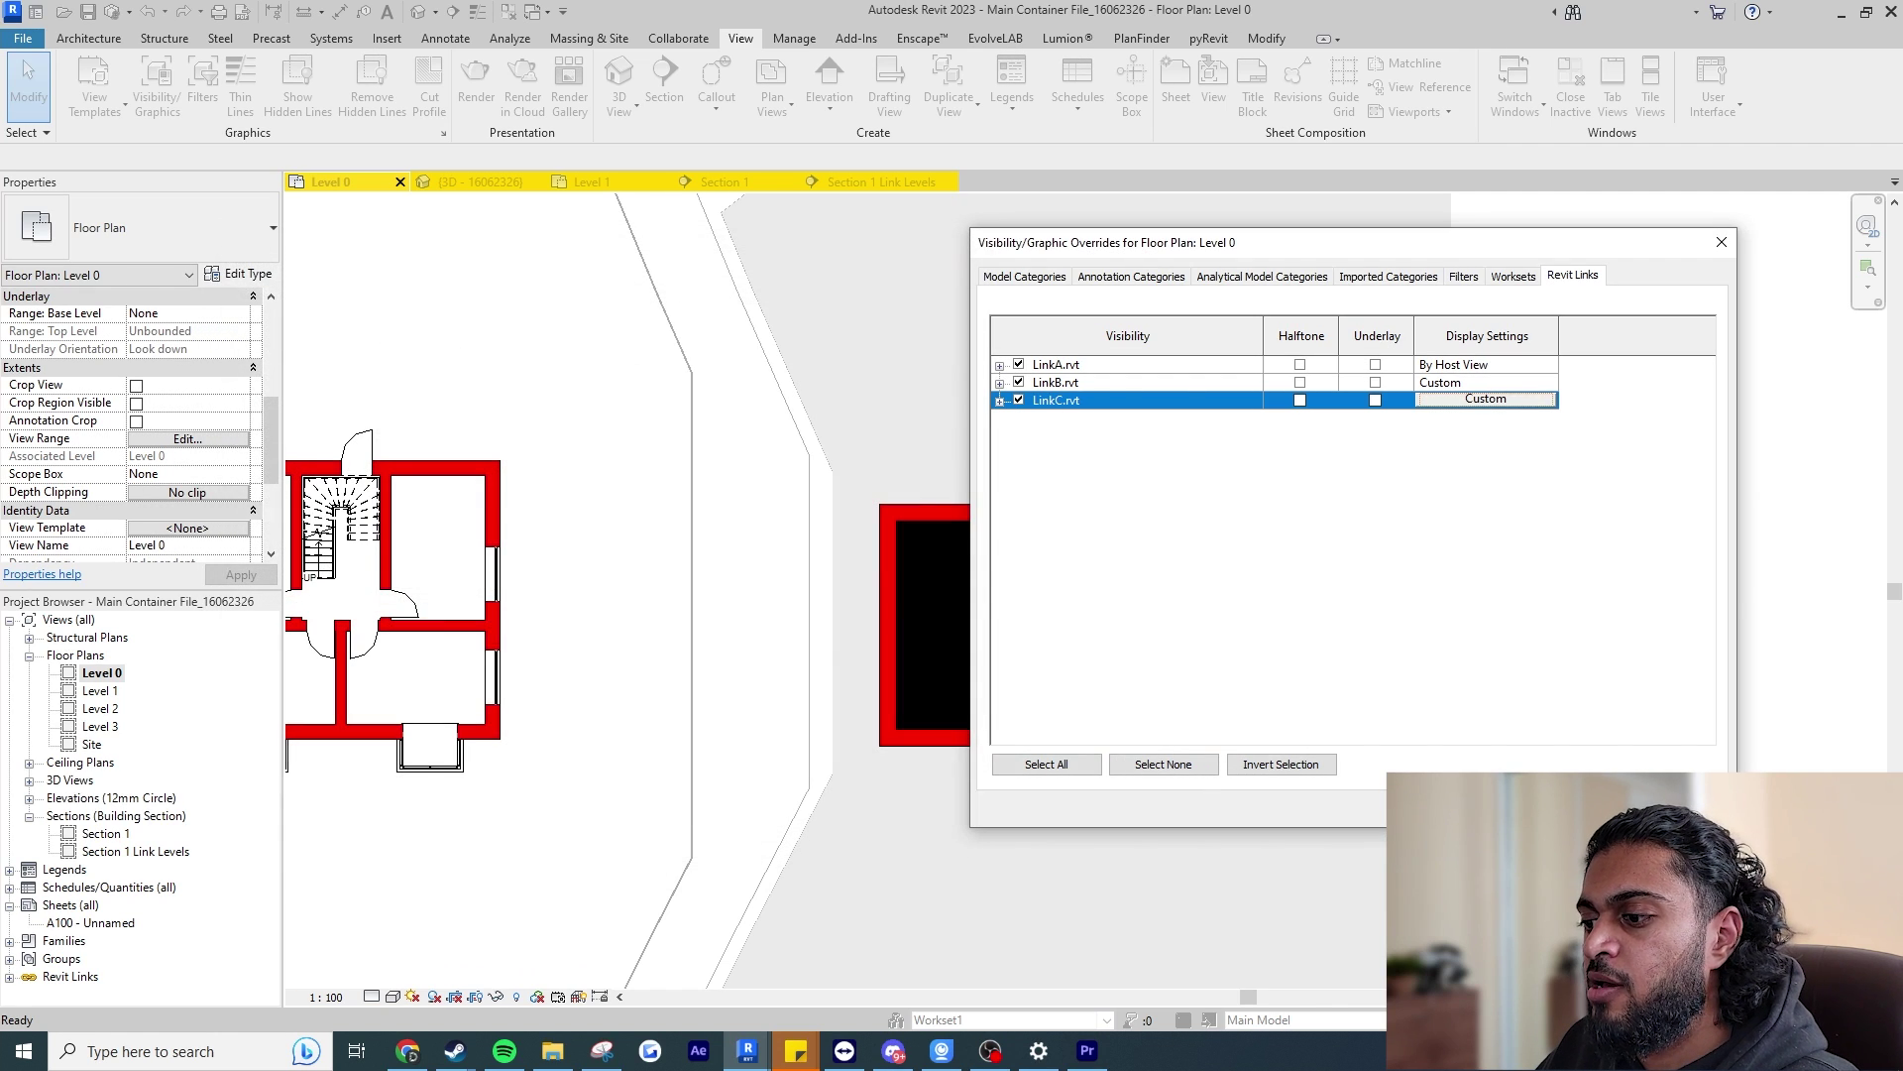
left_click(1442, 808)
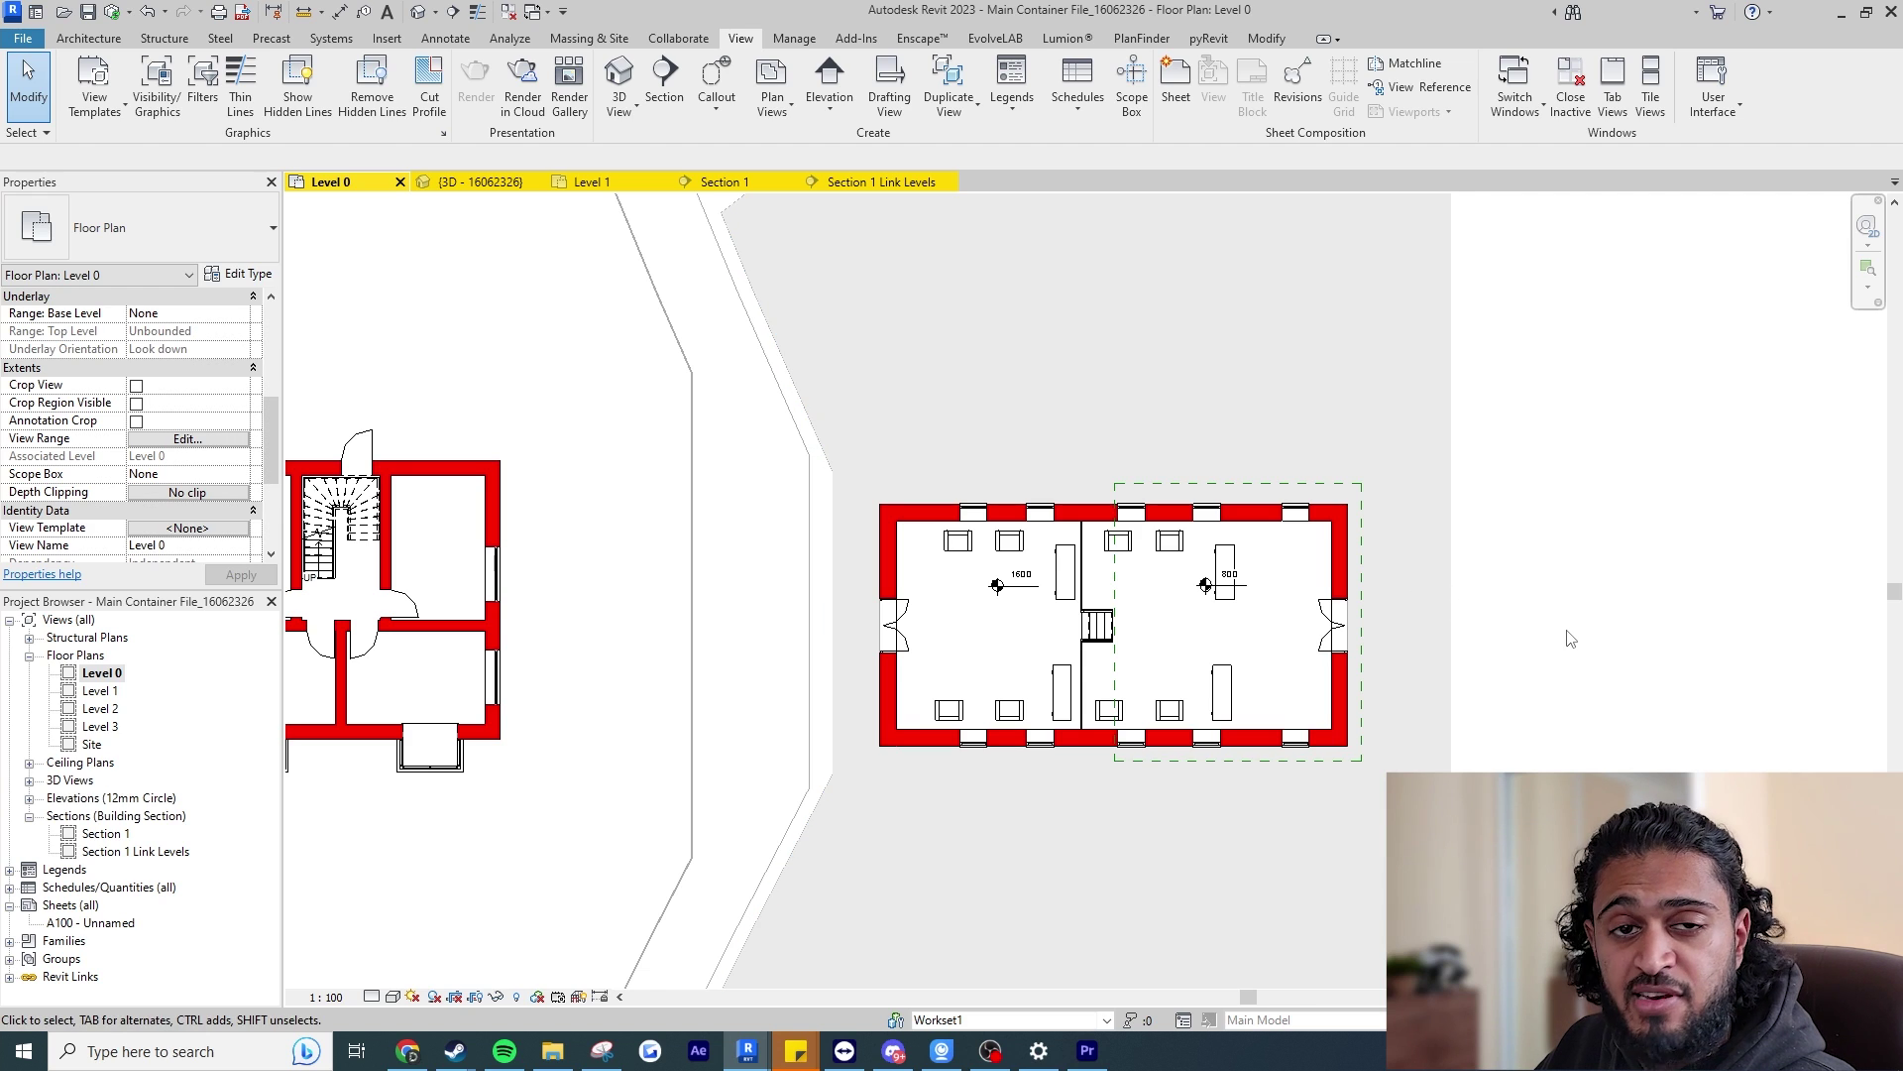
Examine the two spot elevations shown inside the LinkC building in the host Level 0 plan.
scroll(1526, 621, "up", 3)
middle_click_drag(1258, 635, 1613, 630)
key("Tab")
left_click(987, 563)
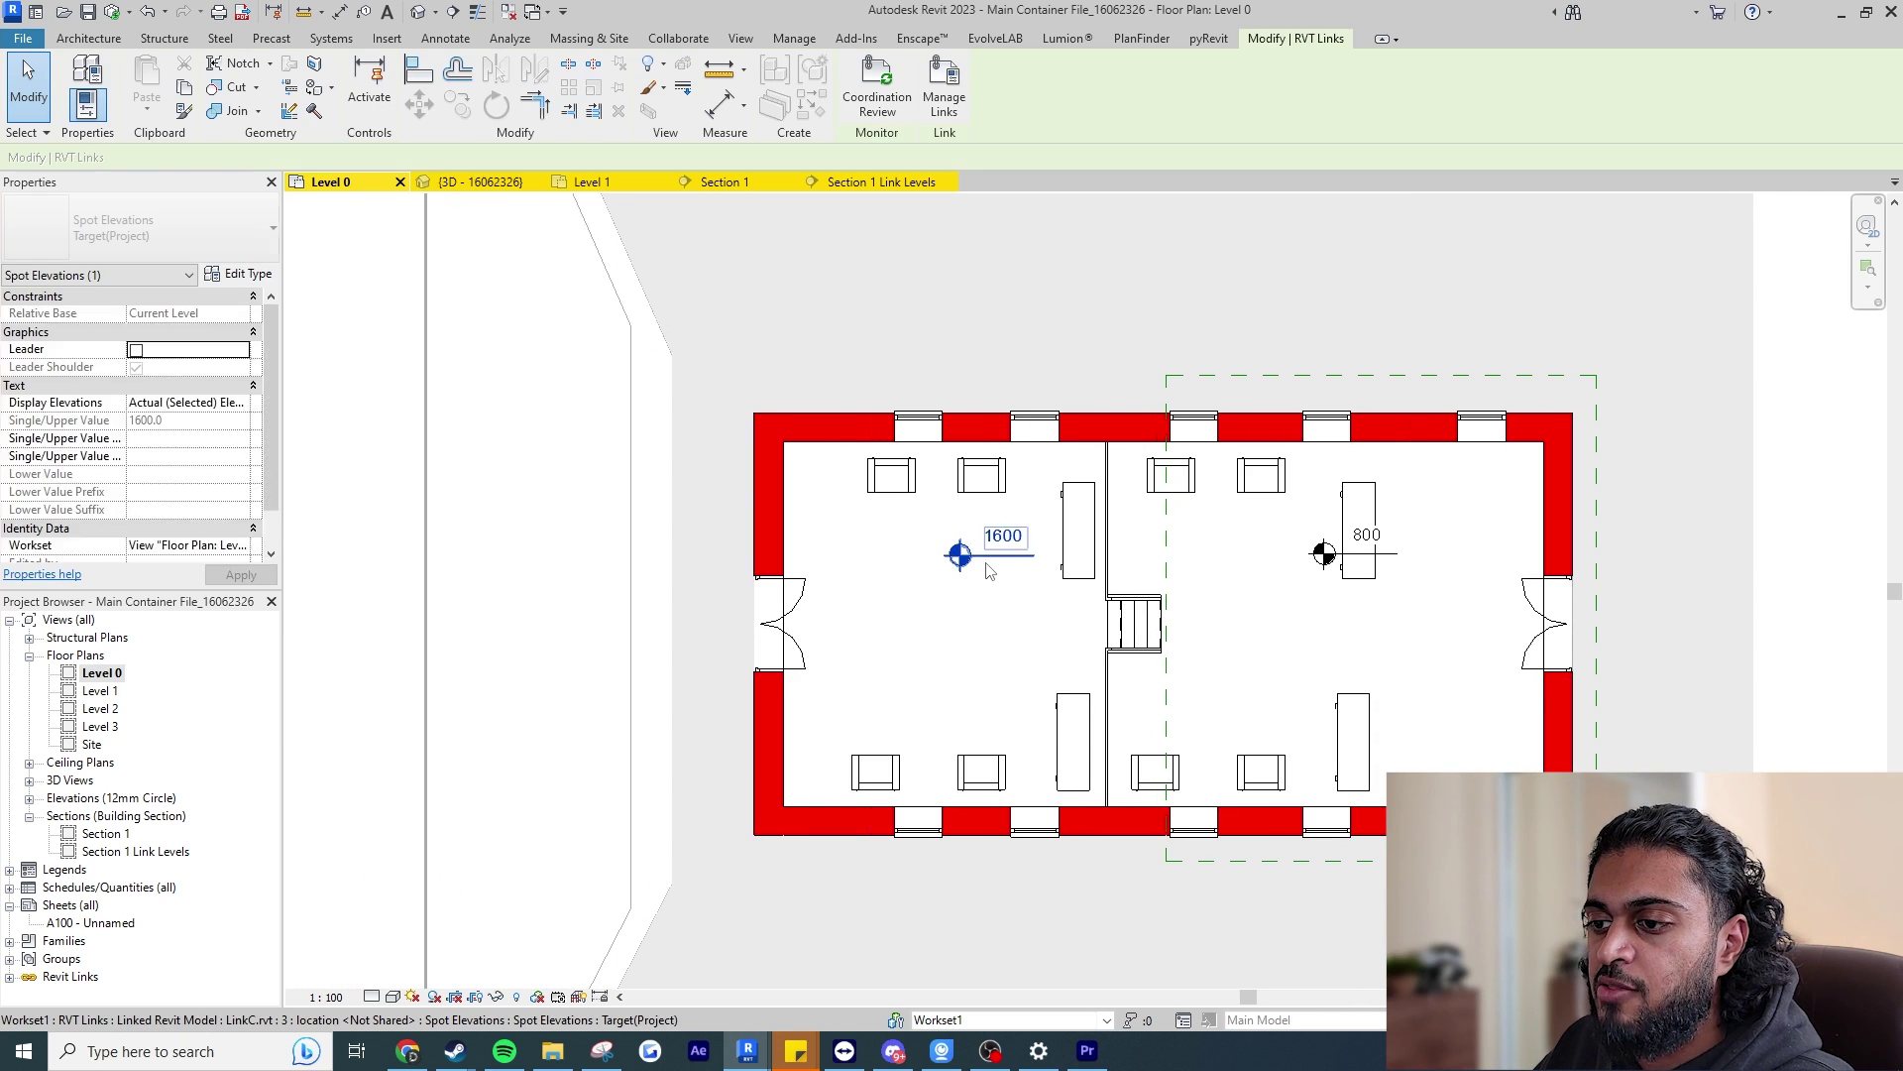
left_click(1329, 557)
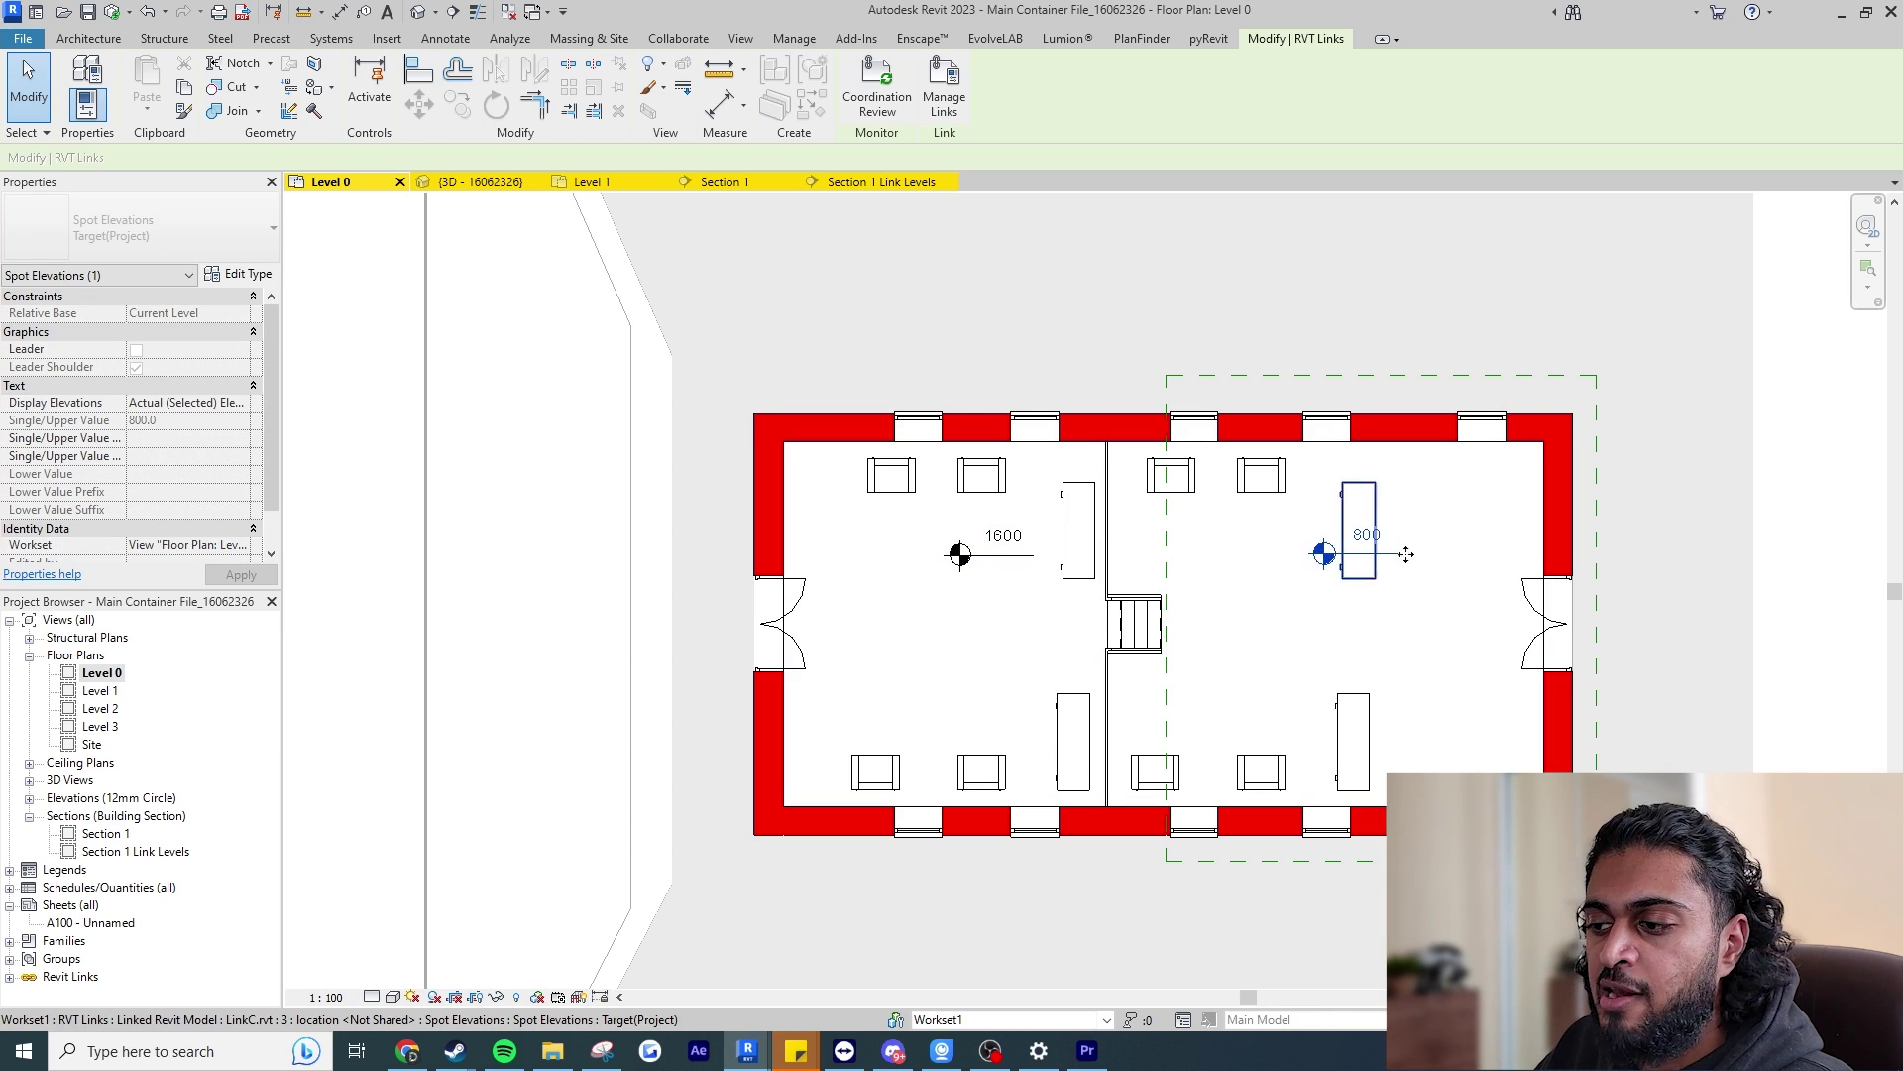
key("Escape")
Switch to the LinkC model's Revit window and check the matching spot elevations in its Level 0 plan.
mouse_move(747, 1059)
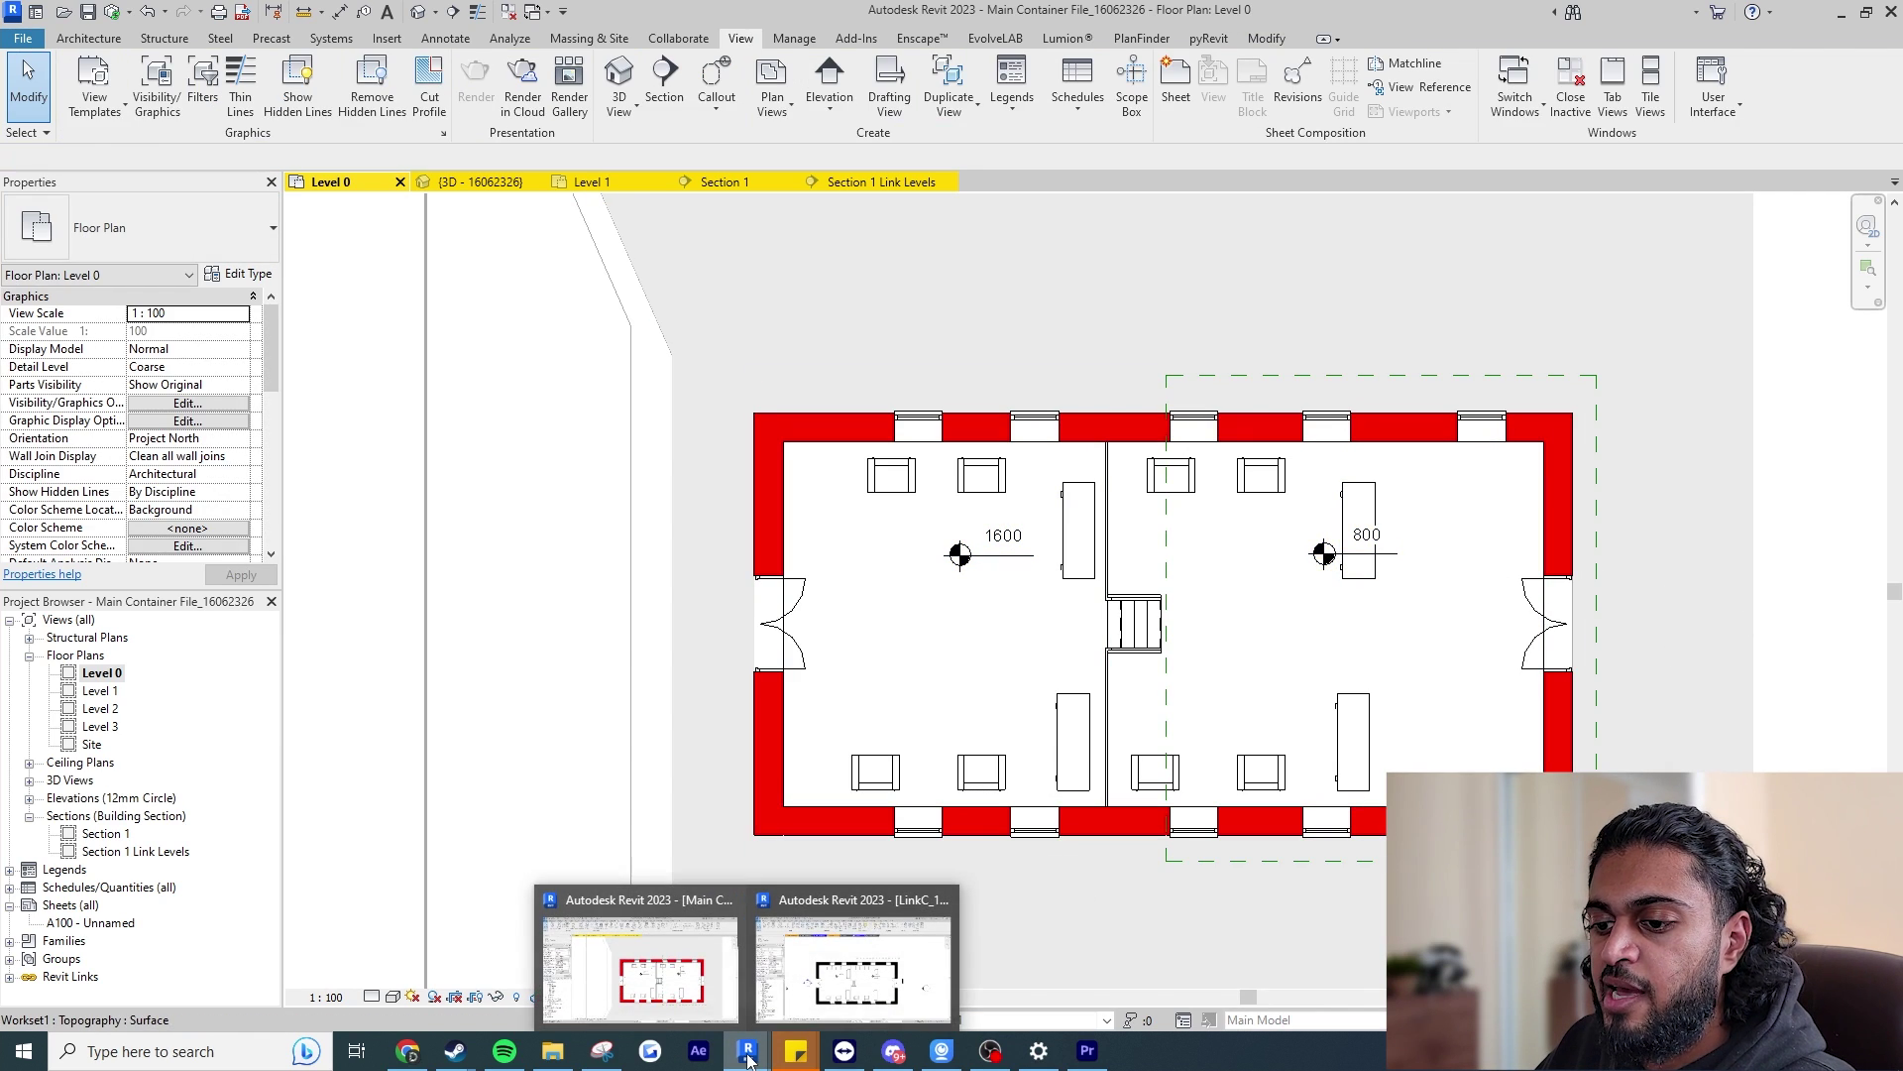
left_click(853, 957)
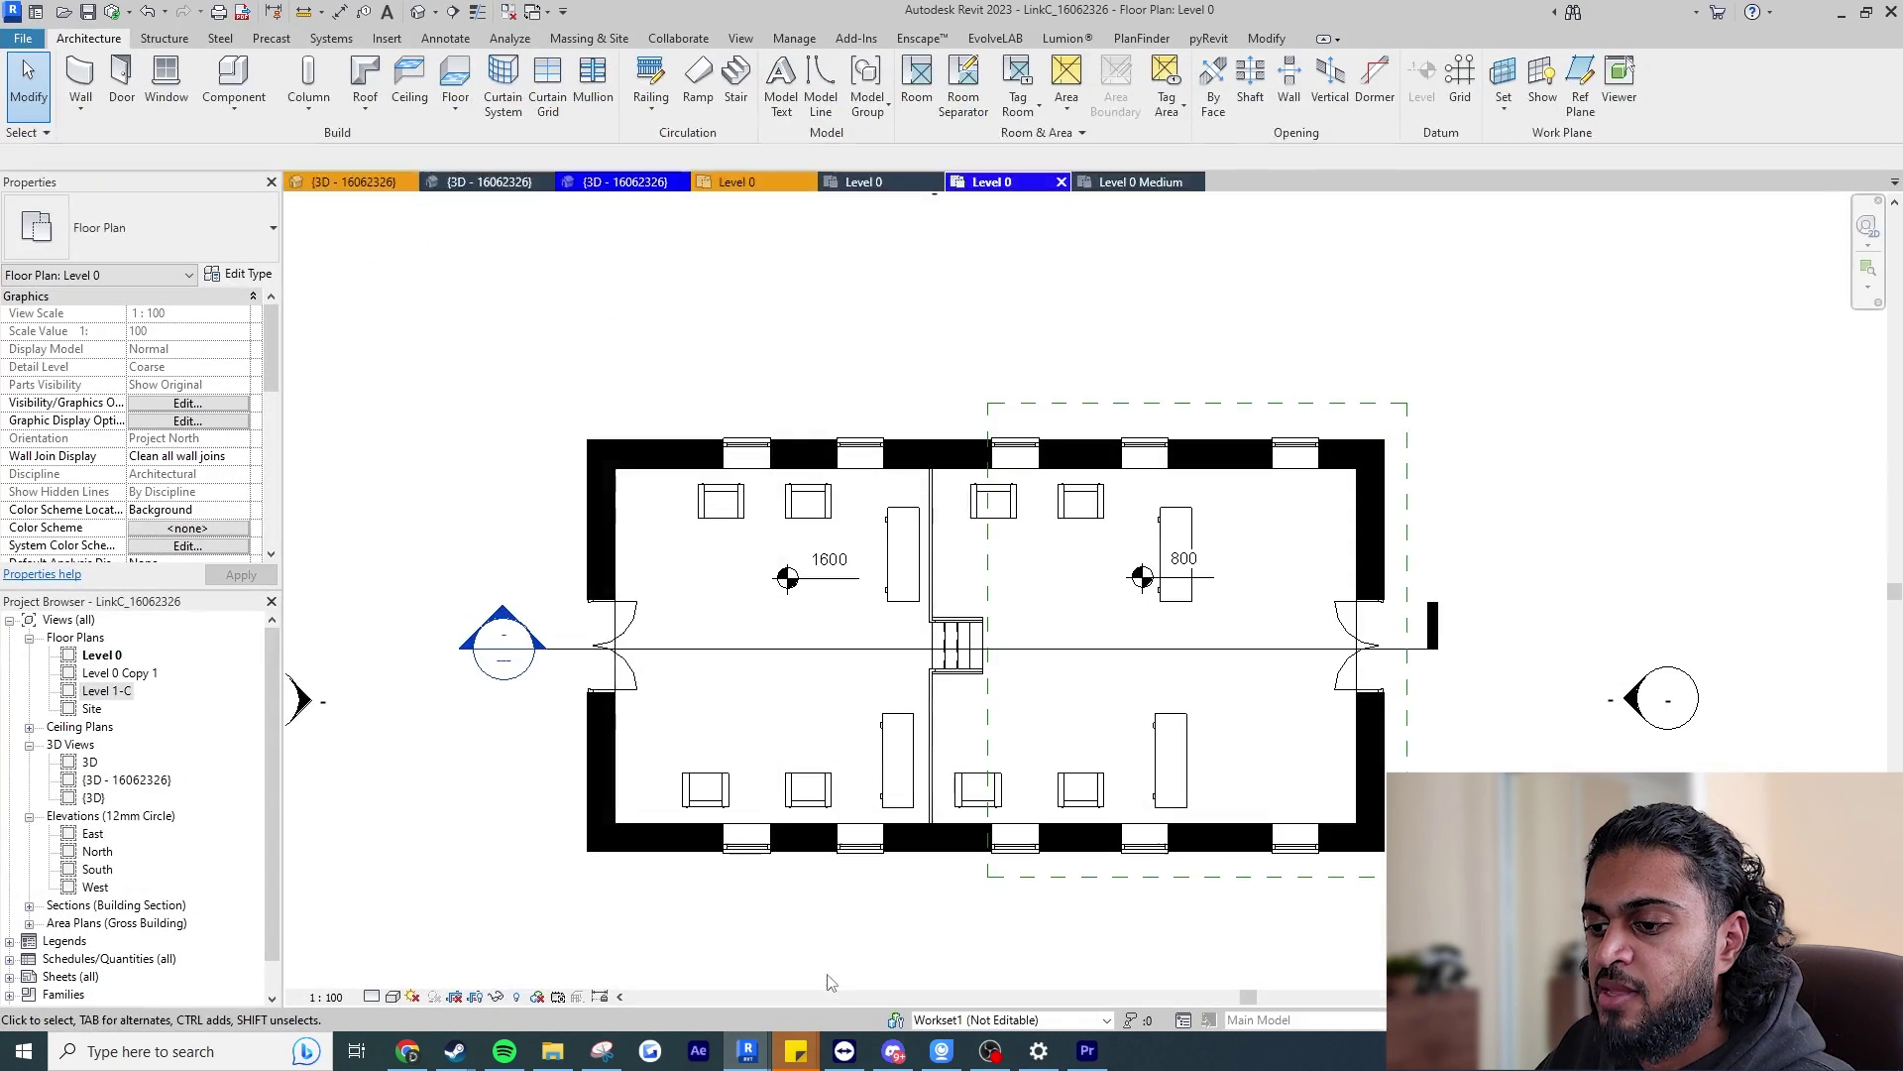
left_click(833, 561)
left_click(1184, 559)
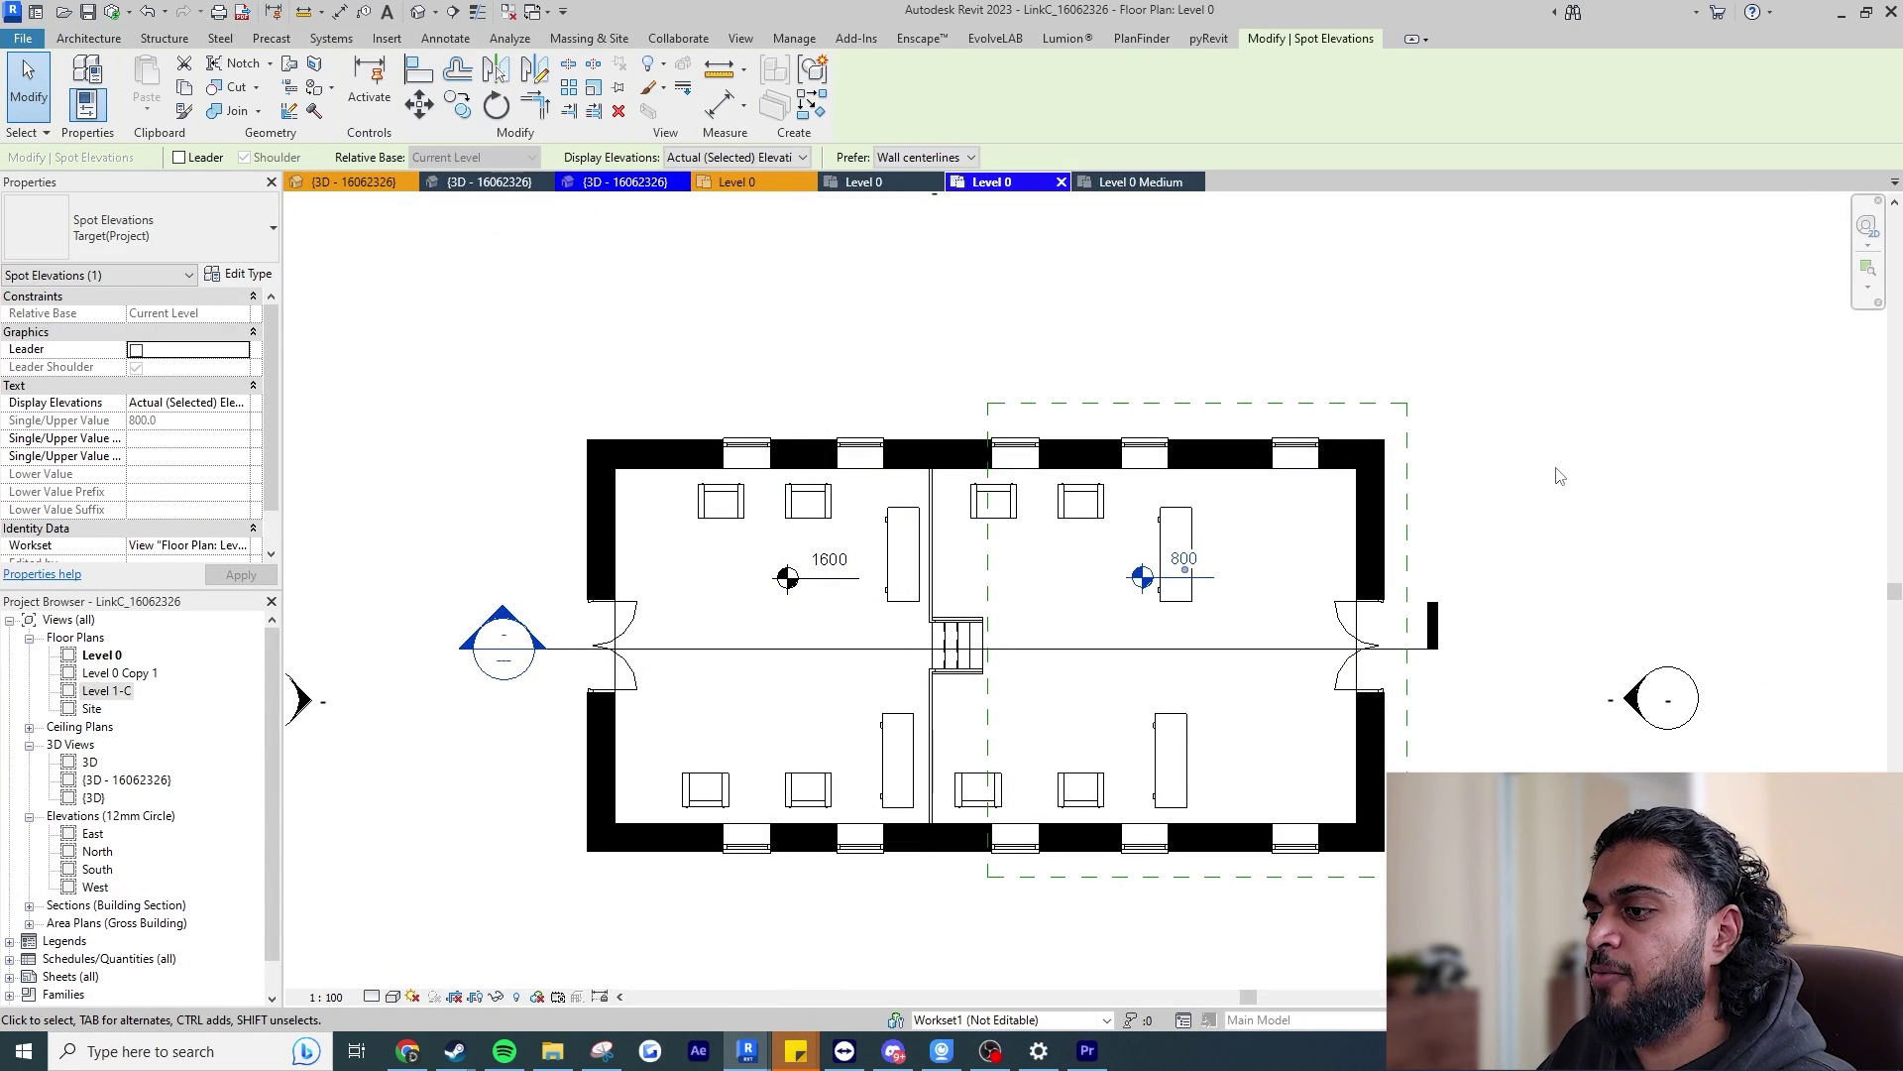
key("Escape")
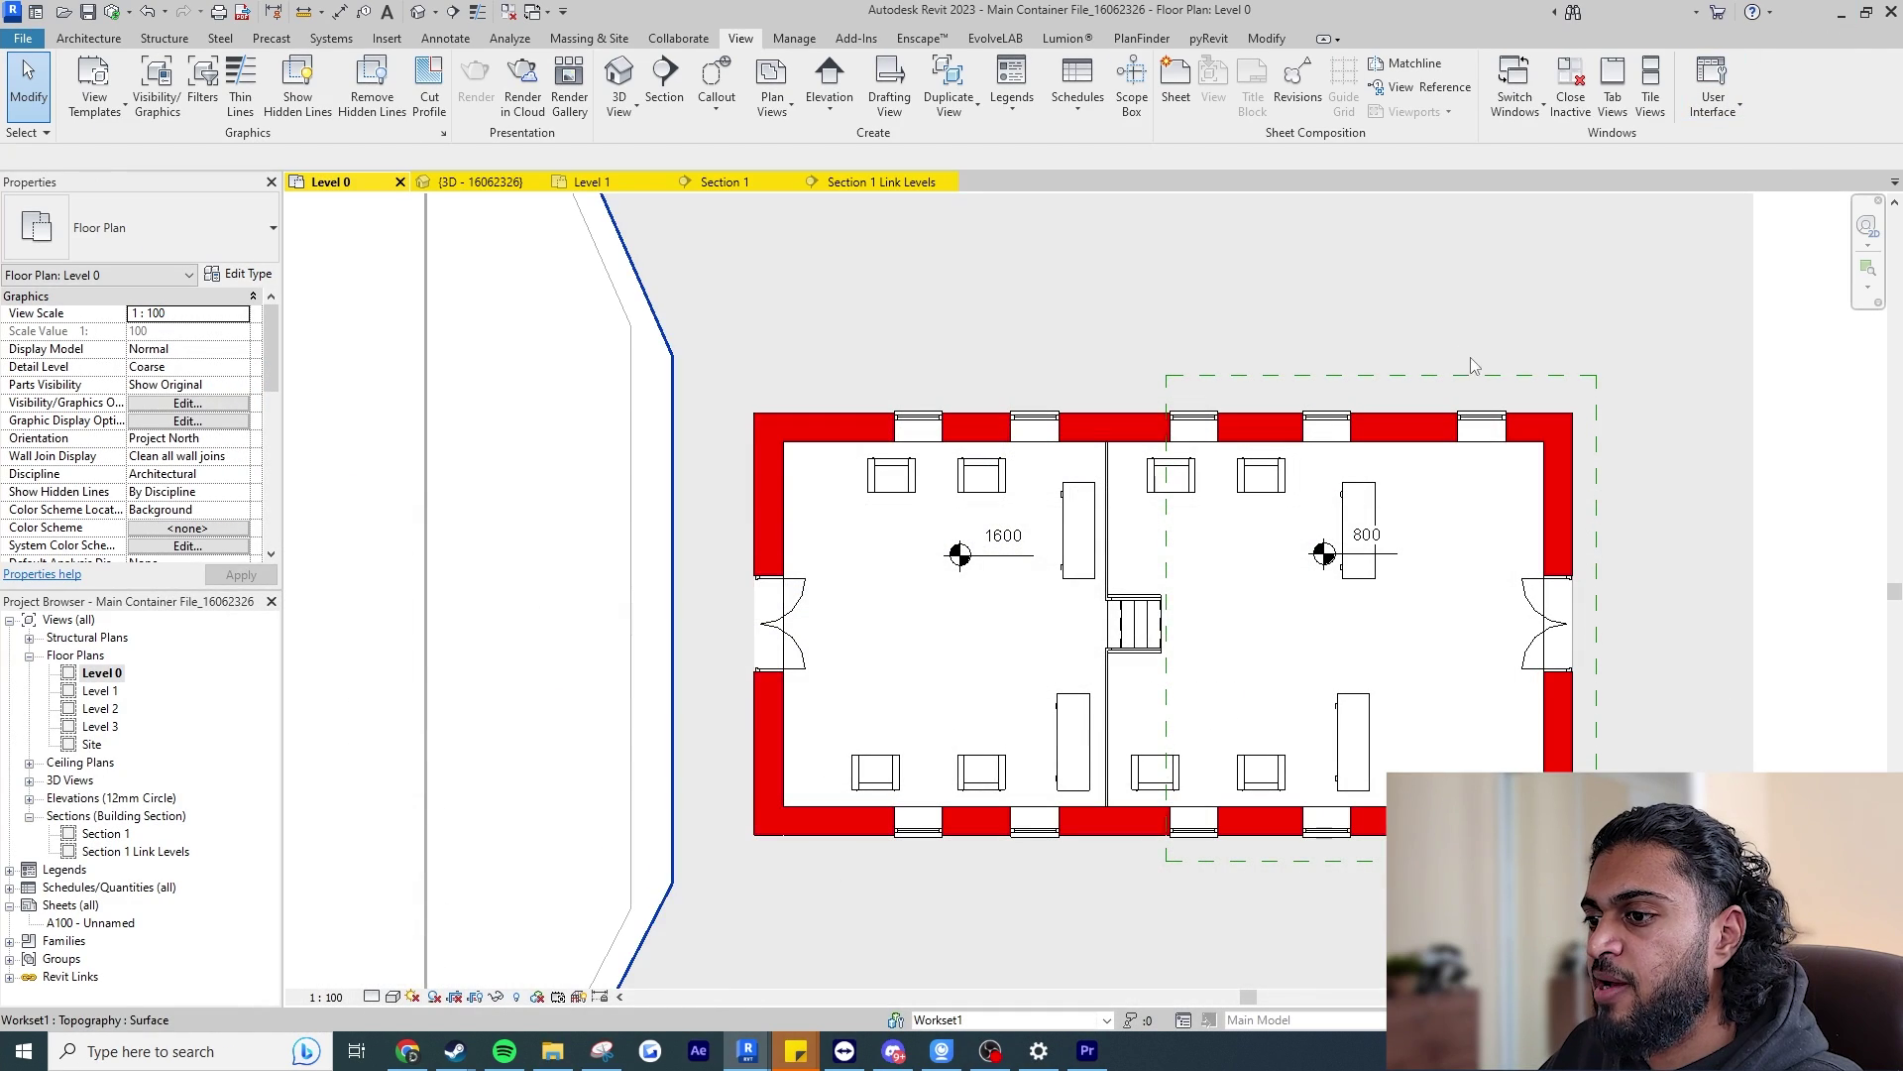
In the host file's Level 0 plan overrides, open LinkB's custom display settings for review.
scroll(1678, 444, "down", 4)
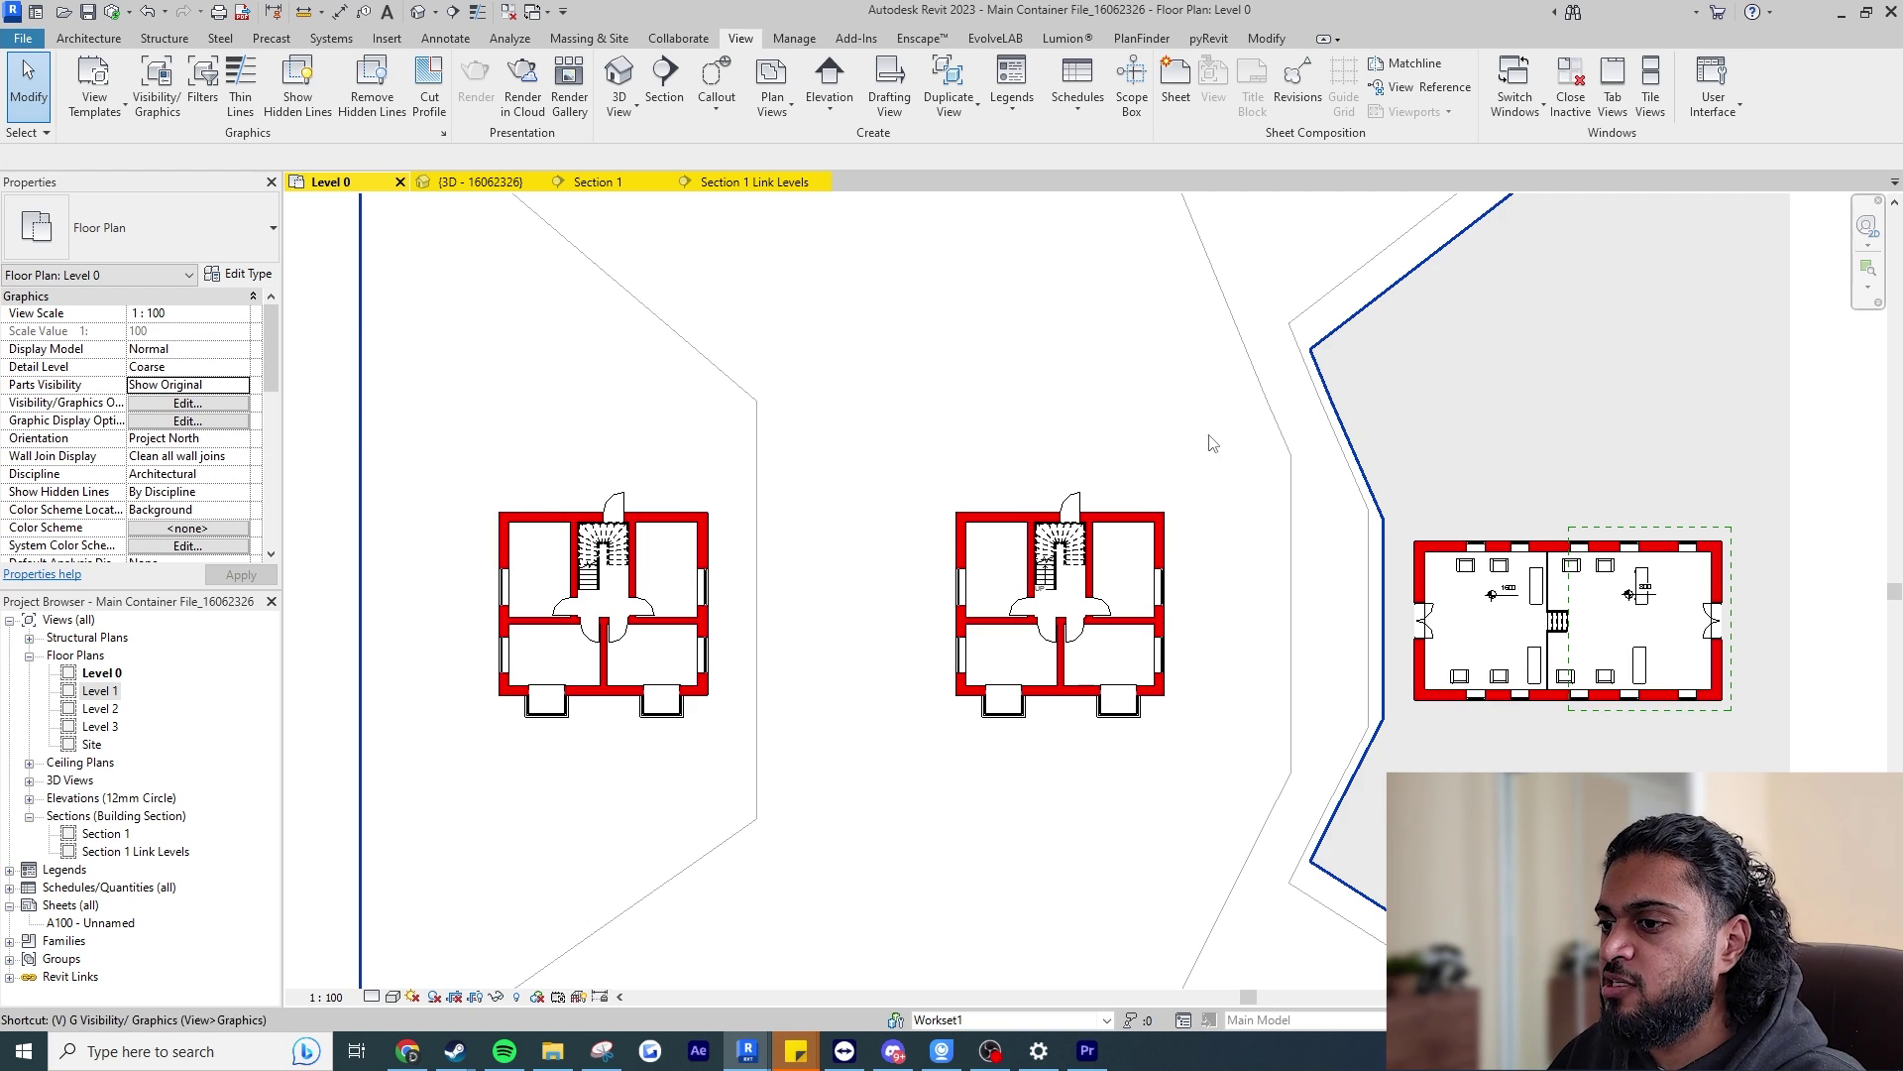
key("v")
key("g")
left_click(437, 443)
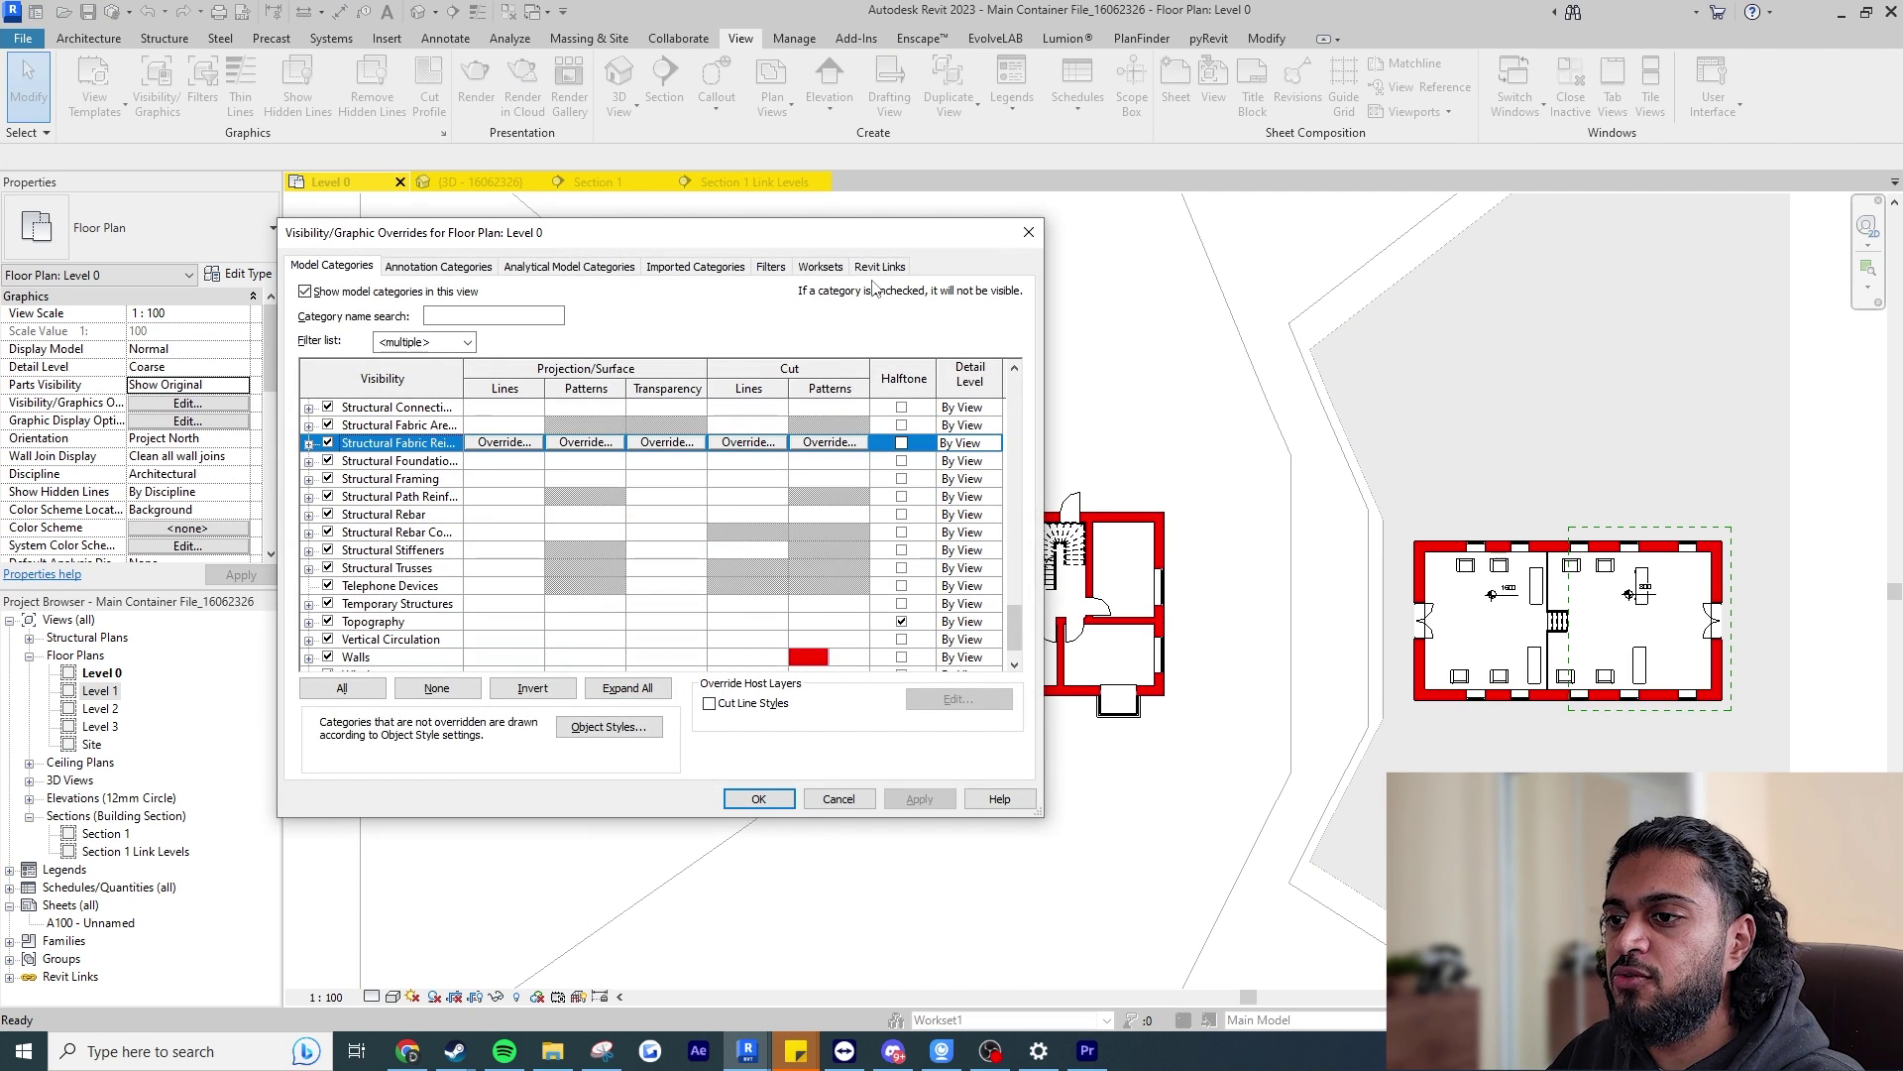
left_click(880, 265)
left_click(800, 382)
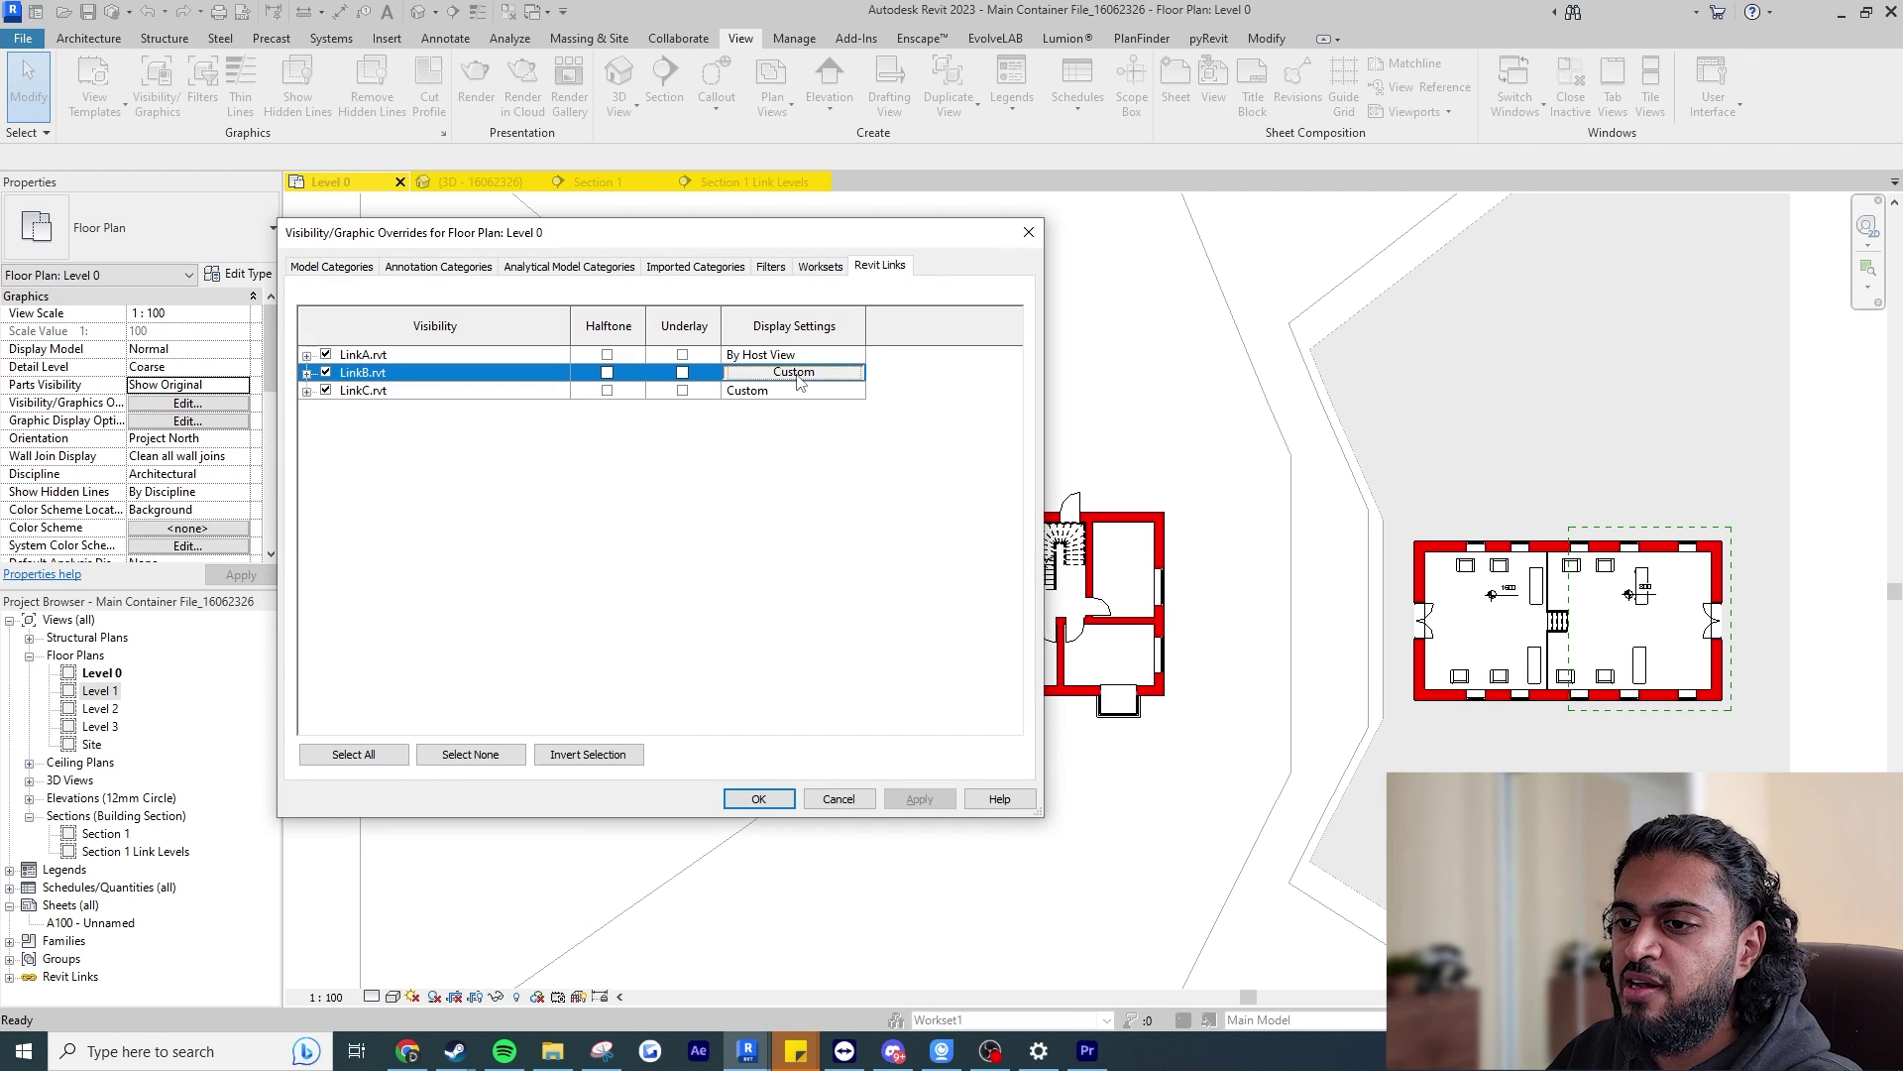
left_click(798, 376)
left_click_drag(1325, 220, 1222, 255)
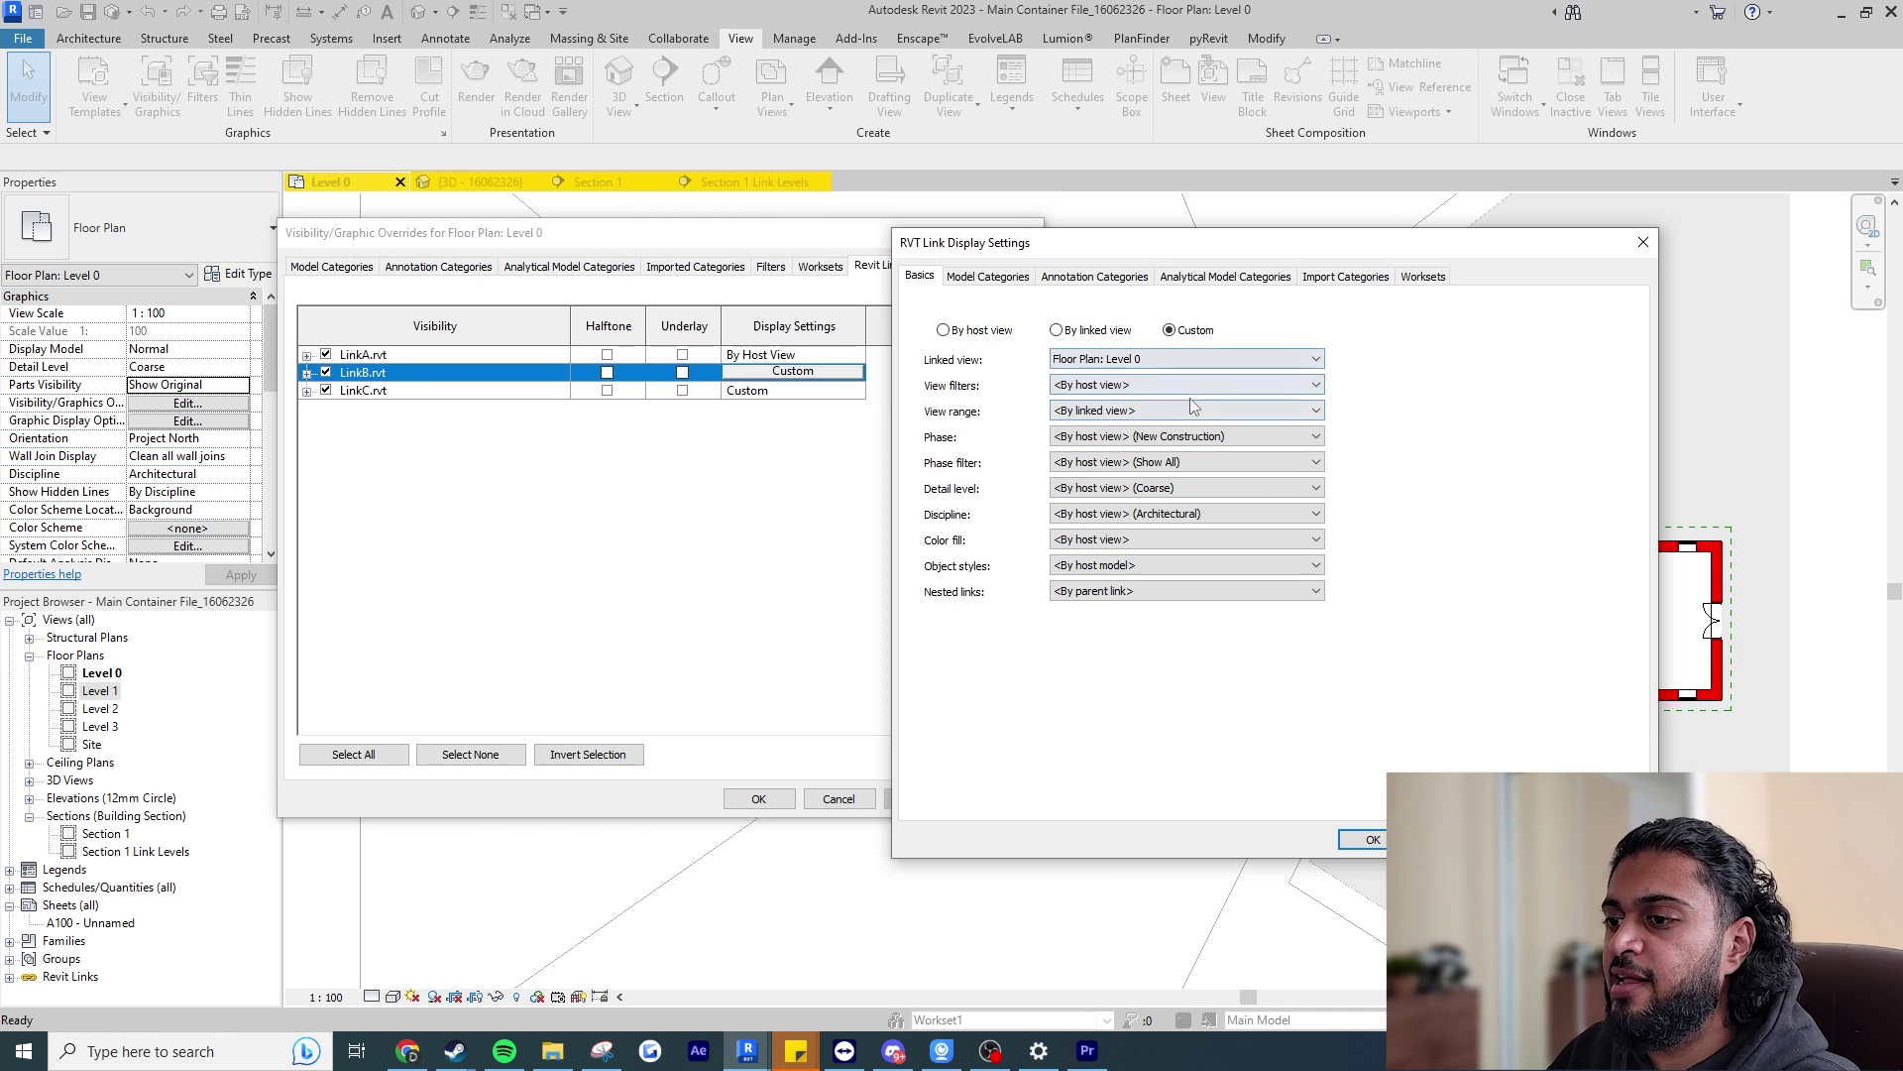
Try setting LinkB's view filters to <By linked view> and view range to <By host view>, and discard the changes.
left_click(1118, 389)
left_click(1120, 400)
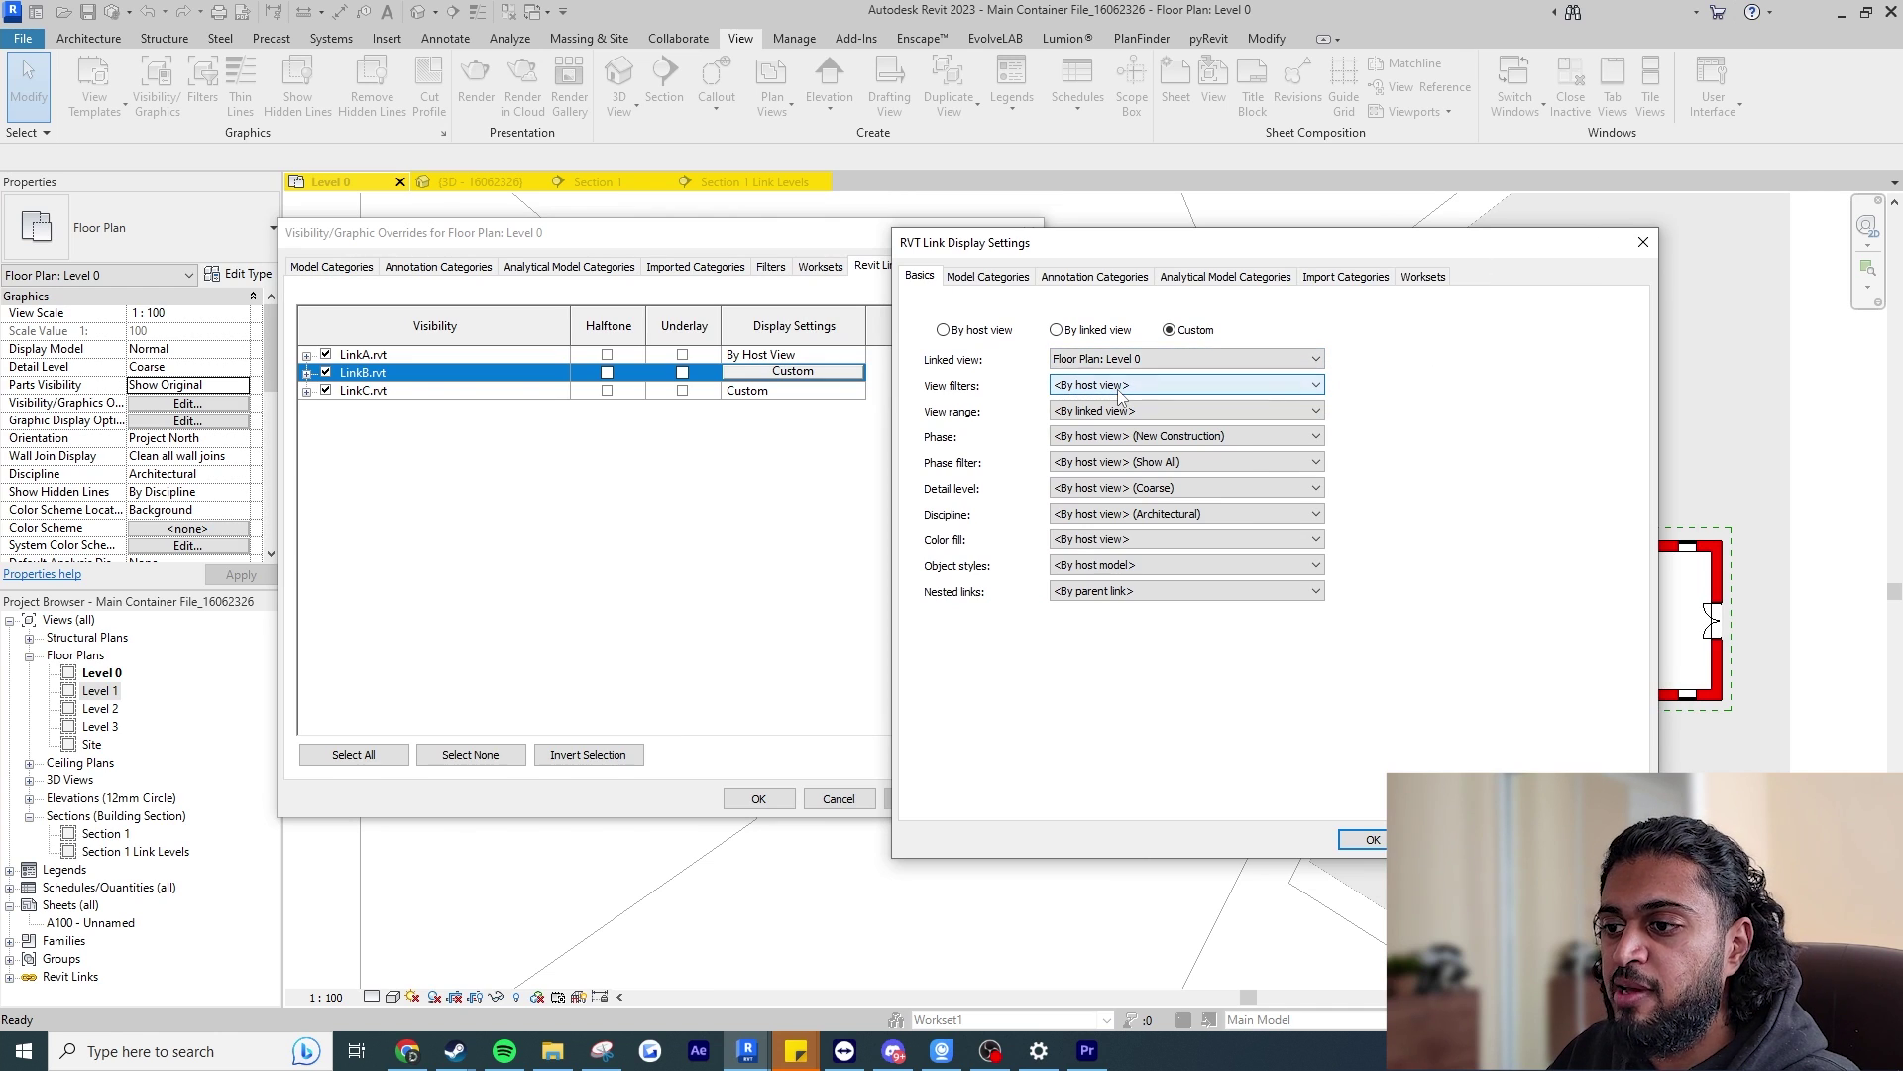
left_click(1120, 388)
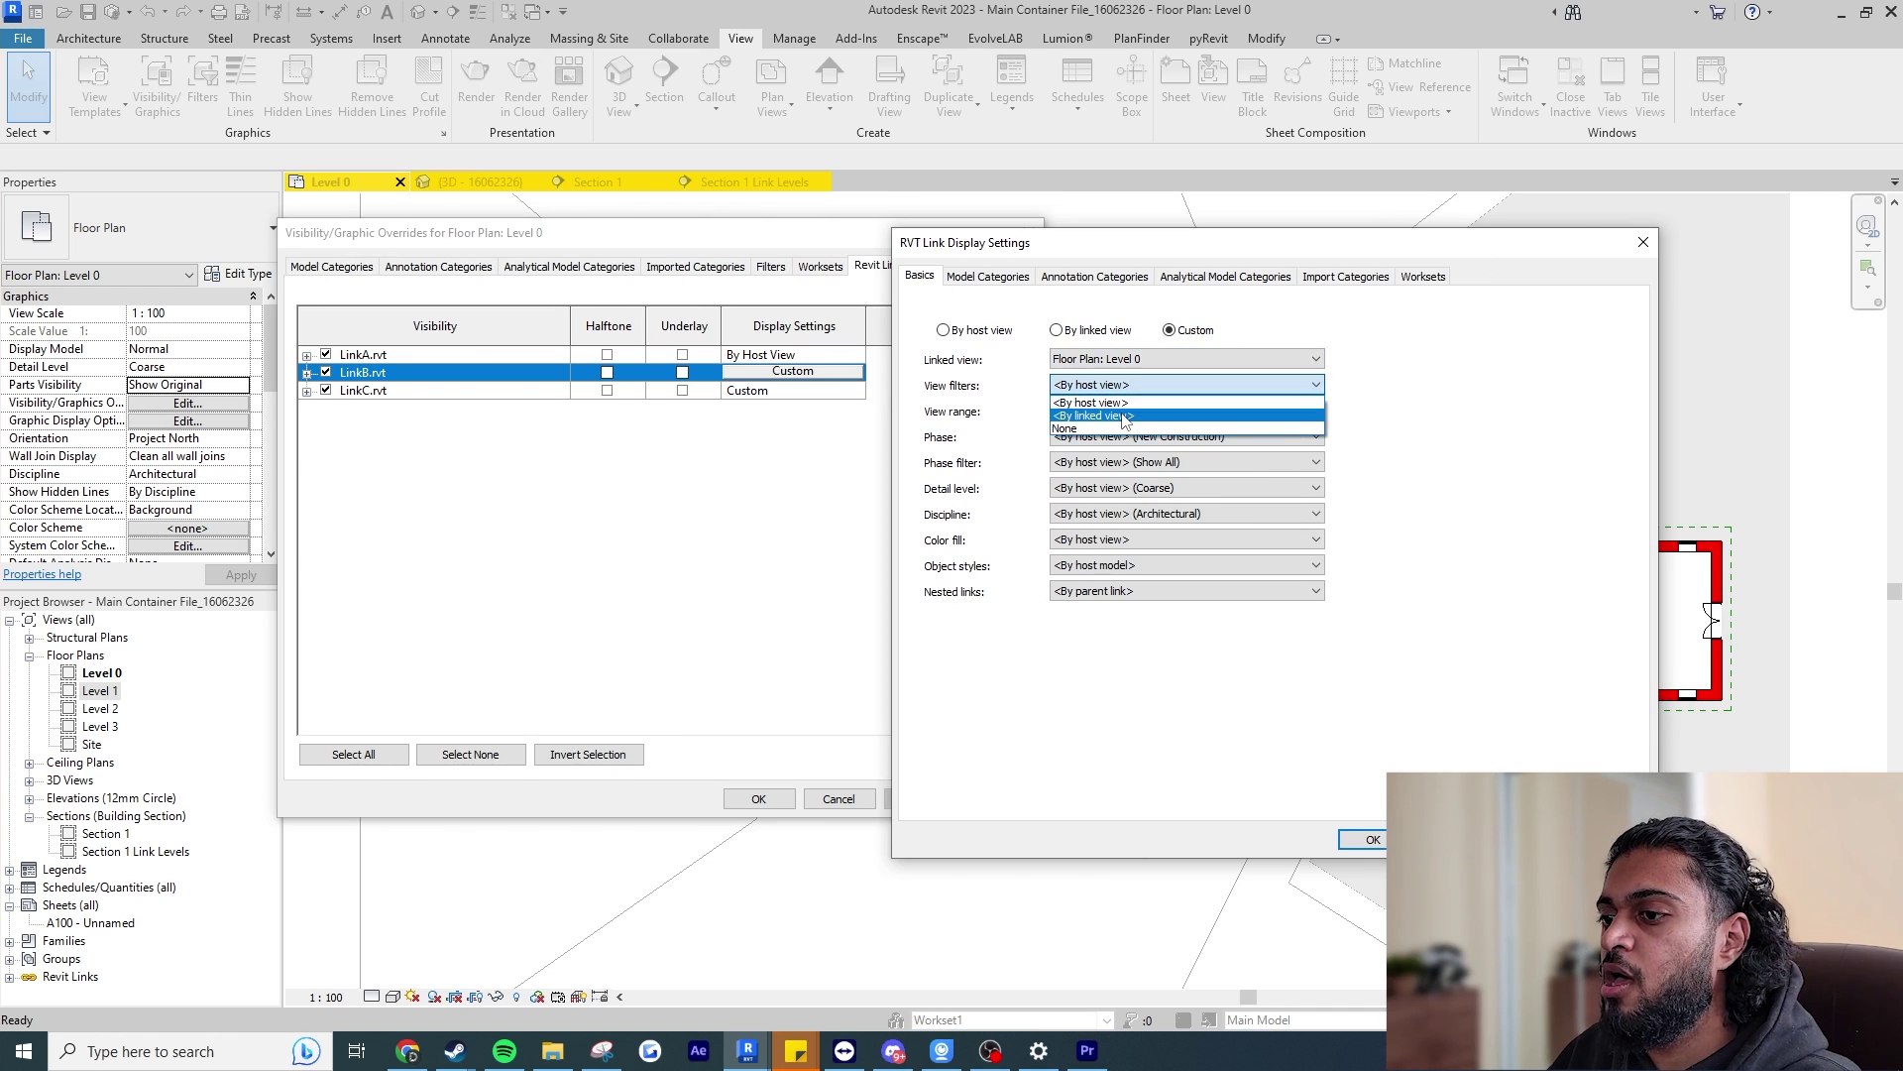
left_click(1106, 414)
left_click(1110, 411)
left_click(1110, 428)
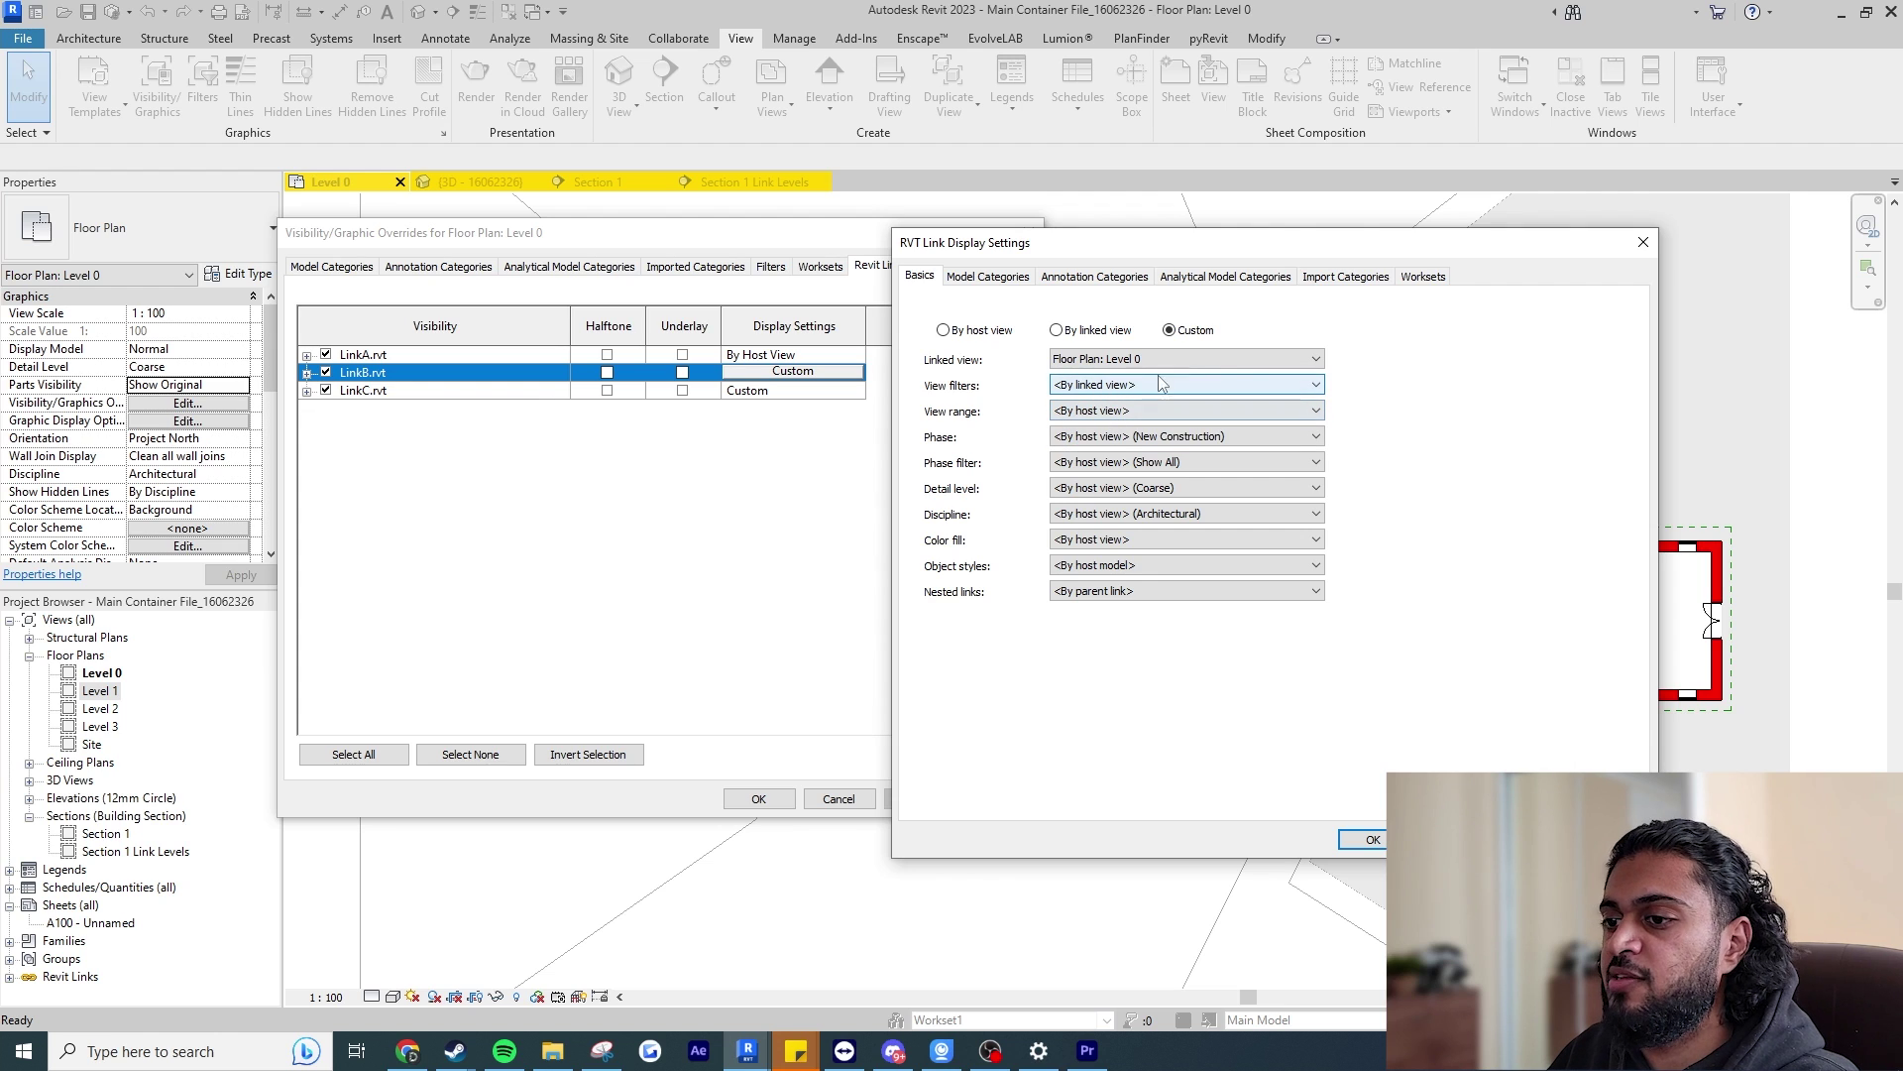
left_click(1641, 241)
left_click(1029, 232)
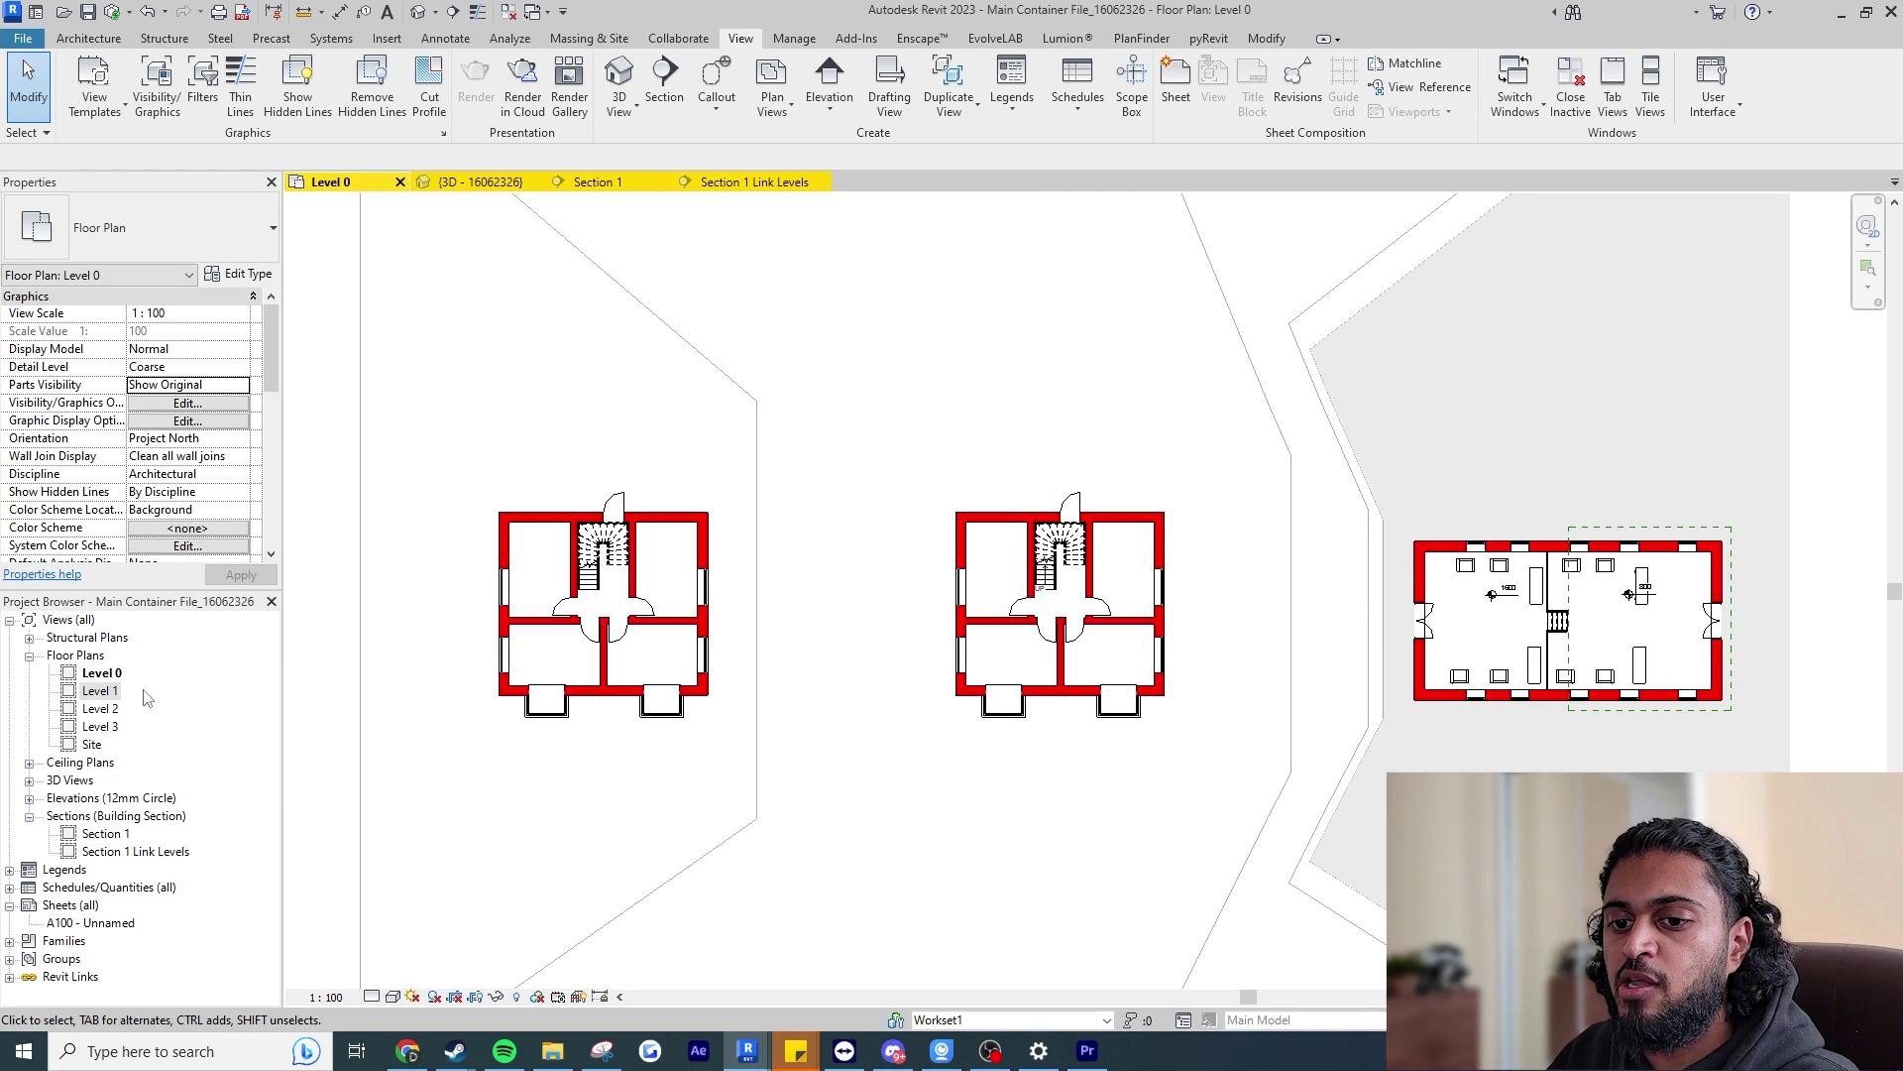
Open the host file's Level 1 floor plan.
double_click(111, 692)
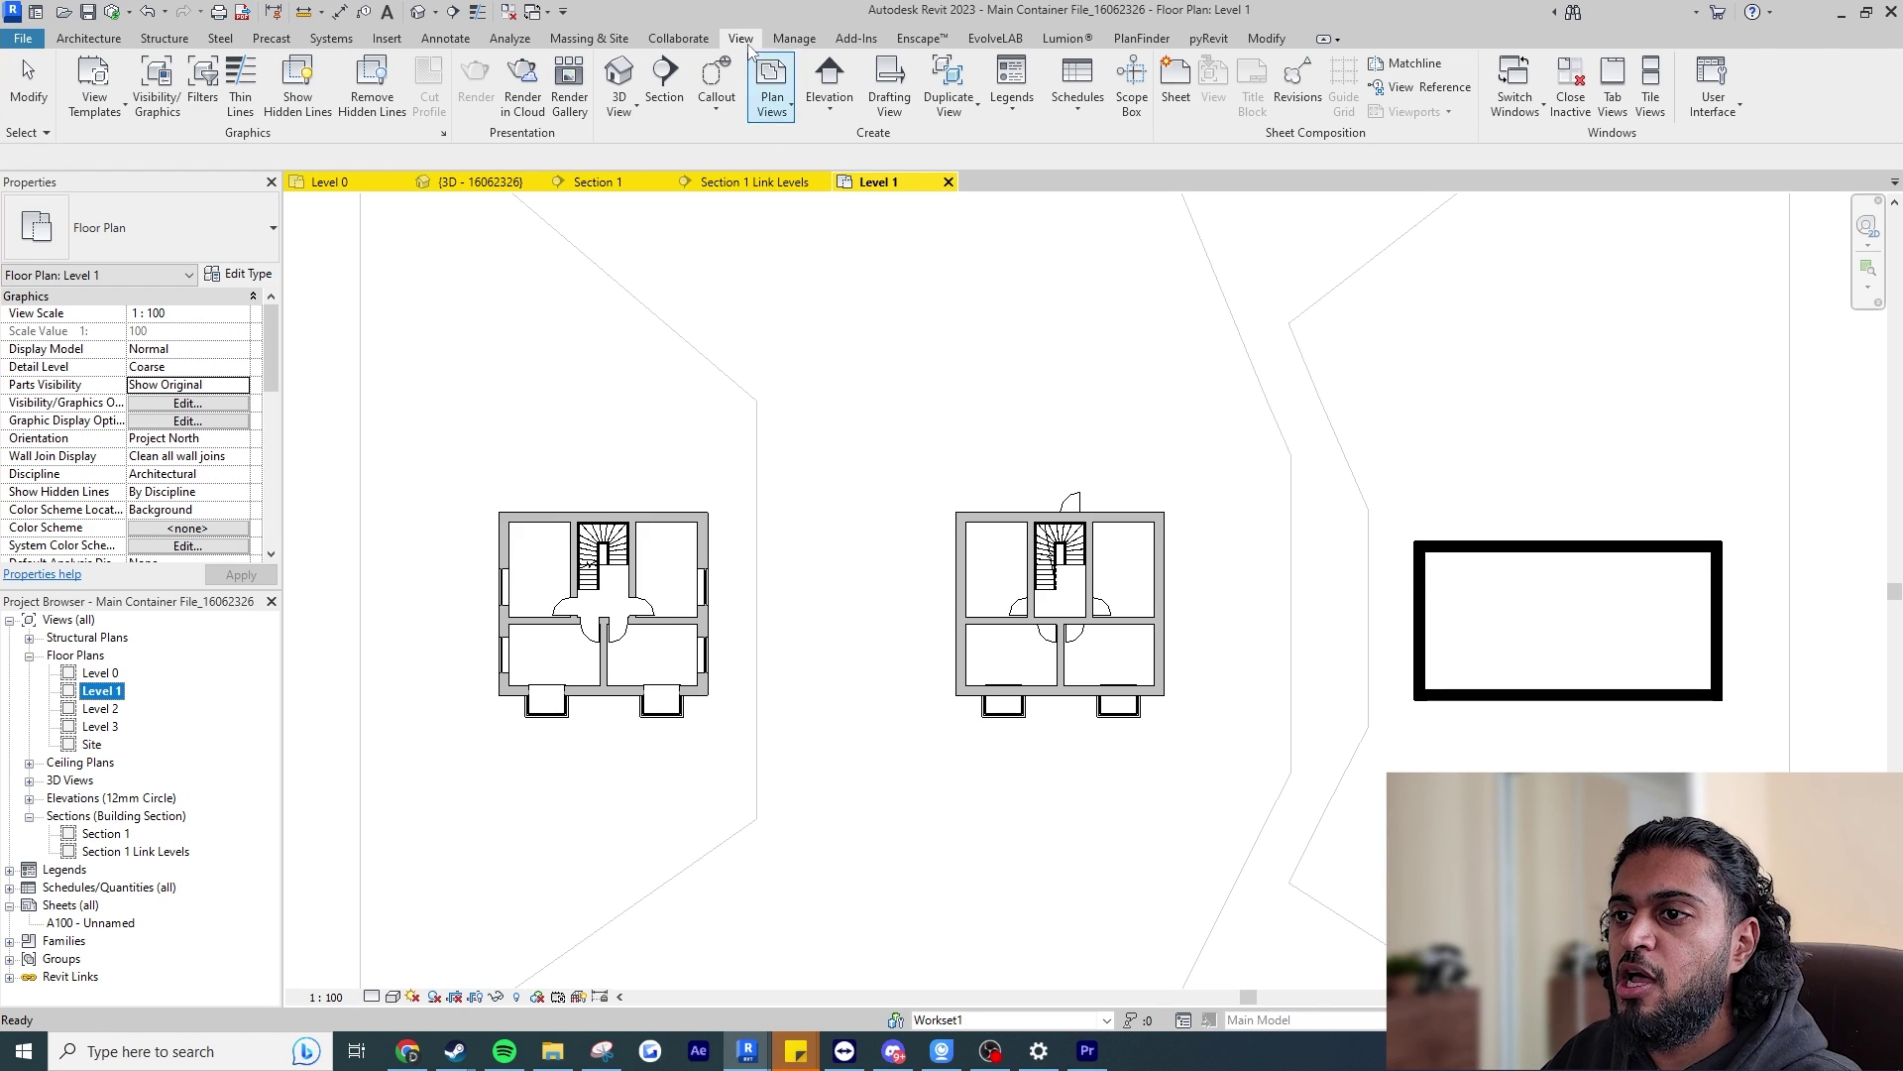
Duplicate the Architectural Plan view template under the name ATP - Level 1.
left_click(118, 112)
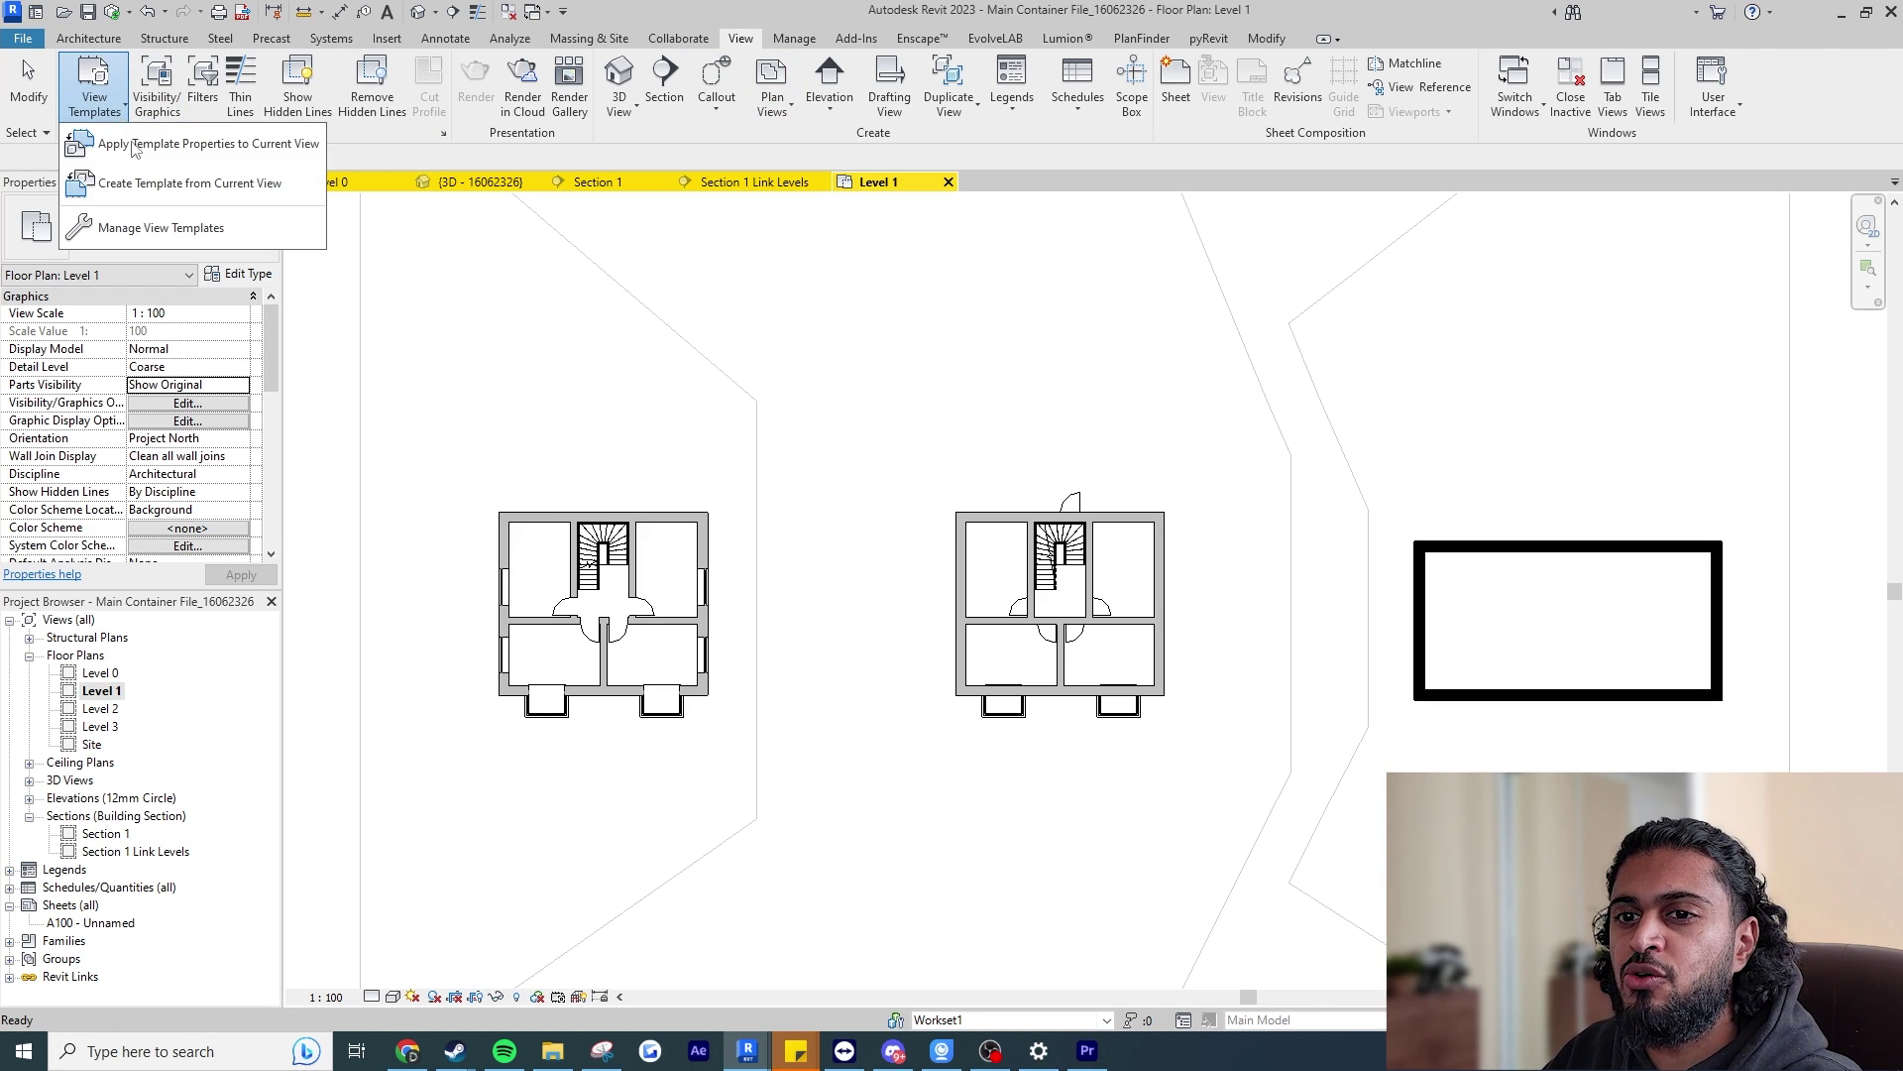
left_click(159, 226)
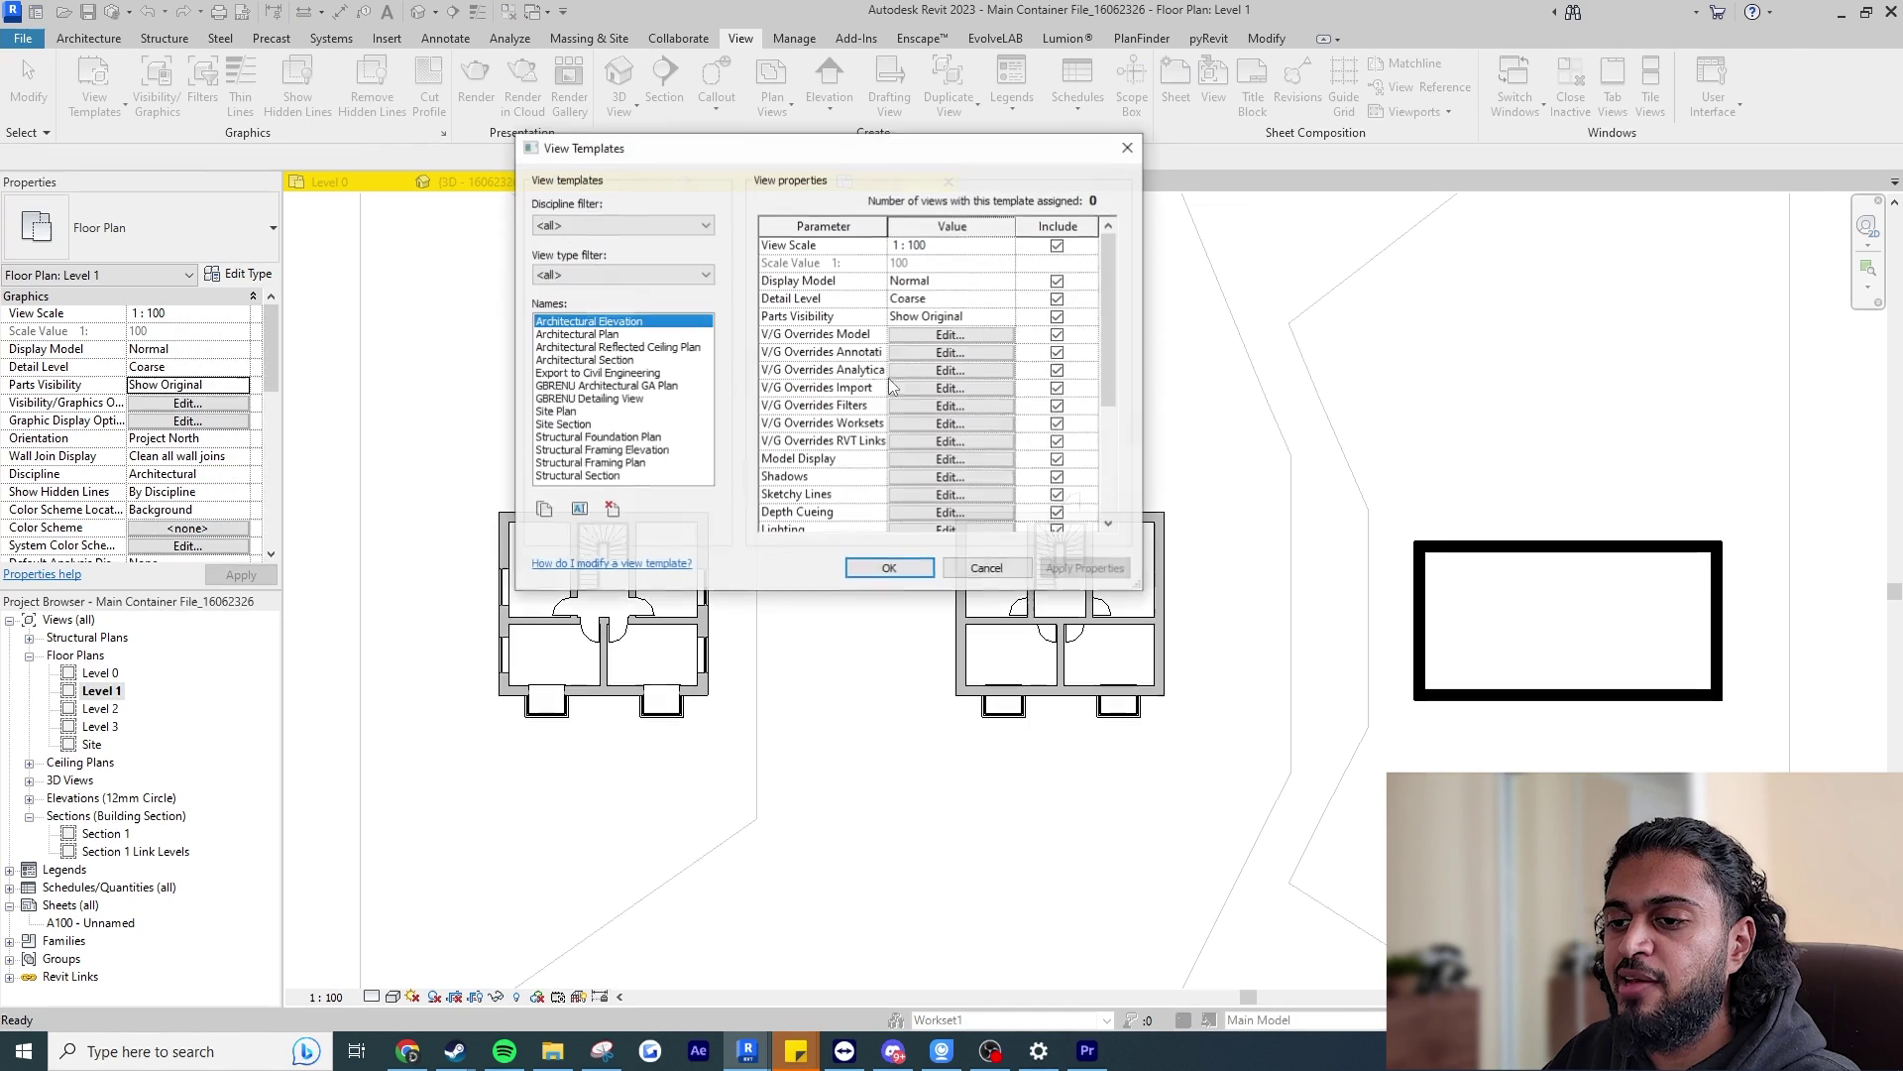
left_click(639, 336)
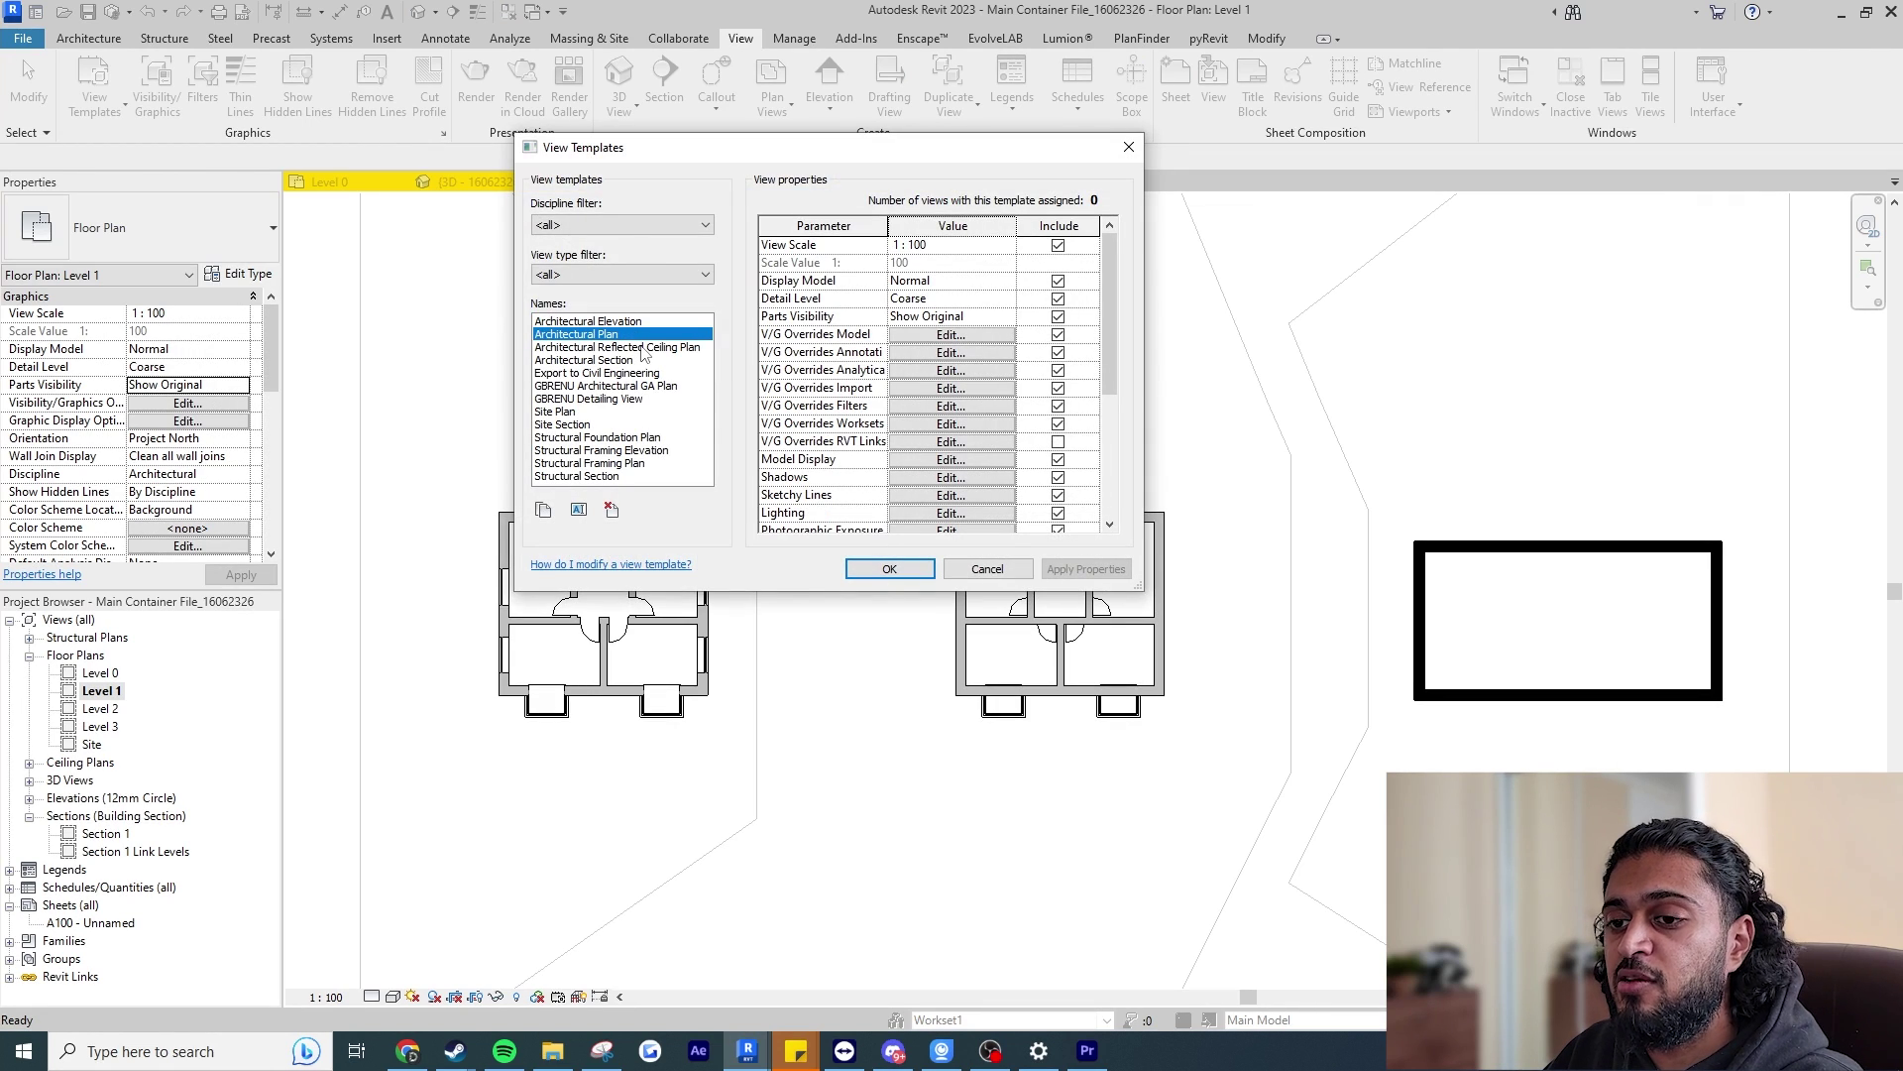
left_click(543, 510)
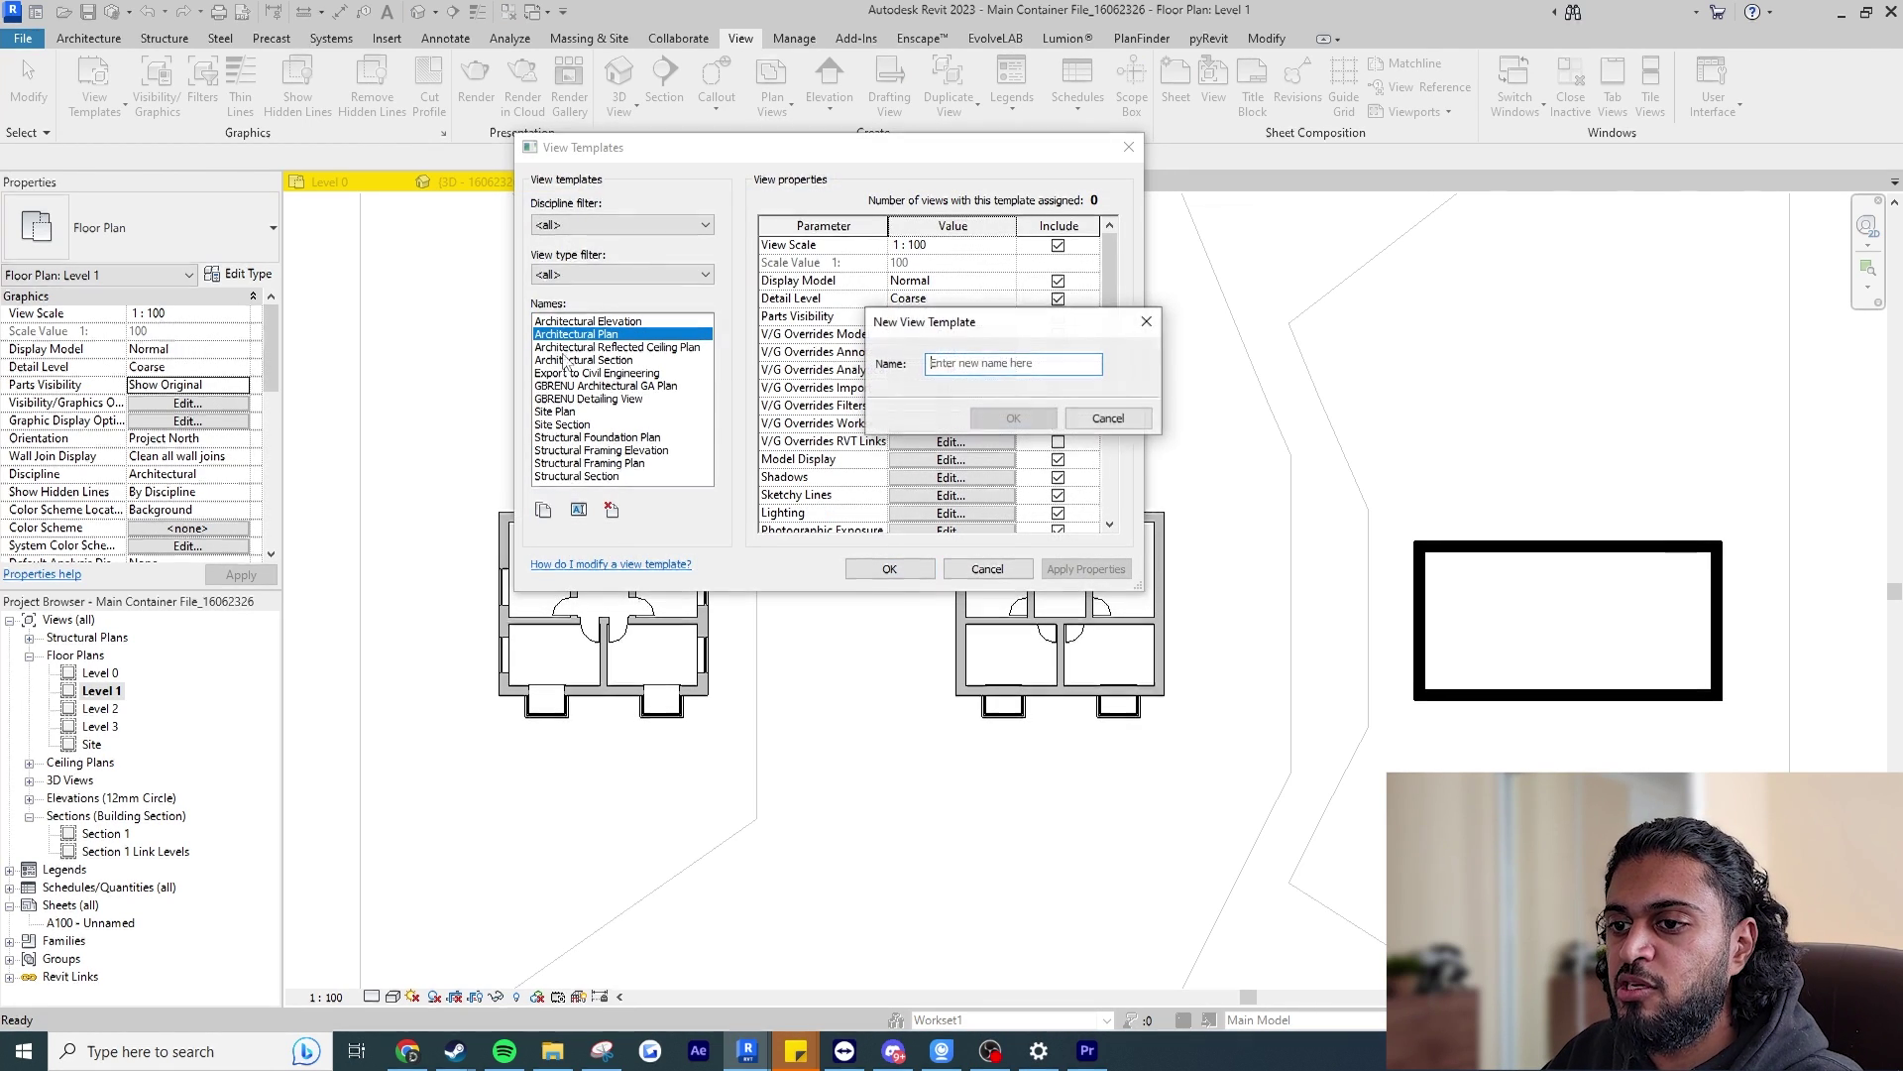
type("ATP - Level 1")
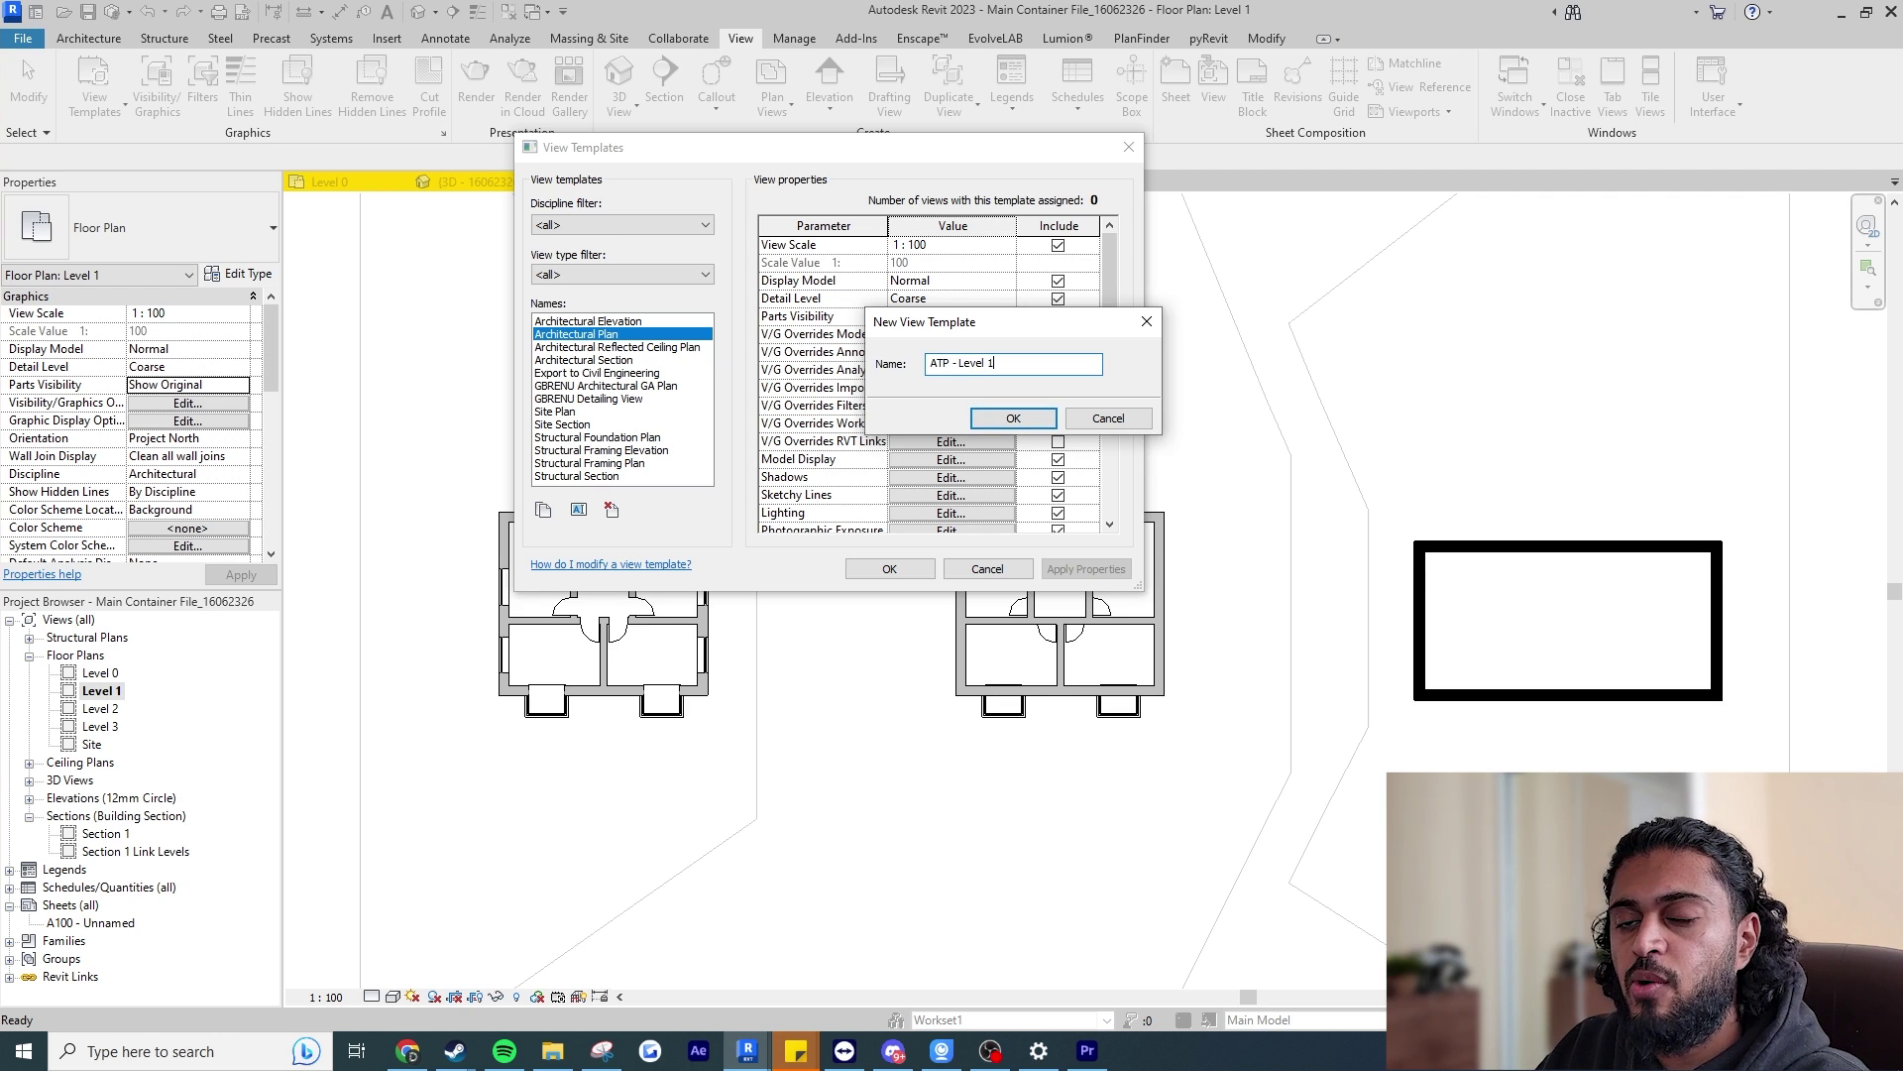
key("Return")
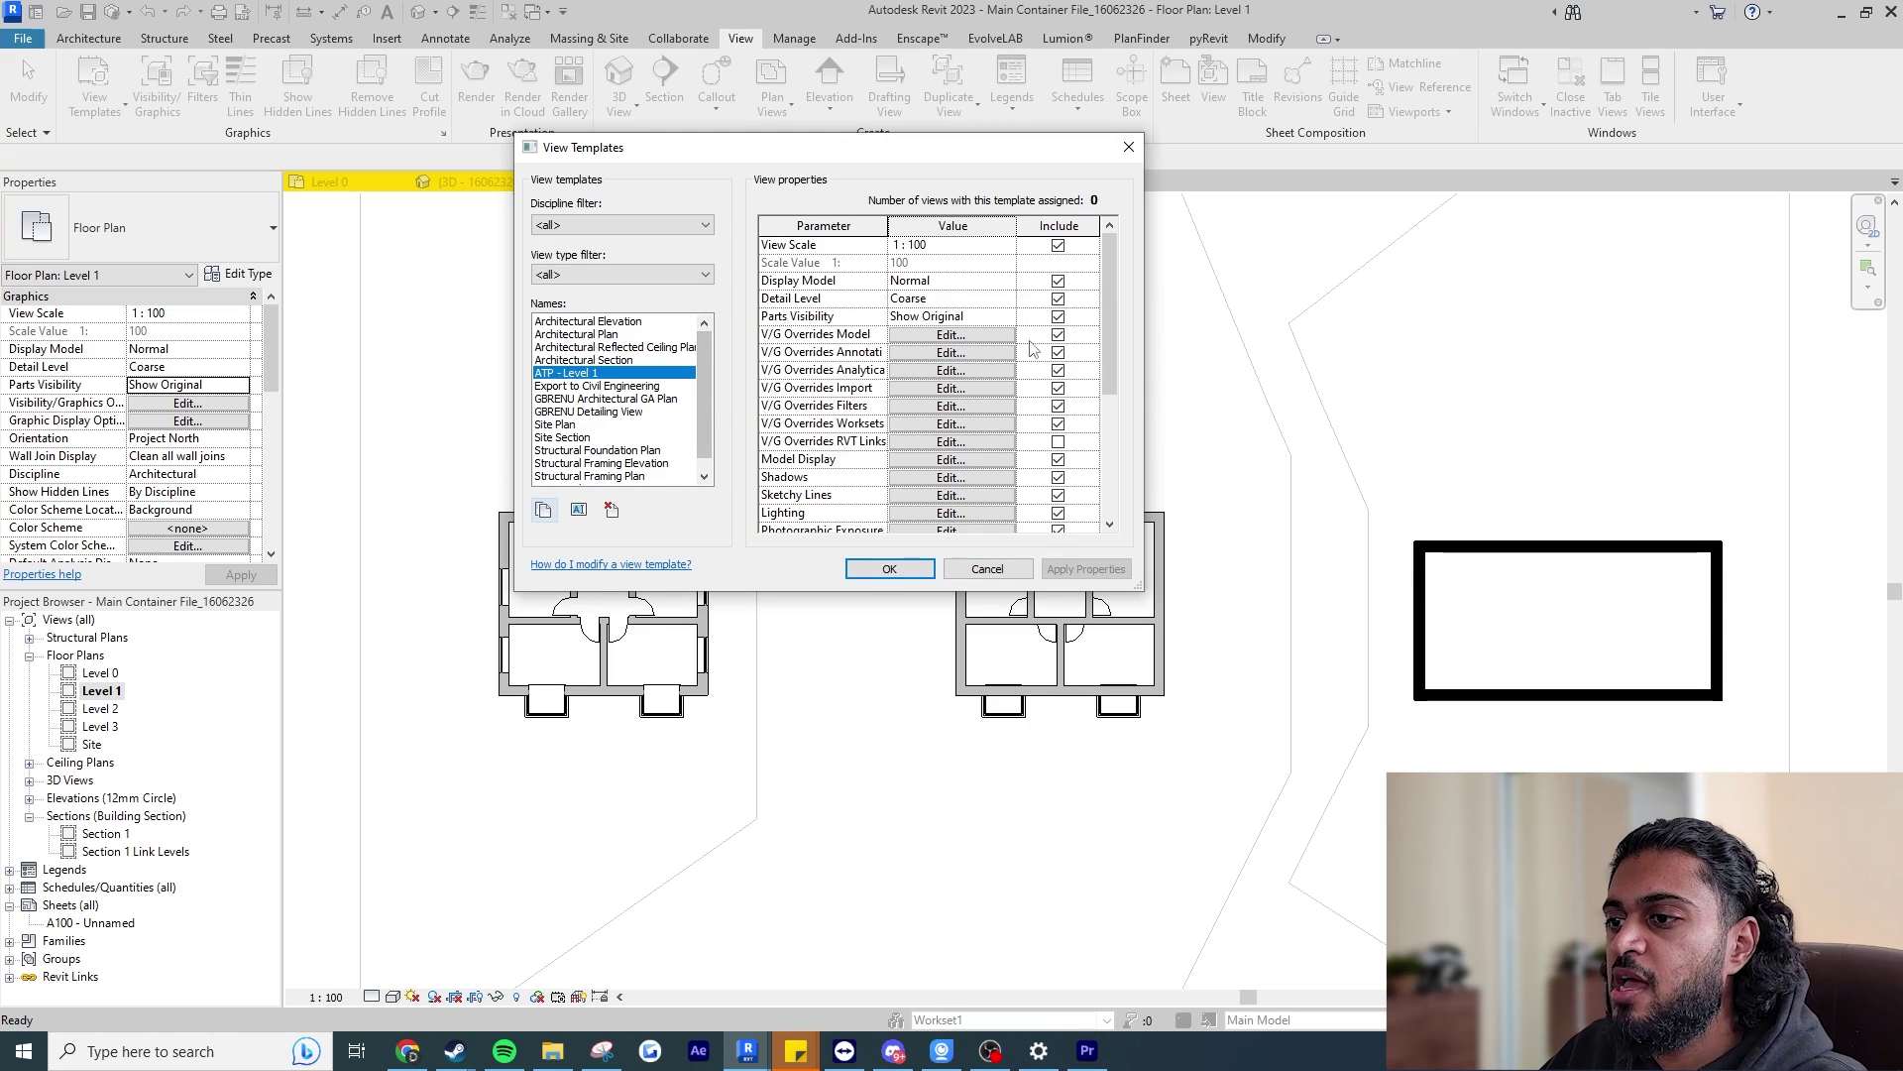
Set the ATP - Level 1 template to include only V/G Overrides RVT Links, excluding every other view property.
left_click(1058, 244)
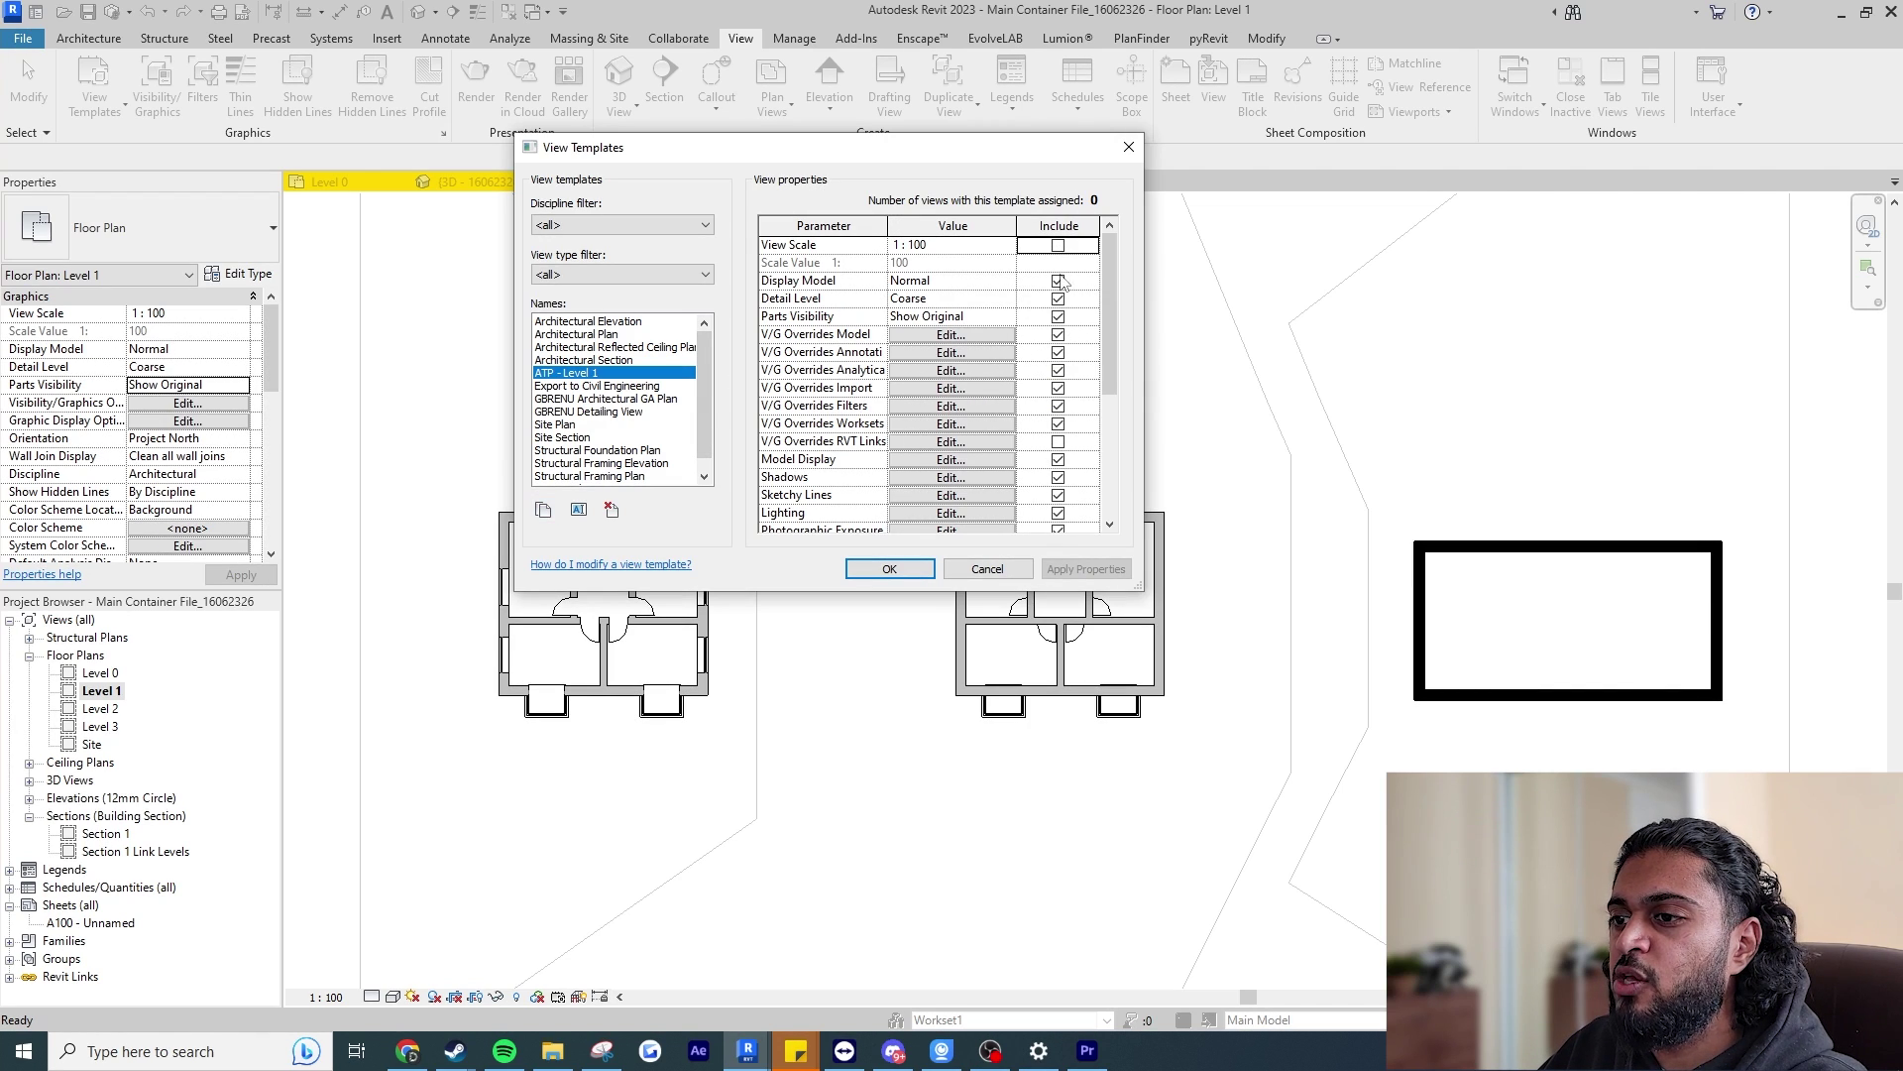
left_click(1057, 281)
left_click(1057, 299)
left_click(1058, 316)
left_click(1058, 334)
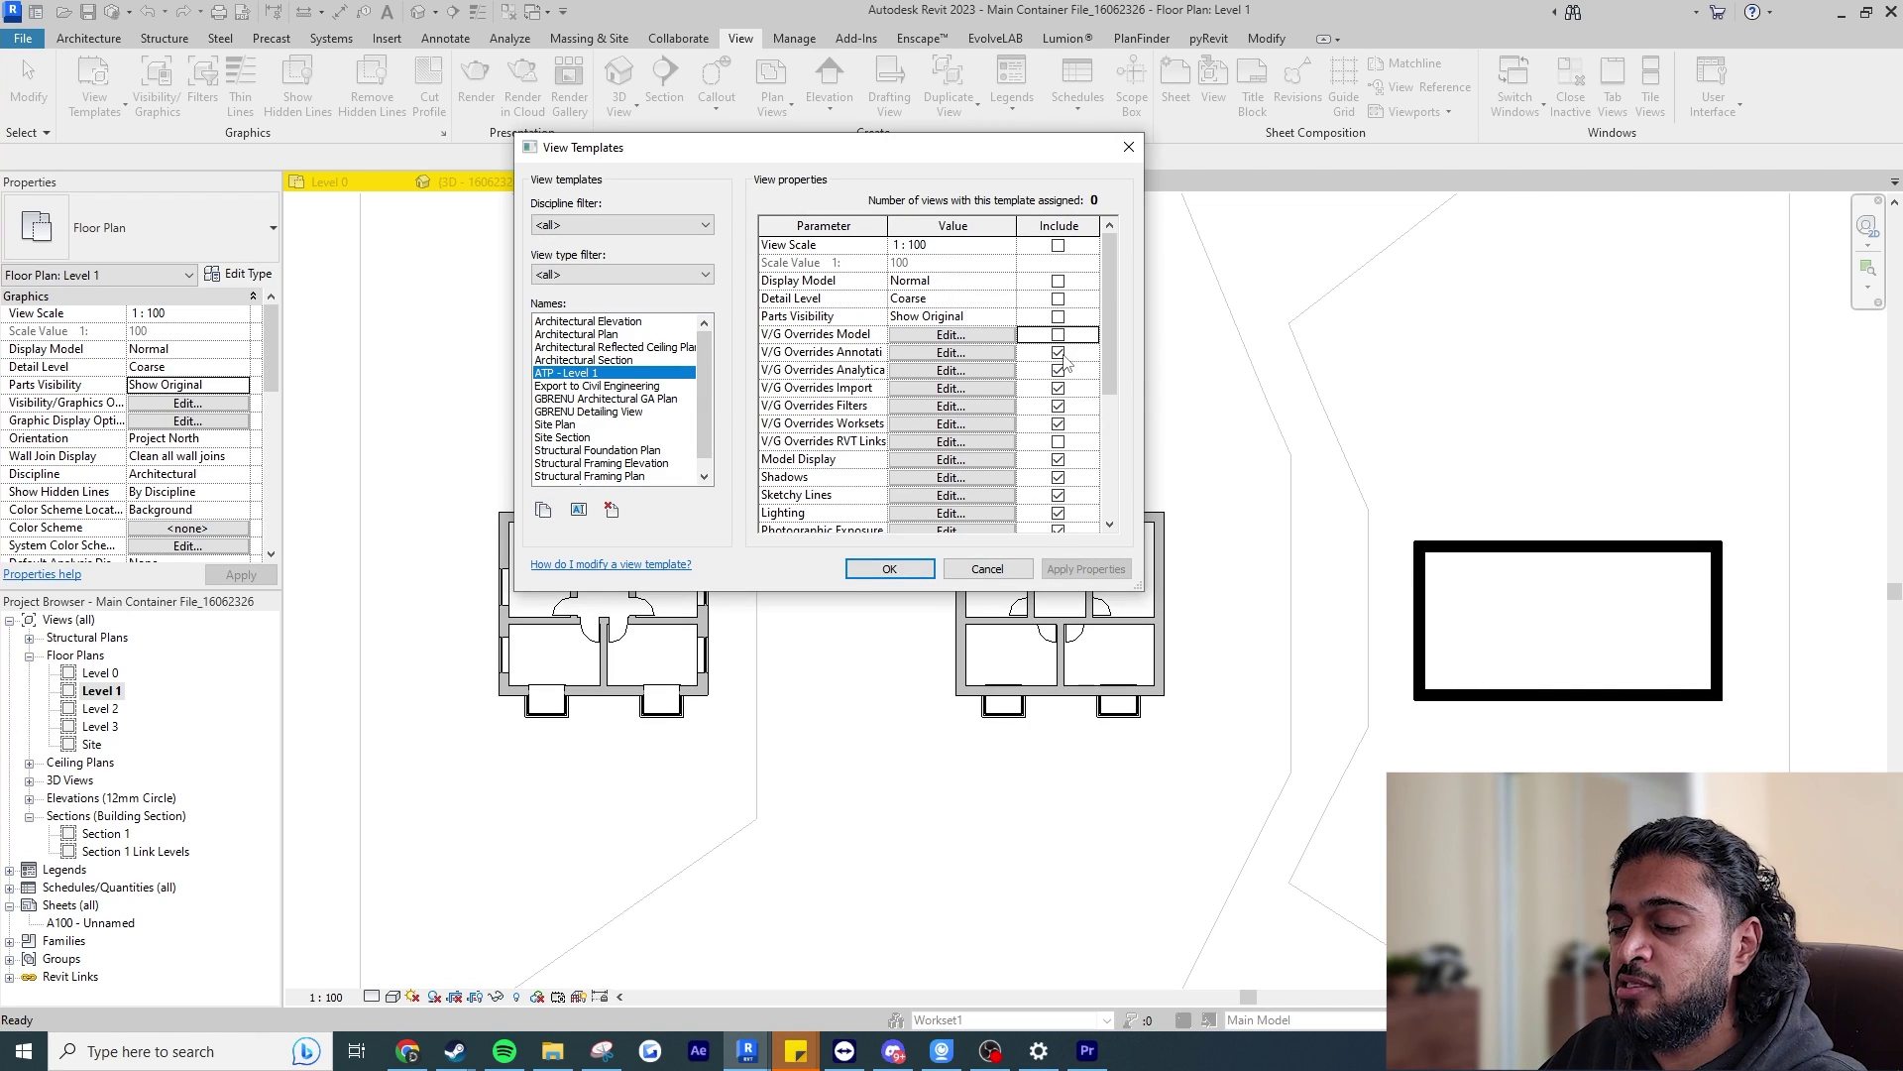
left_click(1058, 352)
left_click(1058, 370)
left_click(1058, 387)
left_click(1057, 406)
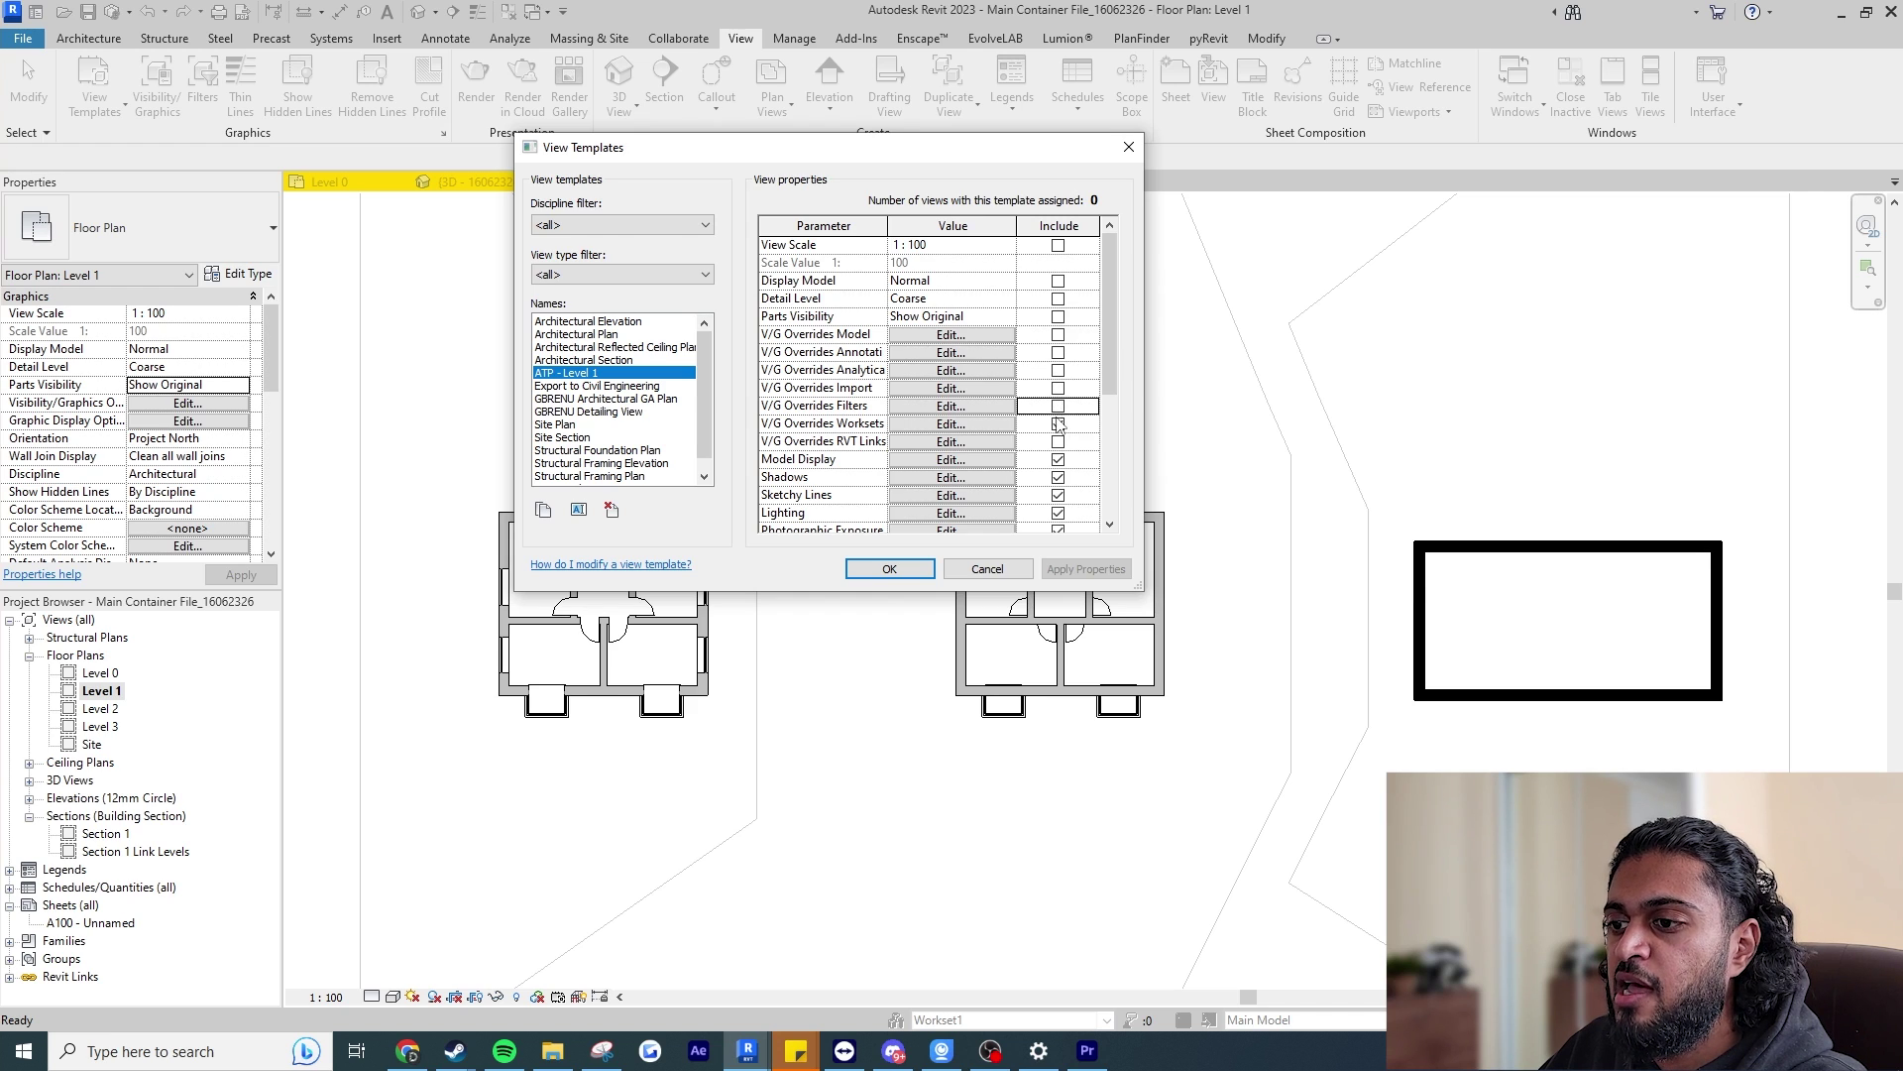
left_click(1058, 424)
left_click(1058, 441)
scroll(1059, 447, "down", 1)
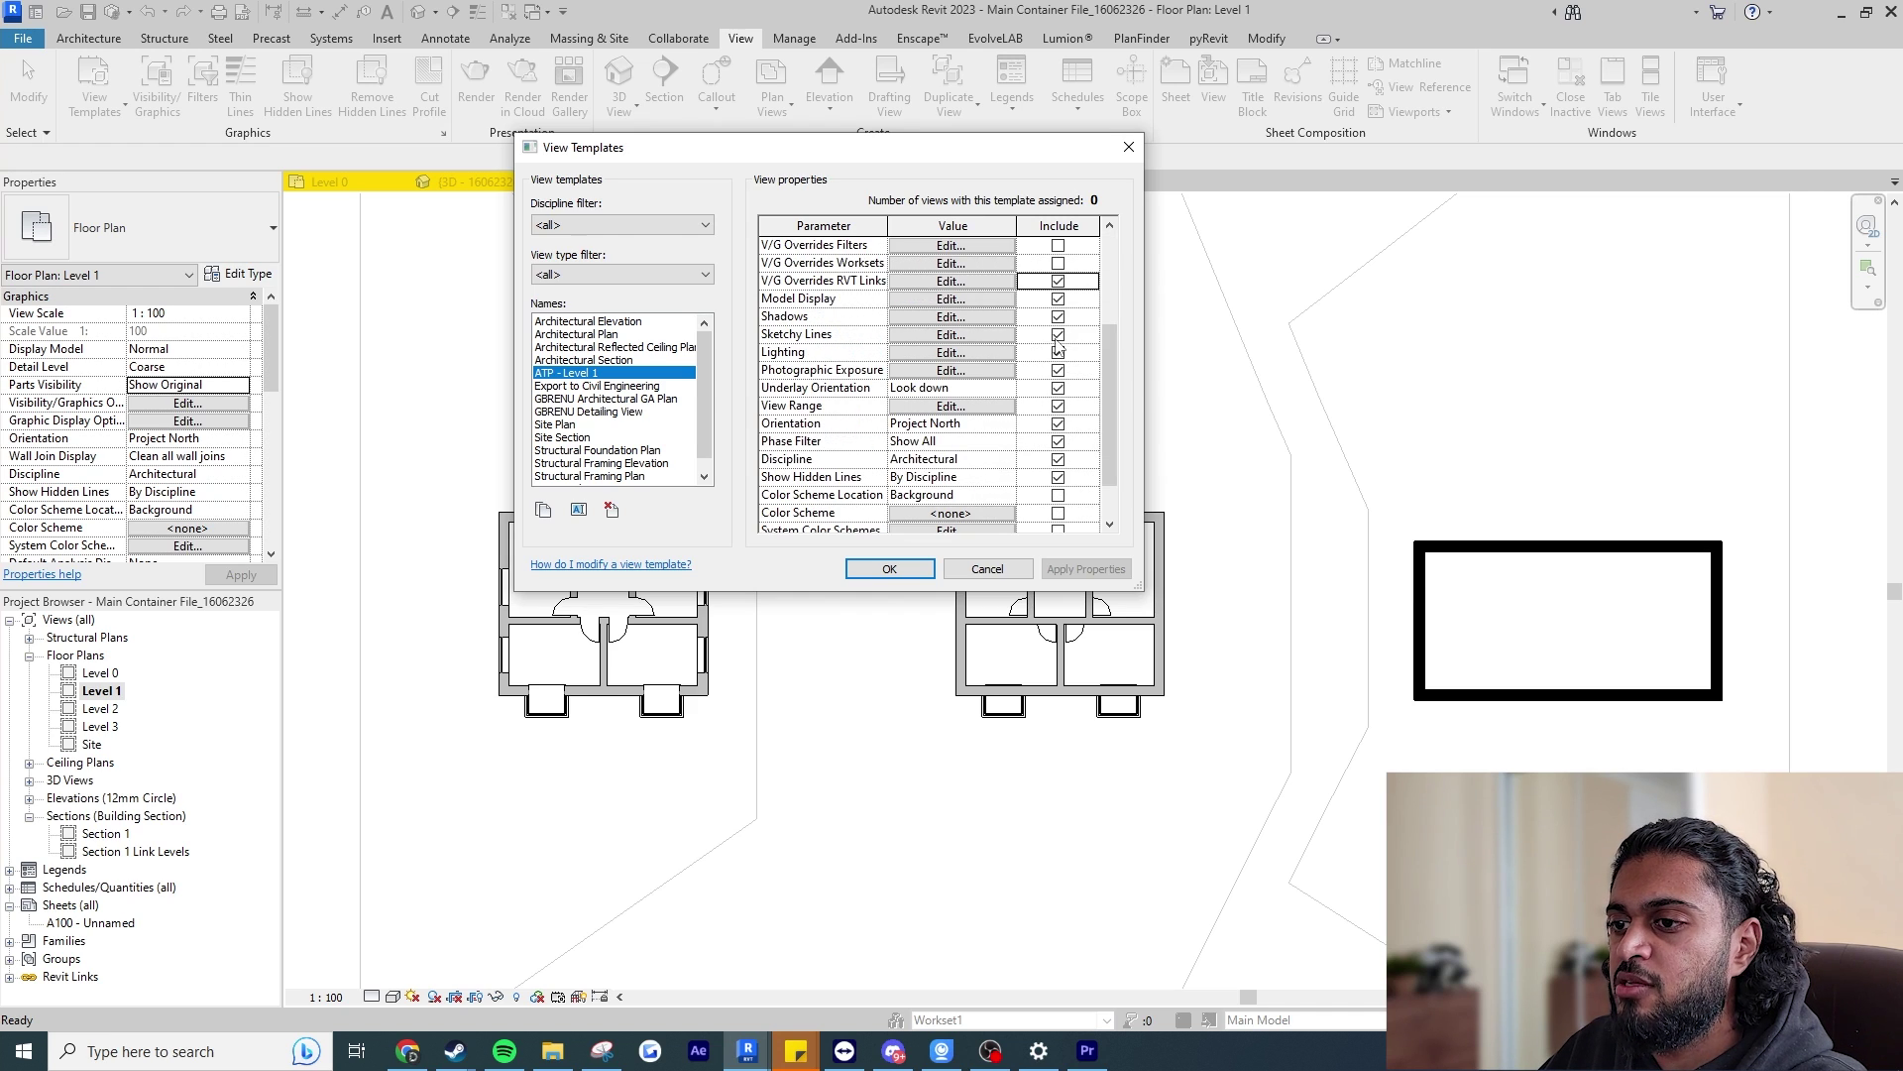
left_click(1058, 298)
left_click(1058, 317)
left_click(1058, 334)
left_click(1058, 352)
left_click(1058, 370)
left_click(1057, 387)
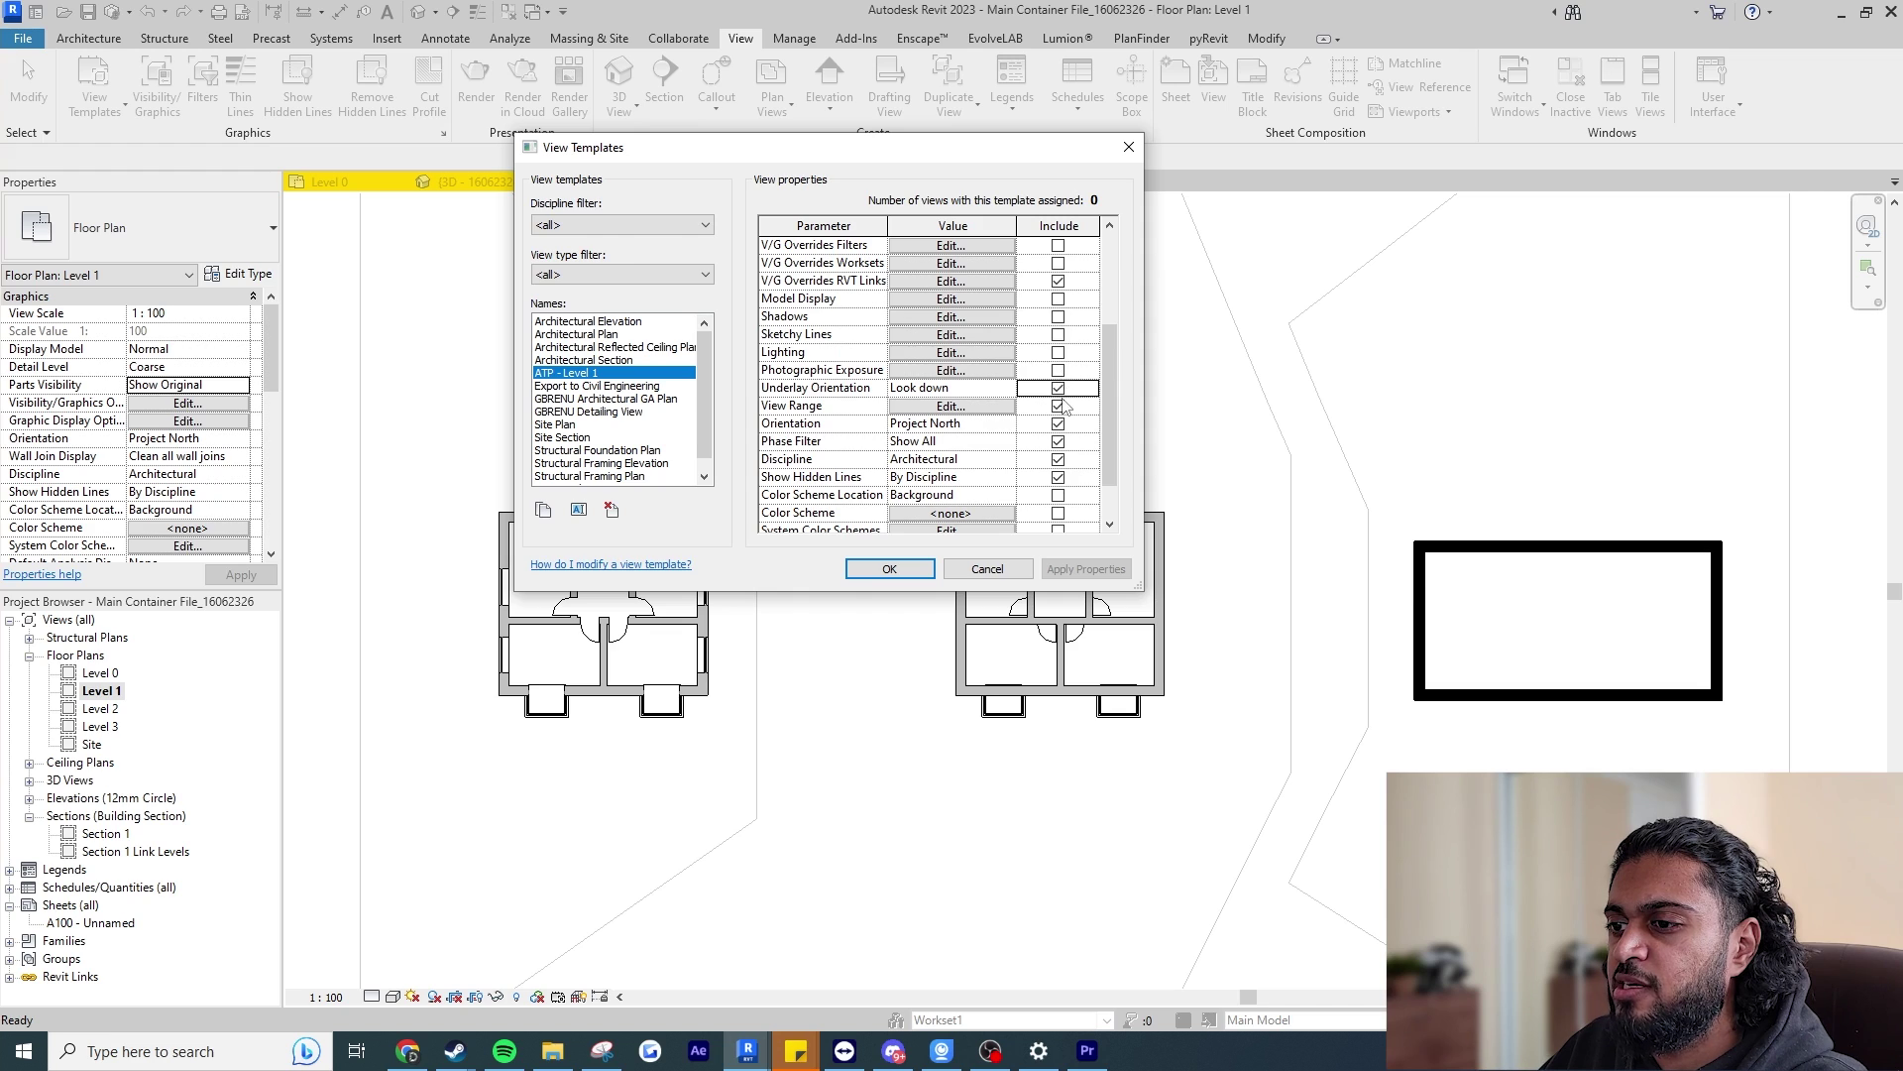
left_click(1058, 405)
left_click(1058, 423)
left_click(1058, 441)
left_click(1058, 459)
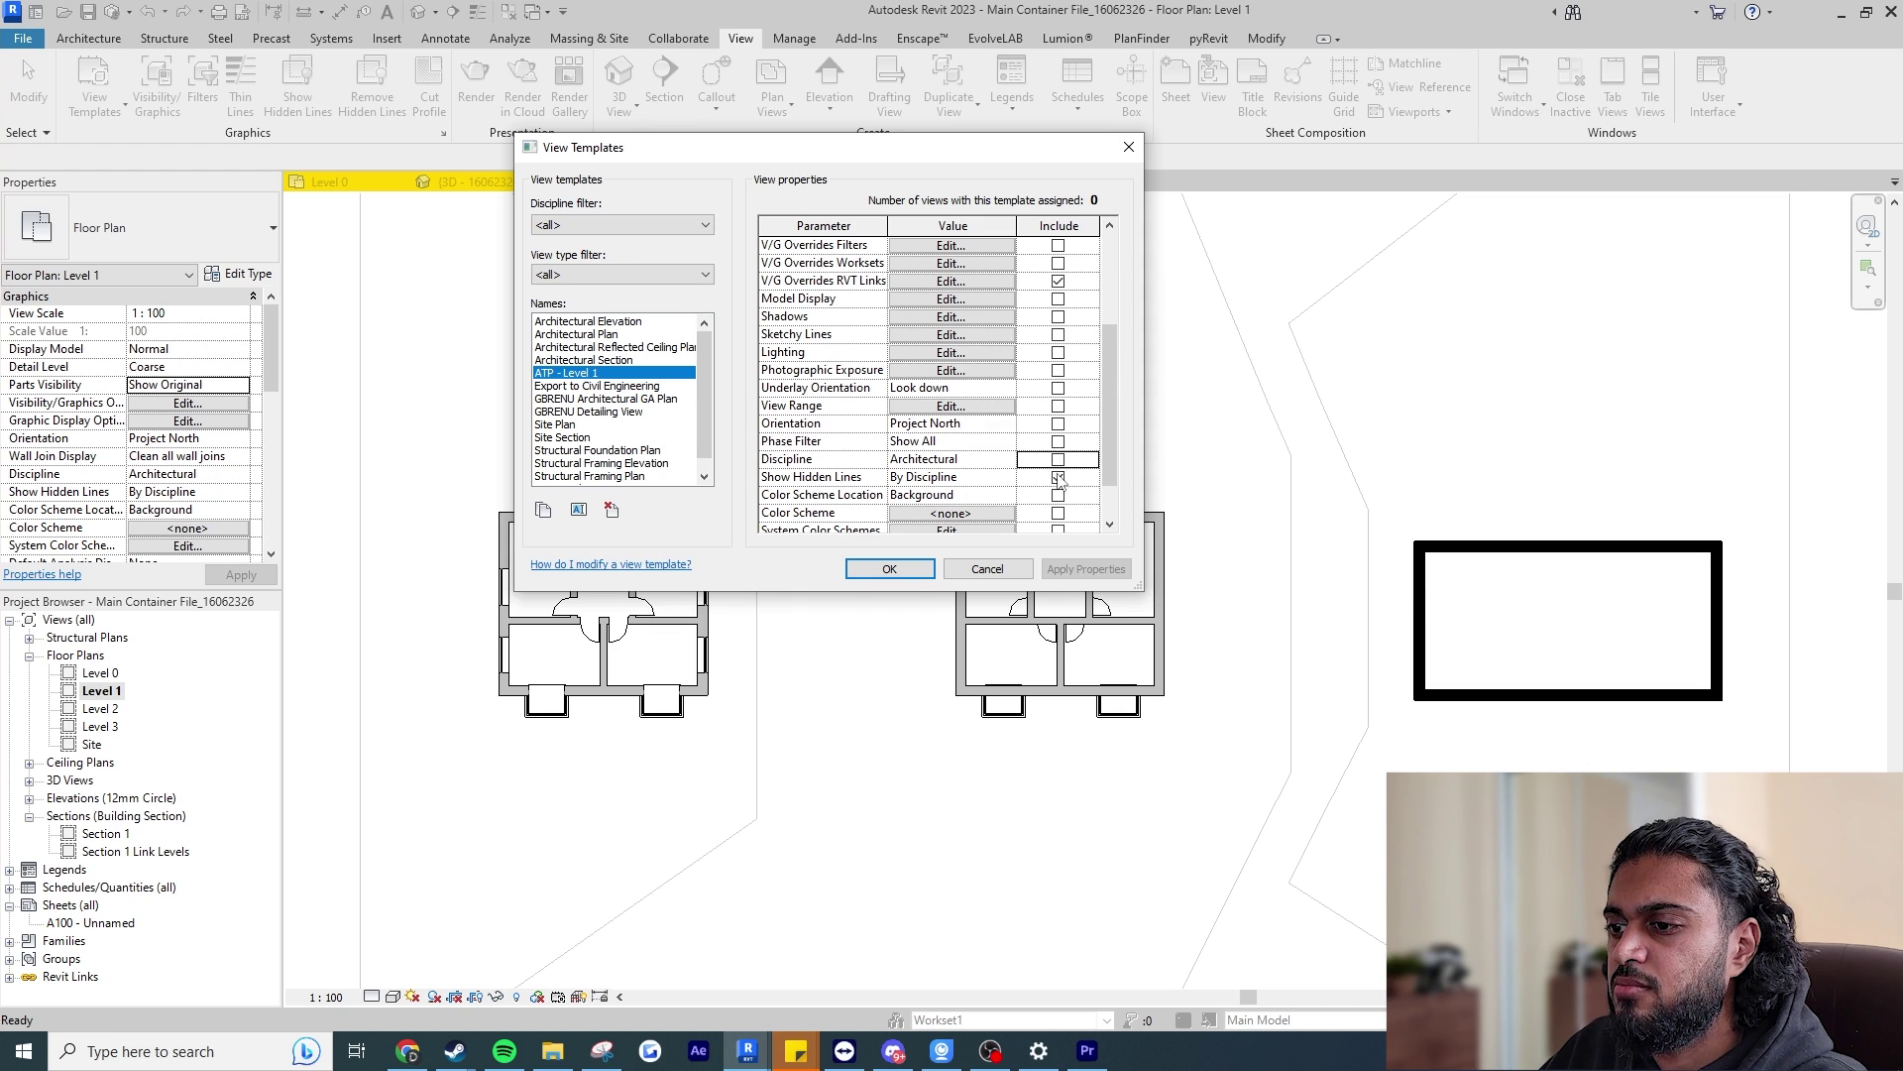
scroll(1061, 446, "down", 1)
left_click(1059, 424)
left_click(1059, 495)
scroll(992, 443, "up", 4)
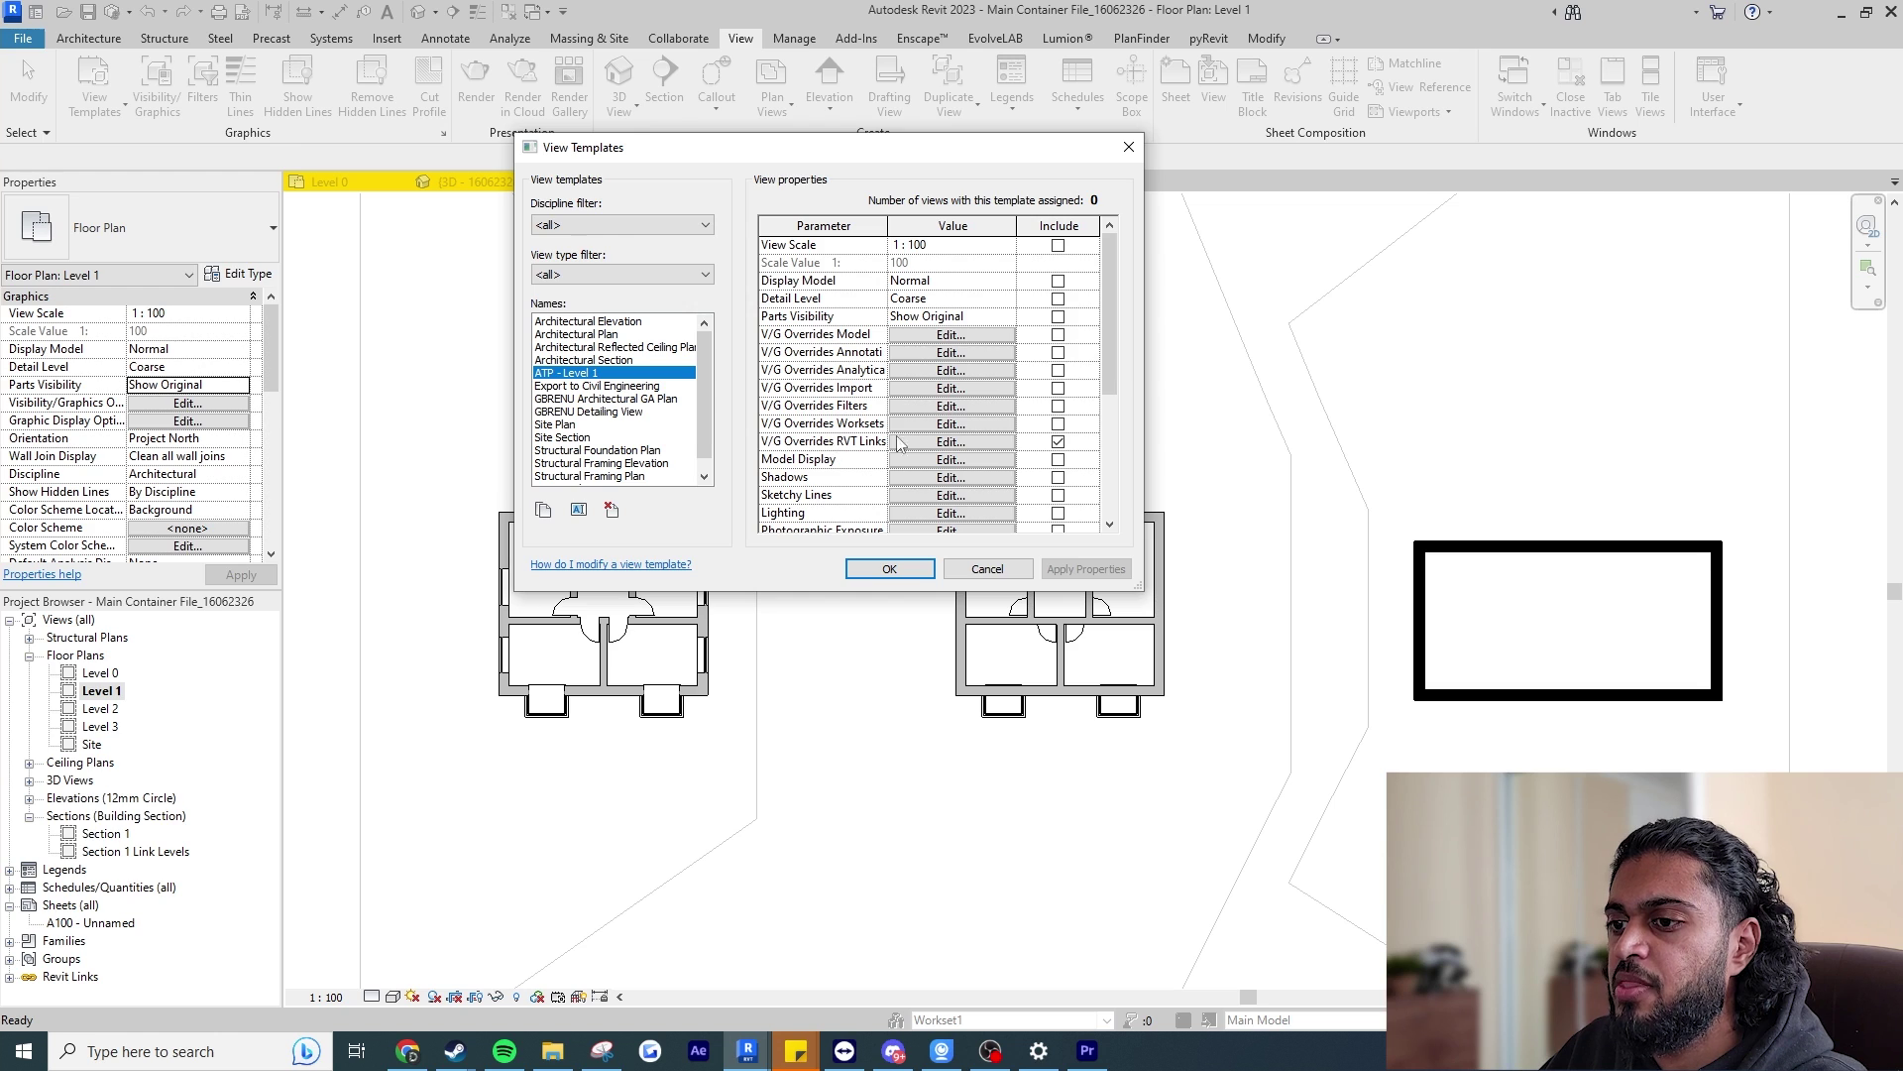
In the template's RVT link overrides, set LinkB to Custom display with linked view Floor Plan: Level 1 and view range <By linked view>.
left_click(985, 443)
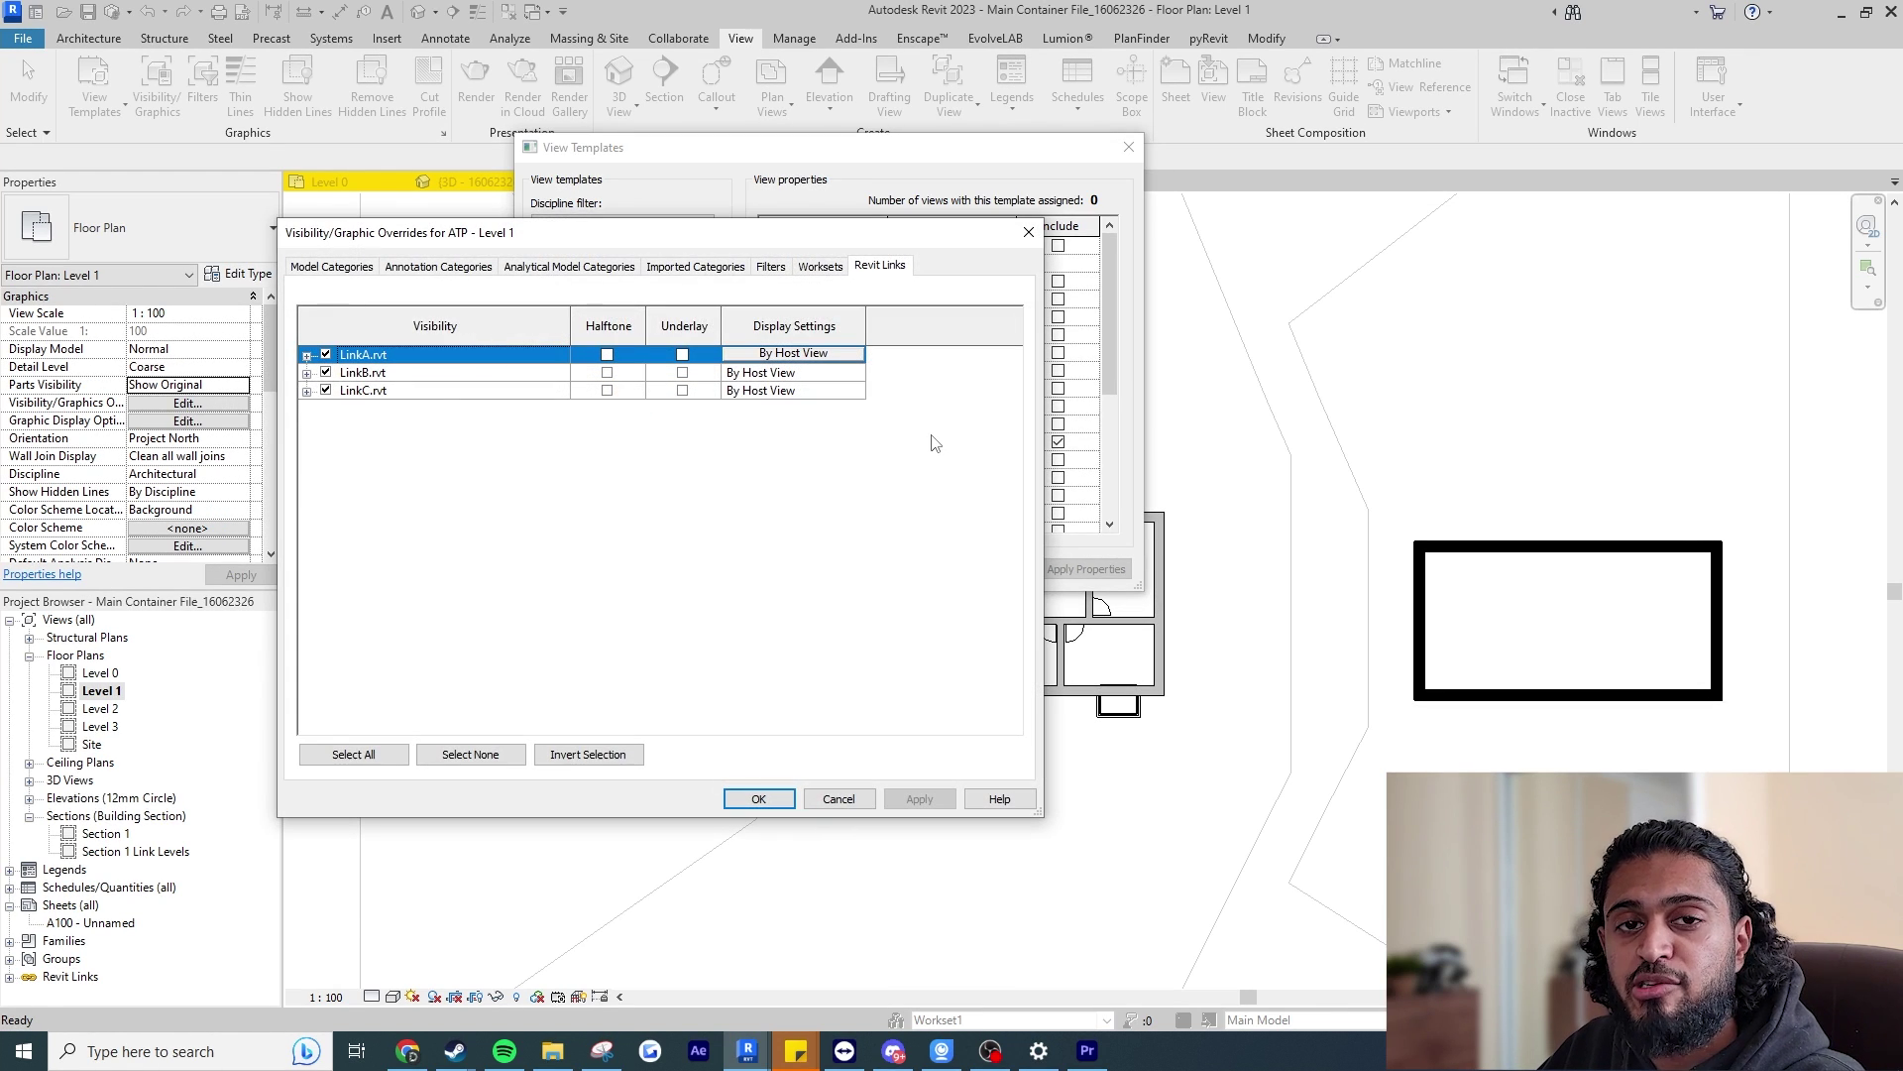
left_click_drag(821, 241, 1137, 252)
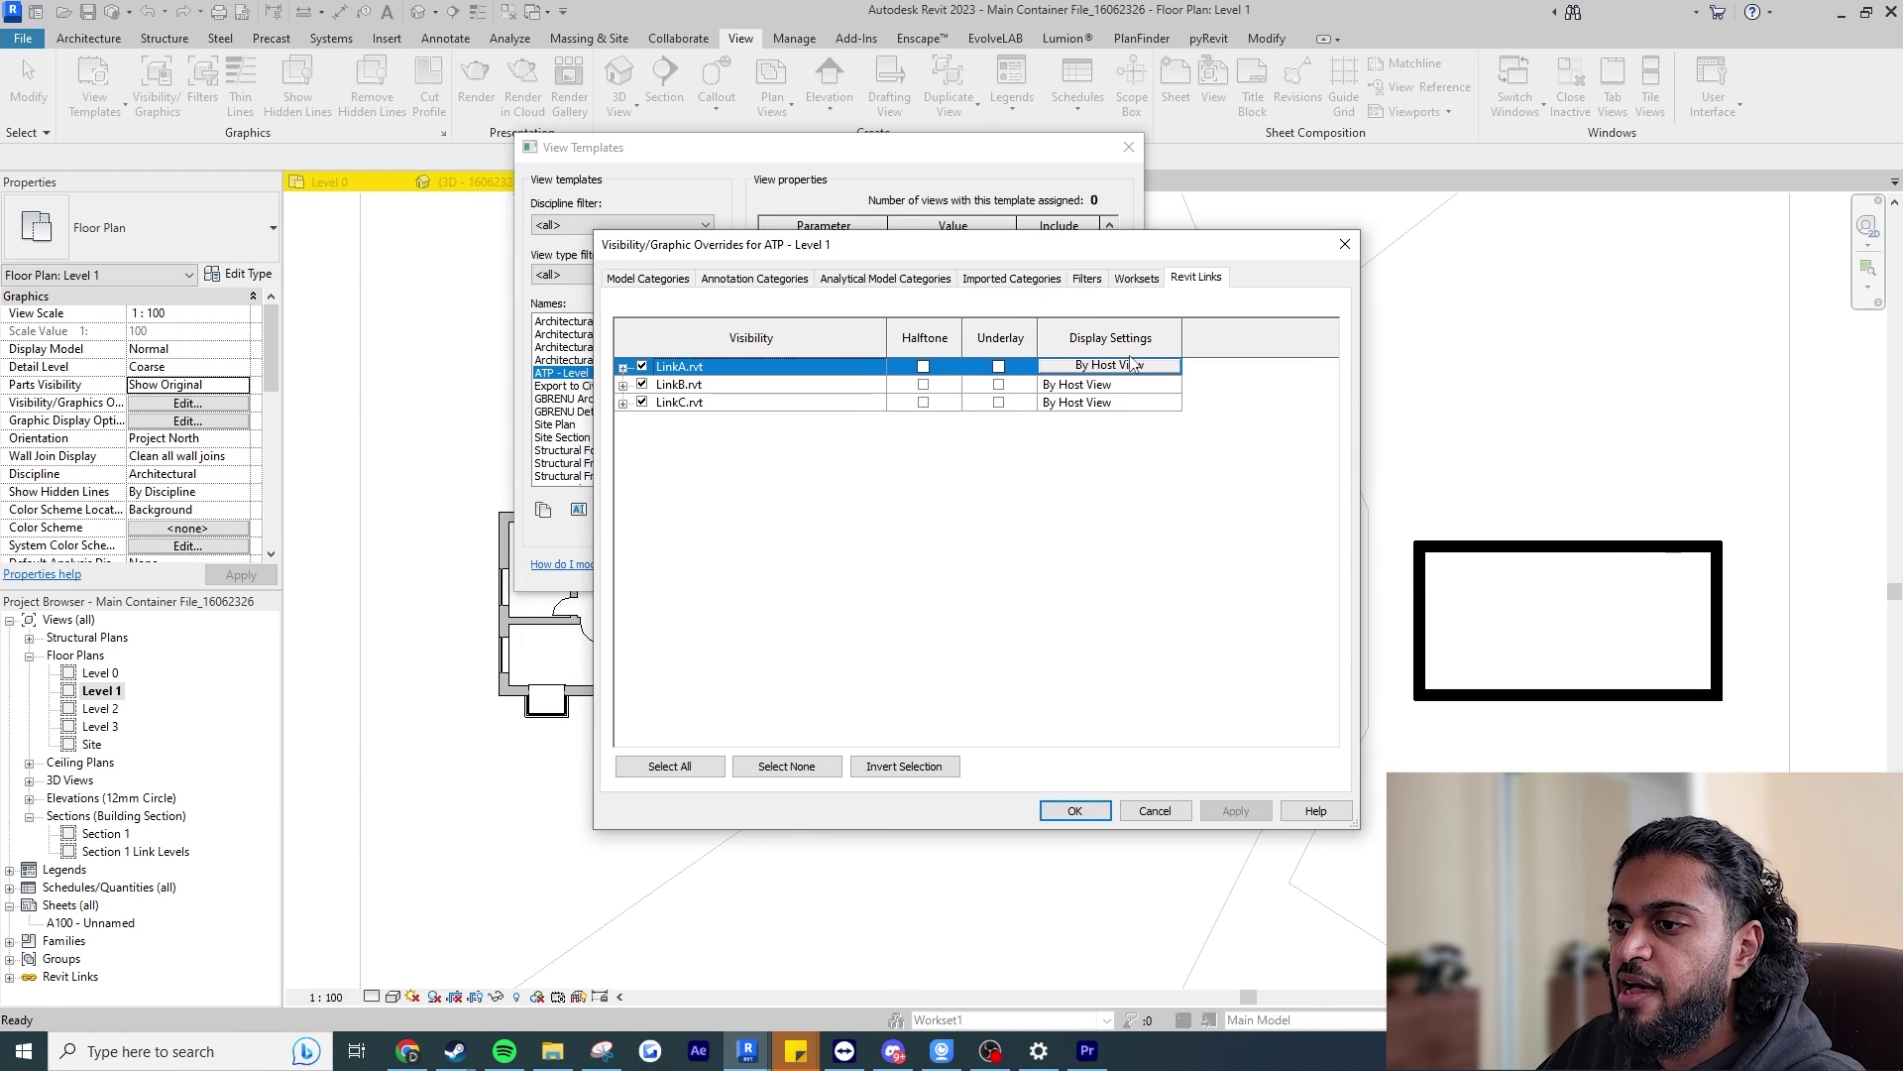
left_click(1124, 389)
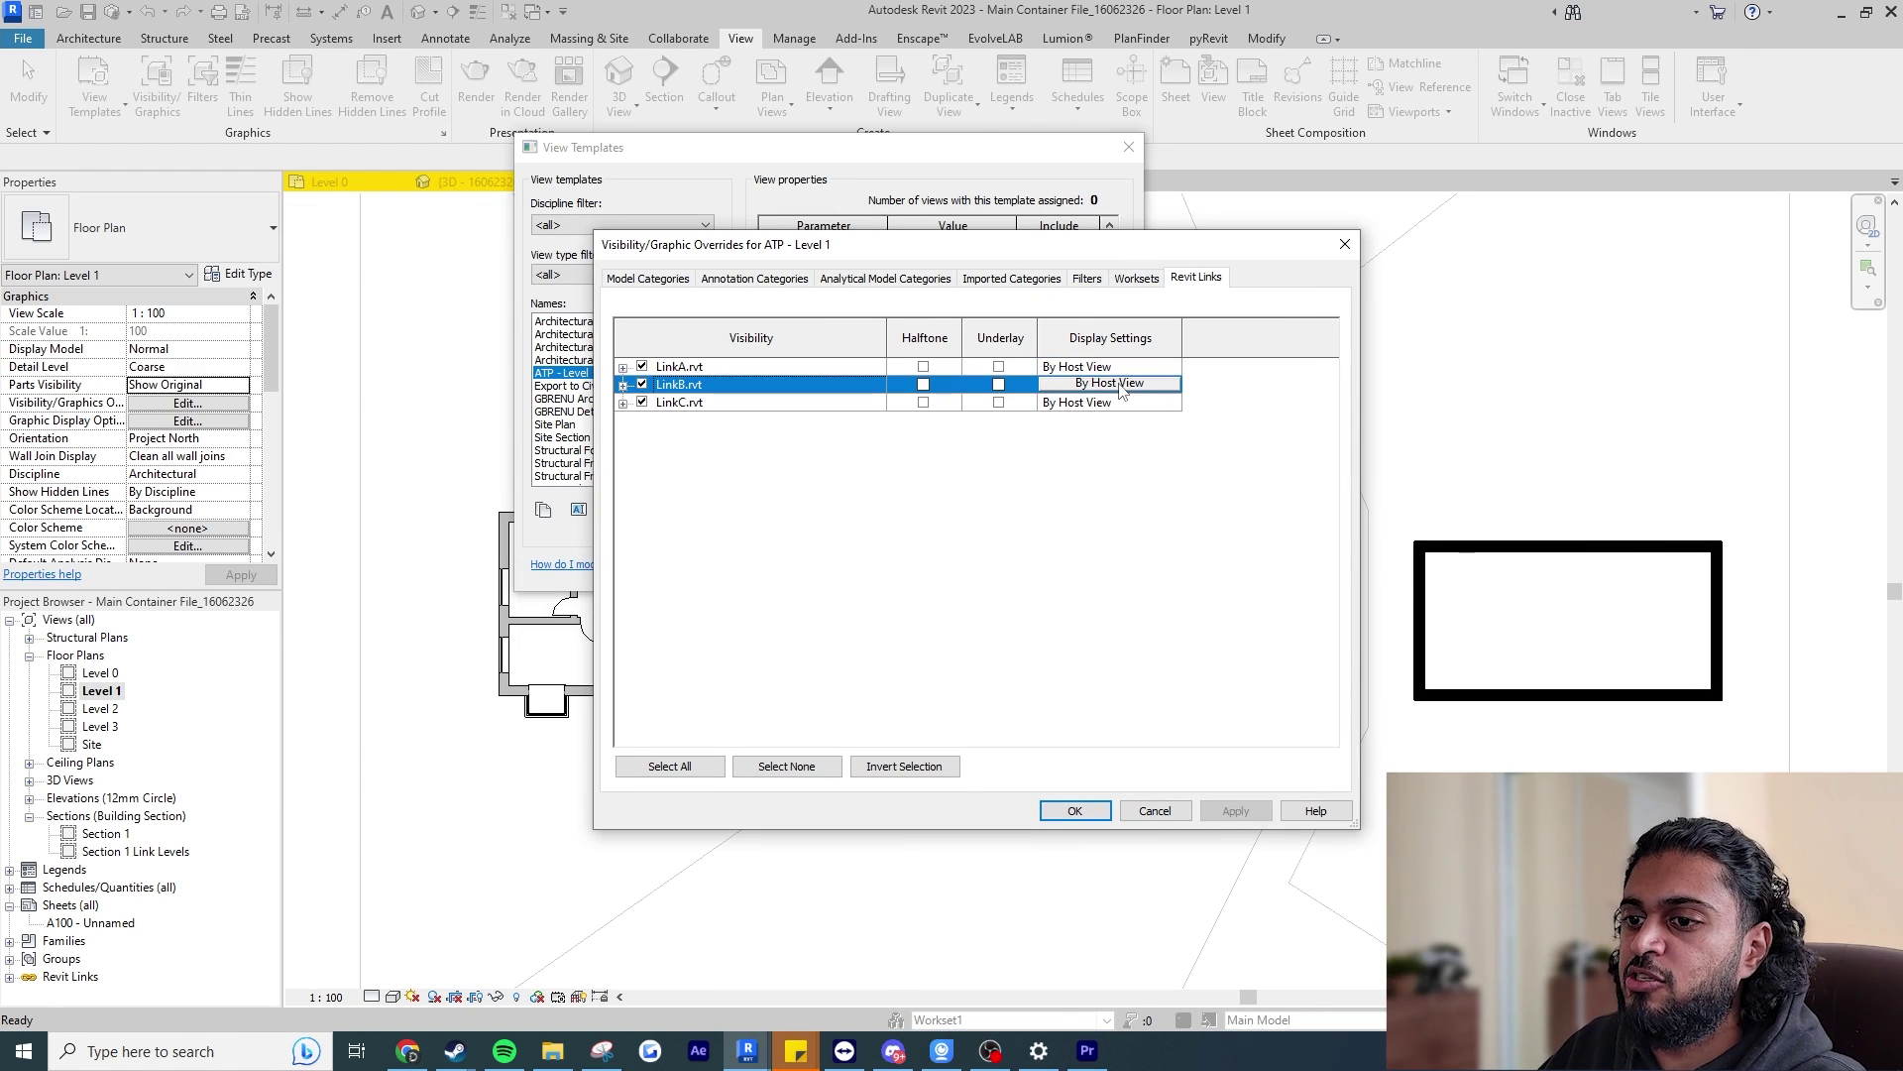
left_click(1112, 387)
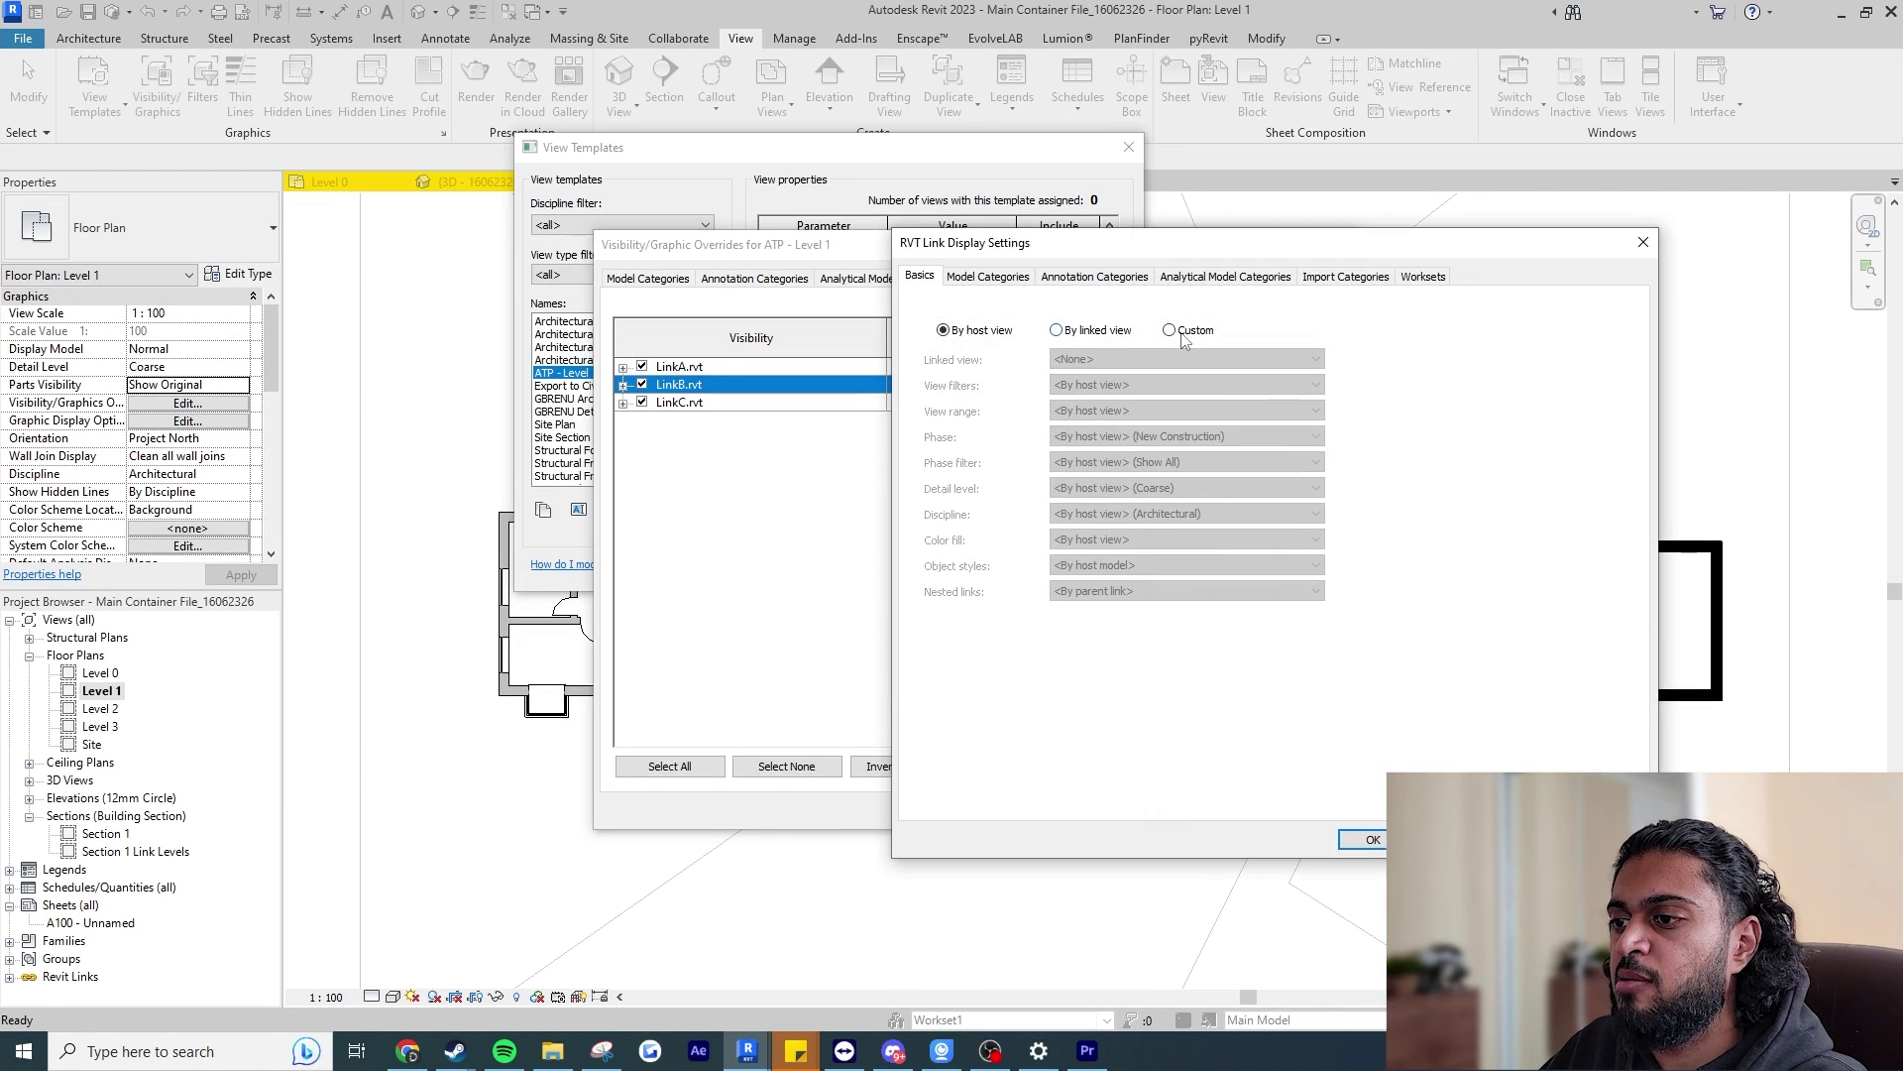
left_click(1182, 332)
left_click(1148, 357)
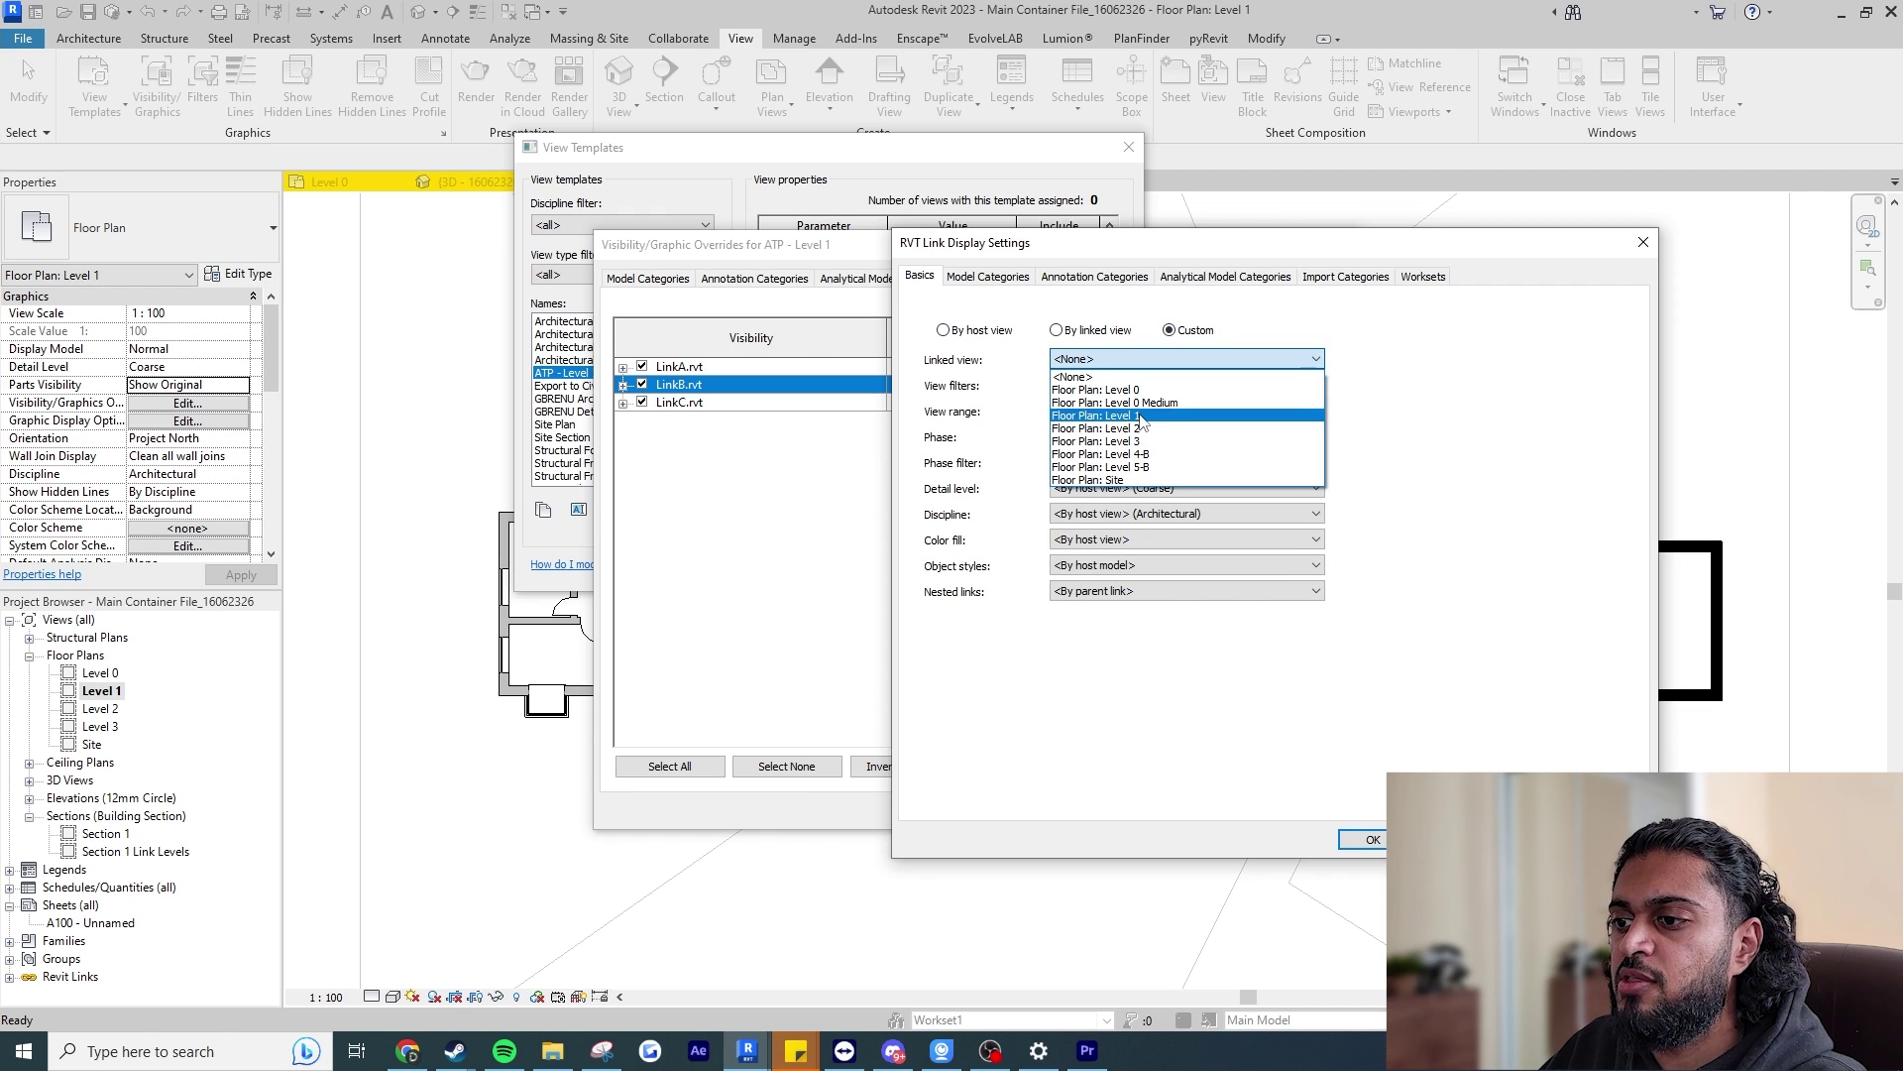
left_click(1140, 409)
left_click(1115, 411)
left_click(1144, 442)
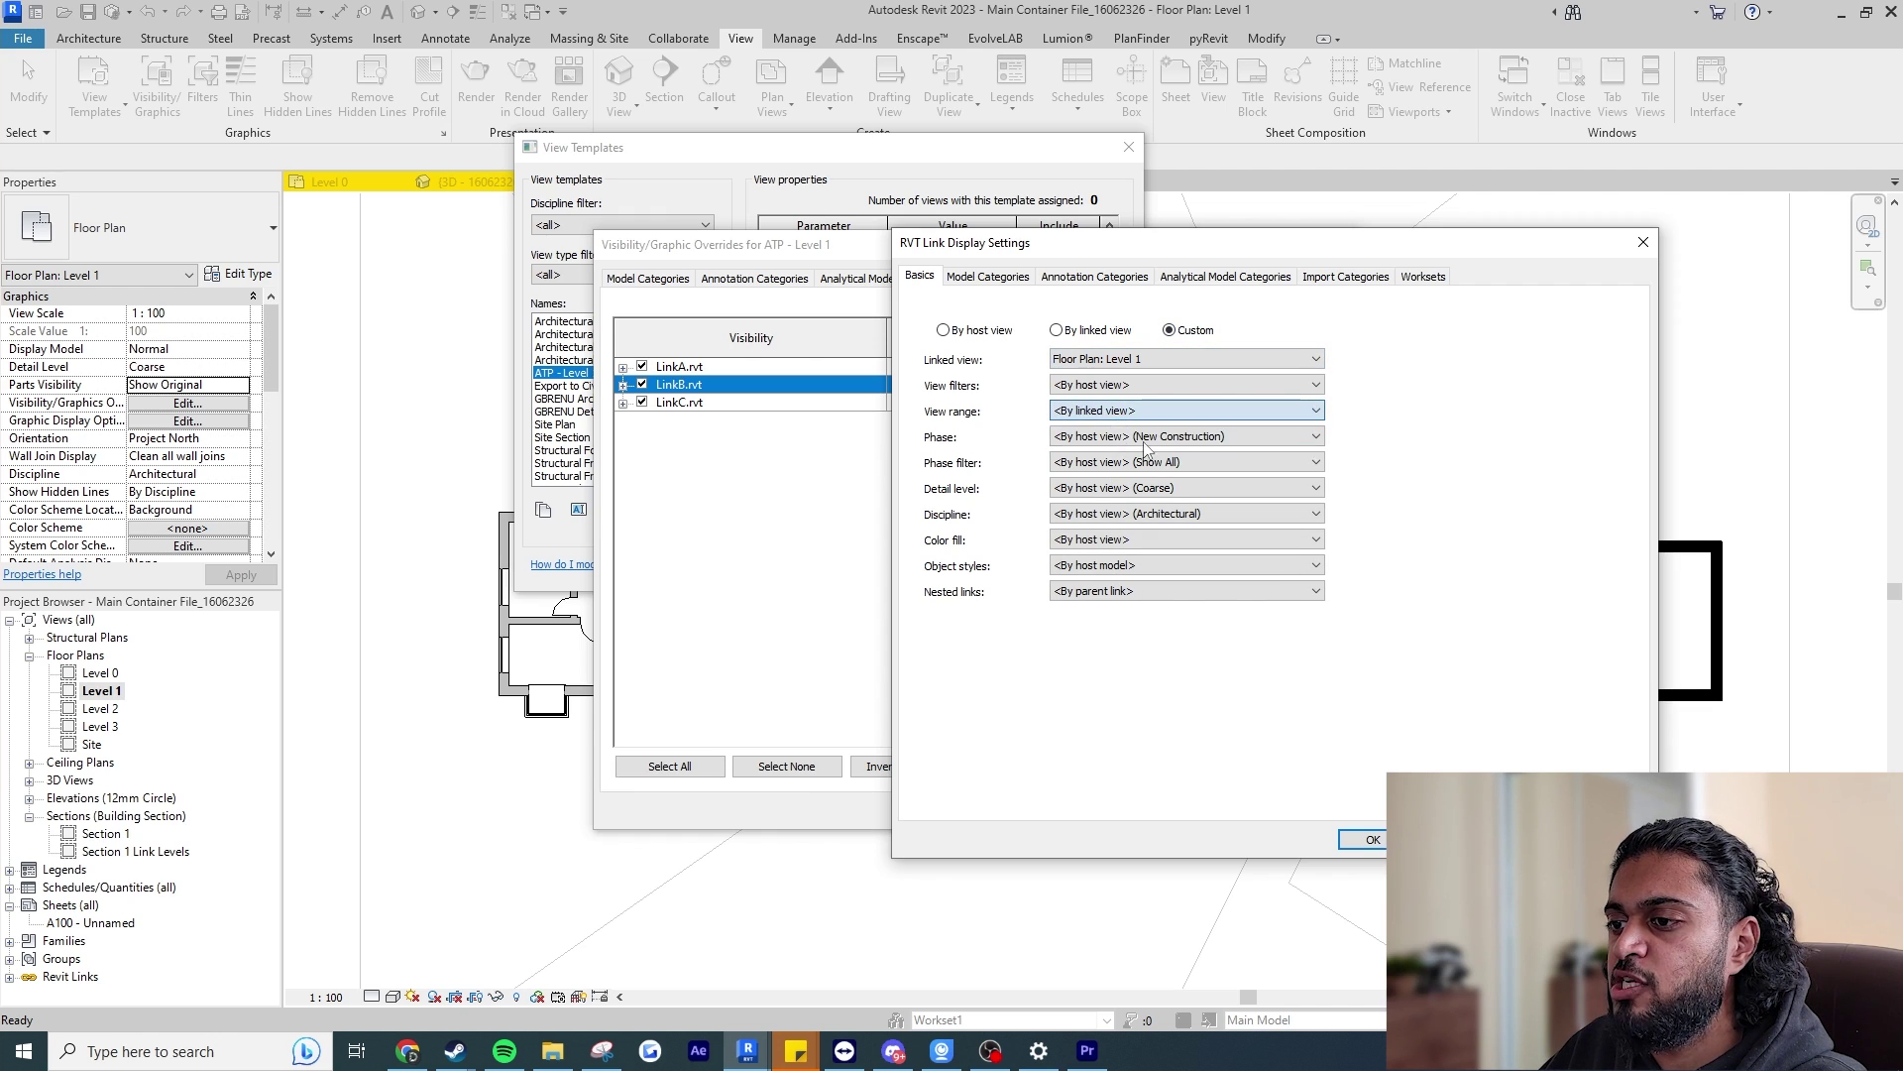
left_click(1373, 840)
Set LinkC to Custom display with linked view Floor Plan: Level 1-C and view range <By linked view>, and save the template.
left_click(1090, 404)
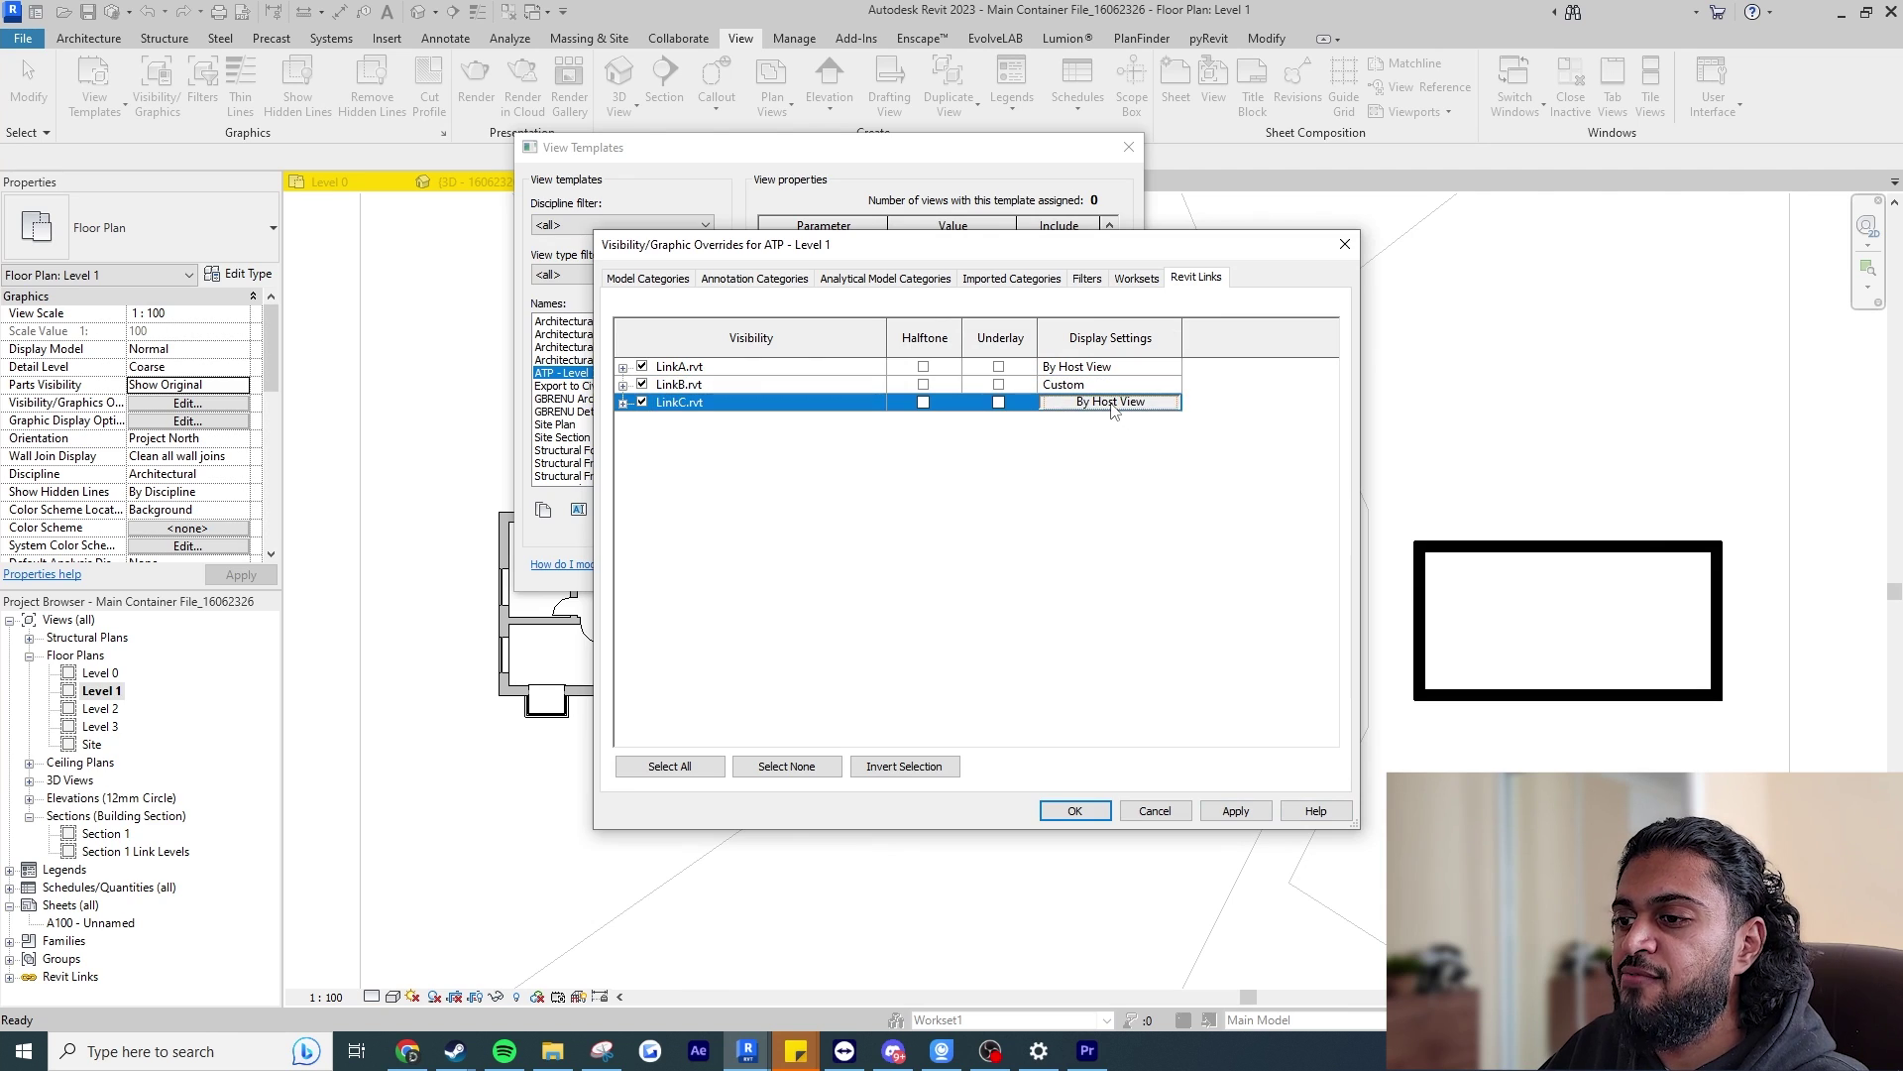
left_click(1091, 403)
left_click(1171, 330)
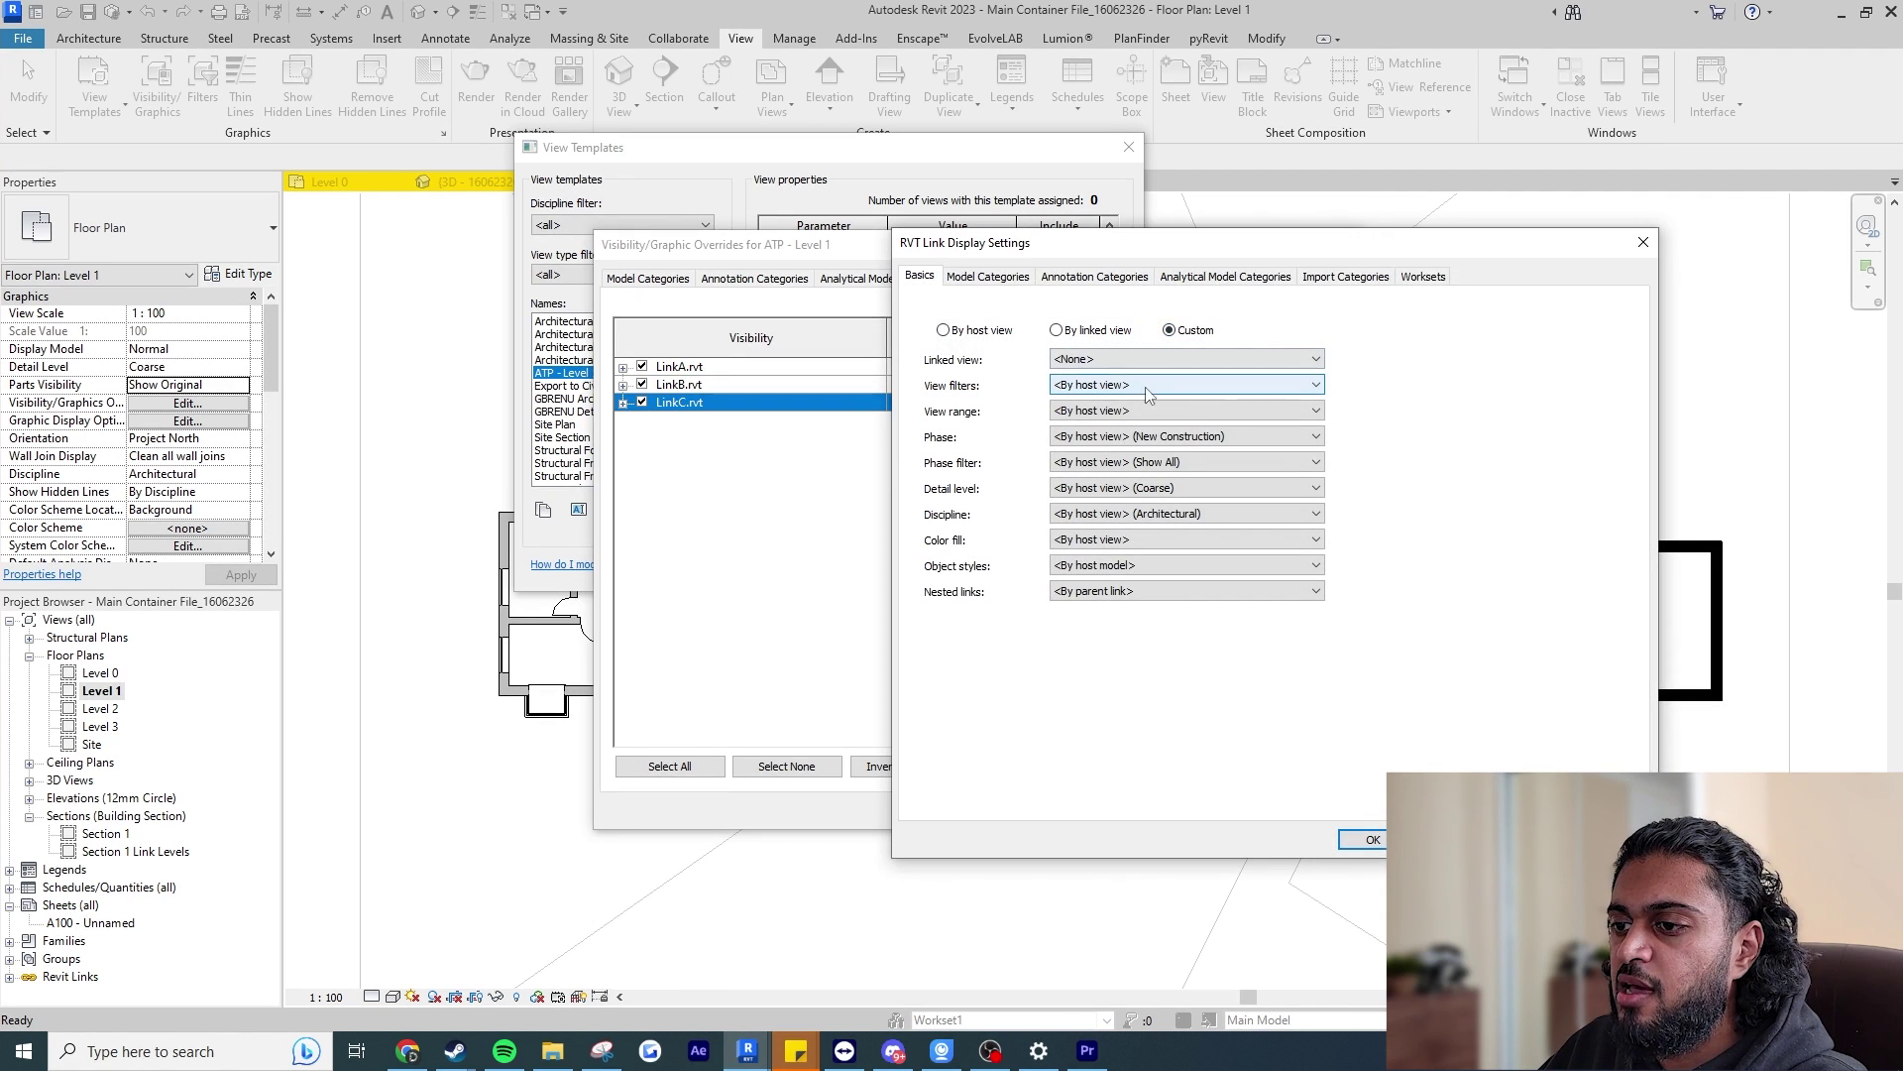
left_click(1088, 358)
left_click(1068, 375)
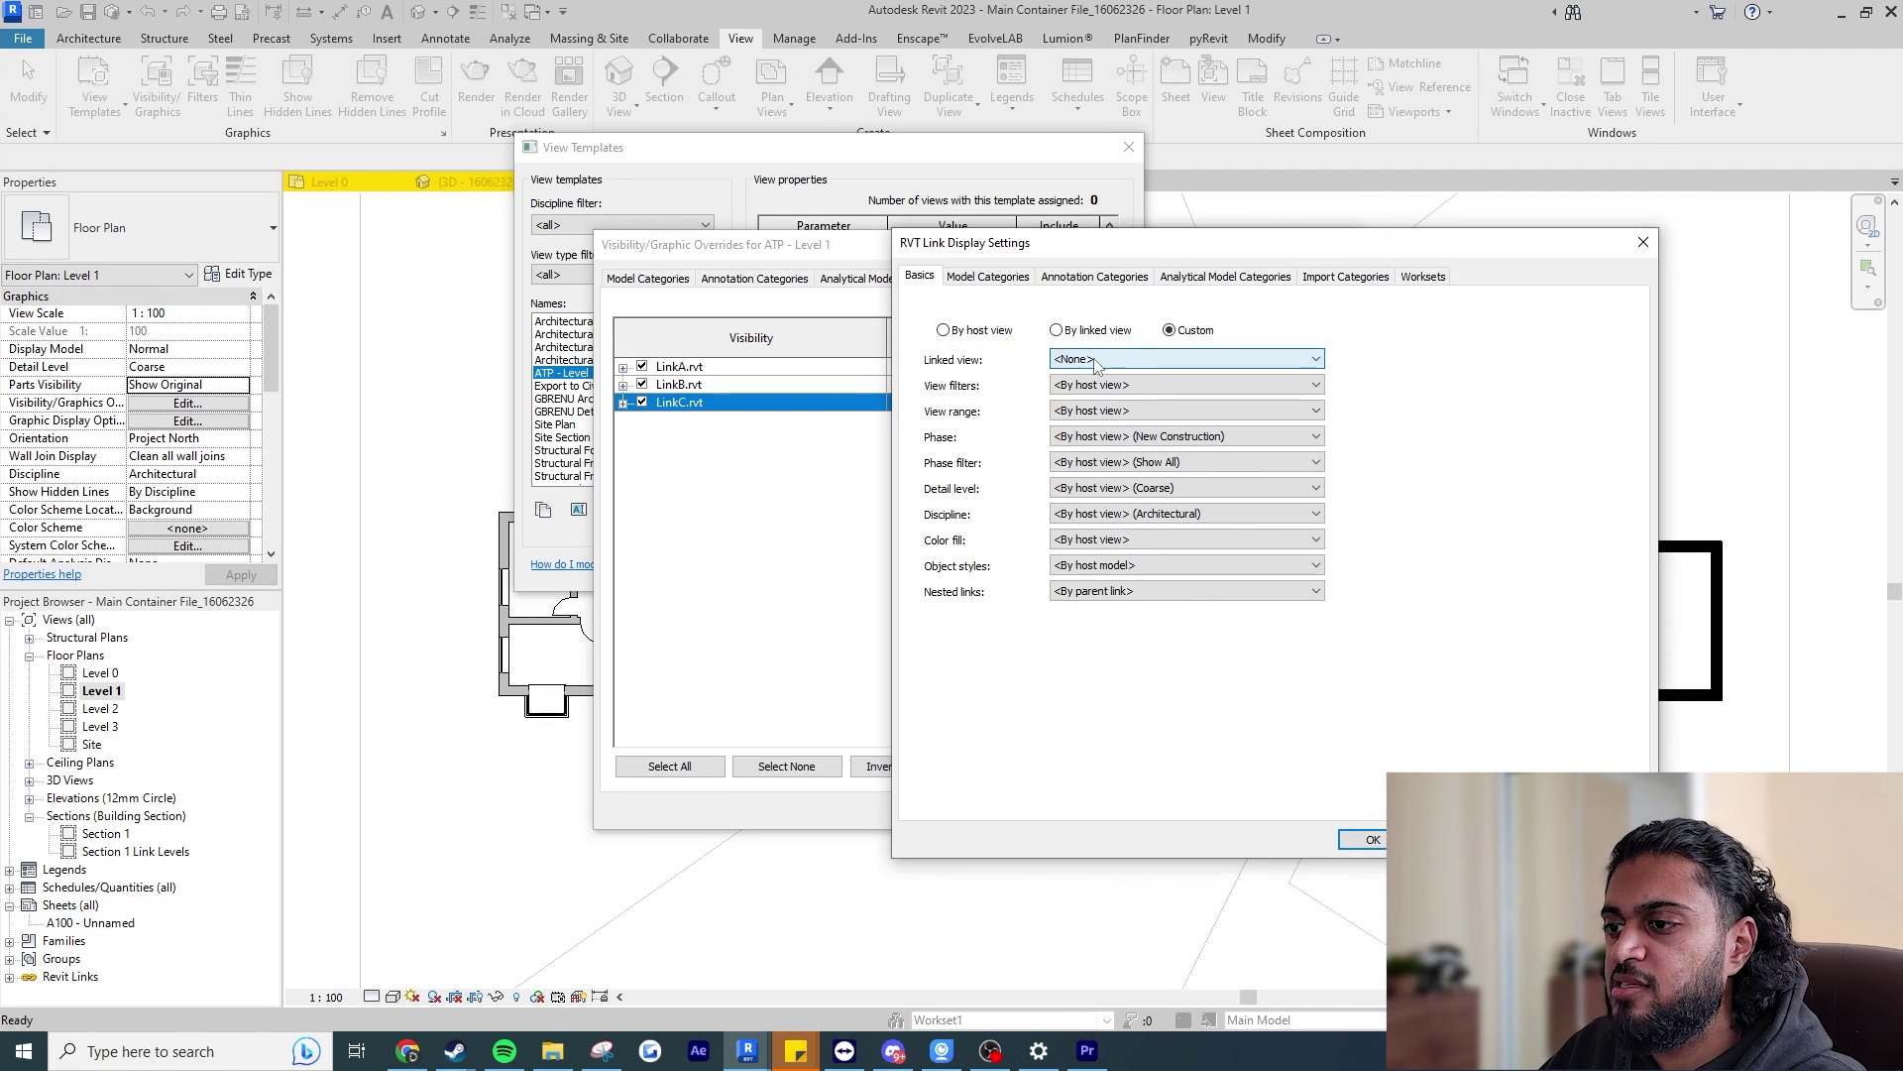
left_click(1121, 359)
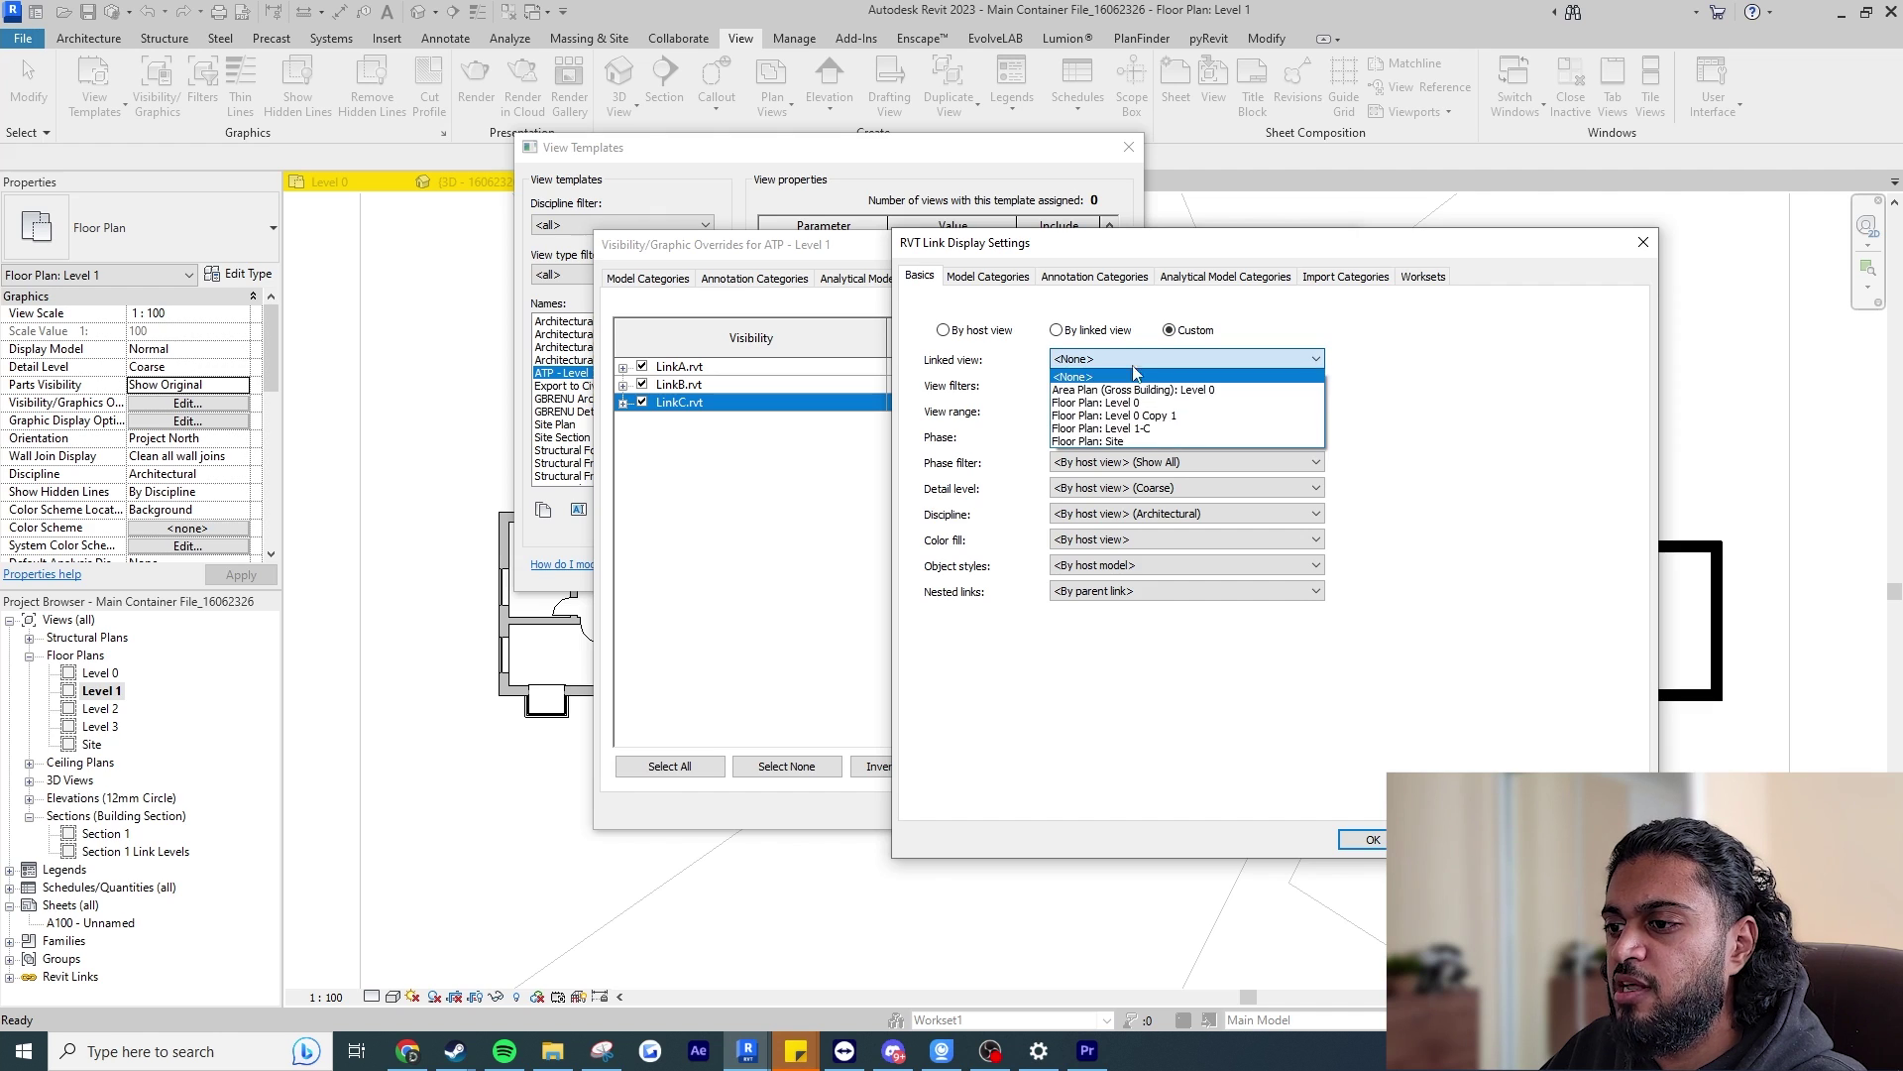
left_click(1173, 428)
left_click(1173, 411)
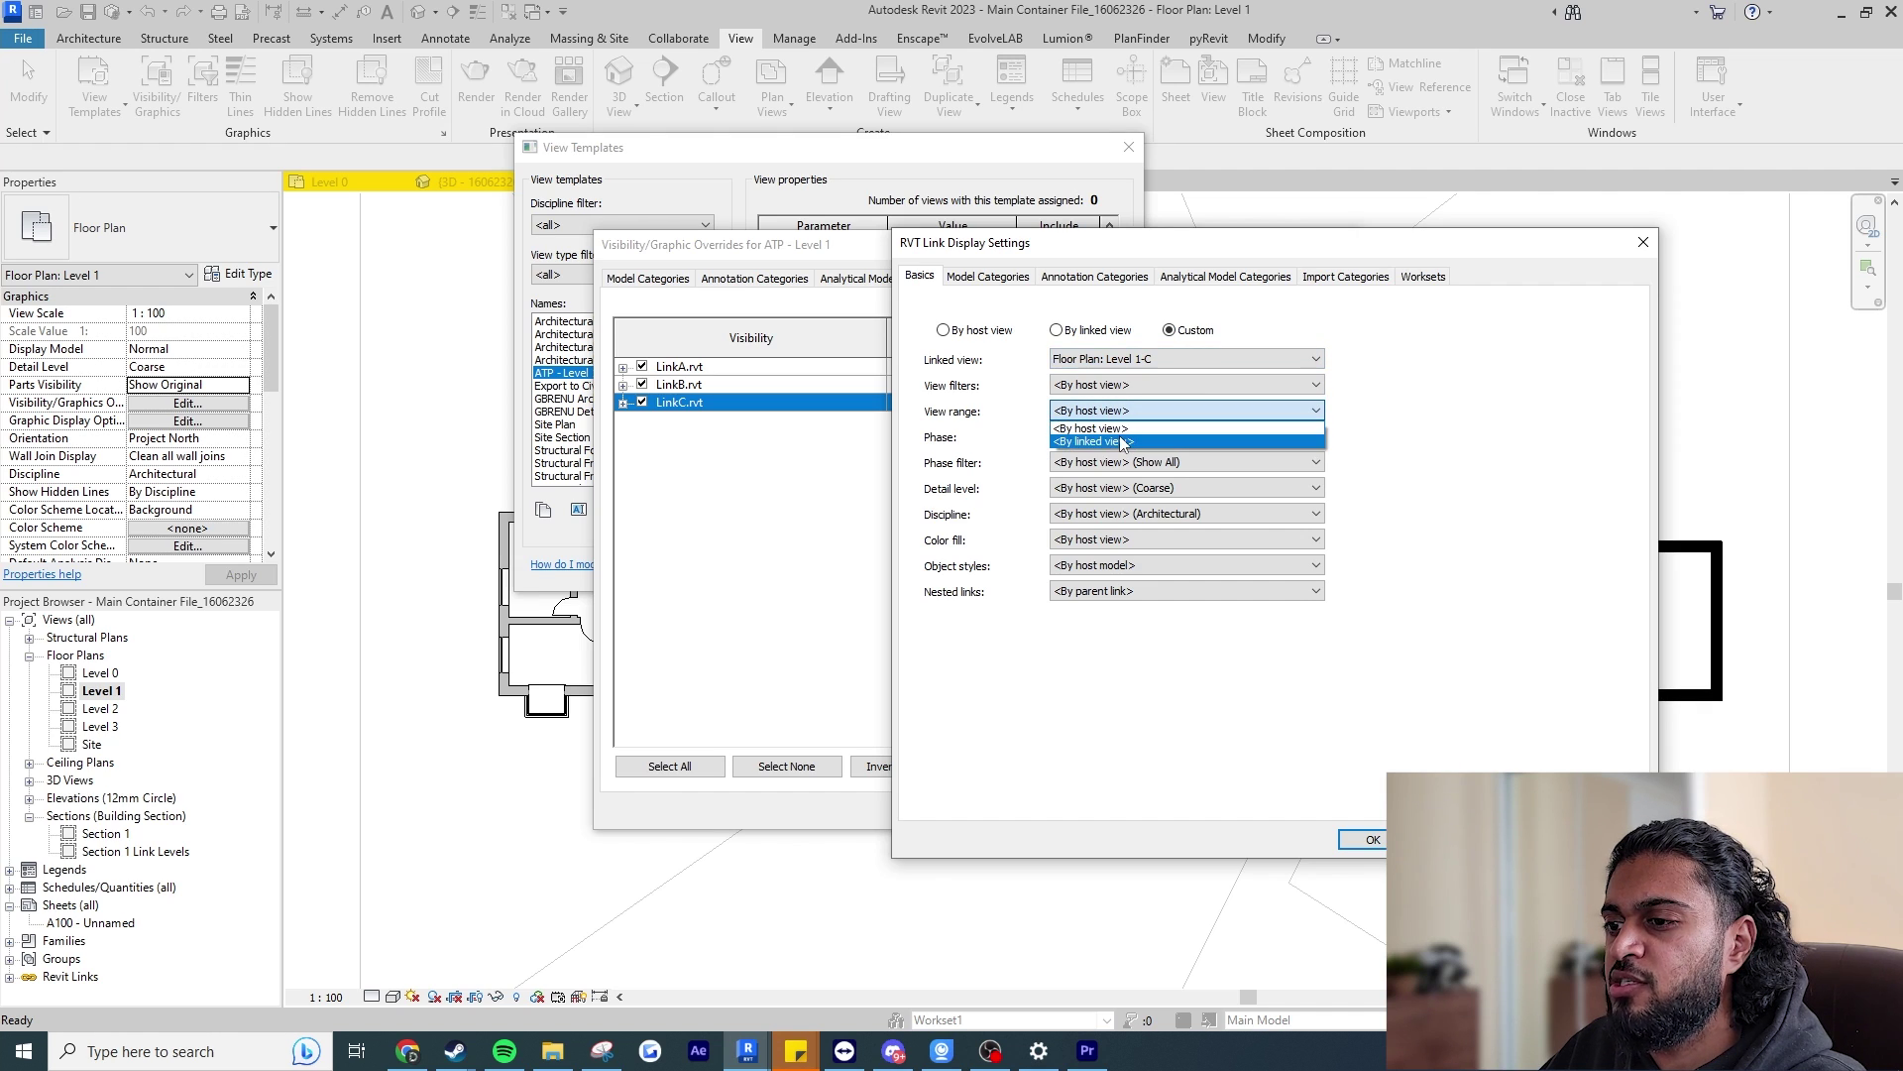
left_click(1140, 437)
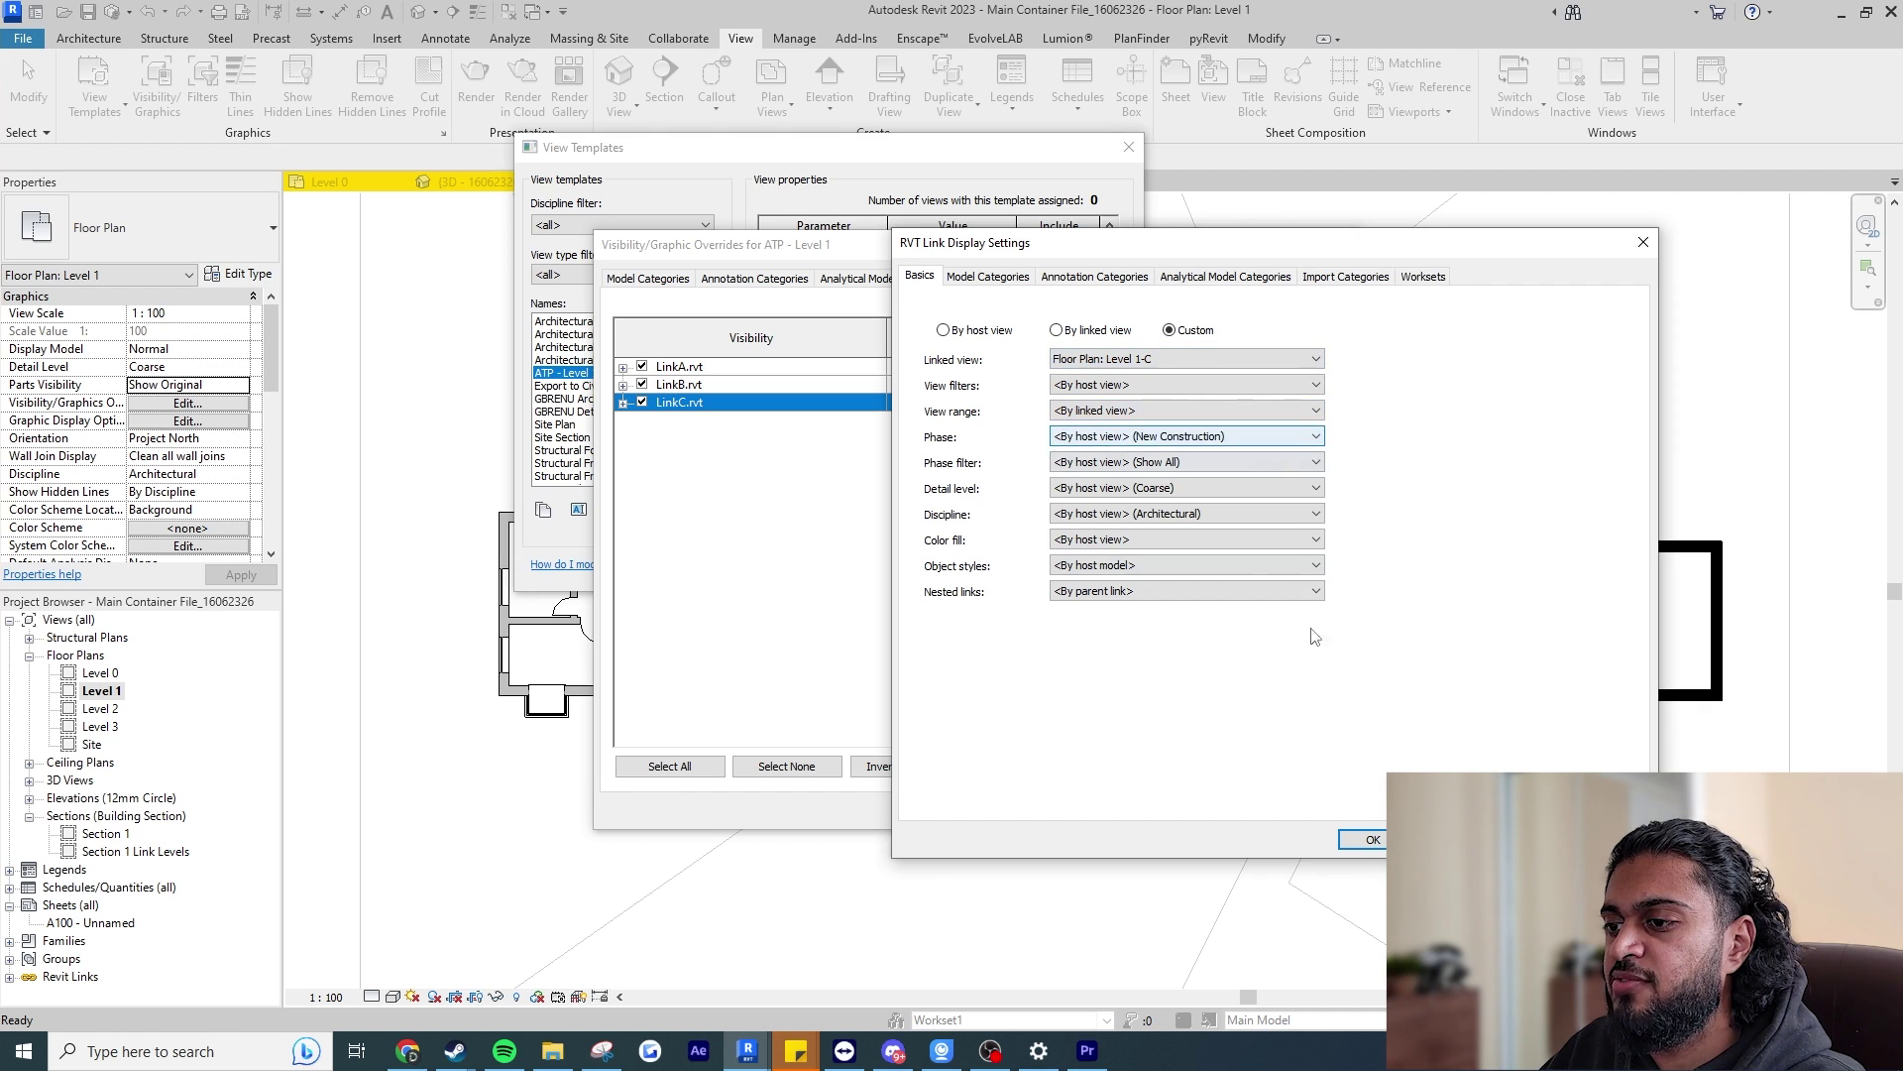
left_click(1364, 841)
left_click(1075, 810)
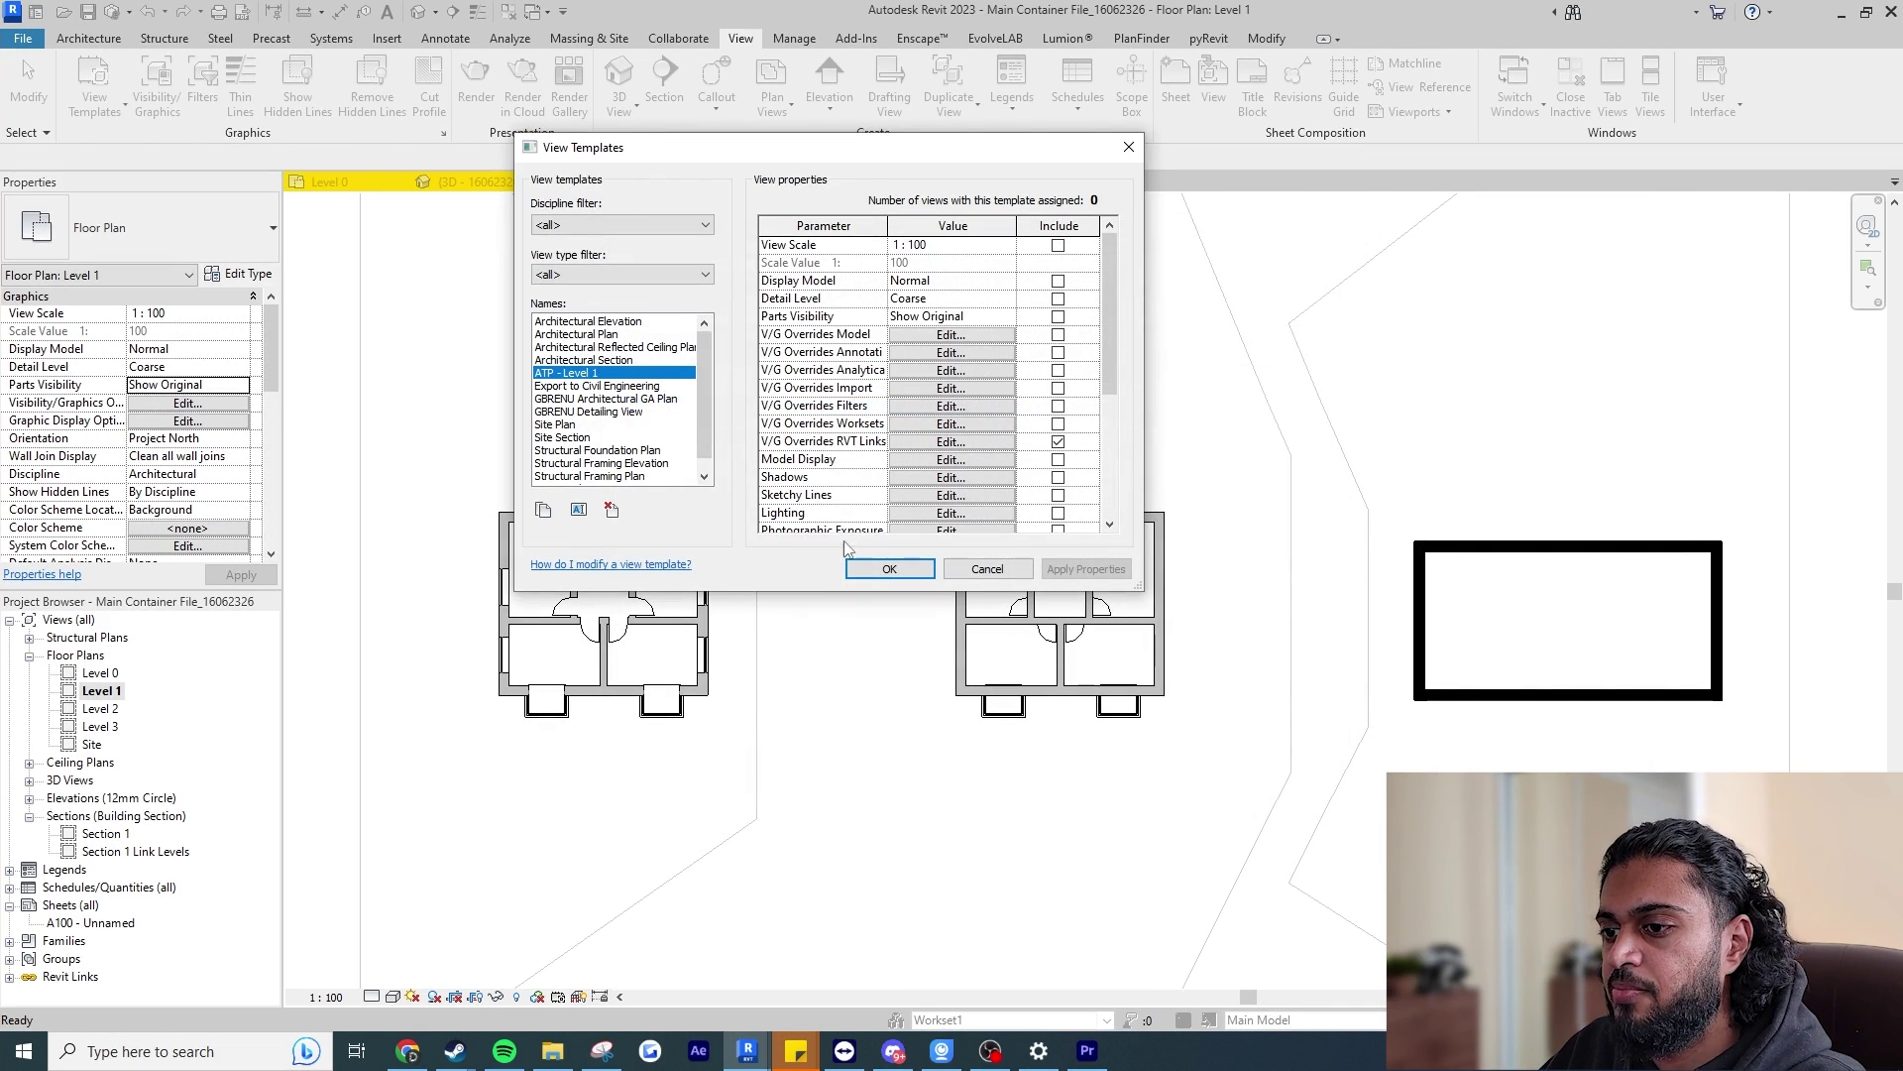
left_click(890, 570)
Apply the ATP - Level 1 template properties to the host file's Level 1 floor plan.
left_click(101, 691)
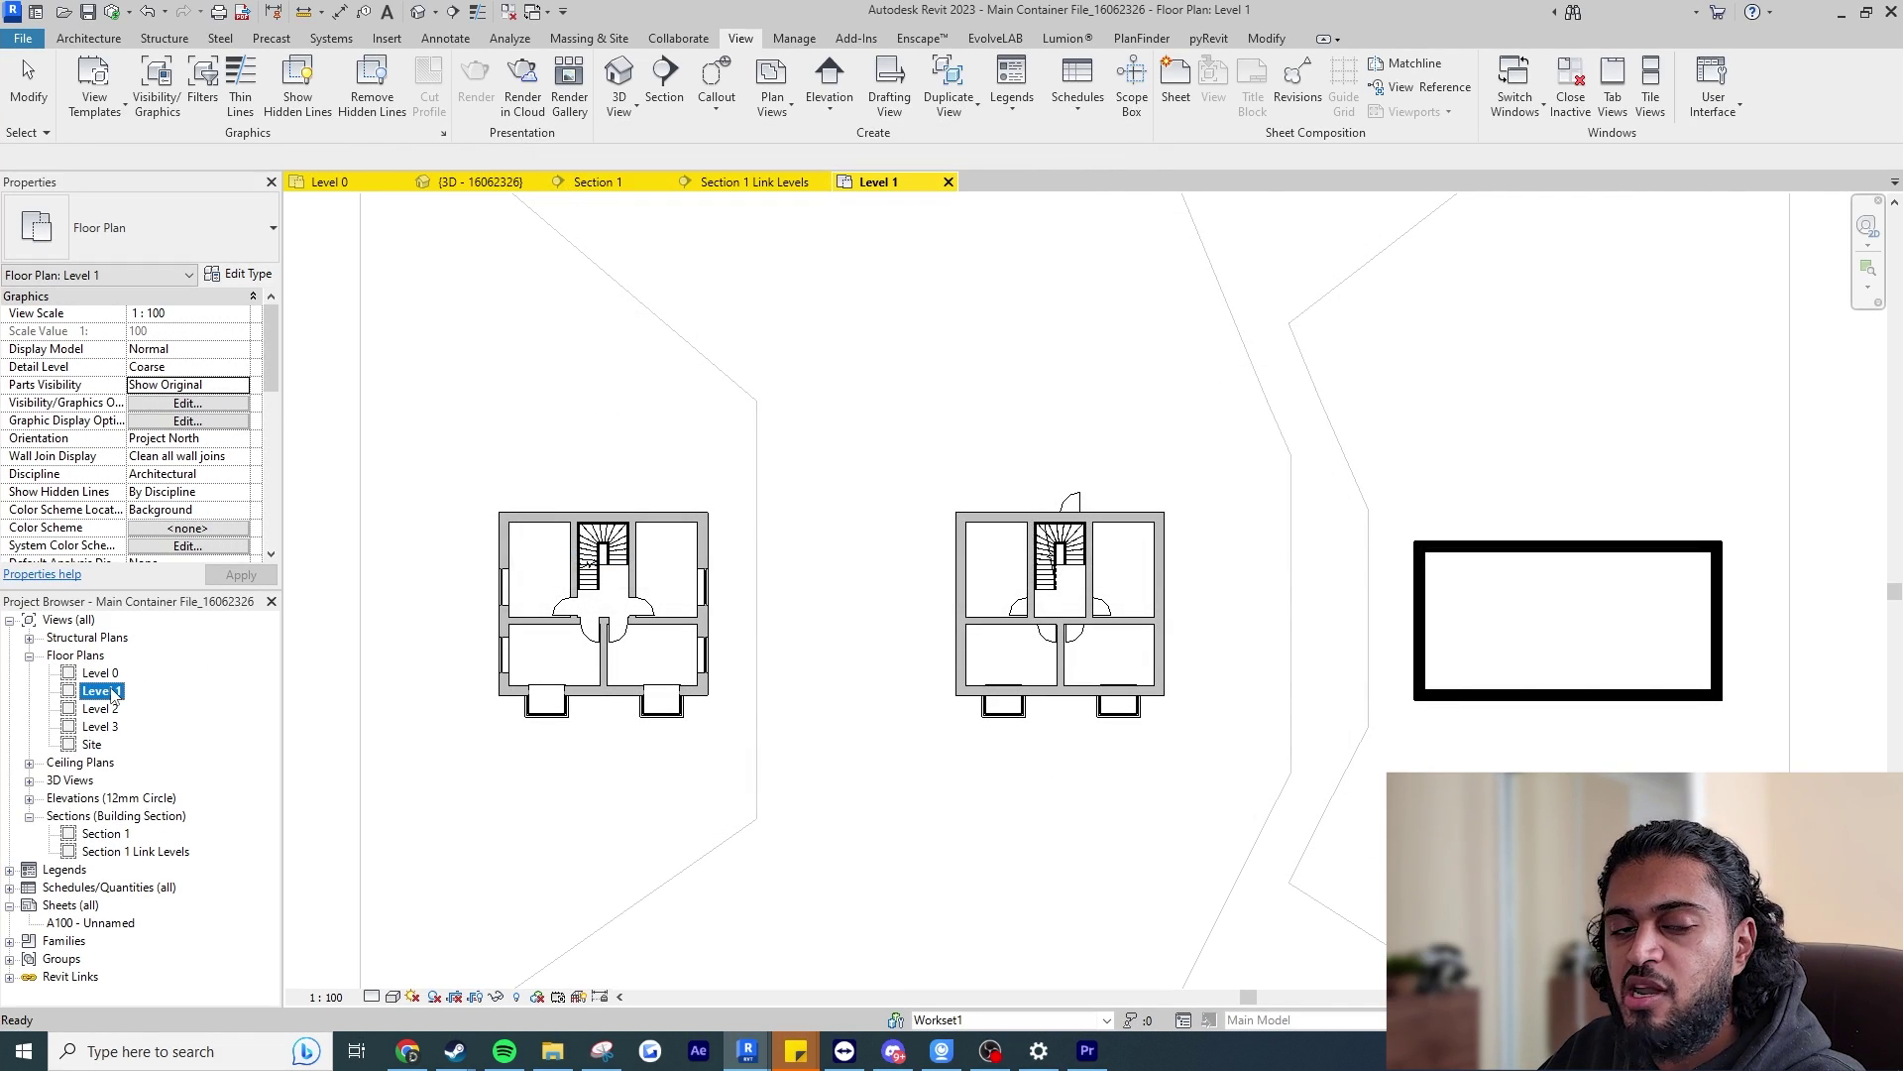
left_click(101, 691)
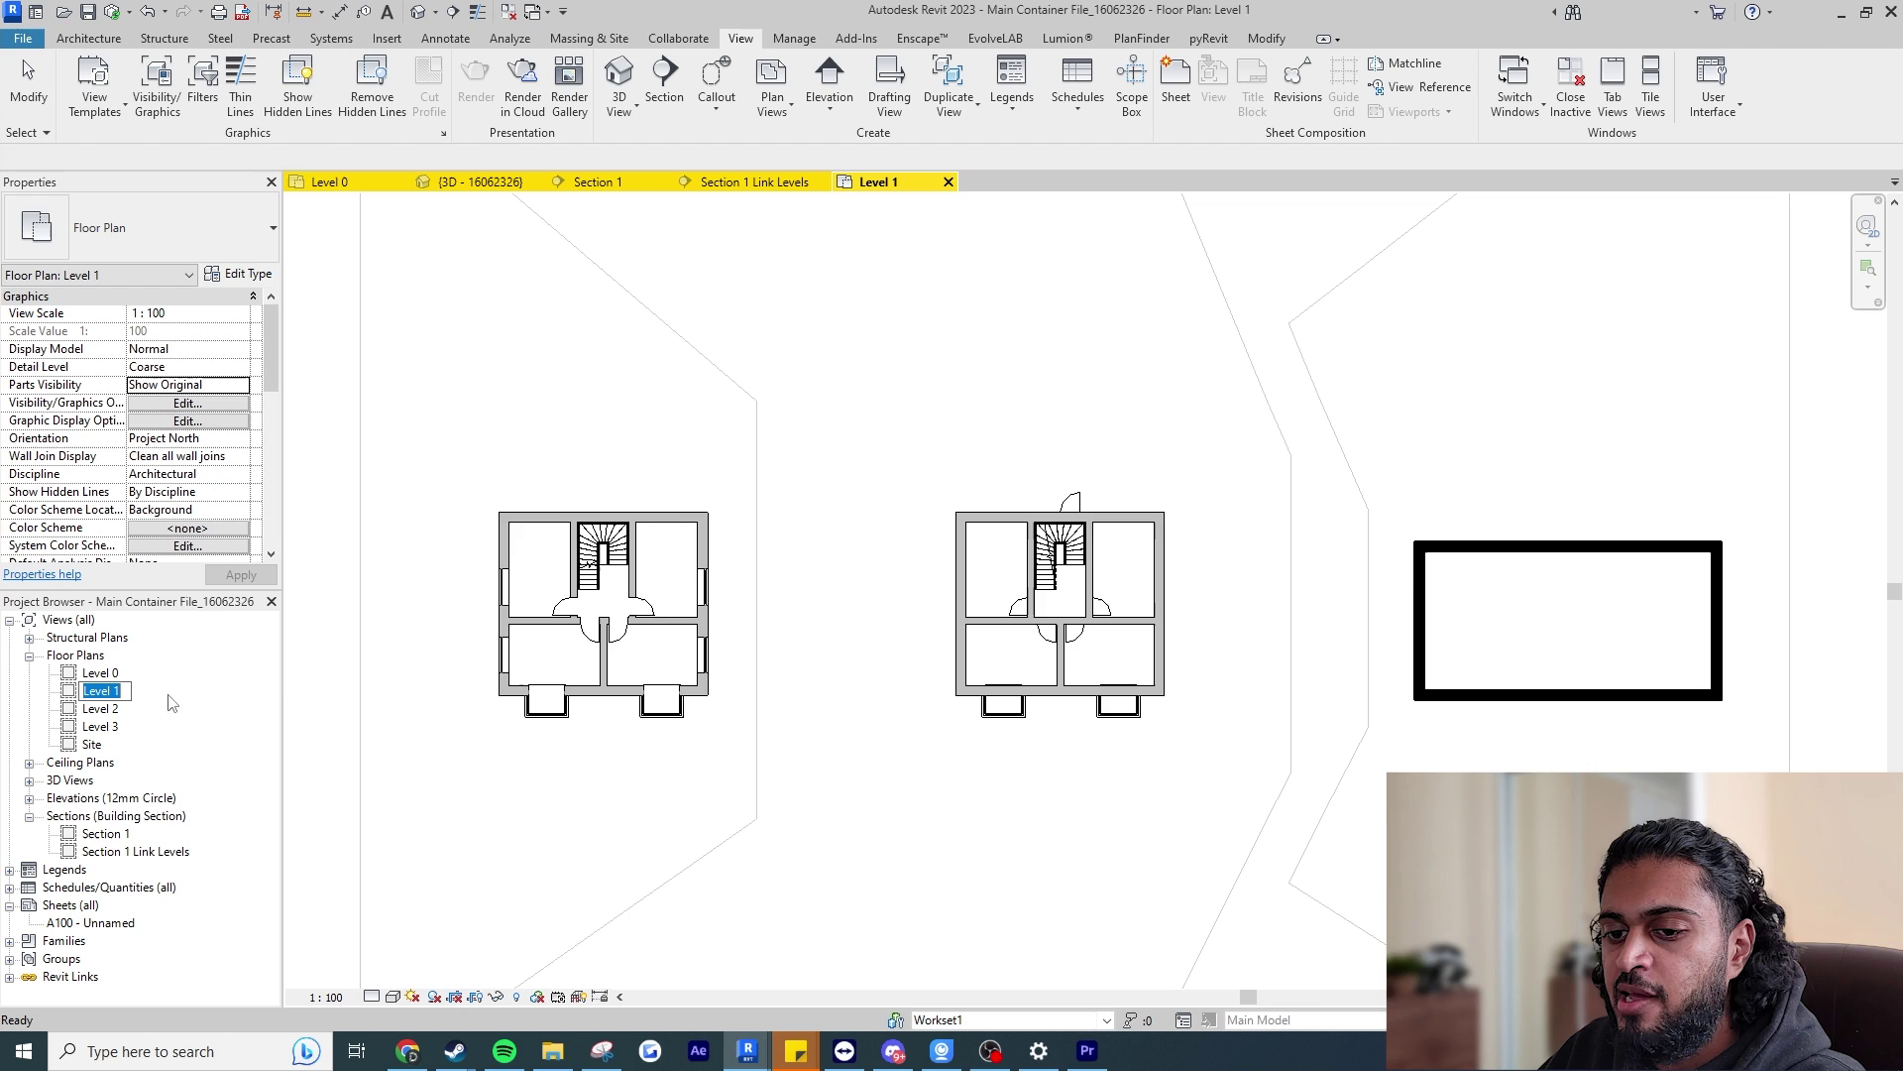
right_click(110, 692)
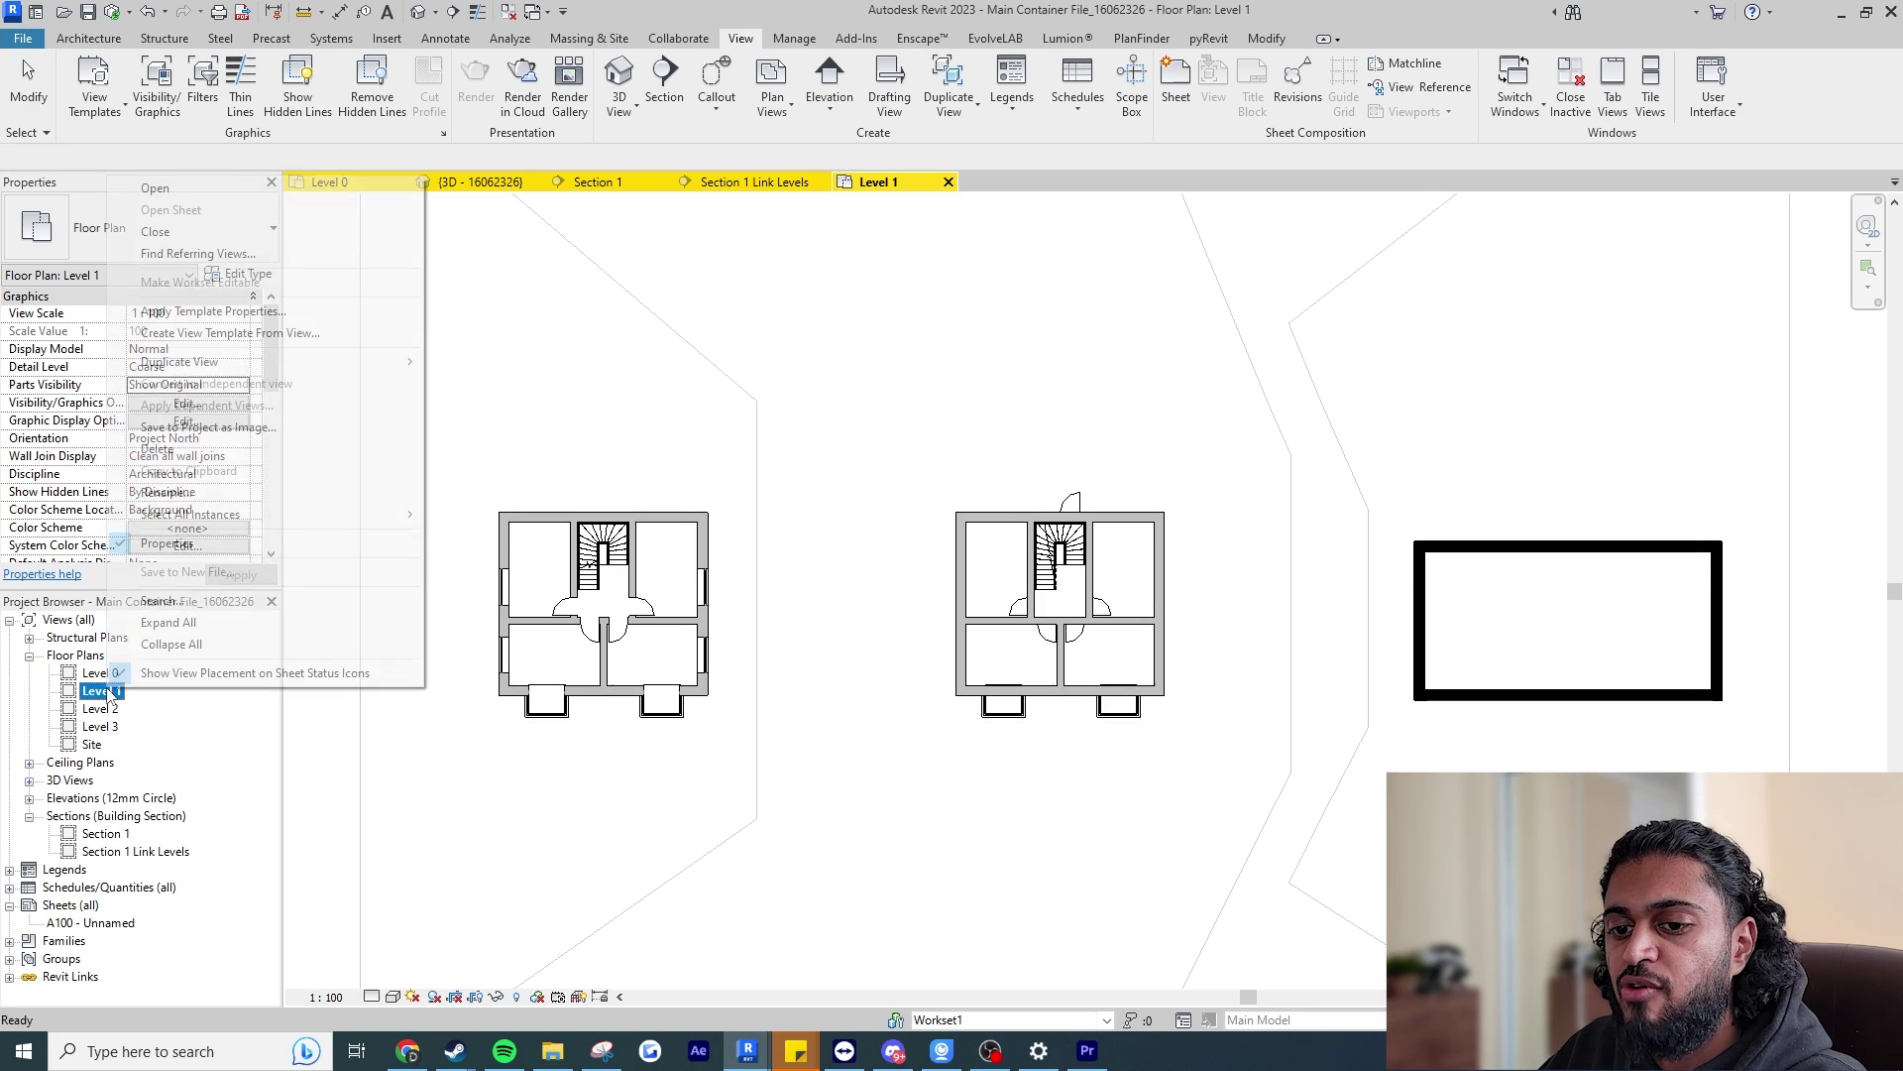
left_click(275, 311)
left_click(574, 335)
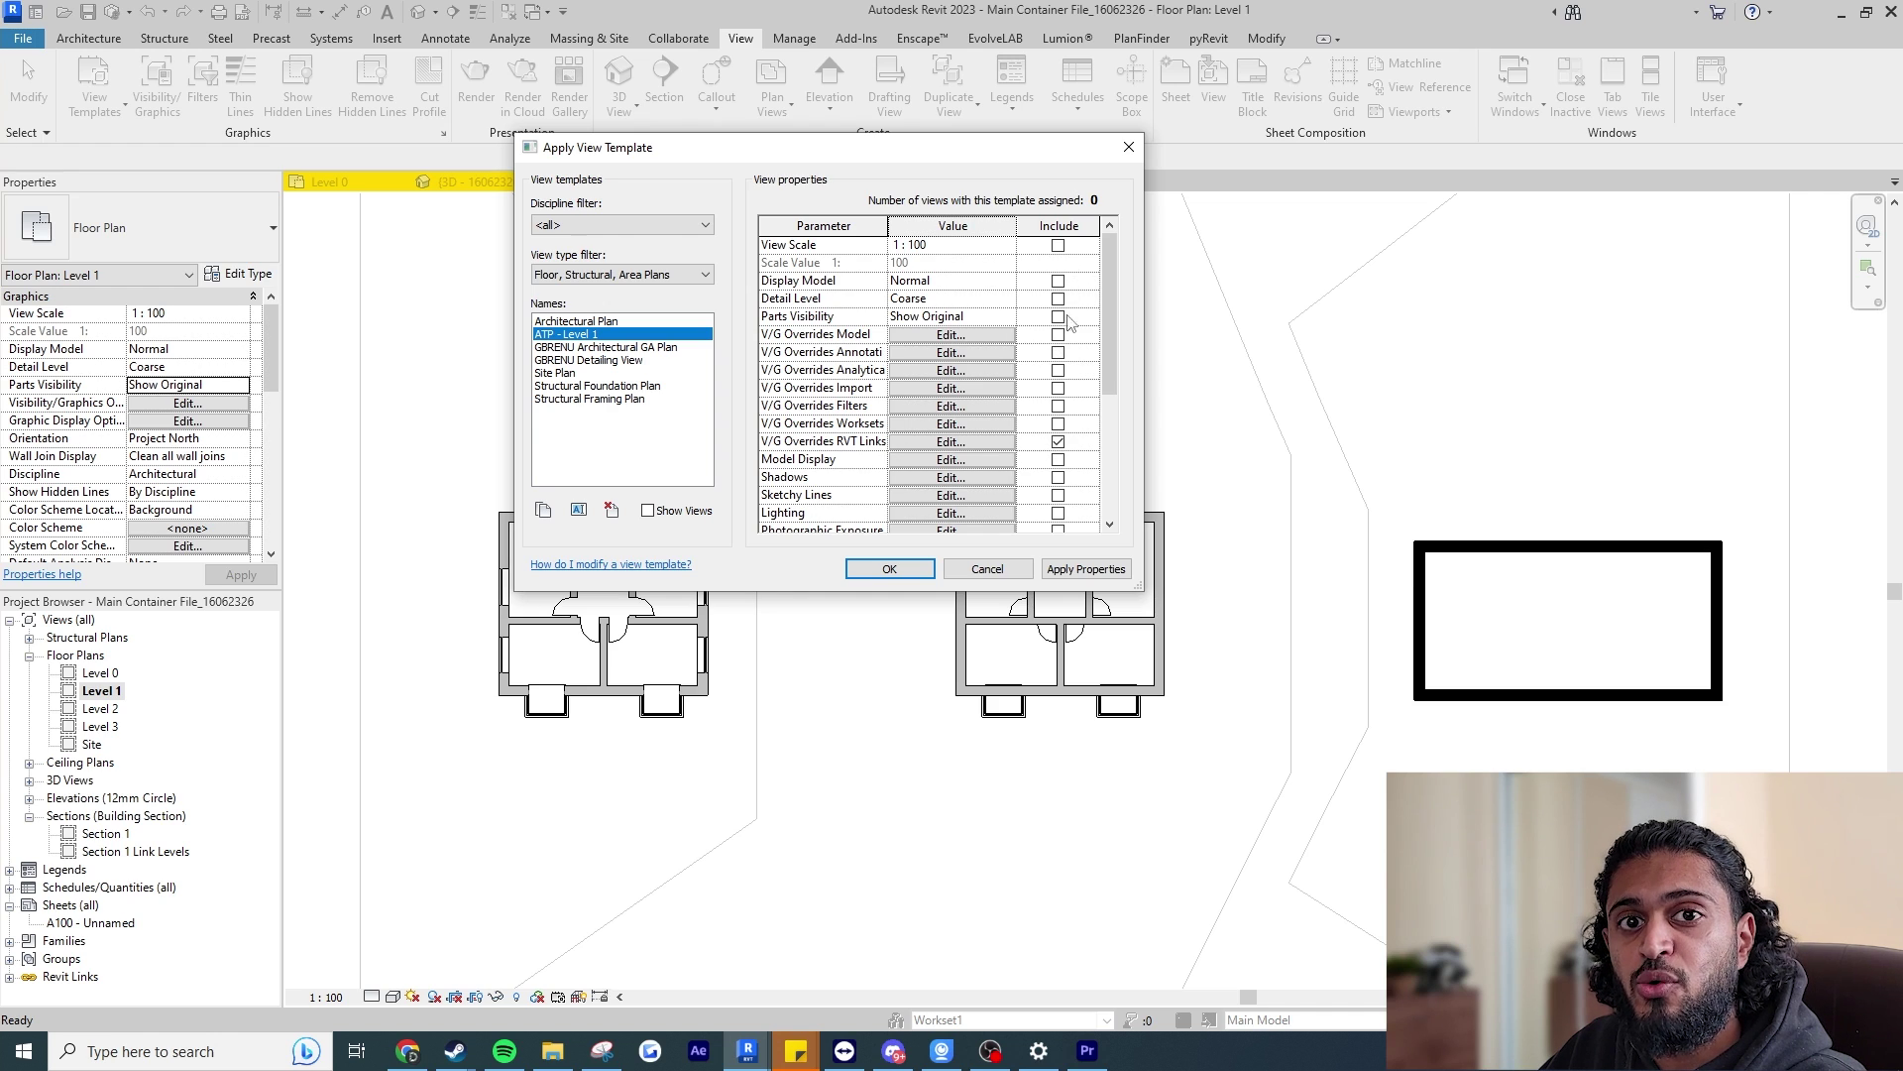
left_click(1104, 578)
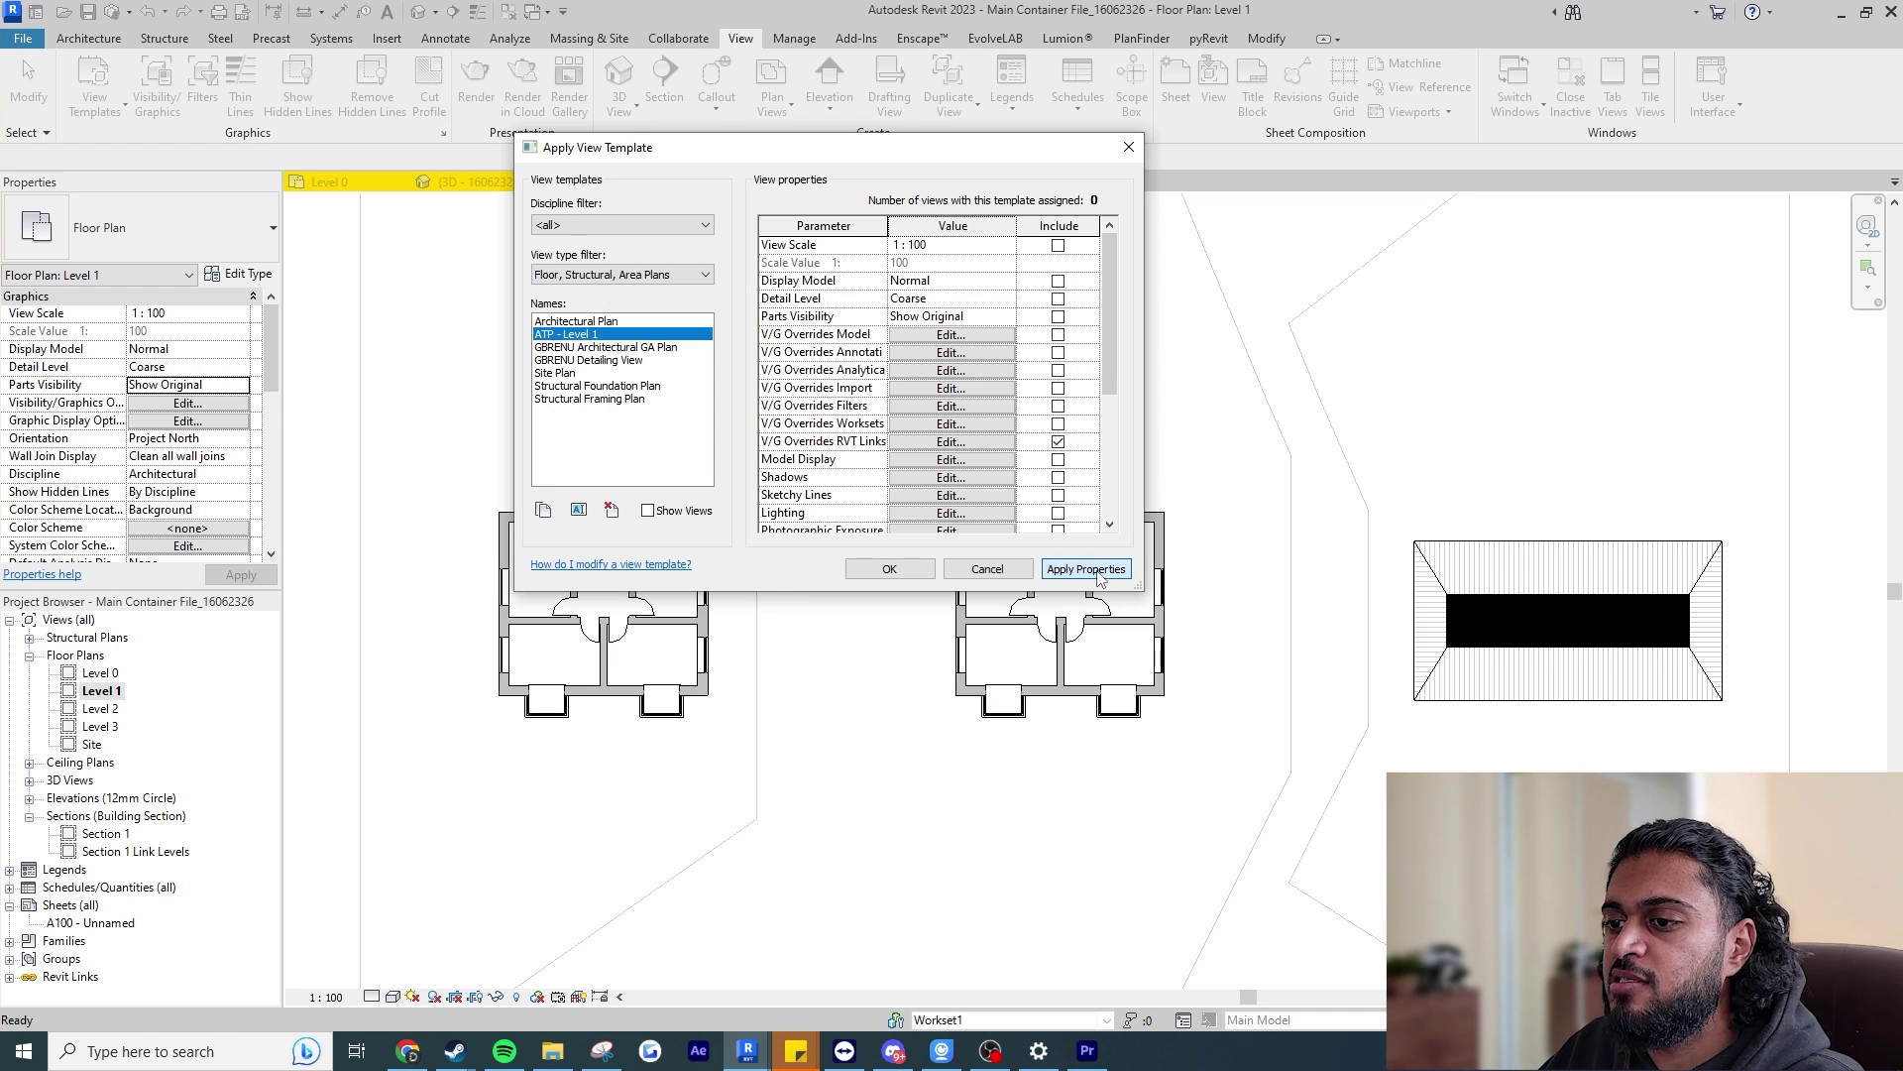
left_click(888, 571)
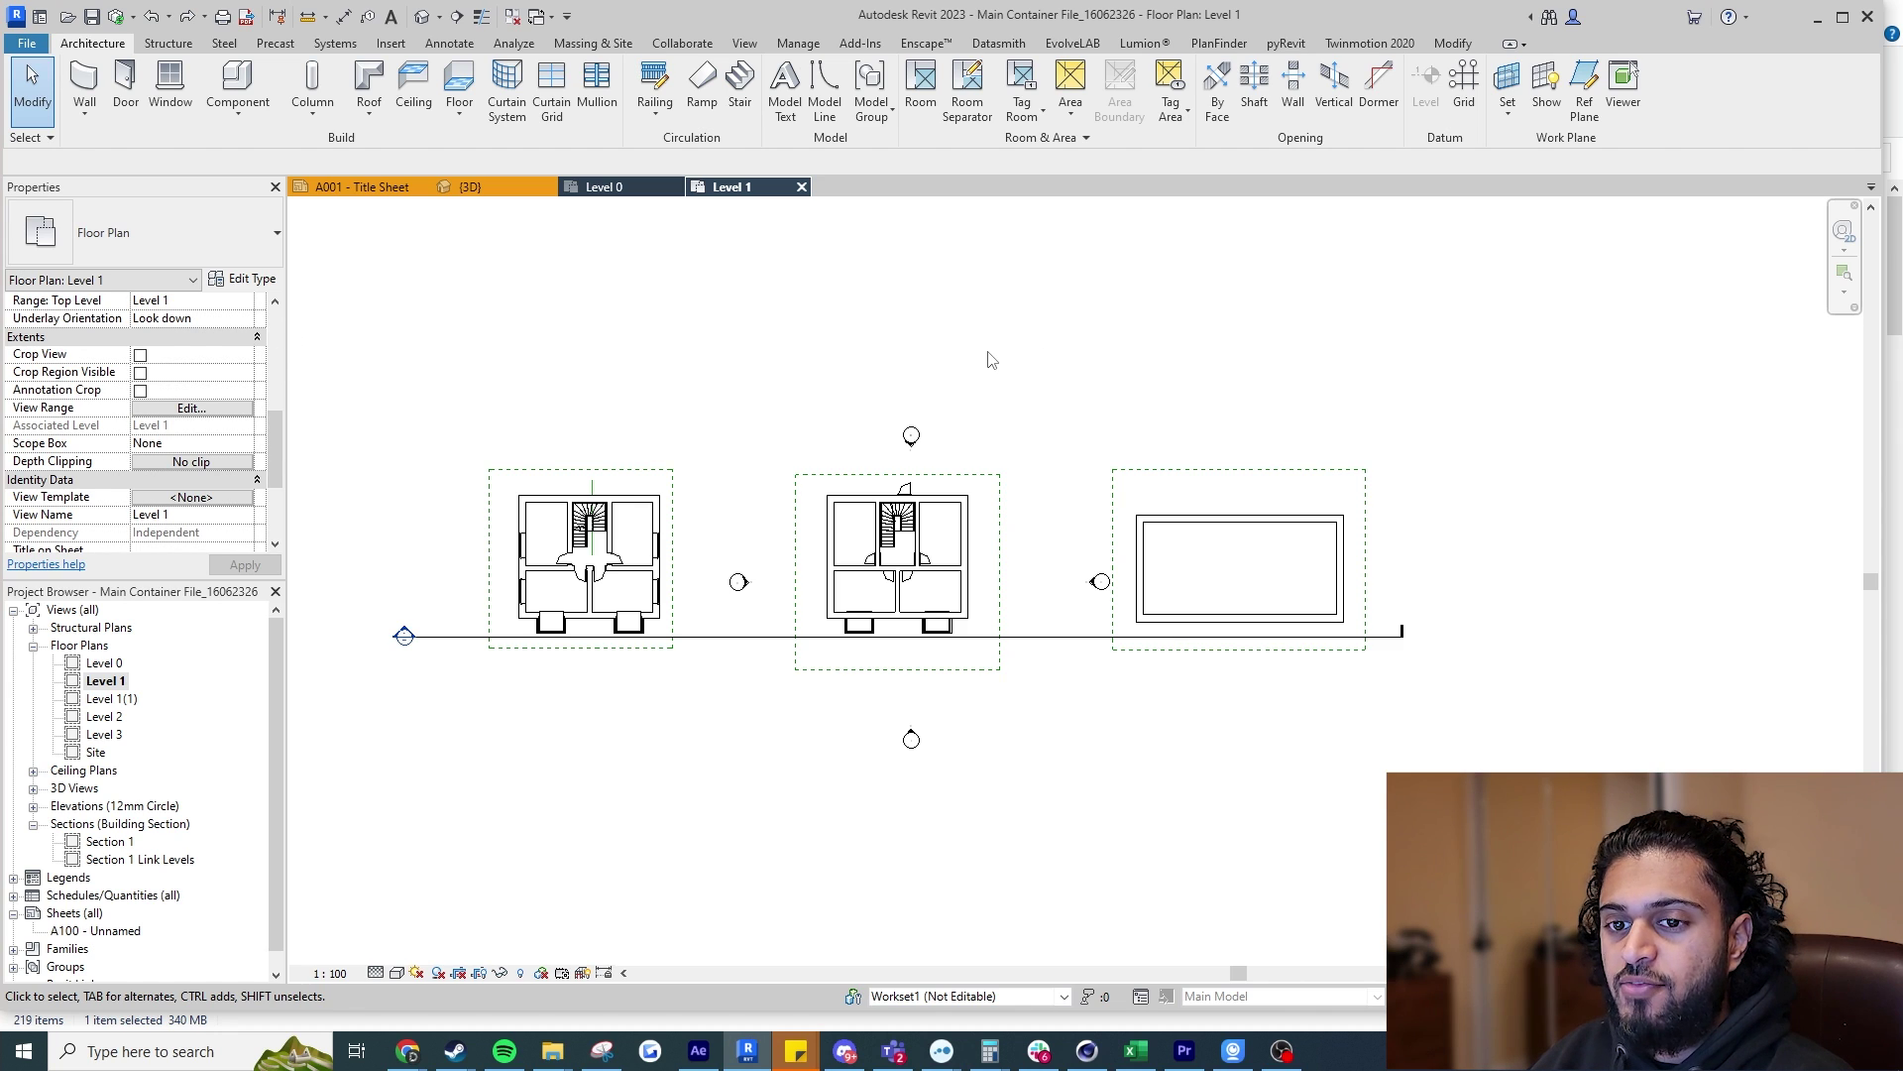
Try assigning the Architectural Plan view template to the Level 1 floor plan, and undo the assignment.
left_click(223, 496)
left_click(440, 362)
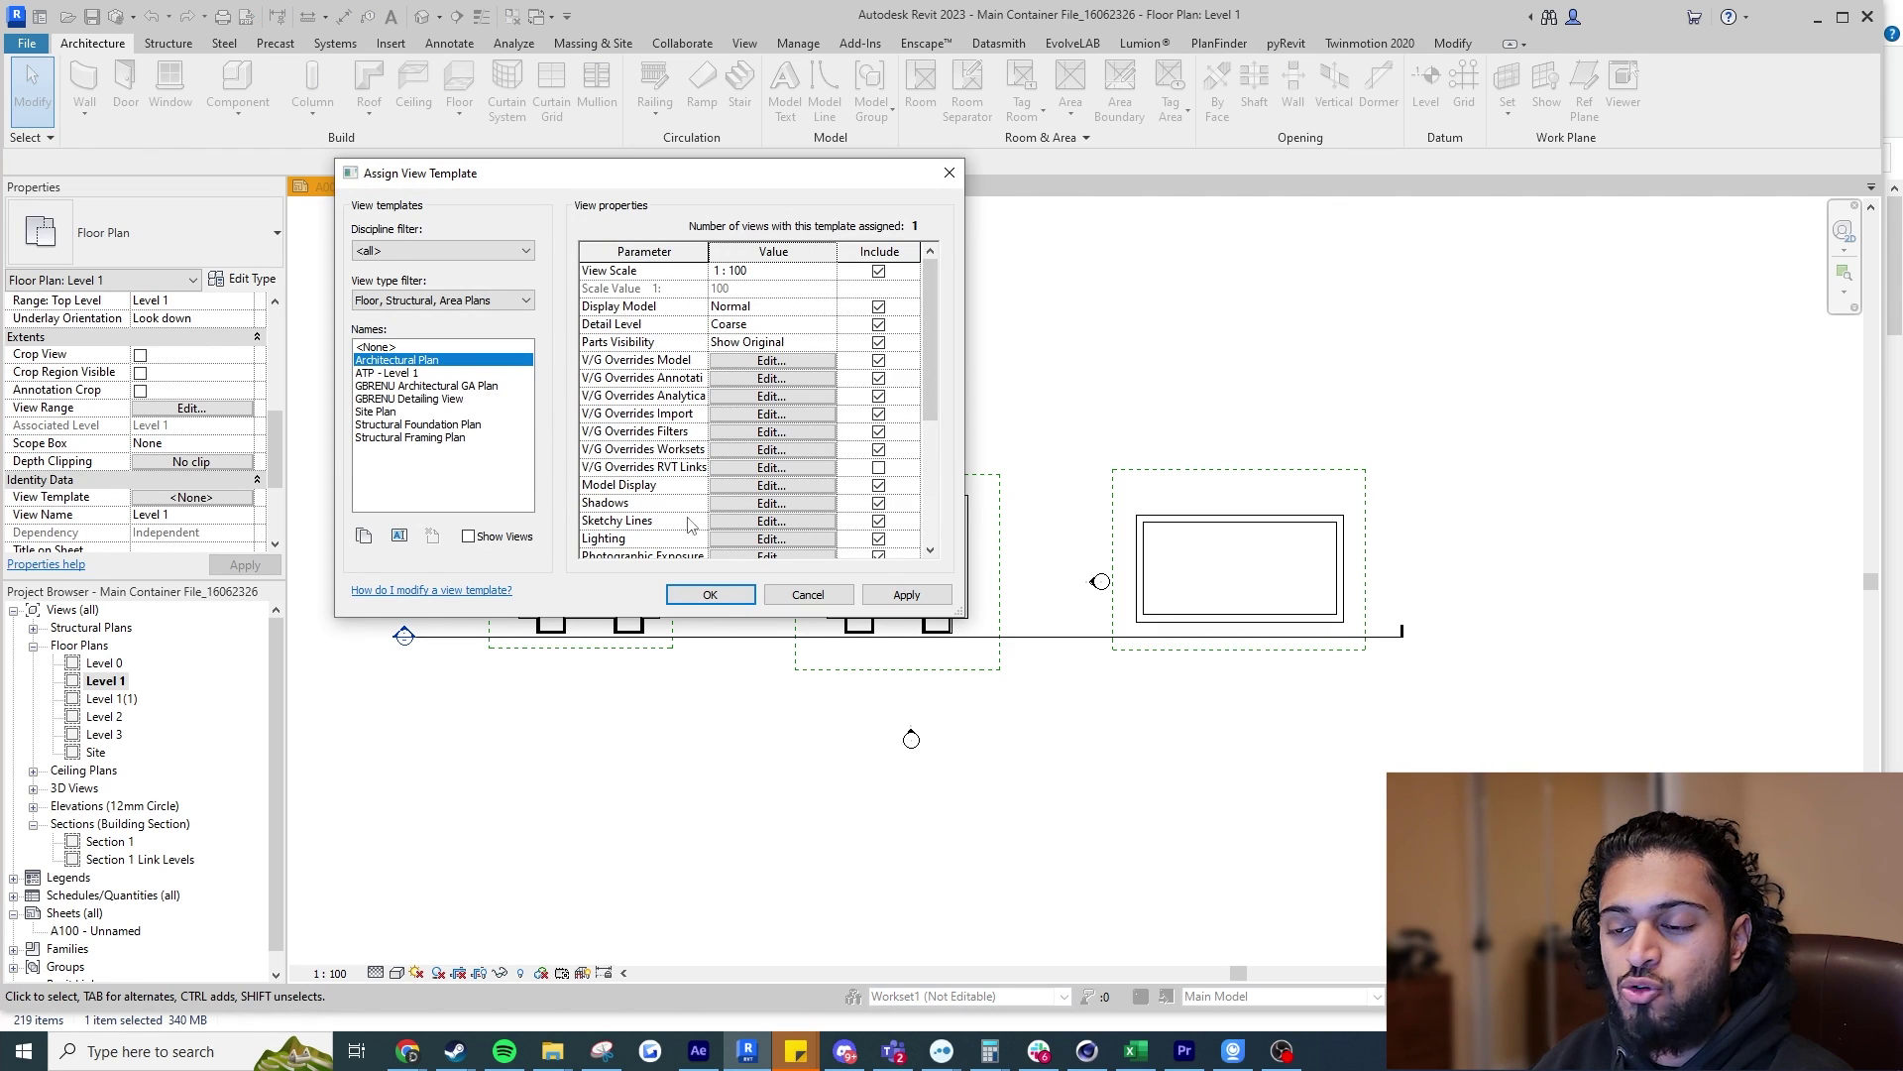
left_click(710, 593)
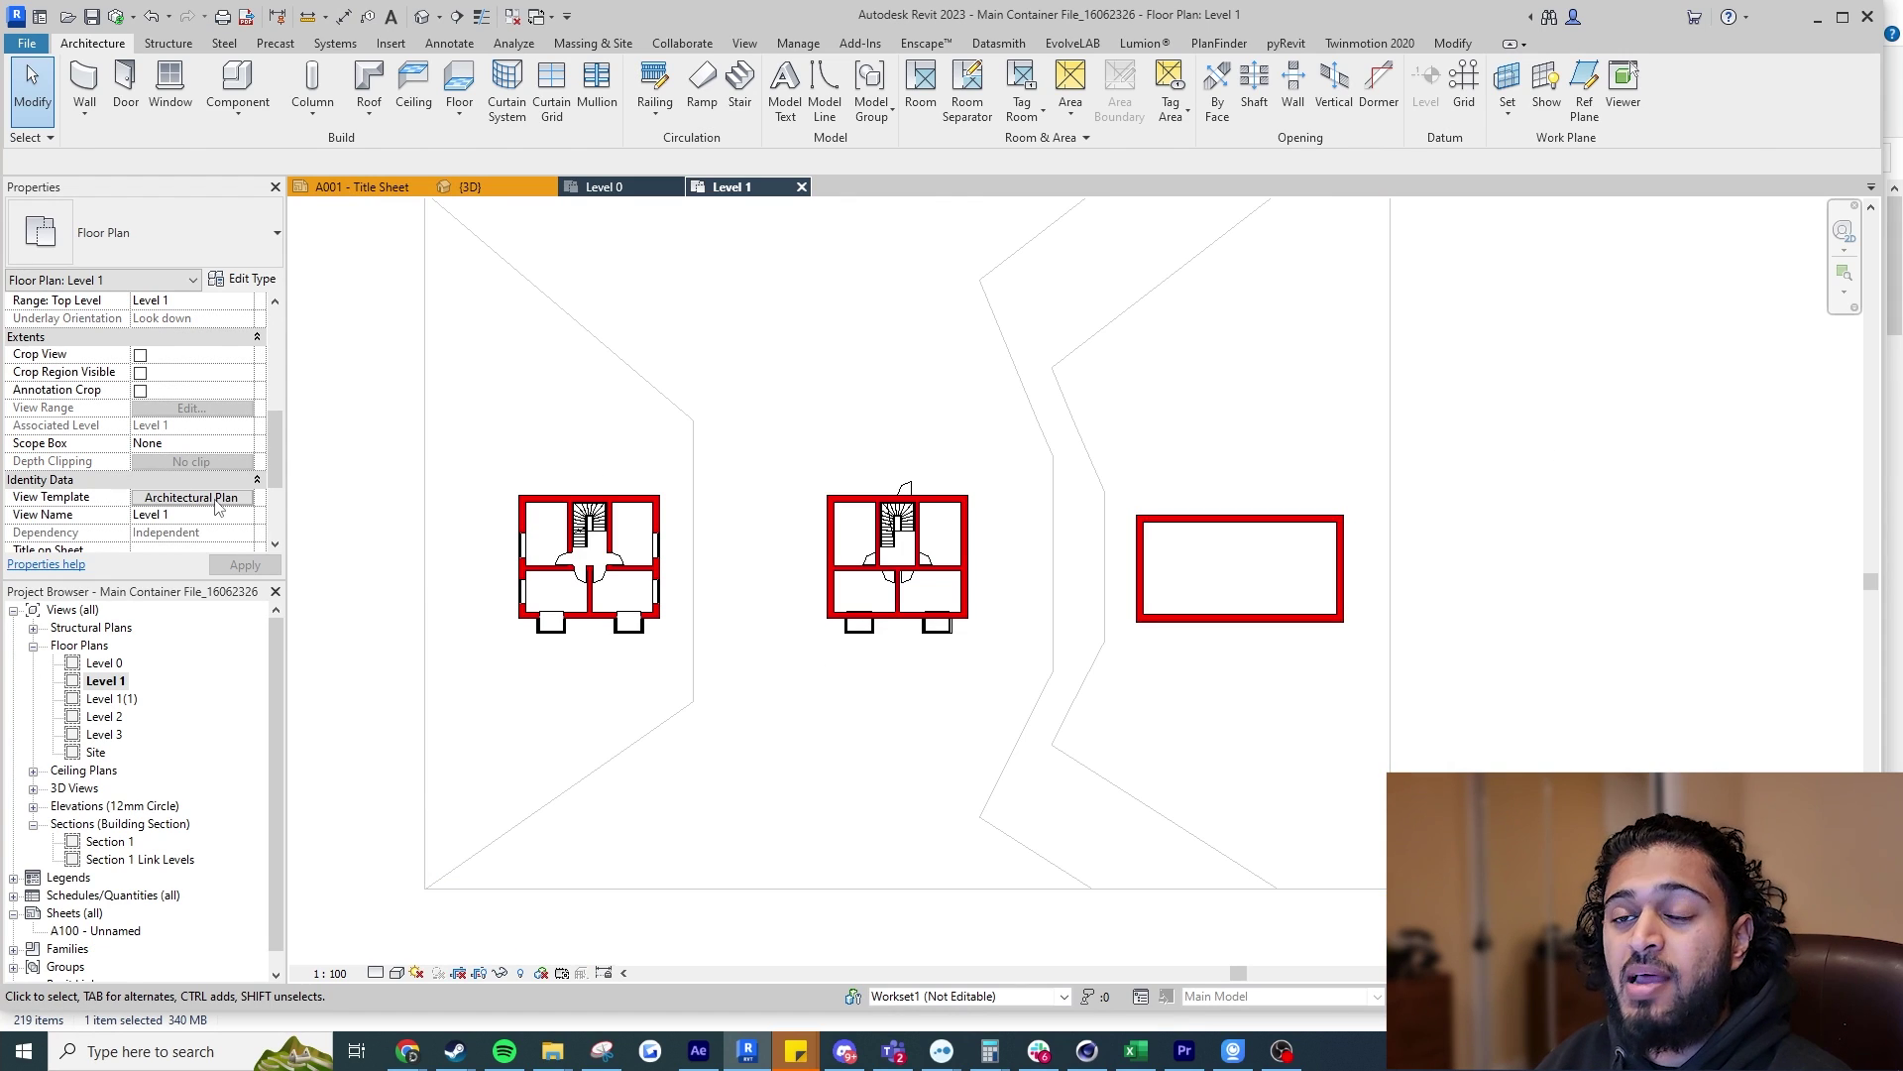
left_click(151, 16)
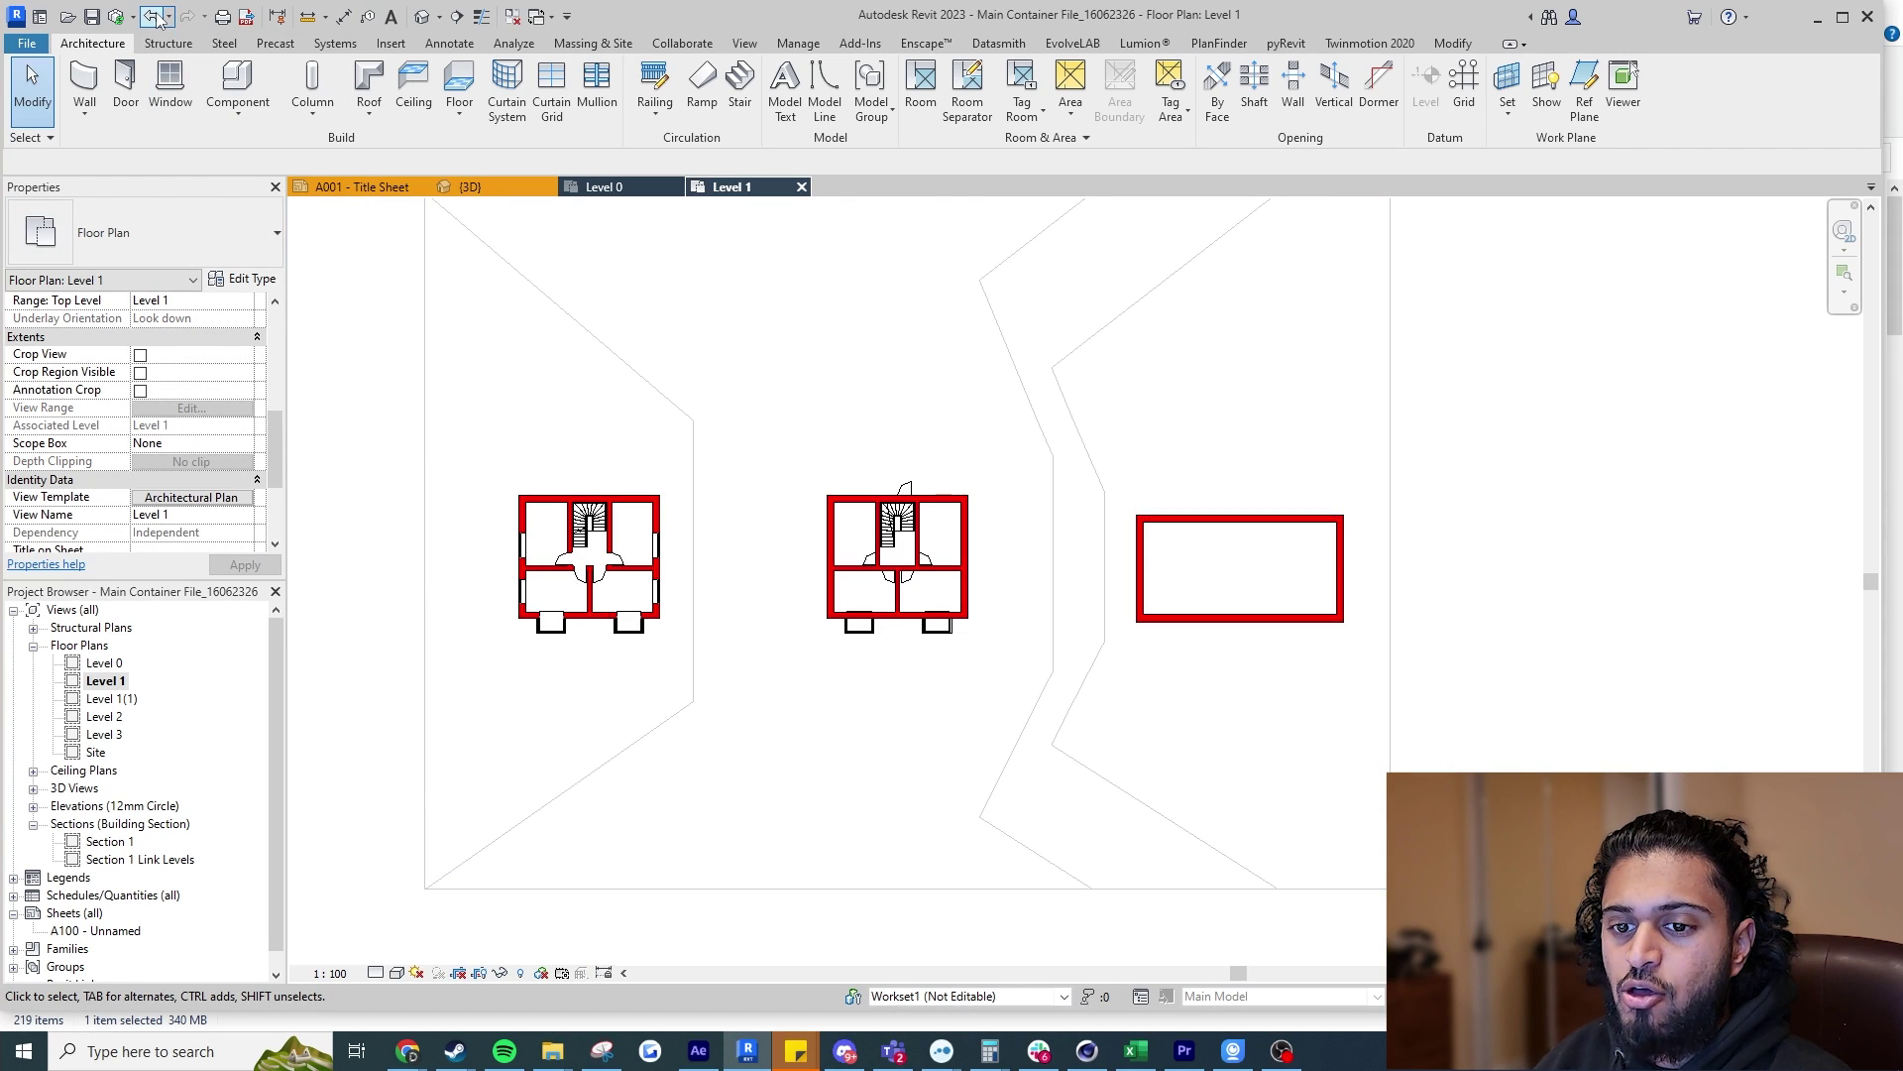
Apply the Architectural Plan template properties to the Level 1 floor plan without assigning the template to the view.
right_click(112, 681)
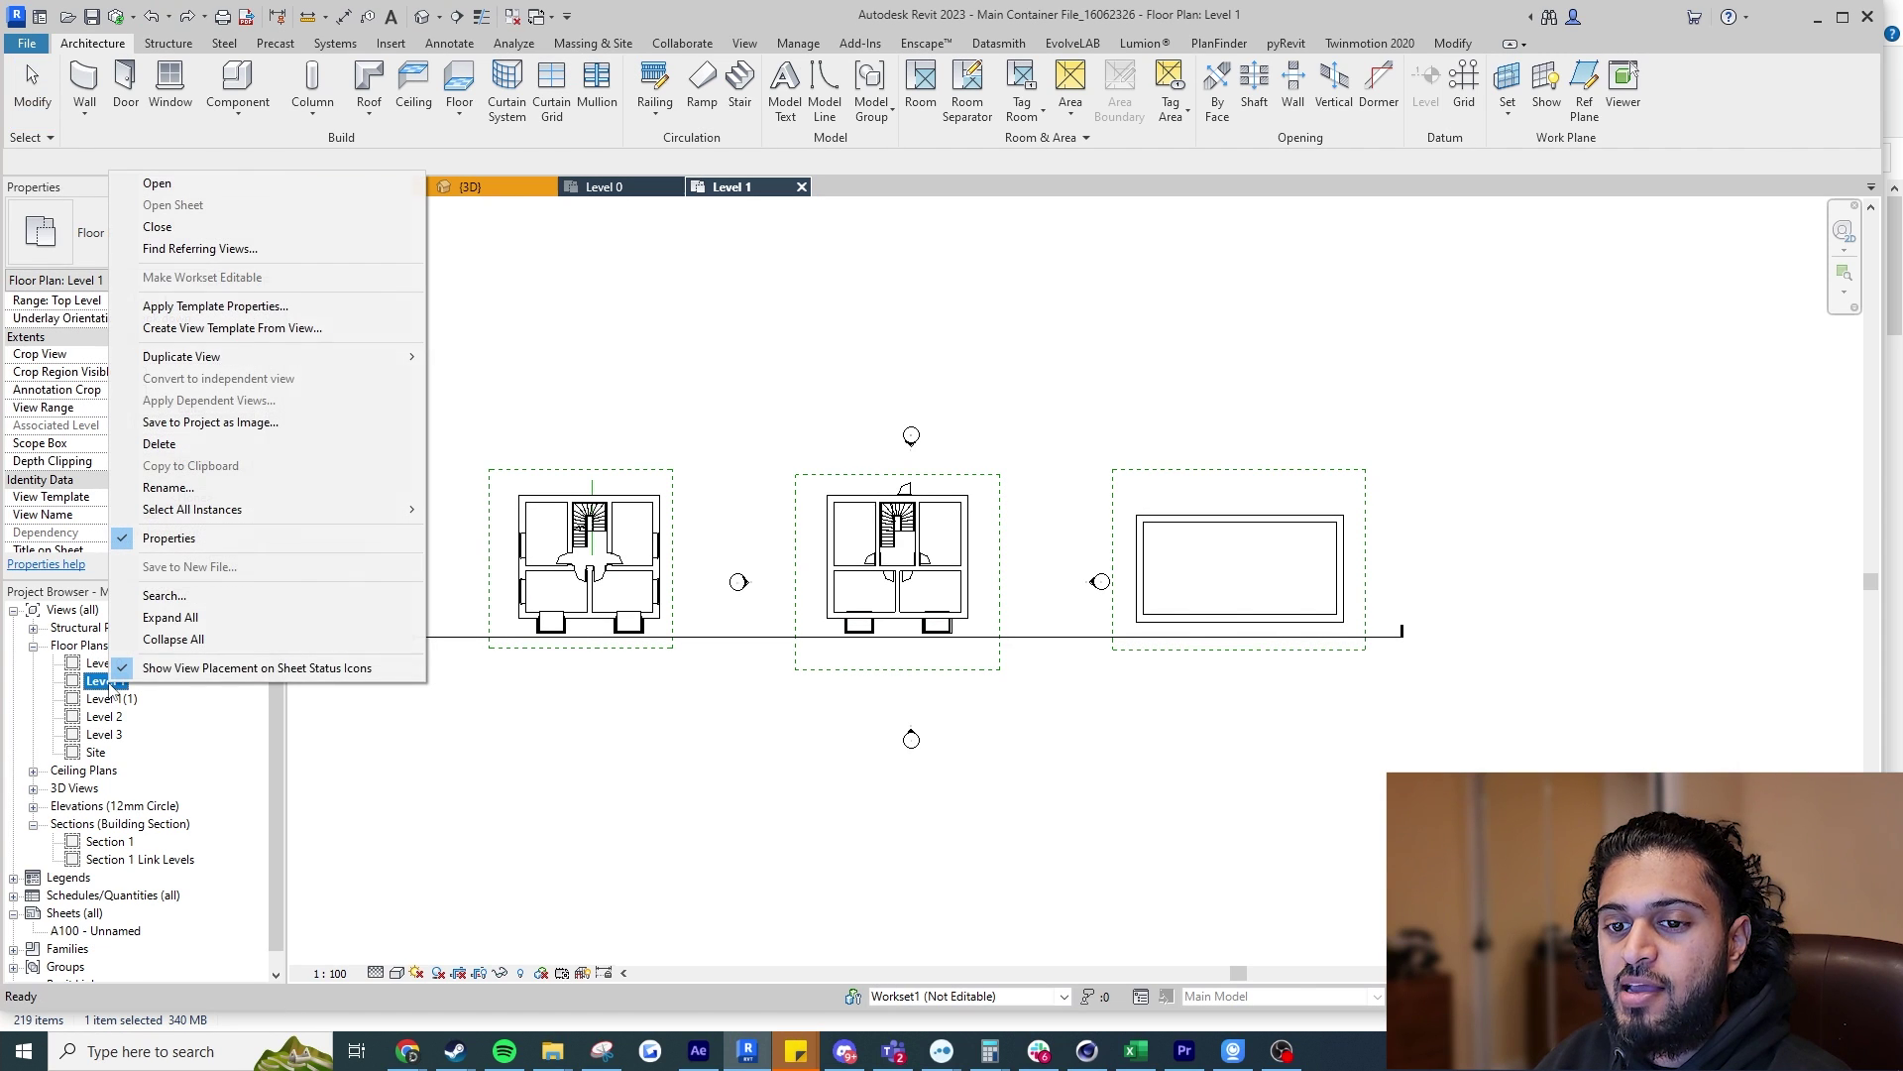
left_click(282, 307)
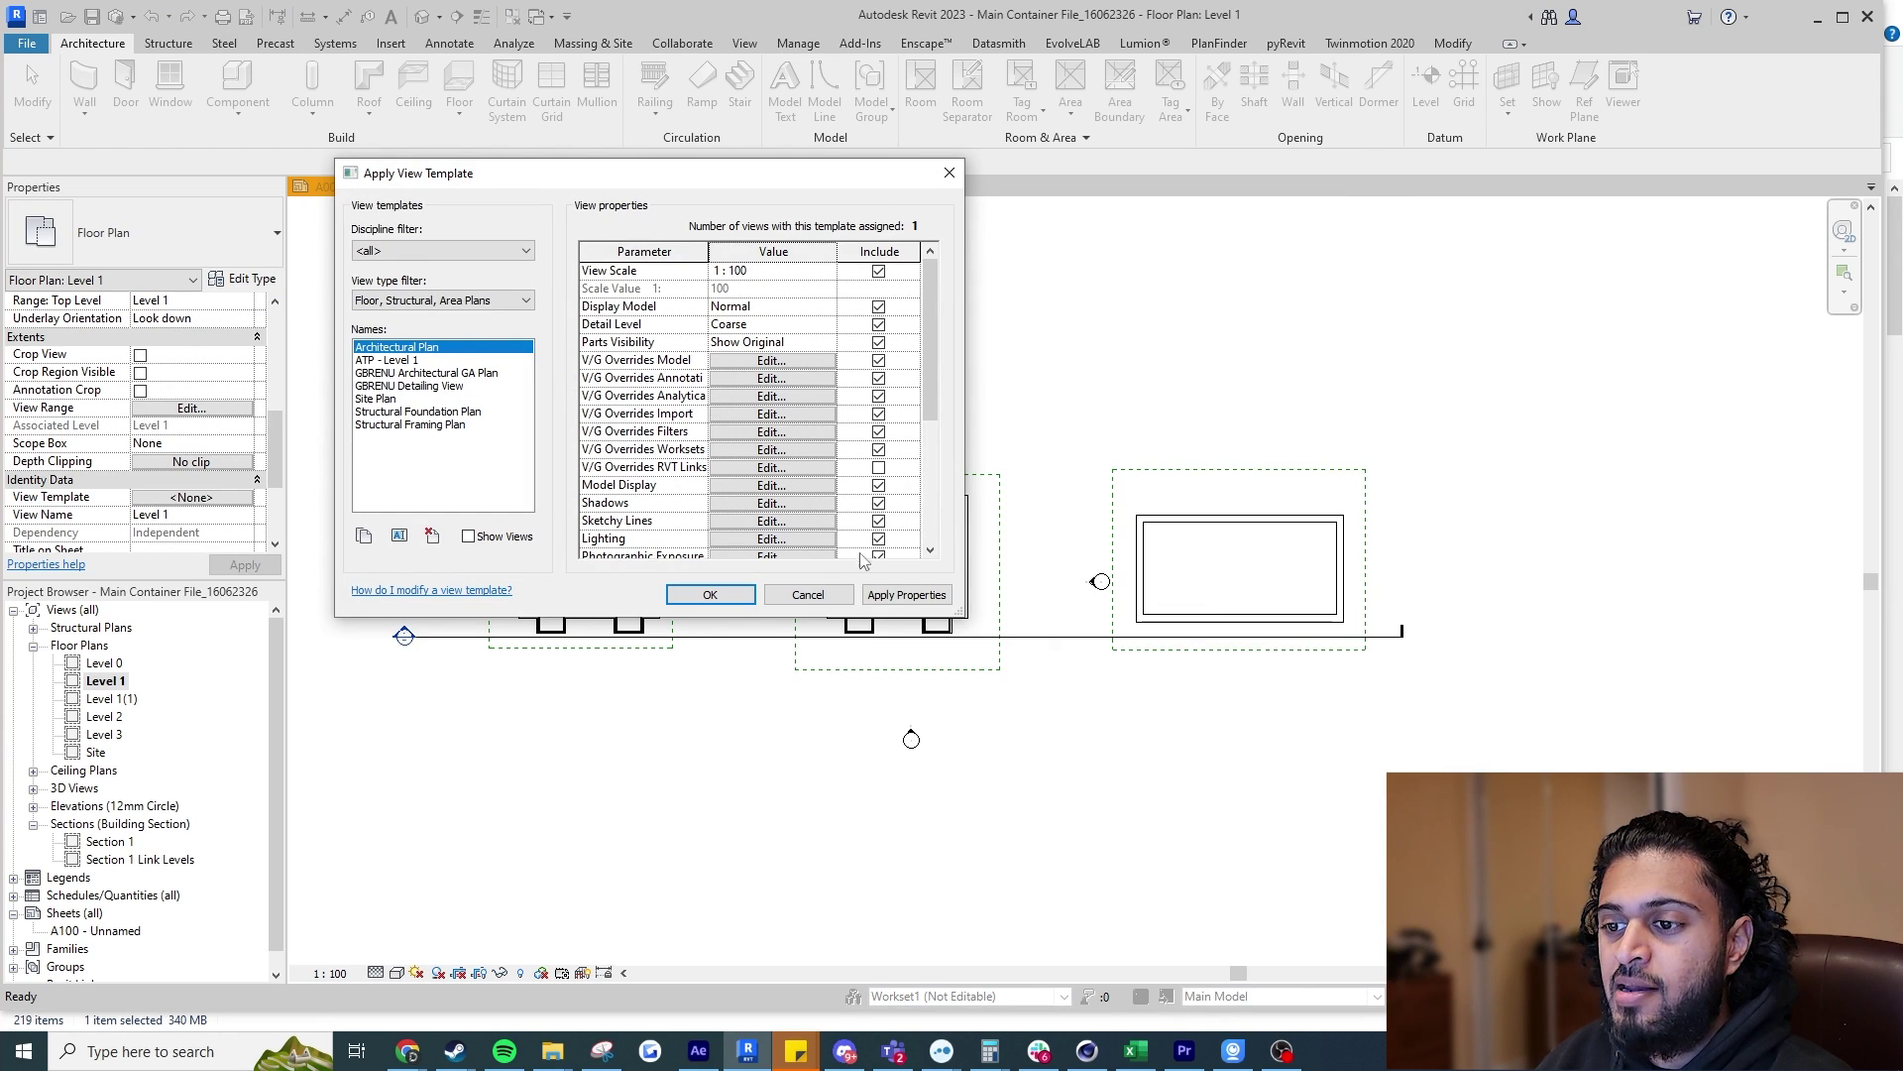
left_click(904, 595)
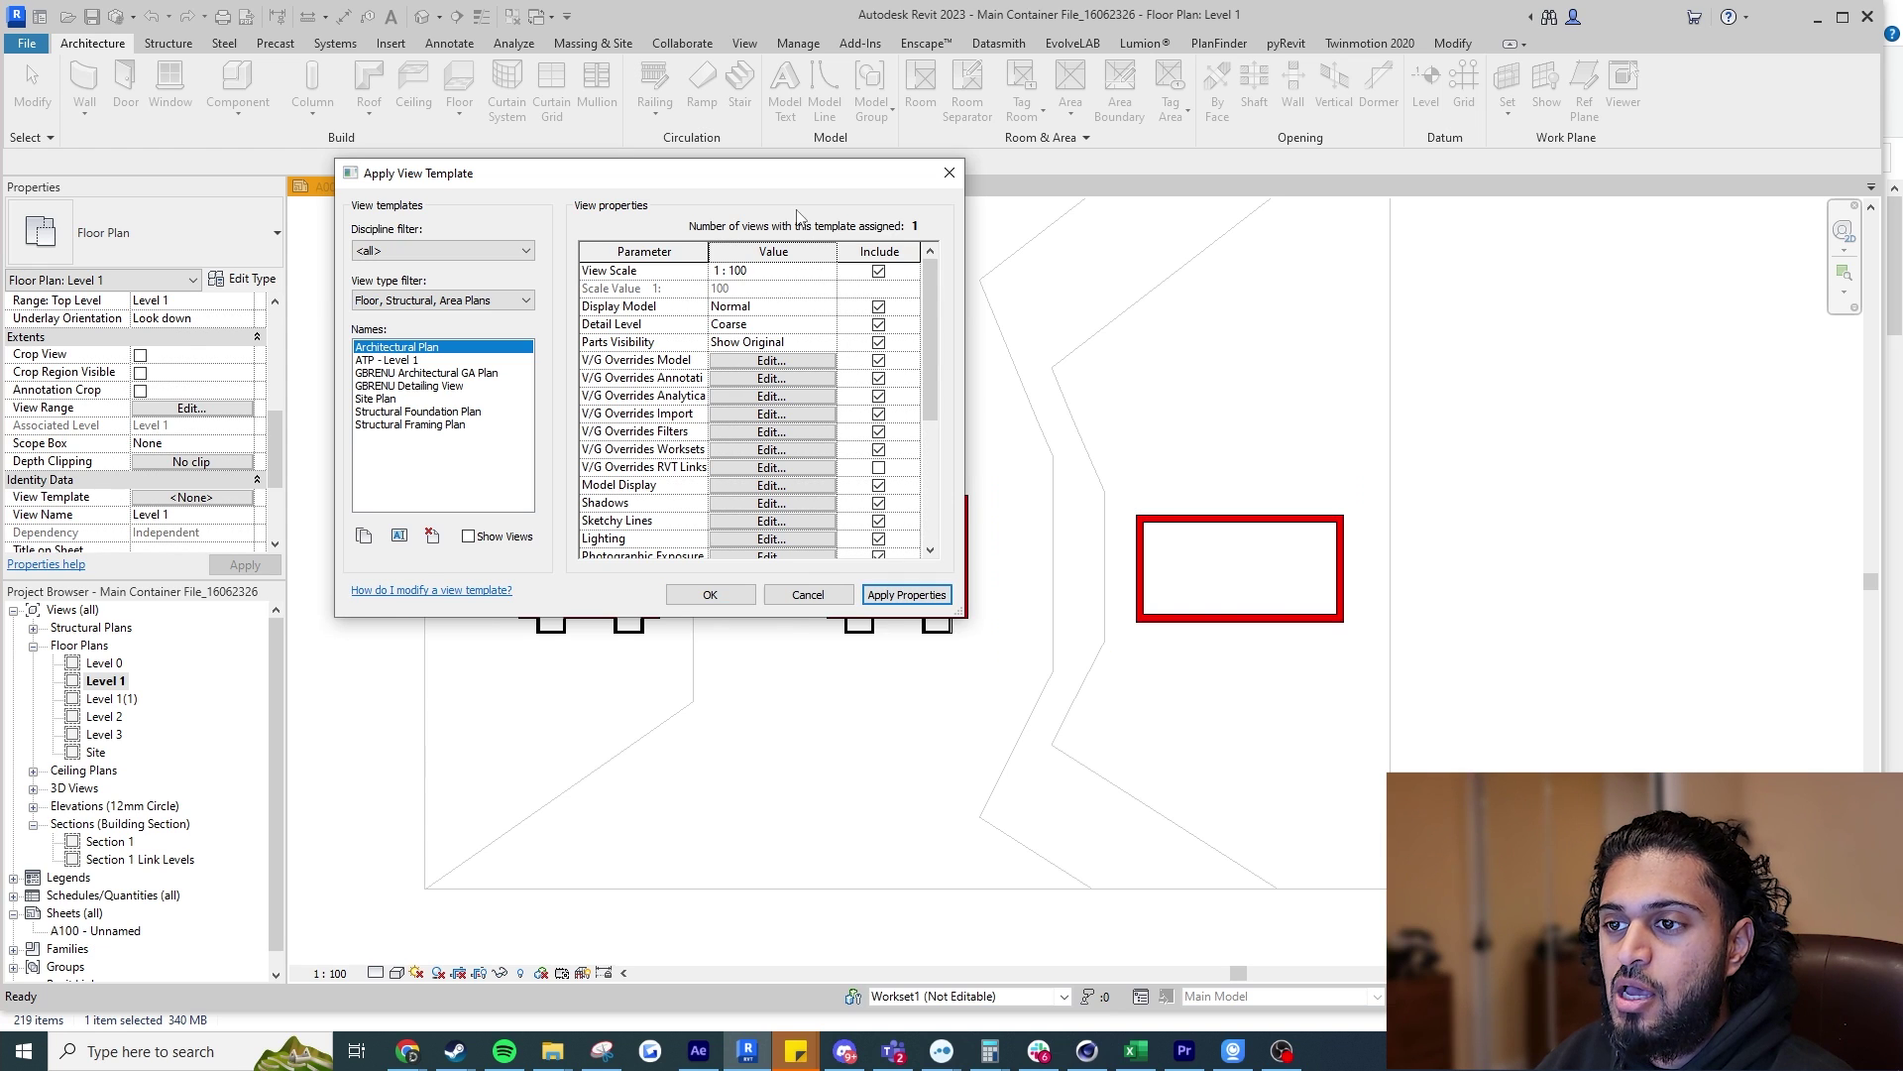
left_click_drag(790, 179, 1449, 149)
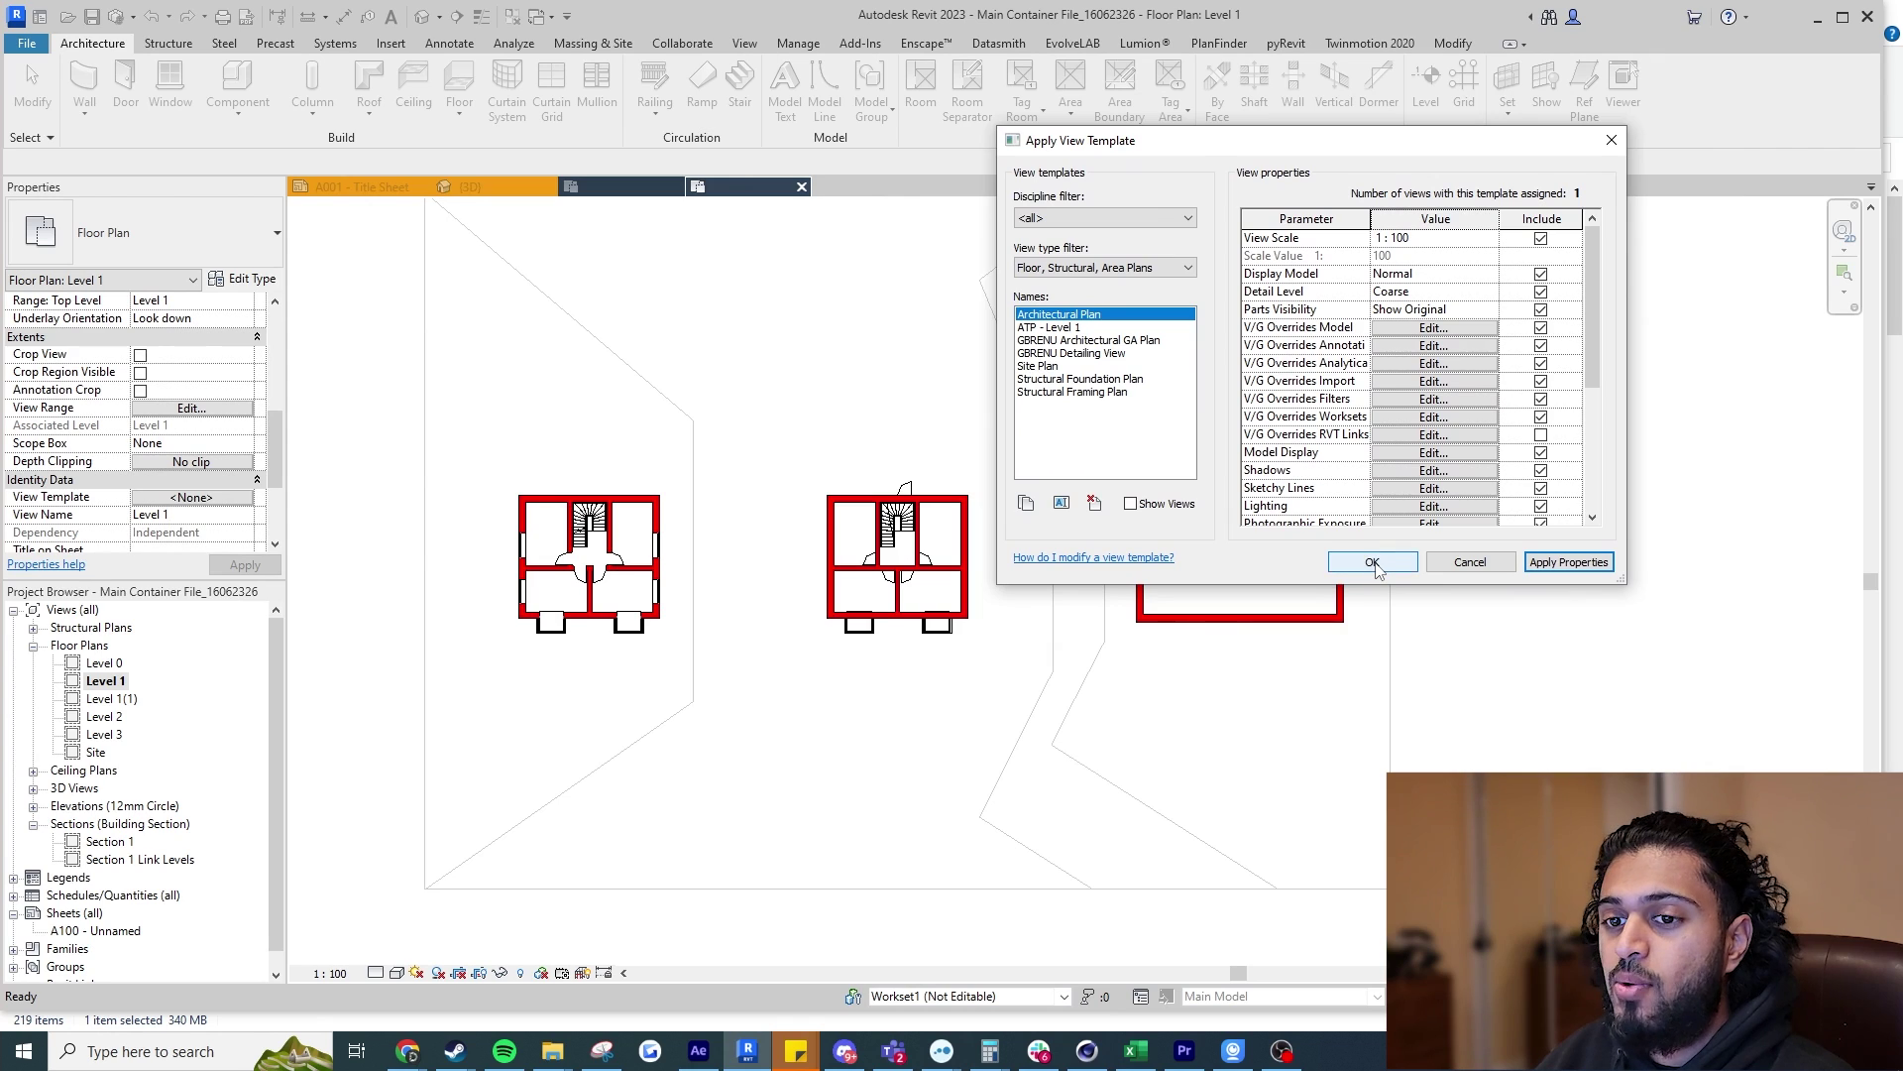
left_click(1373, 563)
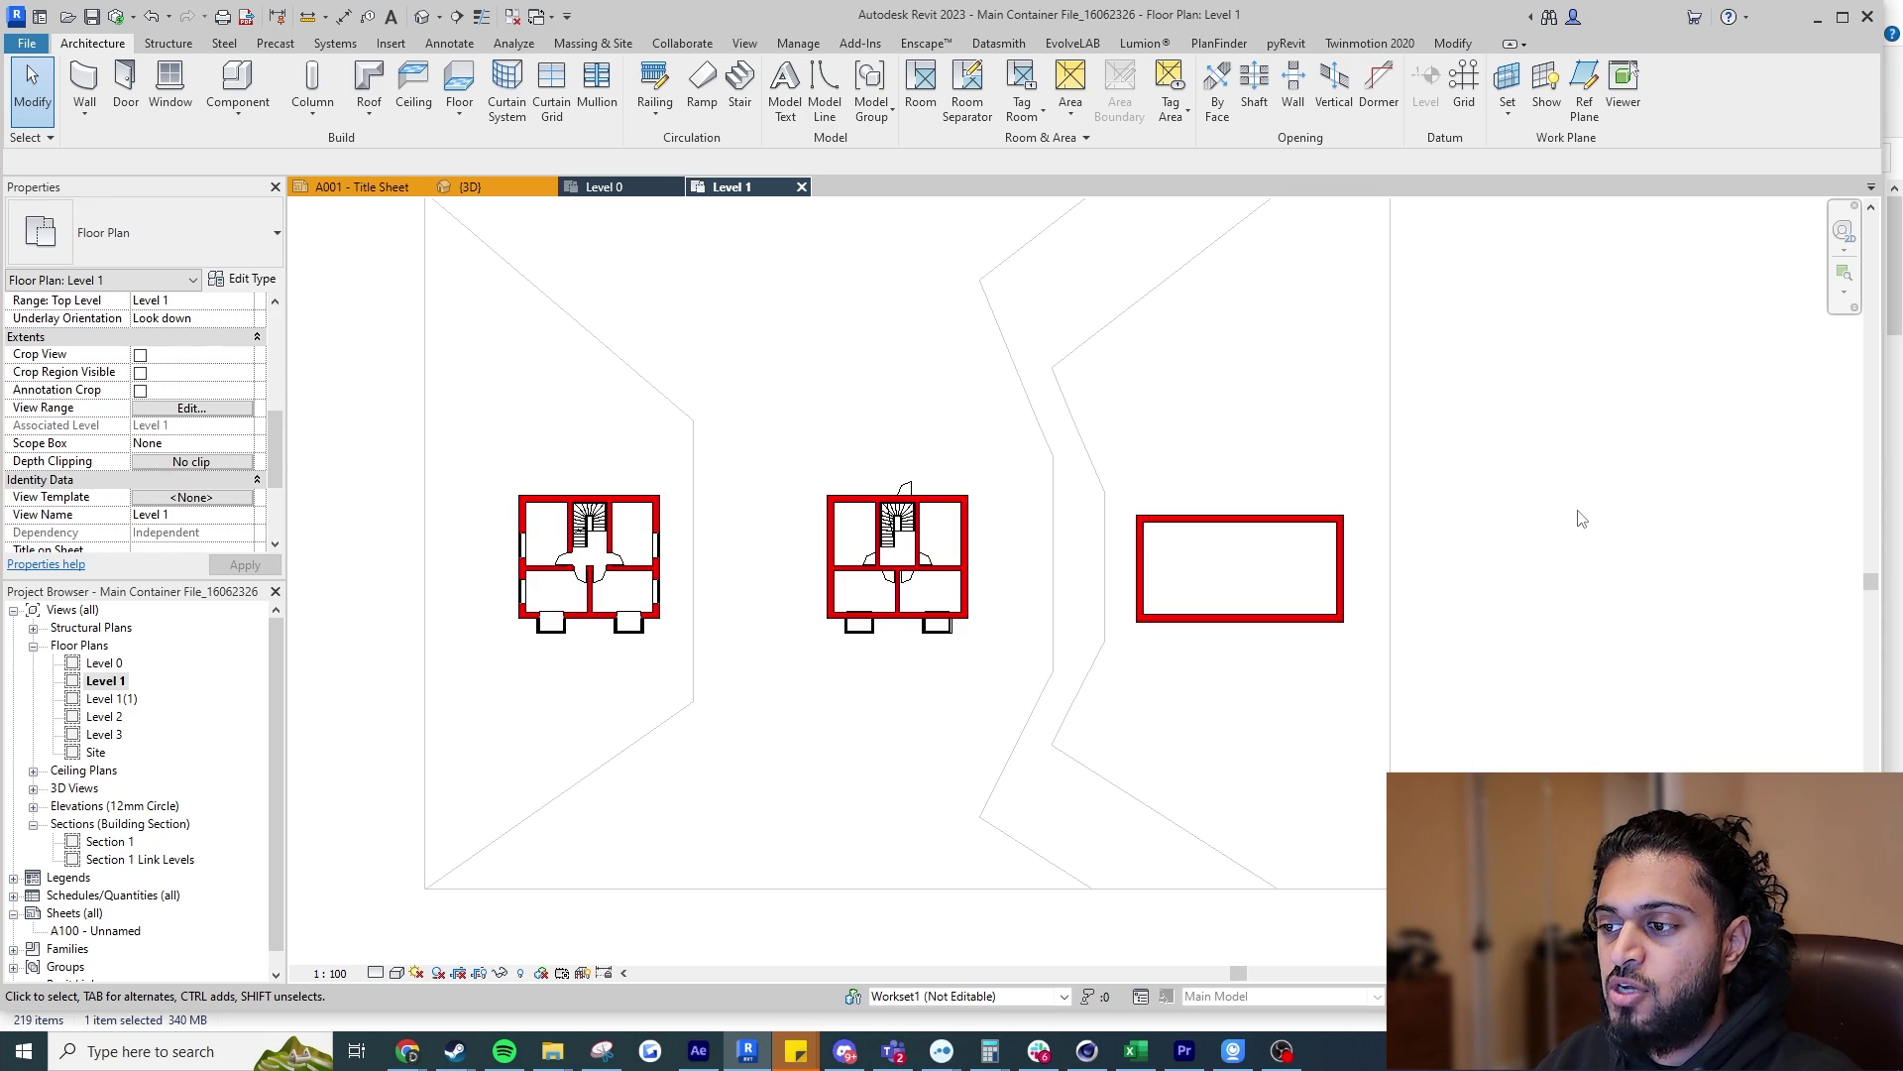
Inspect the Walls category's graphic overrides in the Level 1 floor plan's Visibility/Graphic Overrides.
key("v")
key("g")
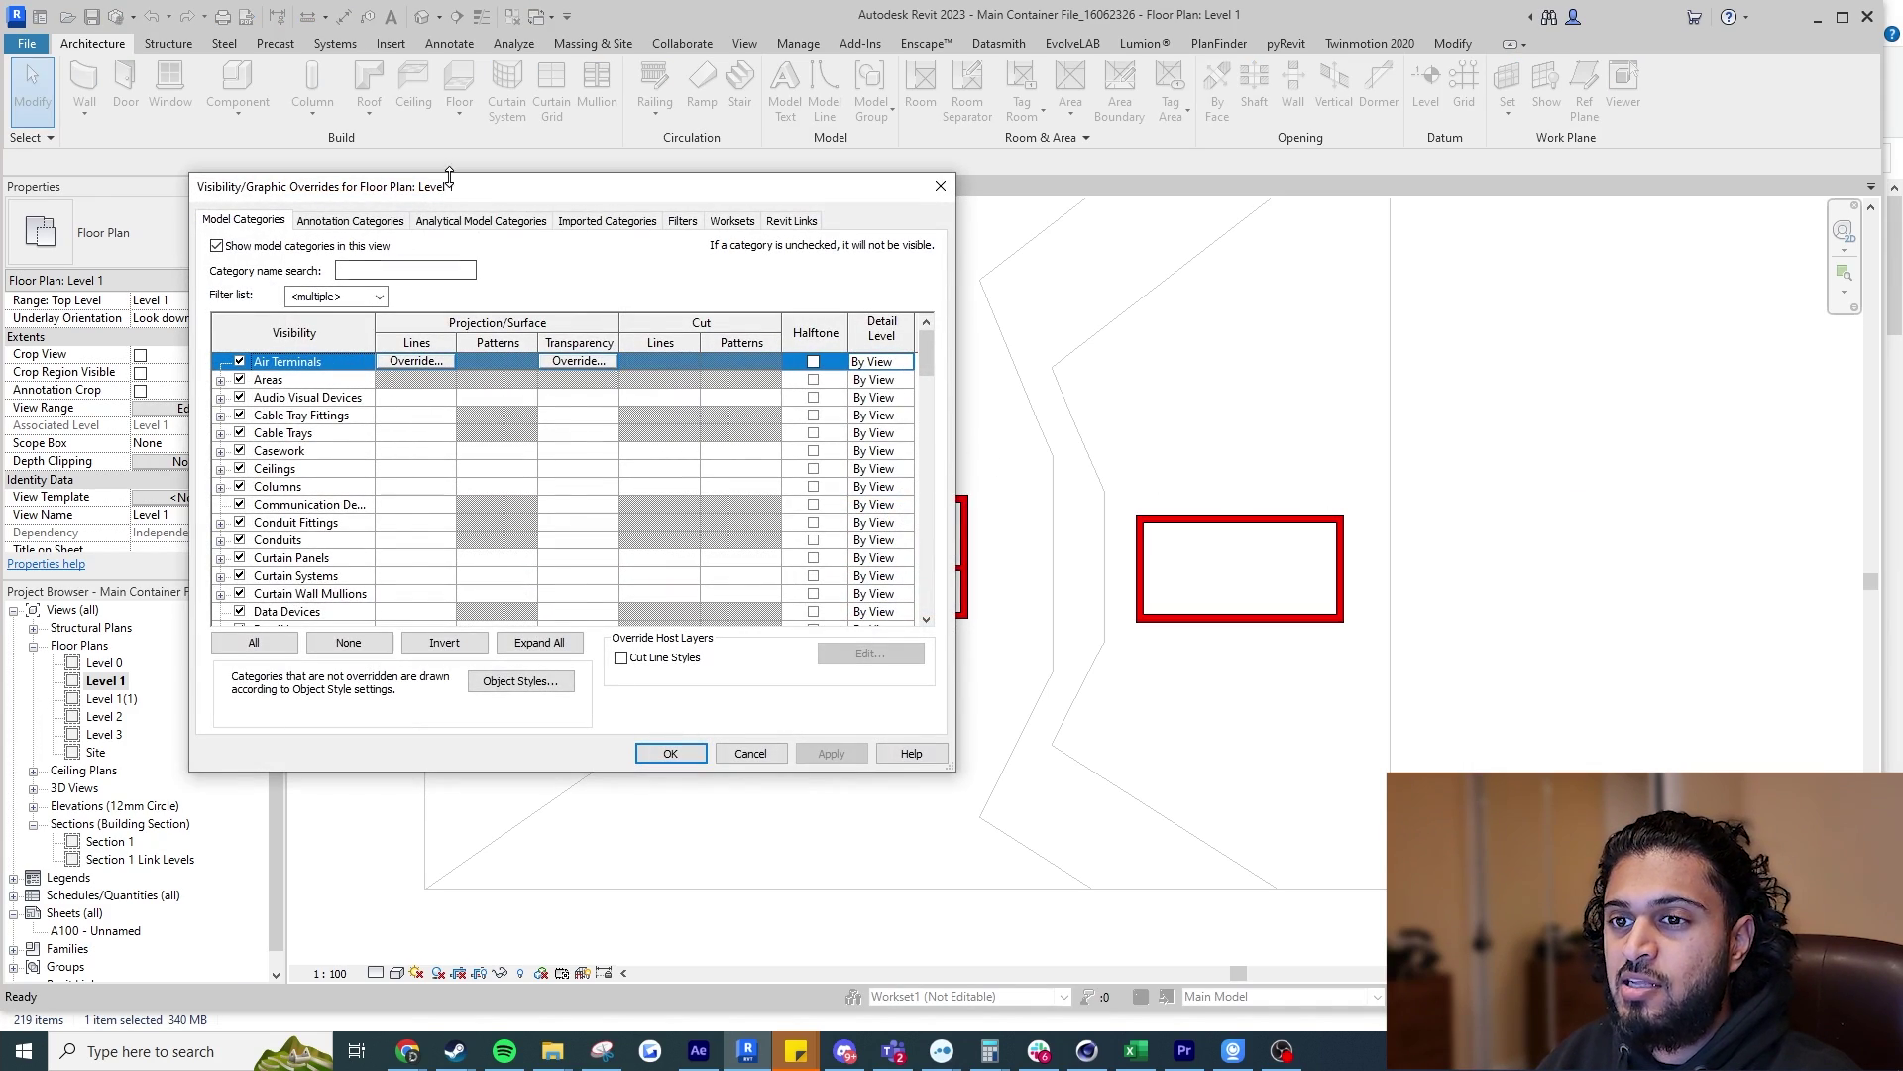
left_click_drag(678, 203, 1402, 221)
left_click(1071, 495)
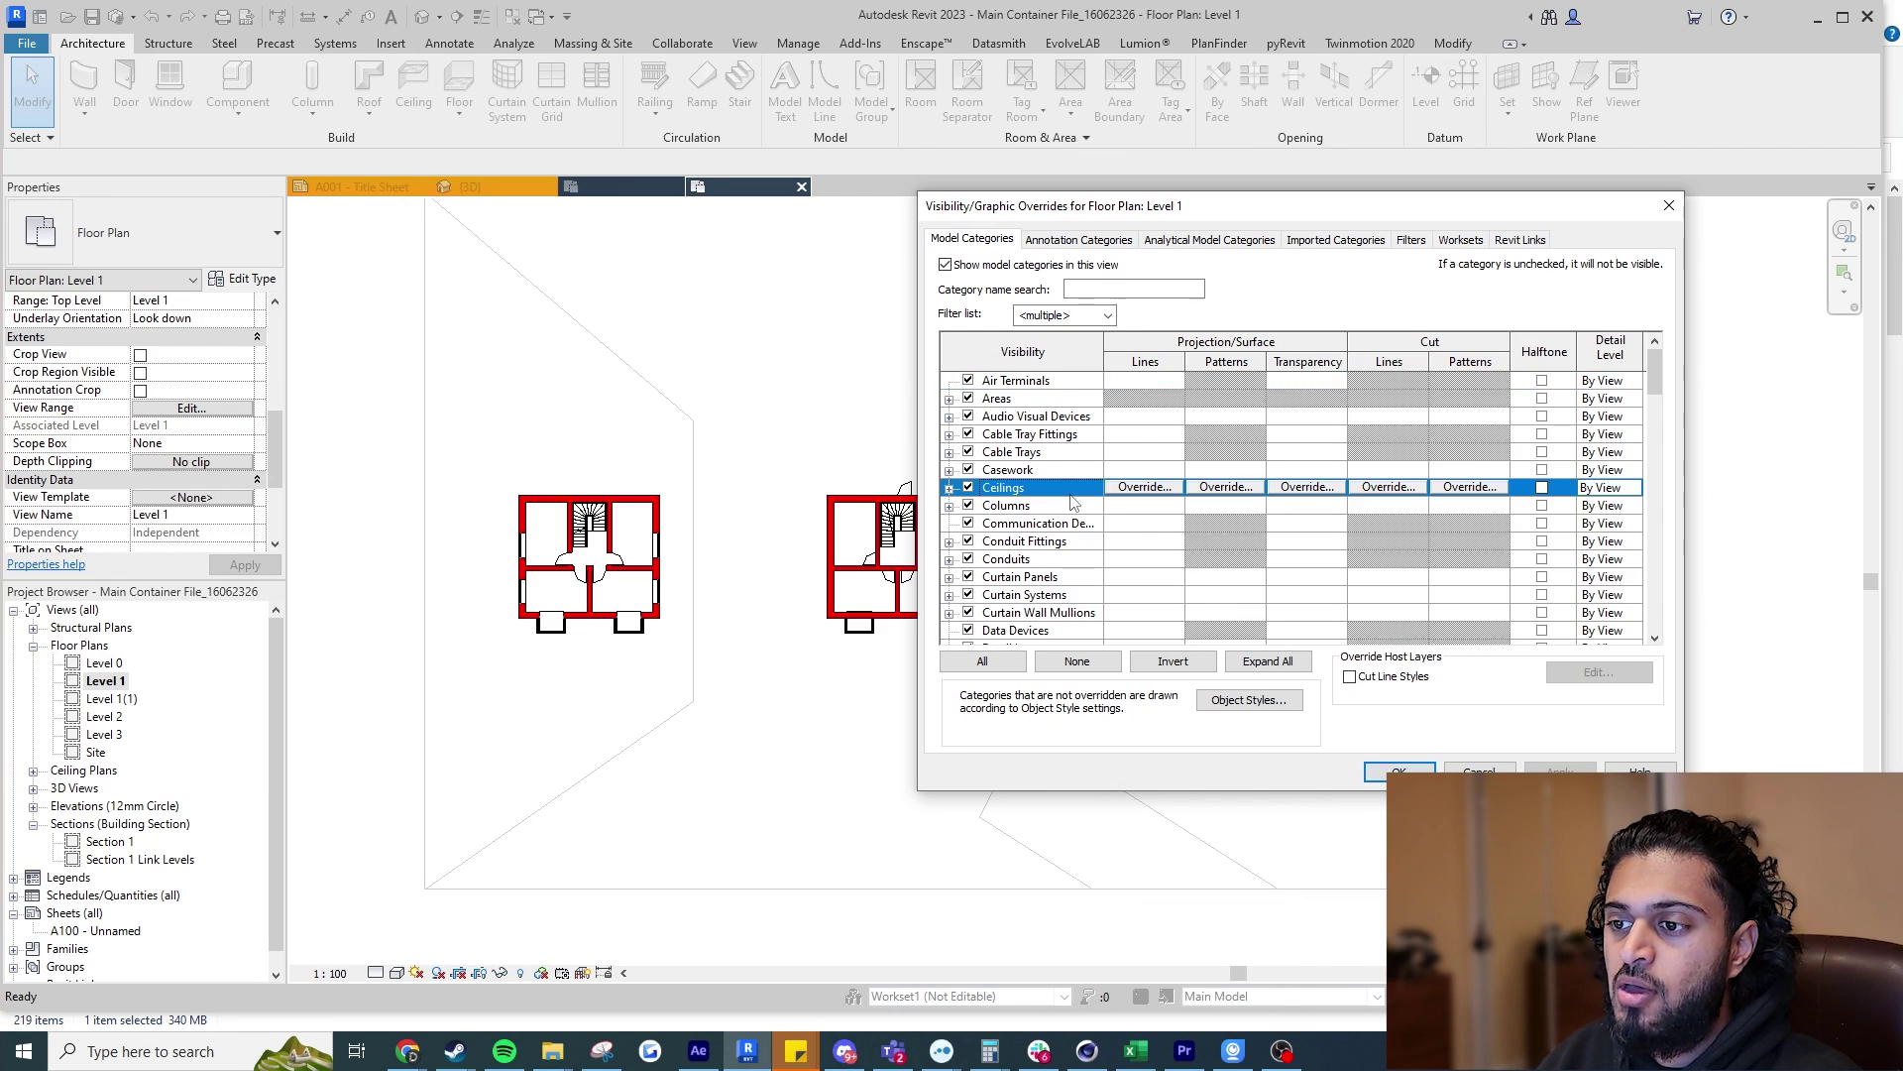
key("w")
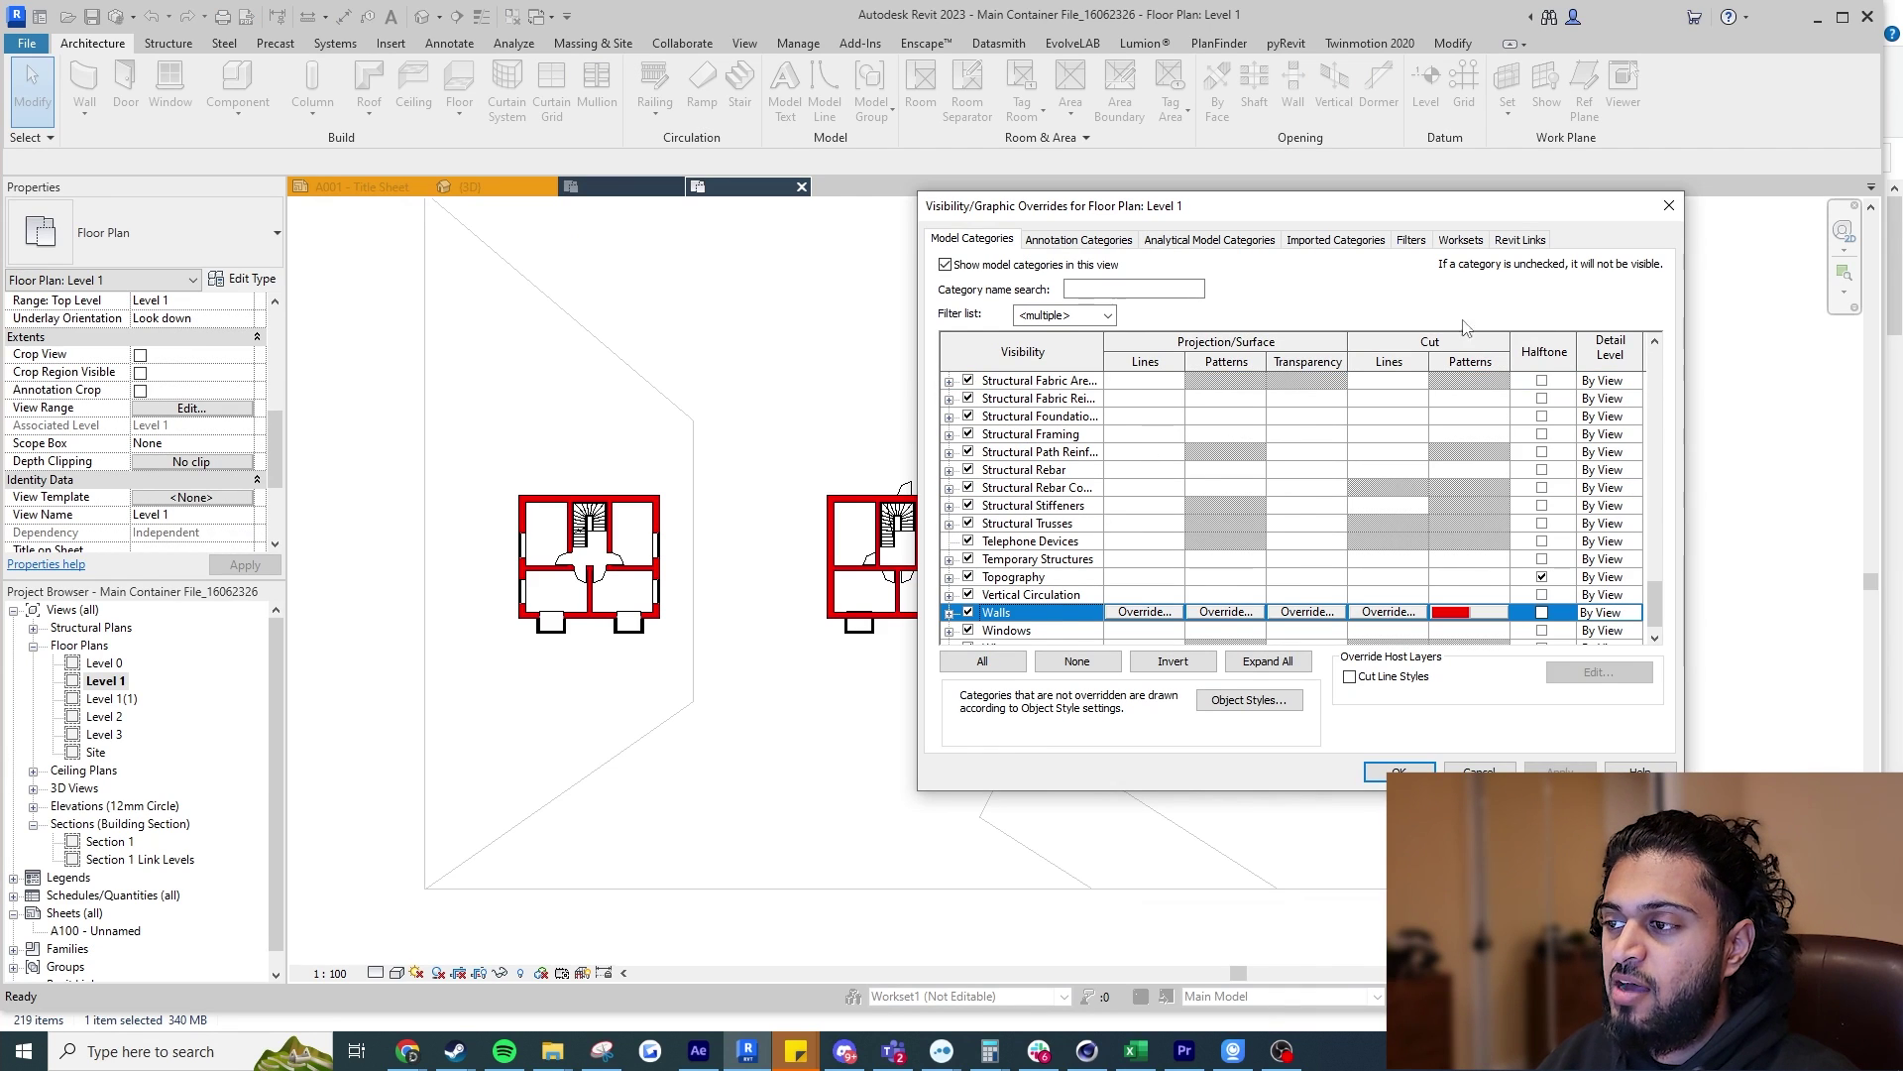
left_click(1669, 205)
Review which properties the Architectural Plan template includes for the Level 1 floor plan, leaving without applying it.
right_click(103, 682)
left_click(228, 307)
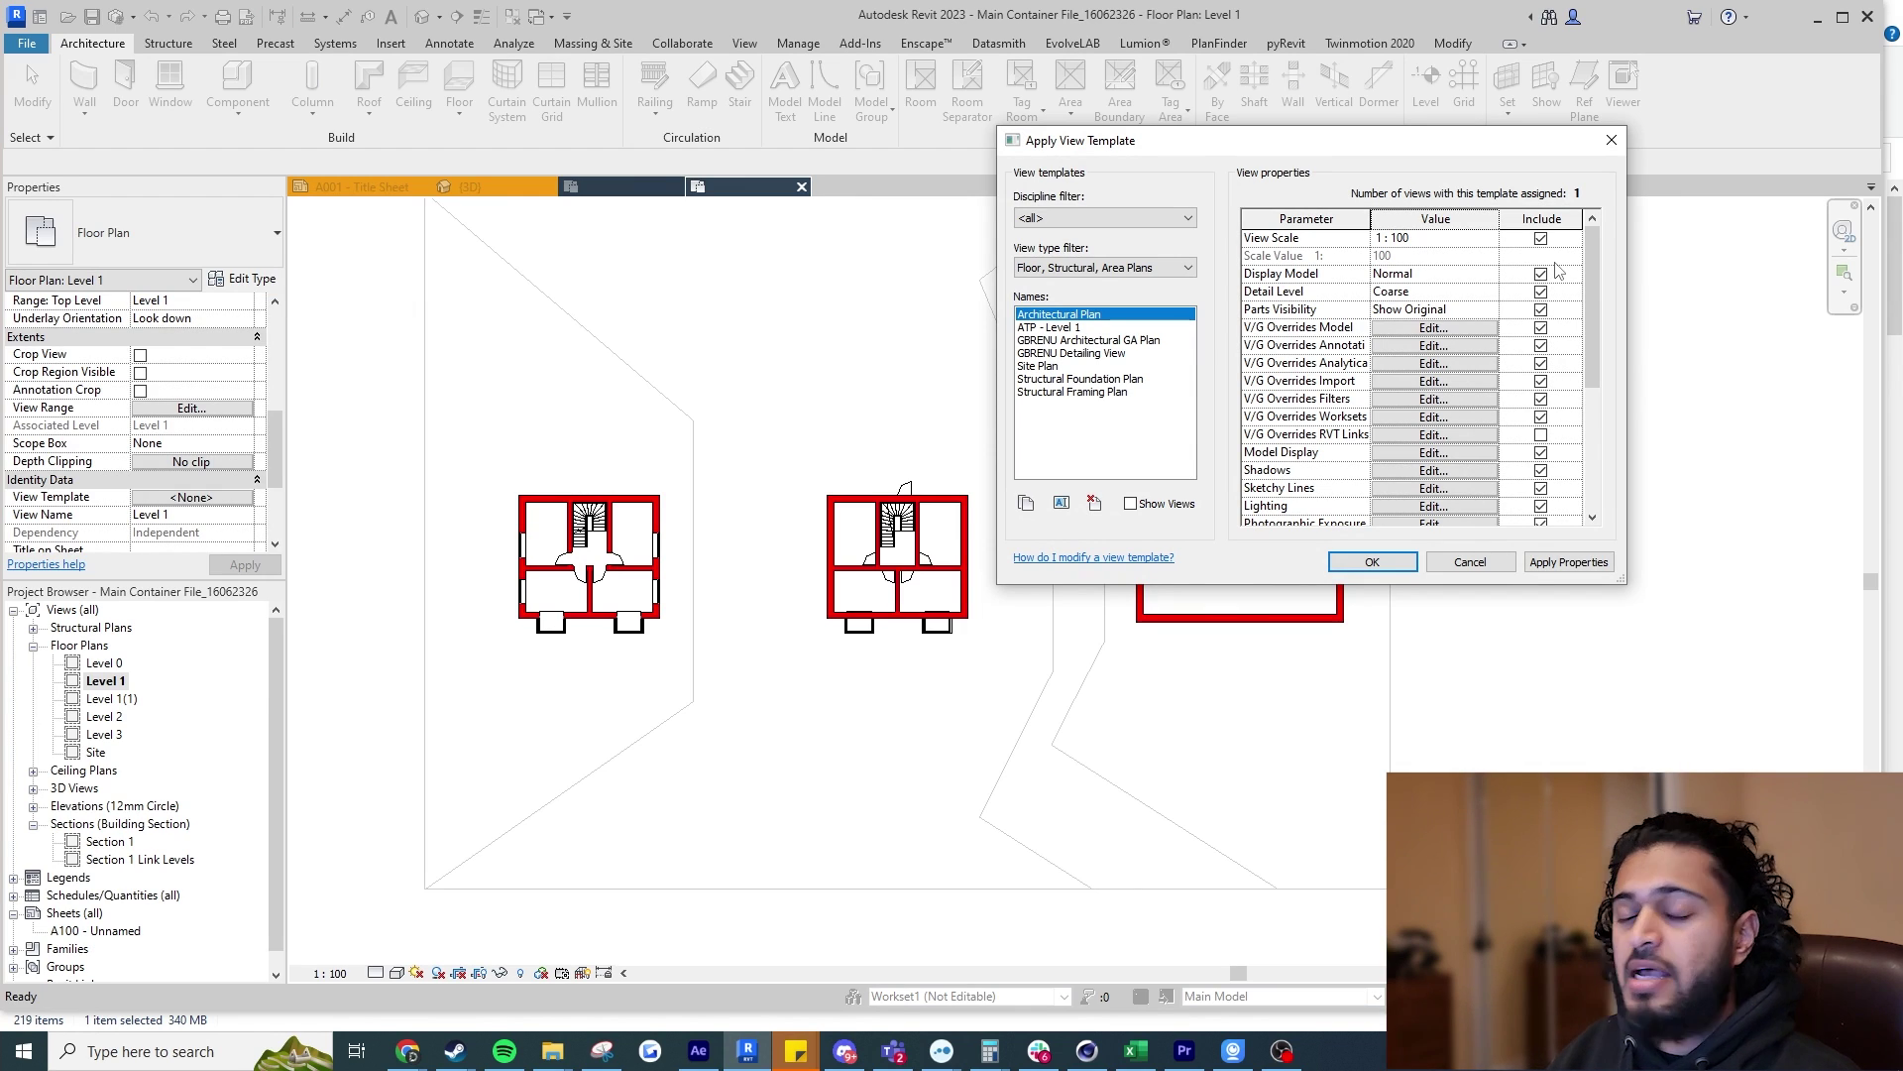
left_click(1484, 562)
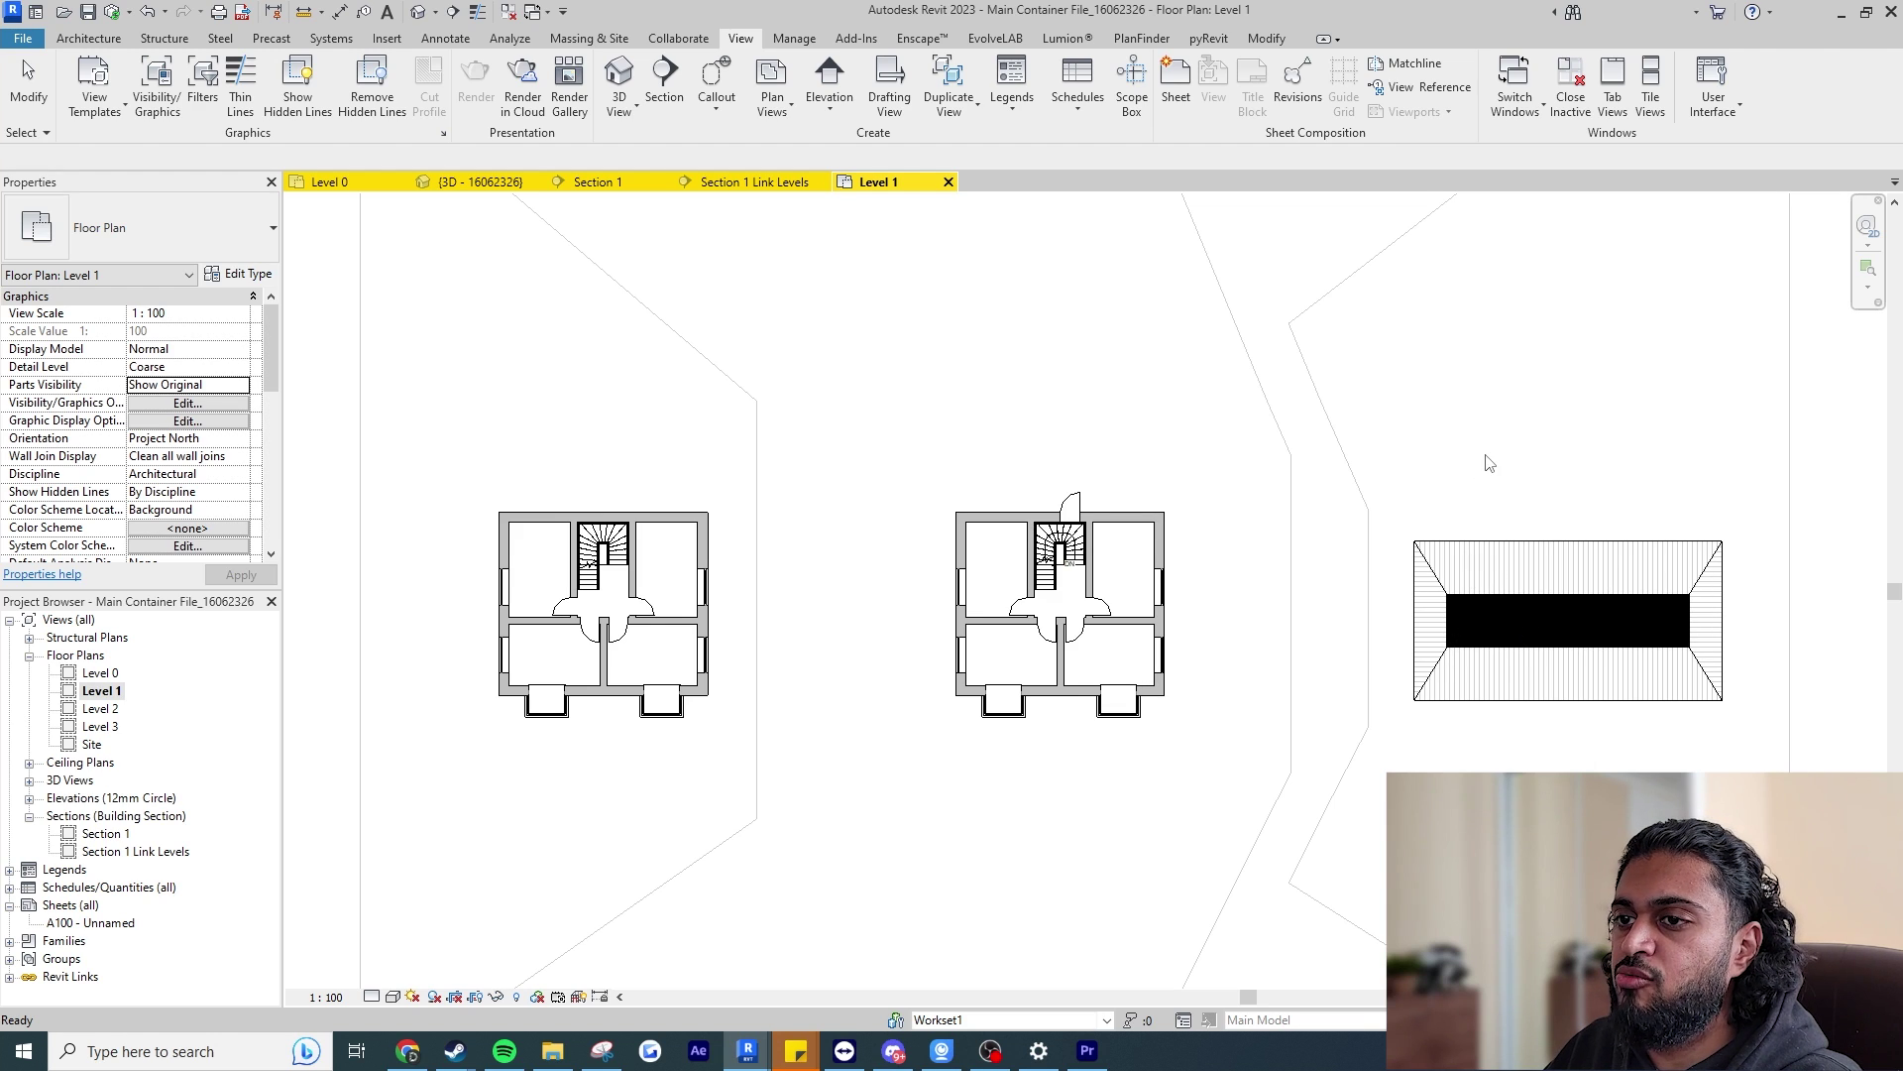
In the ATP - Level 1 view template's RVT link overrides, set LinkC's linked view to Floor Plan: Site and save the template.
left_click(794, 38)
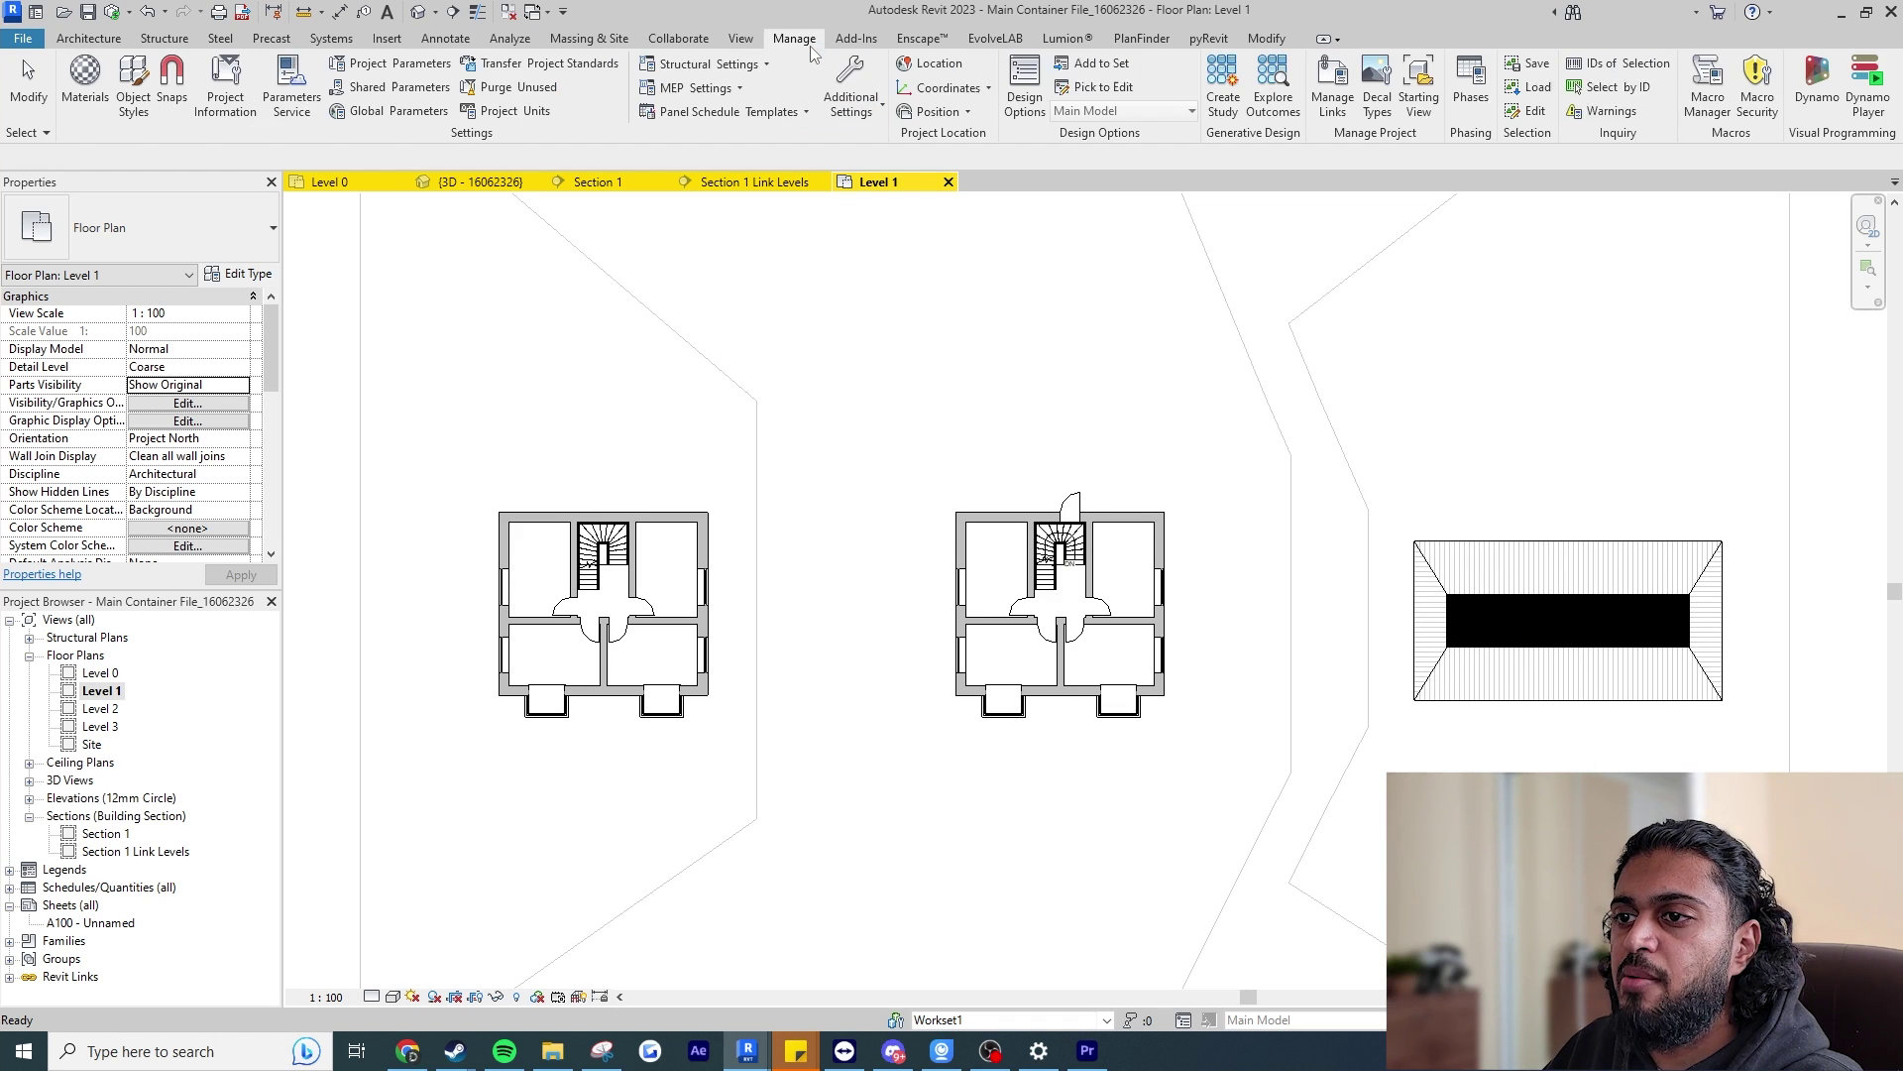
left_click(741, 37)
left_click(94, 85)
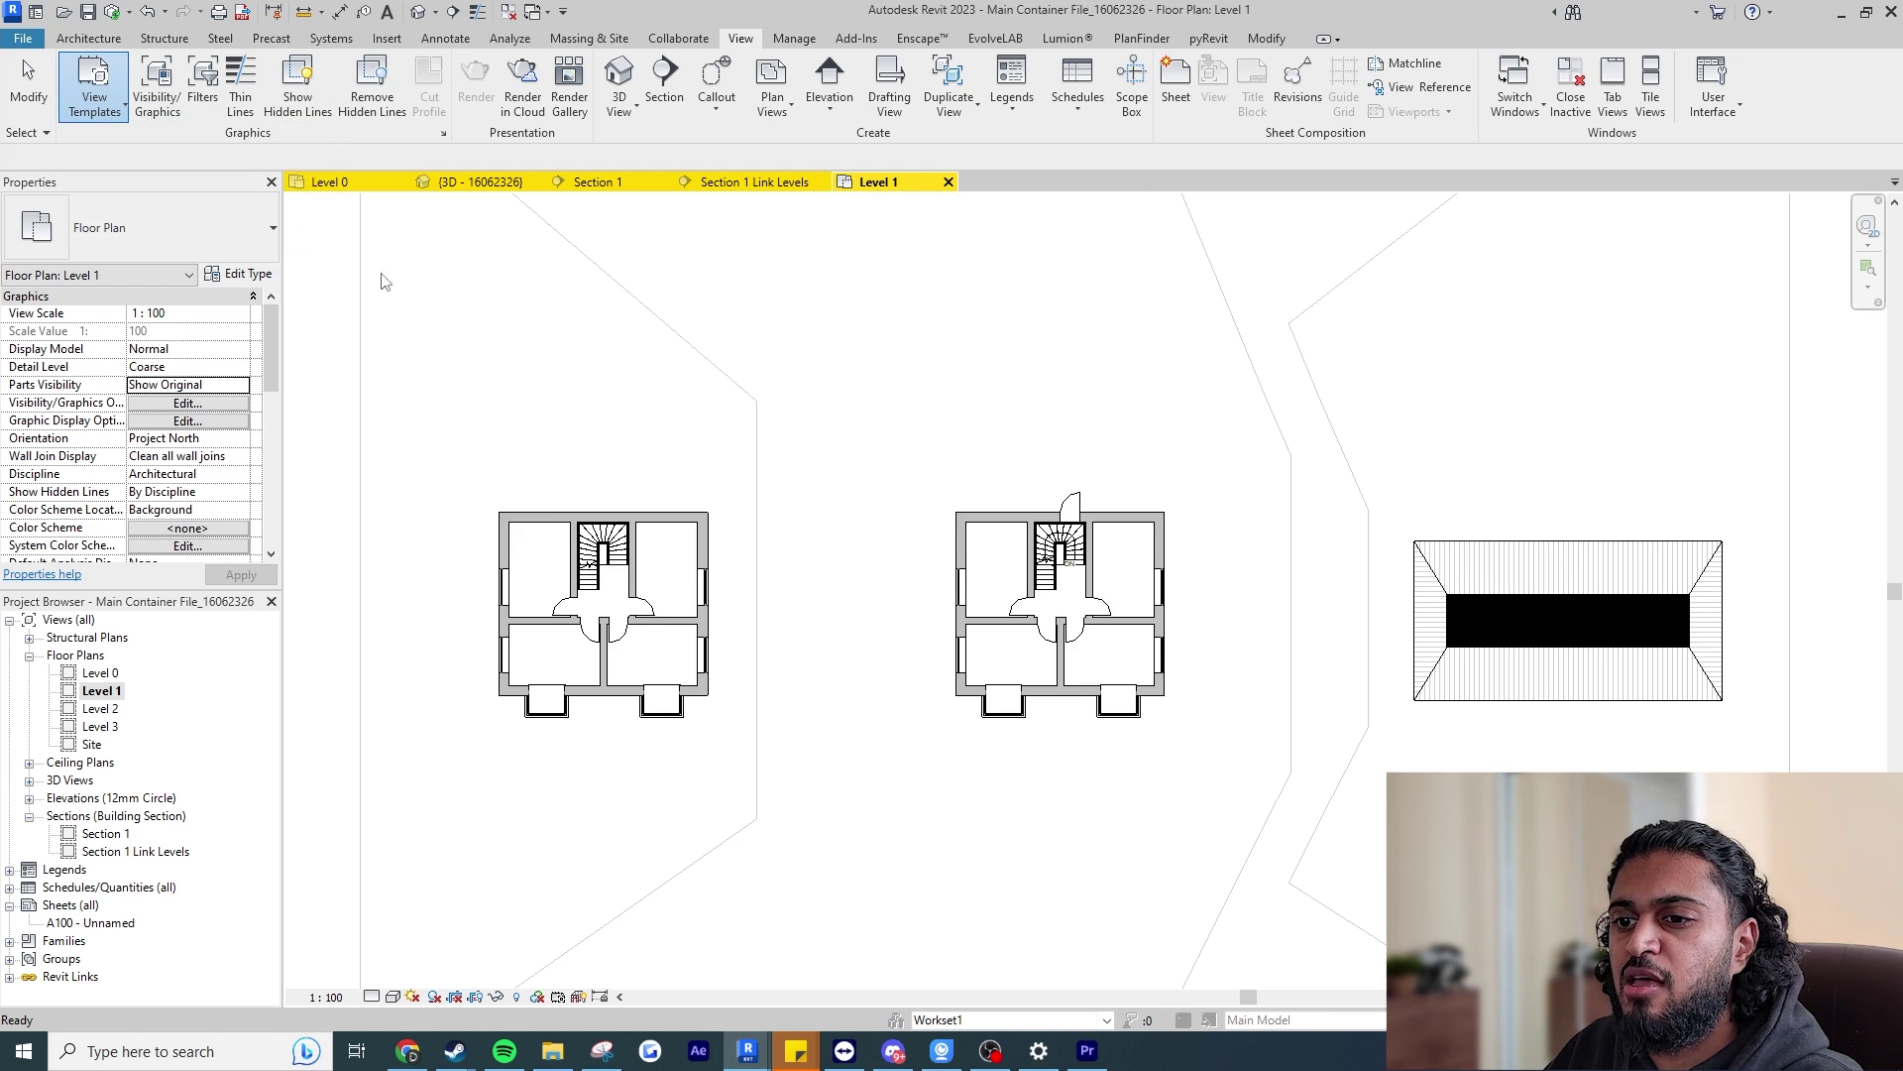
left_click(597, 374)
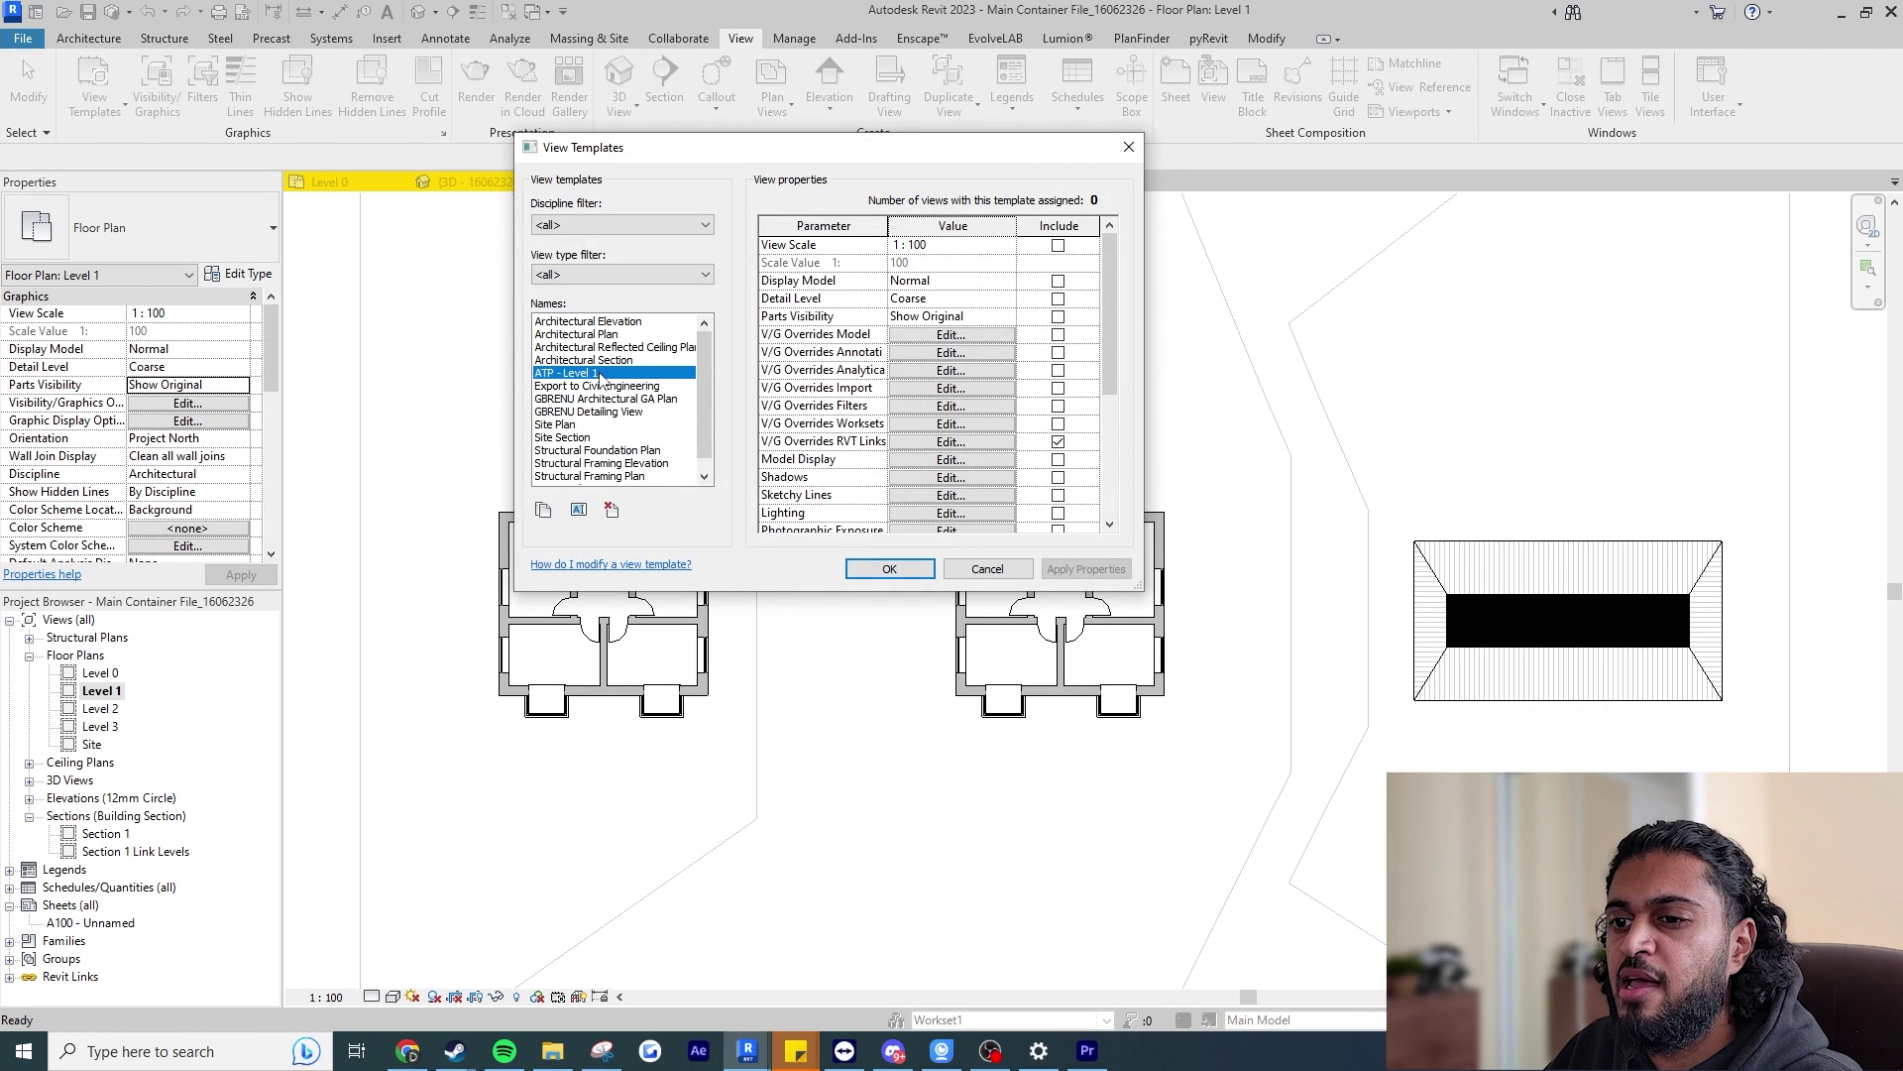
left_click(986, 440)
left_click(1064, 405)
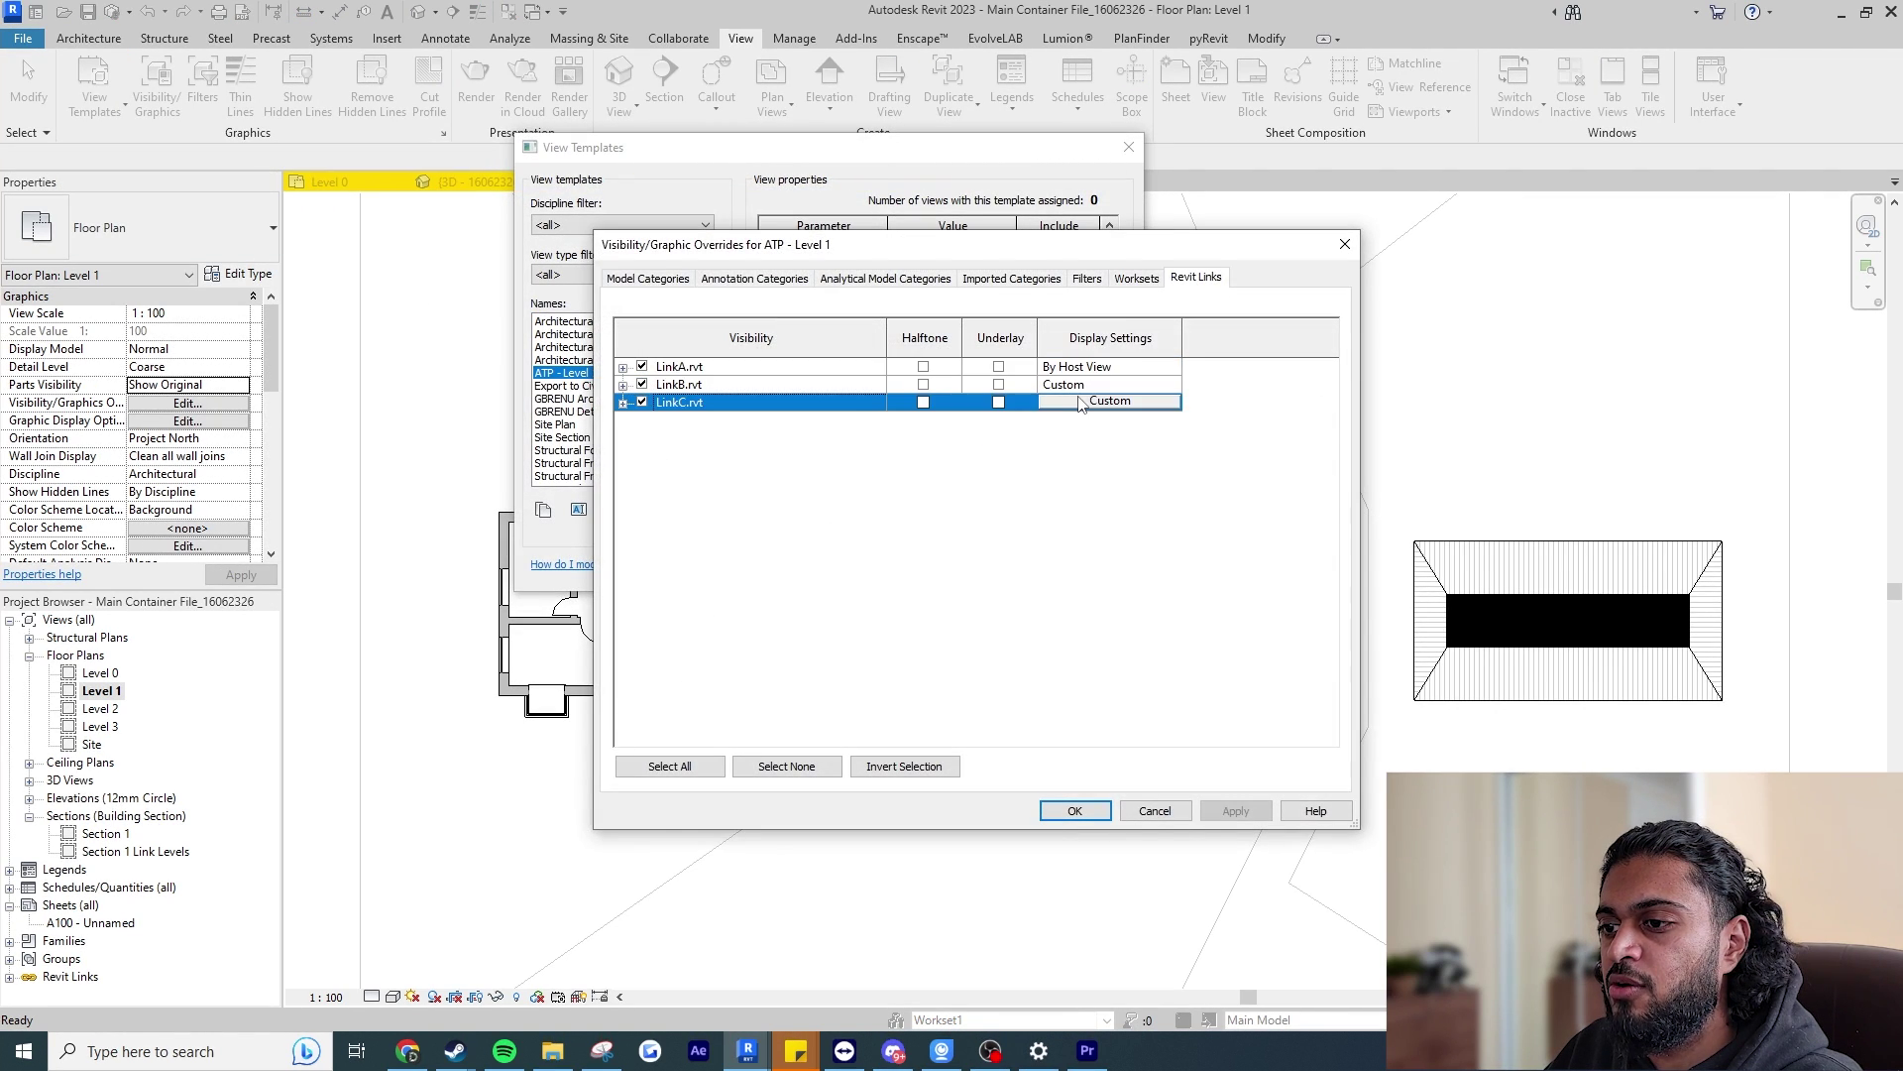
left_click(1065, 403)
left_click(1130, 359)
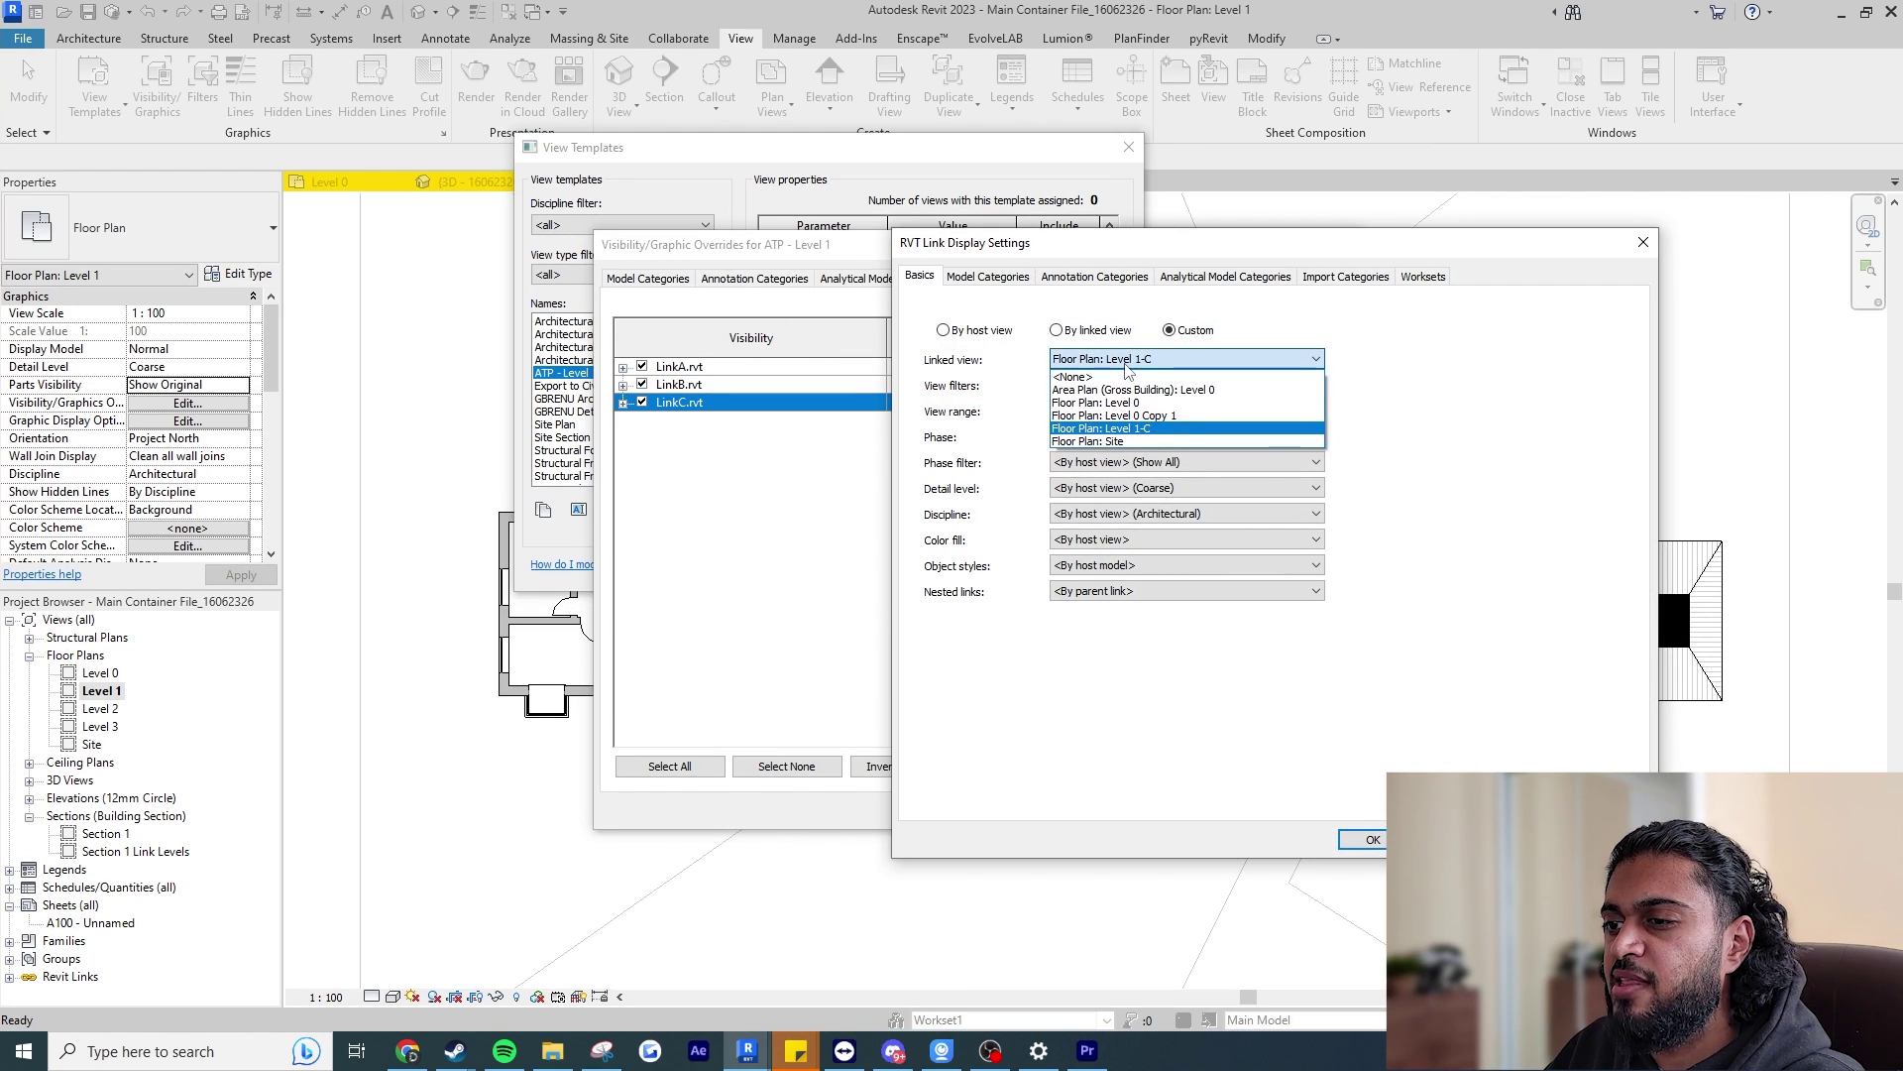
left_click(1107, 426)
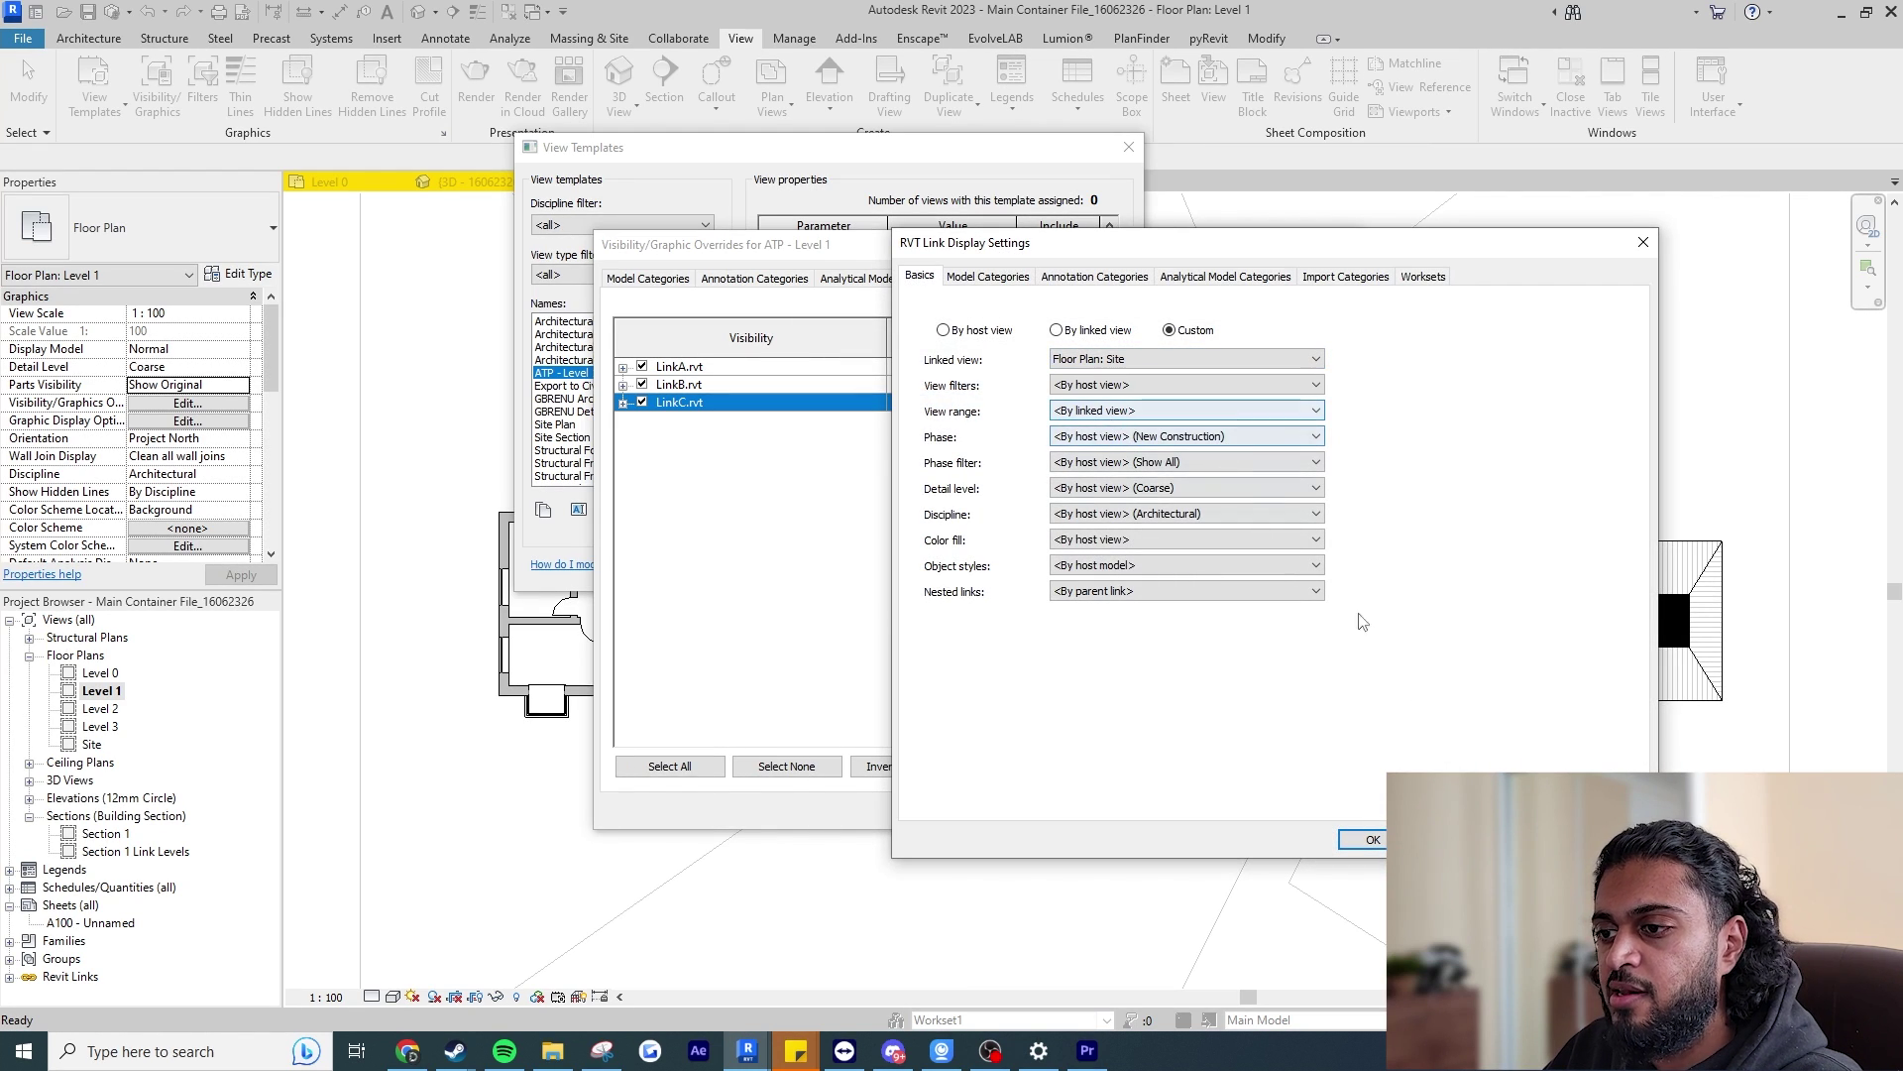
left_click(1367, 840)
left_click(1044, 811)
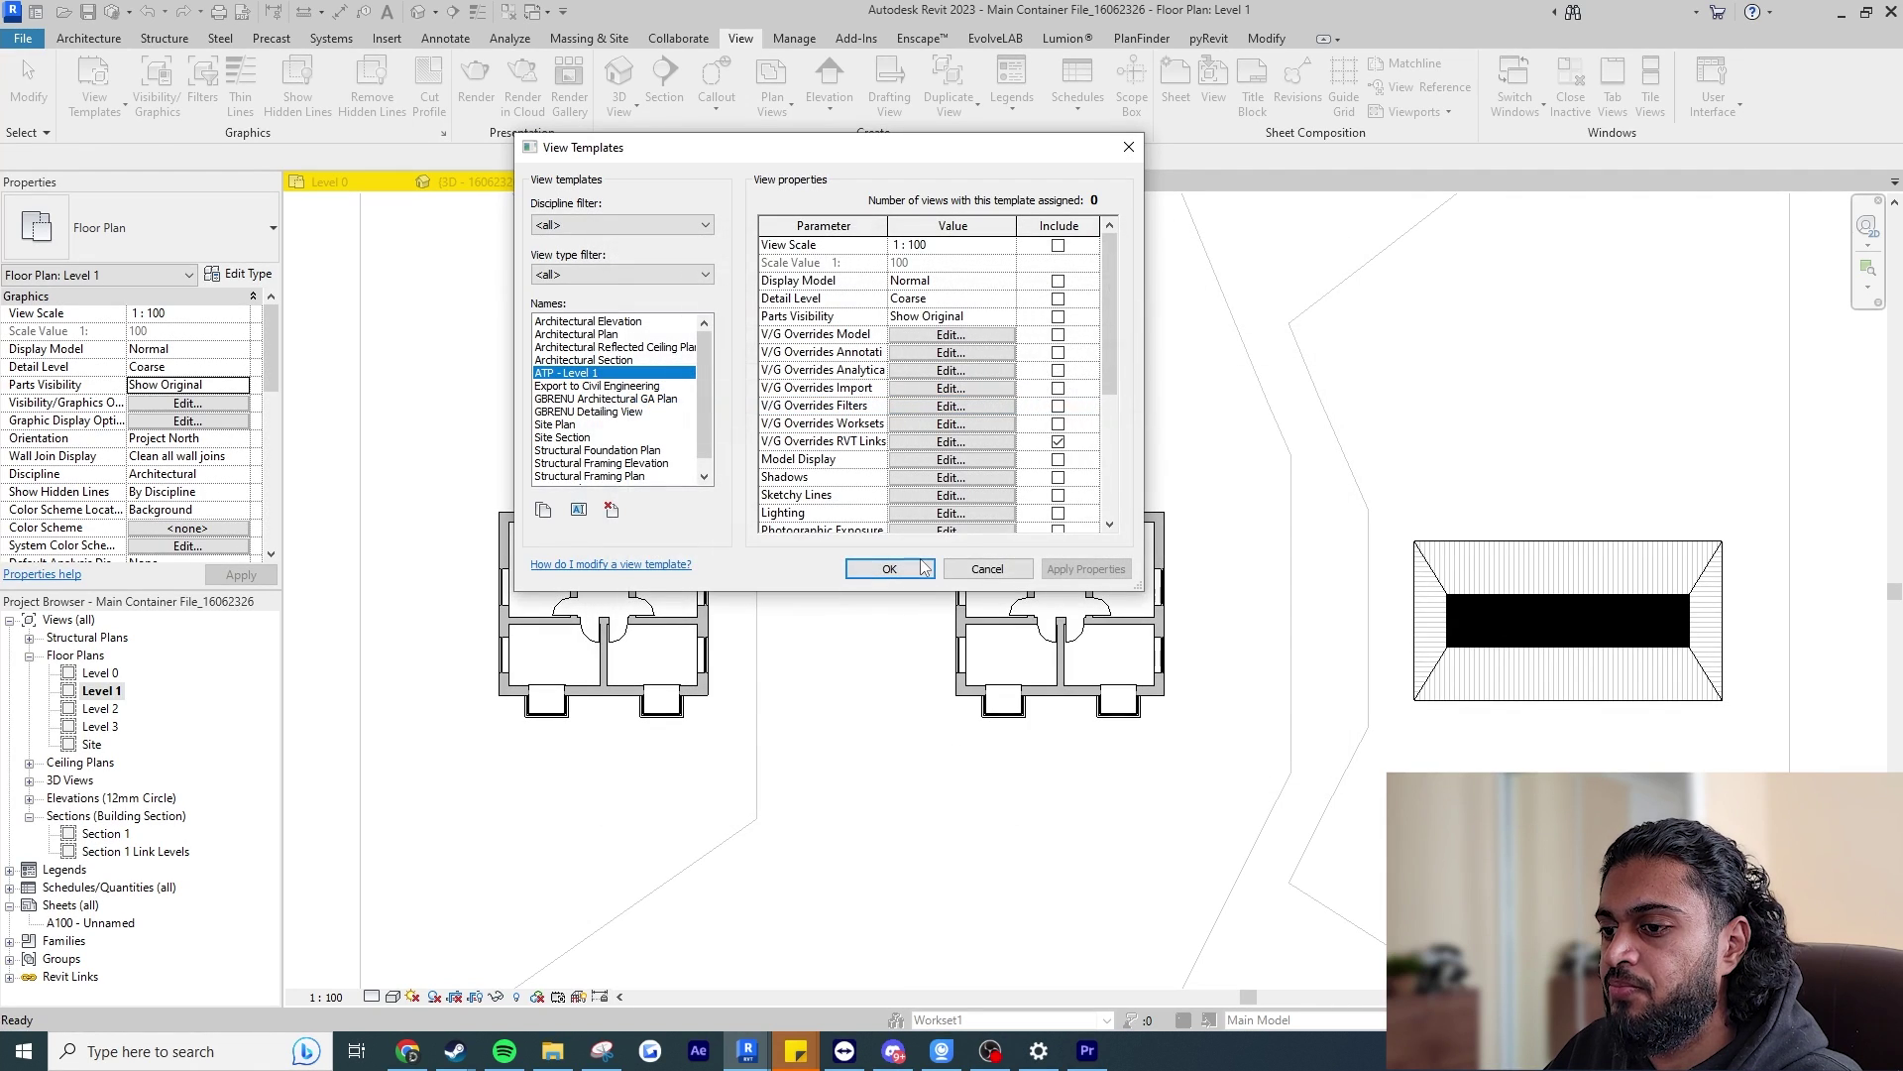
left_click(889, 568)
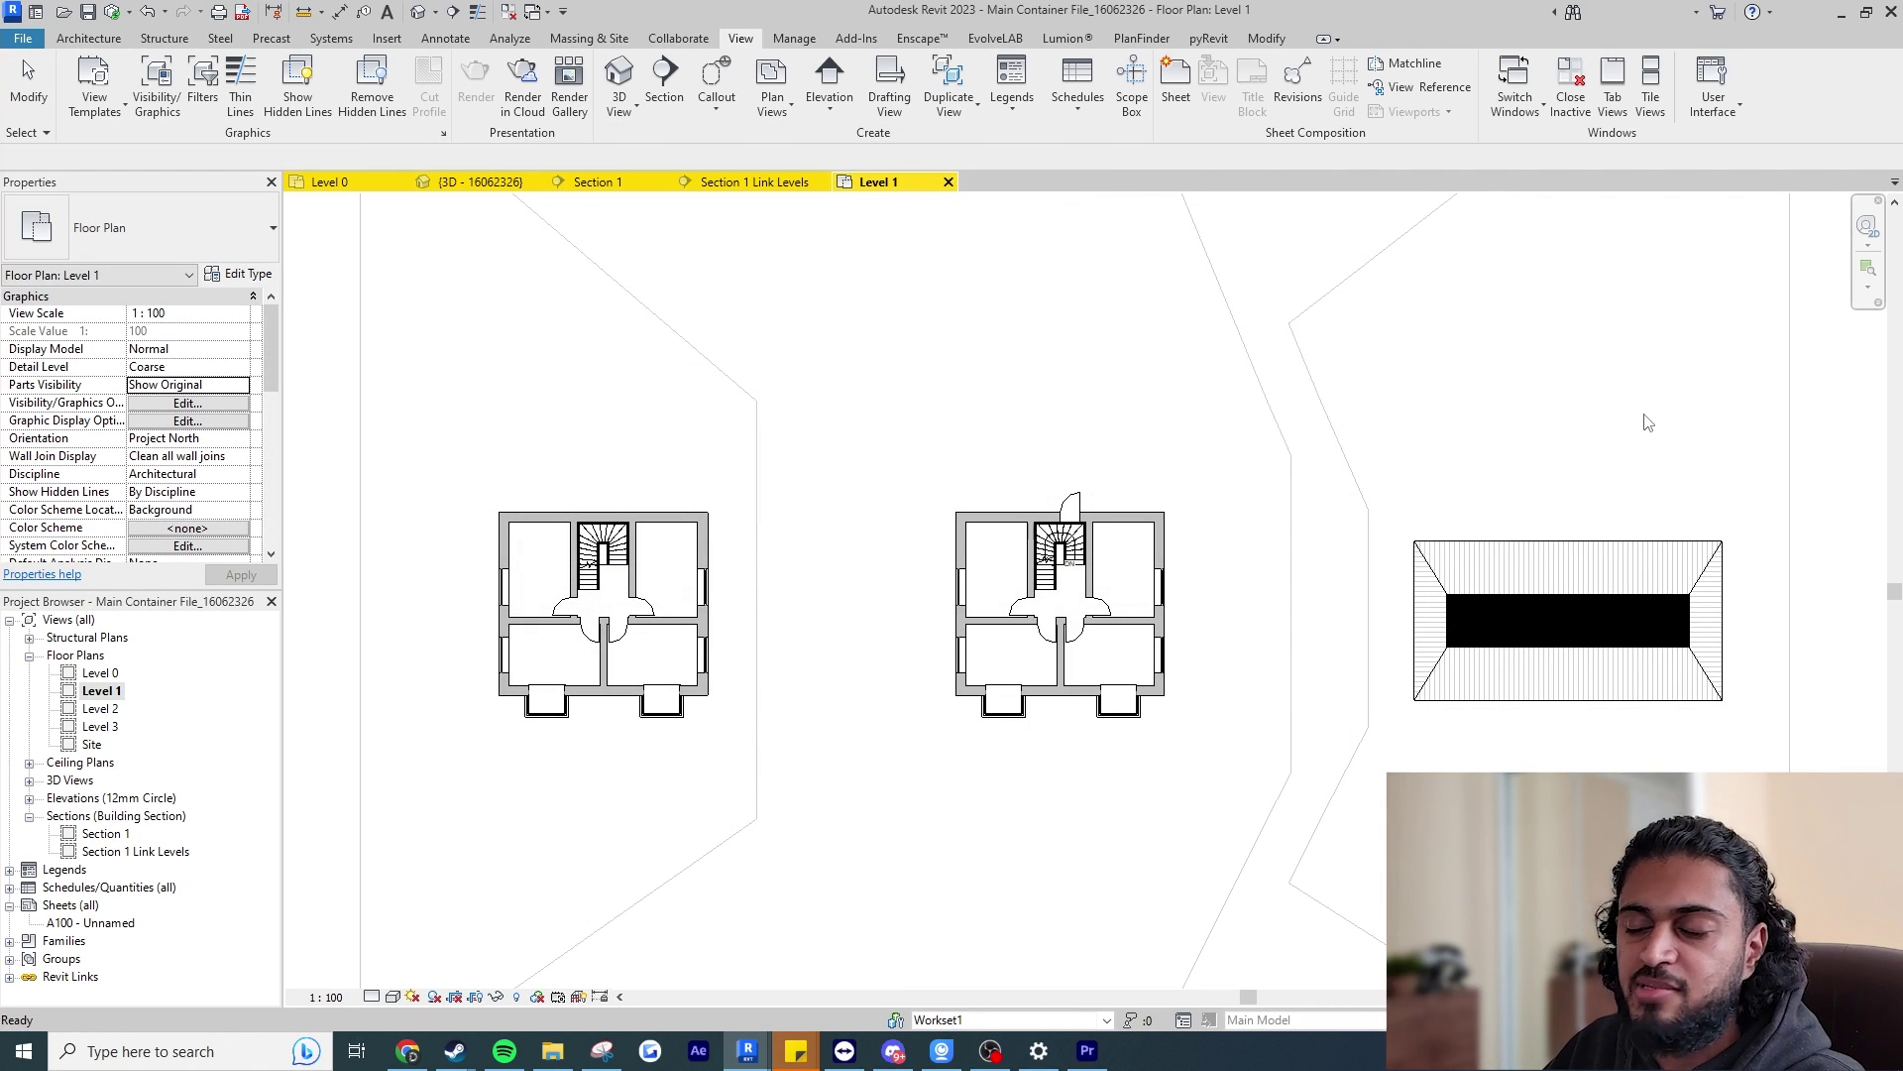
Apply the updated ATP - Level 1 template properties to the Level 1 floor plan.
right_click(136, 691)
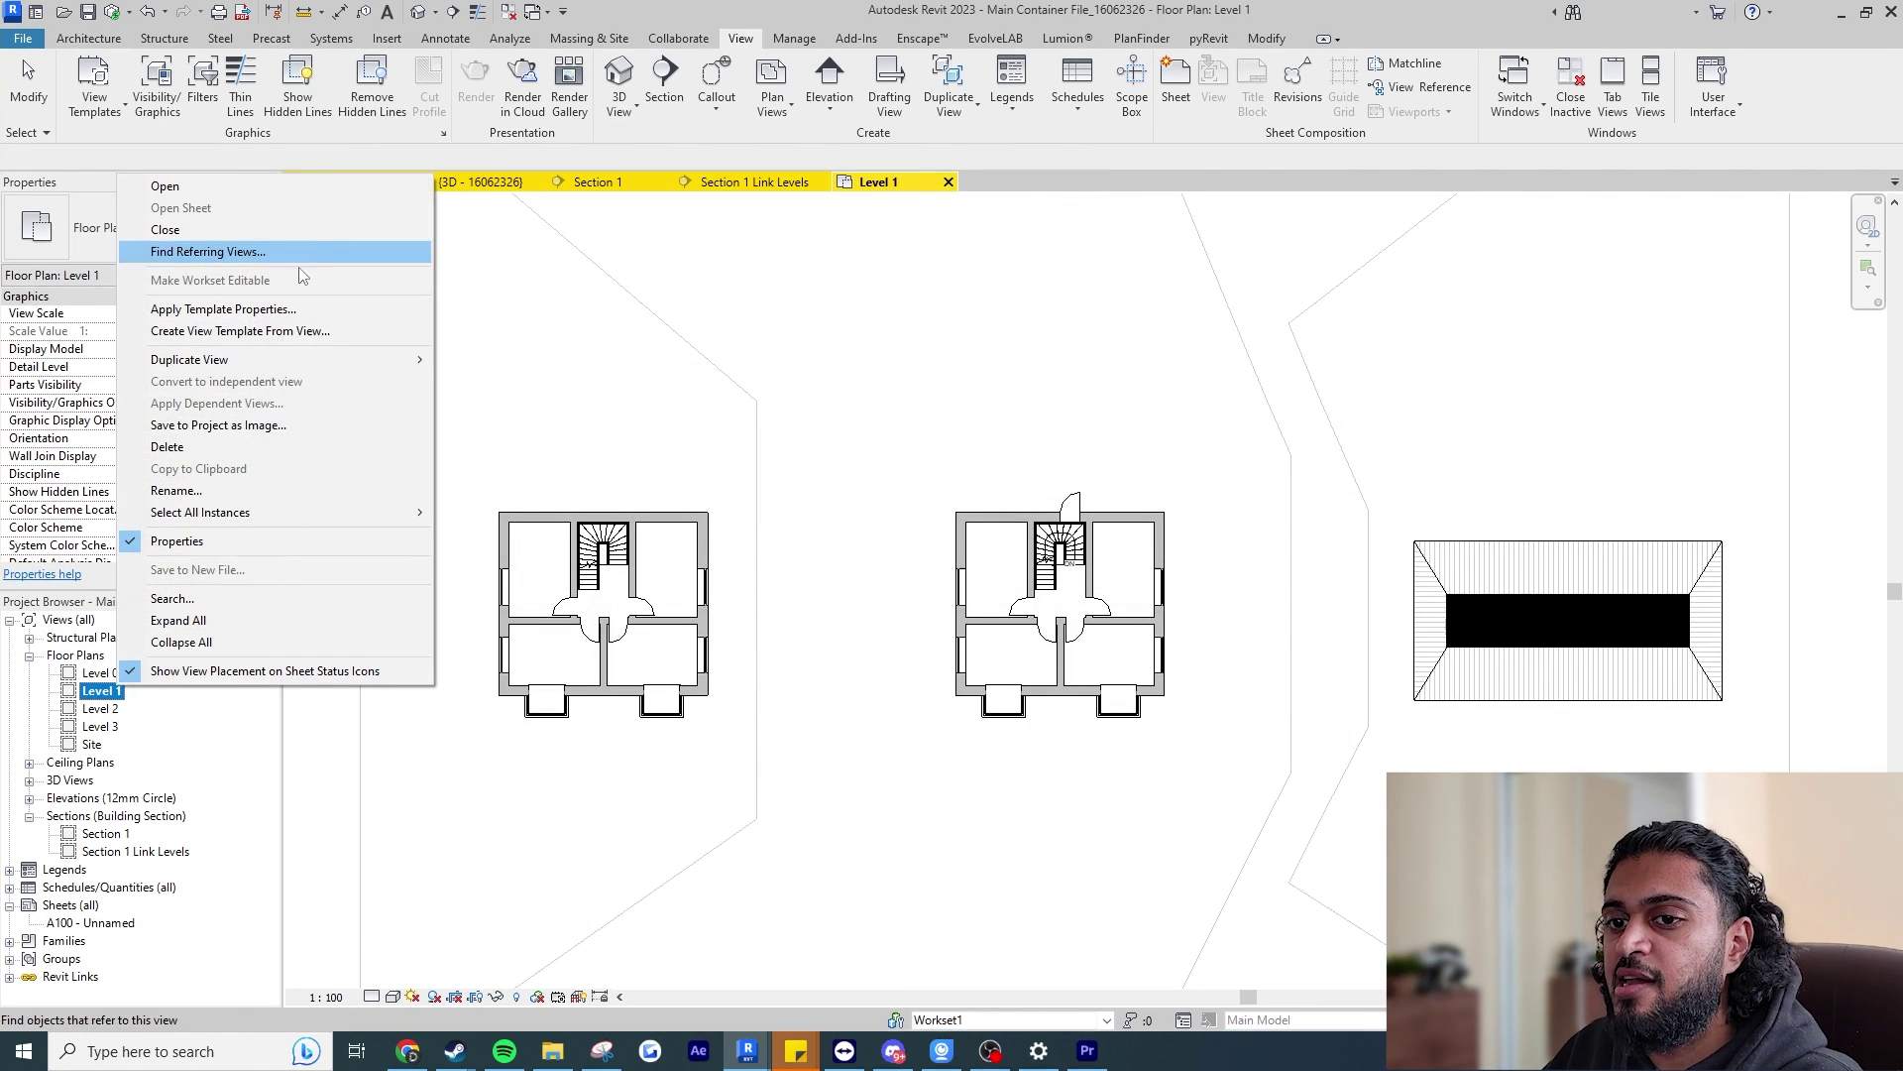
left_click(157, 313)
left_click(563, 335)
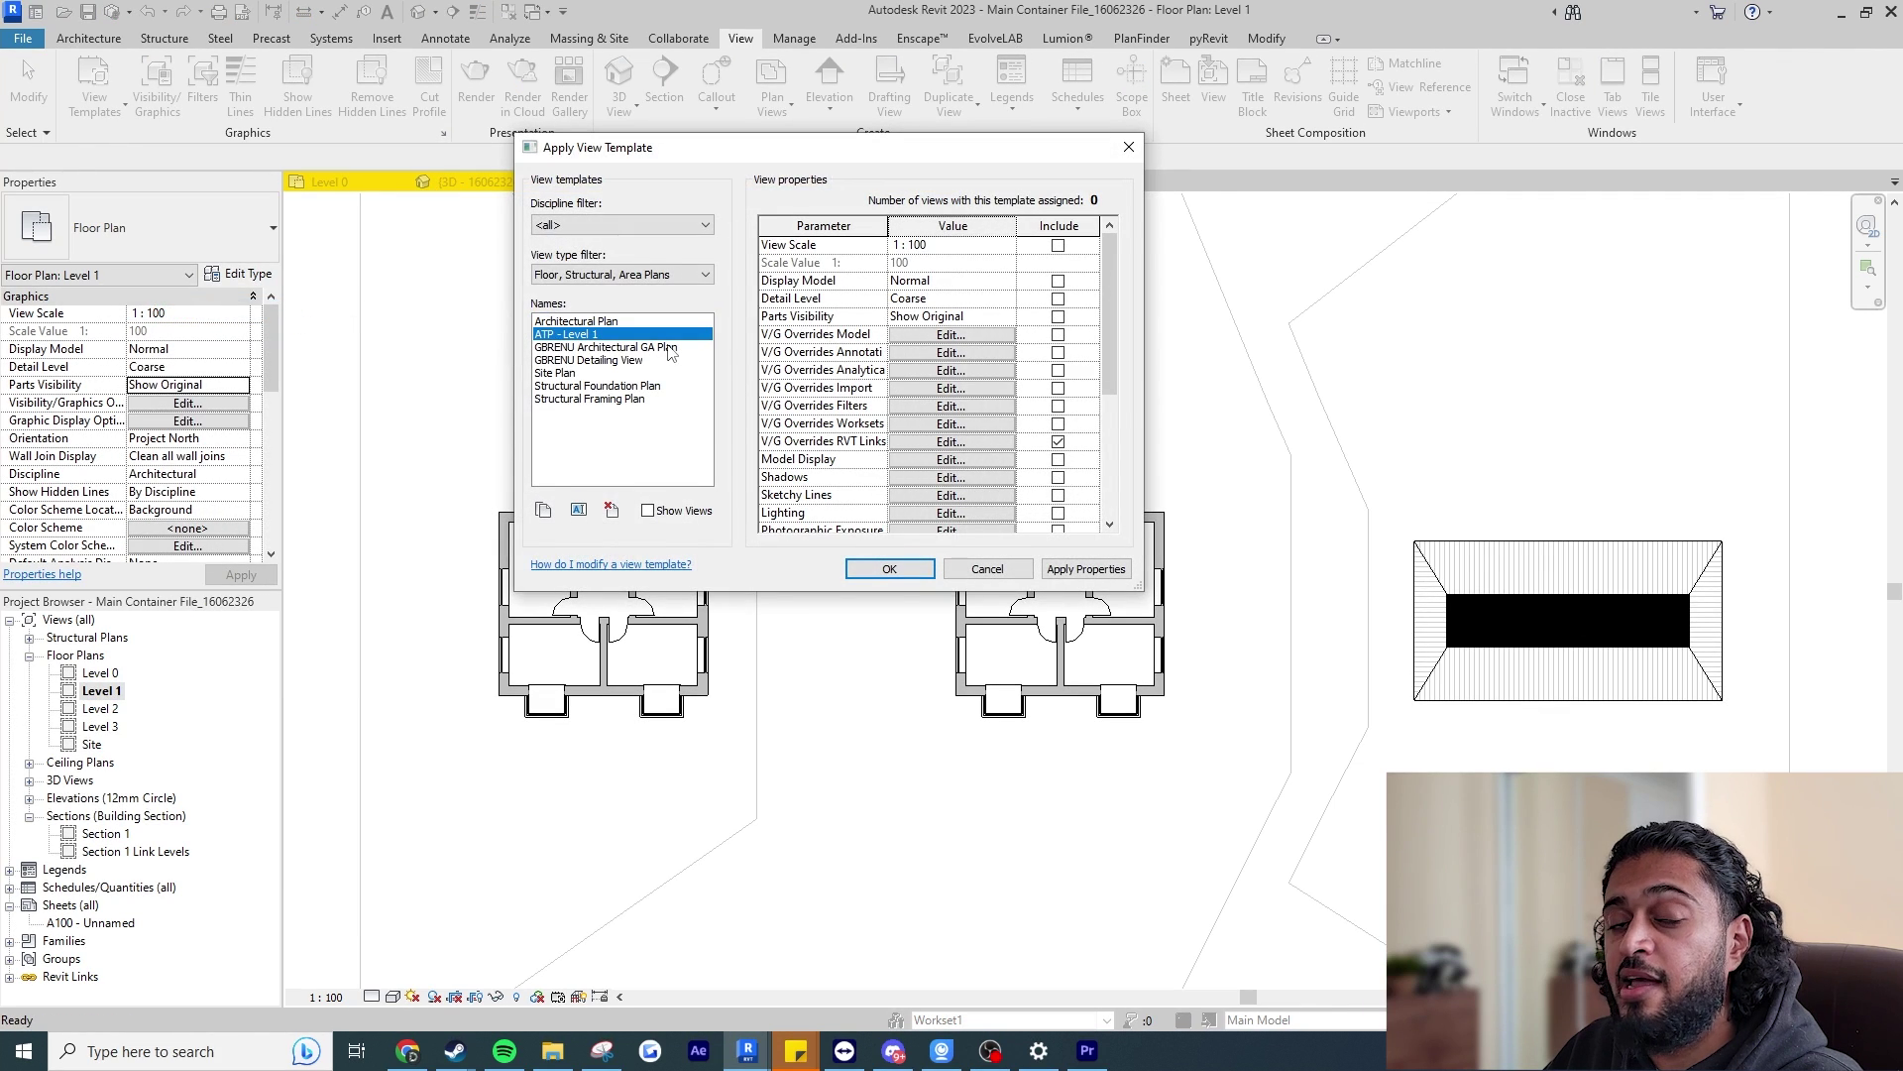
left_click(890, 568)
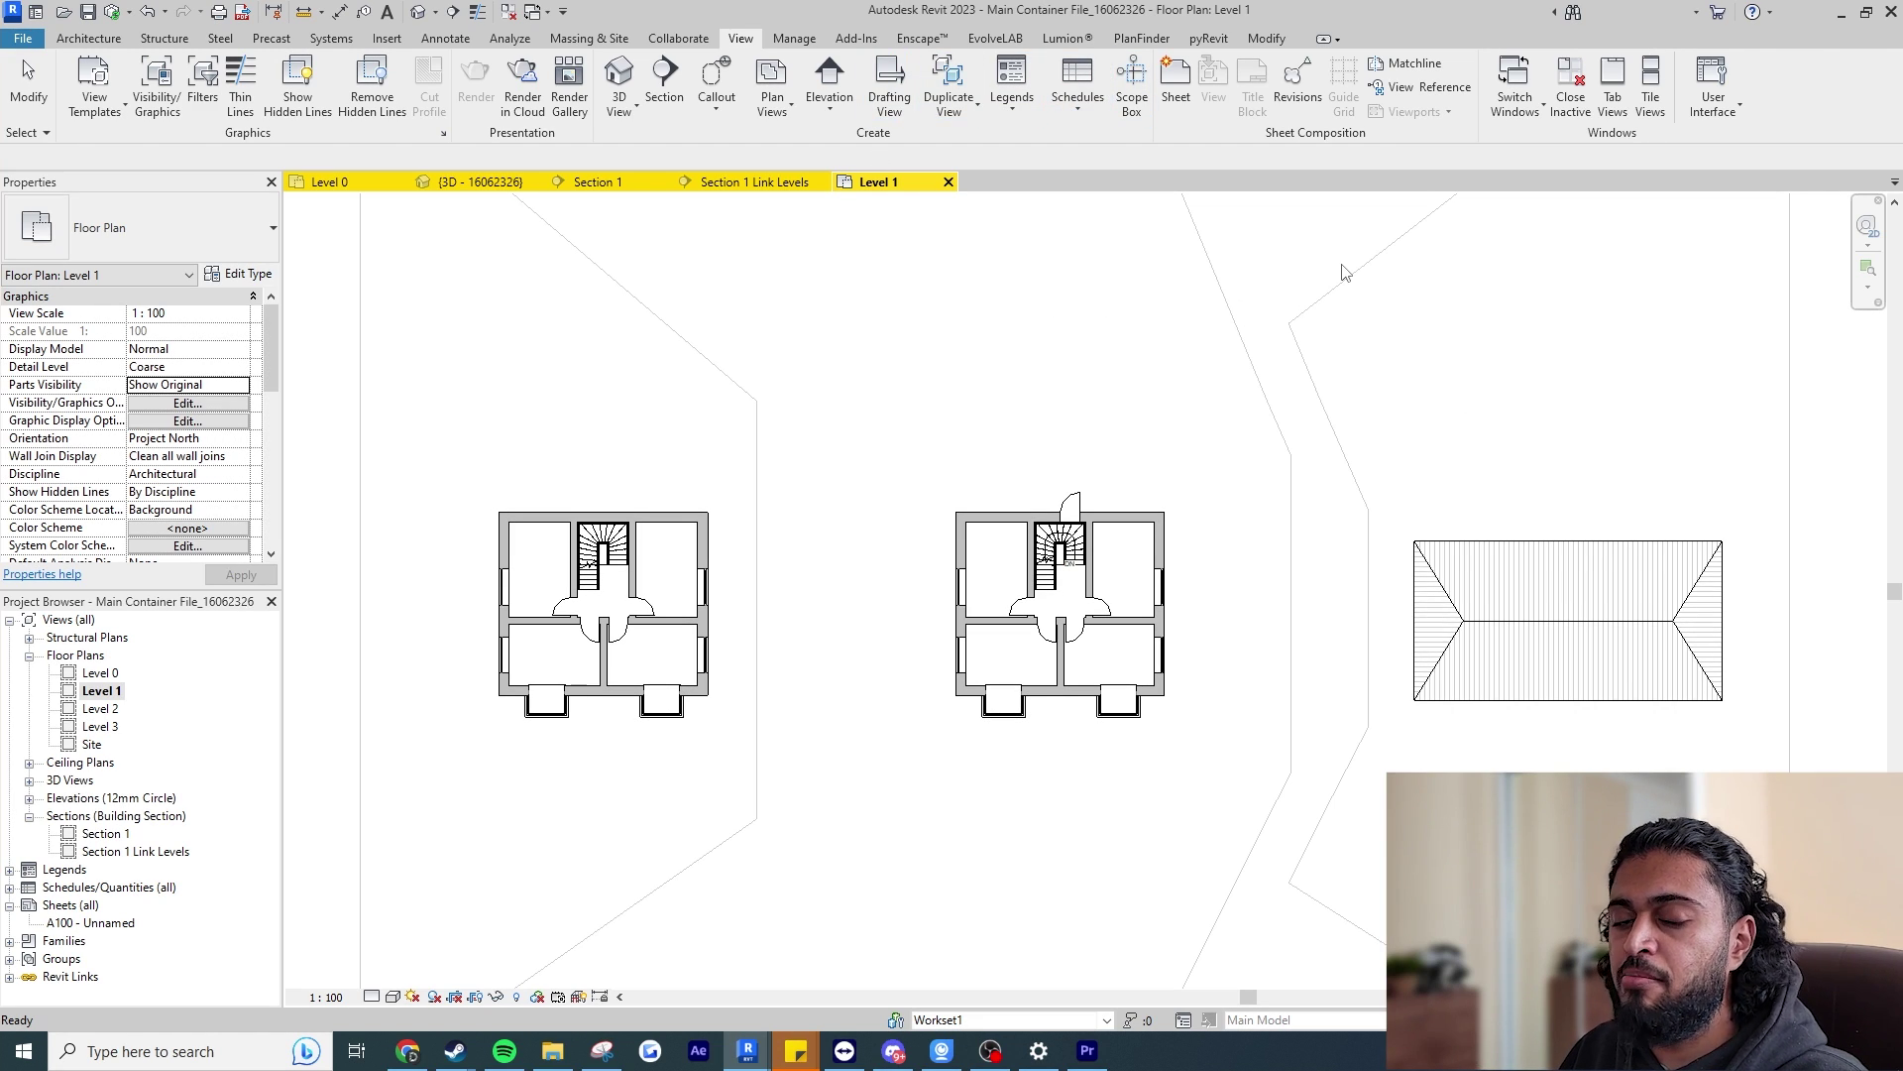
Create a second floor plan view for Level 1, allowing existing views to be duplicated.
left_click(772, 85)
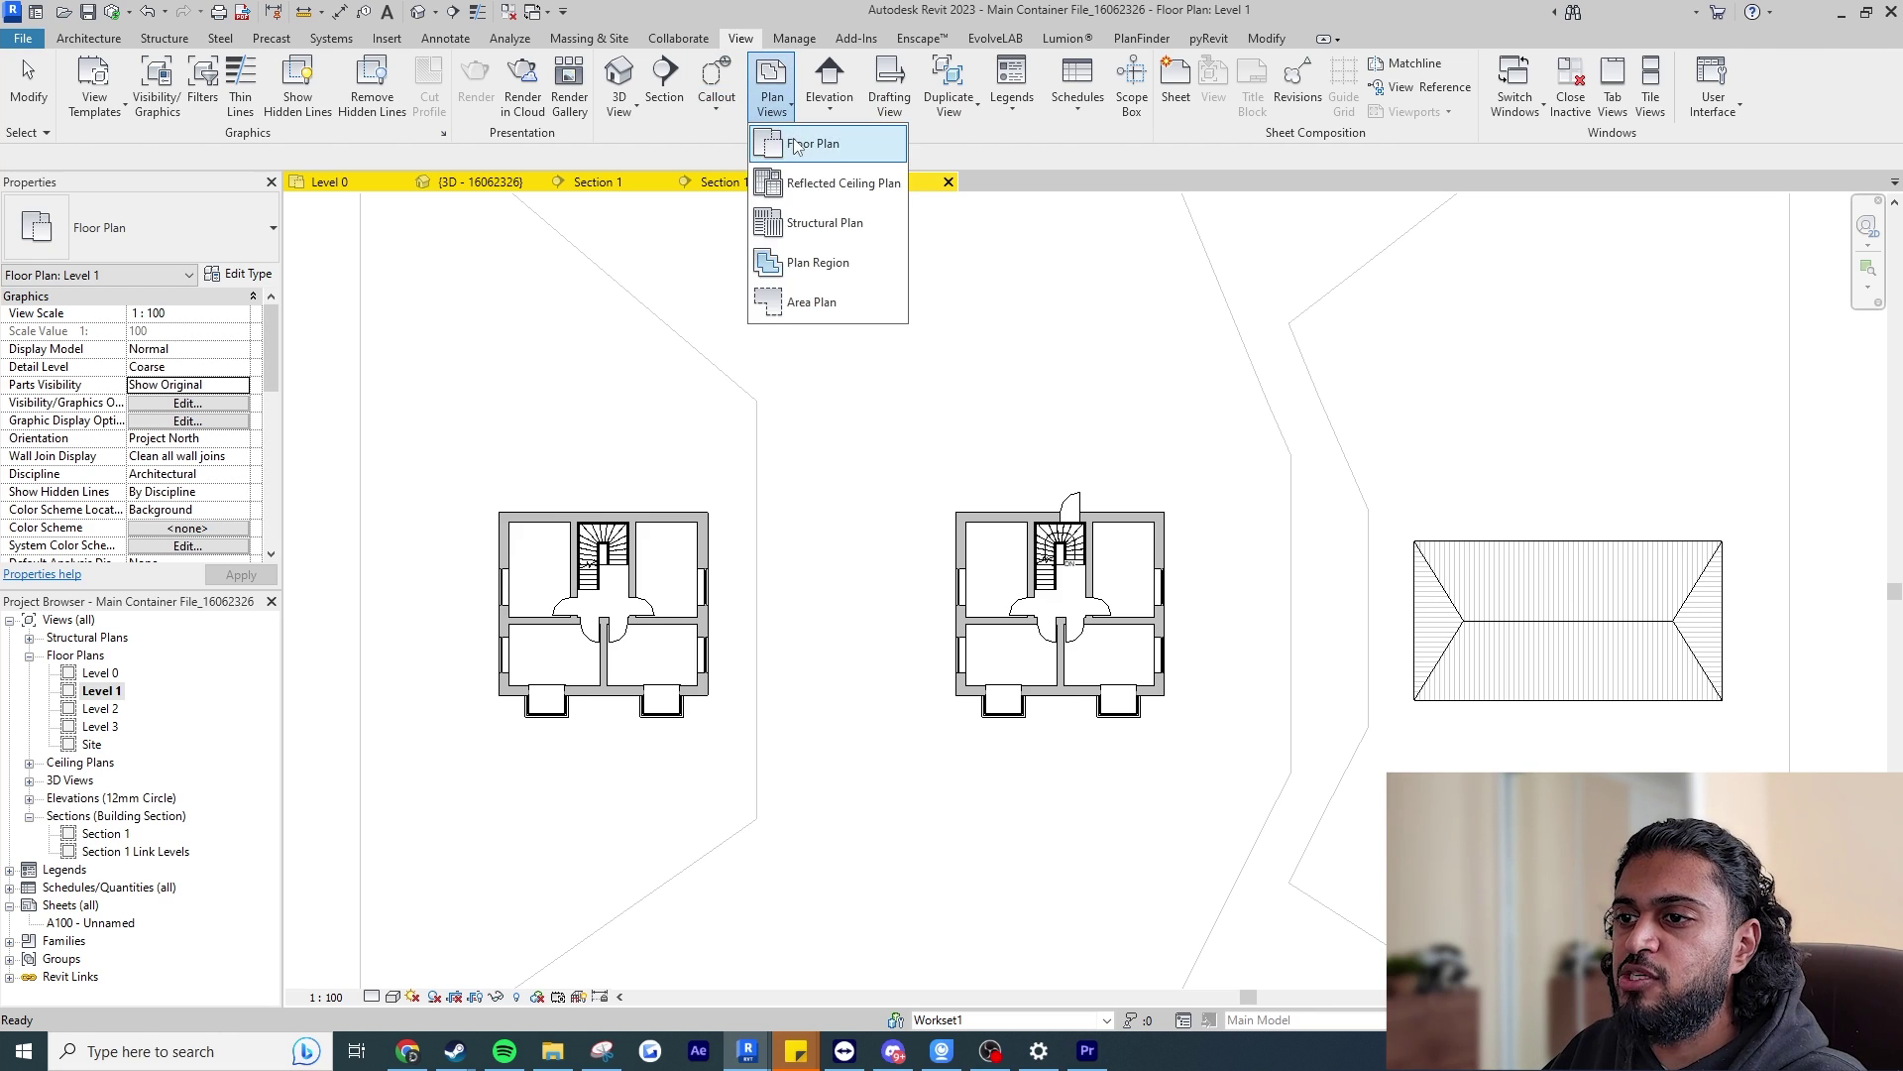
left_click(798, 144)
left_click(1358, 686)
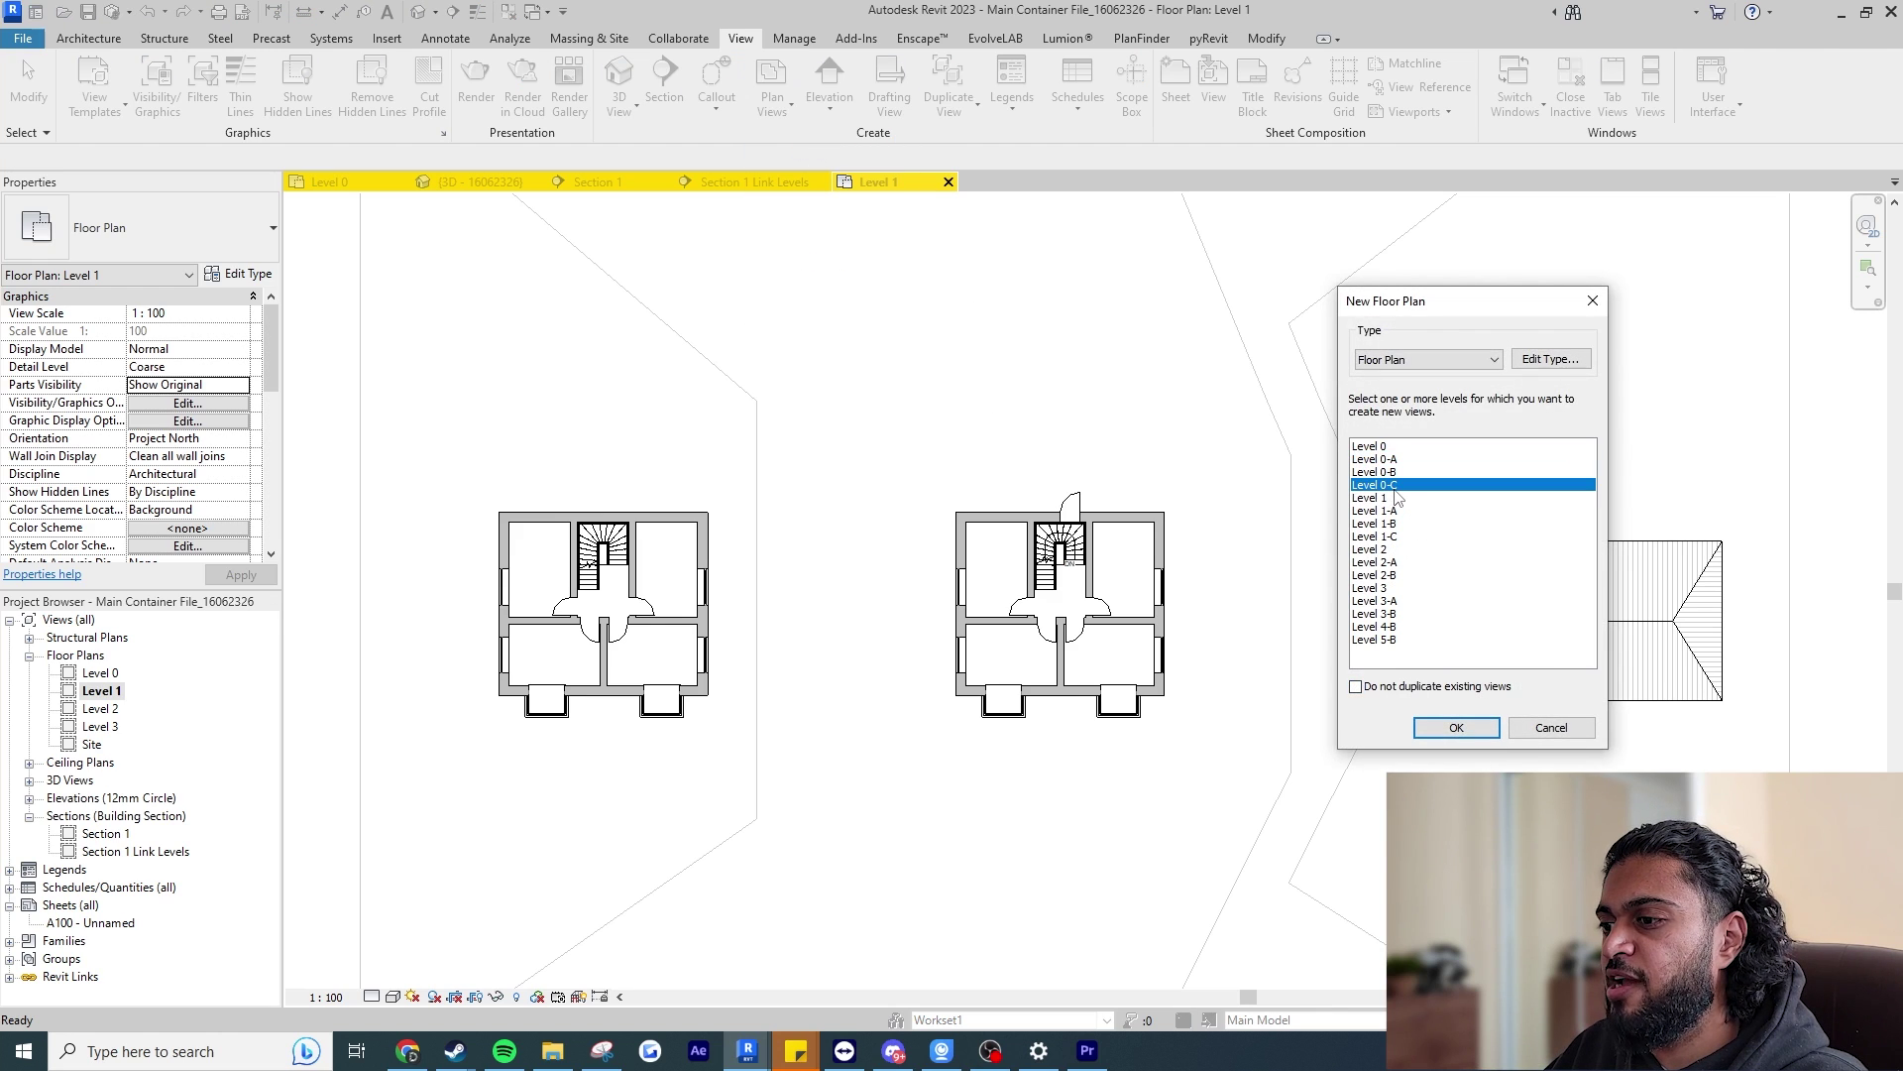
left_click(1393, 498)
left_click(1475, 730)
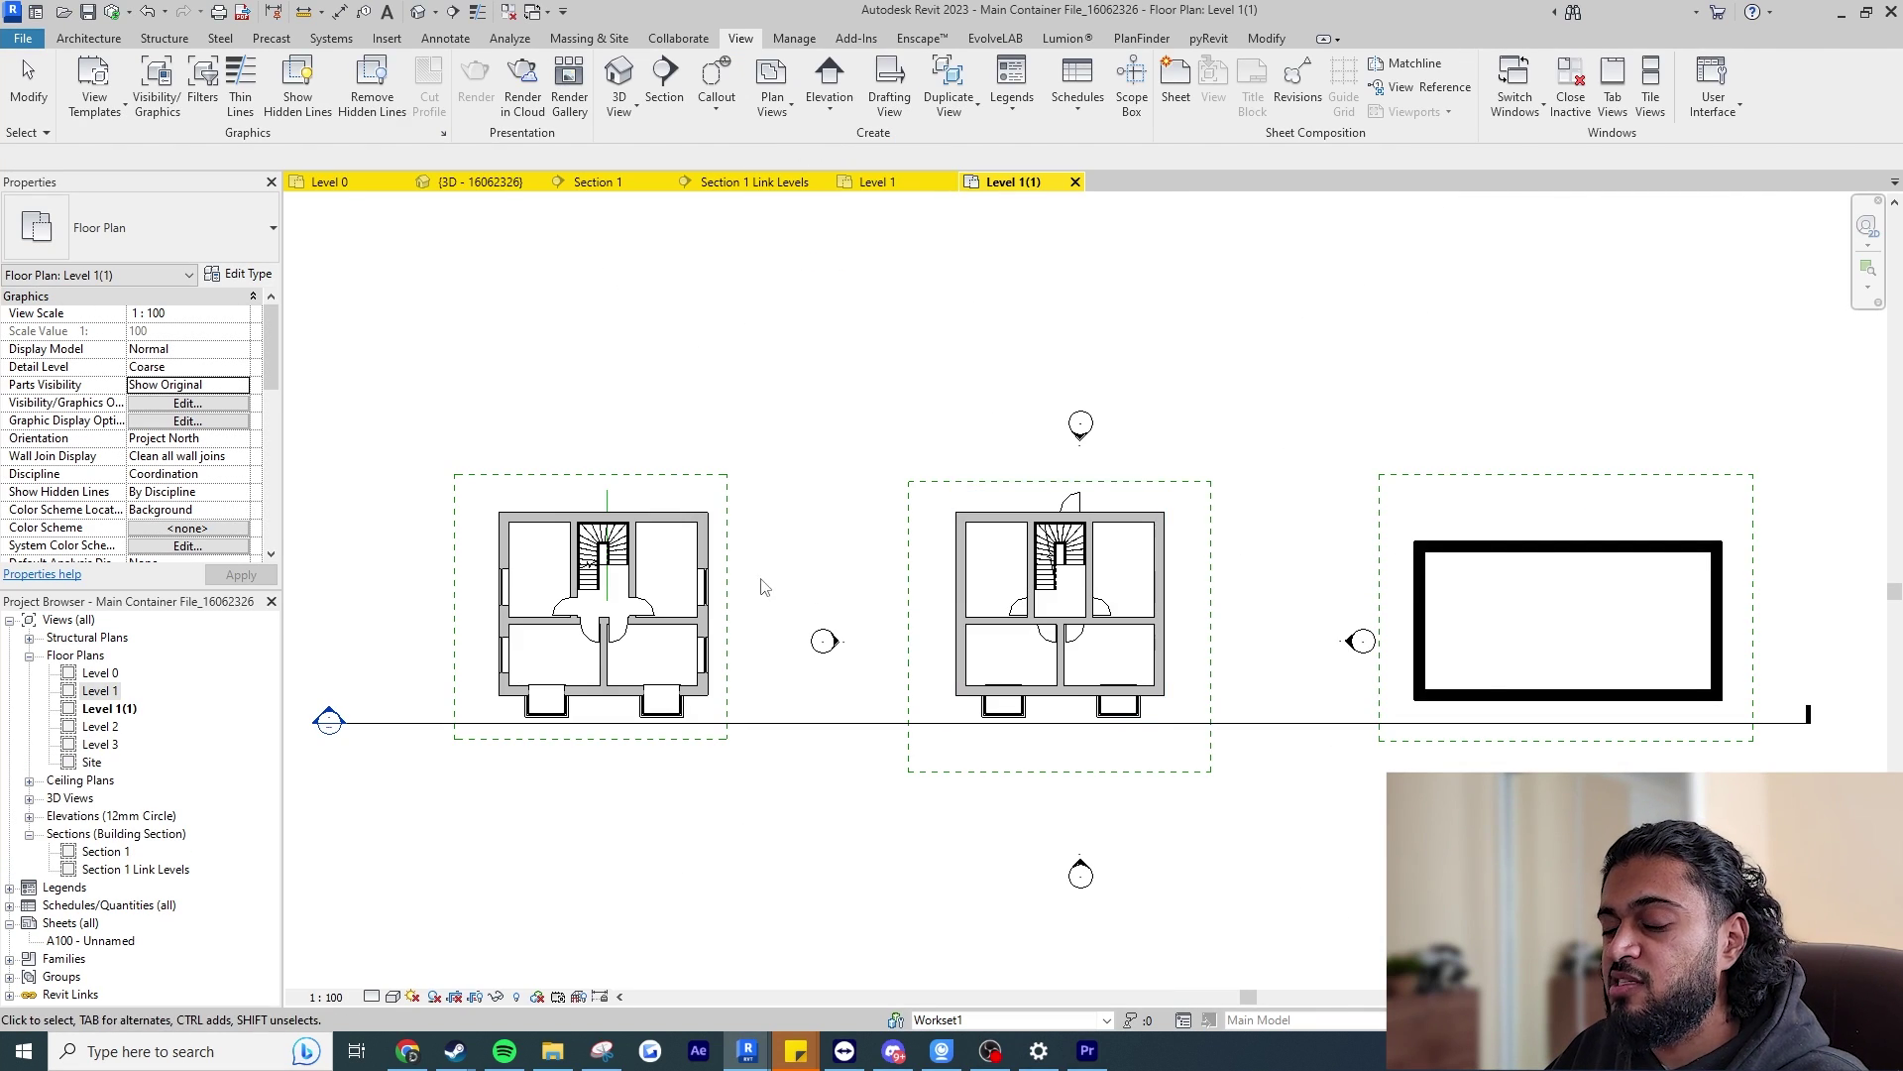
left_click(885, 422)
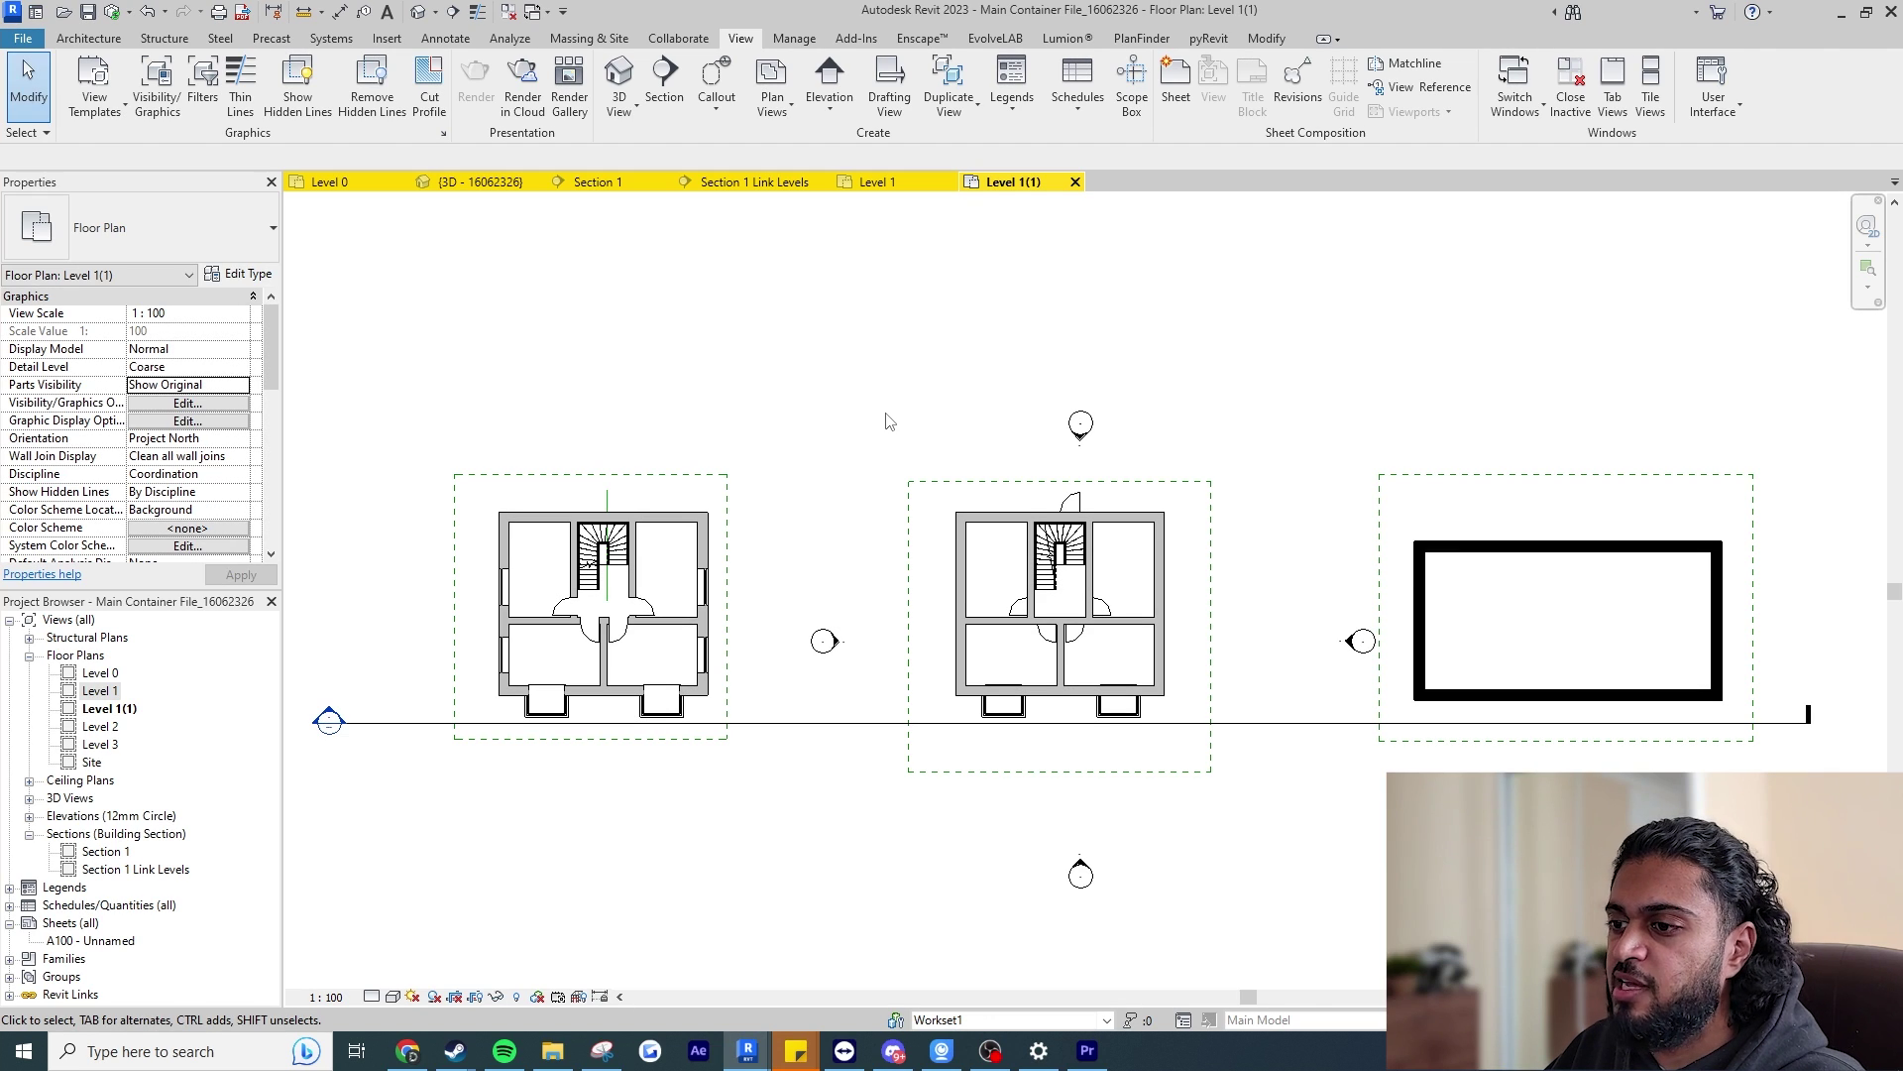
Apply the ATP - Level 1 template properties to the new Level 1(1) floor plan.
right_click(122, 710)
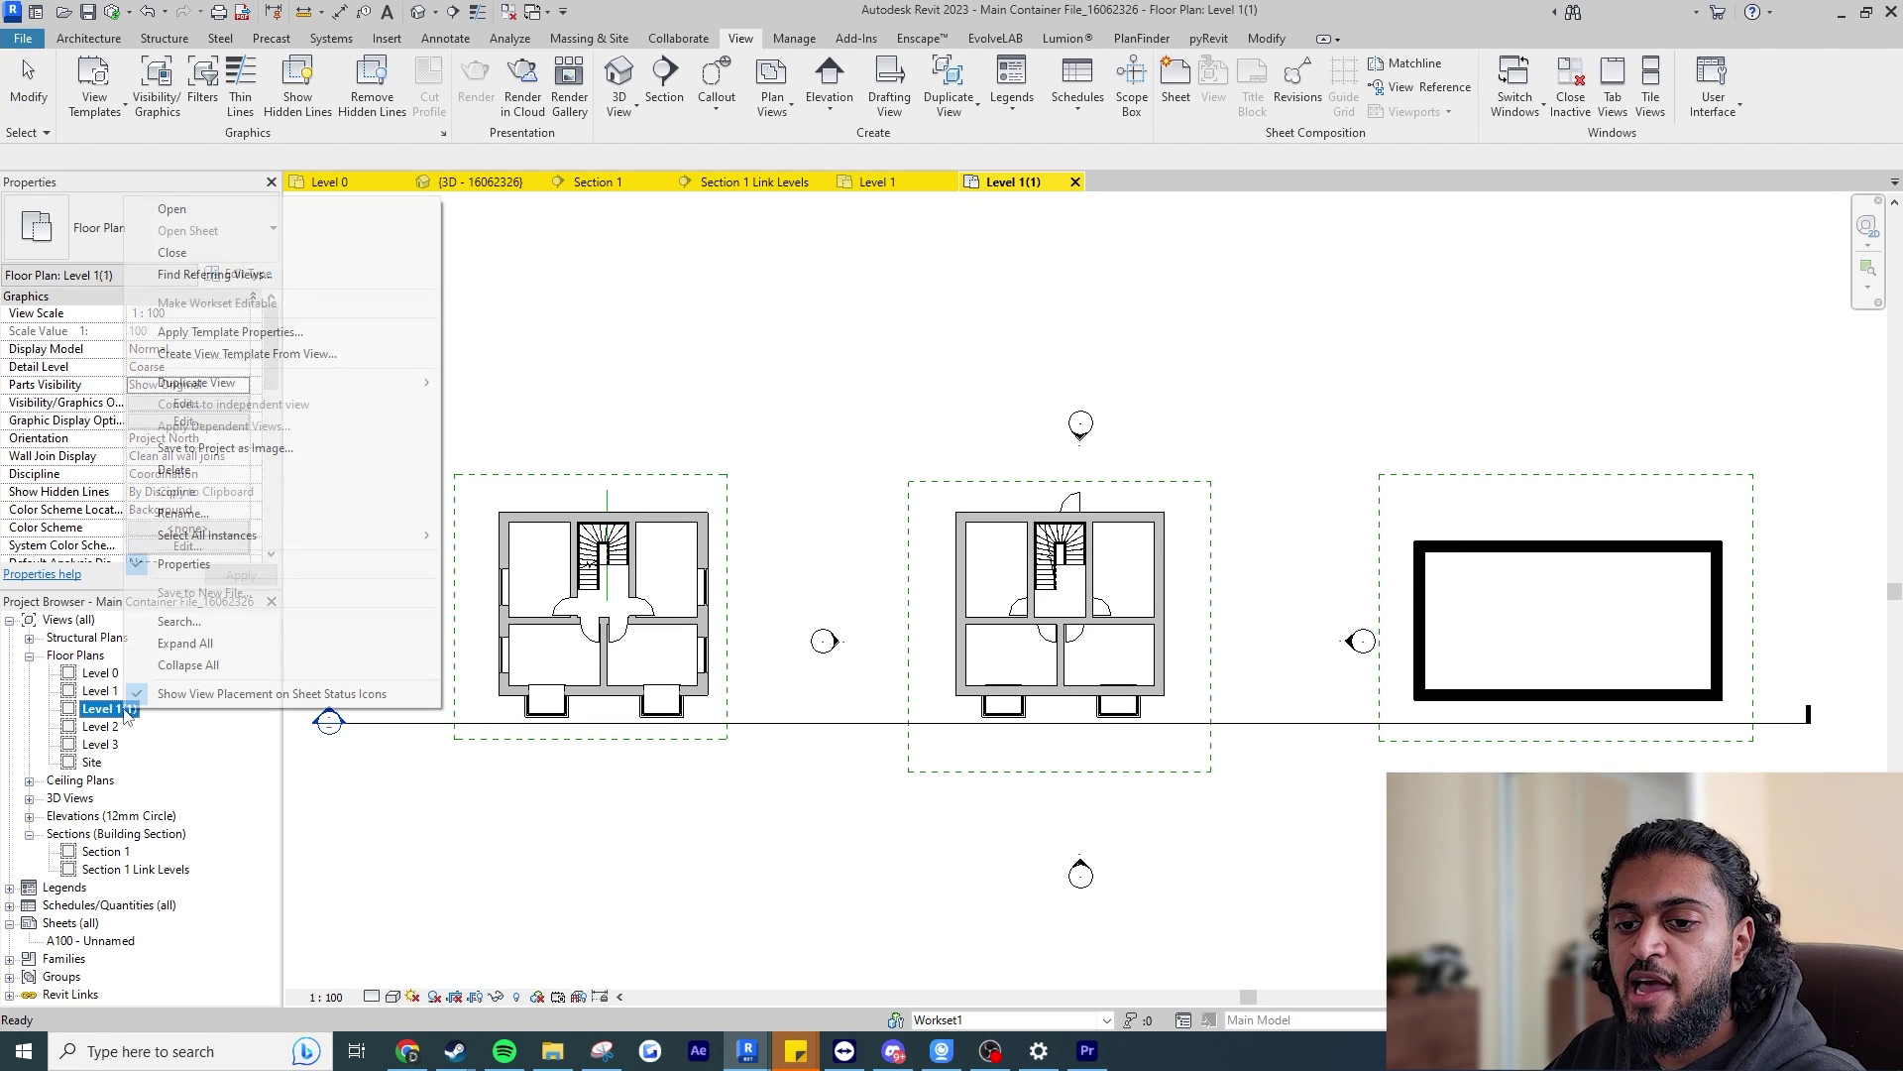
left_click(289, 333)
left_click(567, 334)
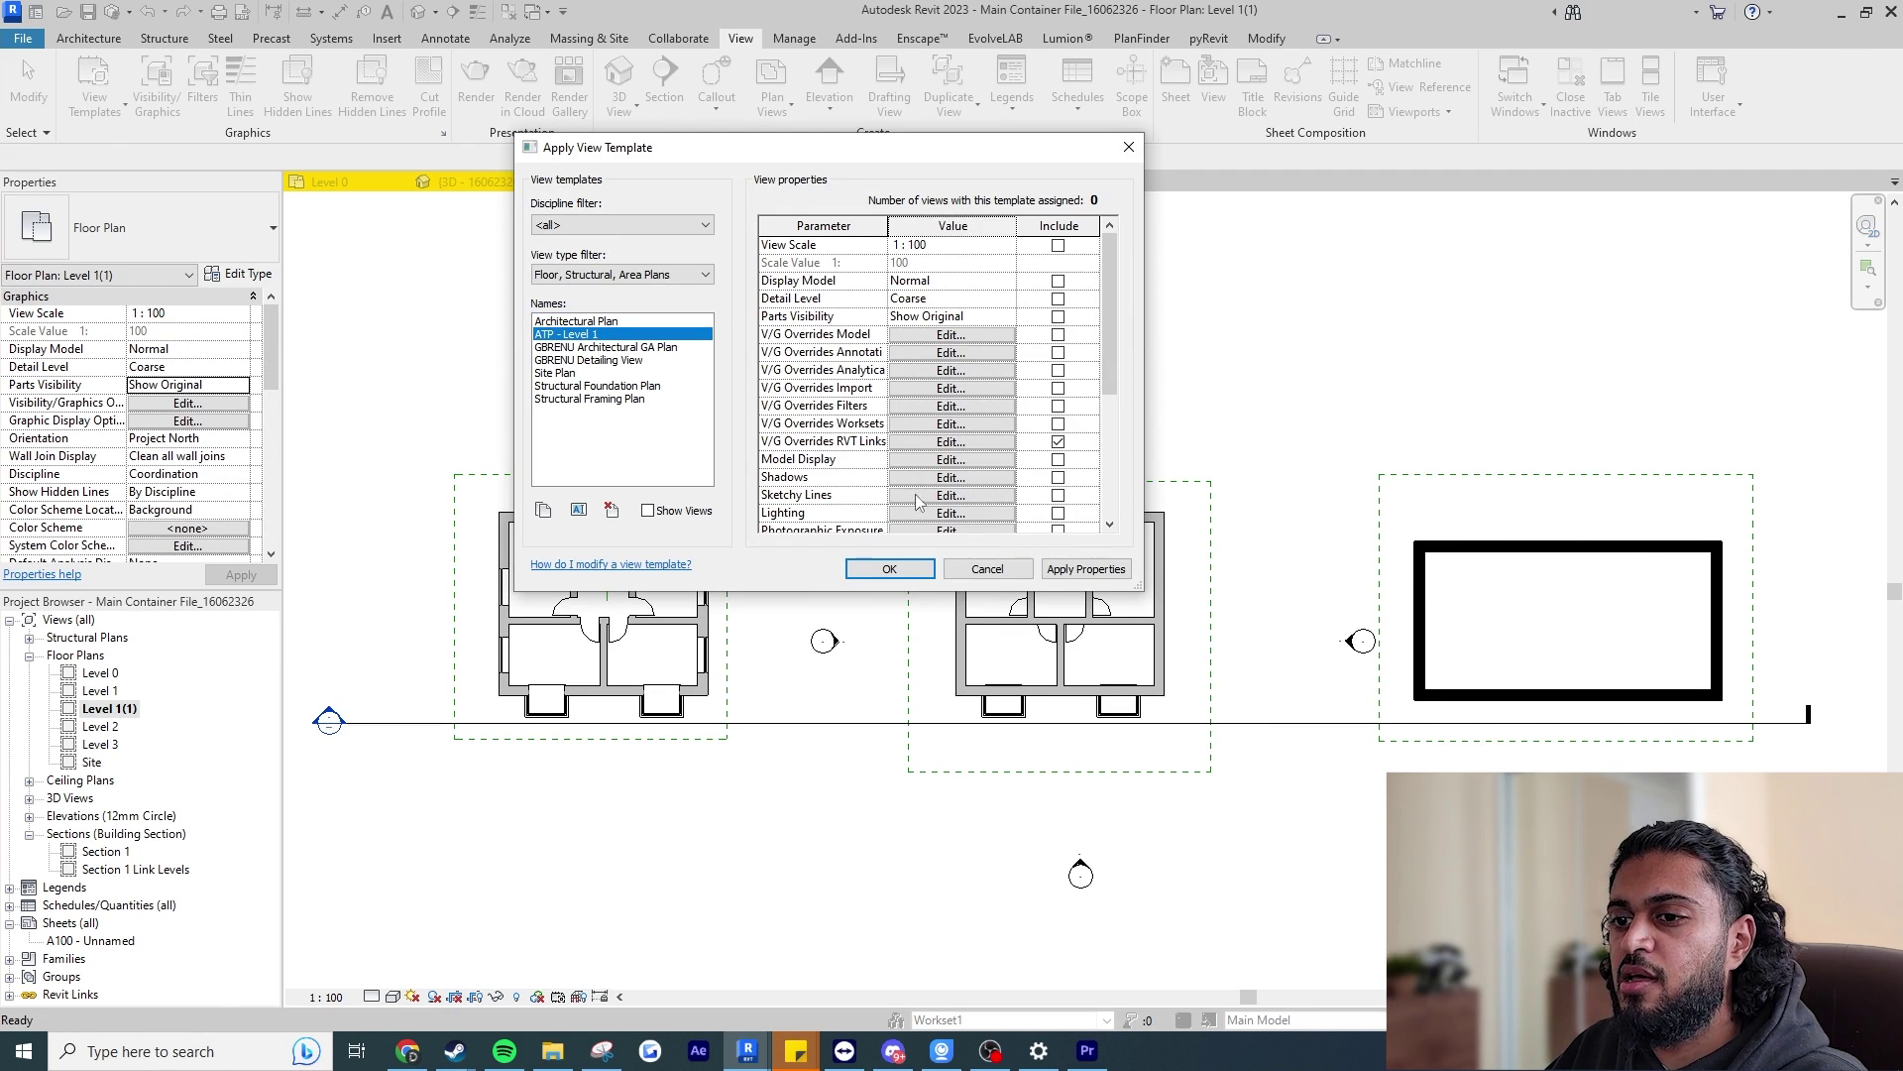
left_click(1088, 569)
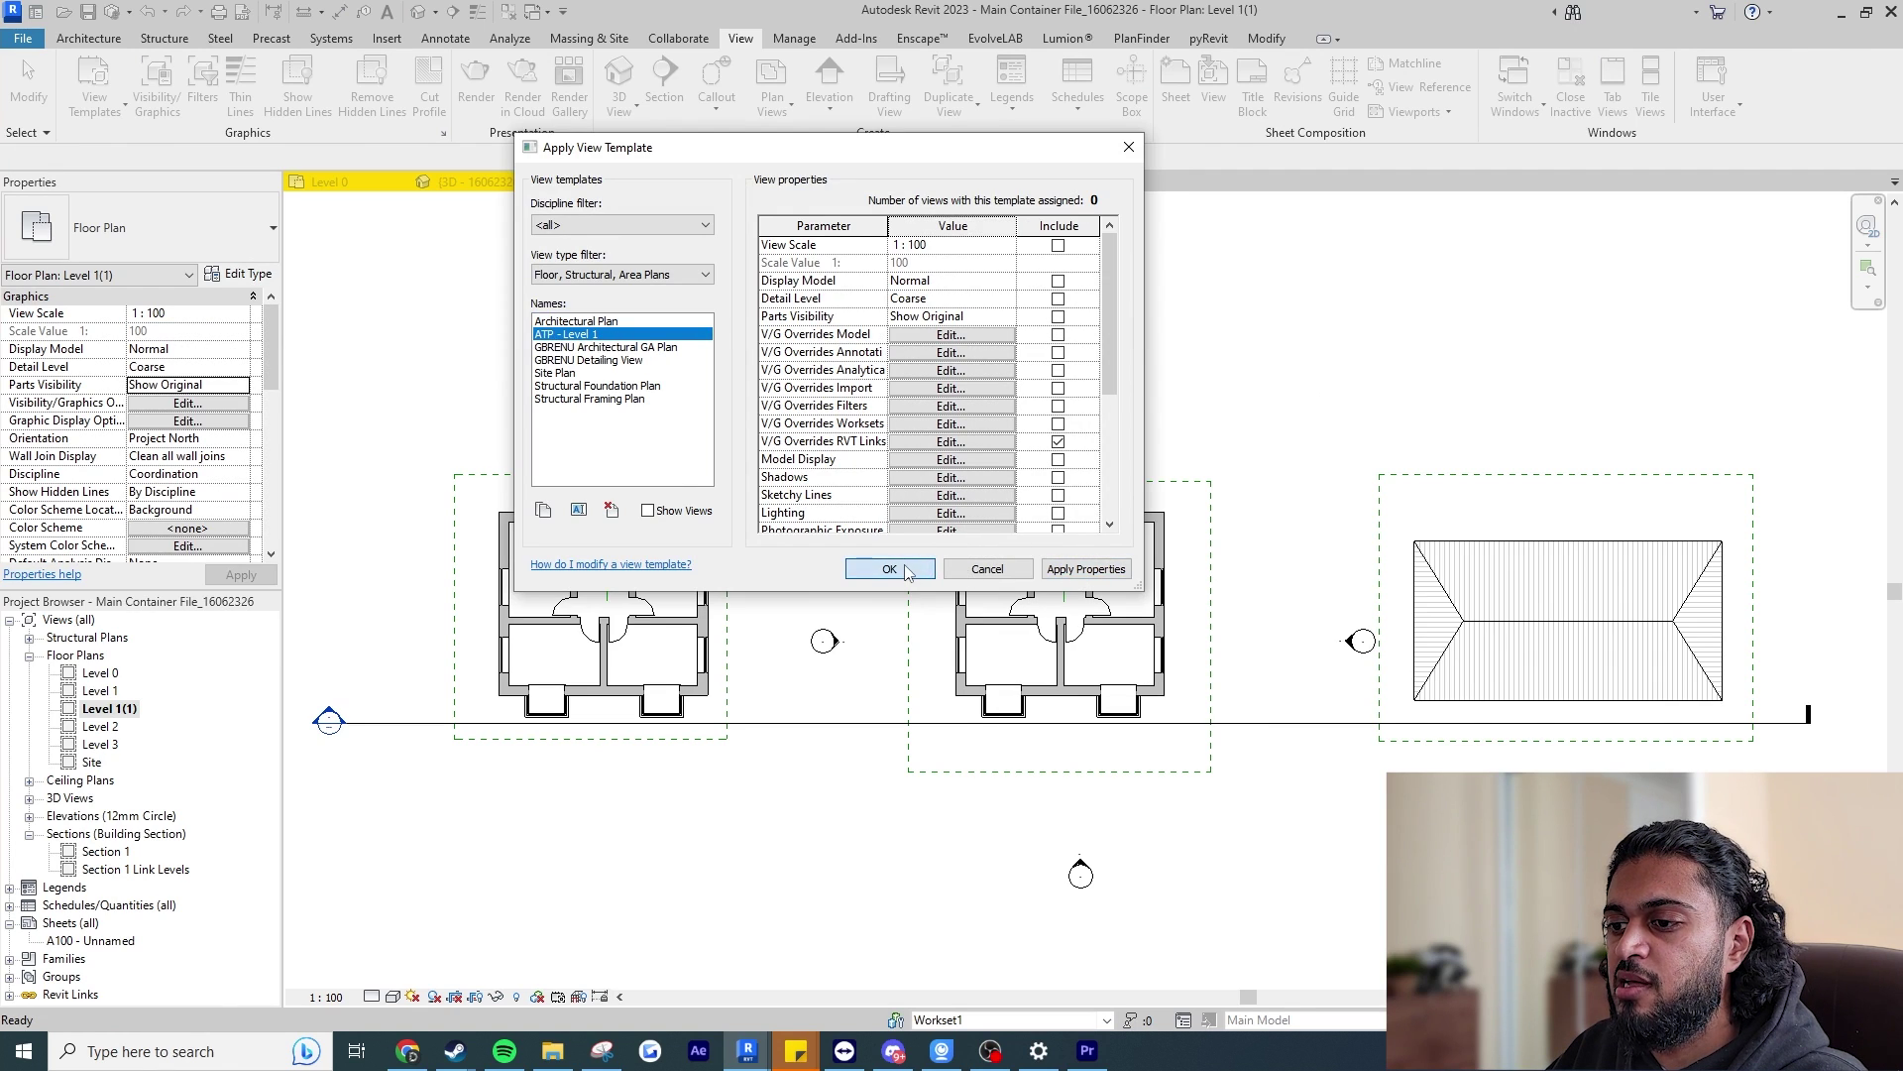
left_click(890, 568)
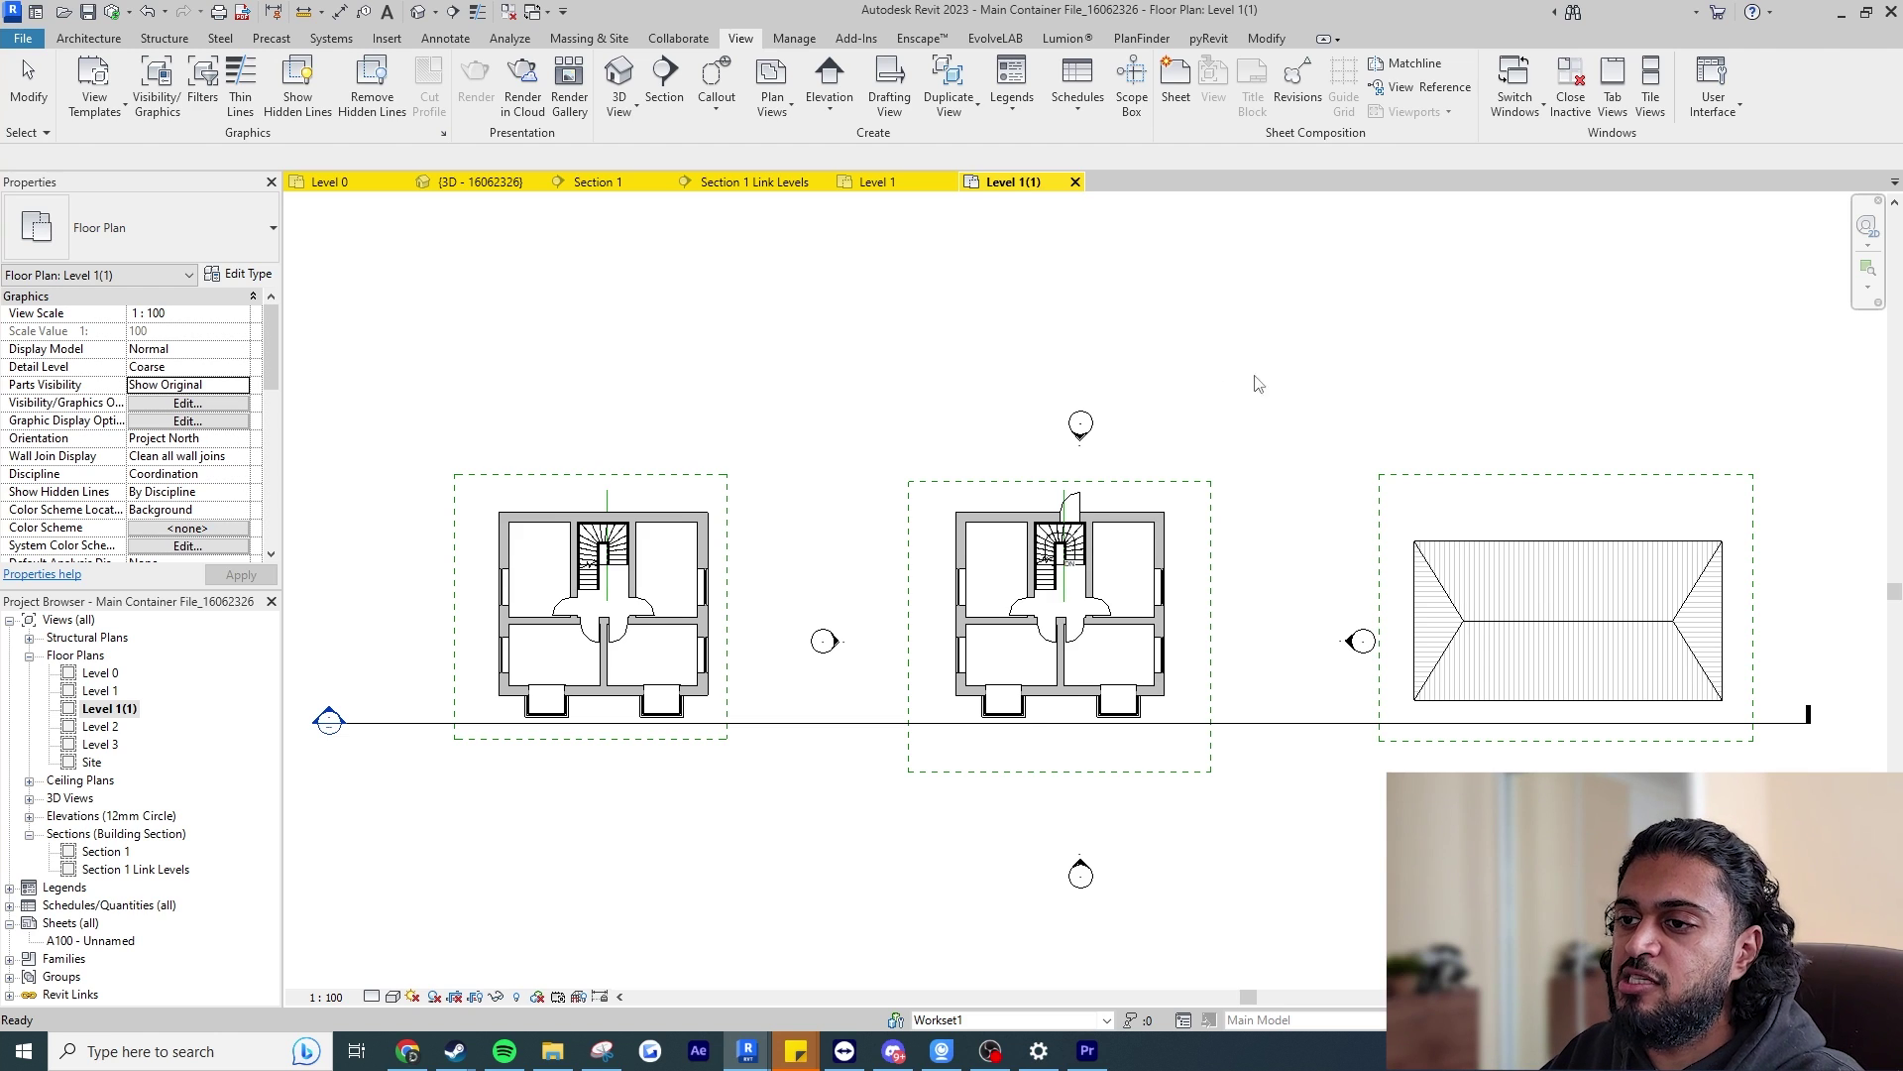
Return to the Level 1 floor plan and review the ATP - Level 1 view template's included properties without changing them.
left_click(845, 181)
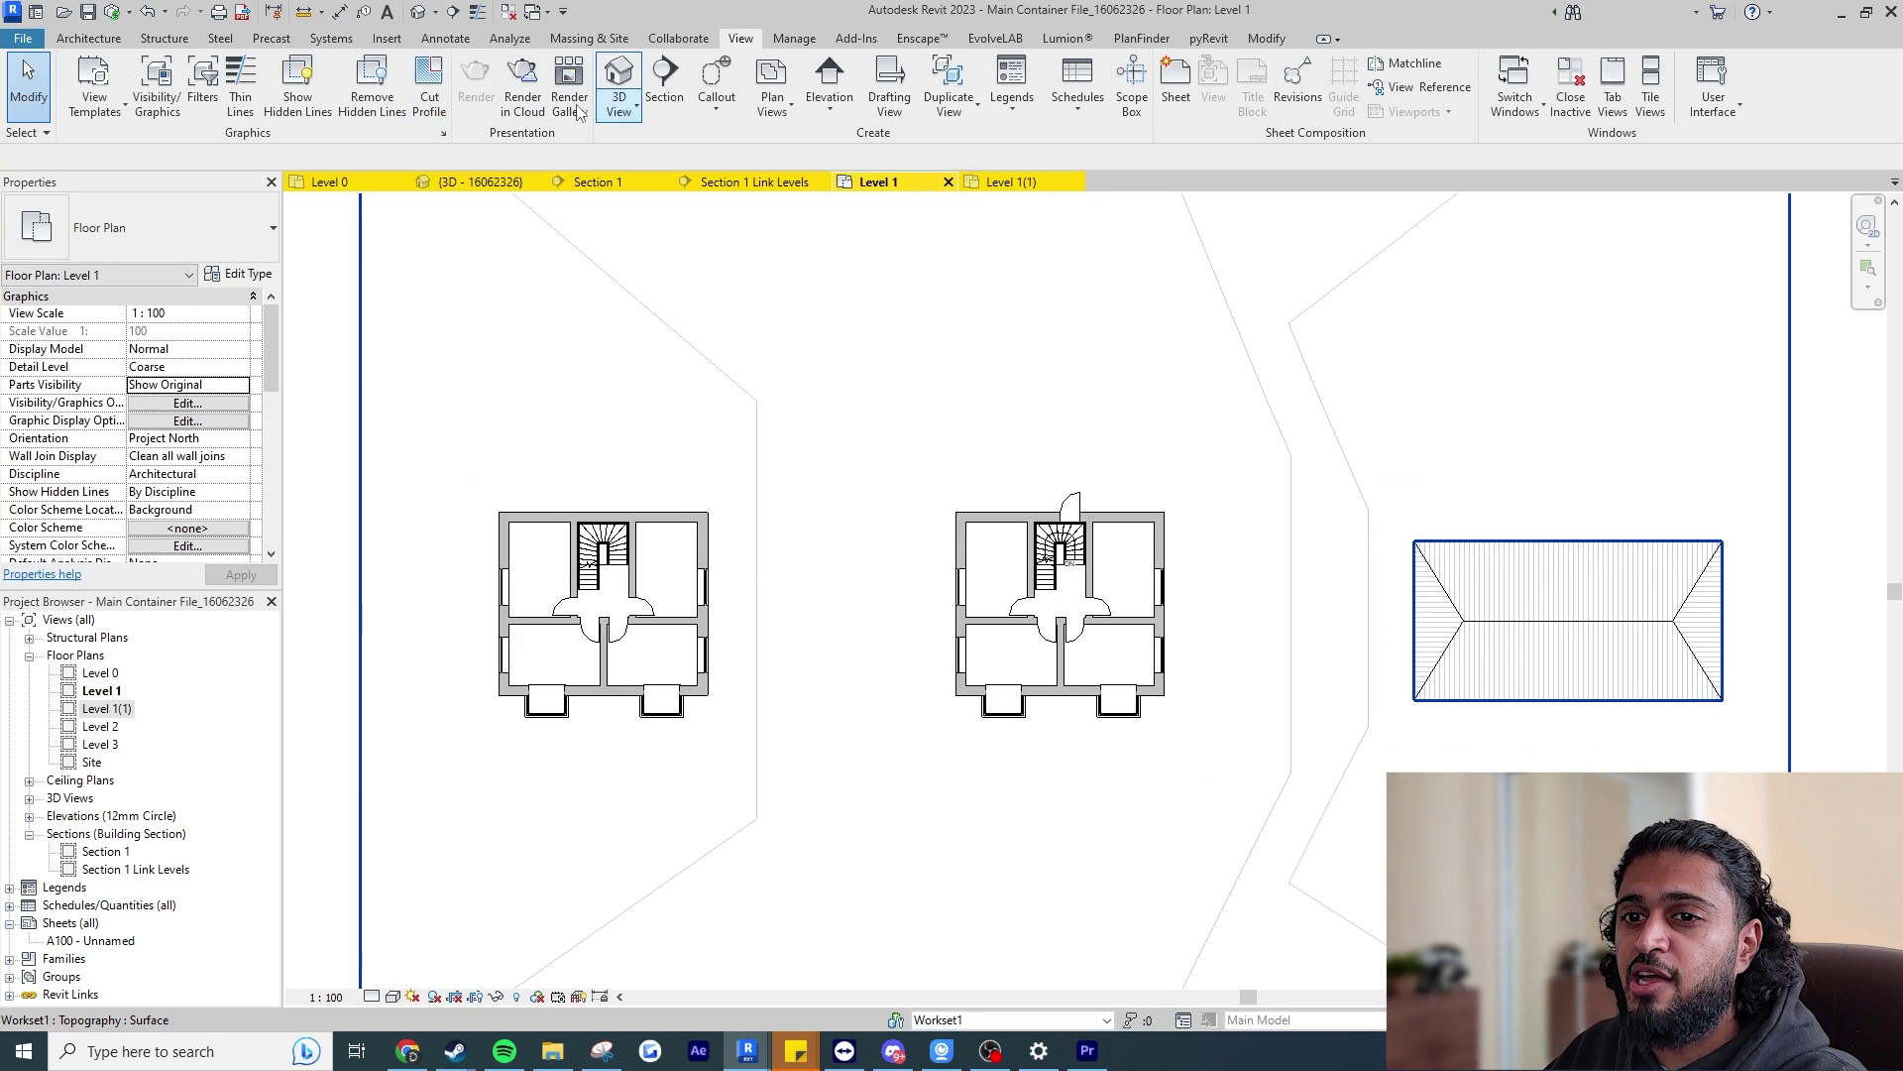
left_click(94, 89)
left_click(124, 228)
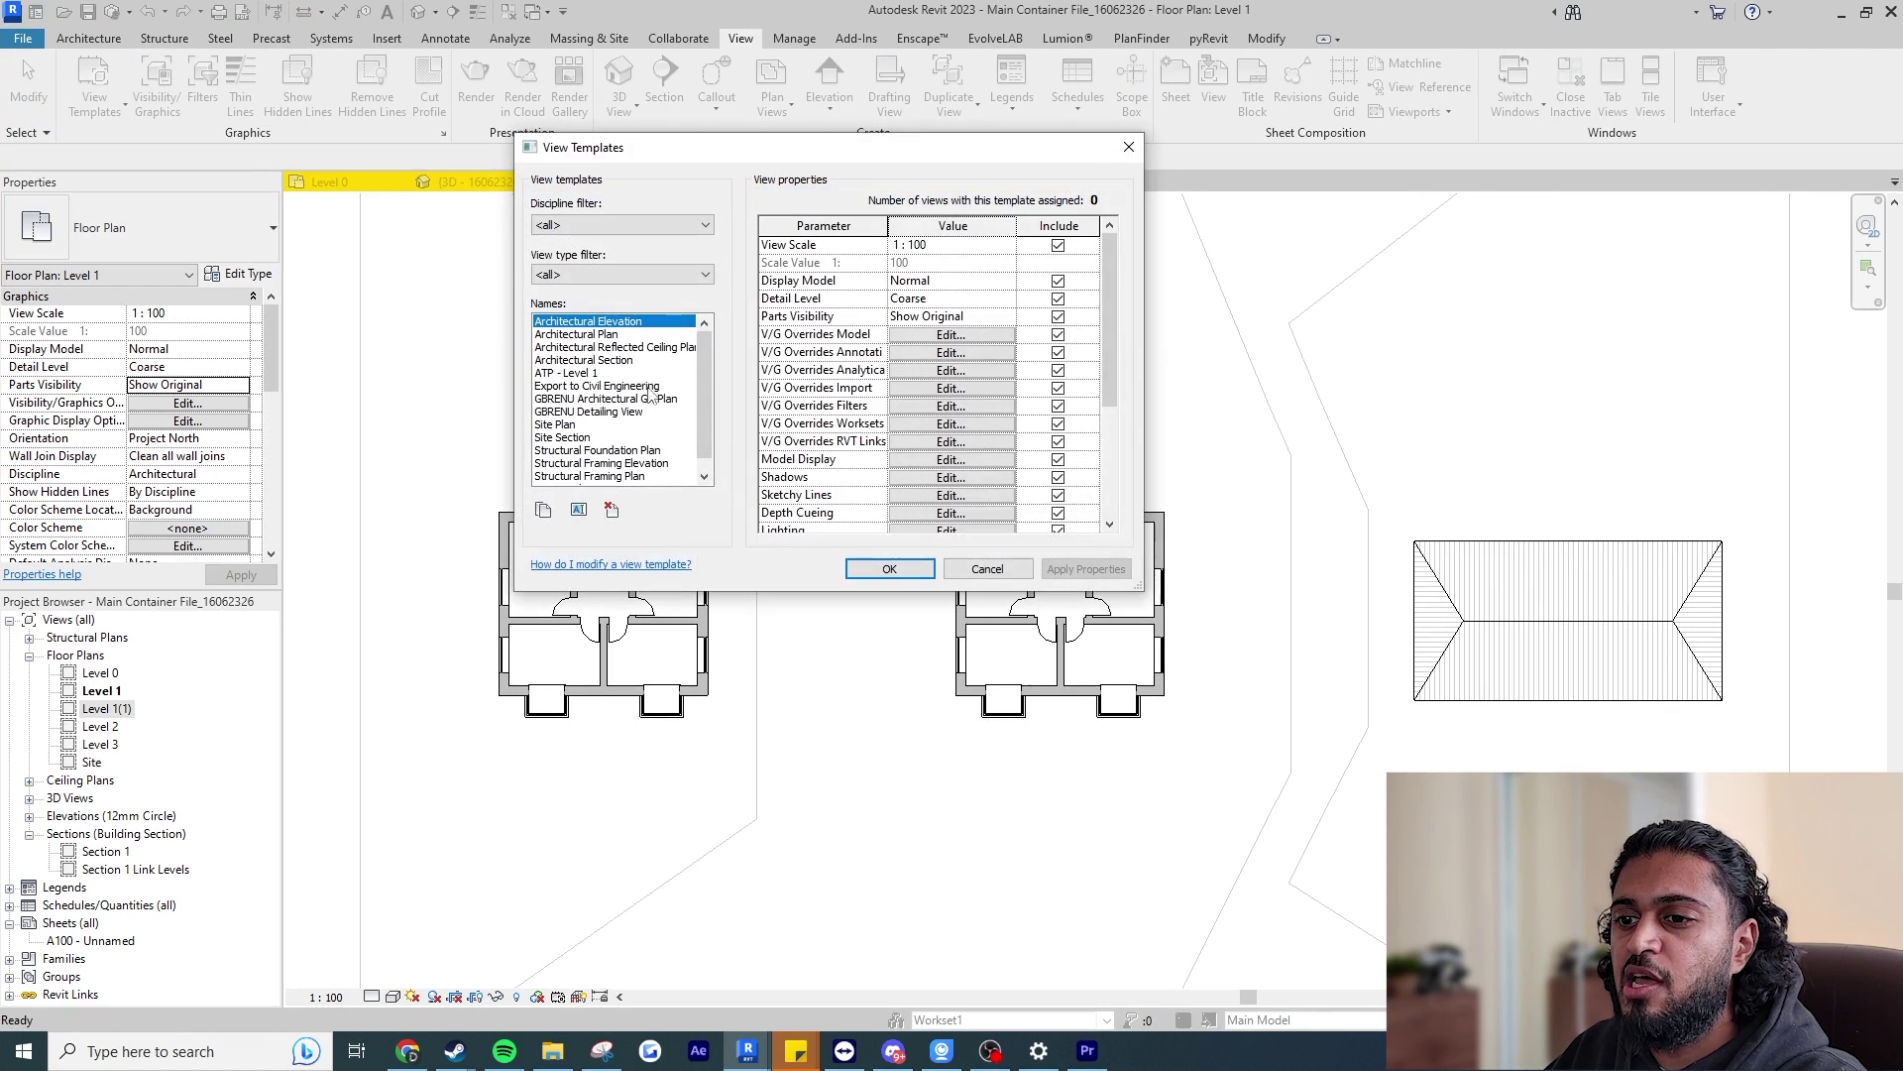
left_click(629, 374)
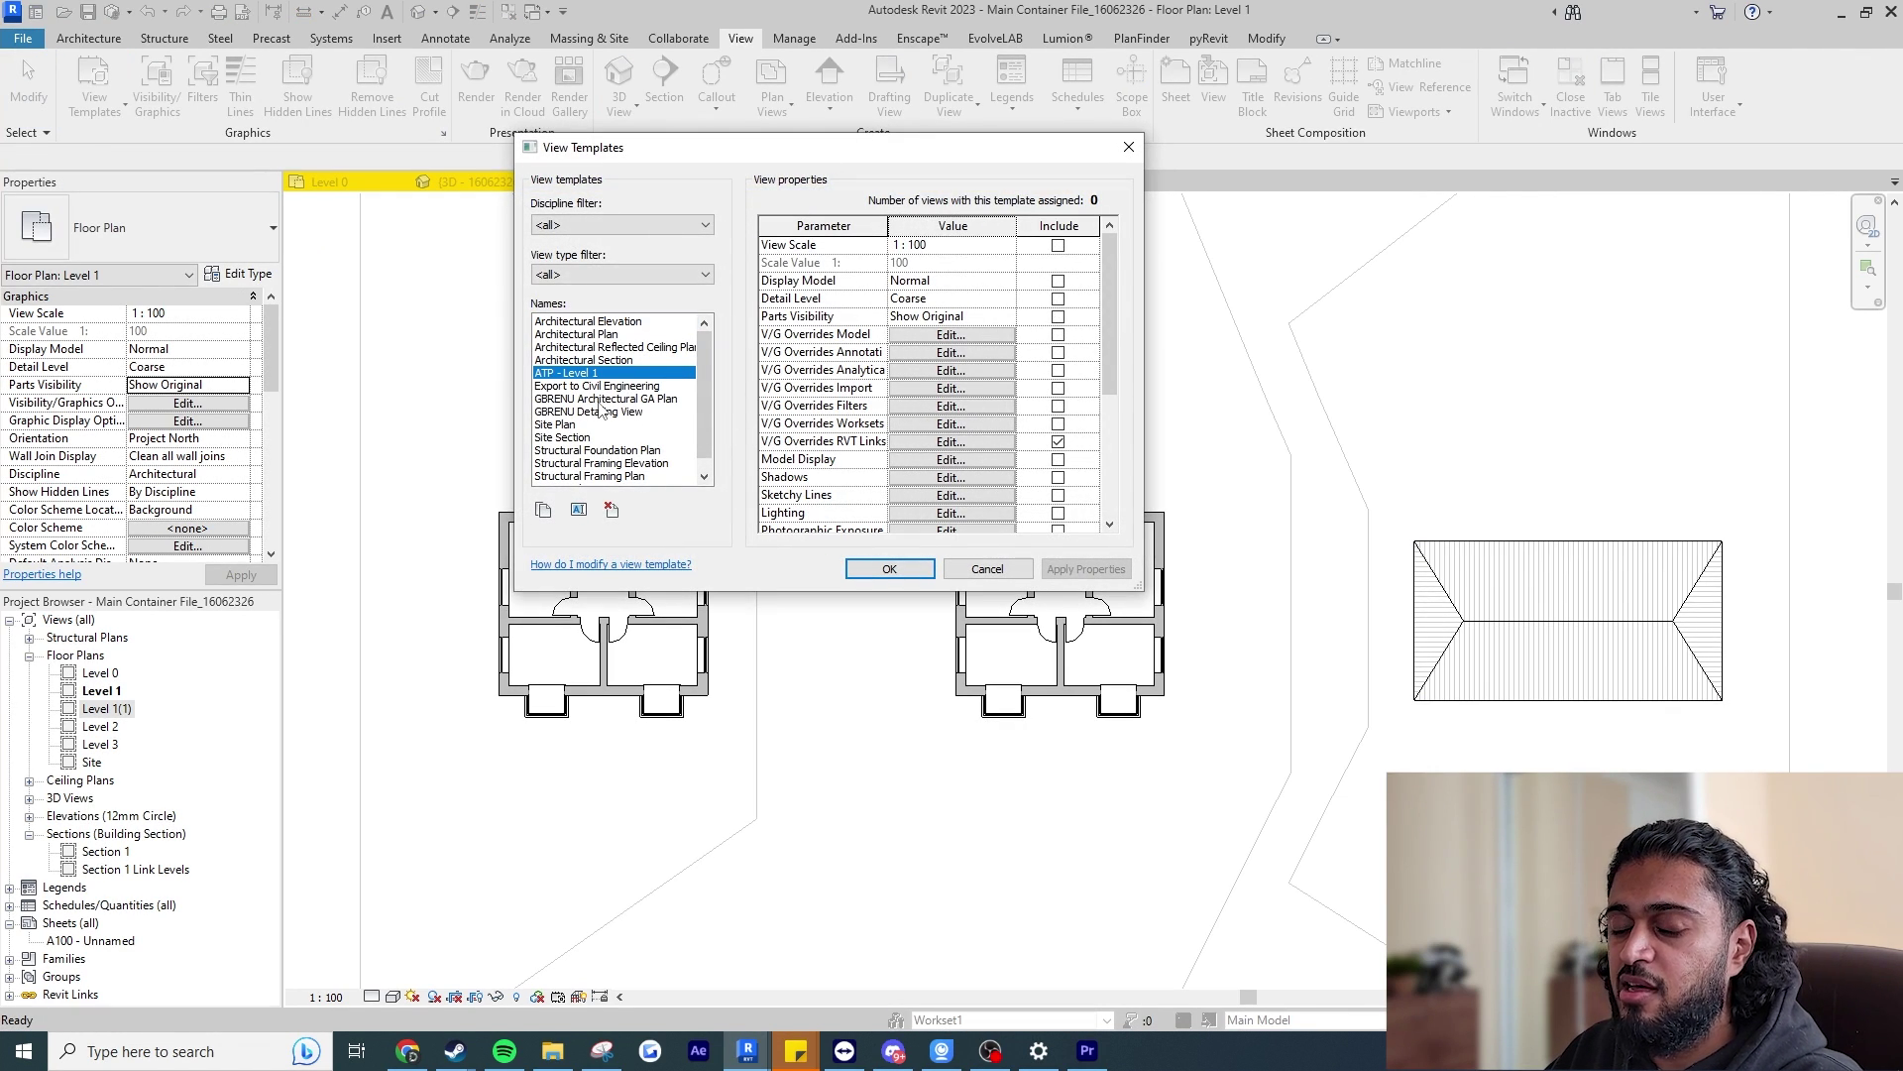
left_click(988, 569)
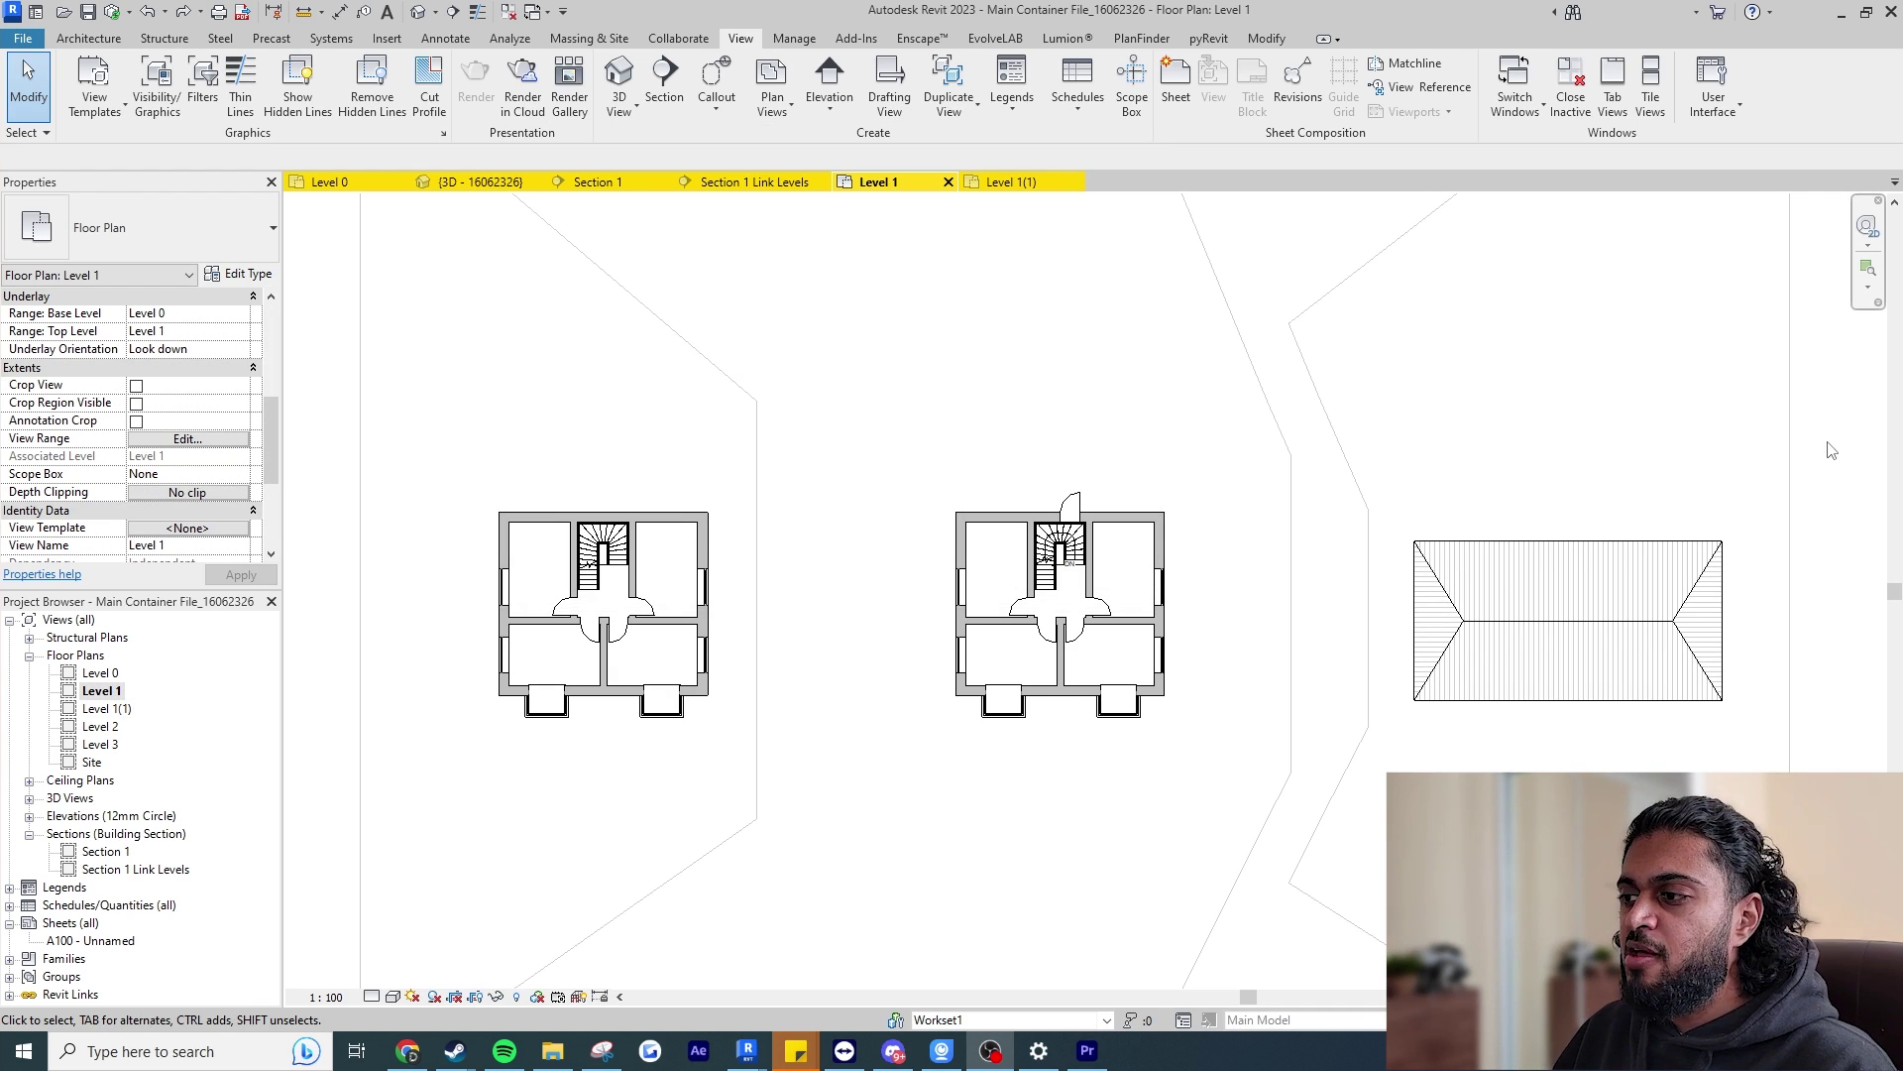
Open the Architectural Plan view template from the Level 0 floor plan and include its V/G Overrides RVT Links property.
left_click(344, 182)
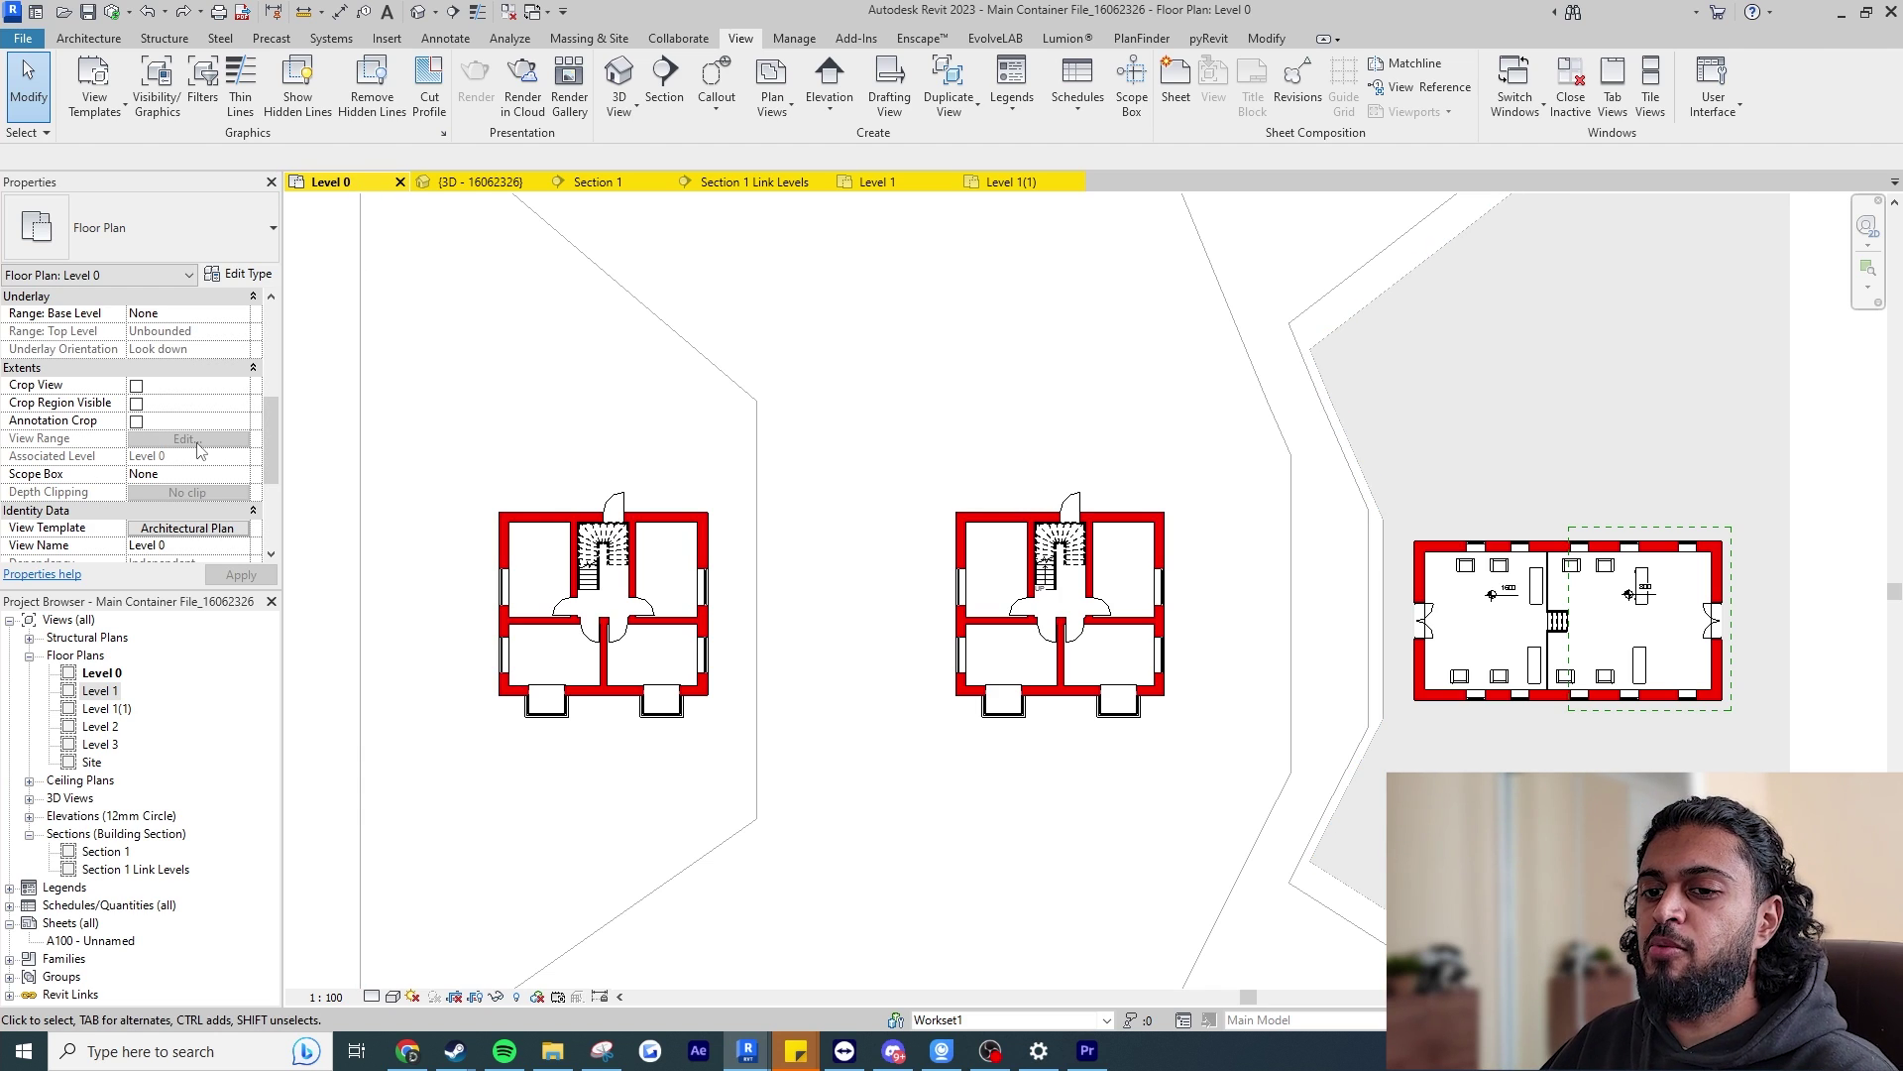
left_click(111, 676)
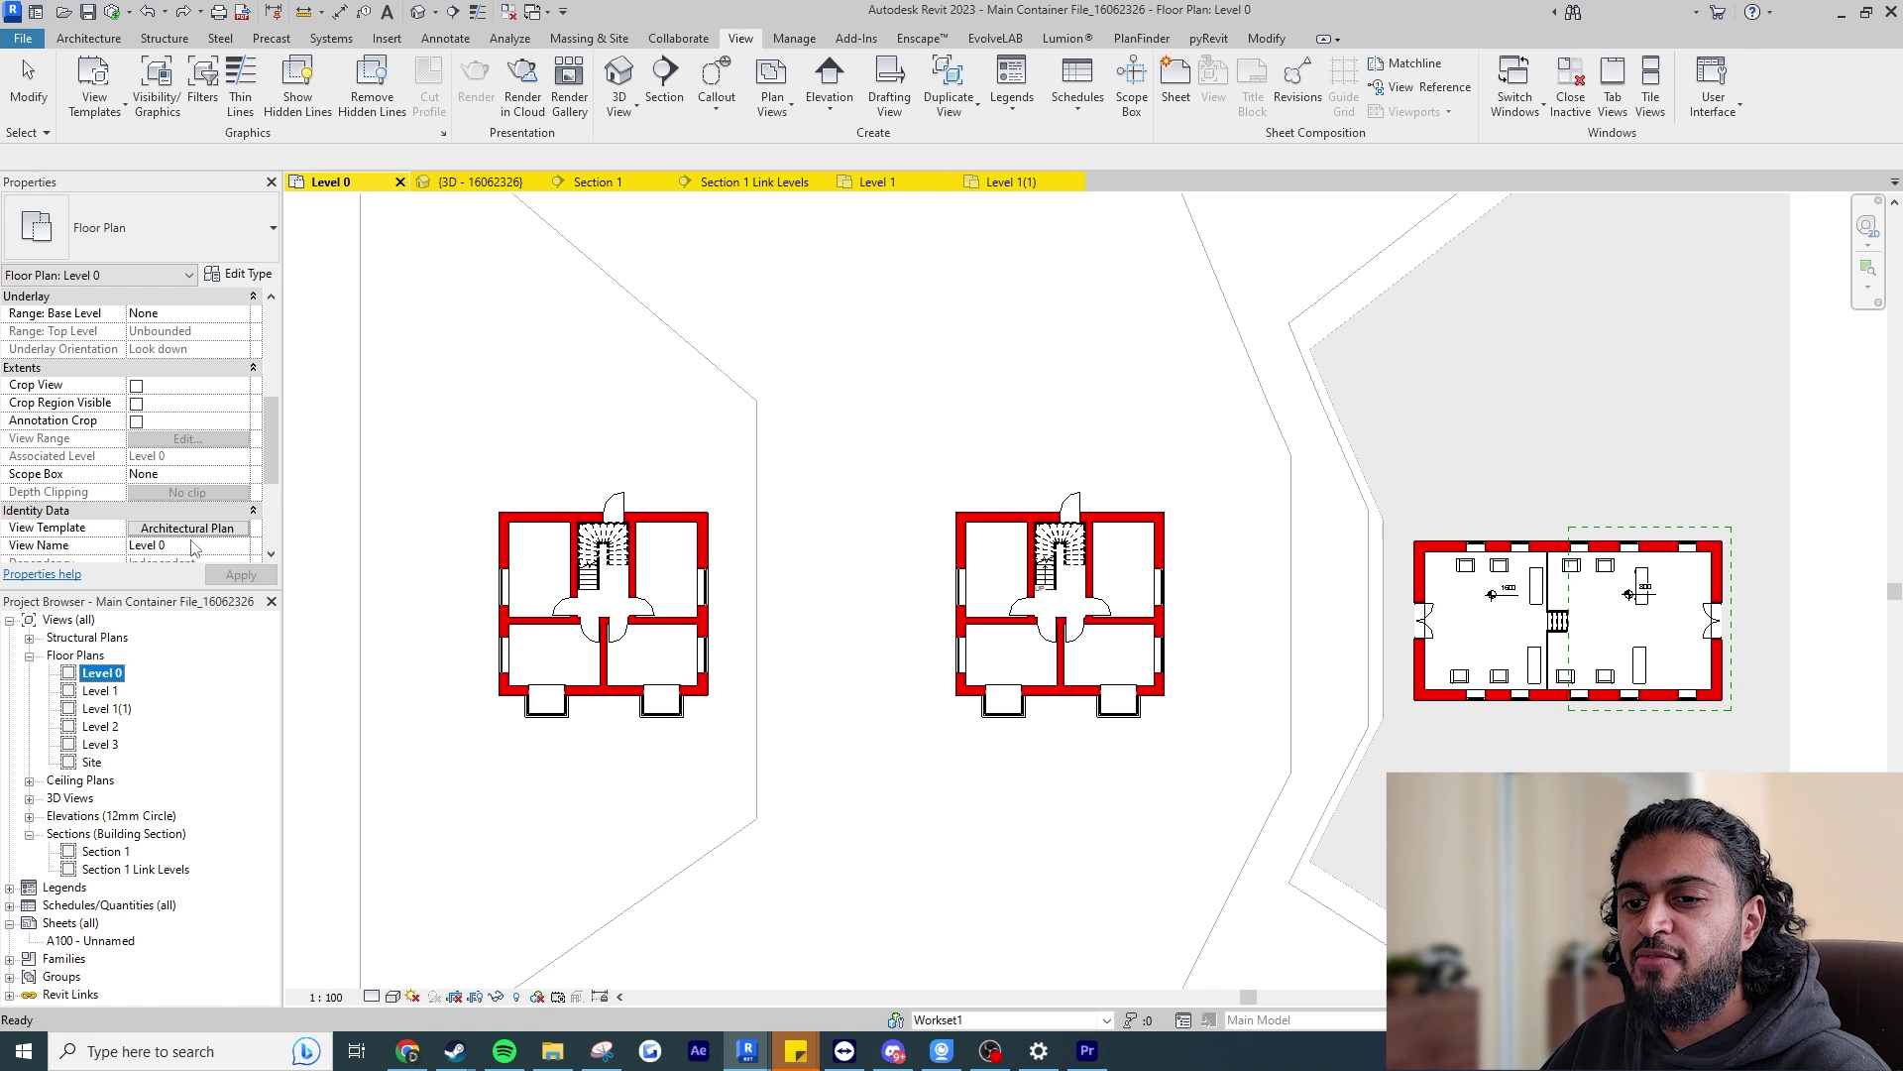
left_click(195, 531)
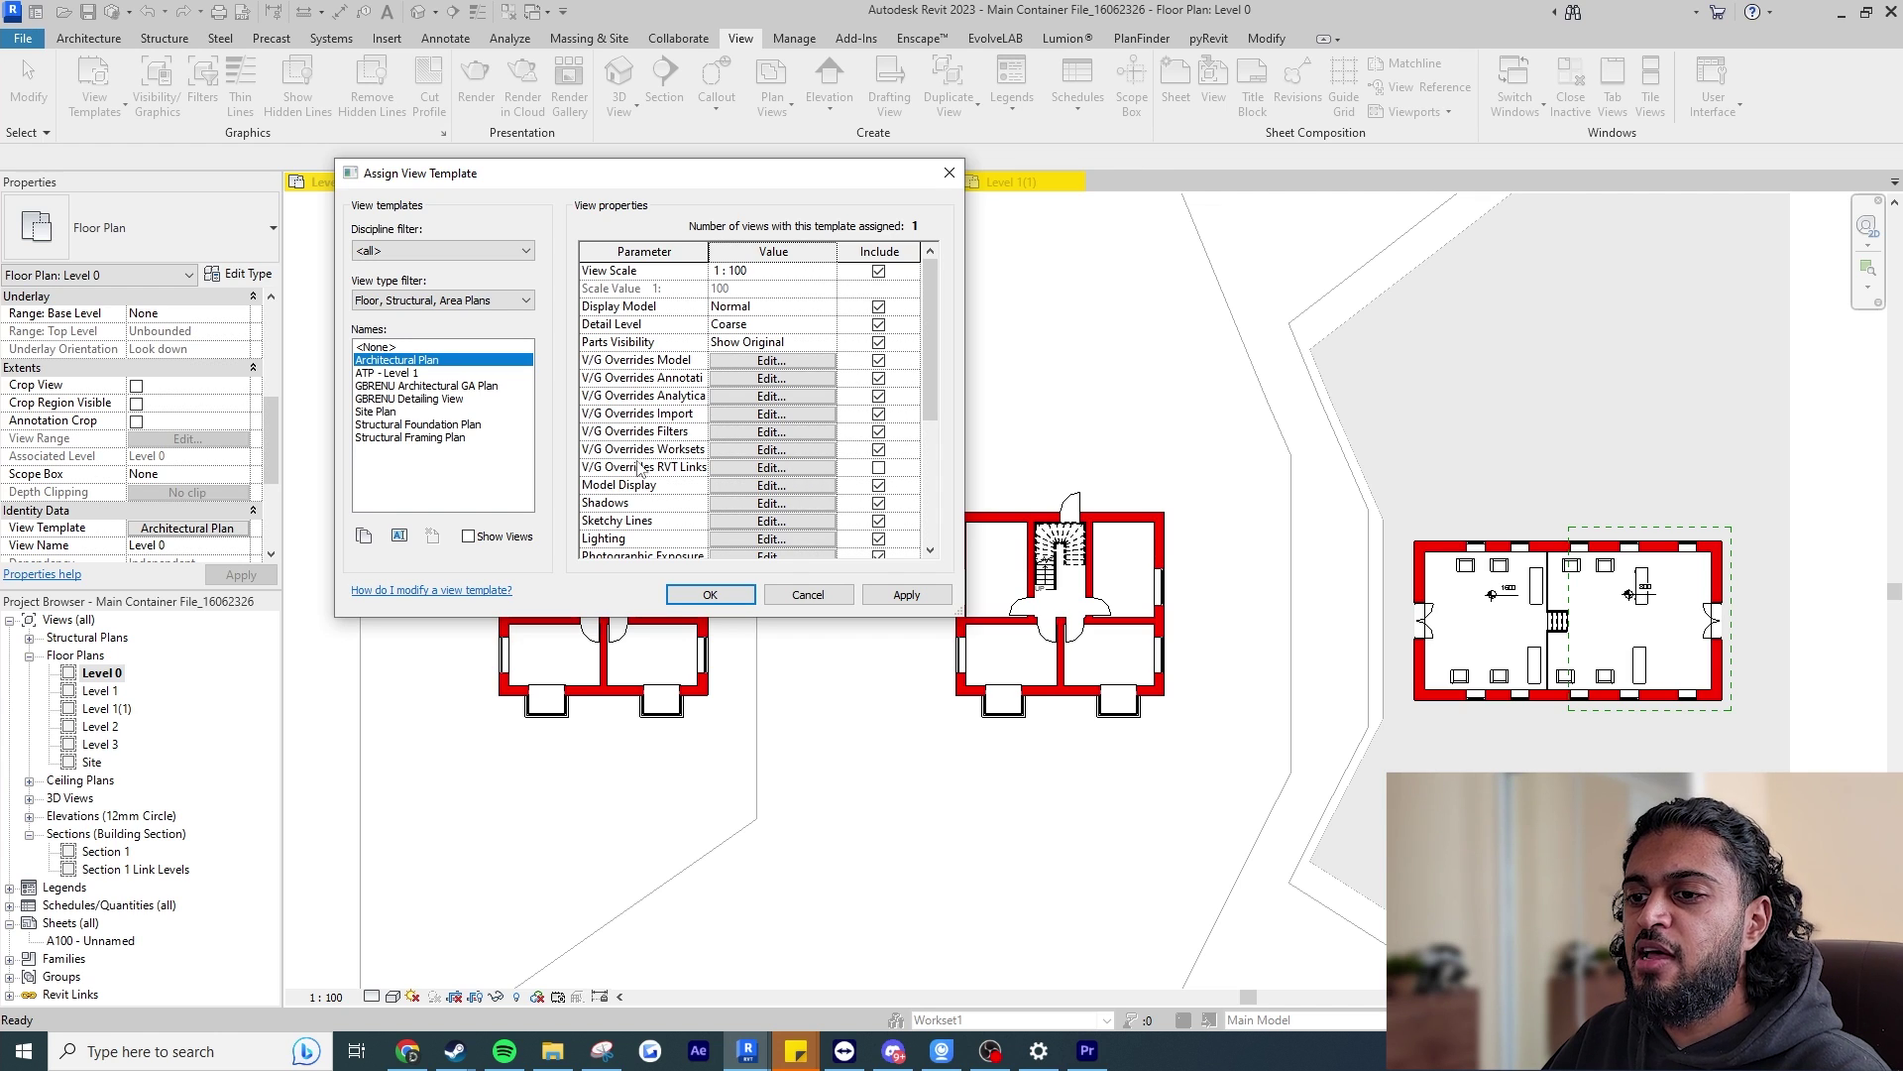
left_click(878, 467)
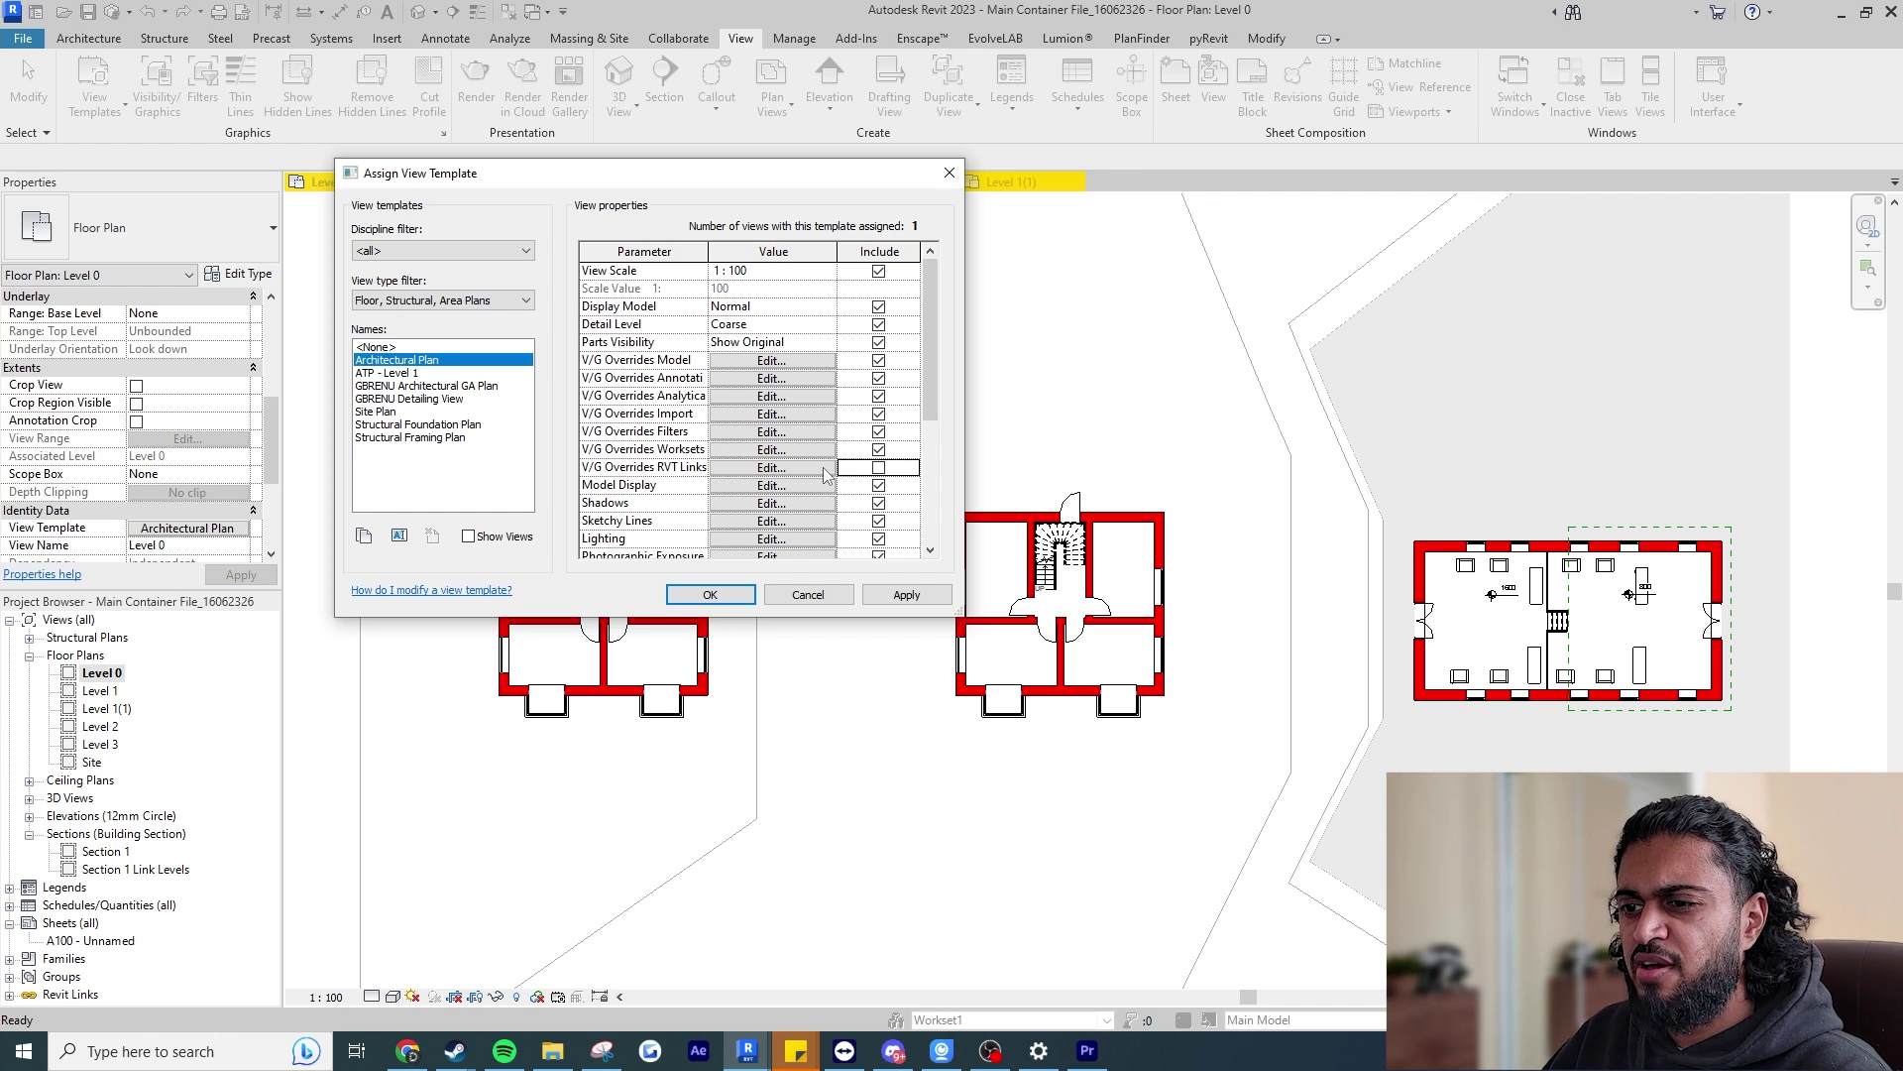
Give LinkB.rvt custom display settings in the Architectural Plan template, with linked view Floor Plan: Level 0 and view range by linked view.
left_click(771, 467)
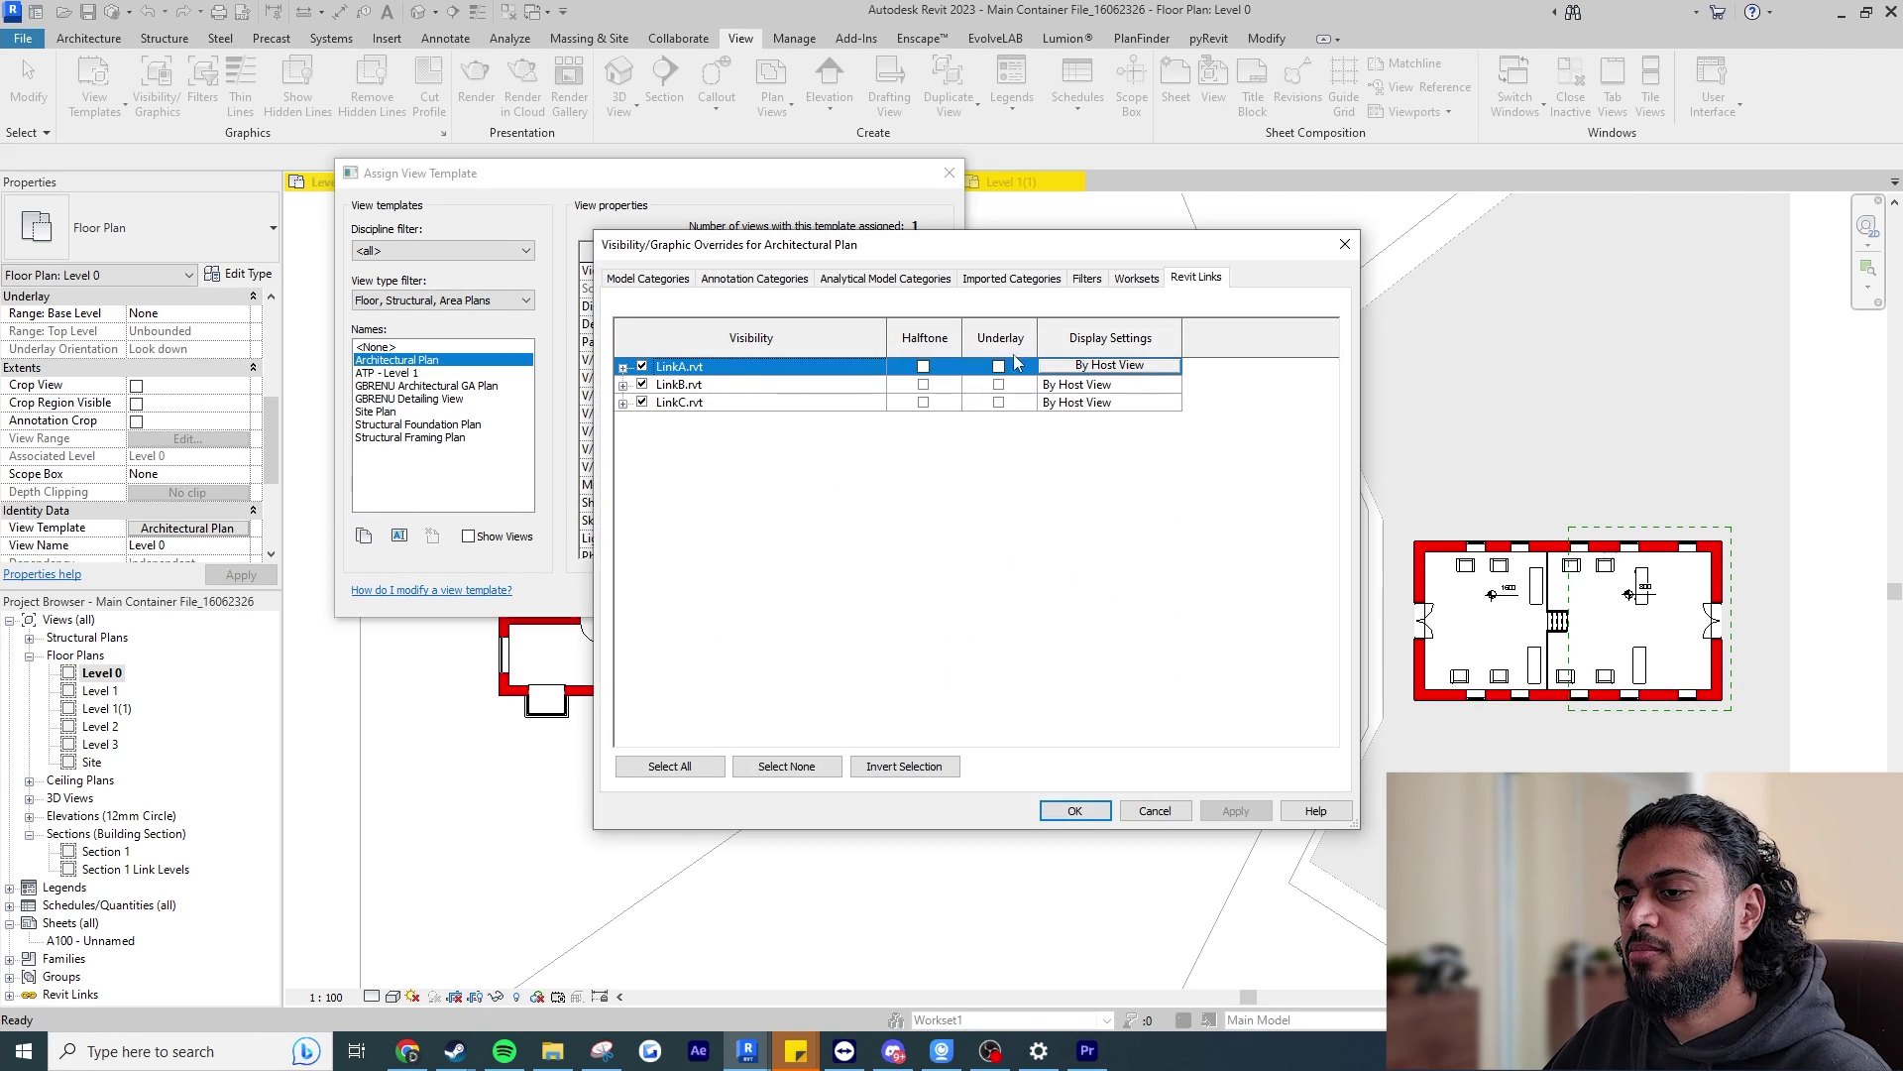
left_click(1155, 390)
left_click(1155, 390)
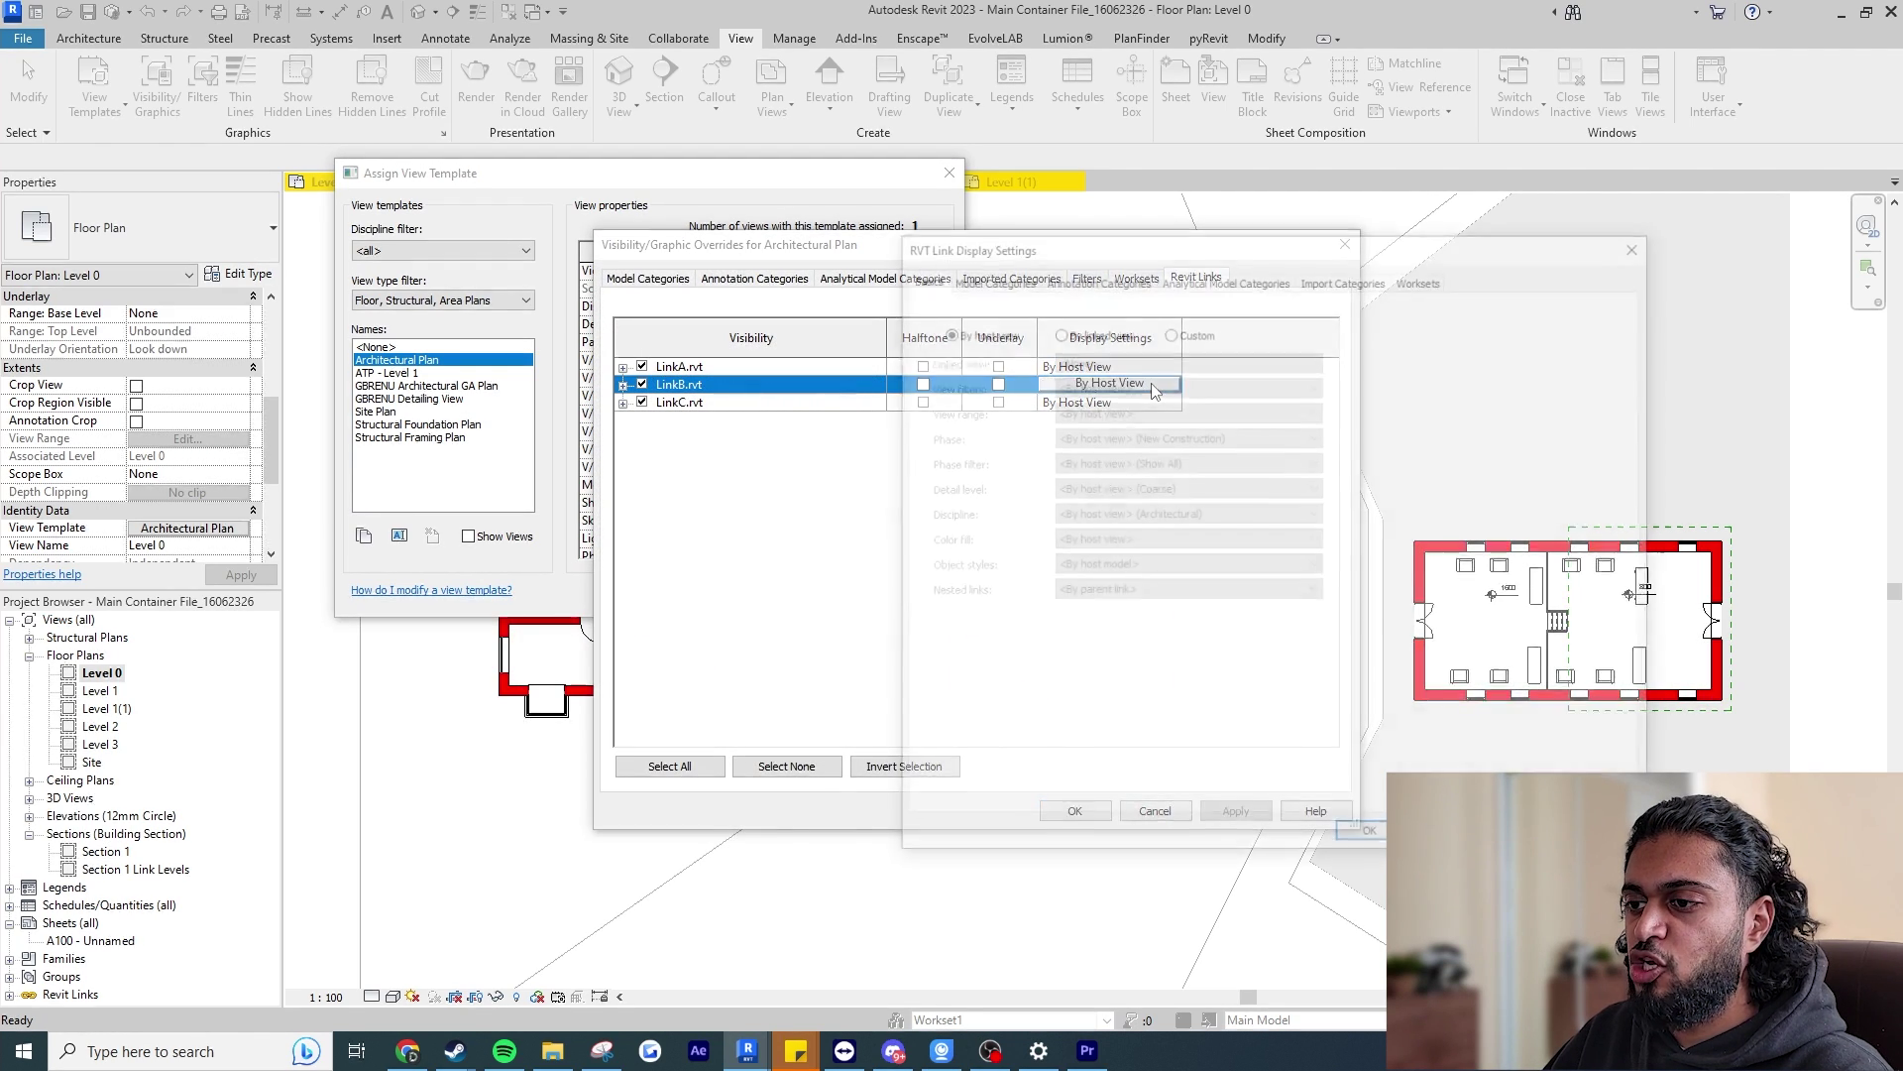
left_click(1168, 330)
left_click(1150, 359)
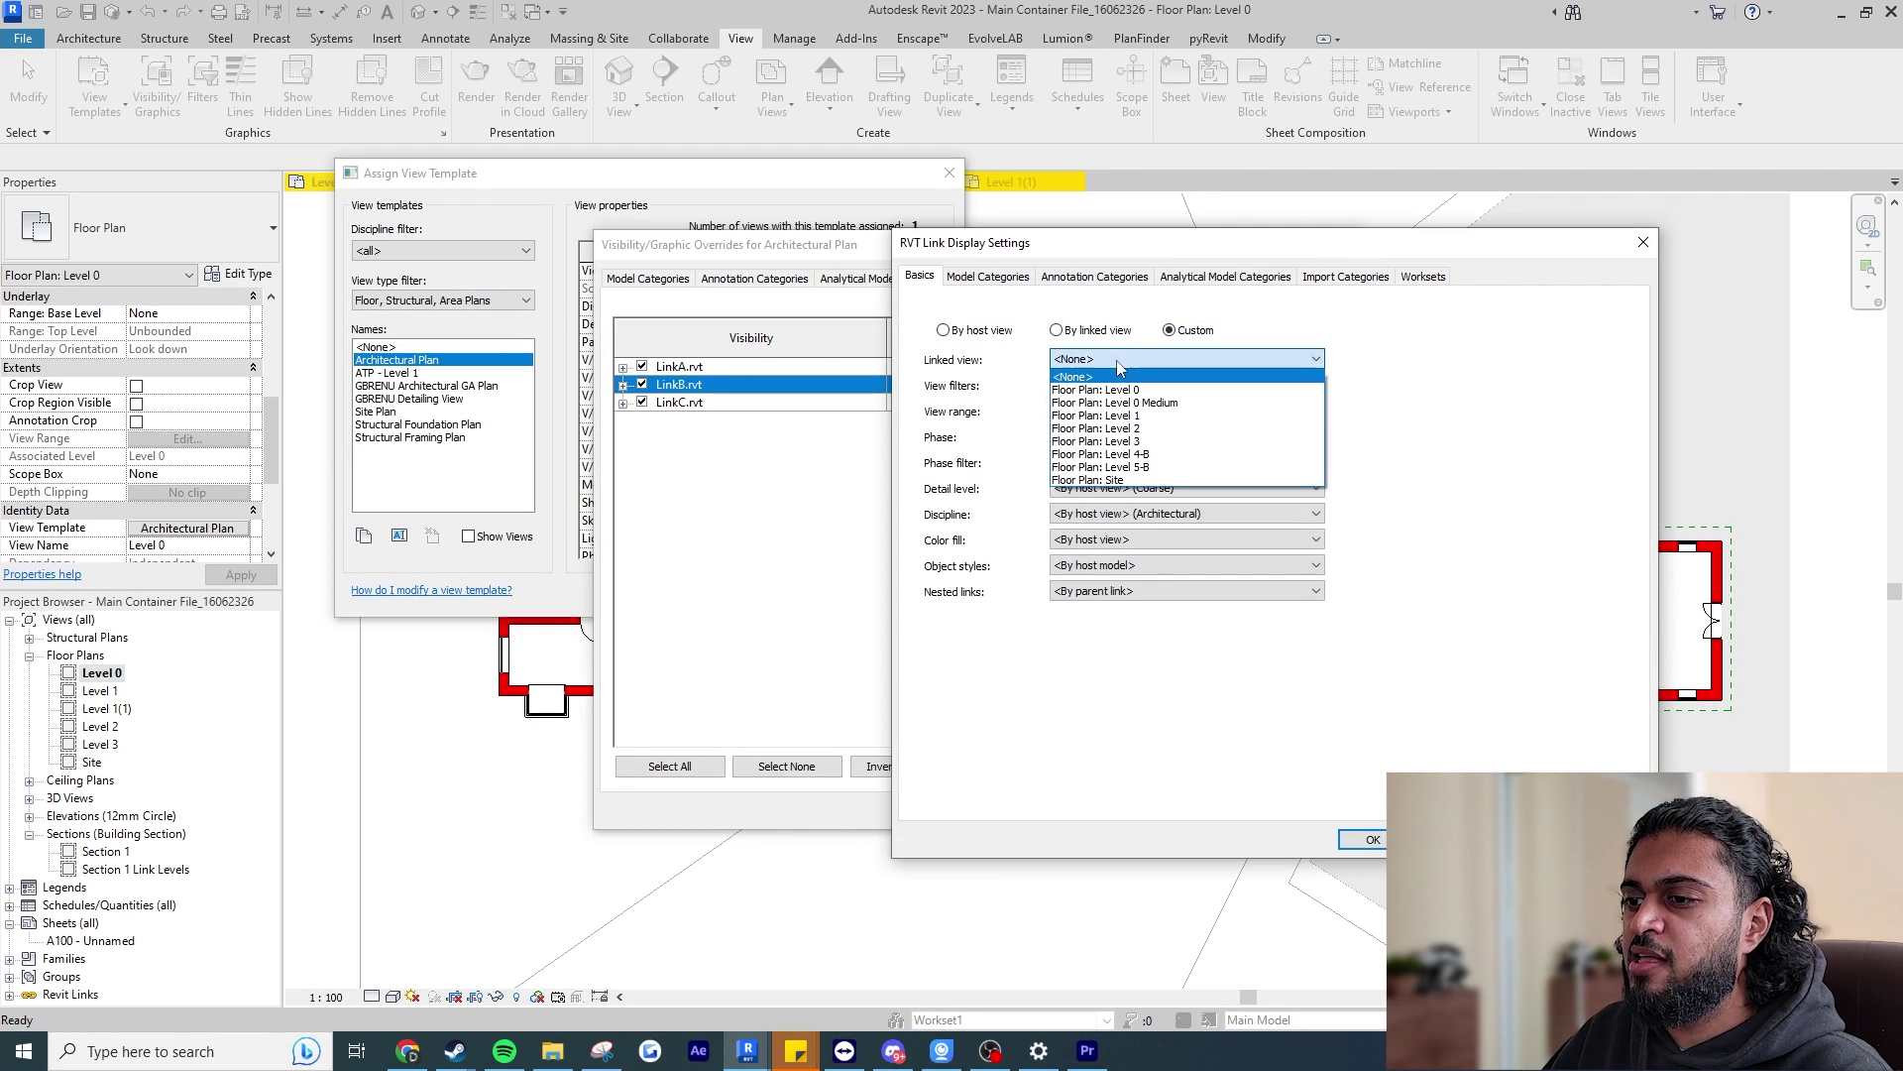
left_click(1112, 413)
left_click(1113, 414)
left_click(1101, 429)
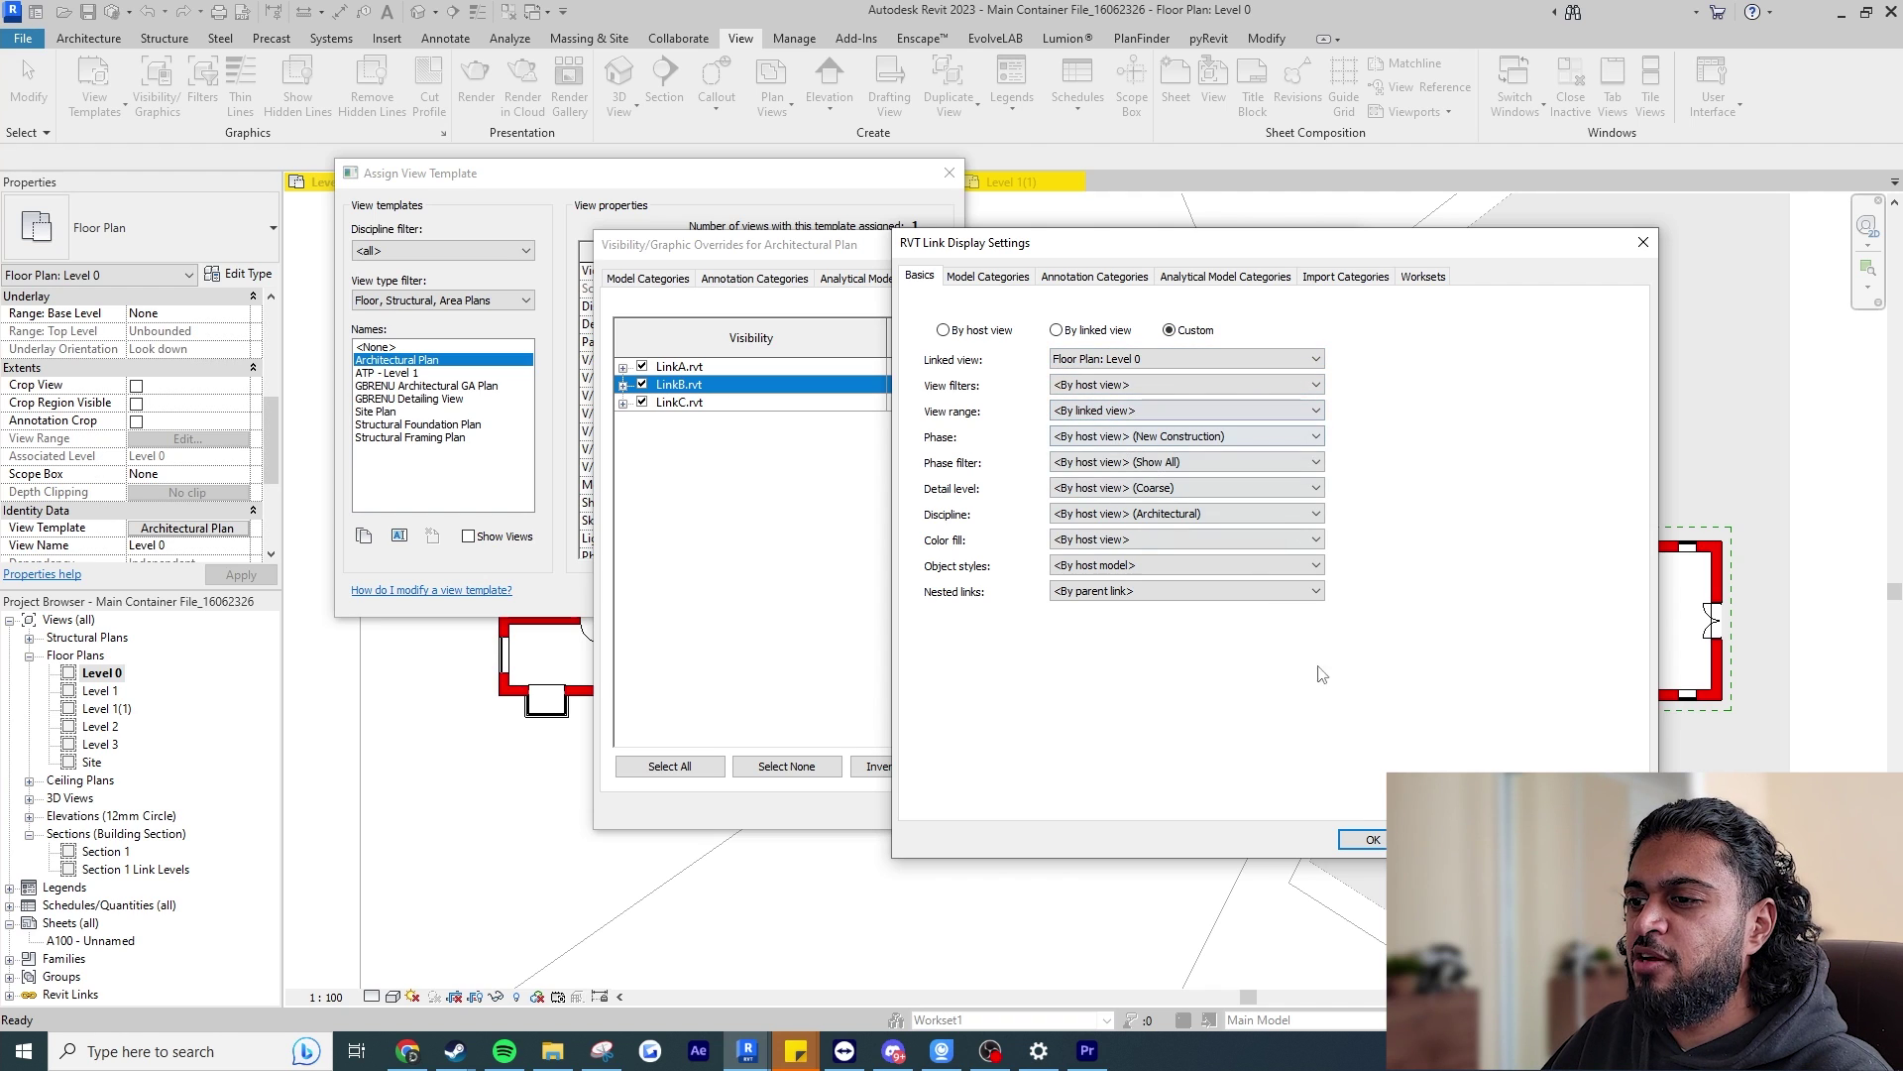
left_click(1373, 839)
Give LinkC.rvt custom display settings with linked view Floor Plan: Level 0 and view range by linked view, and save the Architectural Plan template.
left_click(1099, 404)
left_click(1098, 404)
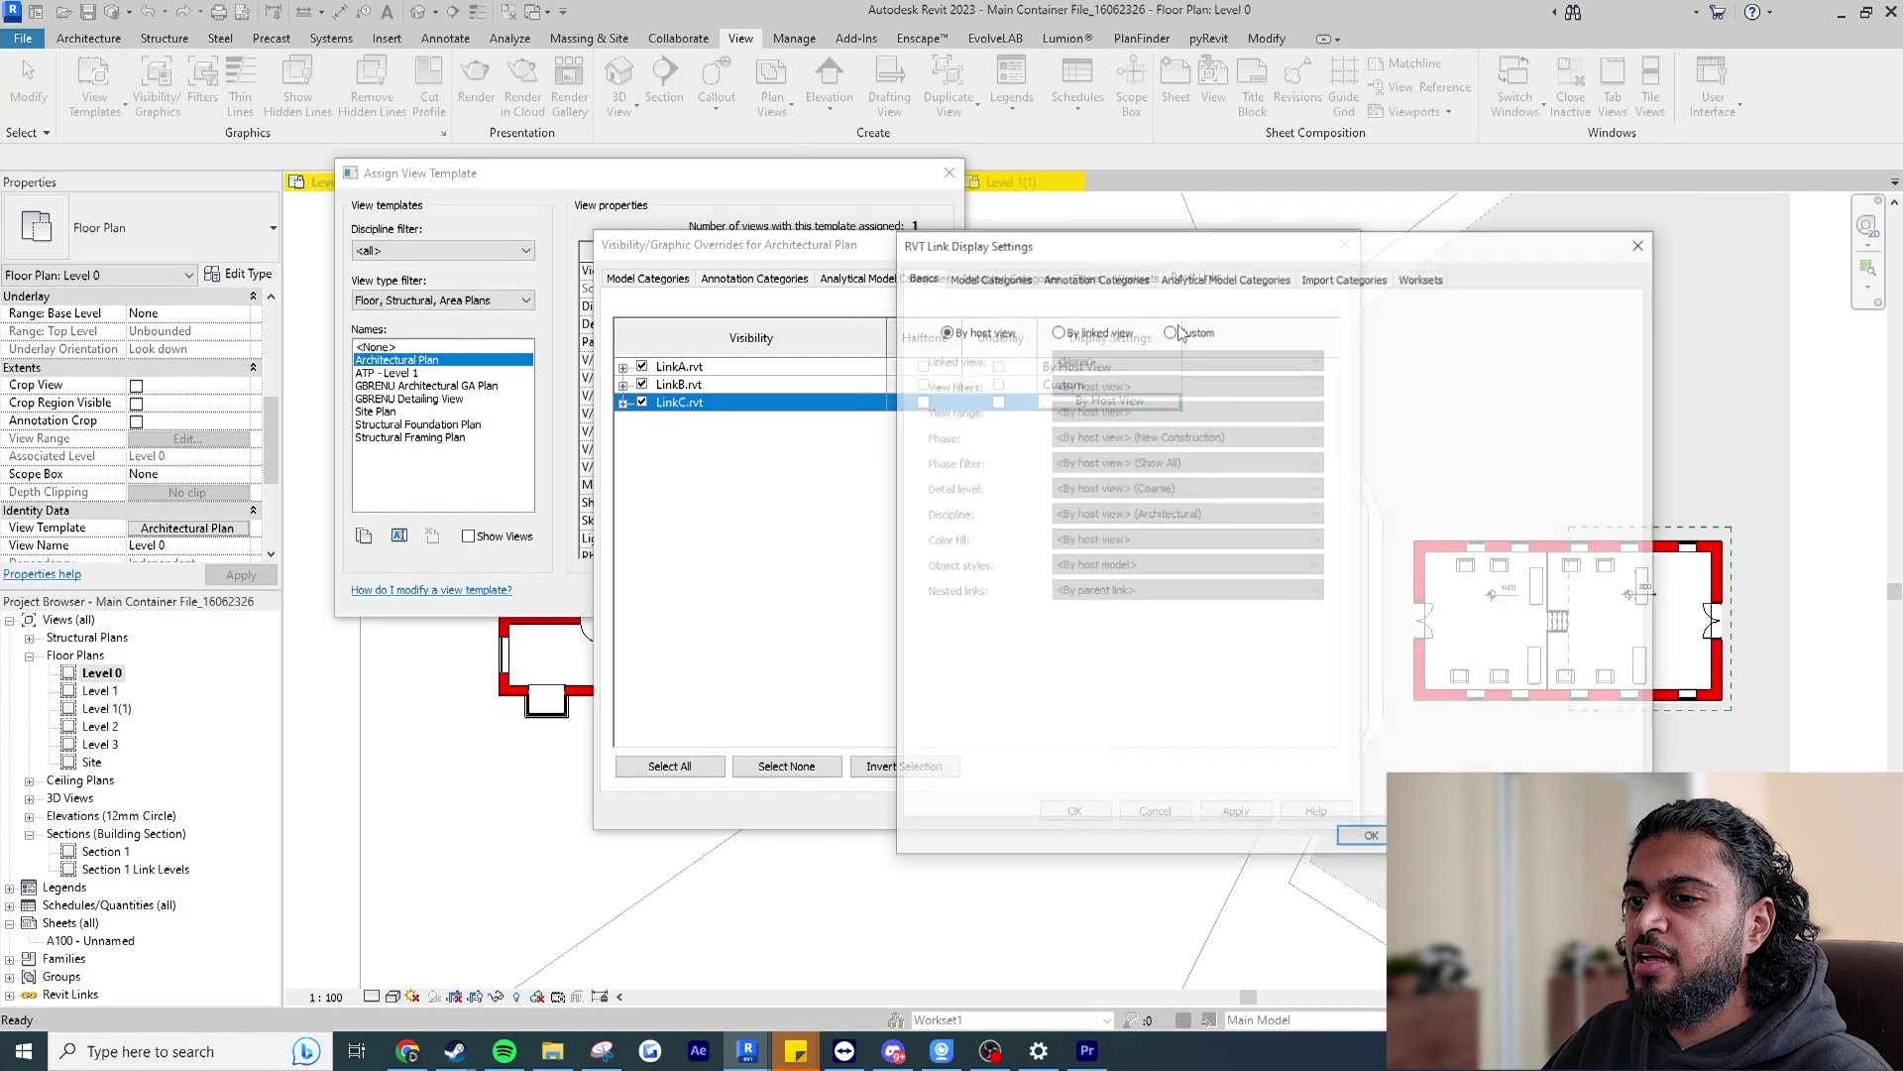
left_click(1169, 330)
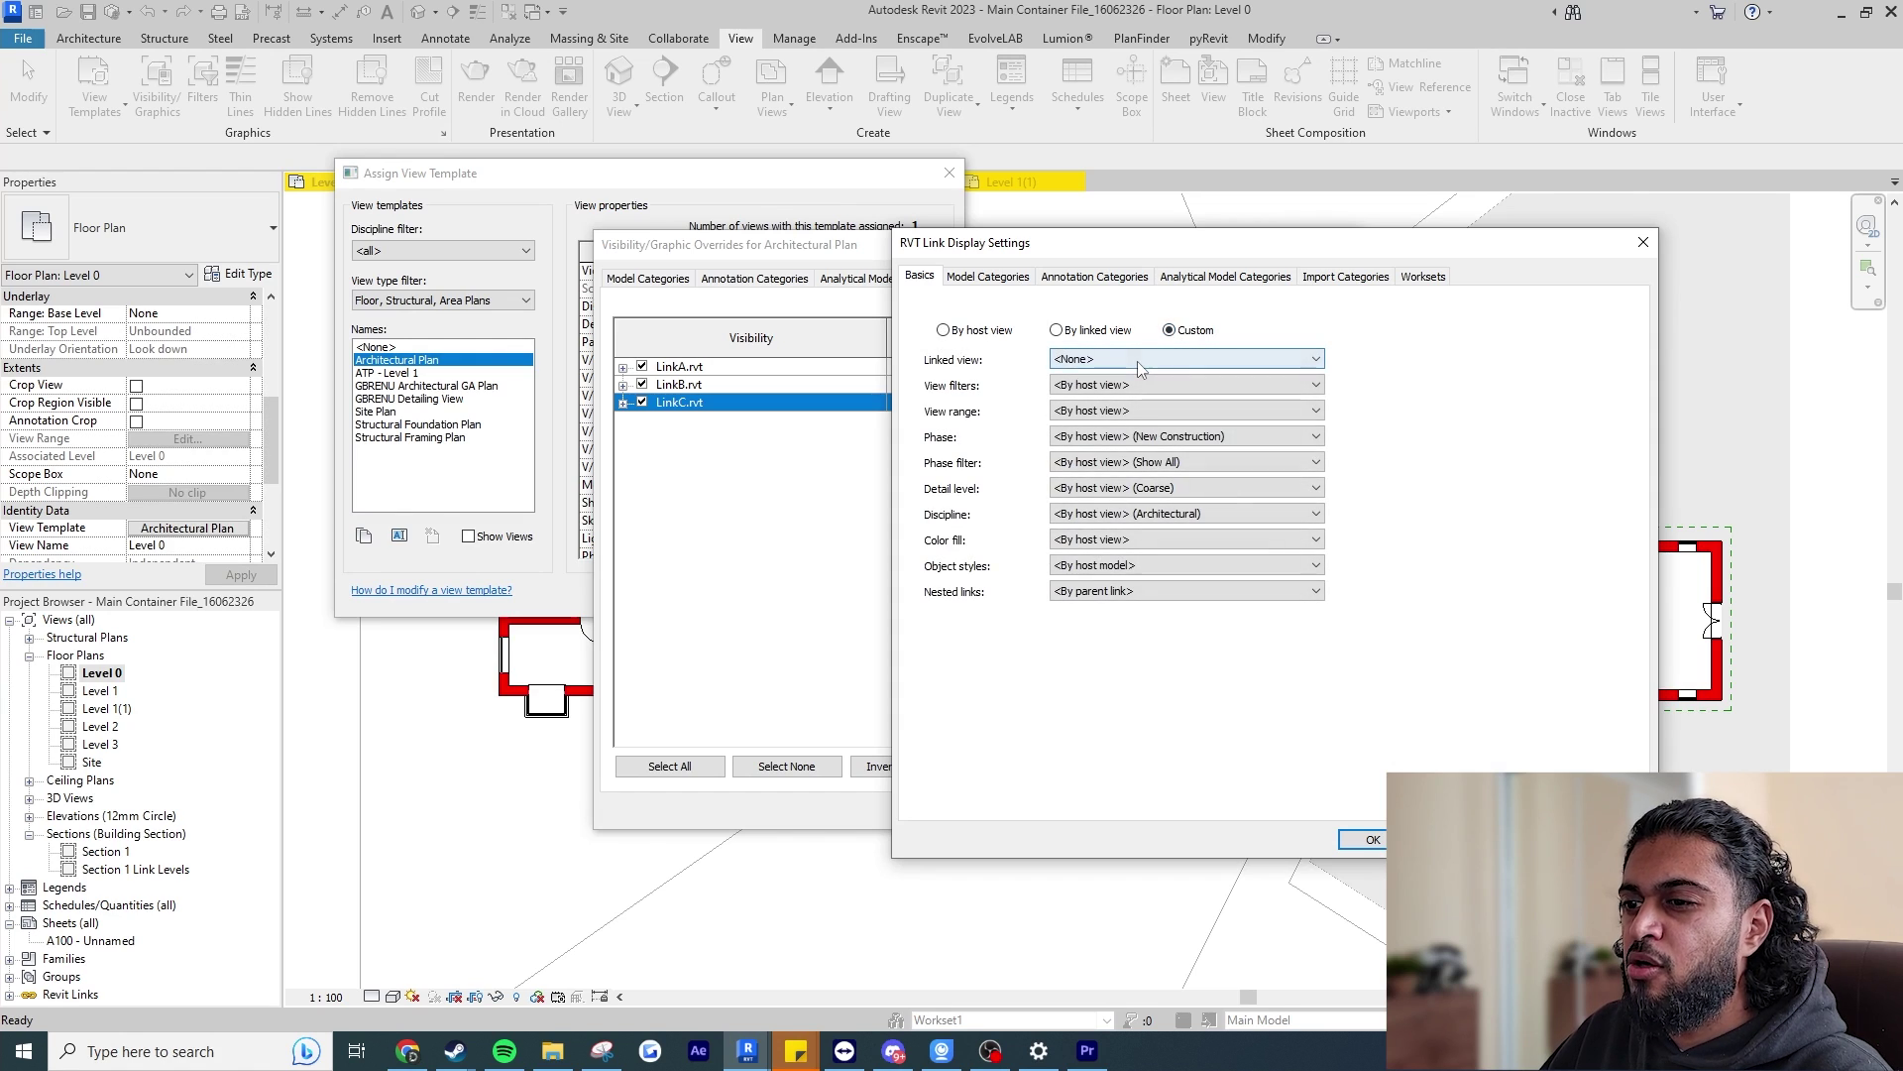
left_click(1138, 360)
left_click(1154, 401)
left_click(1126, 410)
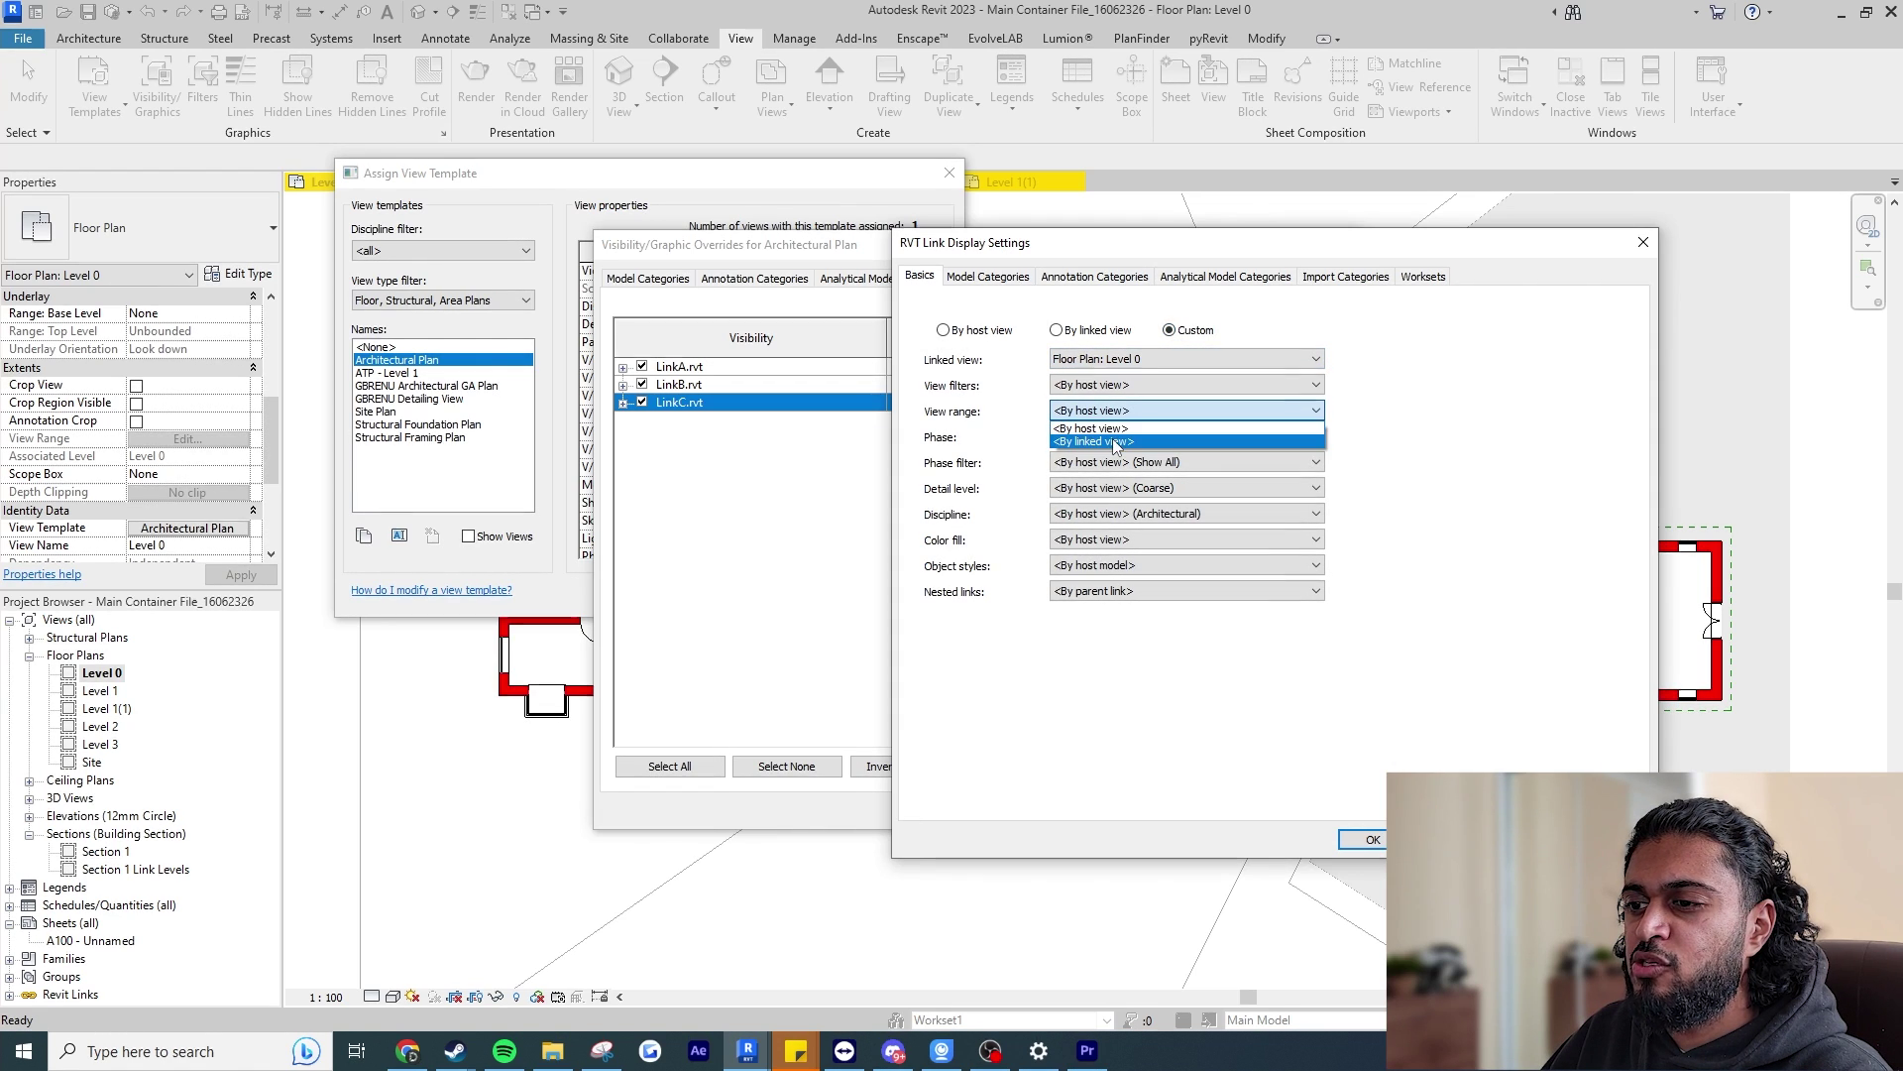
left_click(1115, 441)
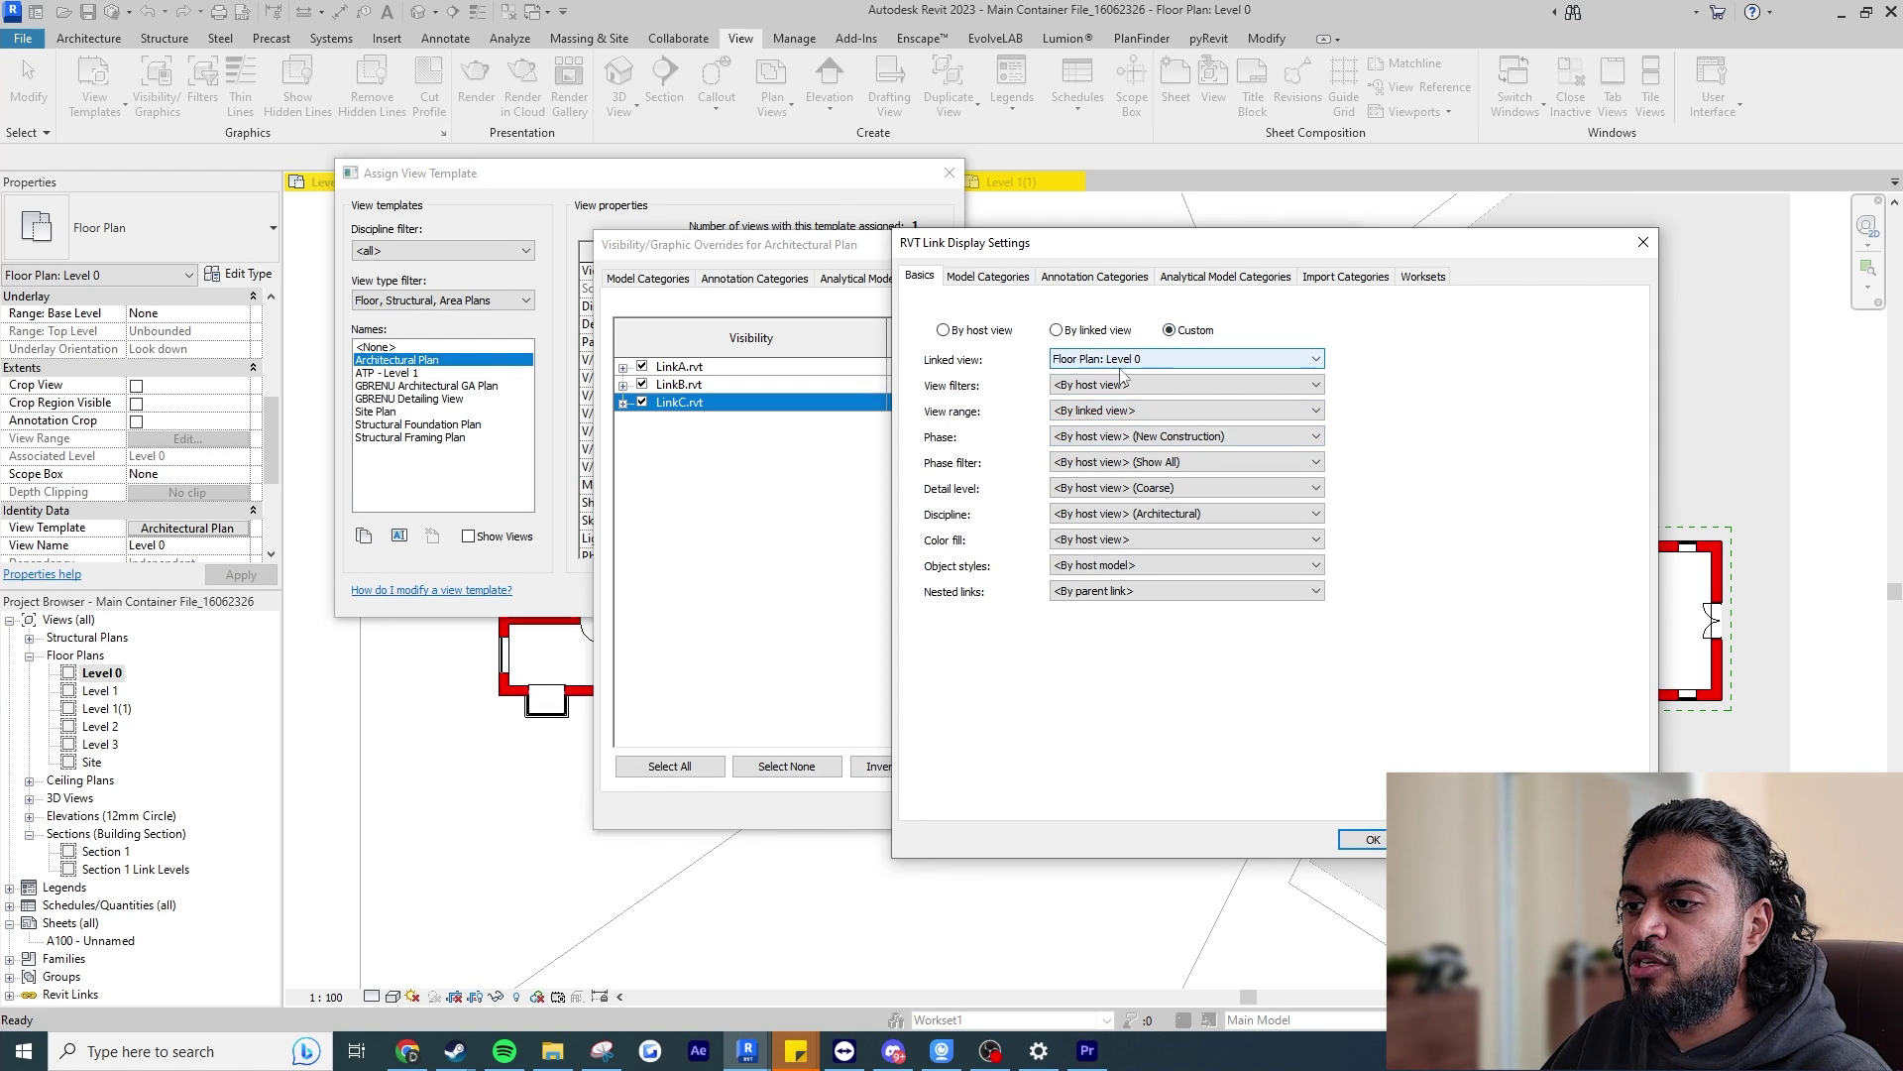
left_click(1373, 840)
left_click(1073, 808)
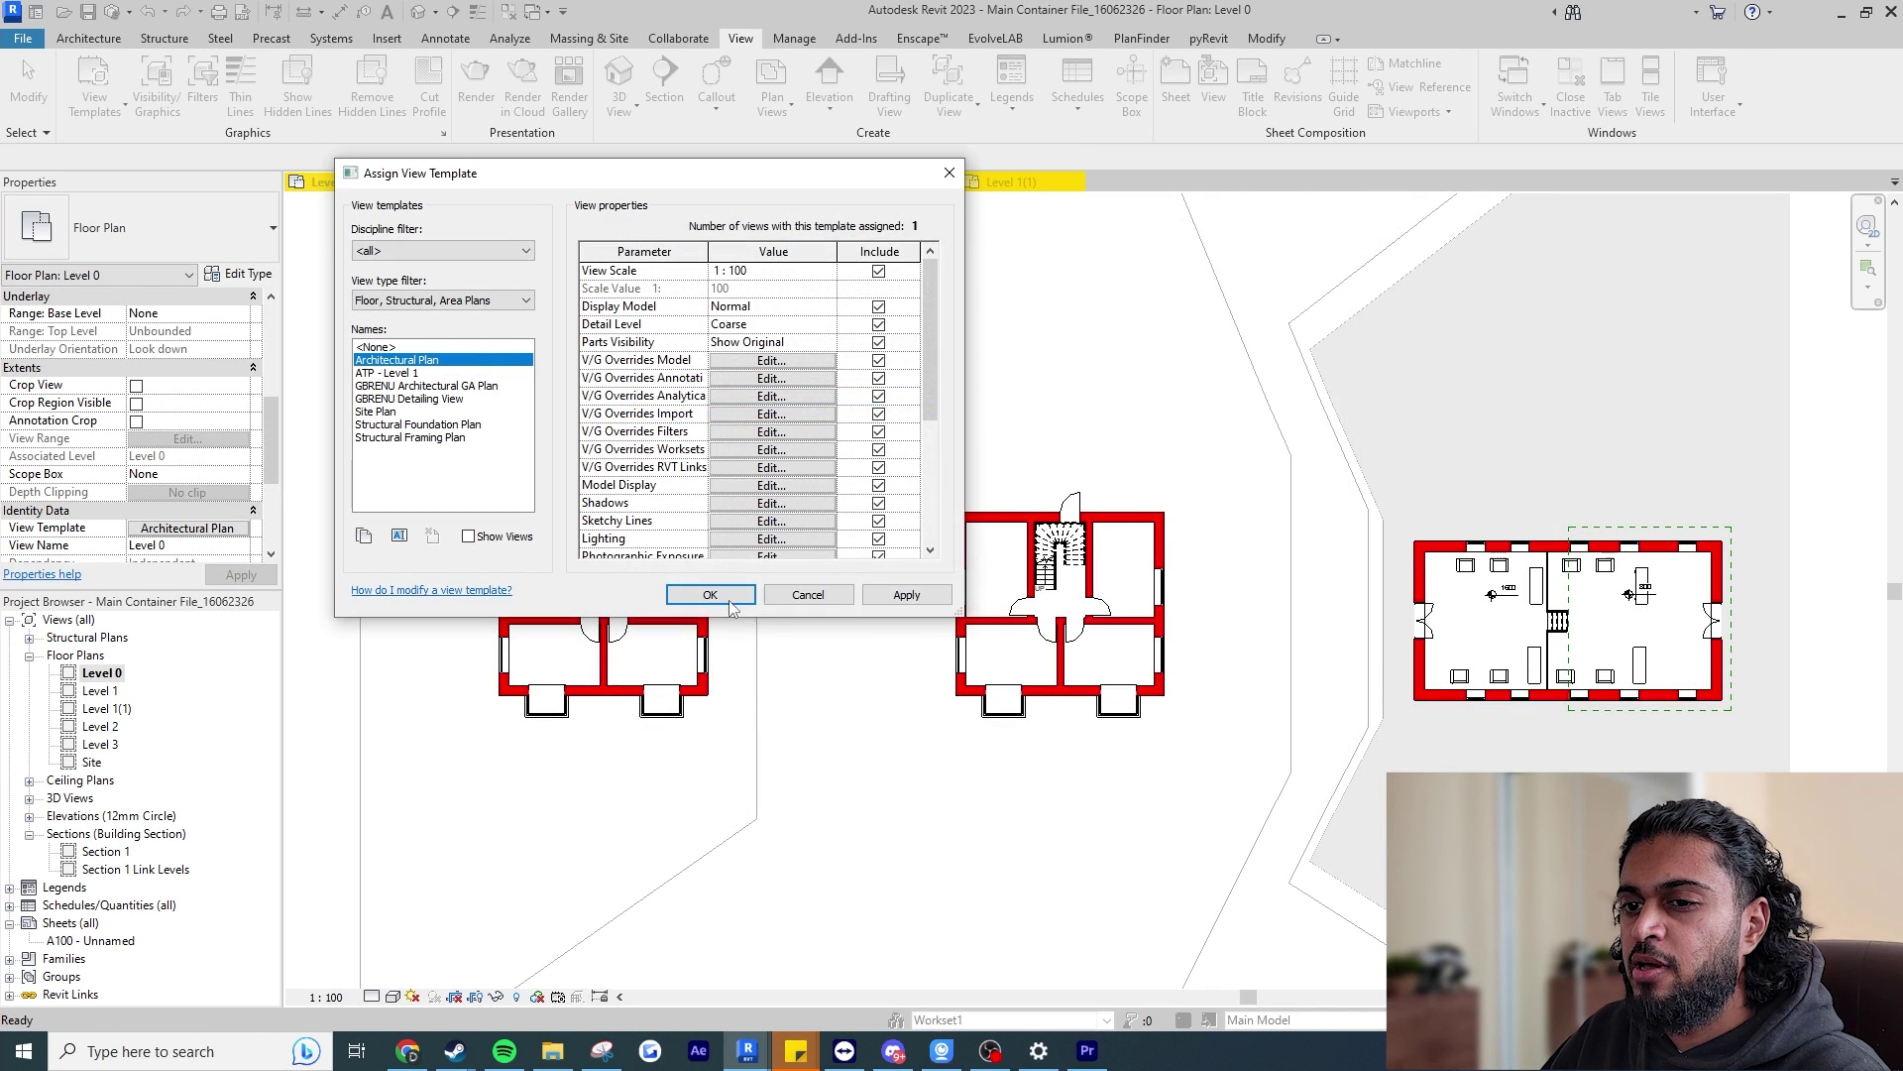
left_click(710, 593)
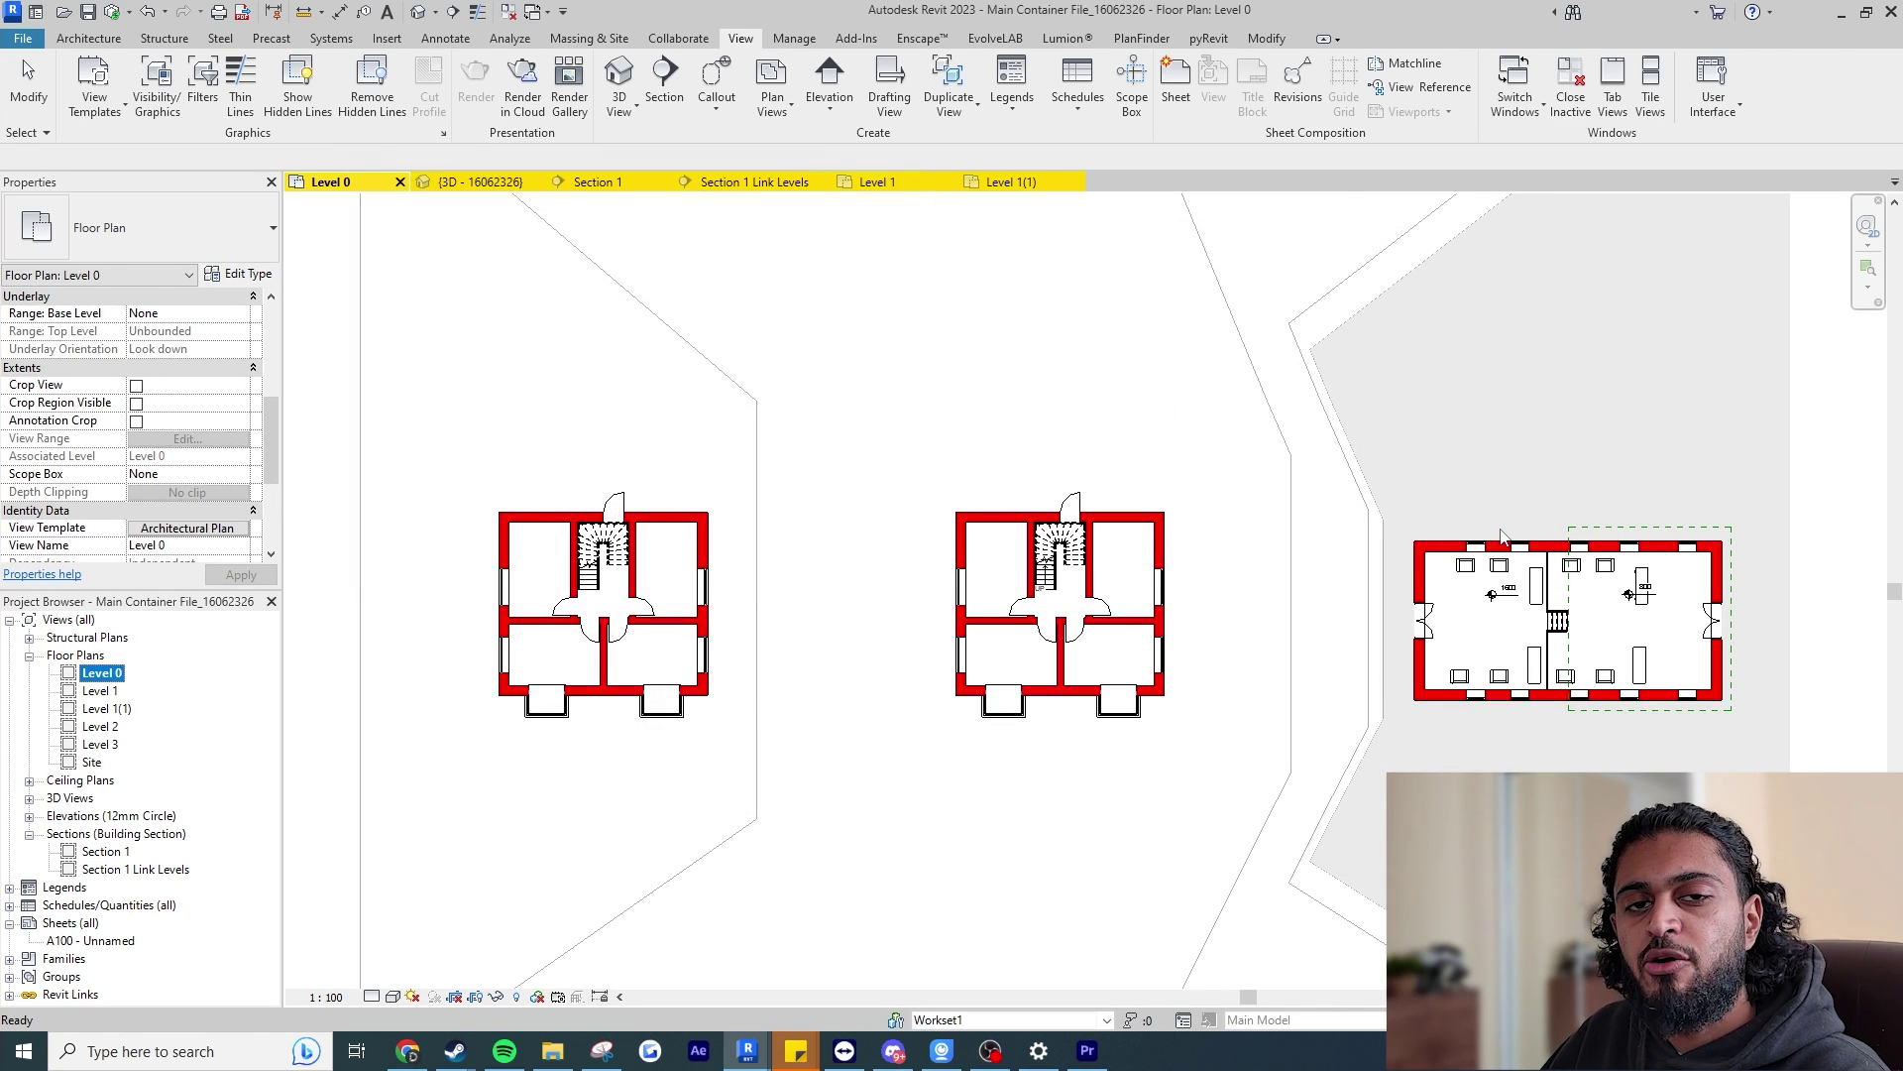
Assign the Architectural Plan view template to the Level 1 floor plan.
double_click(102, 691)
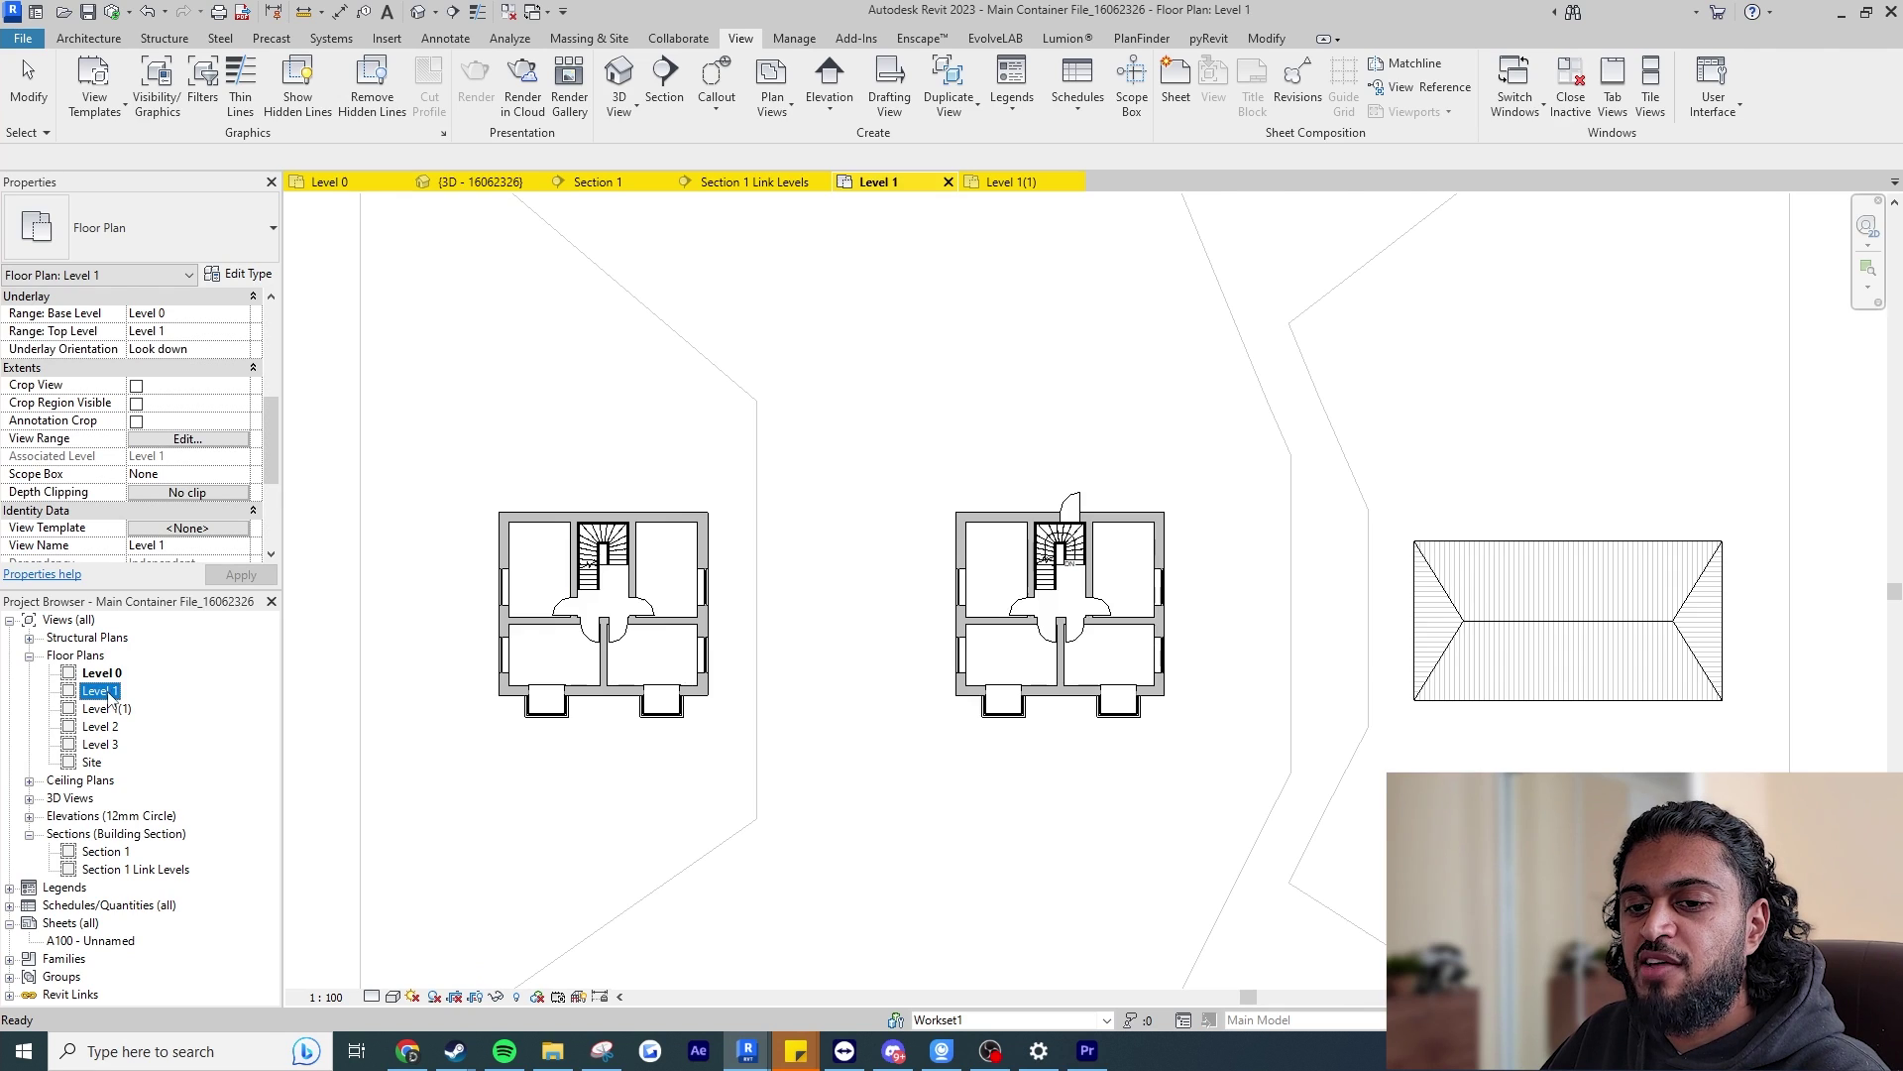
left_click(188, 527)
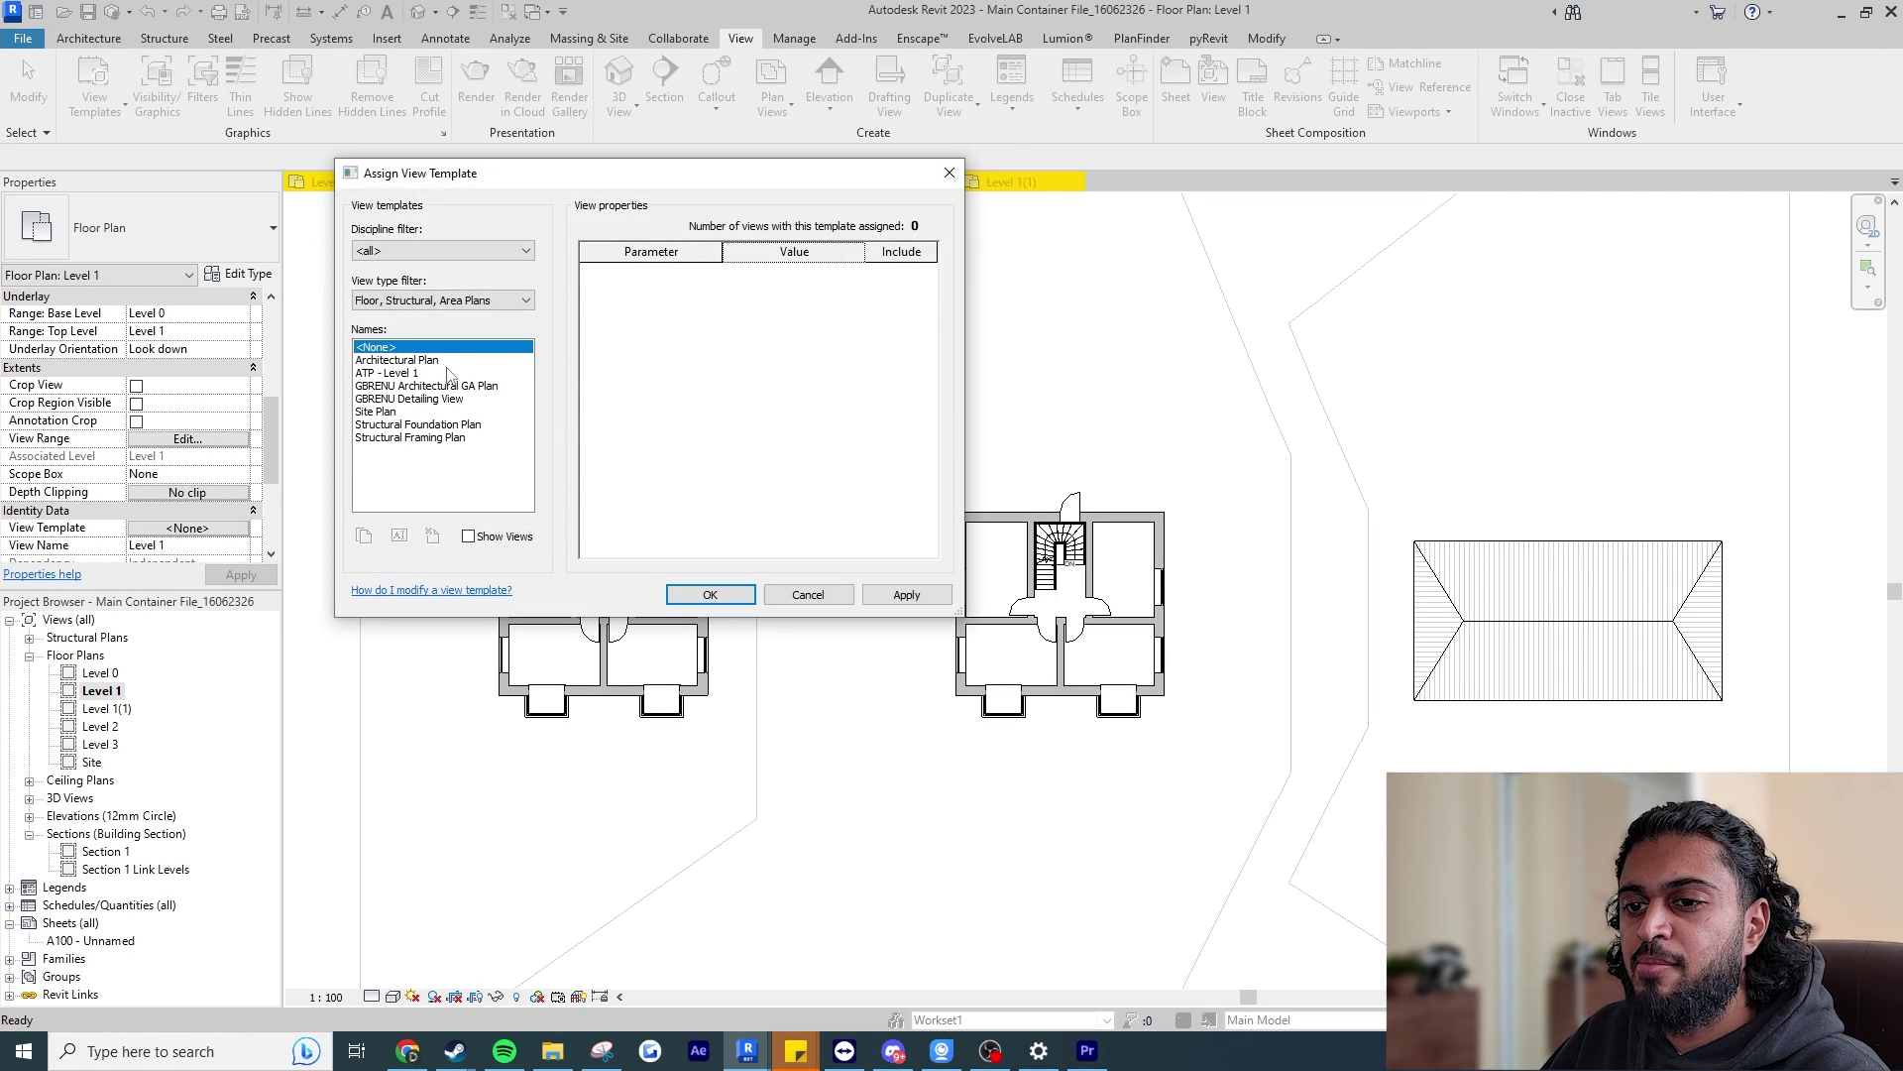
left_click(448, 360)
left_click(692, 596)
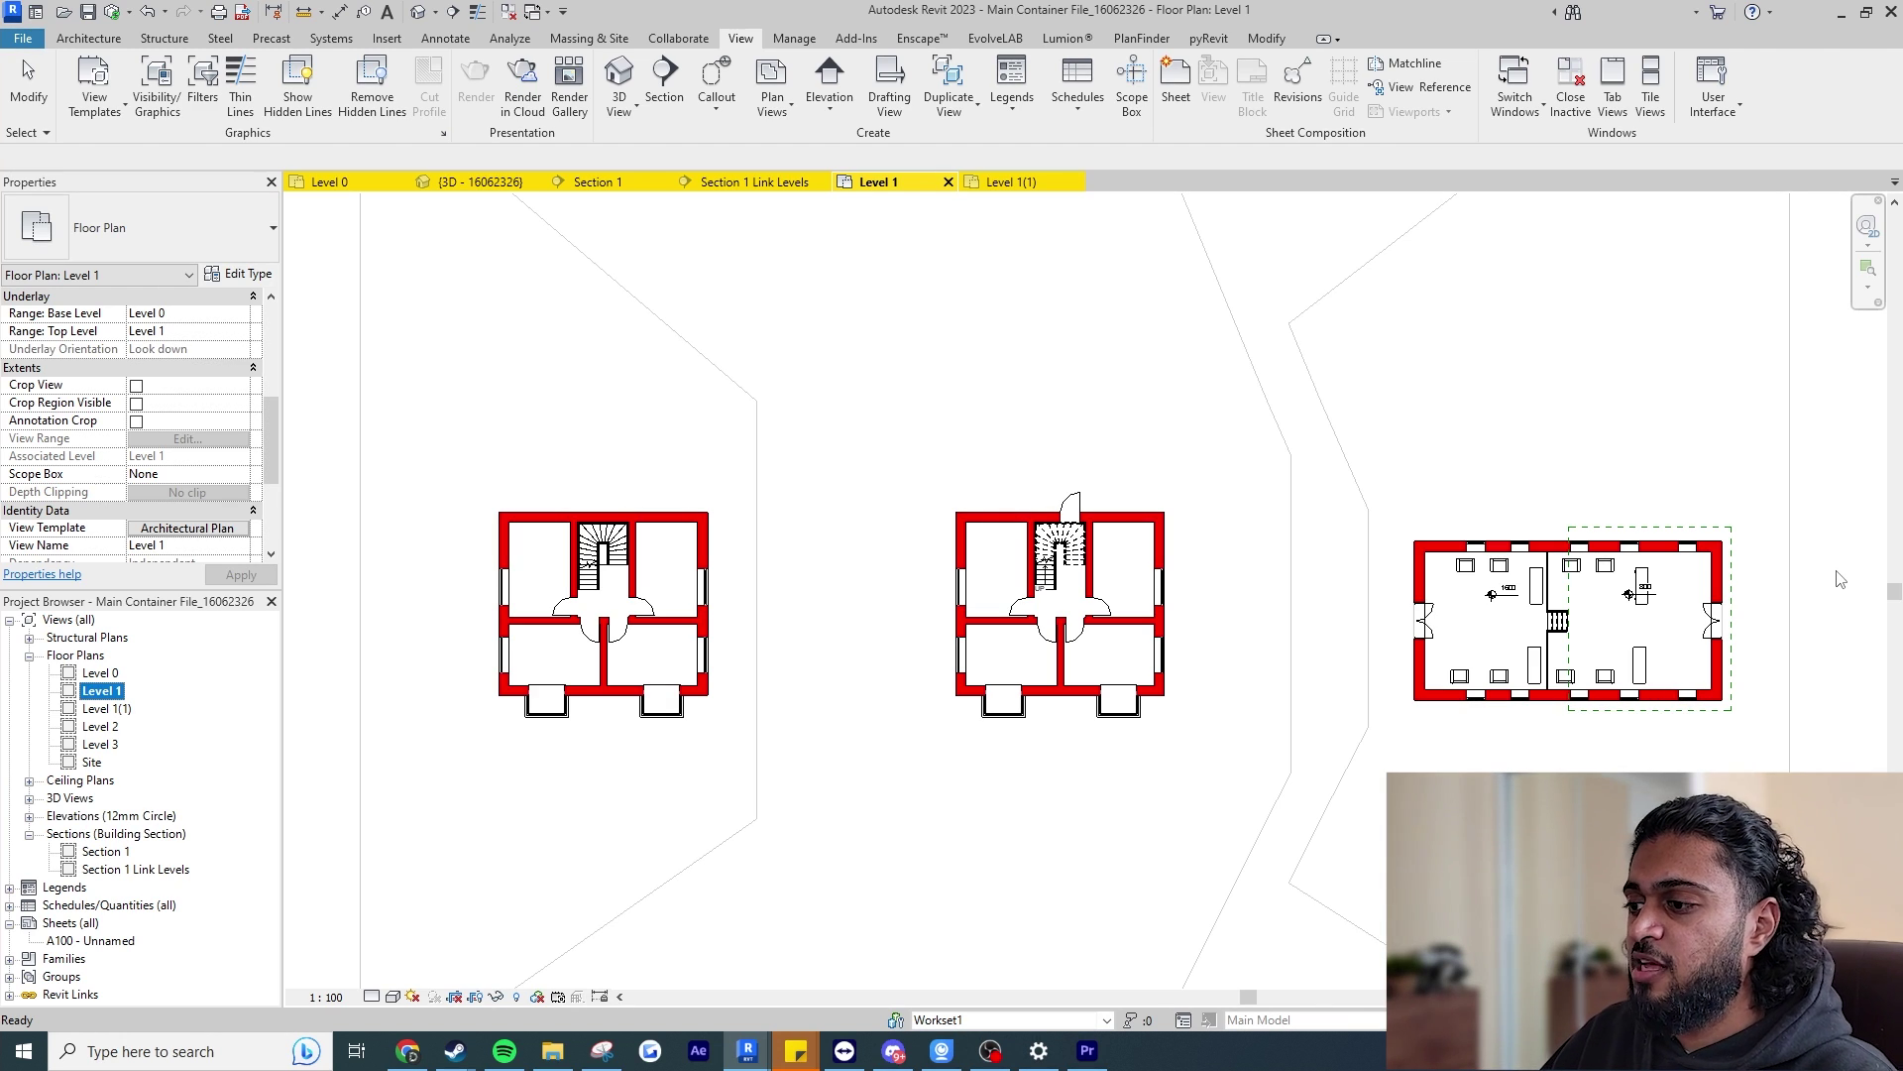
Exclude V/G Overrides RVT Links from the Architectural Plan template assigned to Level 1, and dismiss the save reminder.
left_click(220, 532)
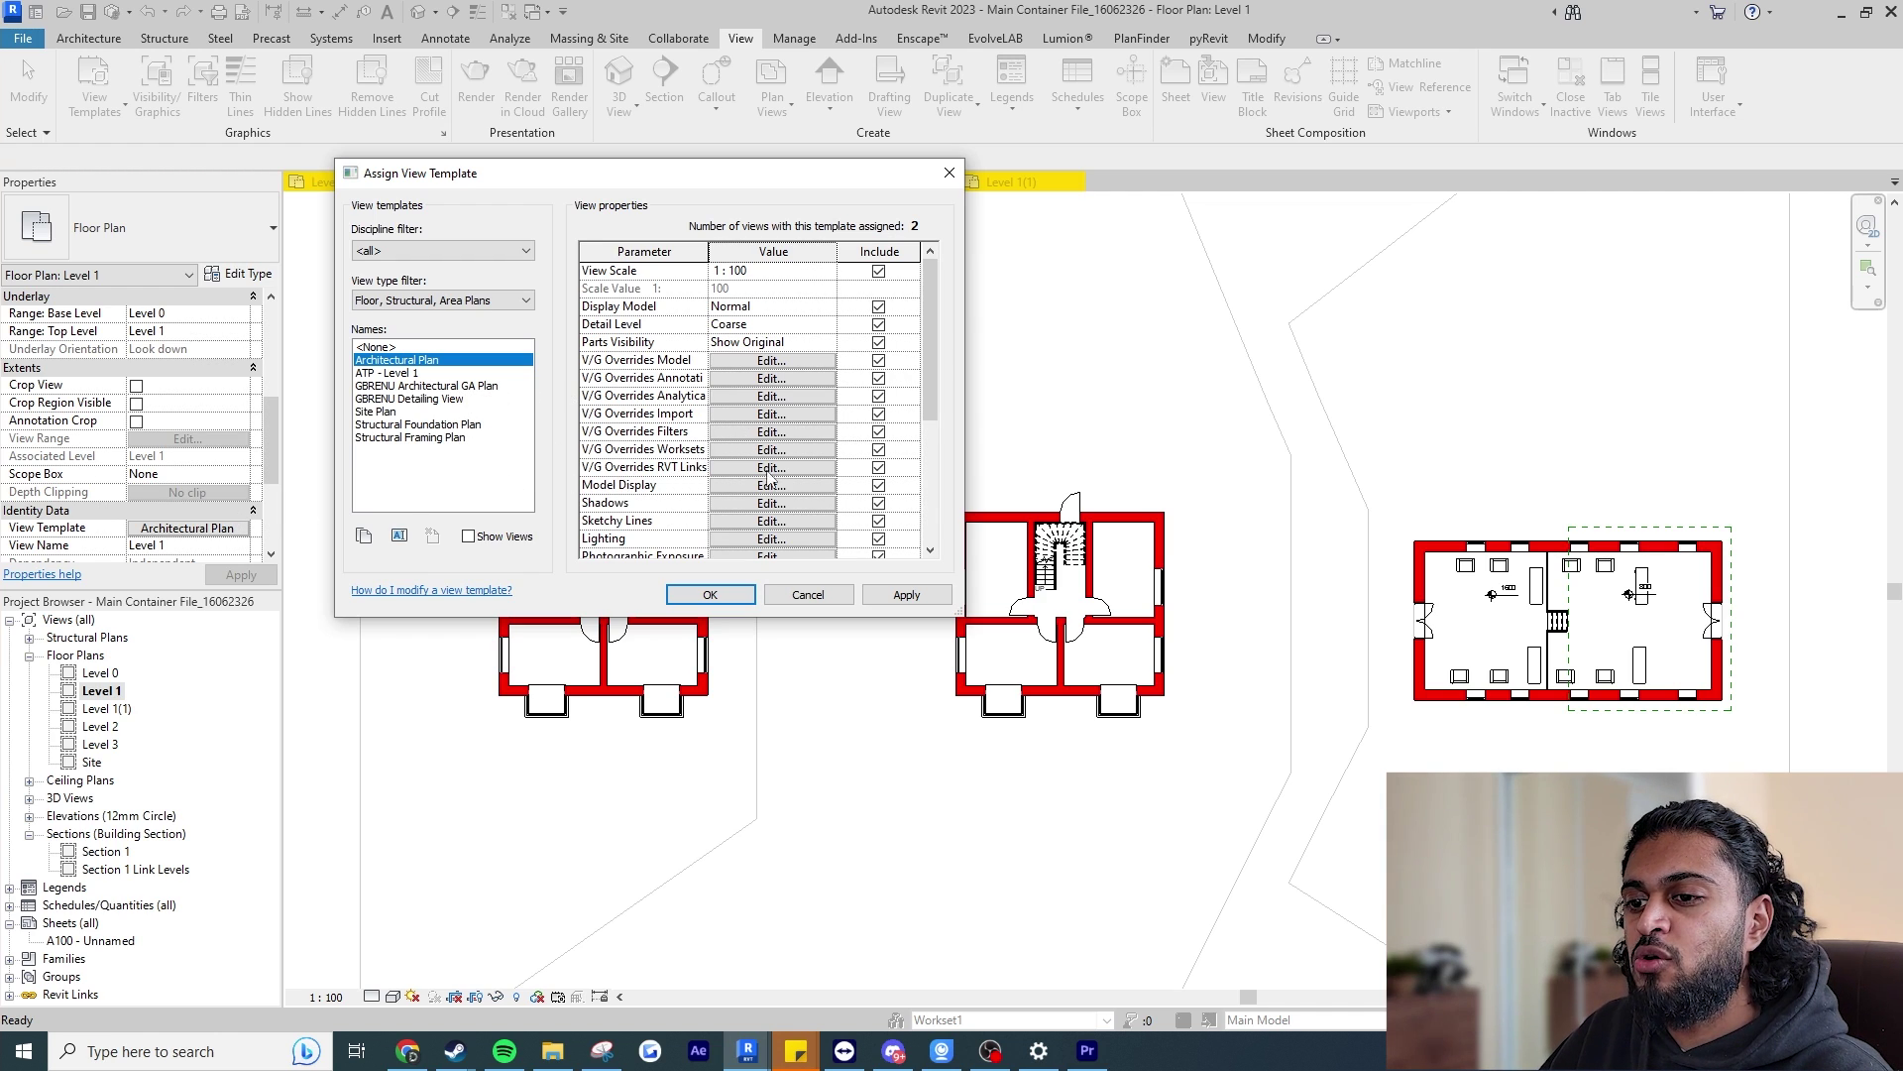
left_click(710, 594)
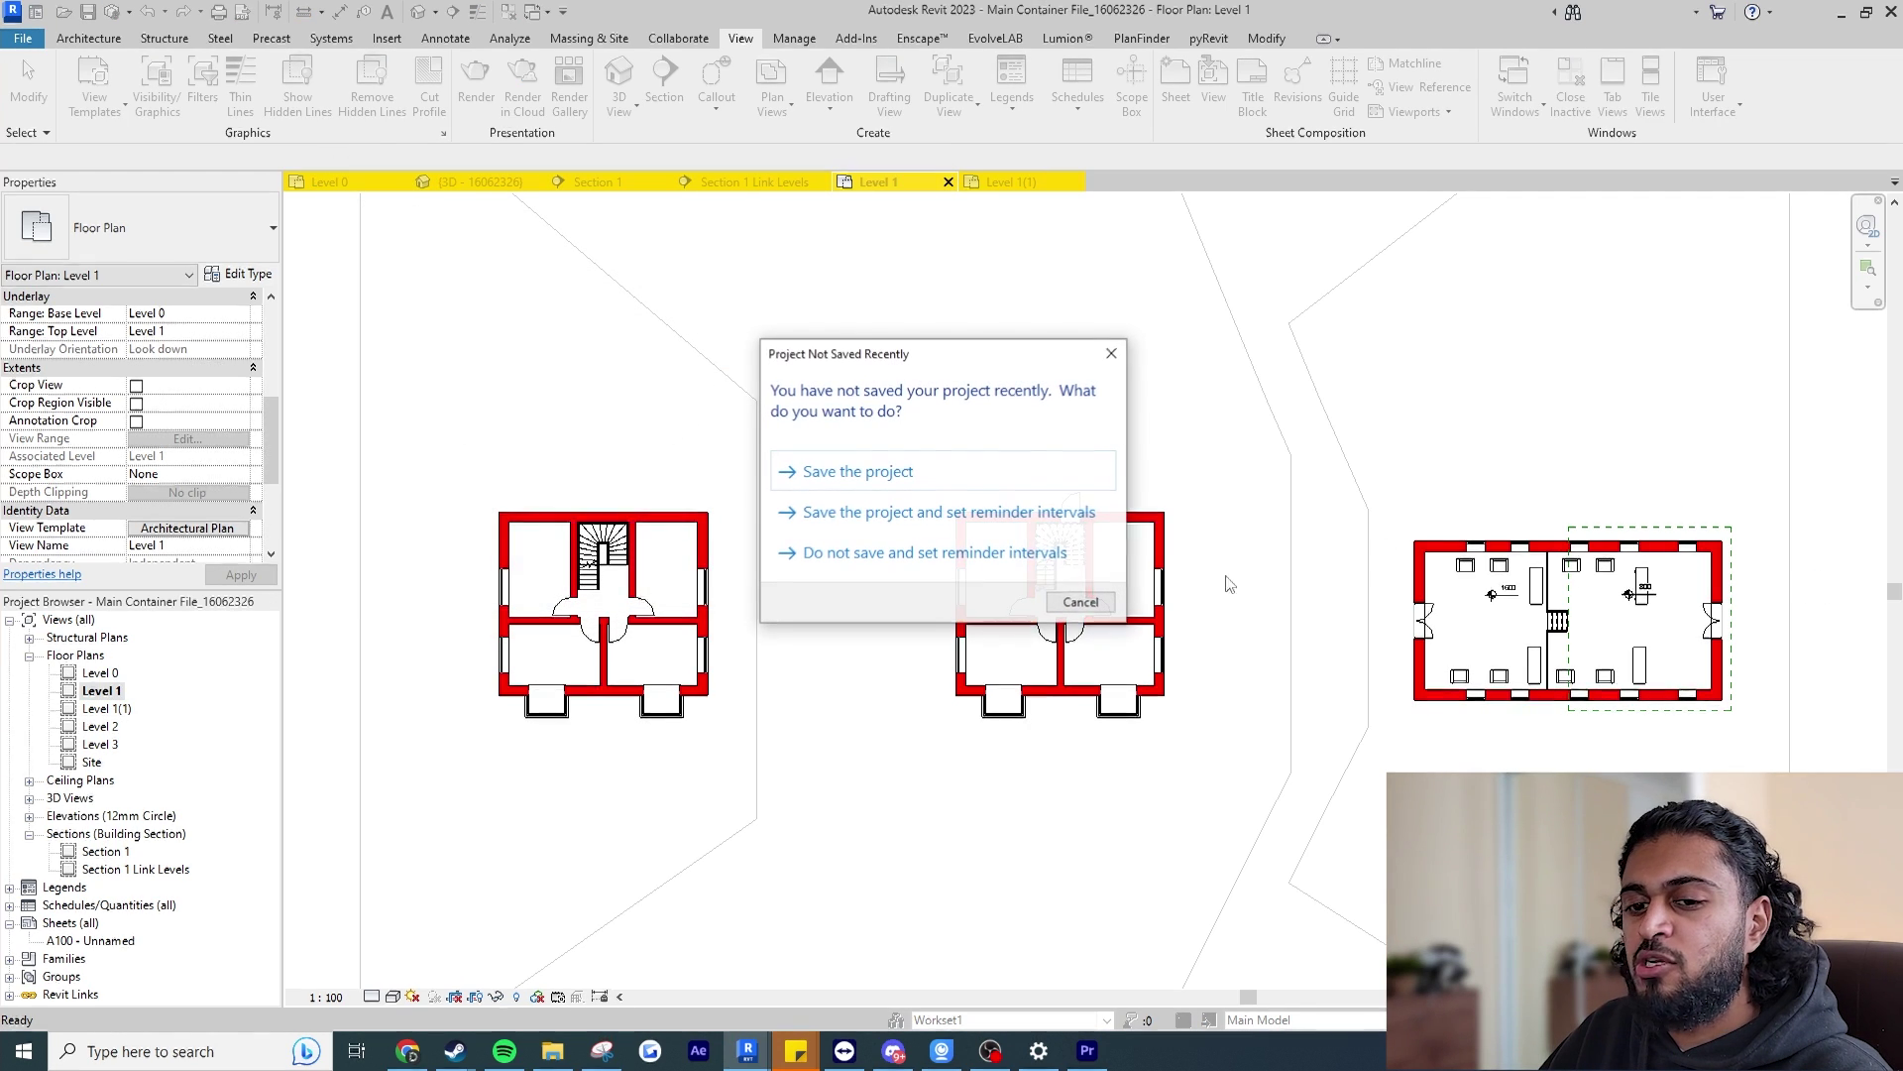
left_click(1075, 598)
Partially apply the ATP - Level 1 template properties to the Level 1 floor plan over its assigned template.
right_click(114, 692)
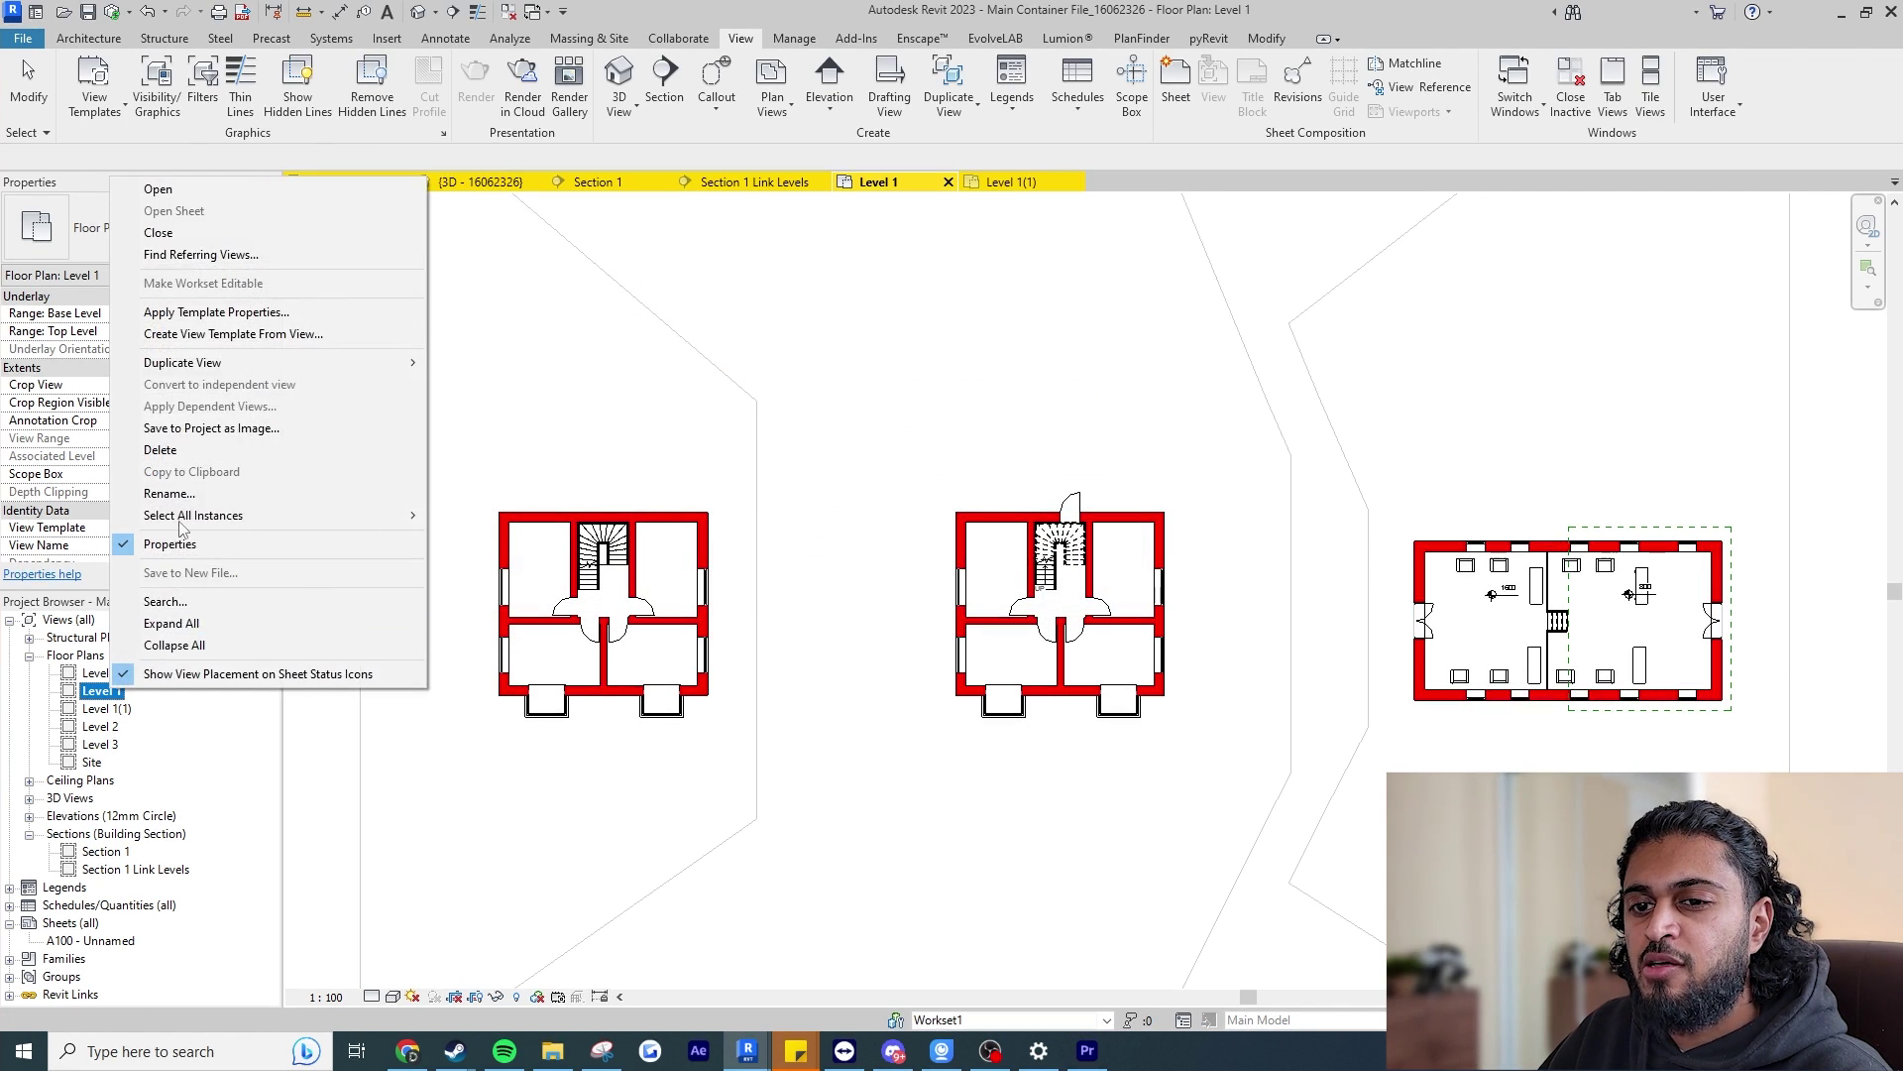
left_click(231, 315)
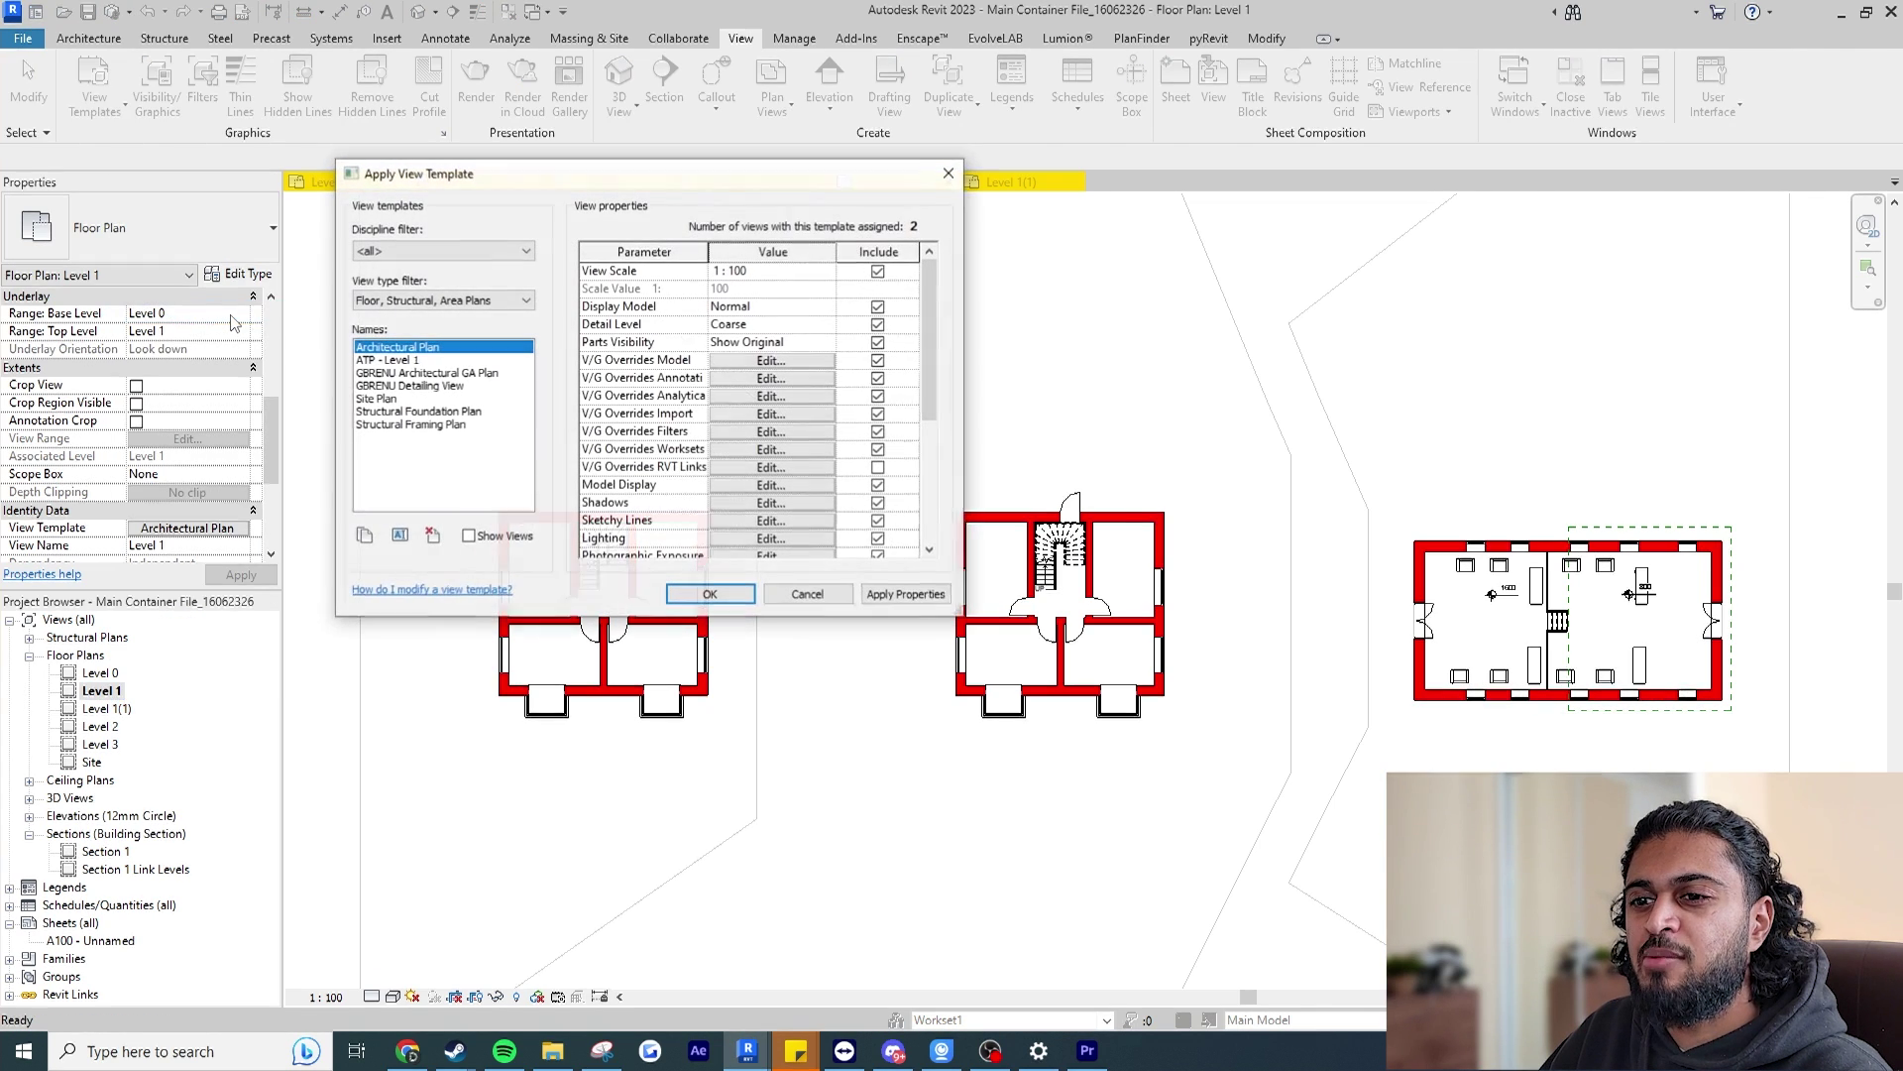
left_click(399, 360)
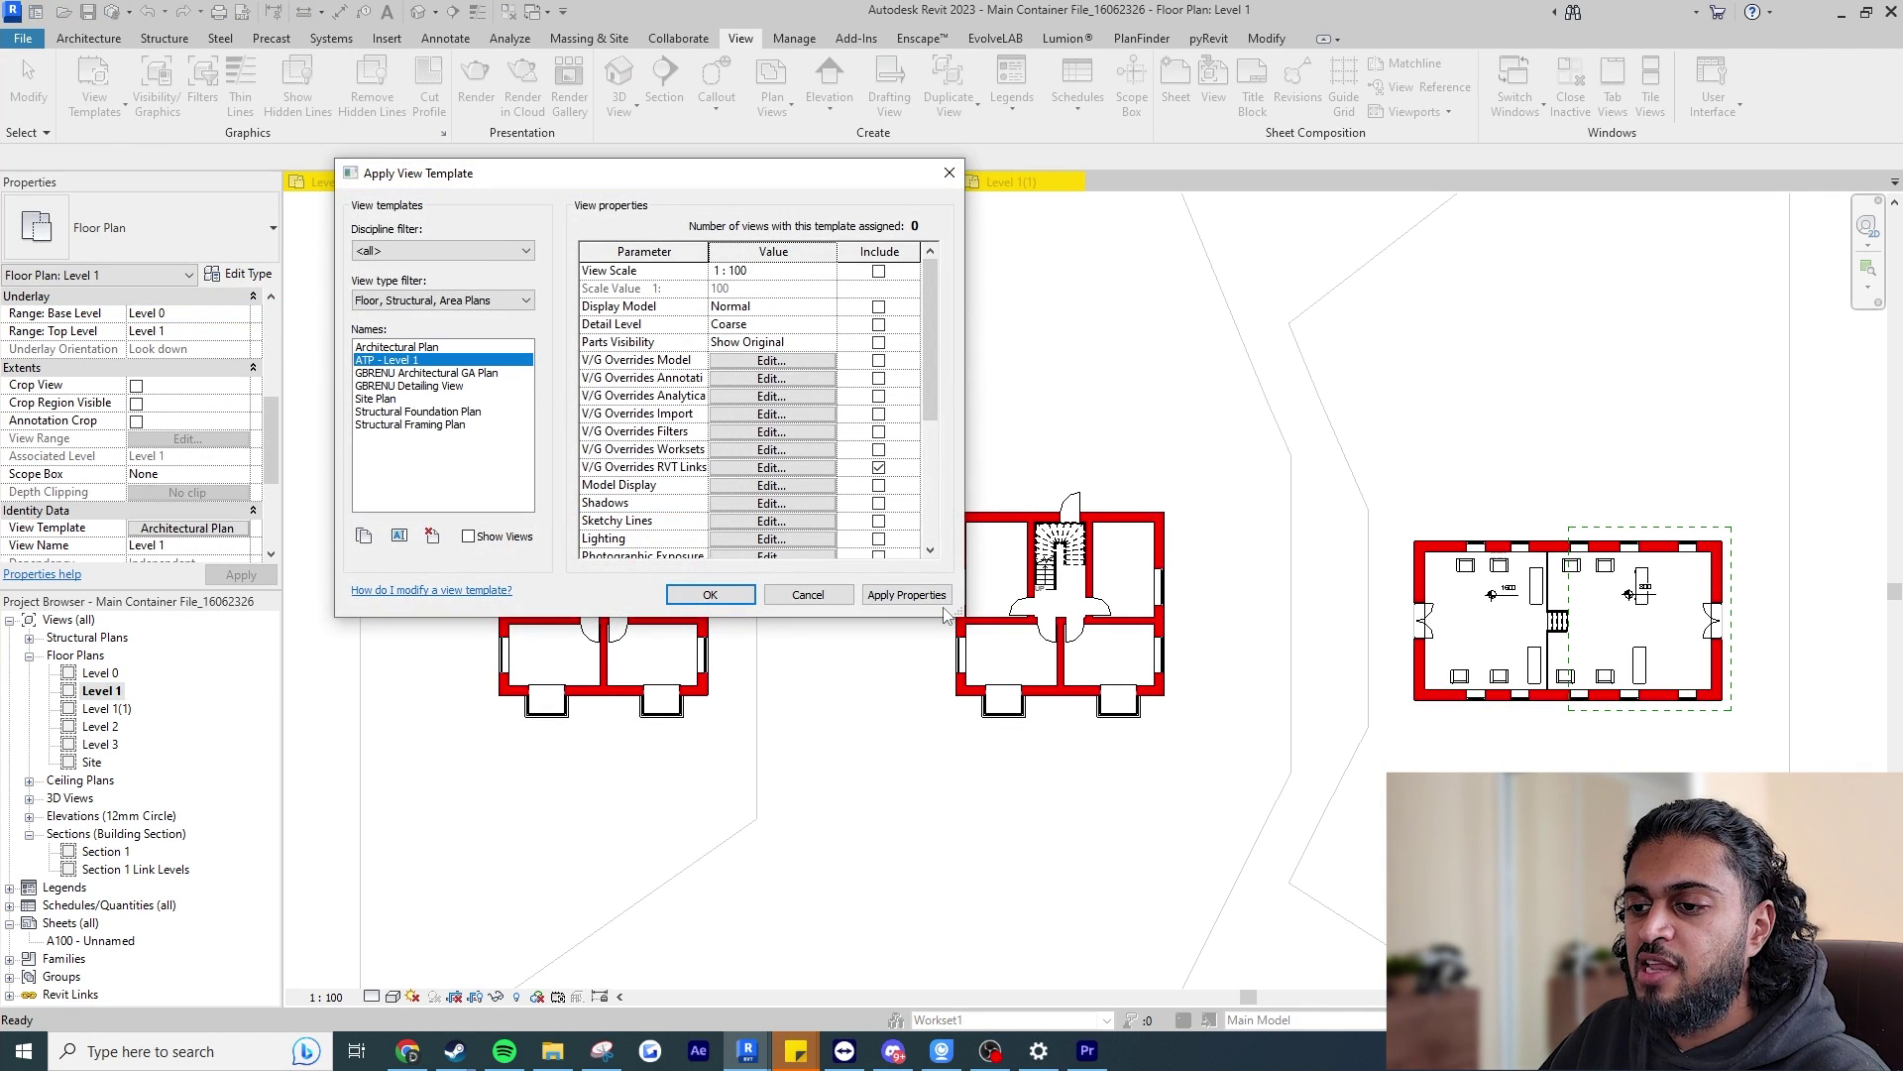
left_click(910, 594)
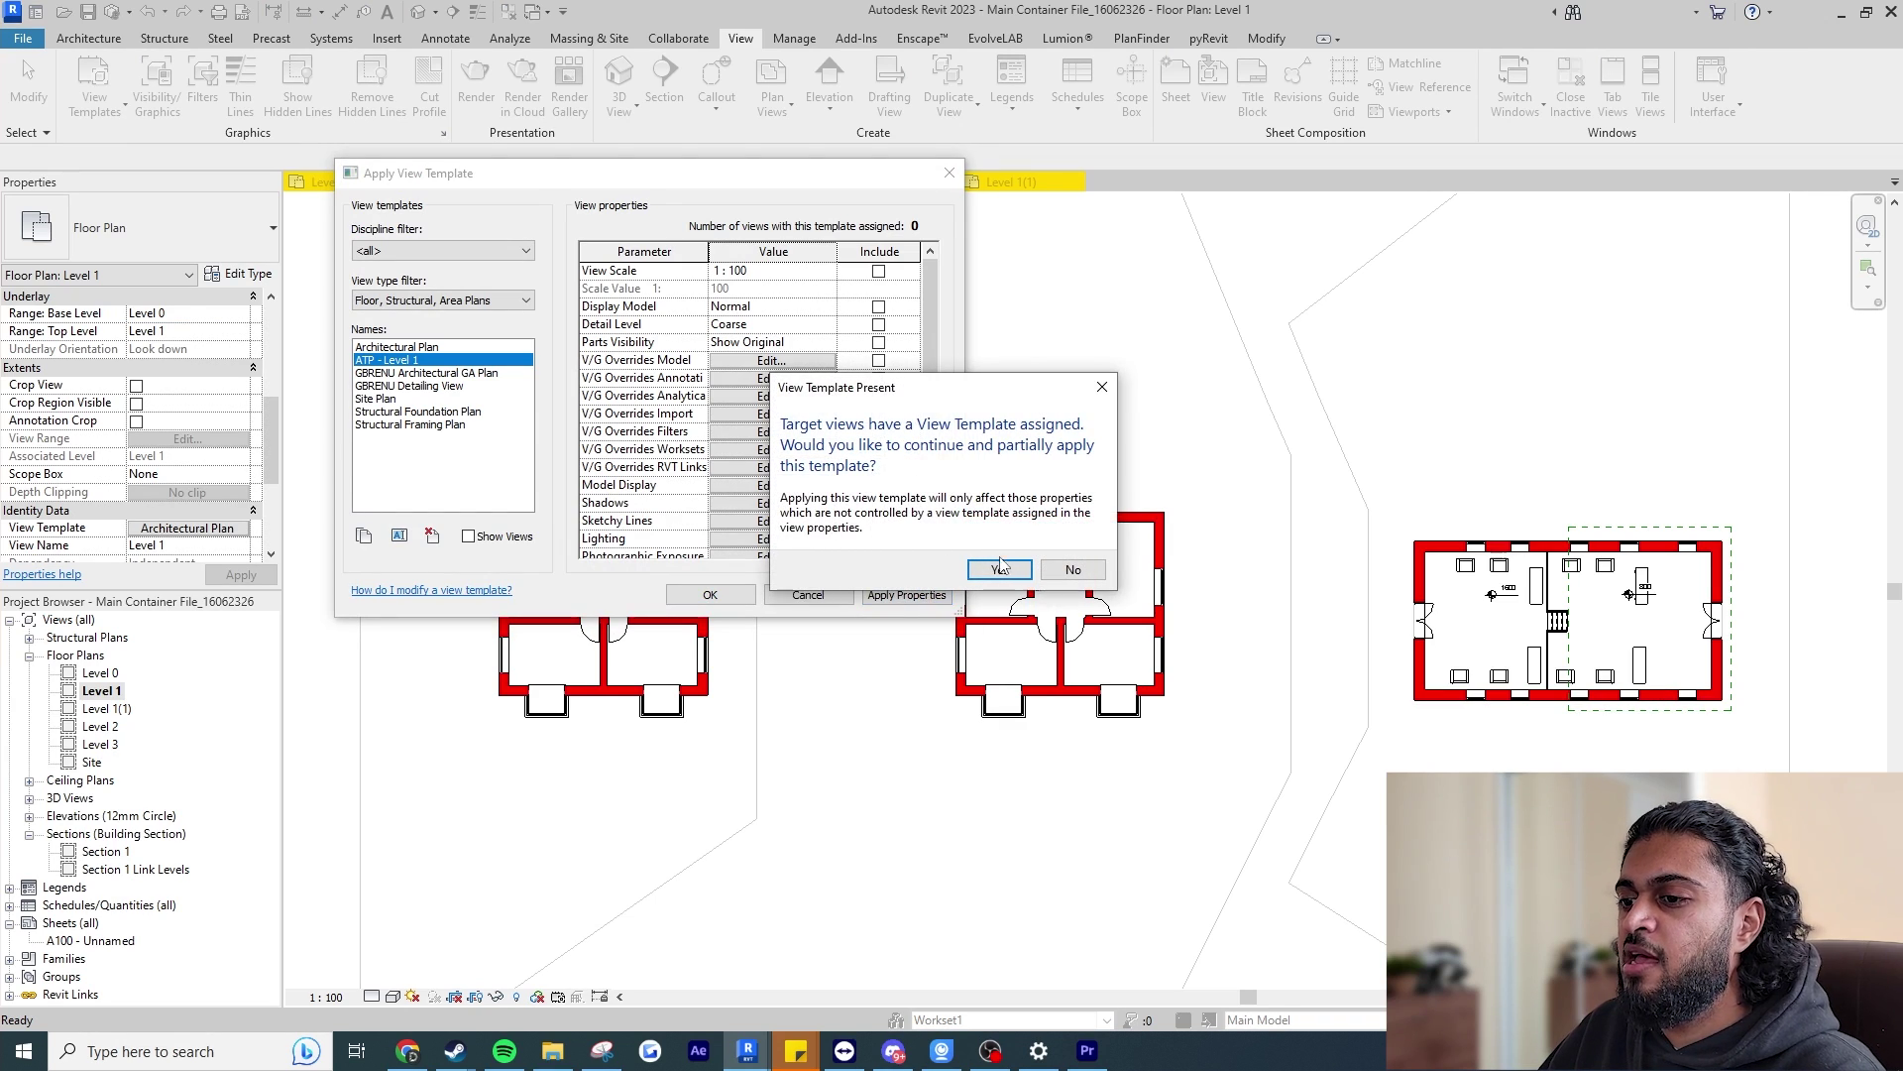
left_click(1000, 568)
left_click(710, 595)
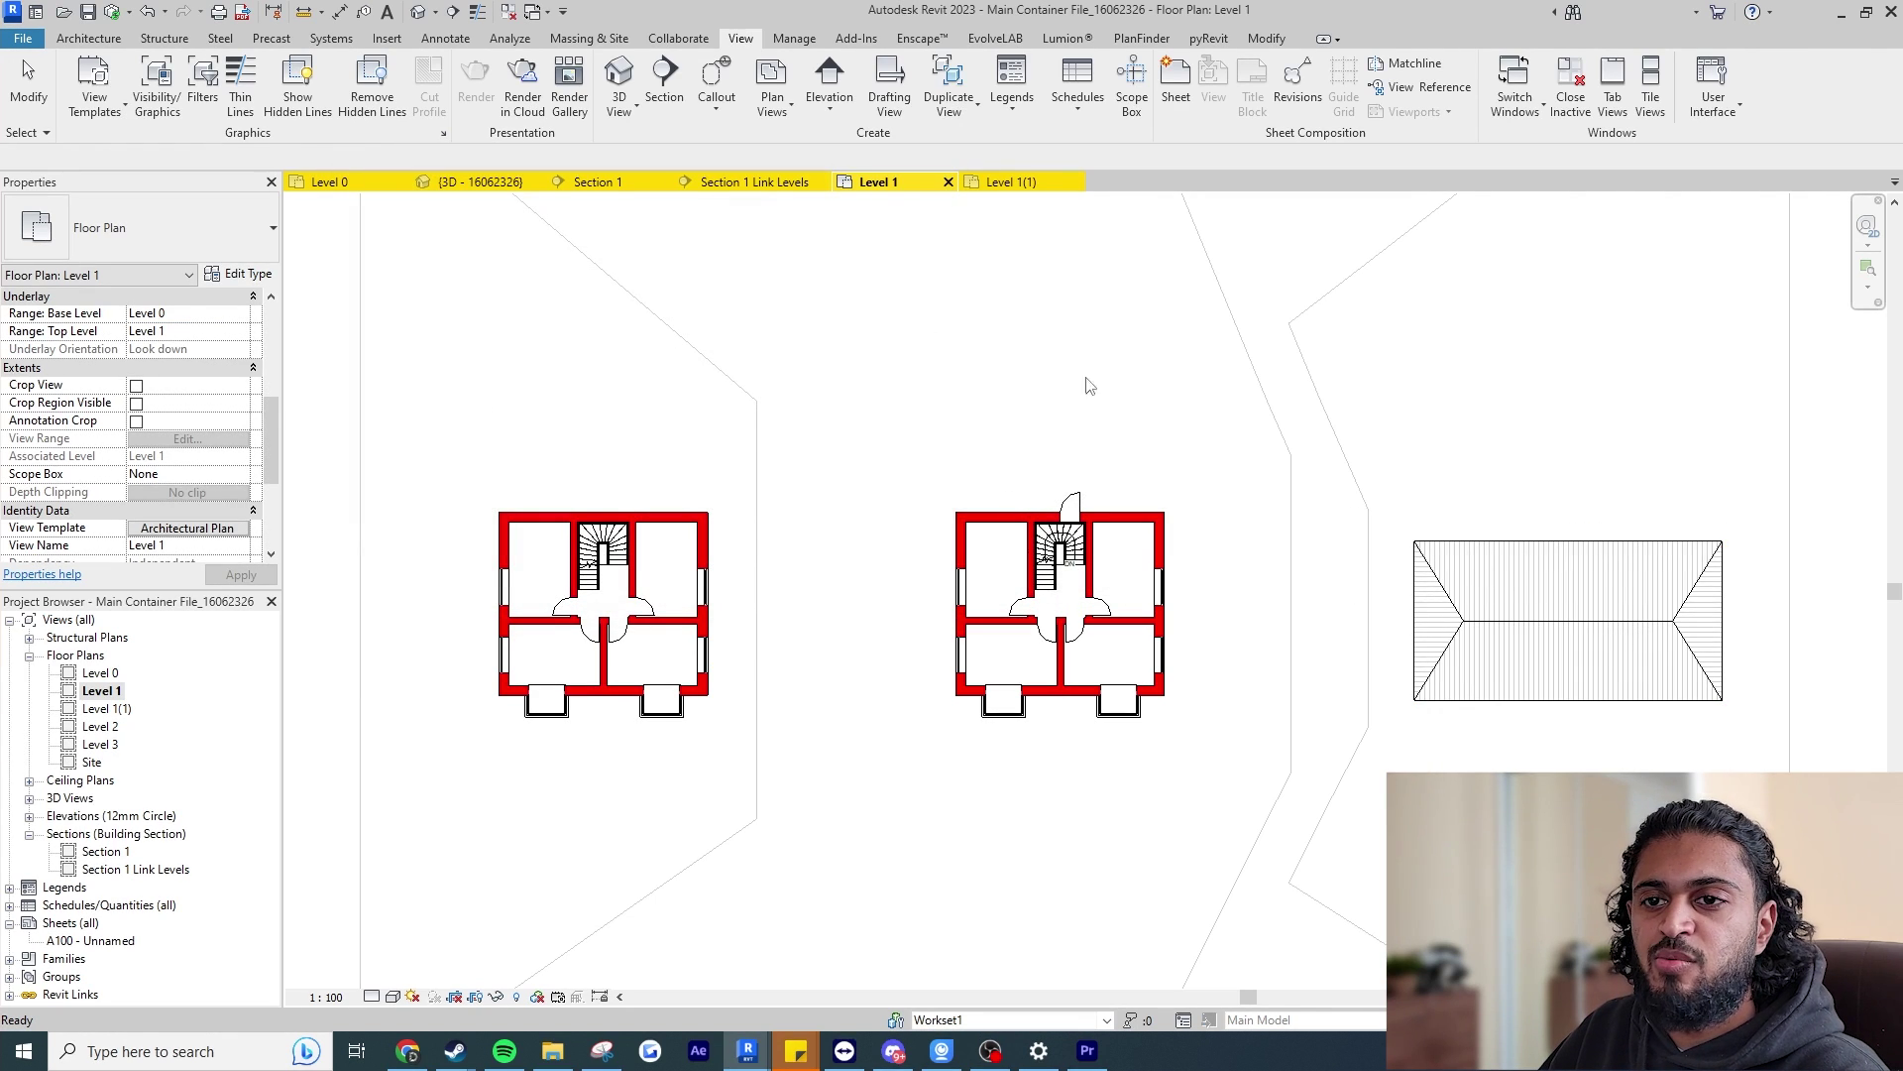
Undo the recent view template changes and check which properties the Architectural Plan template includes.
left_click(153, 14)
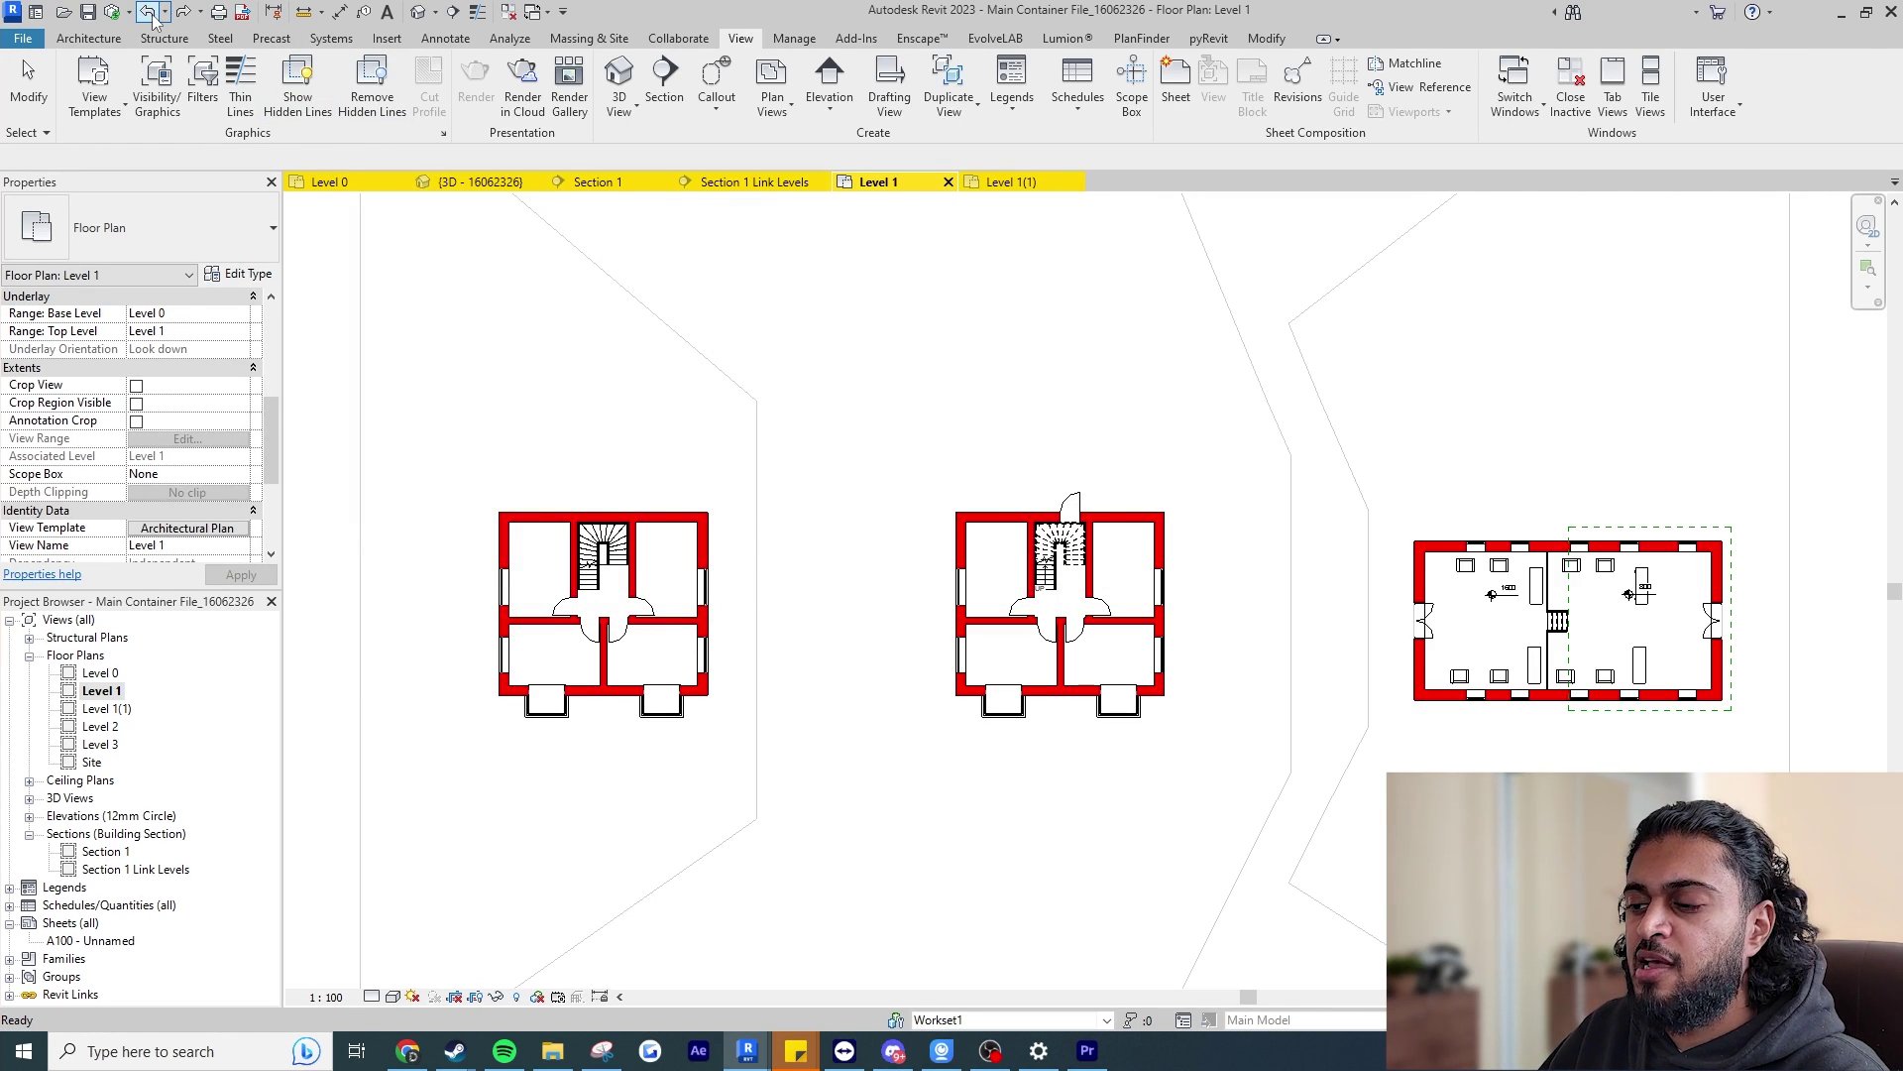
left_click(220, 531)
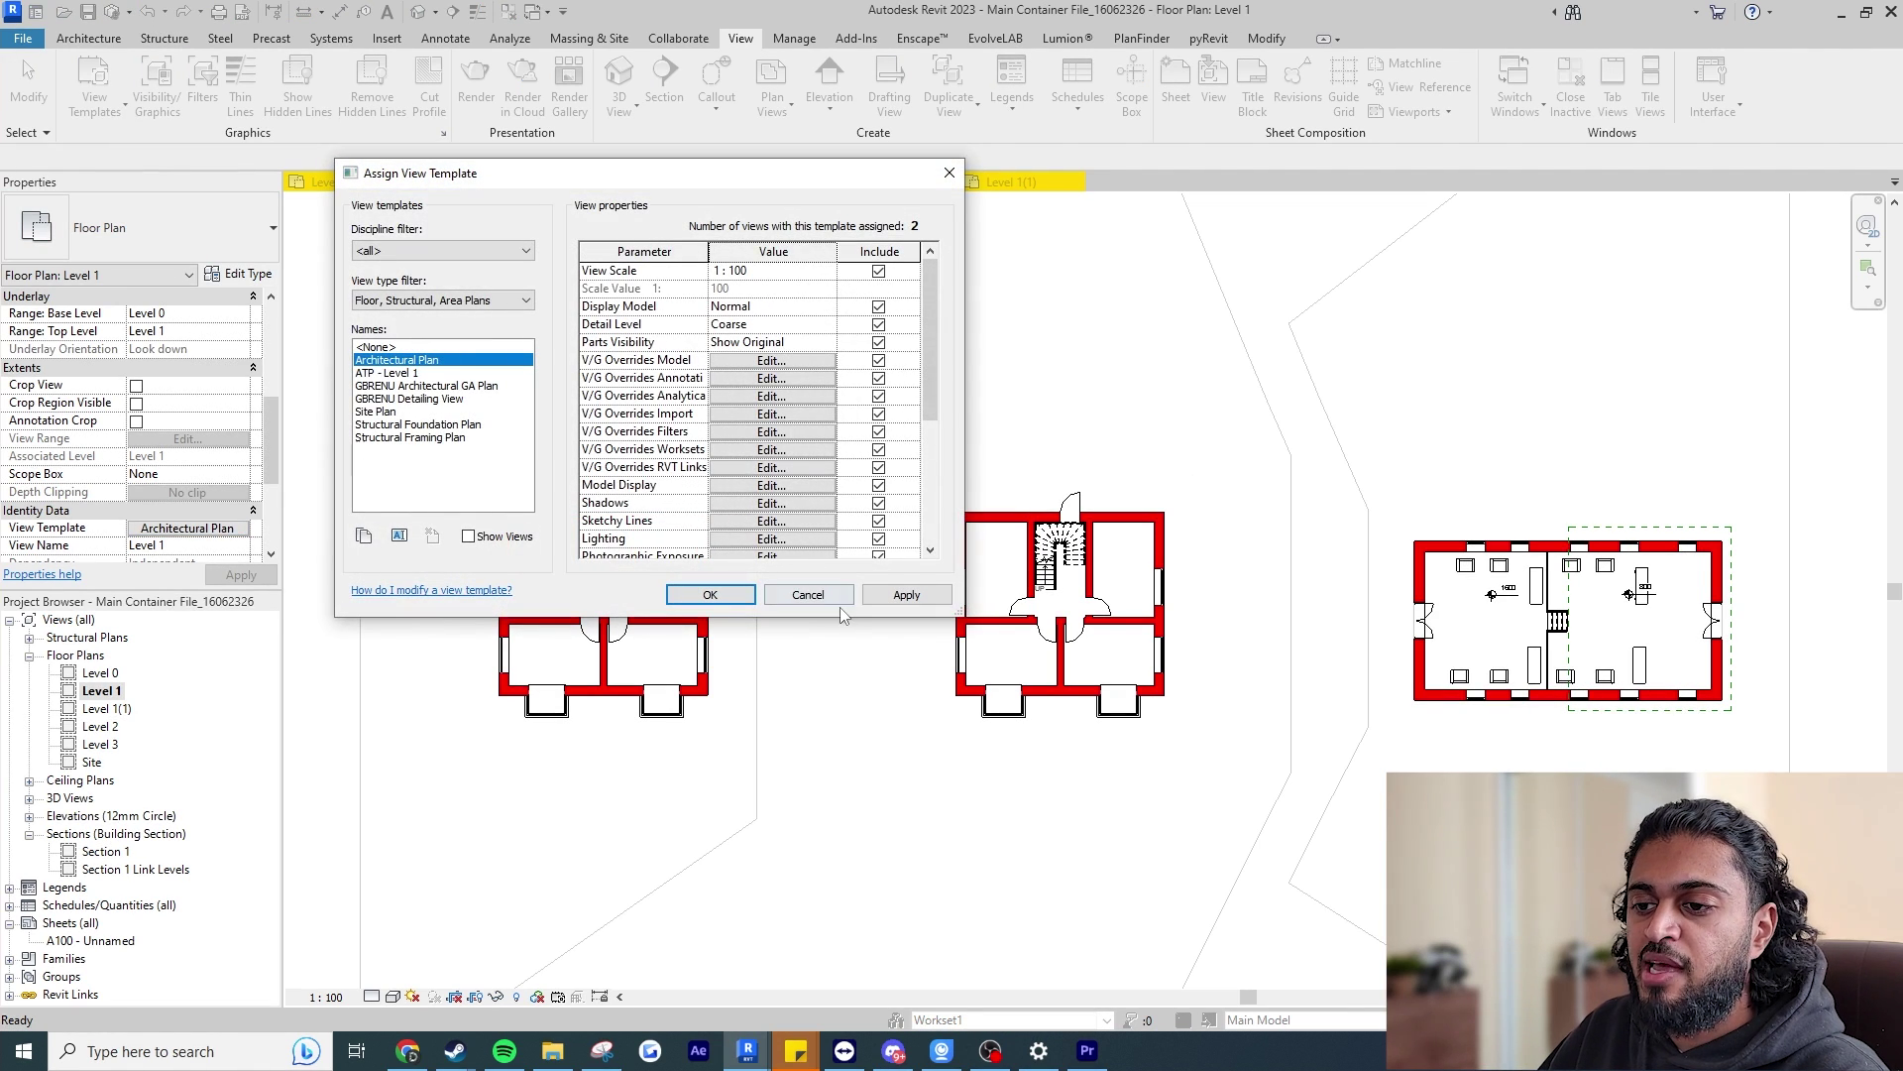
left_click(810, 595)
Try to partially apply the ATP - Level 1 template to Level 1 while the Architectural Plan template still controls the RVT link overrides.
right_click(115, 691)
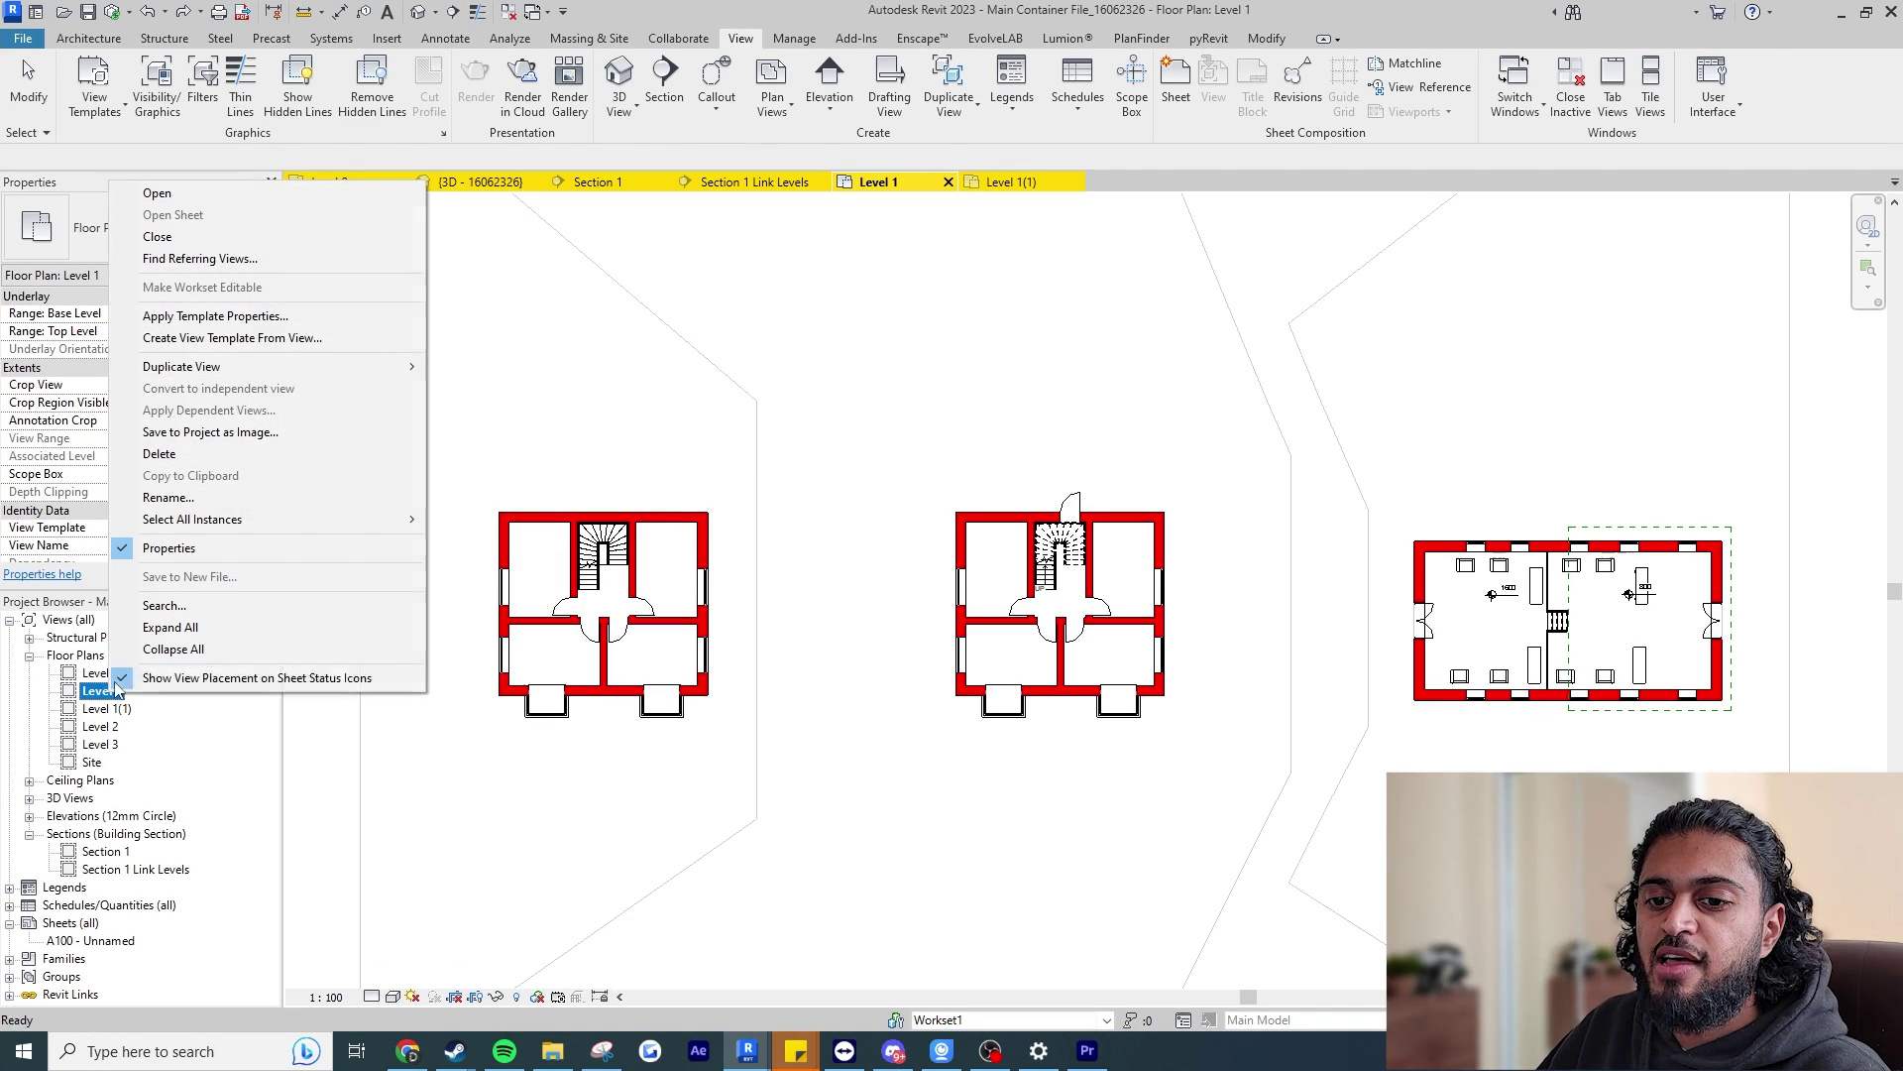
left_click(215, 315)
left_click(470, 361)
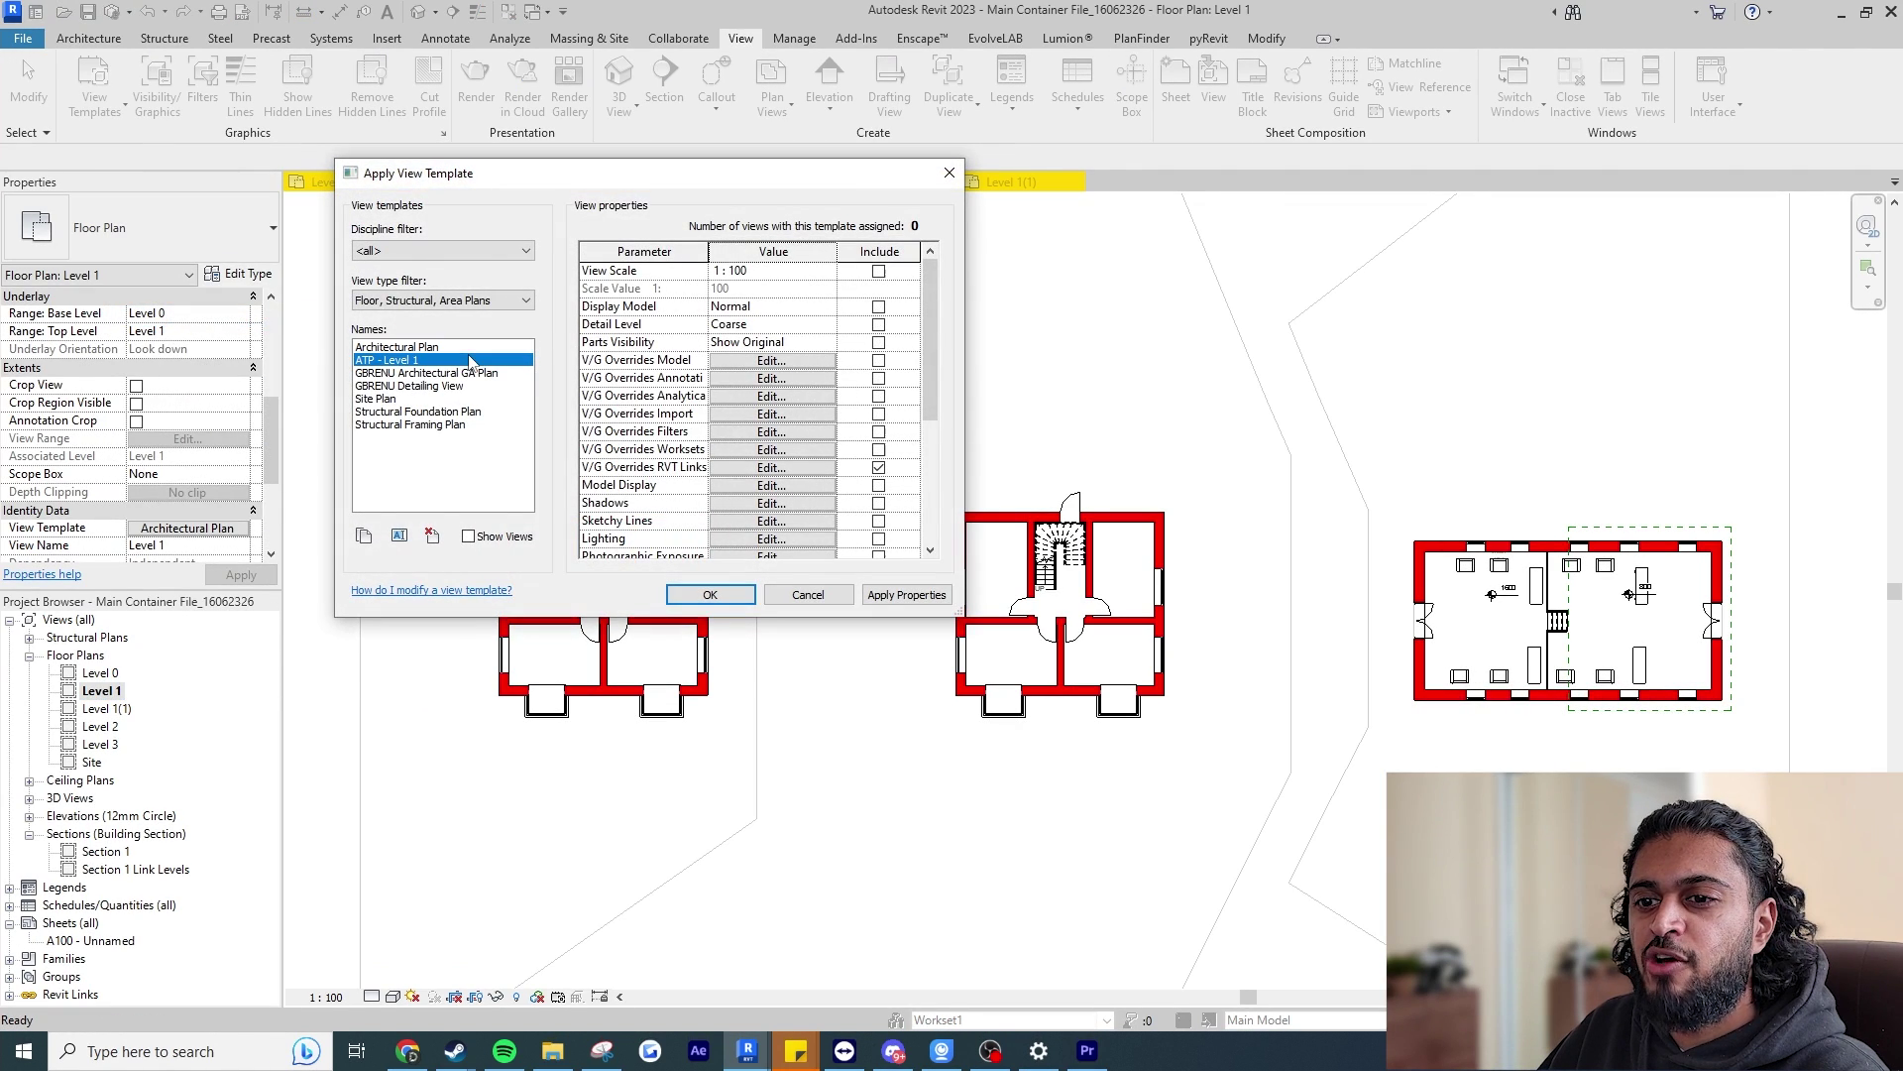
left_click(904, 595)
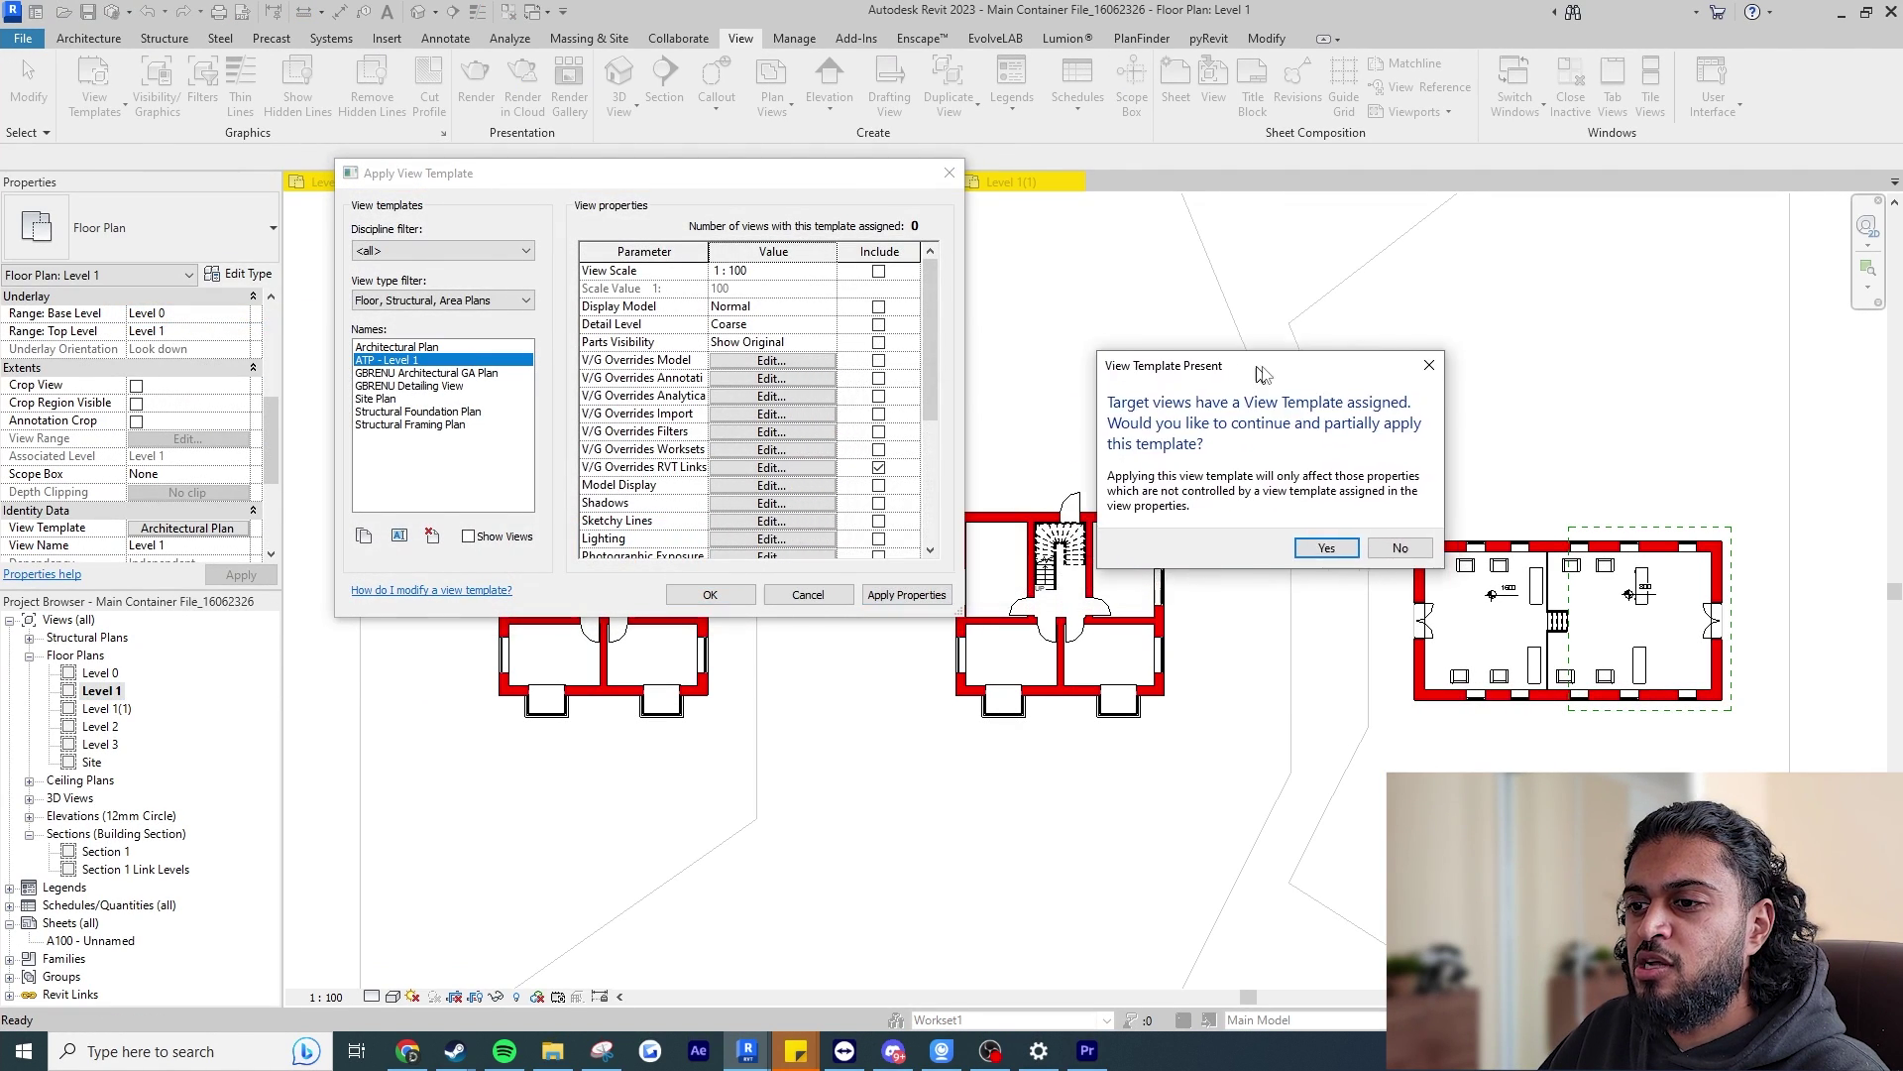
left_click_drag(1300, 365, 1388, 344)
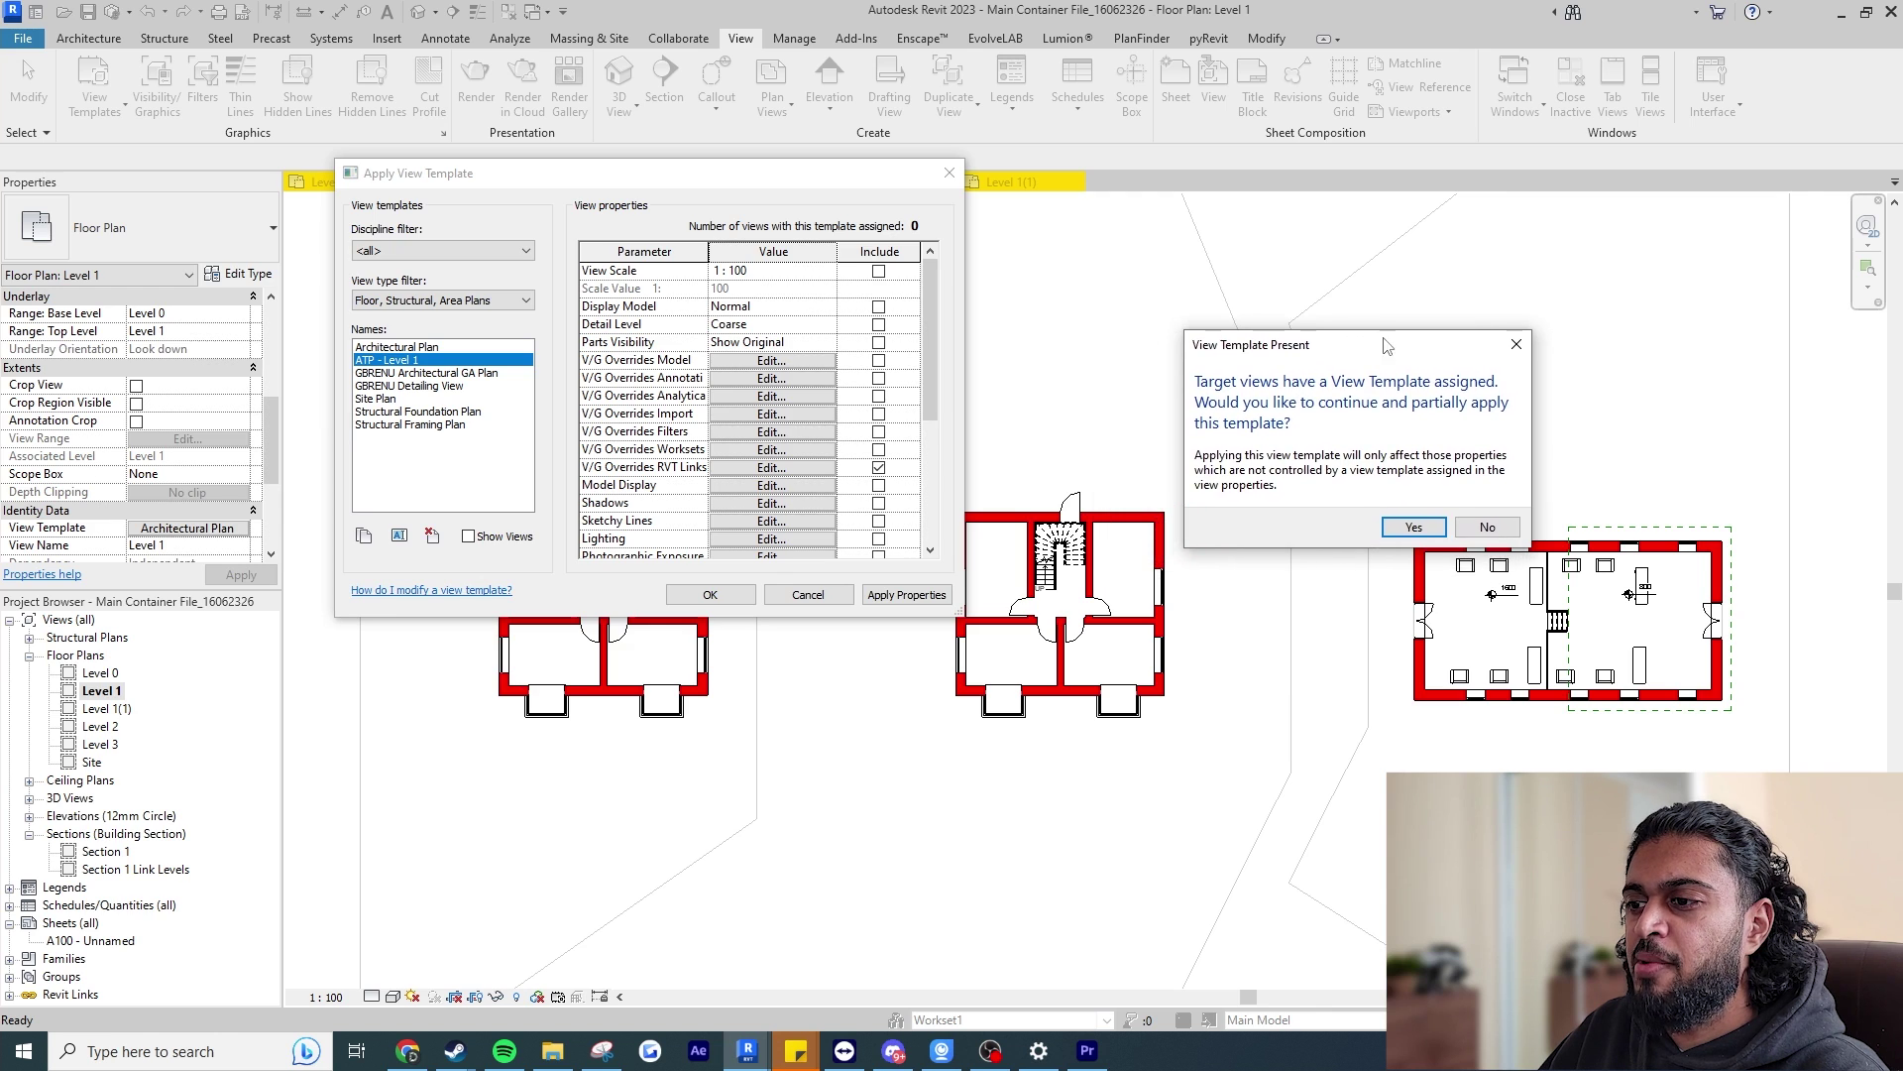
left_click(1415, 528)
left_click(710, 595)
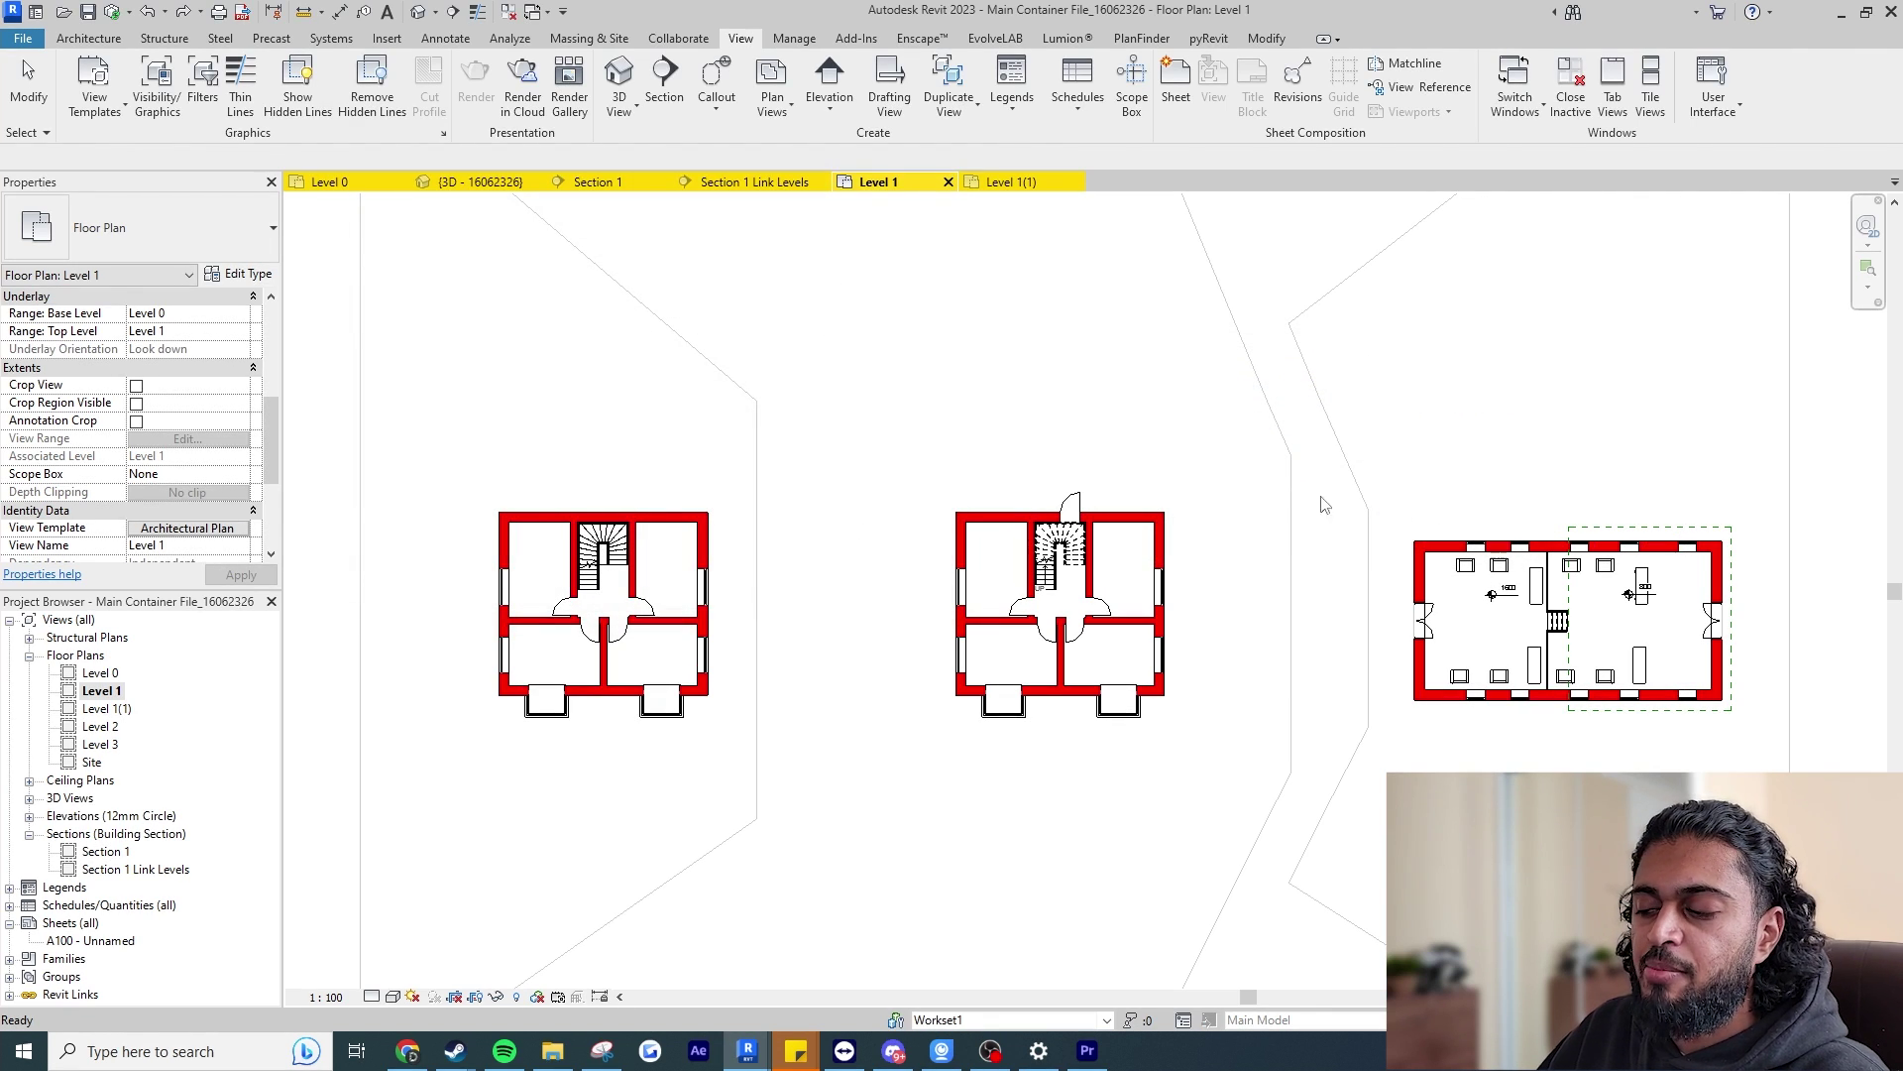
Remove V/G Overrides RVT Links from the properties controlled by the Architectural Plan template assigned to Level 1.
left_click(227, 530)
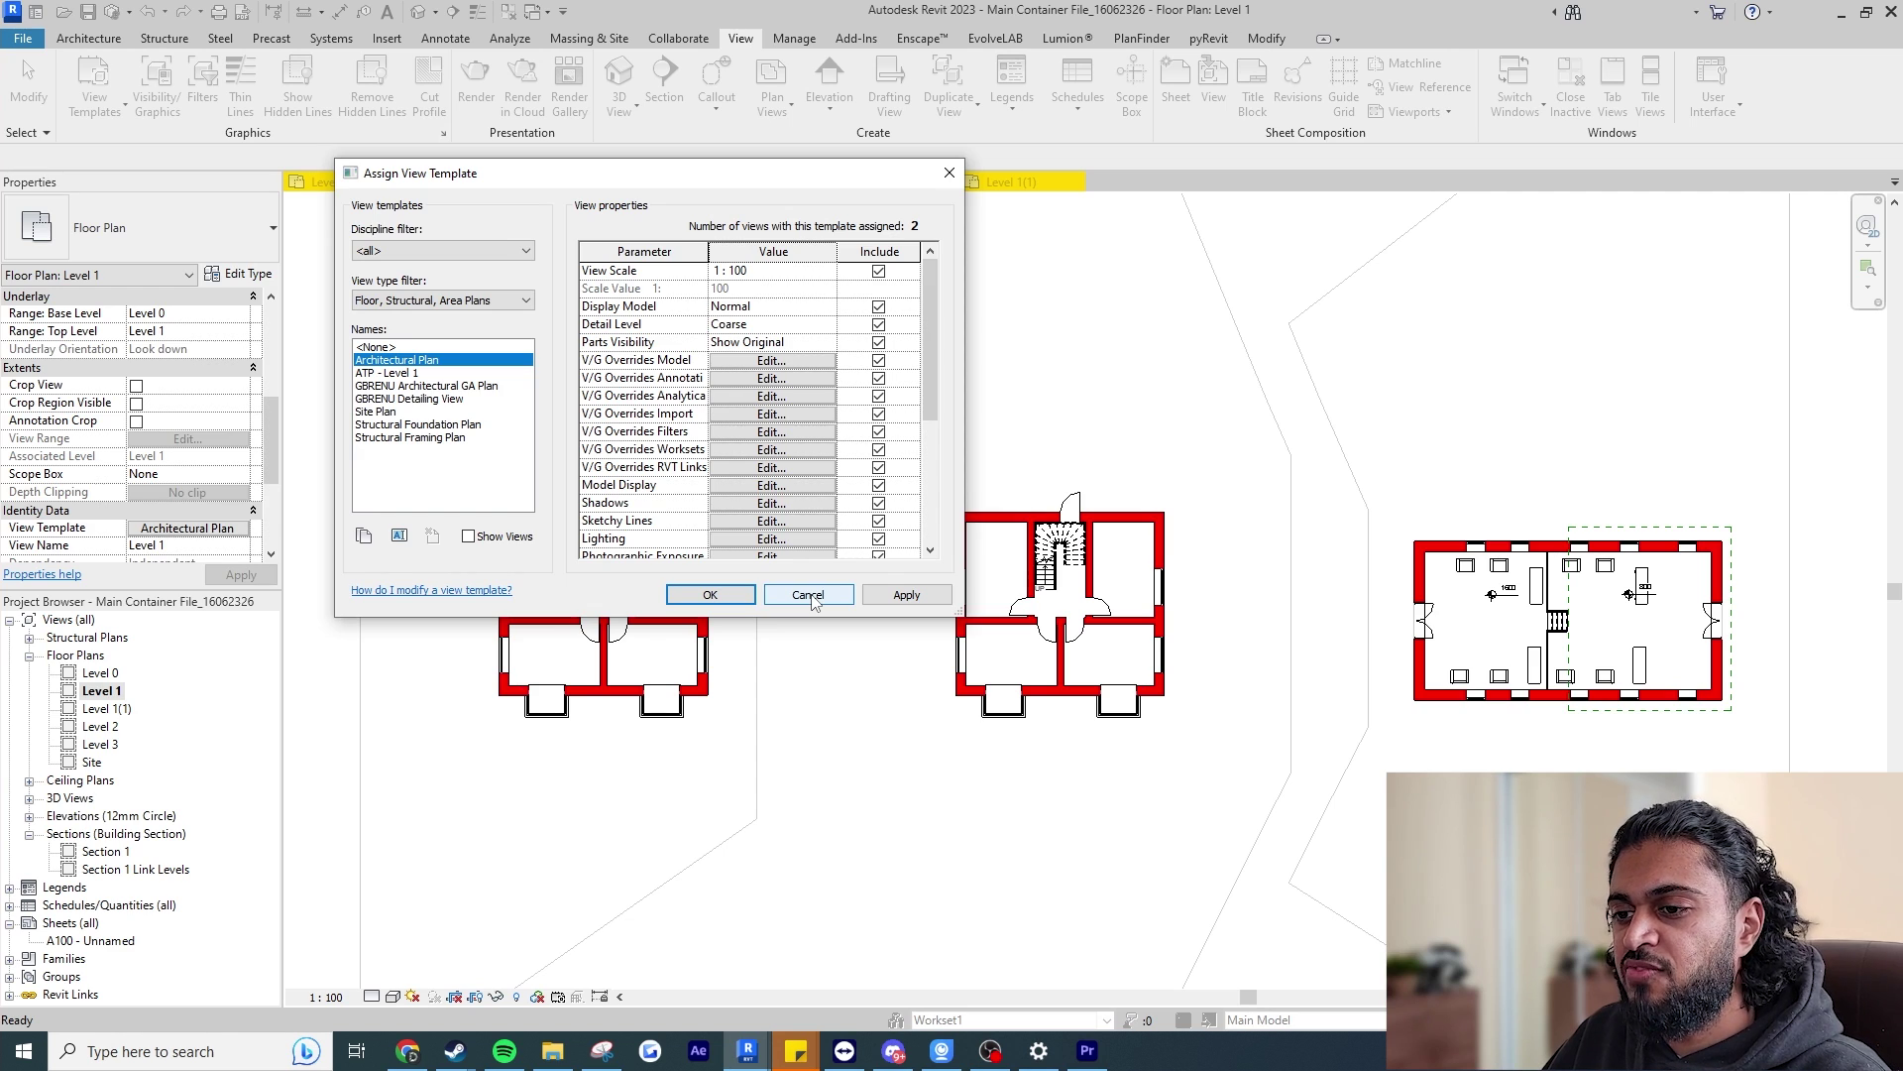
left_click(878, 468)
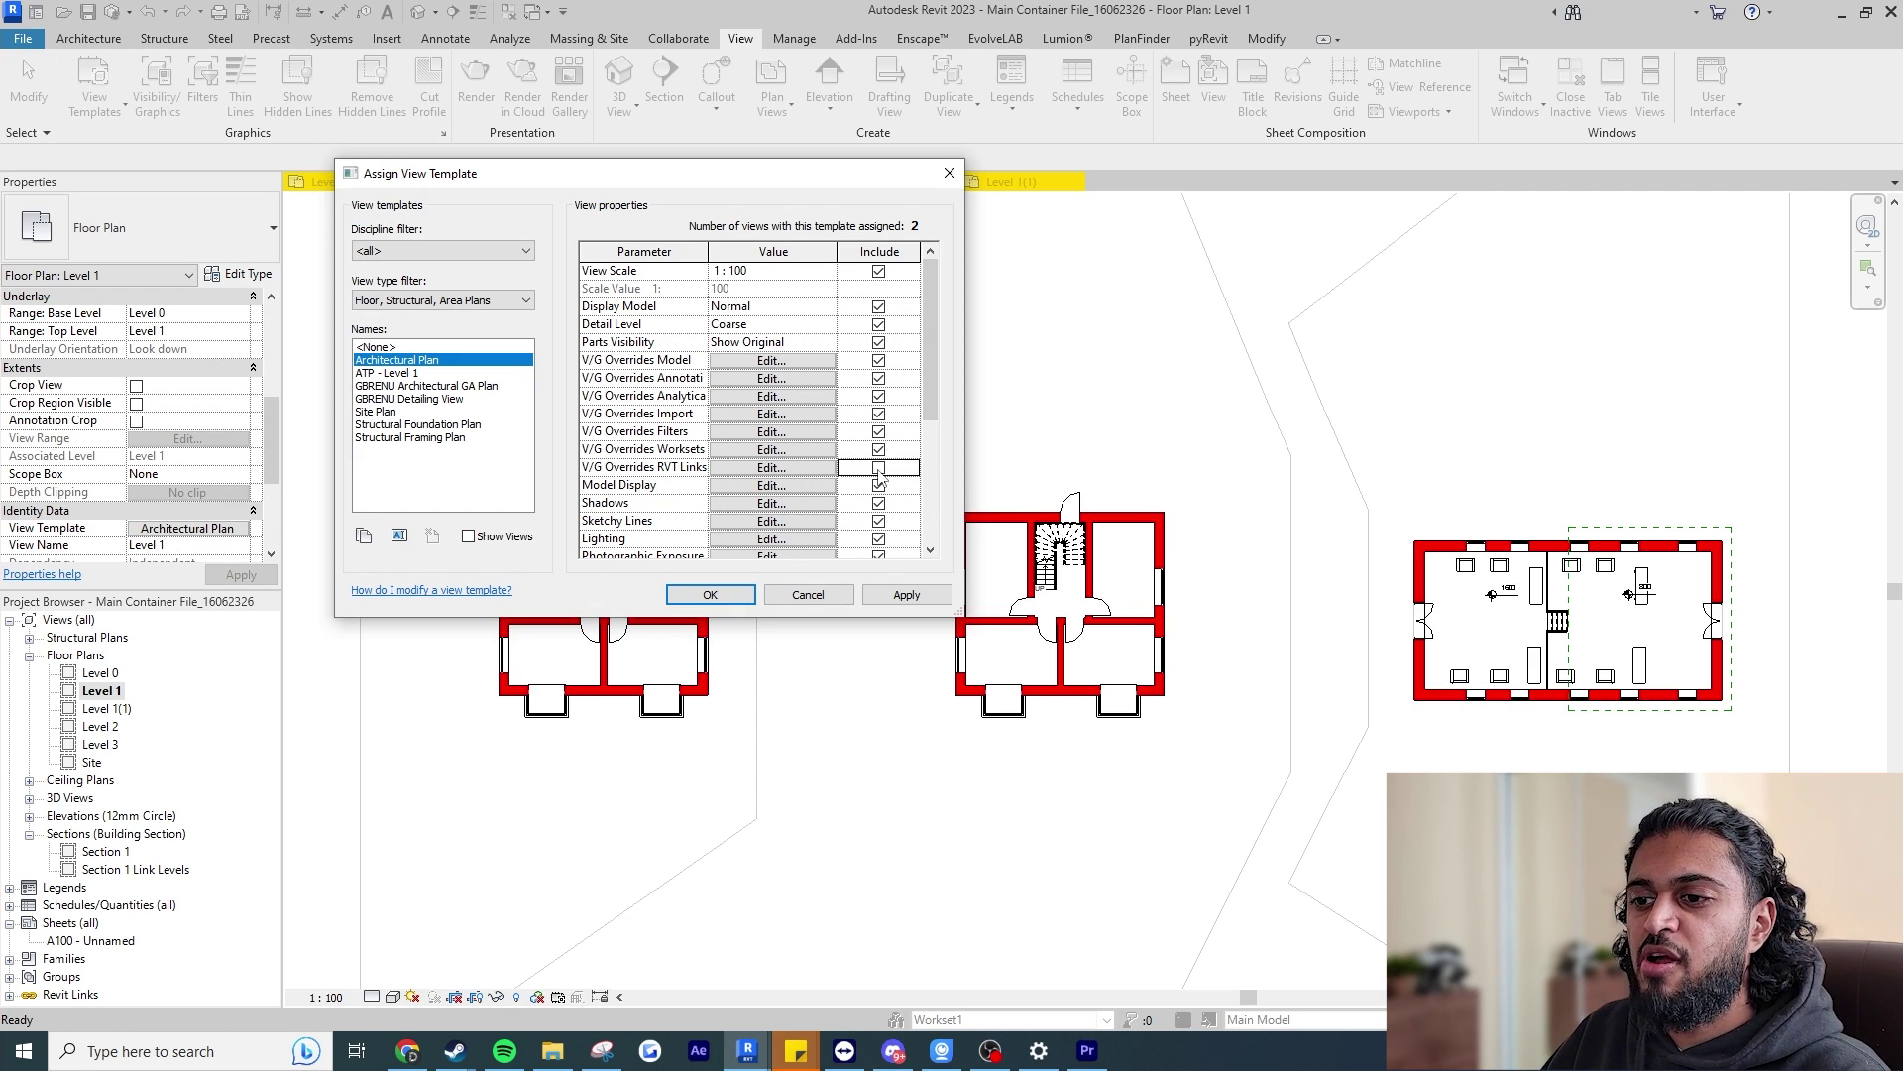
left_click(734, 594)
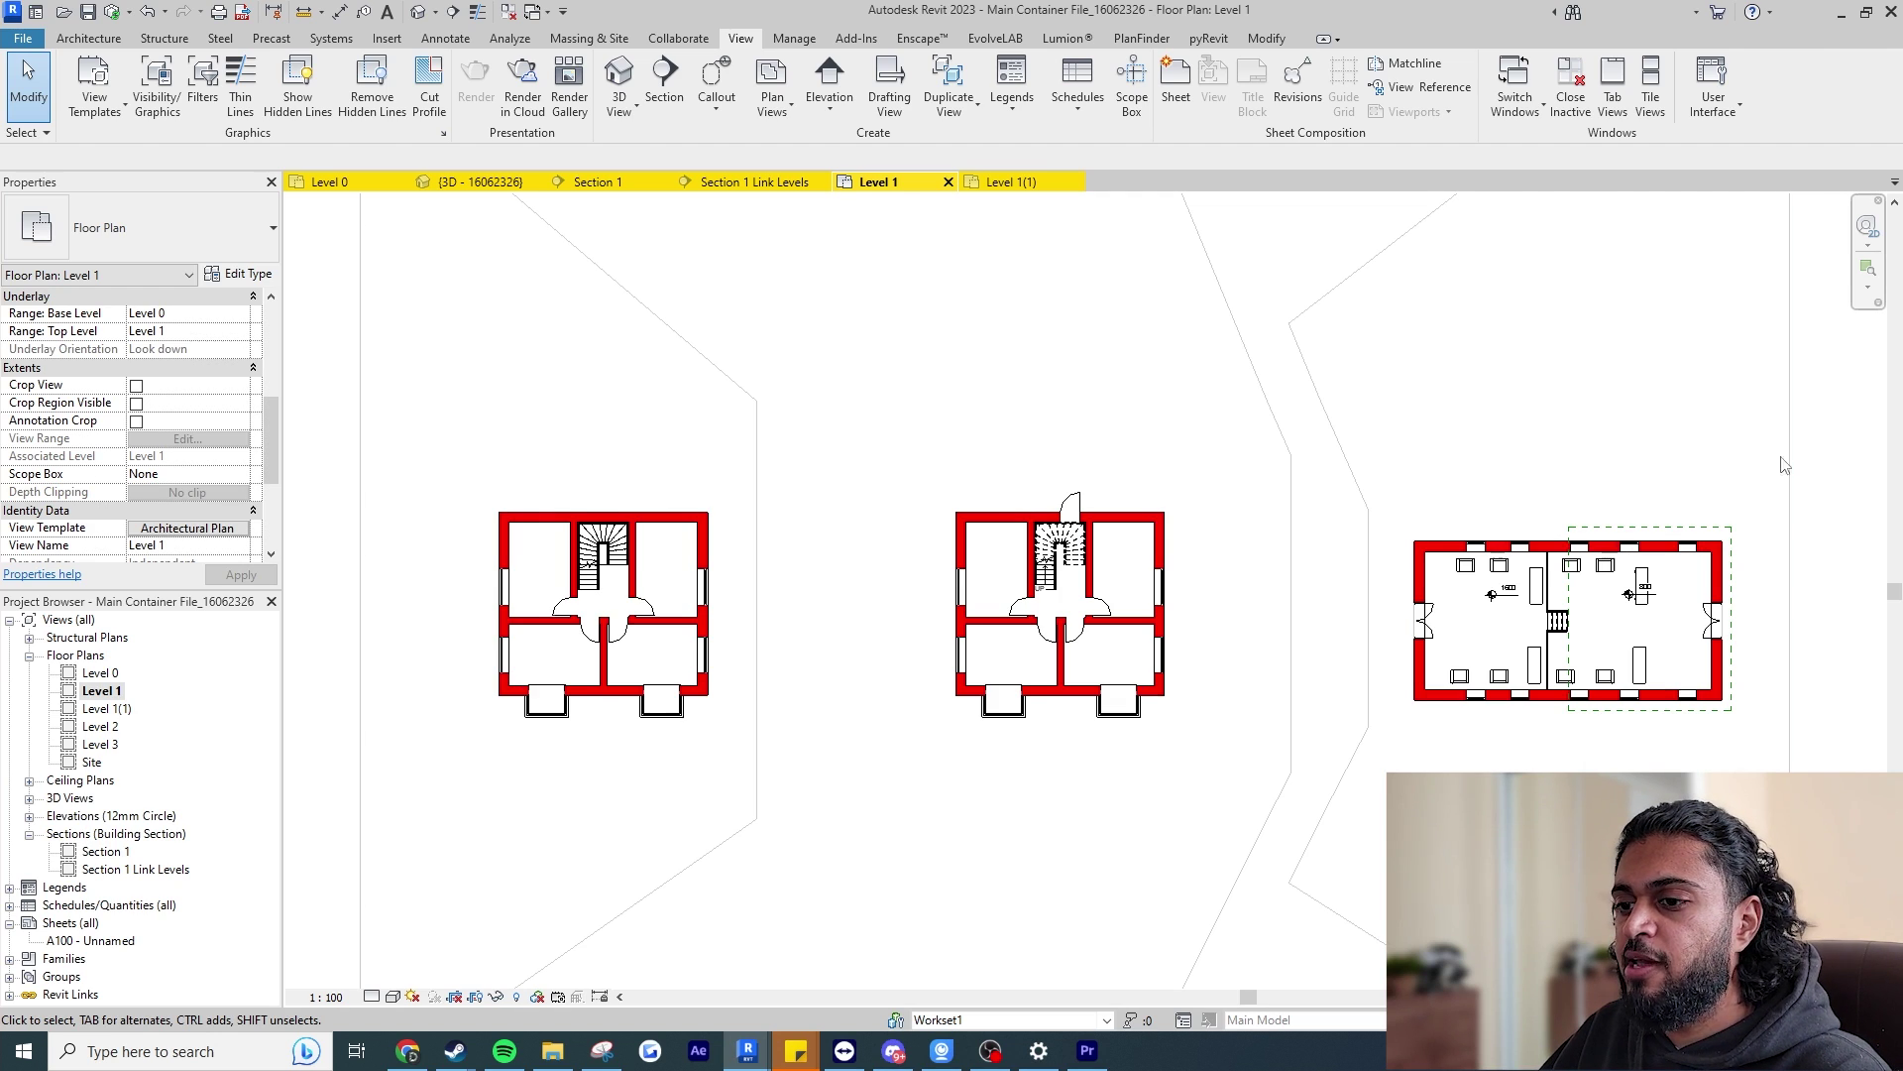
Open the RVT link overrides of the ATP - Level 1 view template for review.
left_click(777, 40)
left_click(741, 38)
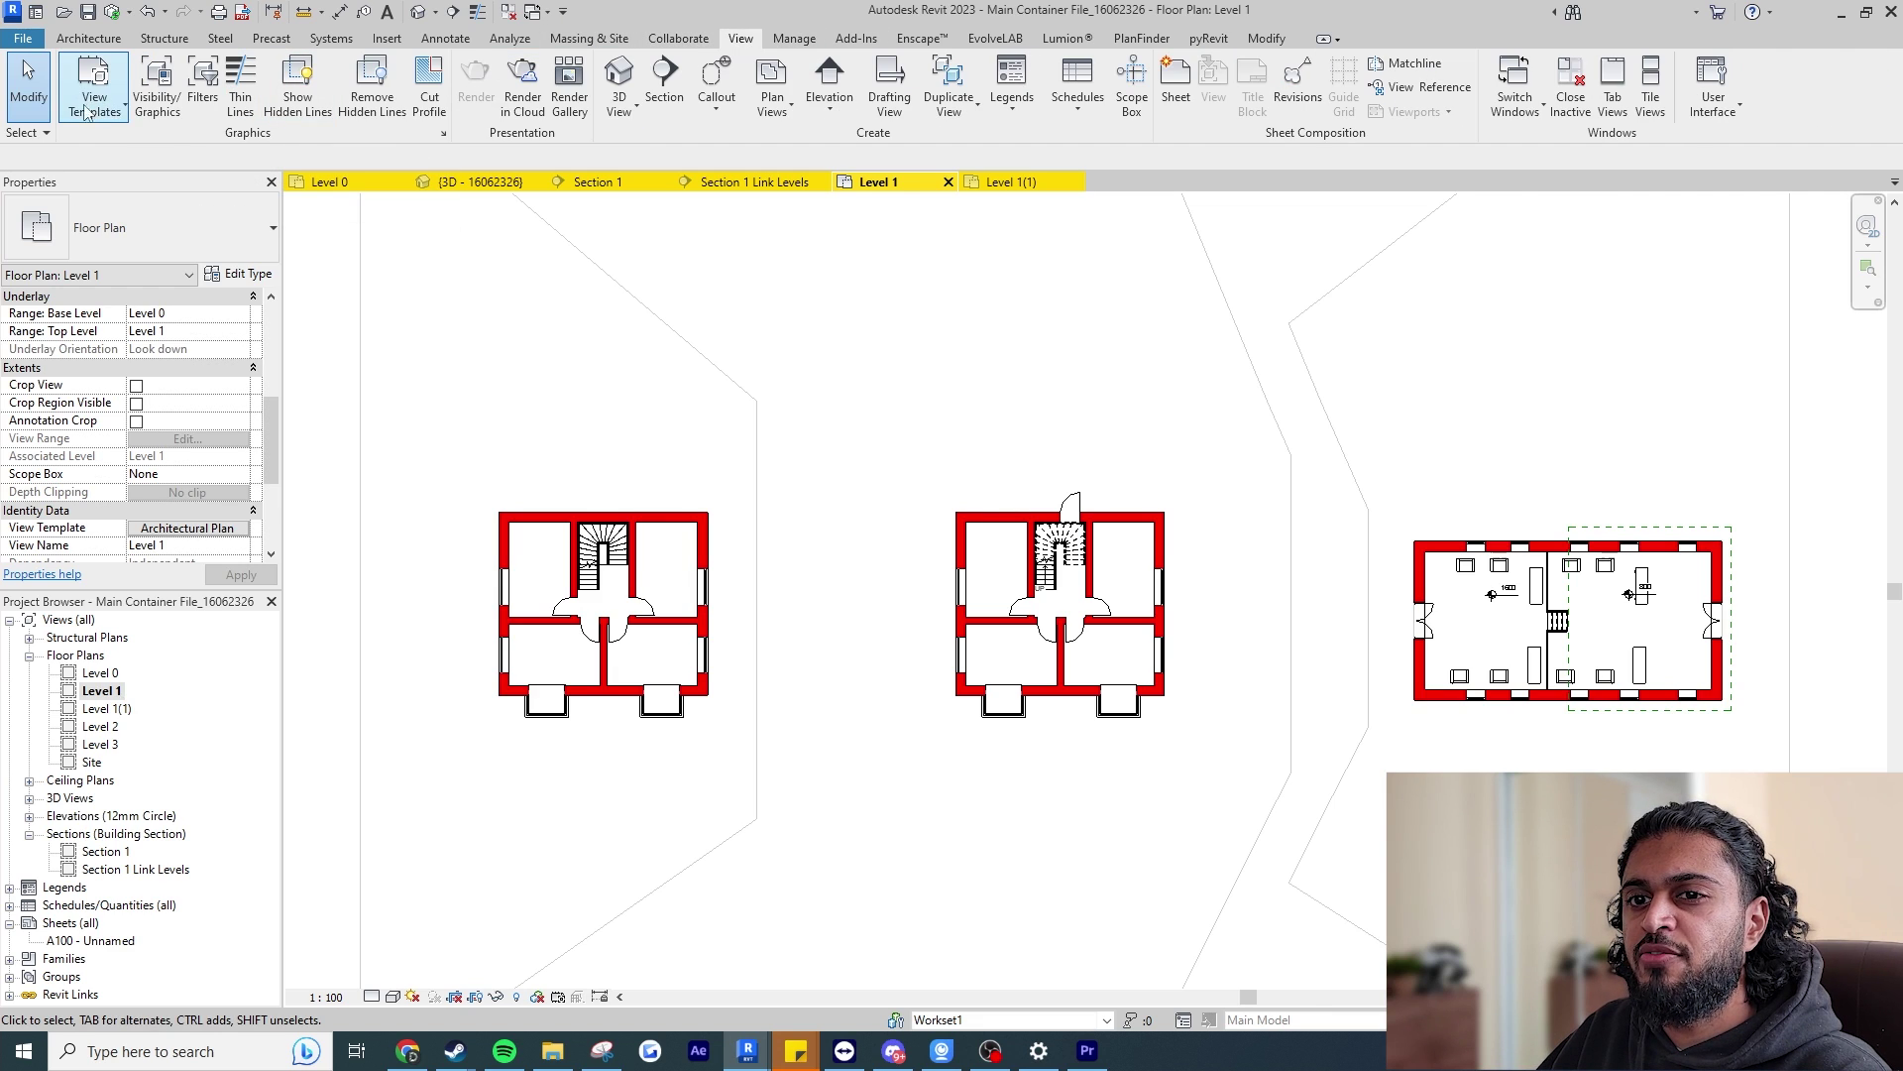
left_click(88, 112)
left_click(109, 220)
left_click(411, 399)
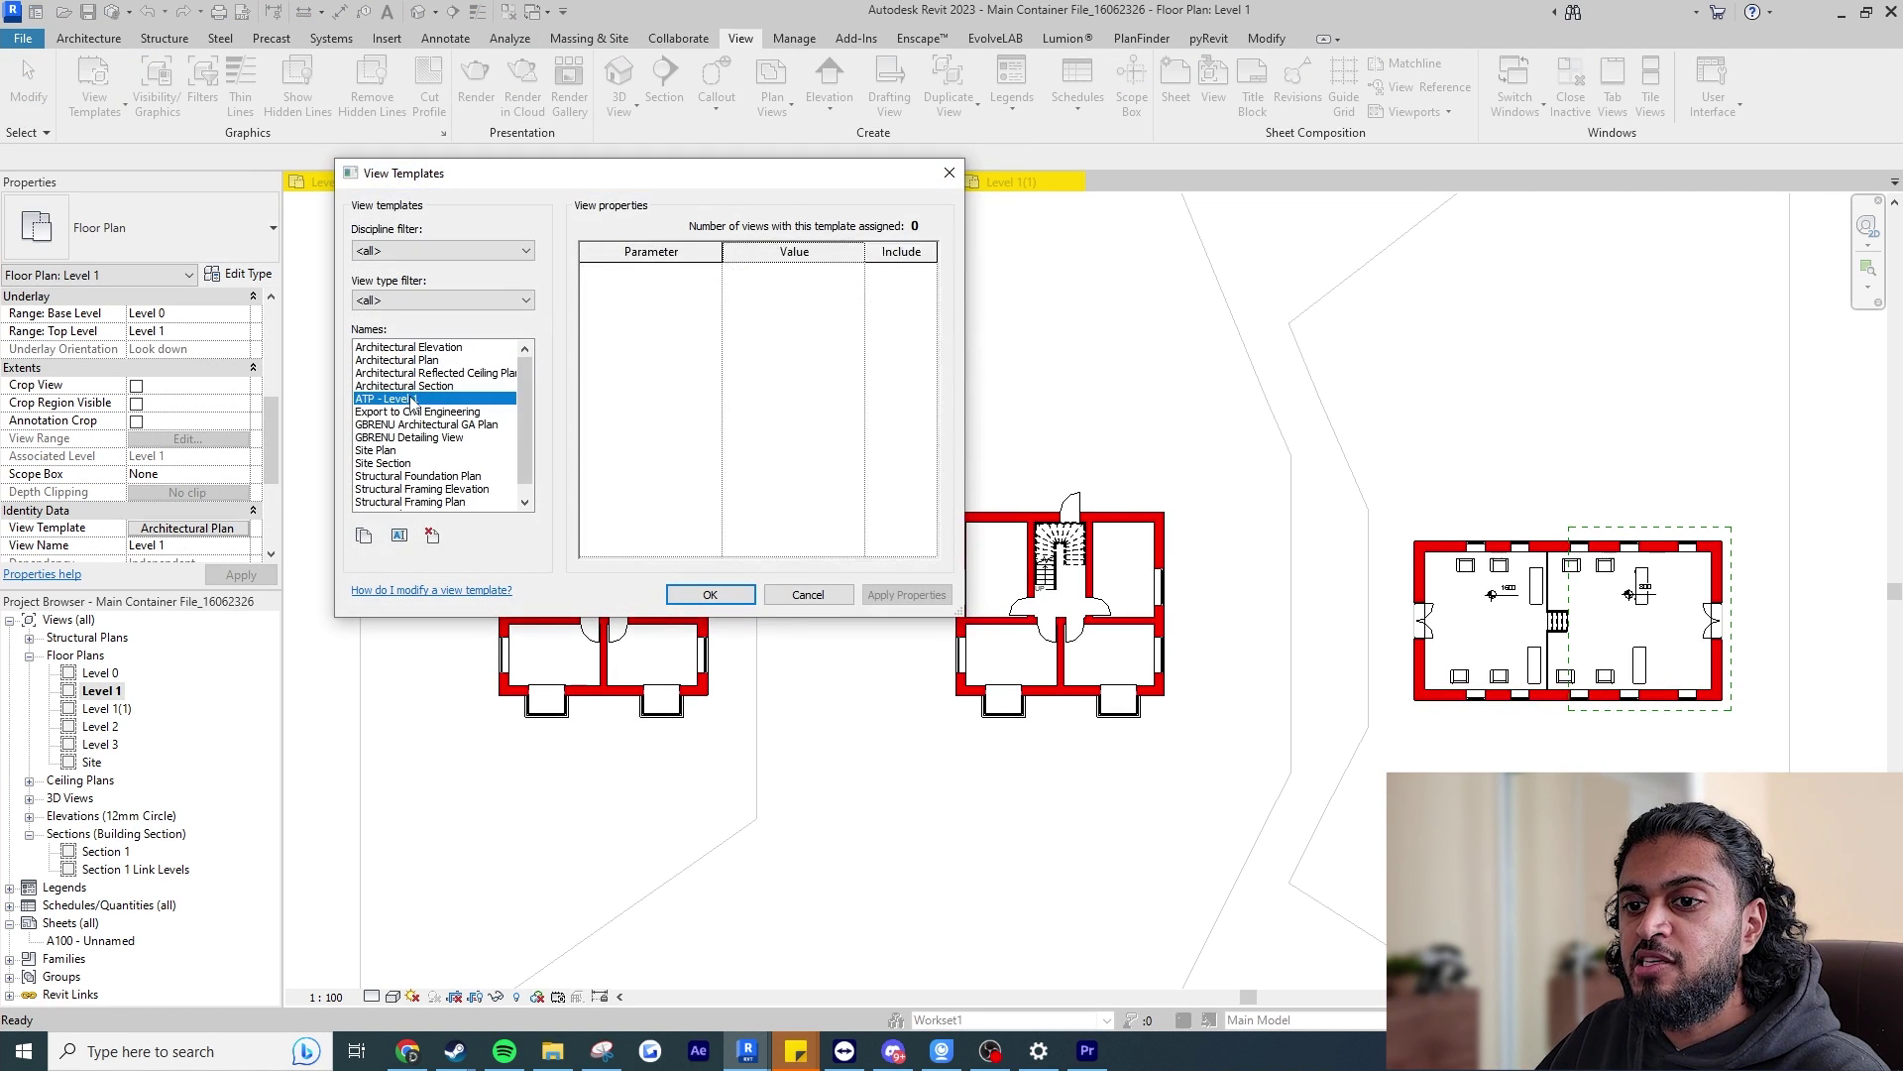
left_click(776, 472)
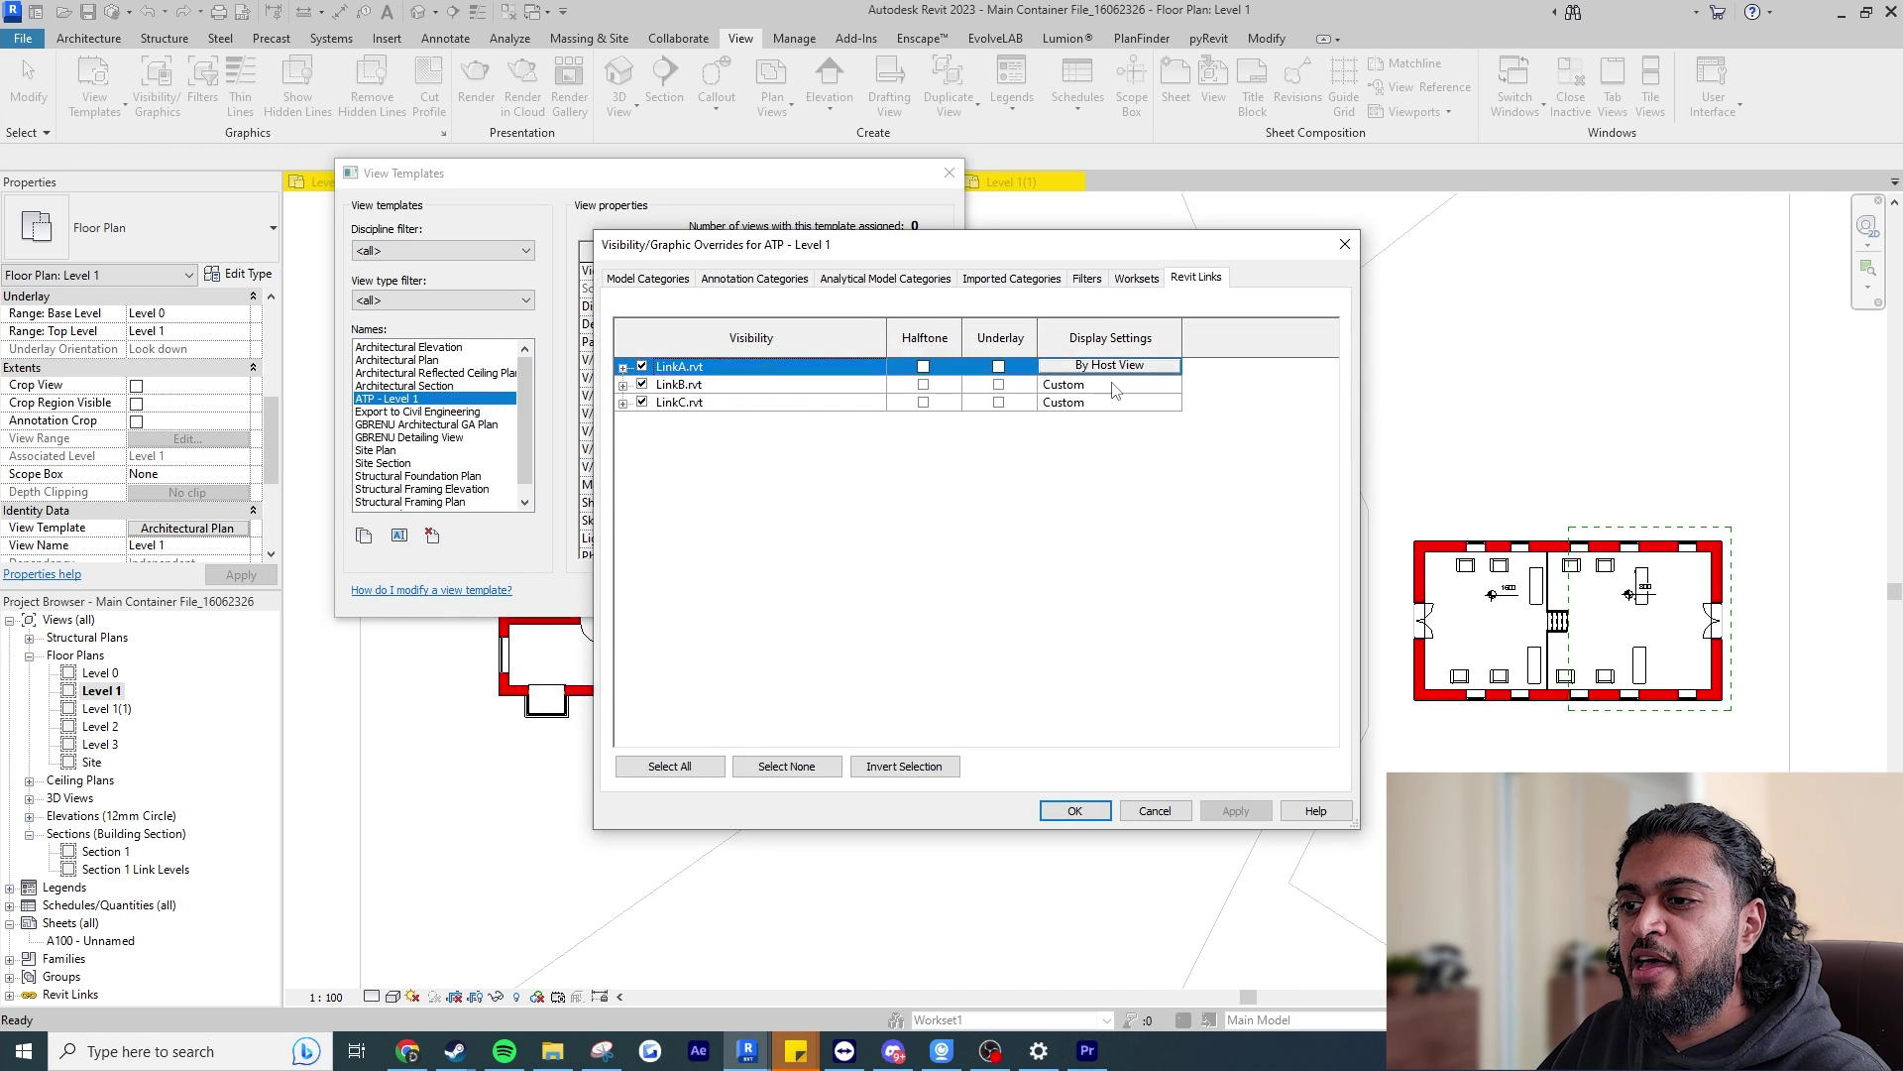
Review LinkB's display settings in the ATP - Level 1 template, from basics to import categories, without changing anything.
left_click(1113, 386)
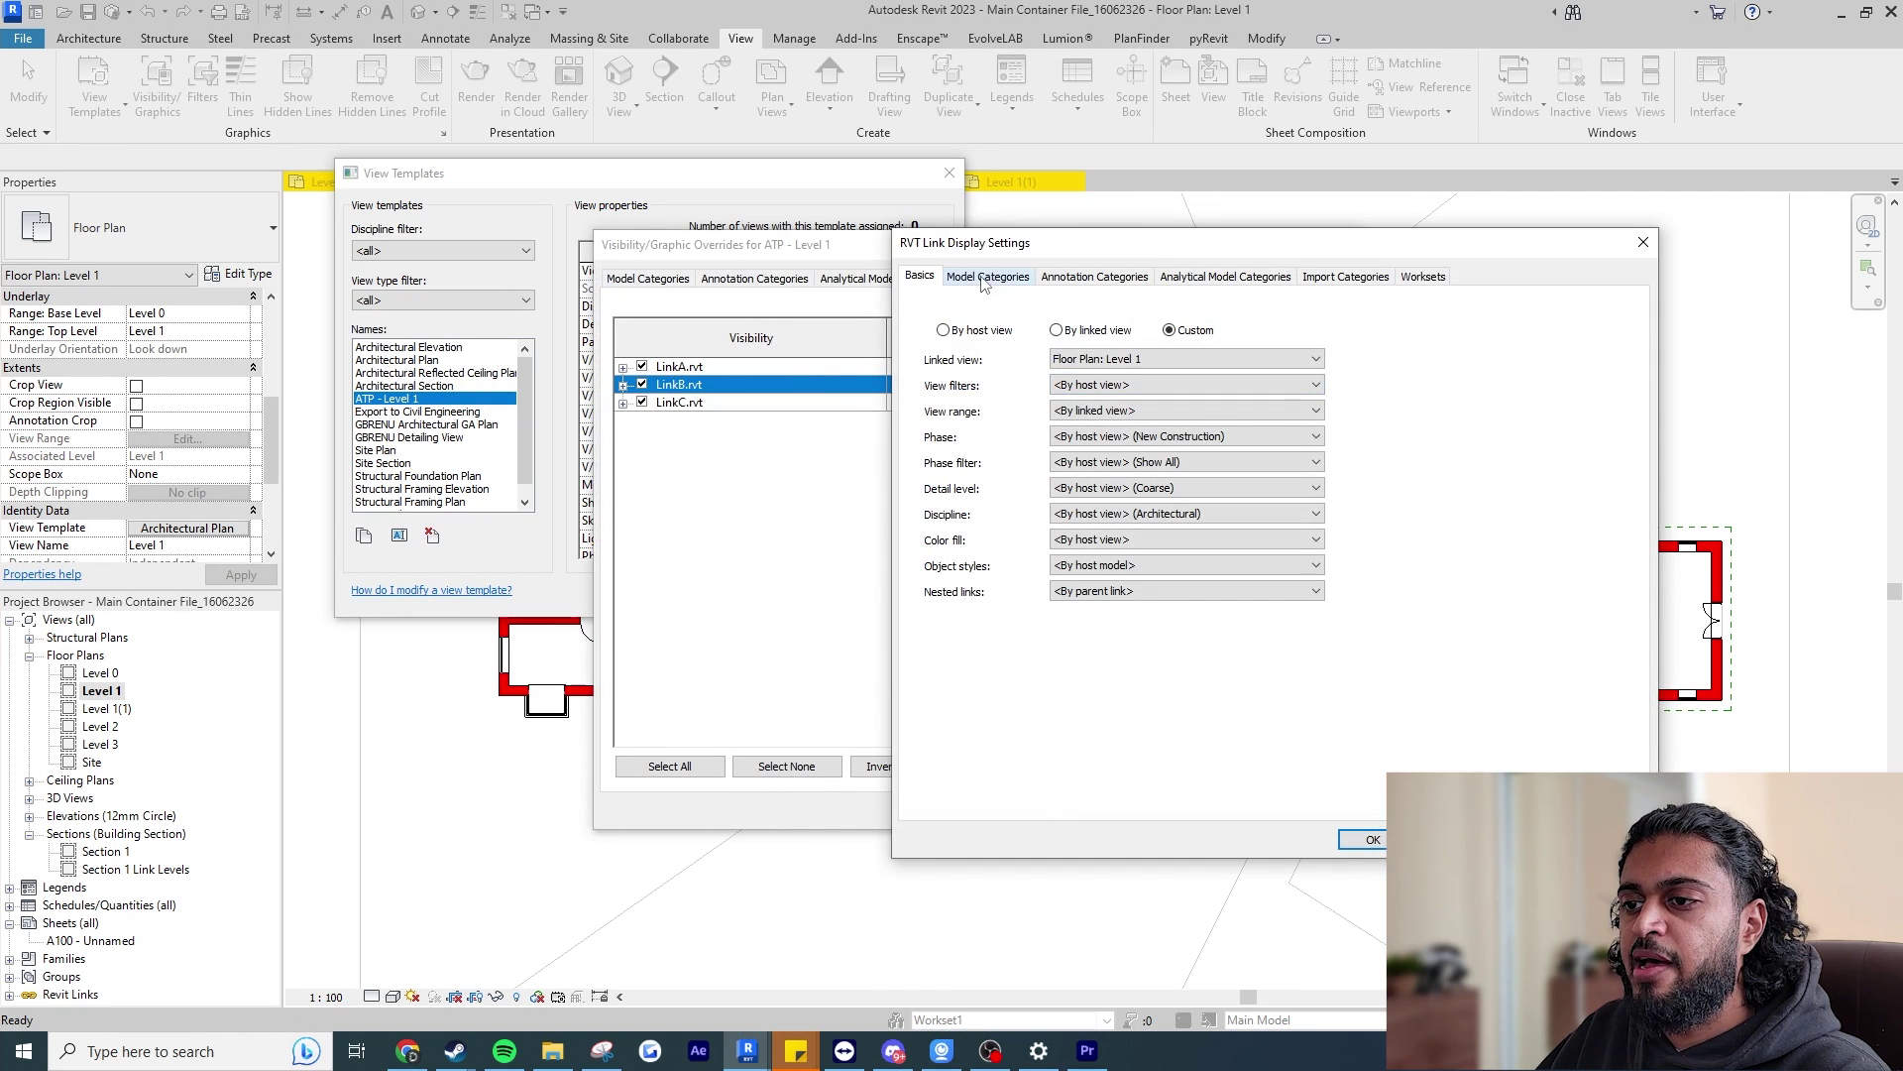
left_click_drag(1010, 248, 1162, 260)
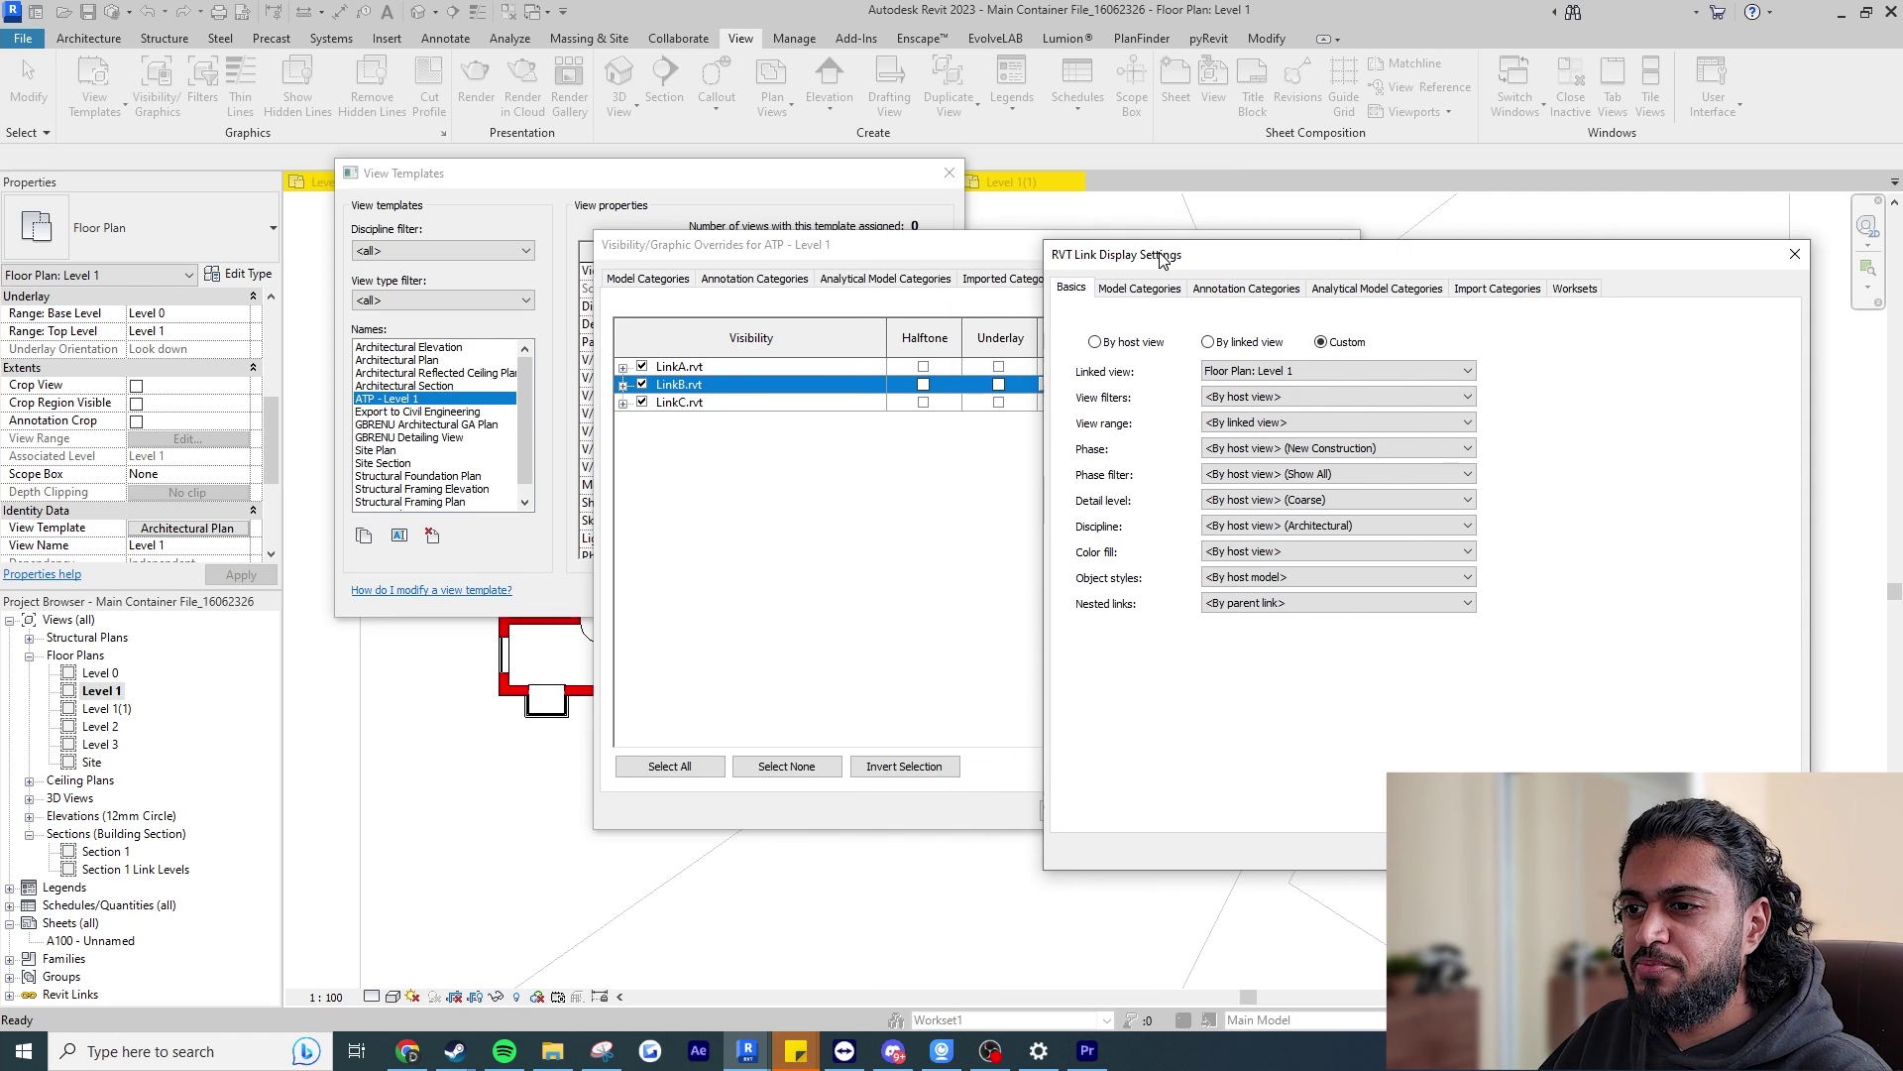
left_click(1140, 288)
left_click(1246, 288)
left_click(1377, 289)
left_click(1497, 288)
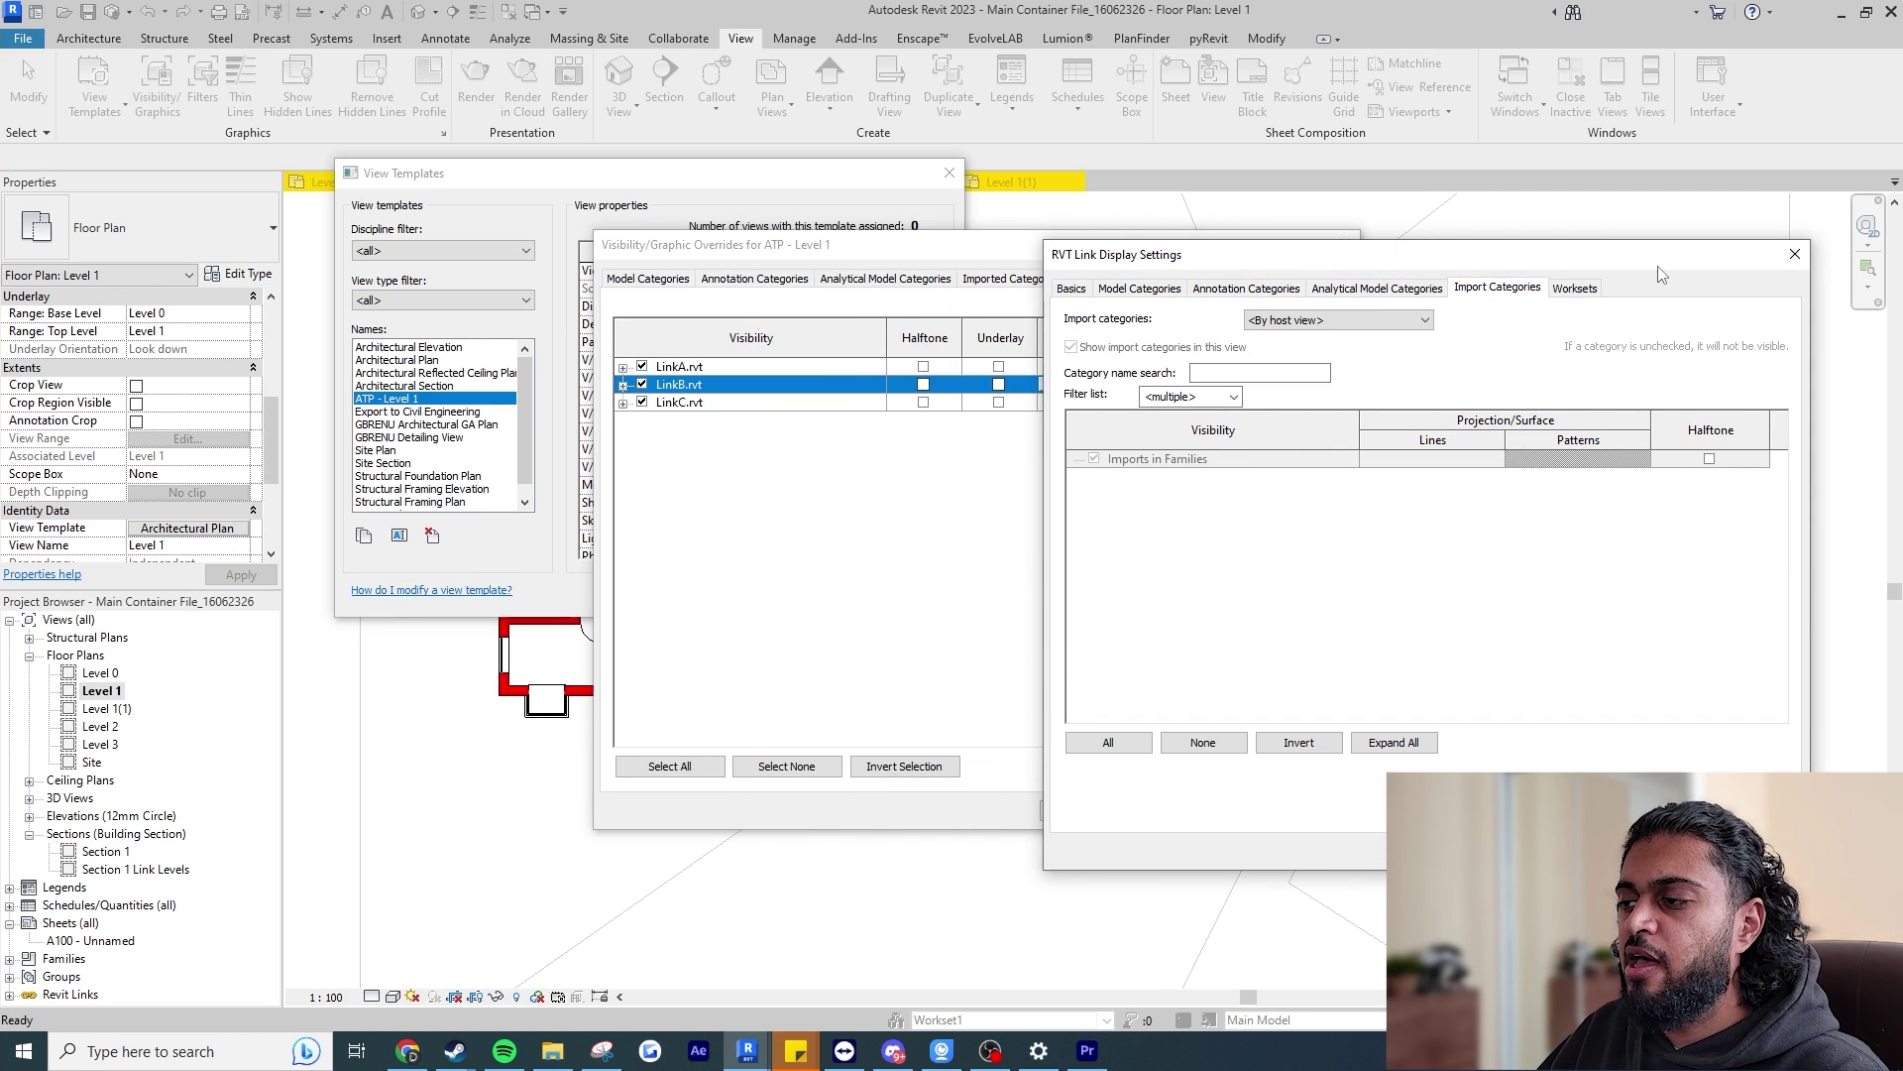
left_click(1795, 254)
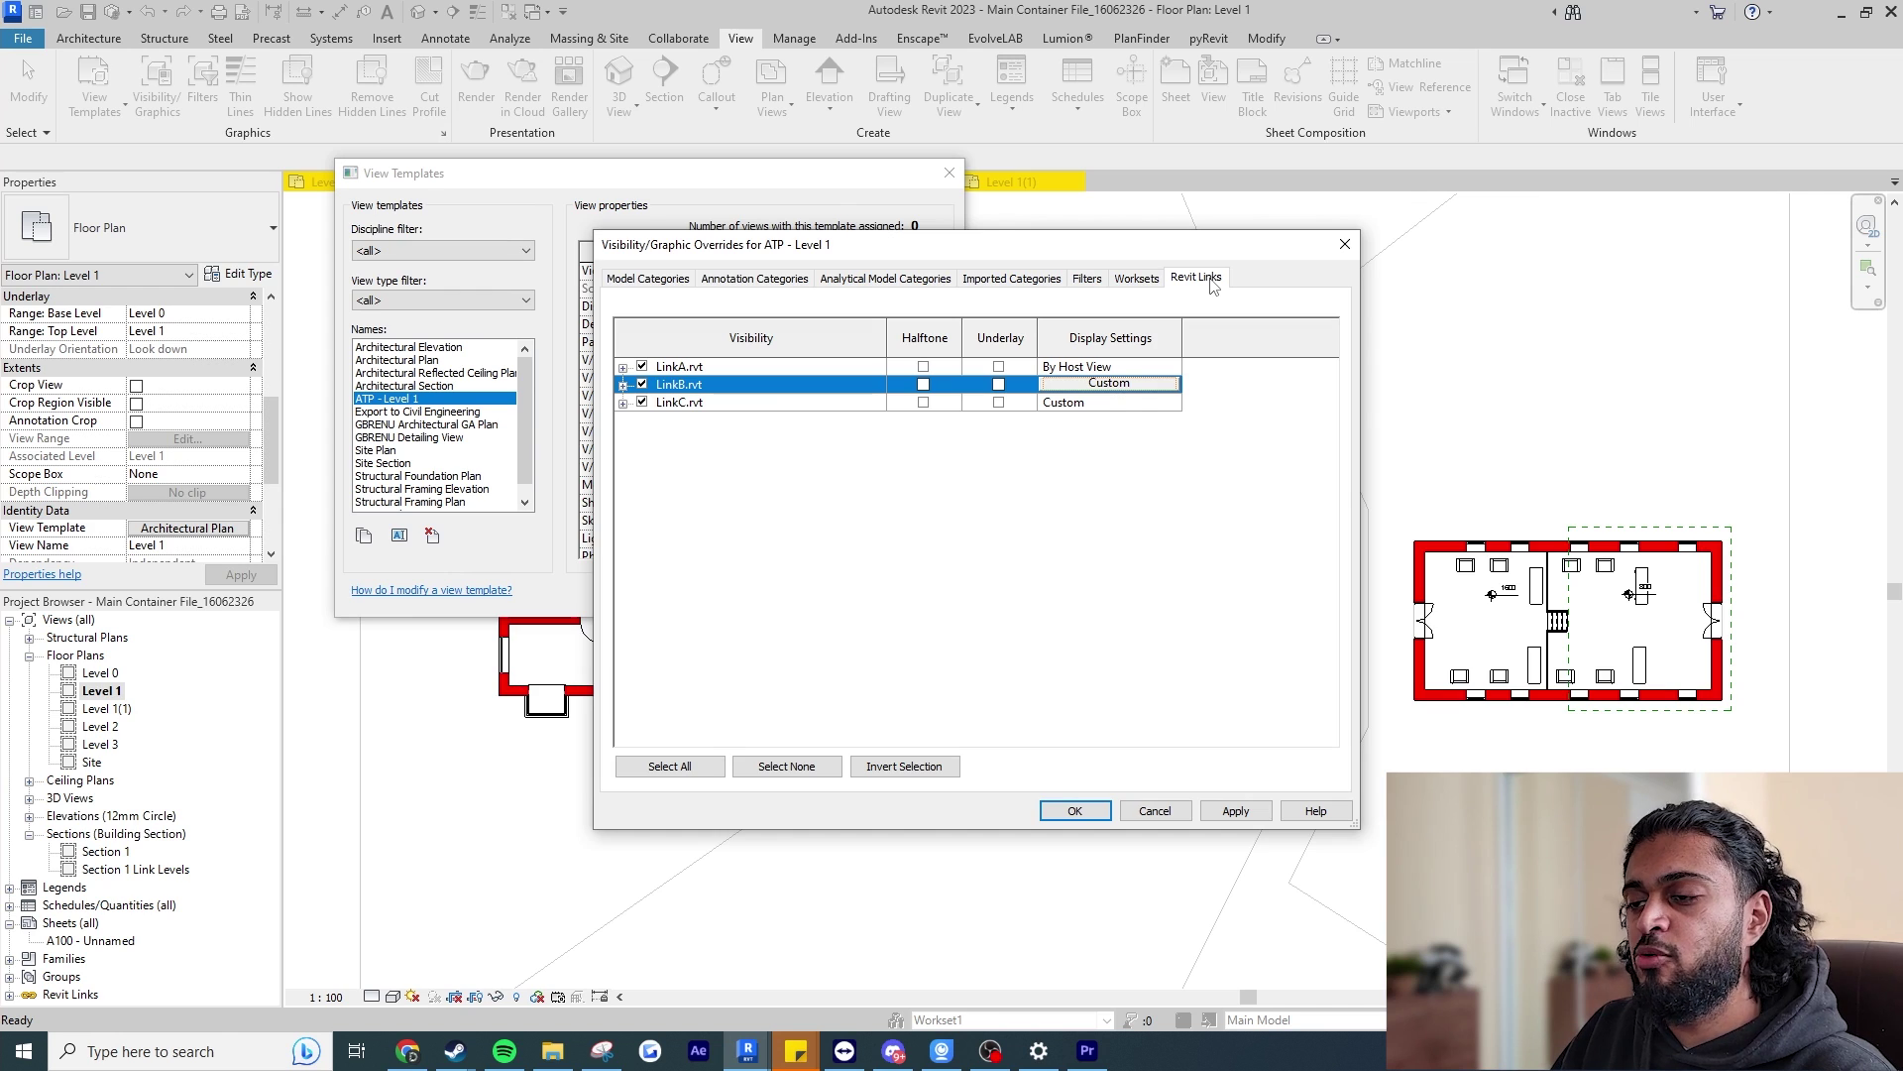
left_click(1345, 244)
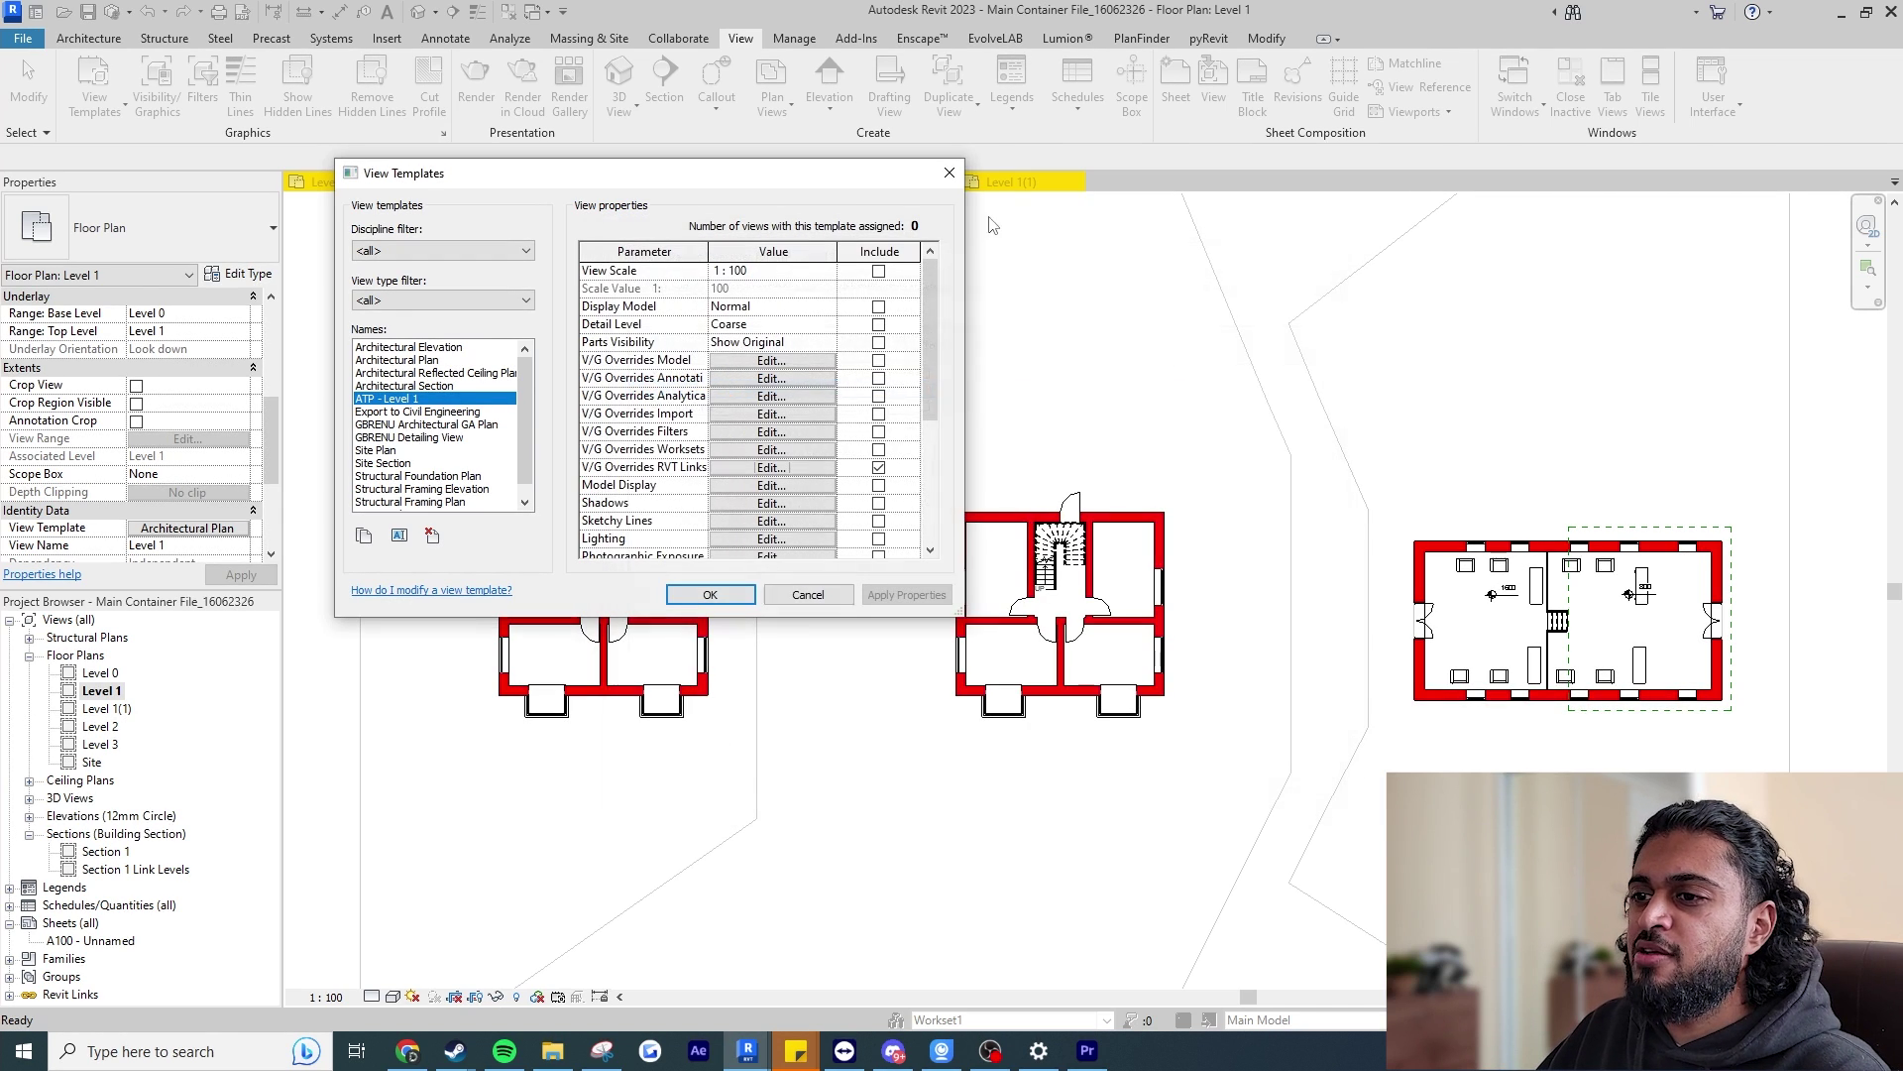
left_click(949, 172)
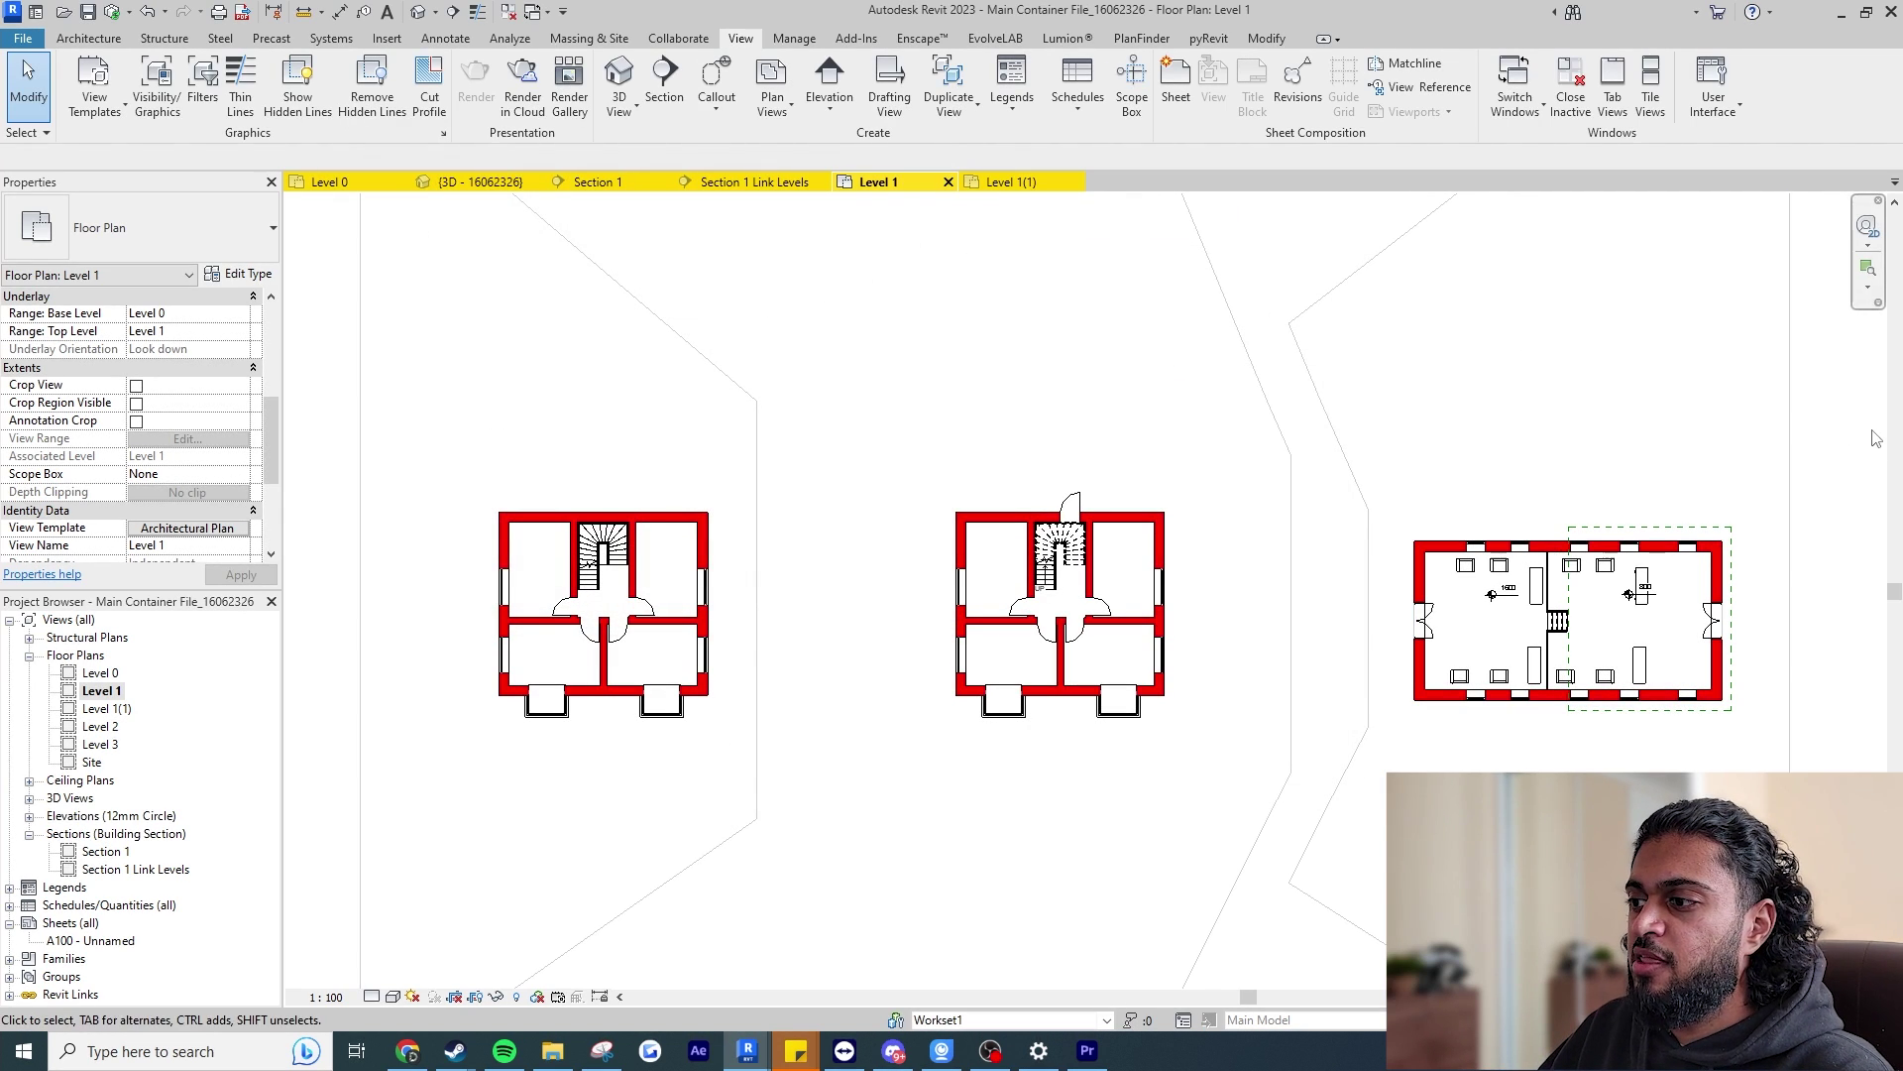
Inspect the linked building in Level 1, then switch to the LinkC model and locate its view-range floor plans.
scroll(1636, 595, "up", 4)
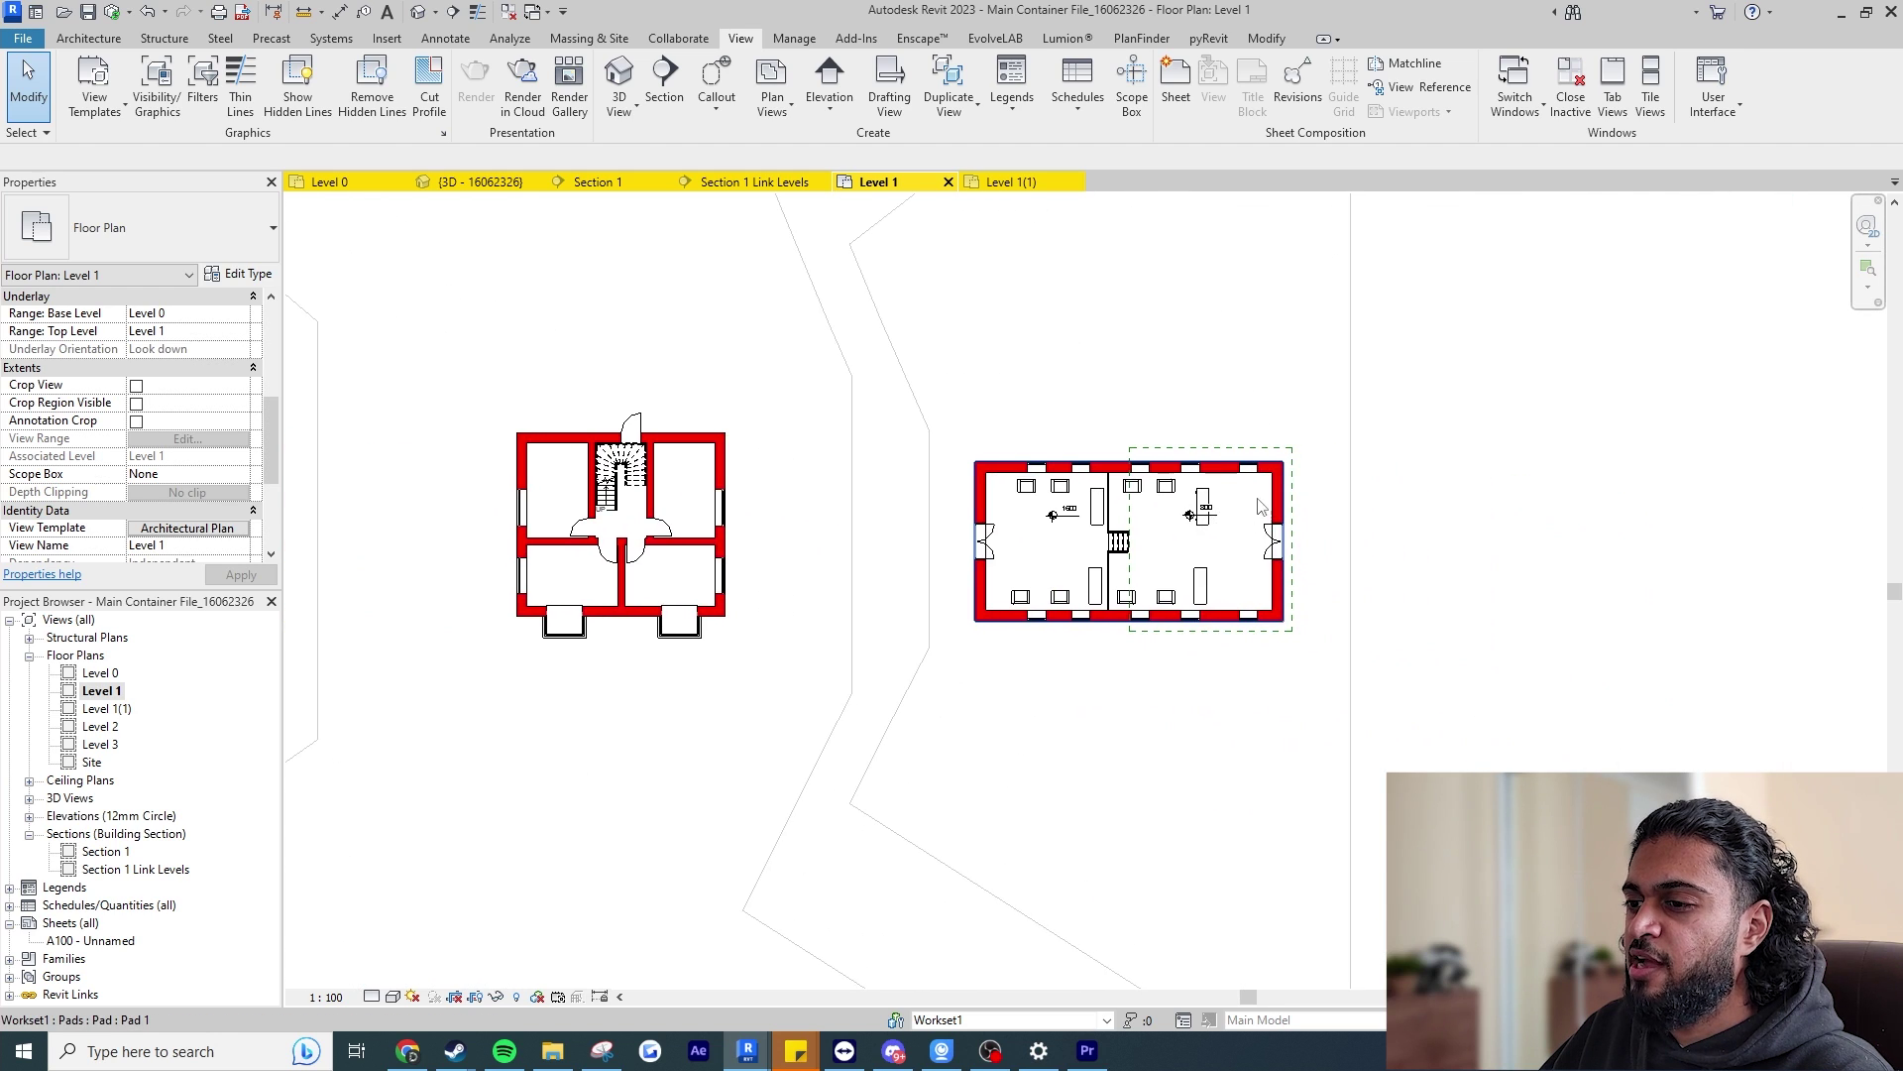
scroll(992, 510, "up", 3)
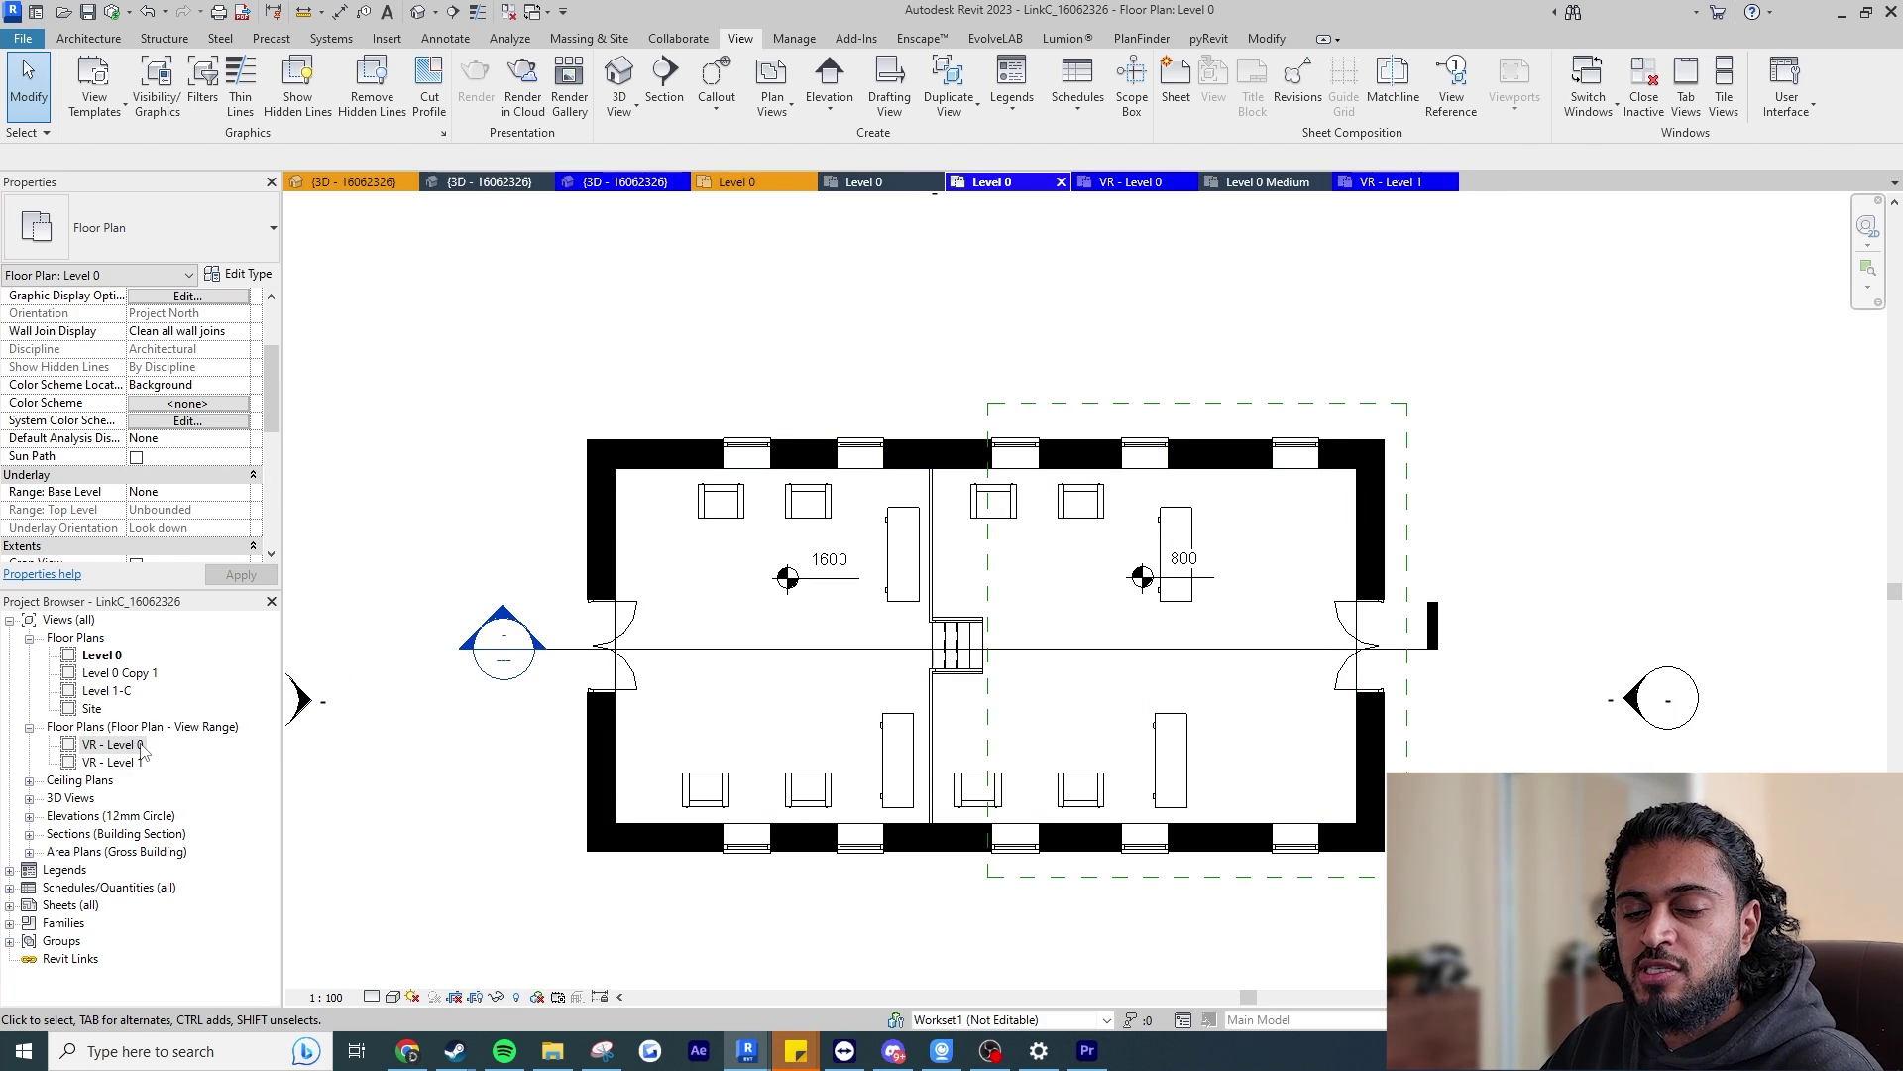
left_click(138, 744)
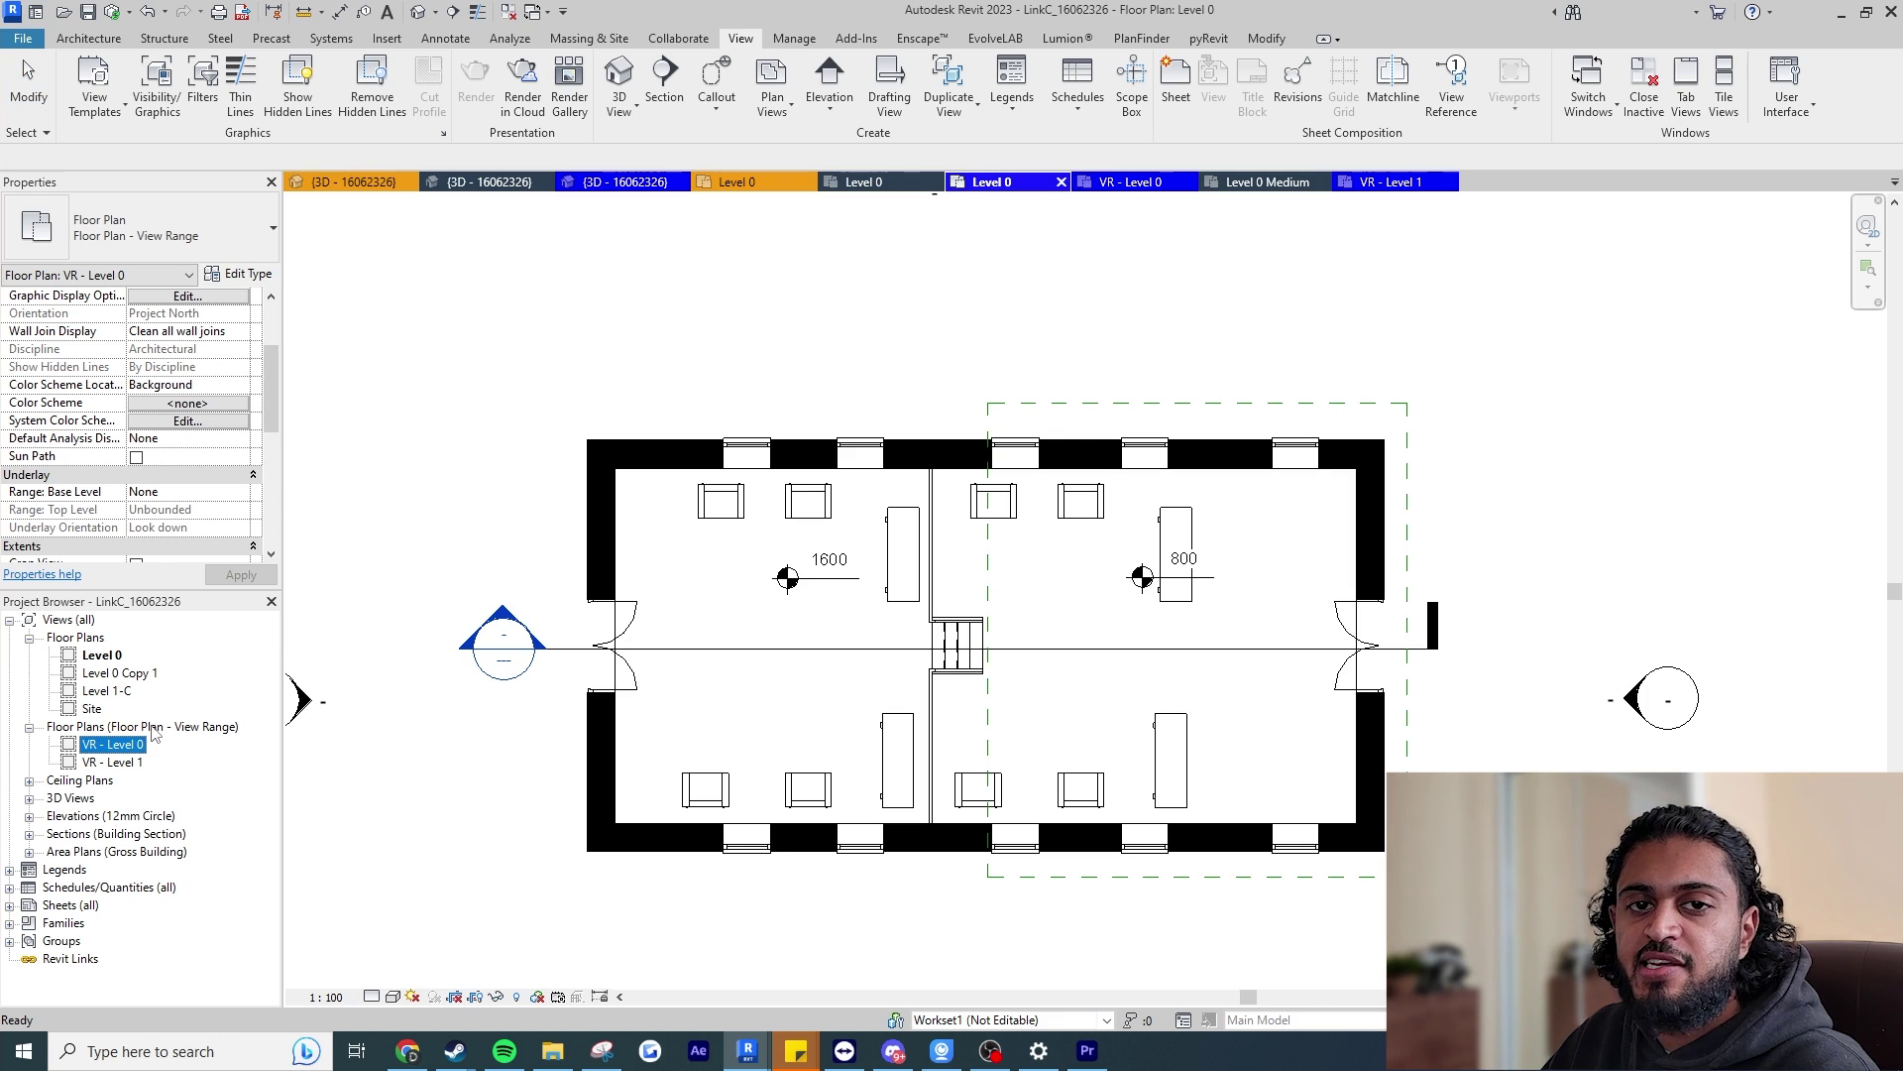
left_click(632, 359)
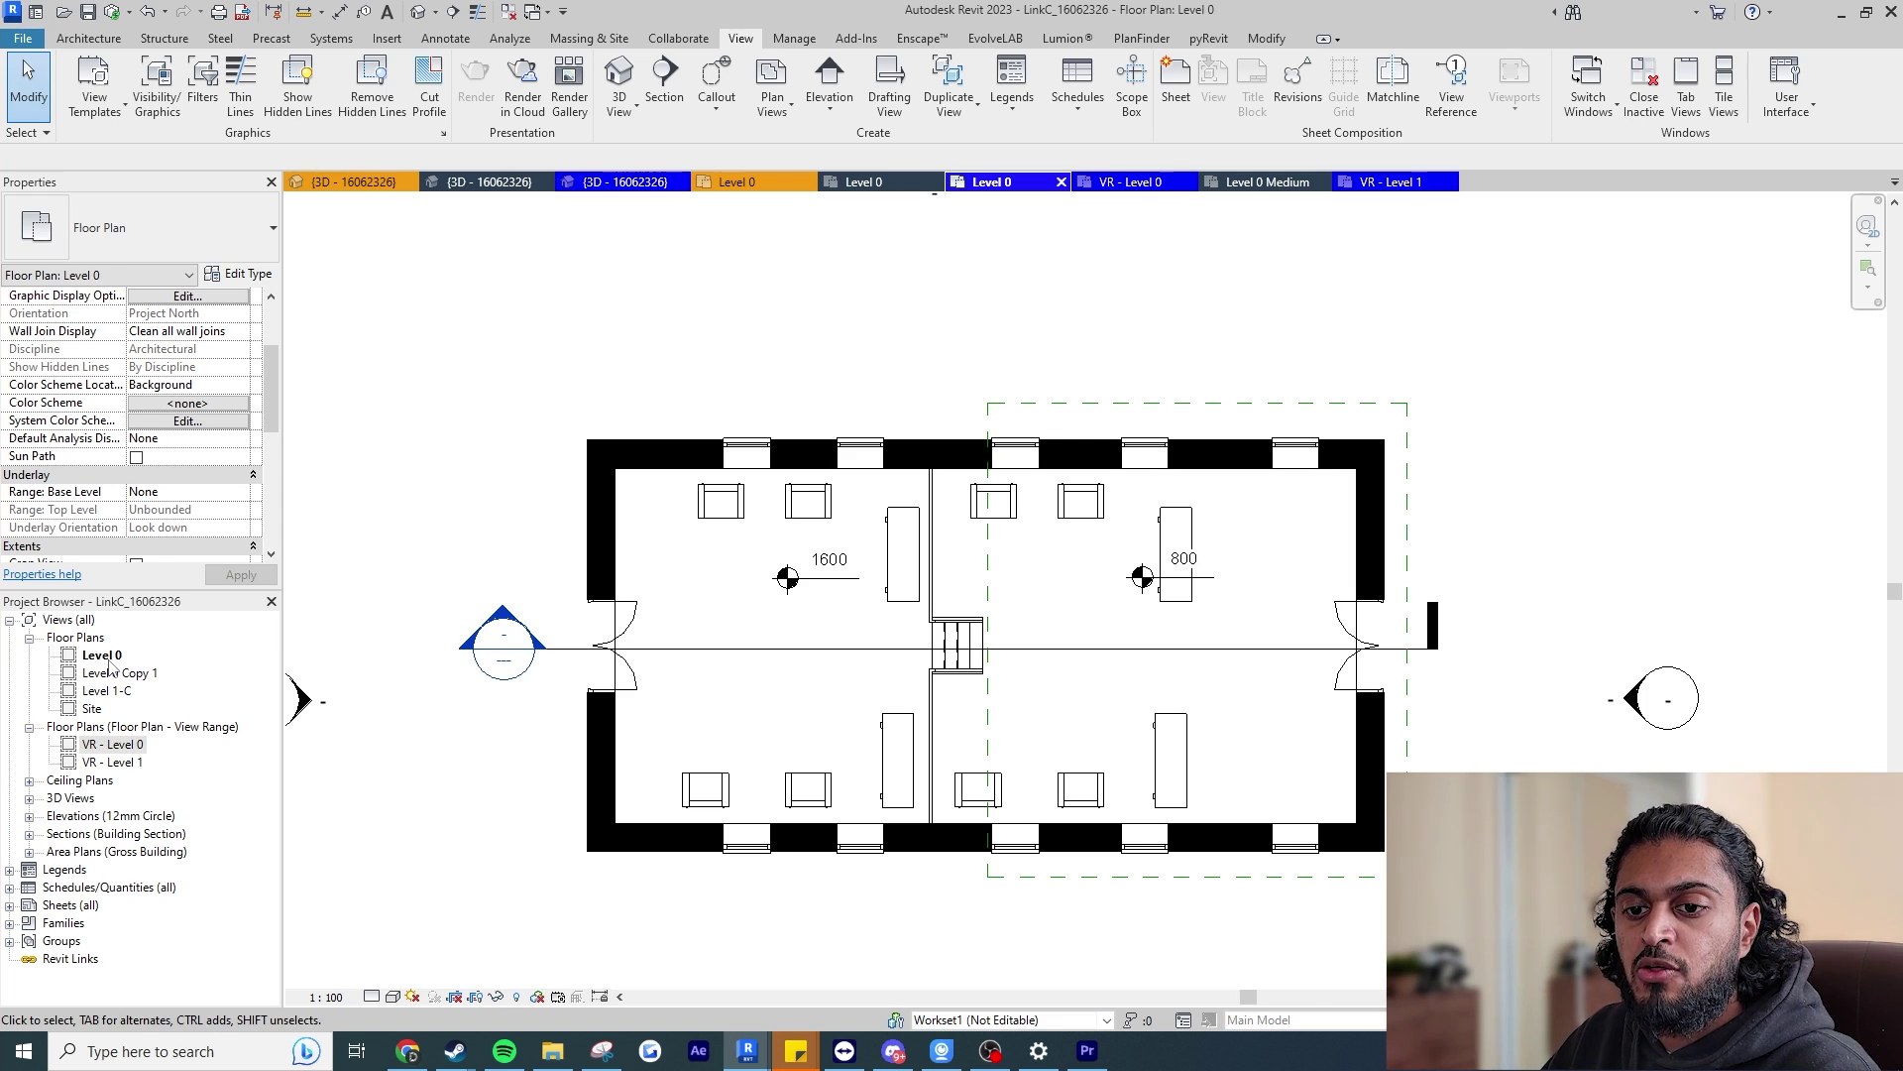
left_click(80, 638)
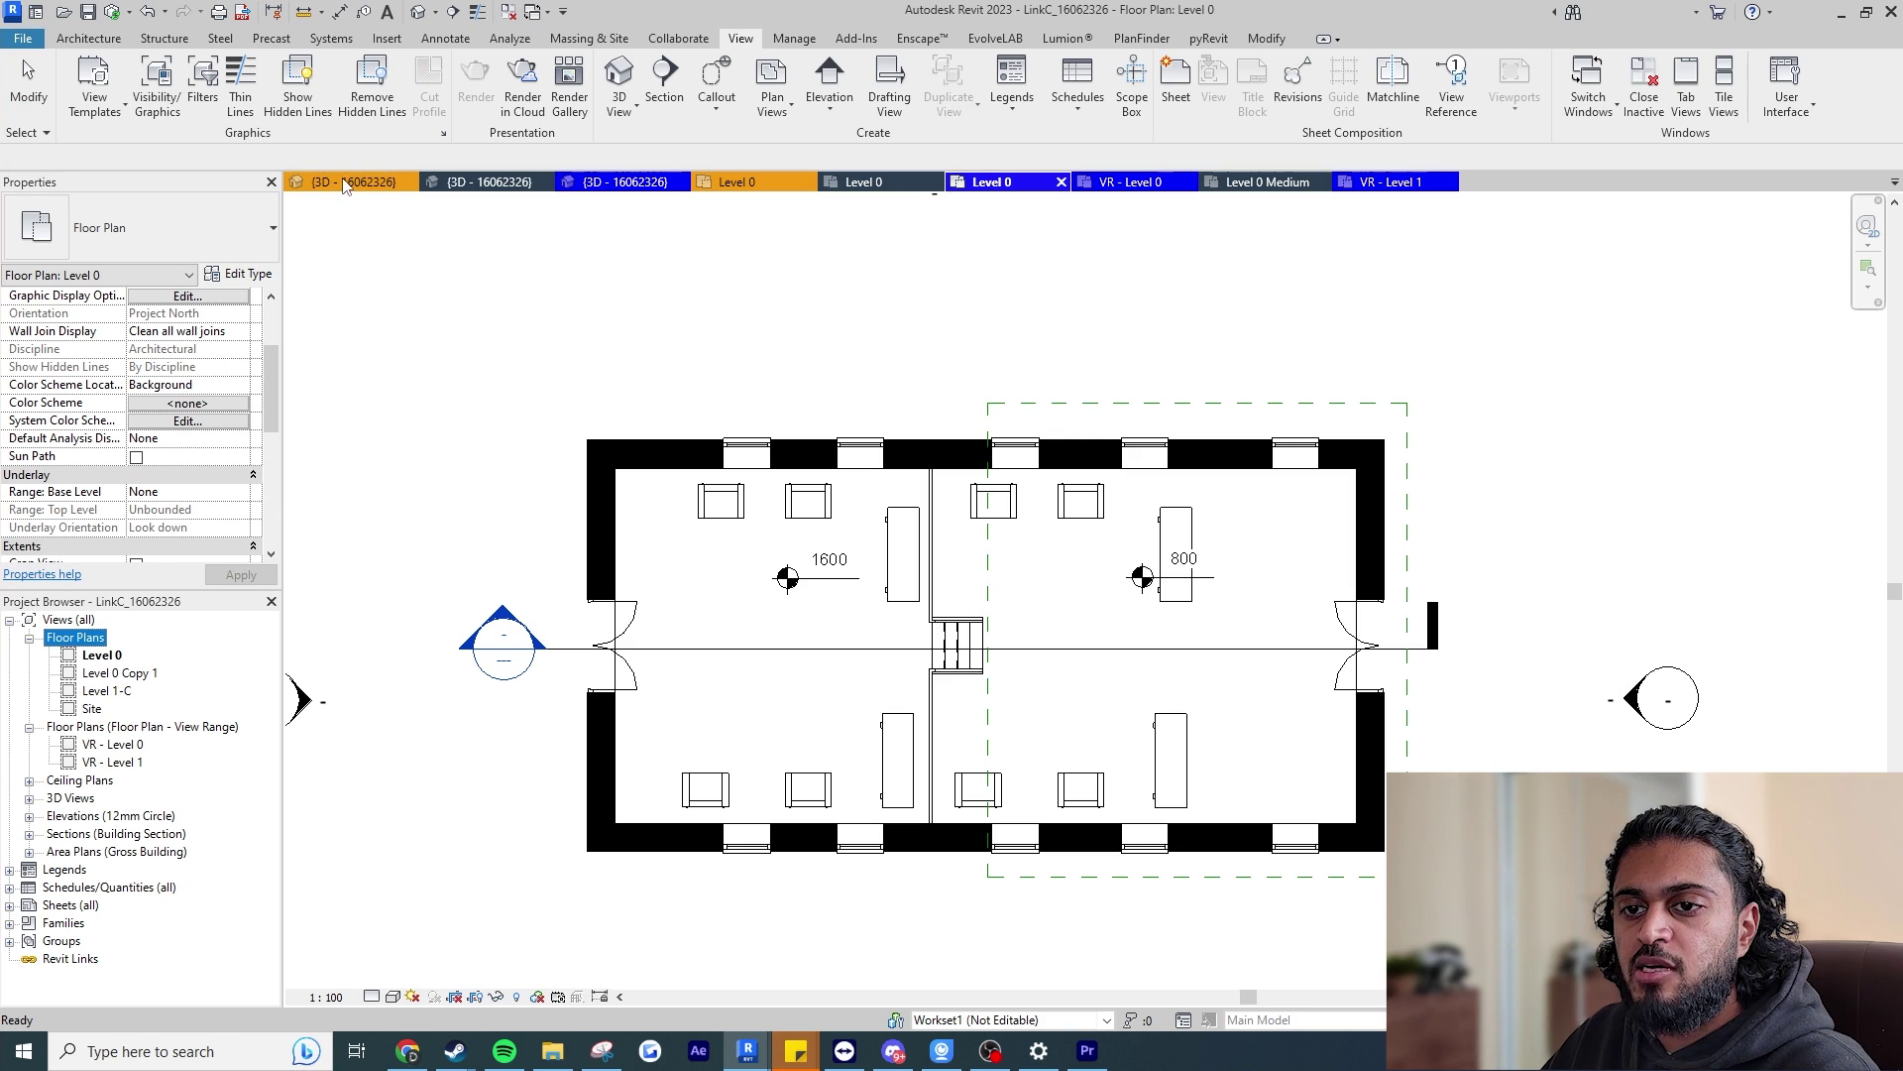
Check how the Floor Plan view type can be duplicated and which floor plan types exist in LinkC, without creating one.
left_click(238, 274)
left_click(1455, 246)
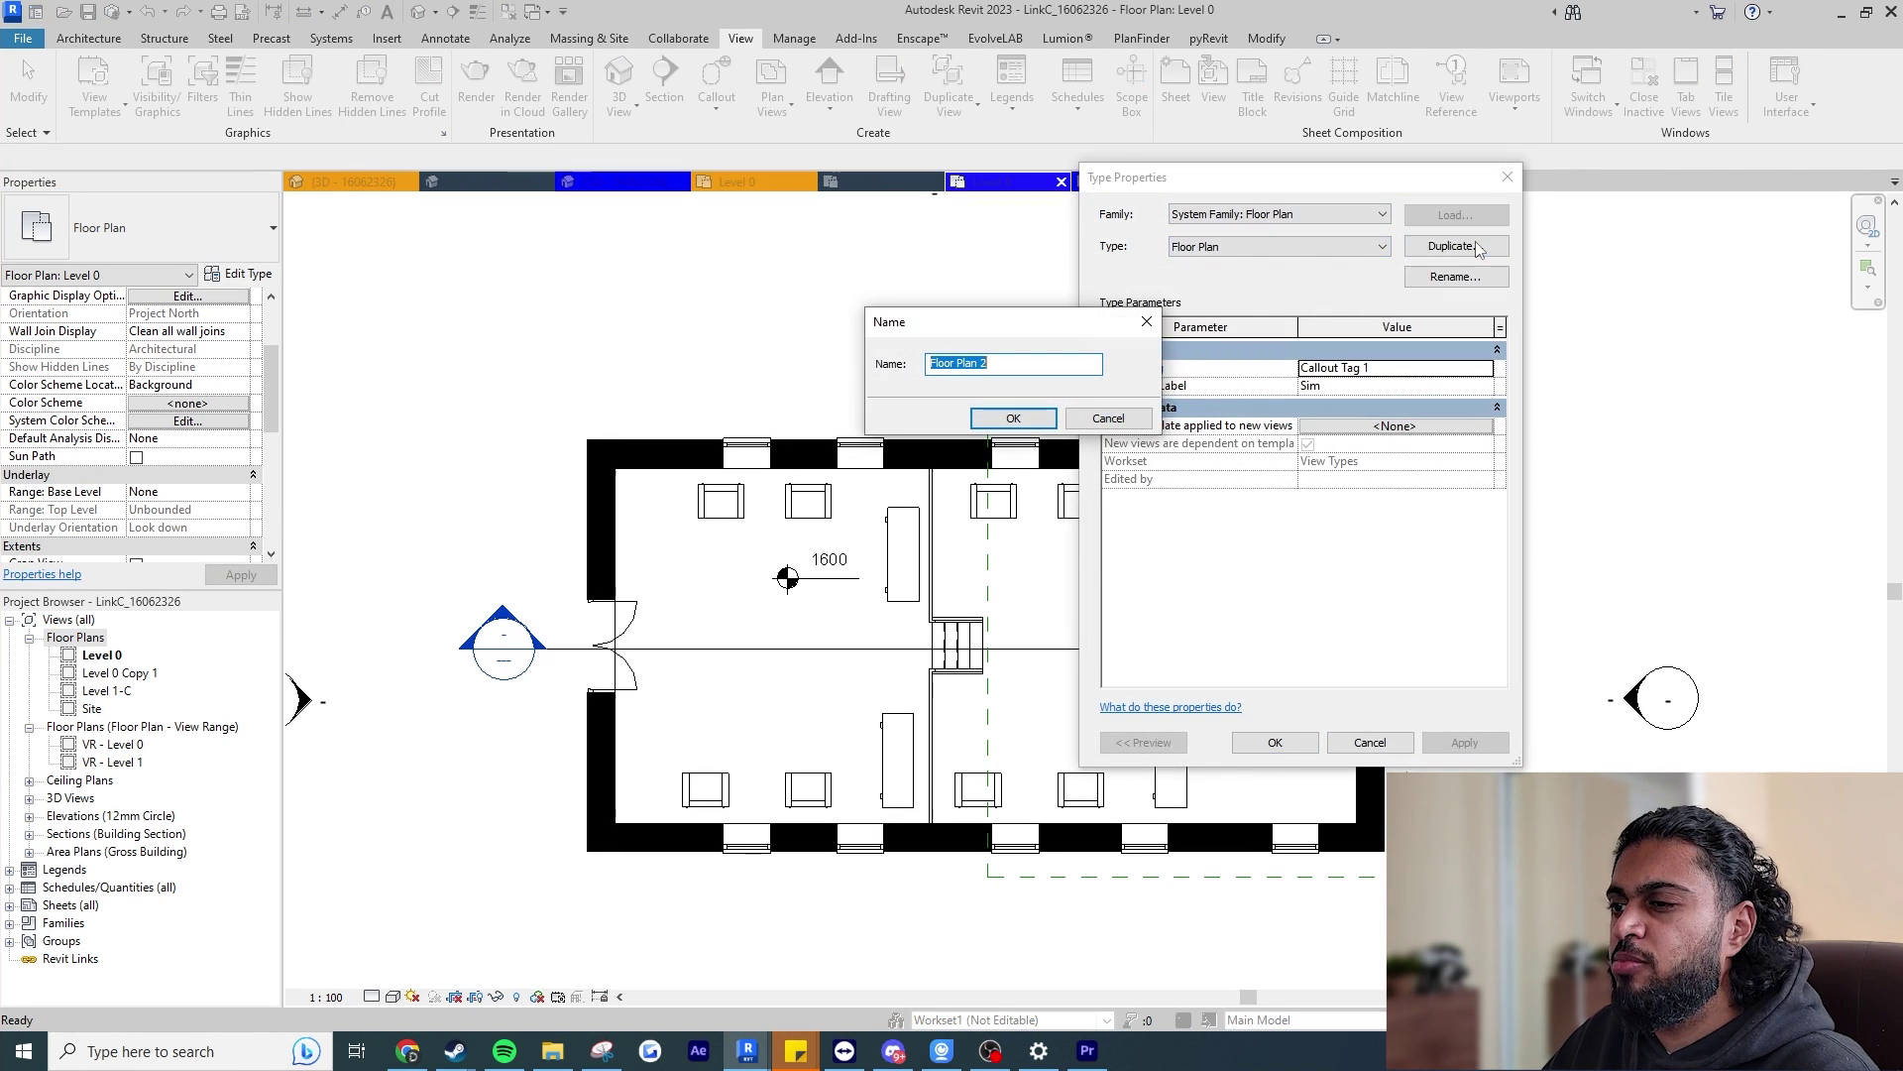
left_click(1147, 321)
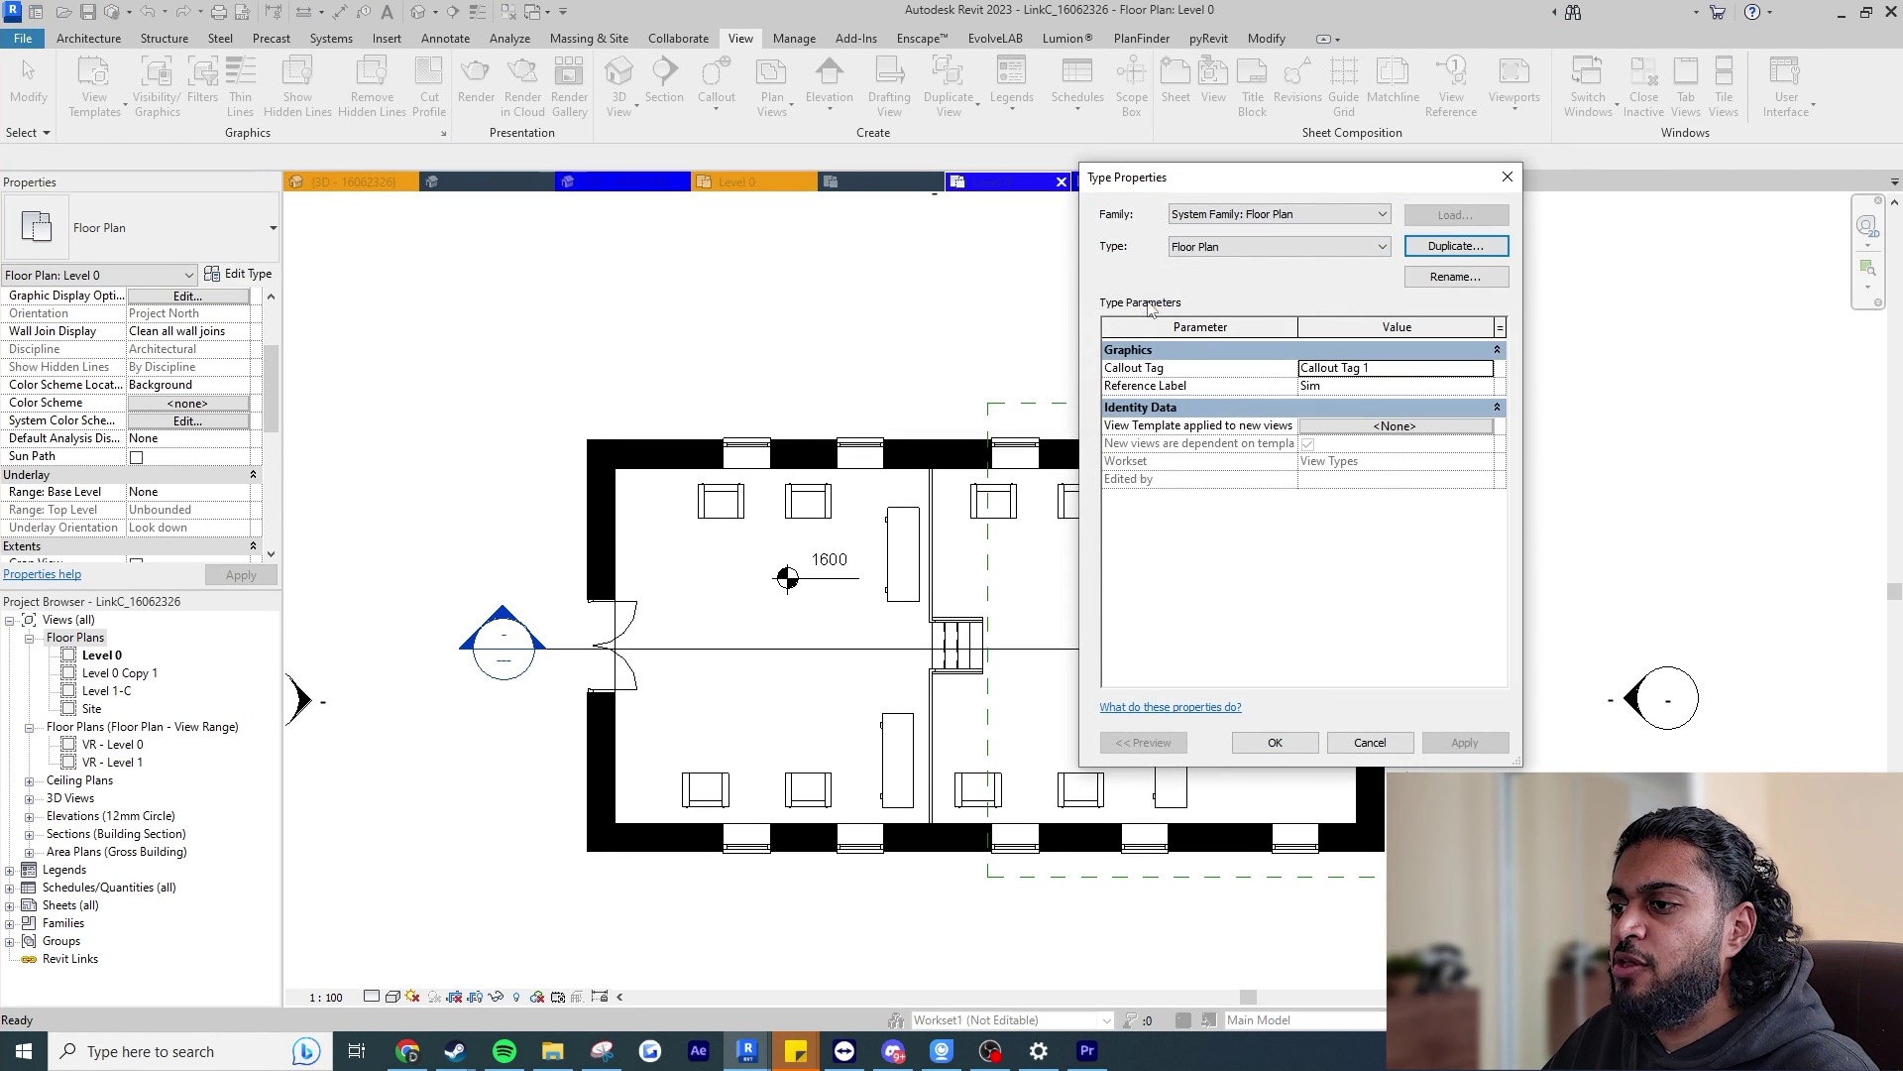
left_click(1247, 250)
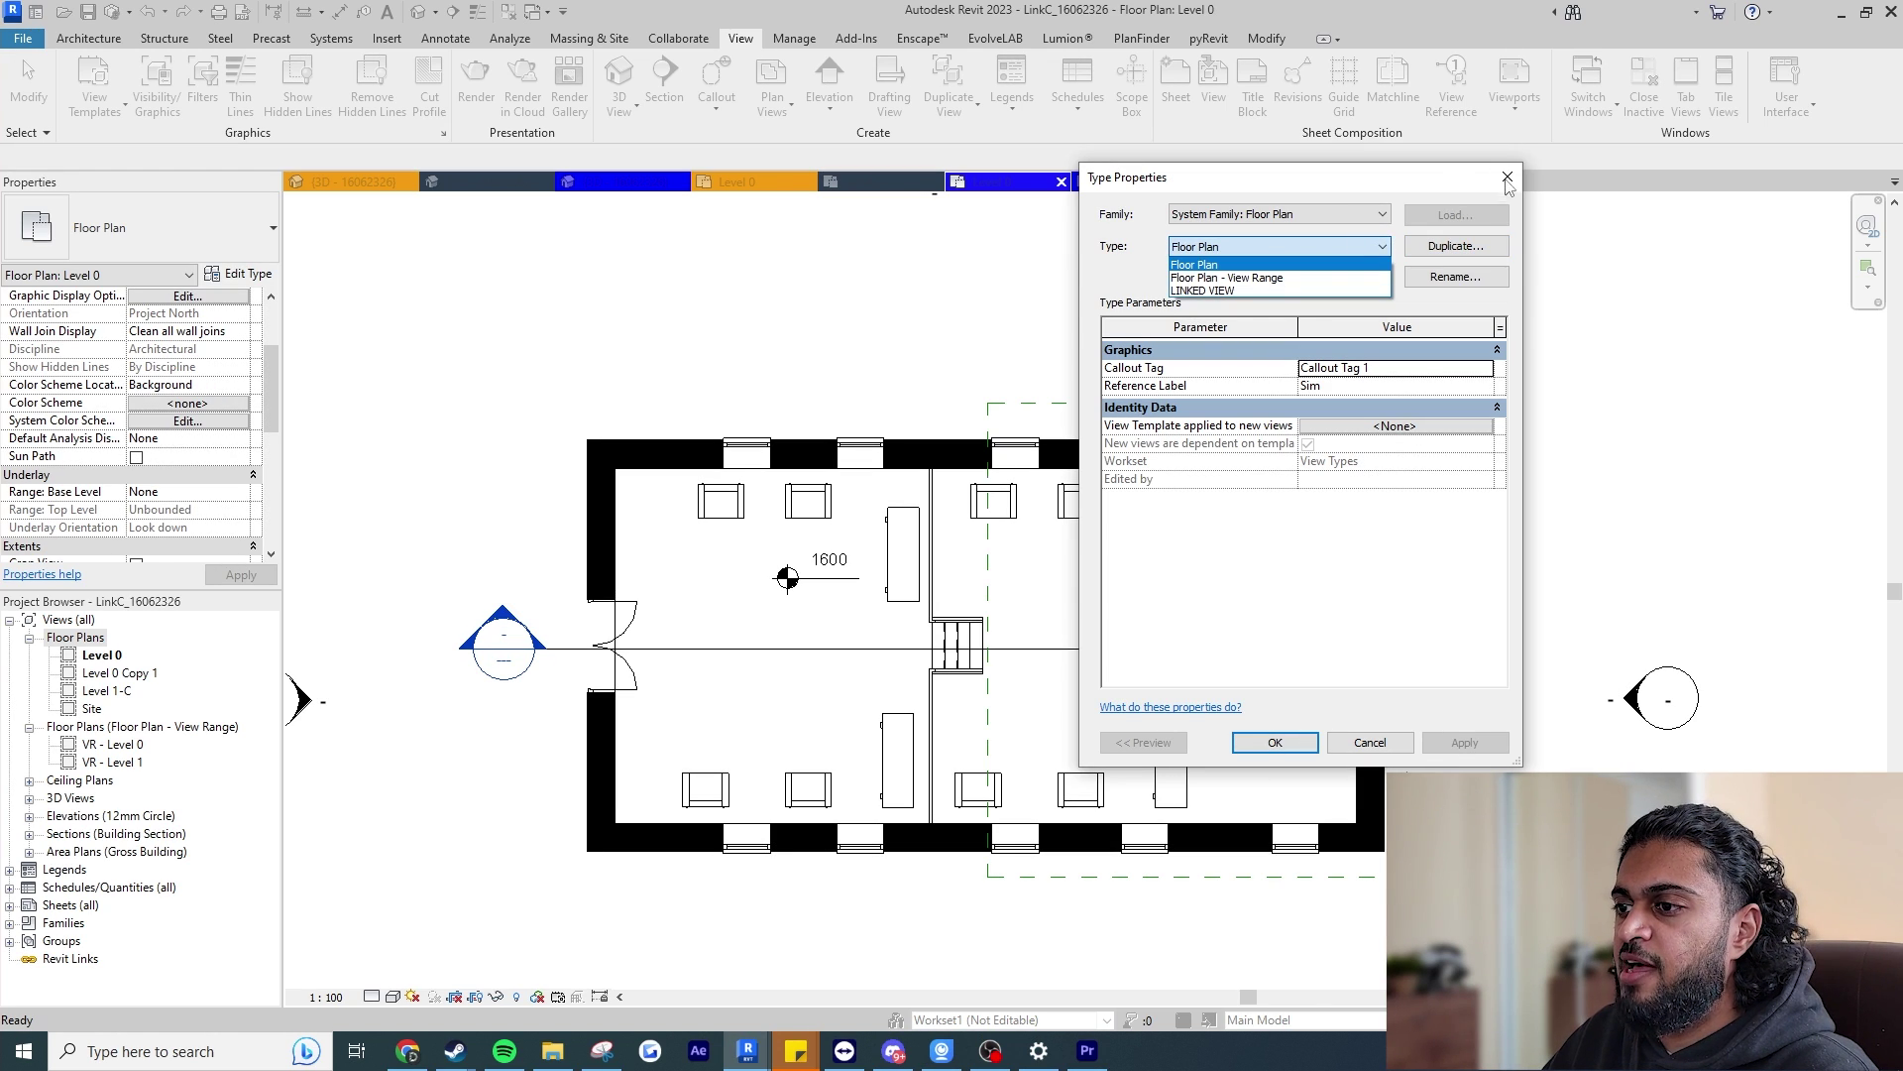
left_click(1509, 182)
left_click(1509, 182)
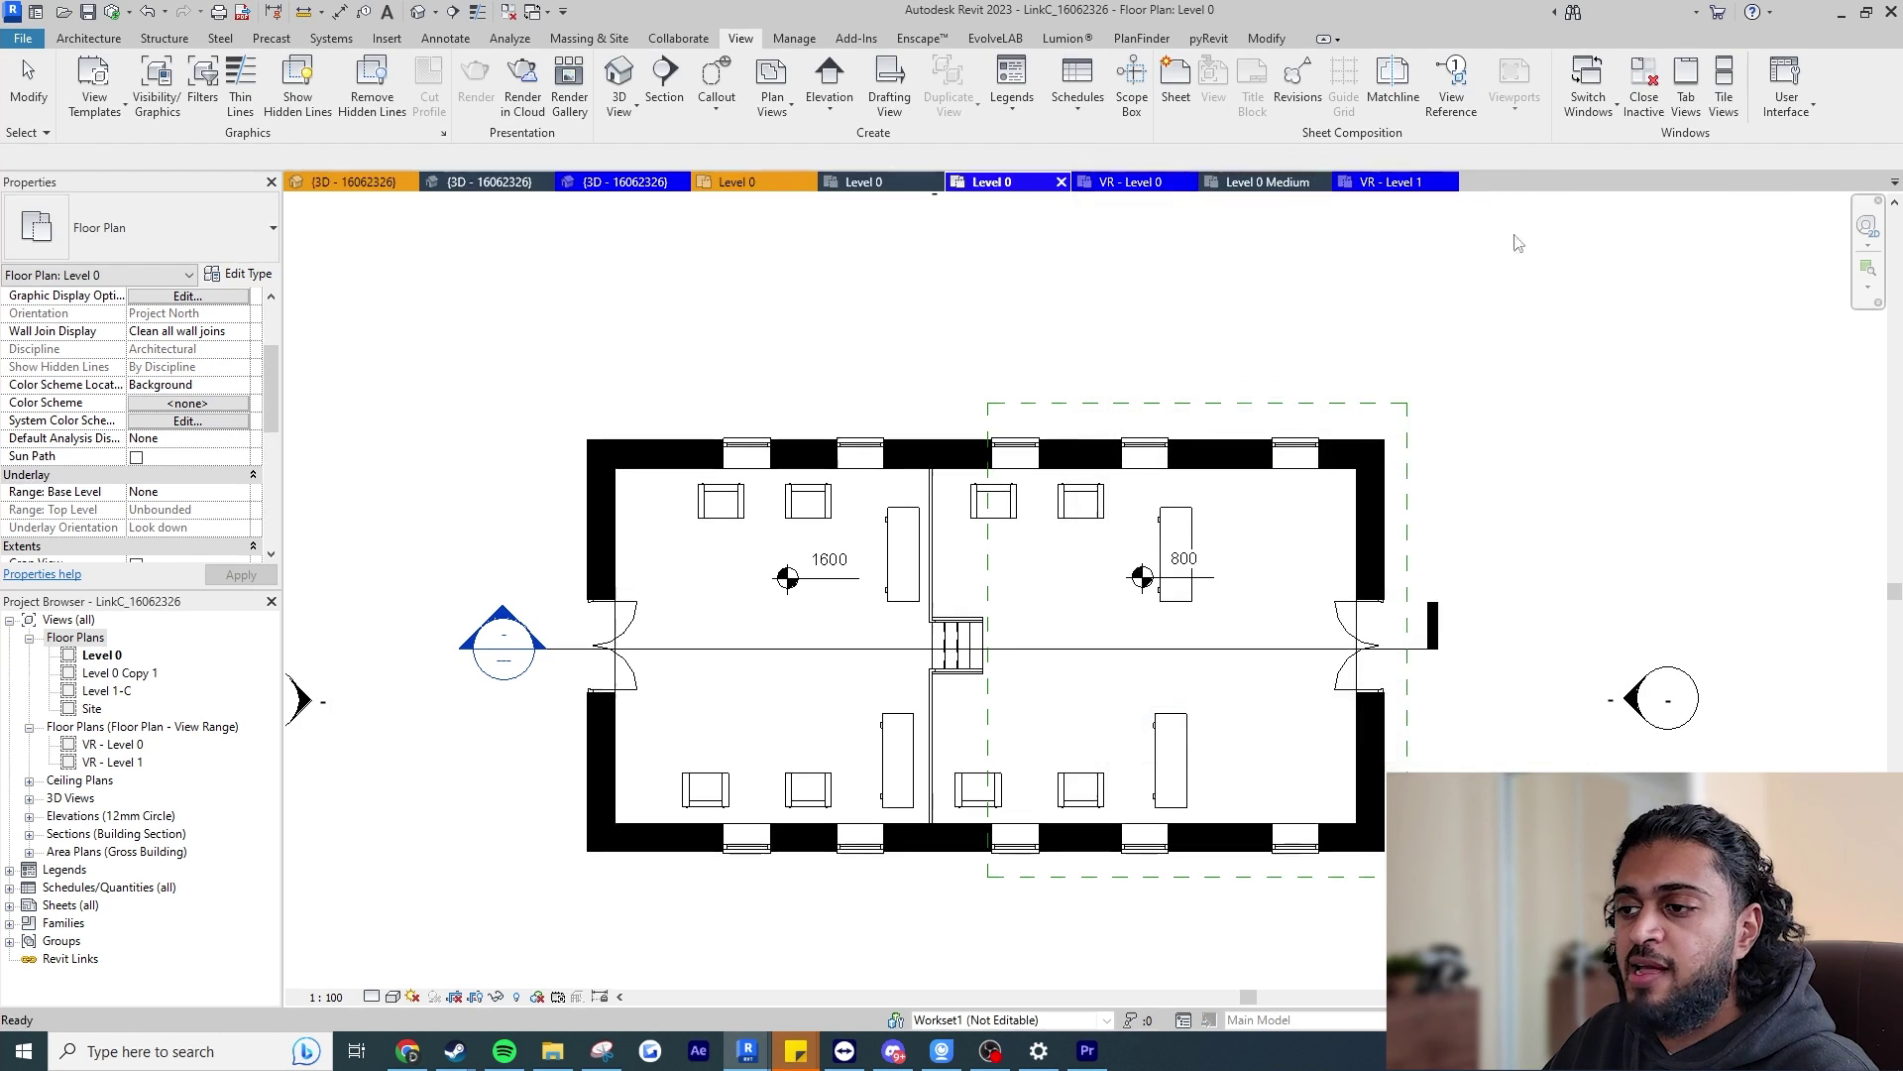
Open the VR - Level 0 floor plan and examine the properties of its Plan - View Range template.
left_click(135, 746)
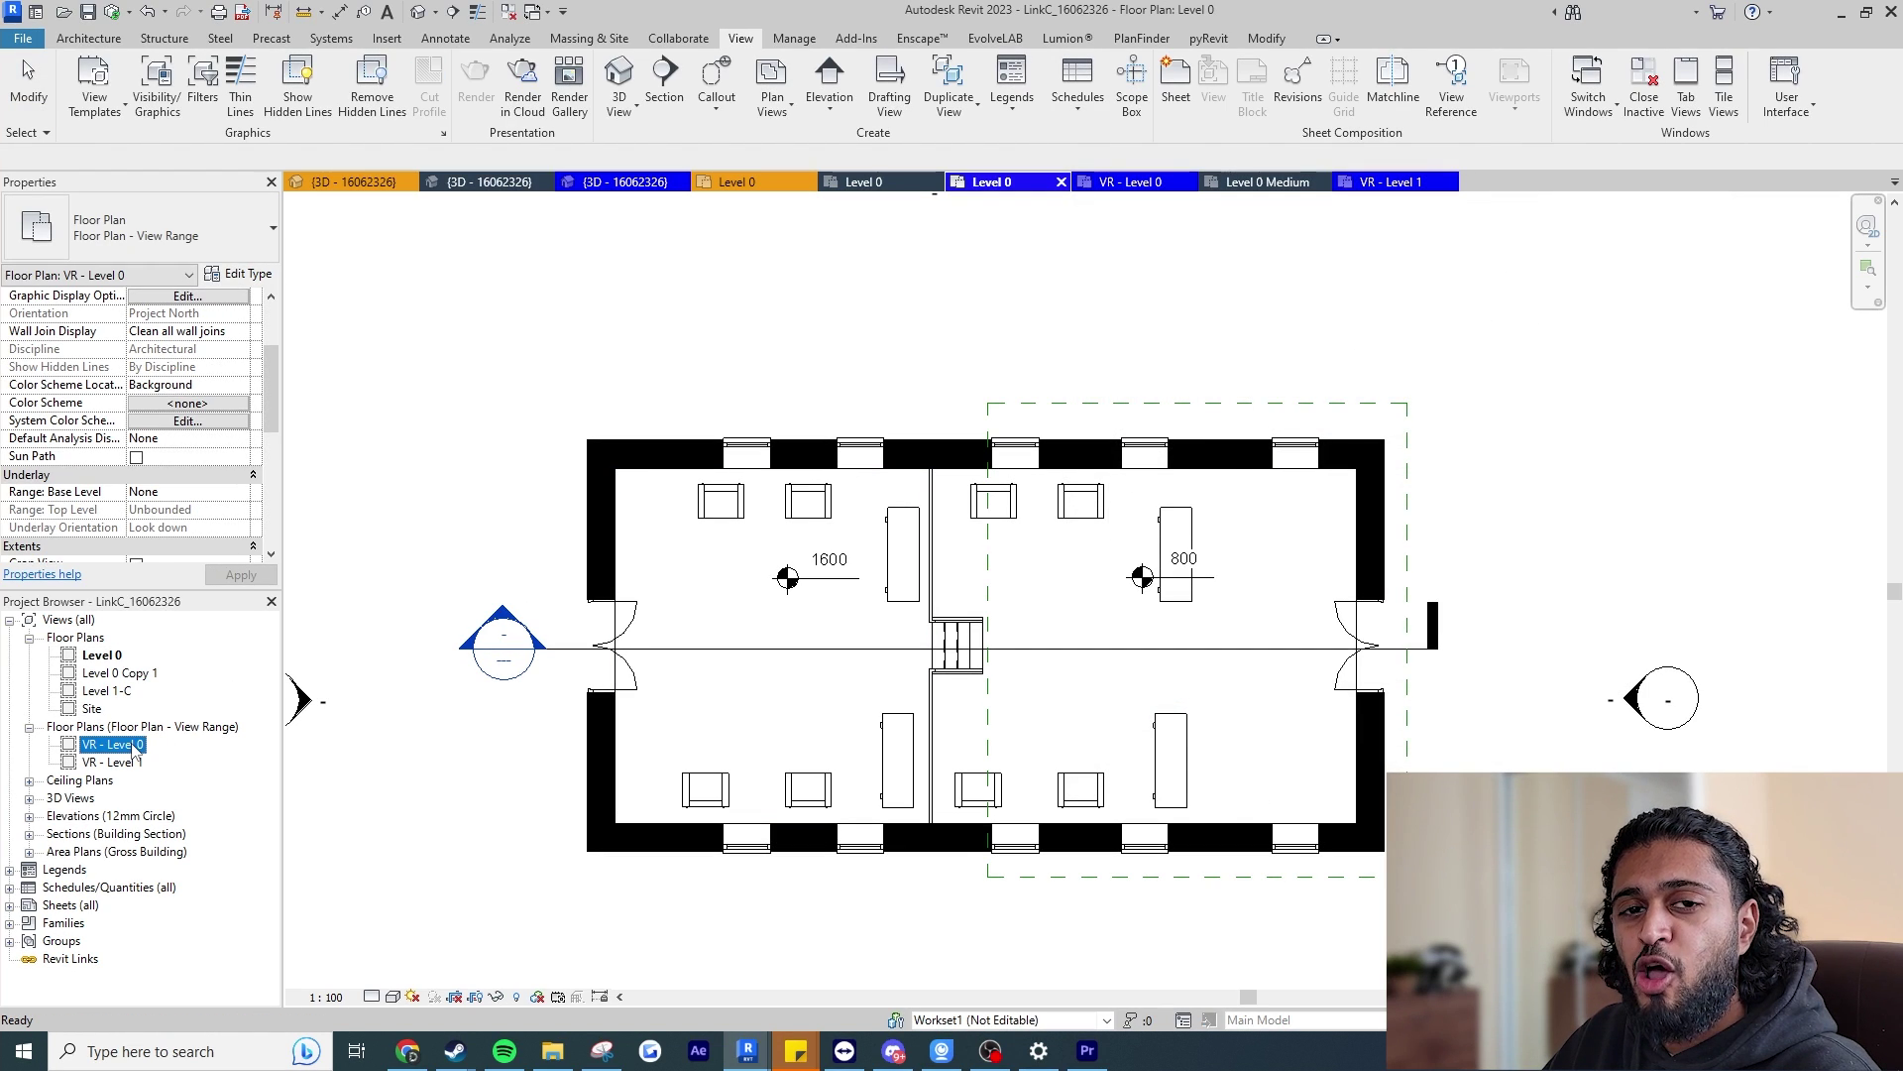
double_click(134, 745)
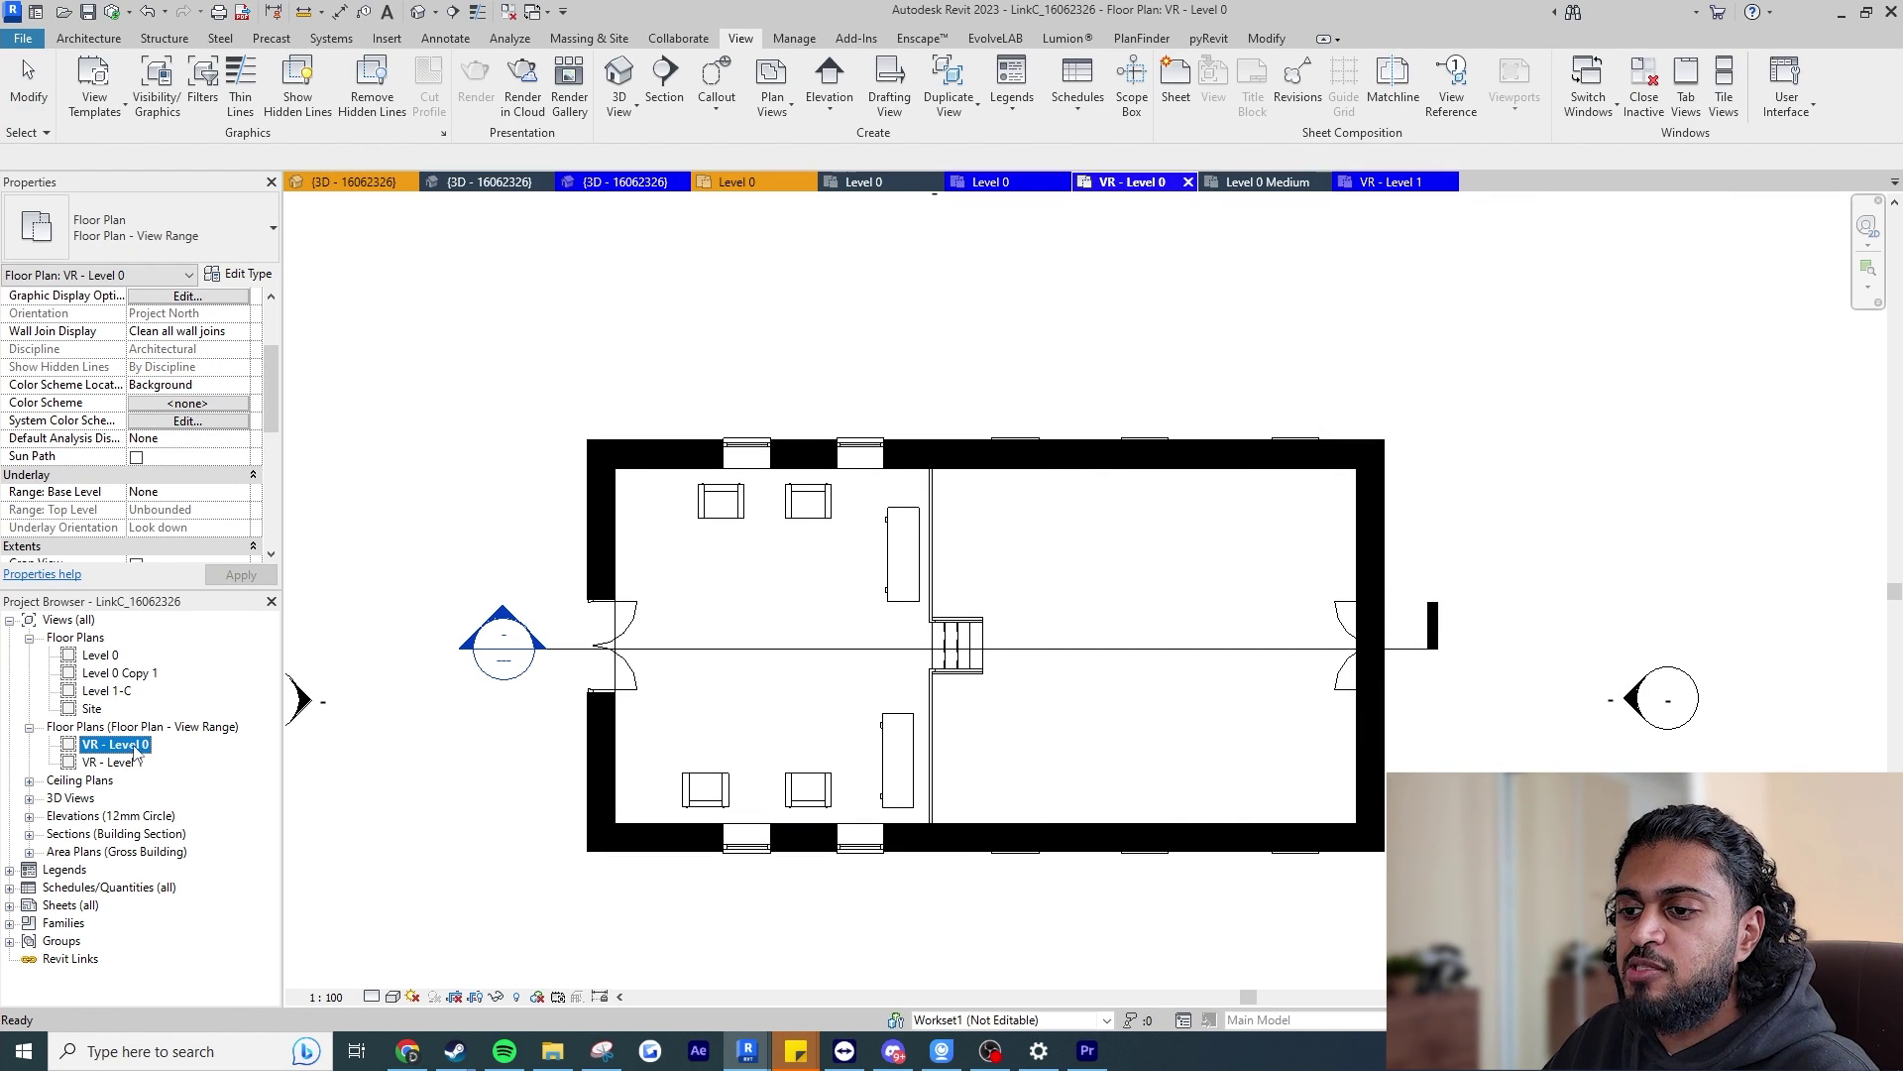
scroll(195, 435, "down", 5)
left_click(198, 457)
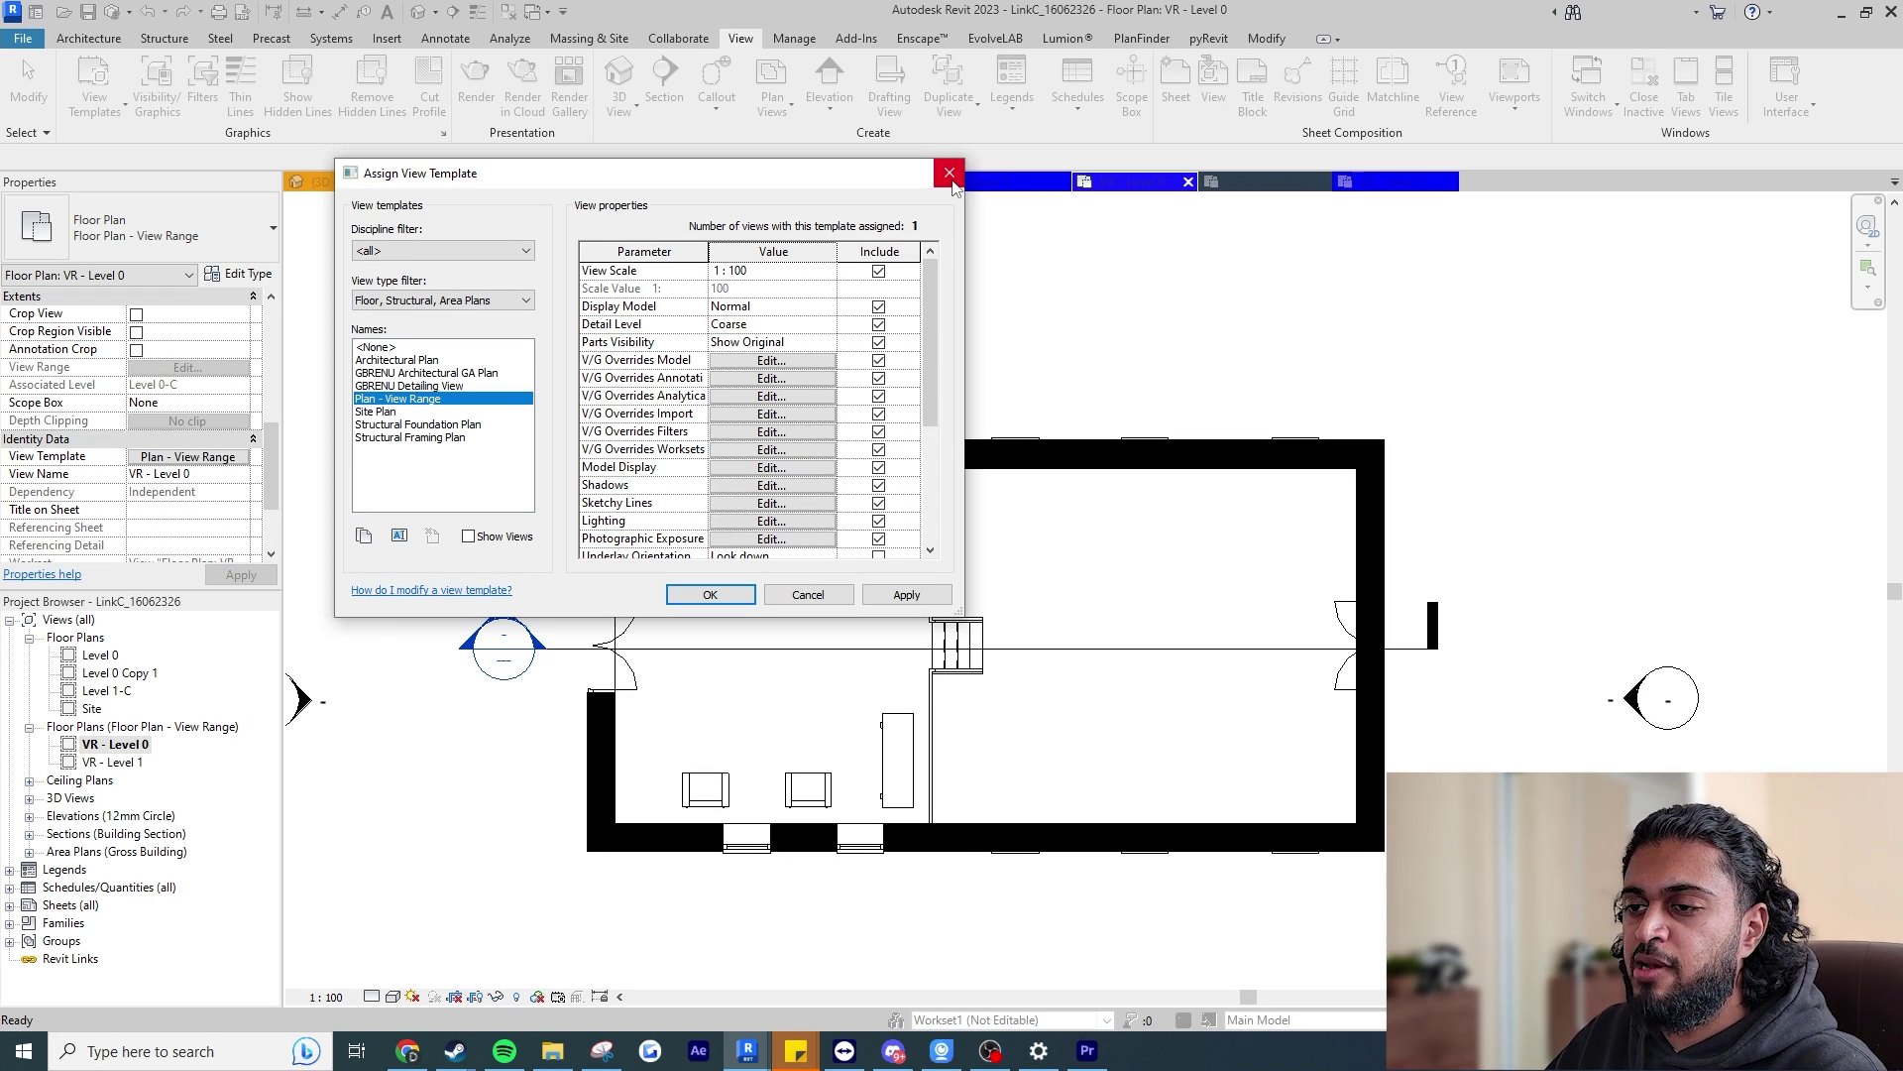
left_click(950, 174)
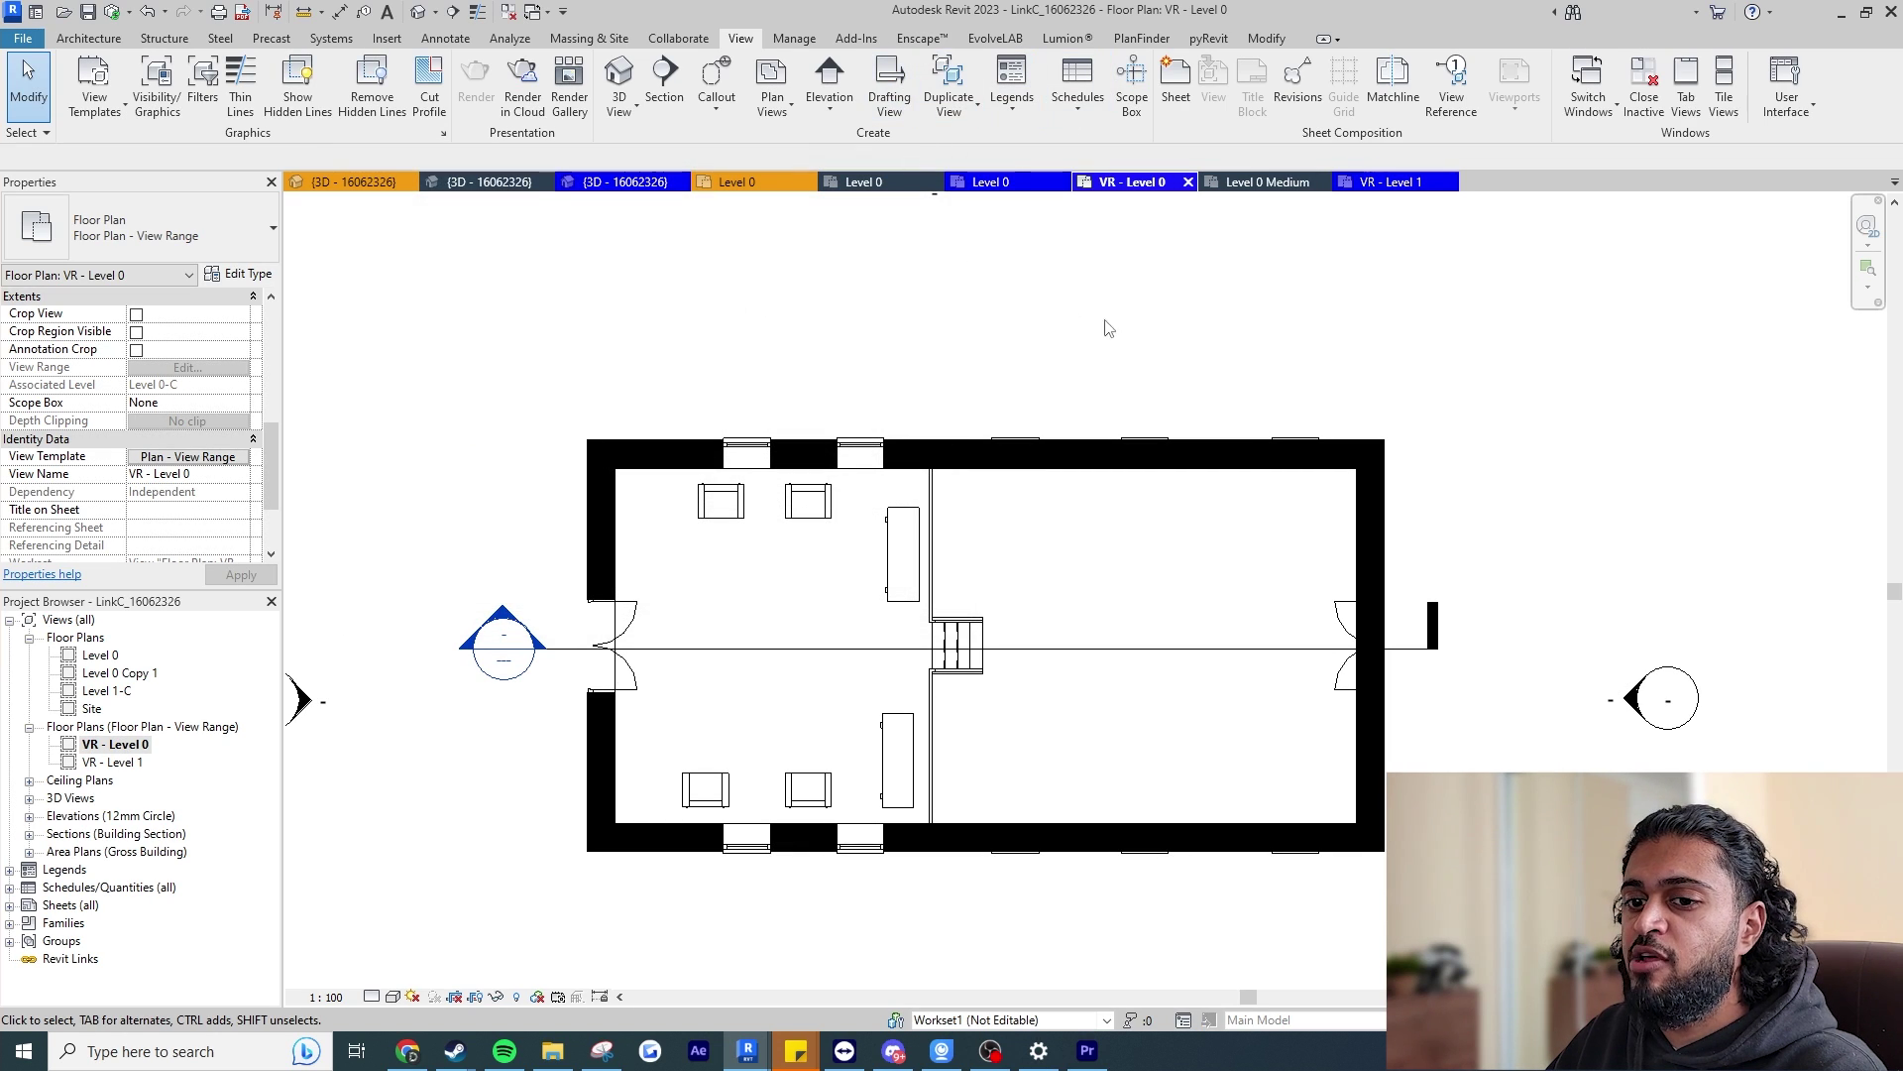
Copy the plan region around the 800 spot-level half of the building in LinkC's Level 0 floor plan.
left_click(104, 658)
double_click(109, 660)
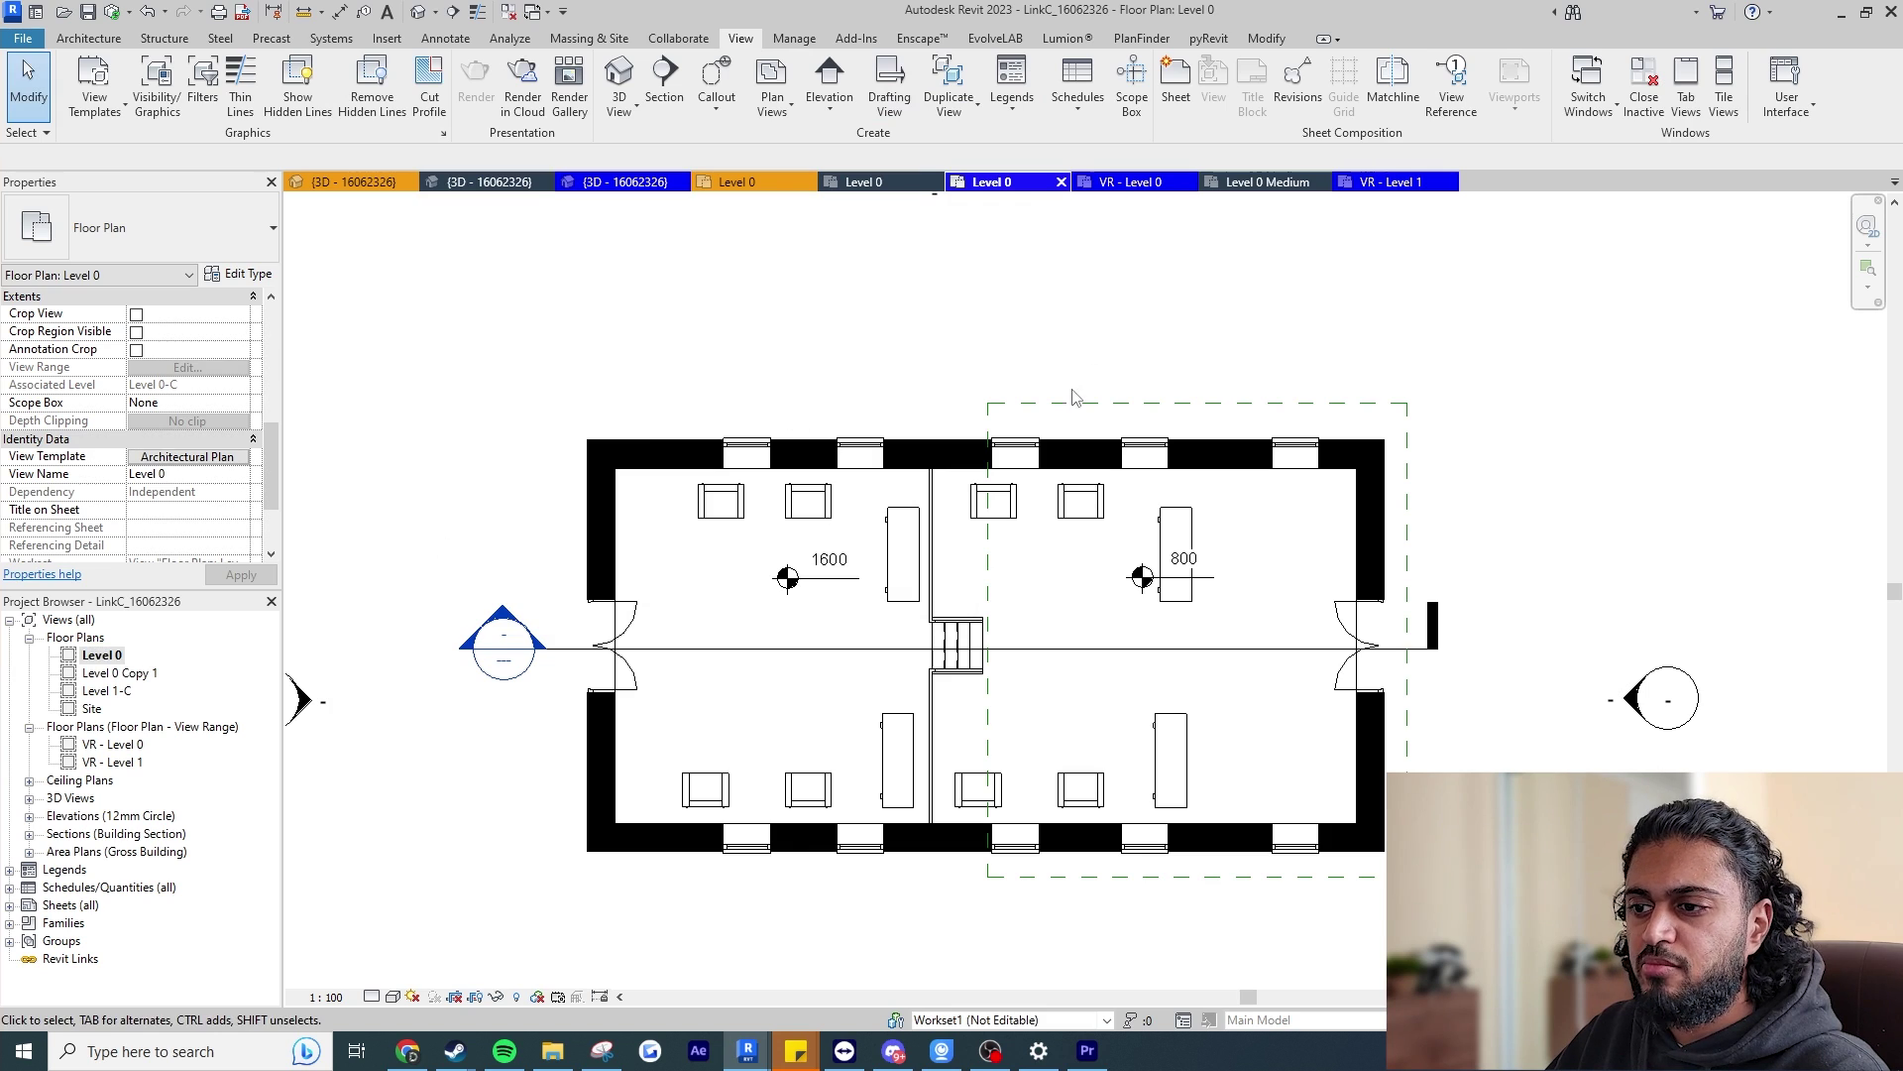
left_click(1075, 403)
left_click(1056, 359)
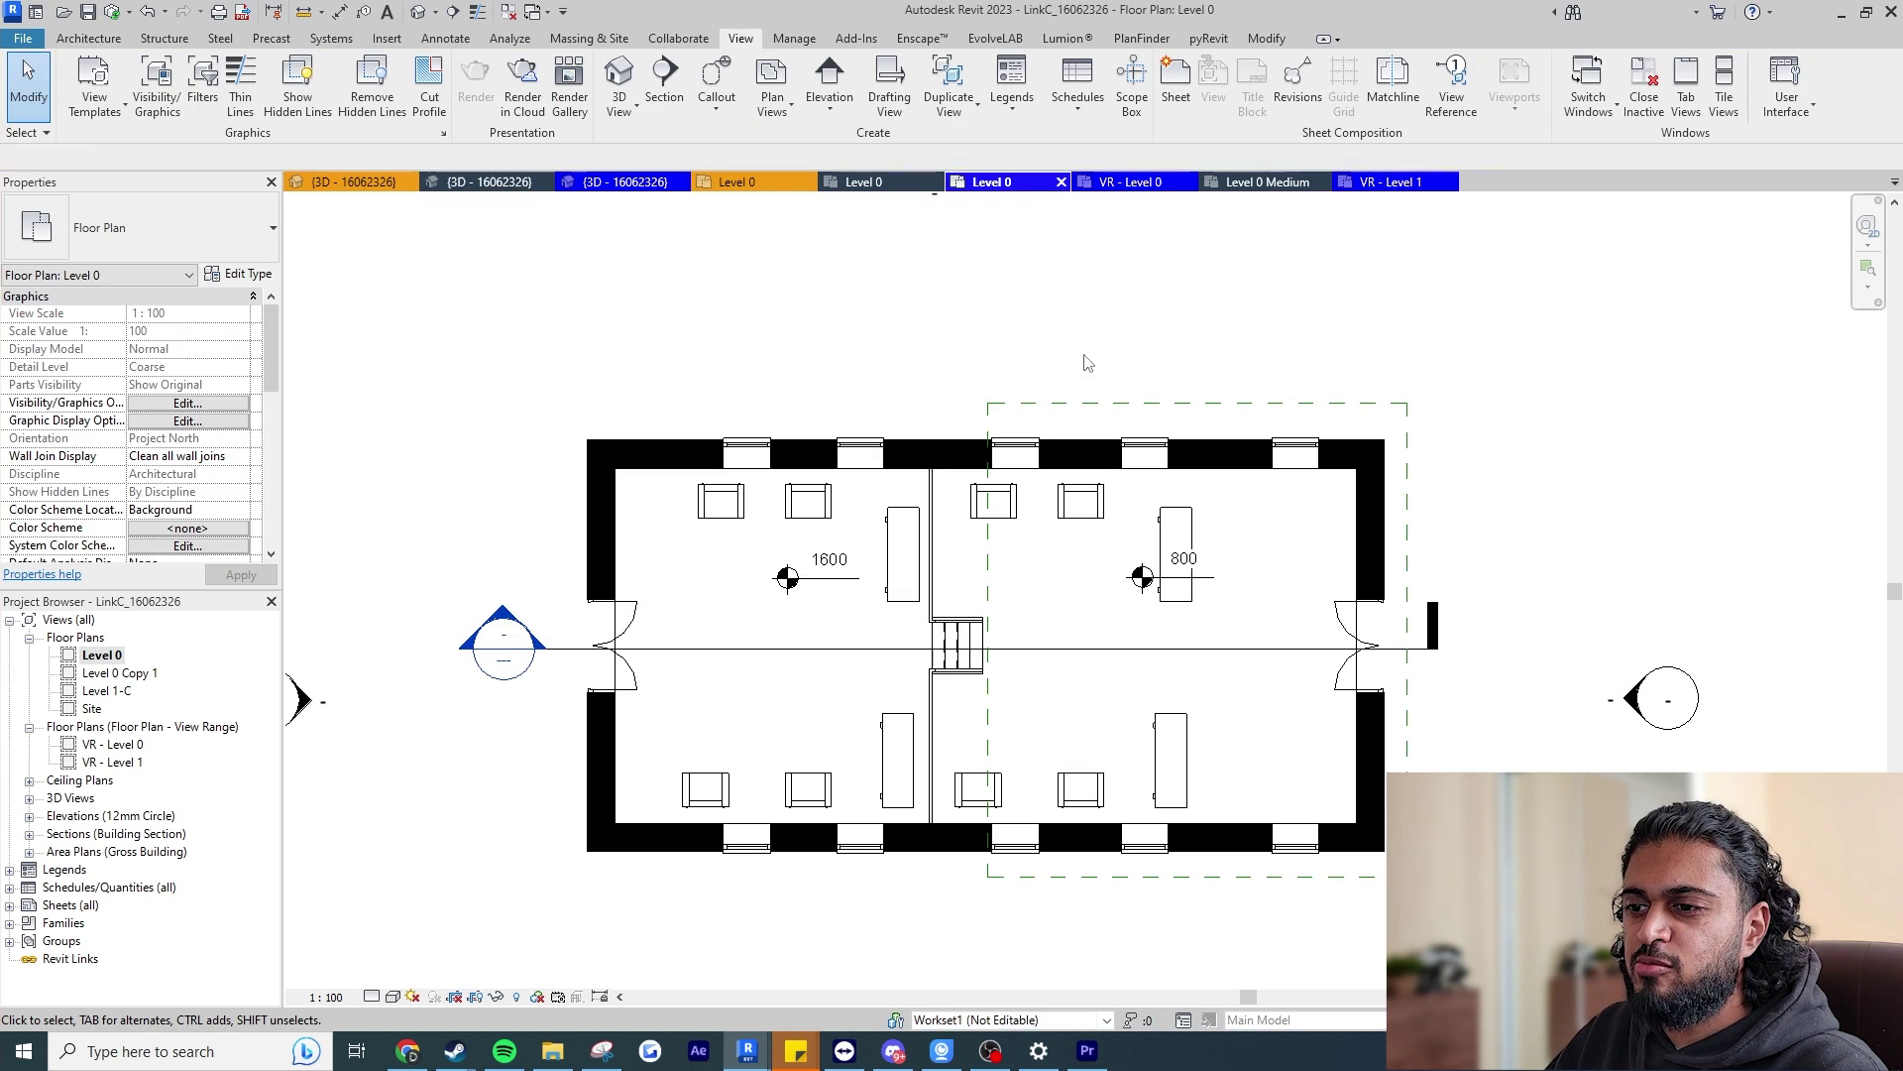
left_click(1143, 409)
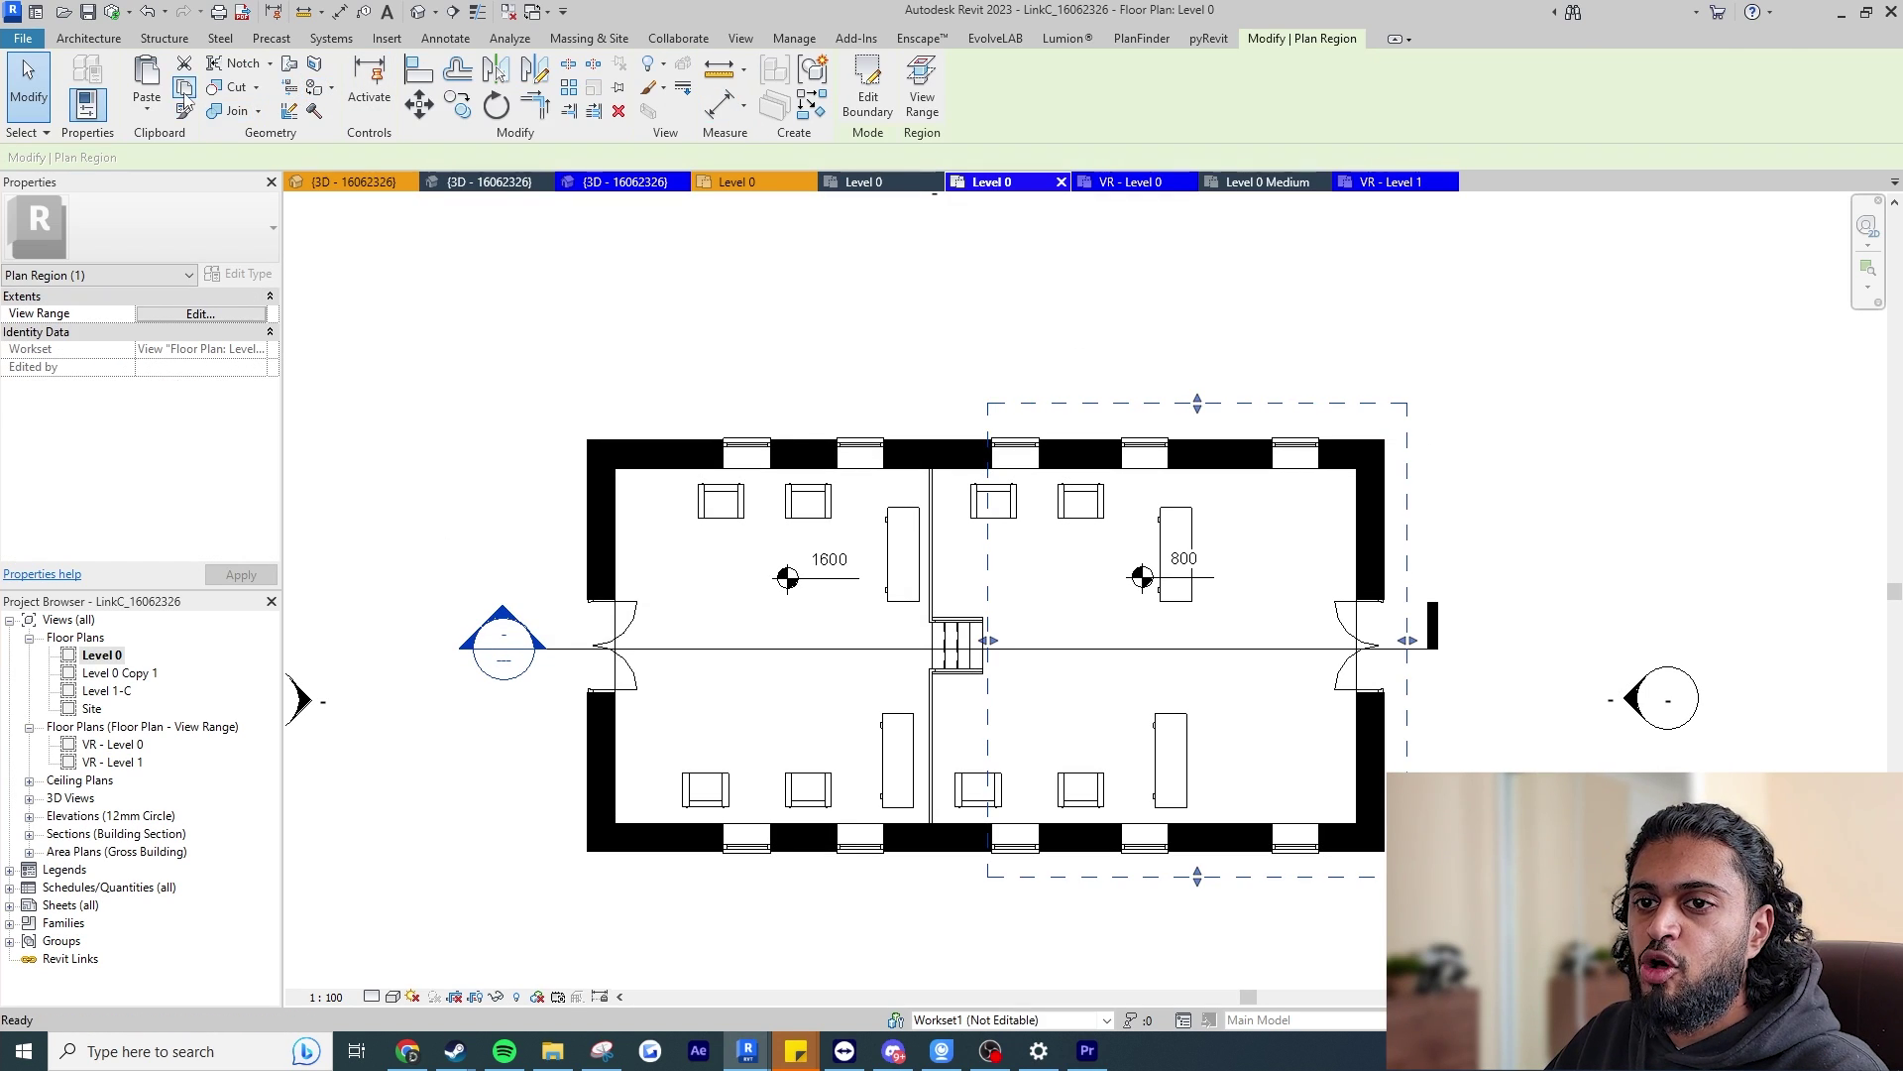
key("Escape")
left_click(1449, 189)
Paste the copied plan region into the VR - Level 0 floor plan, aligned to its original position.
left_click(1130, 183)
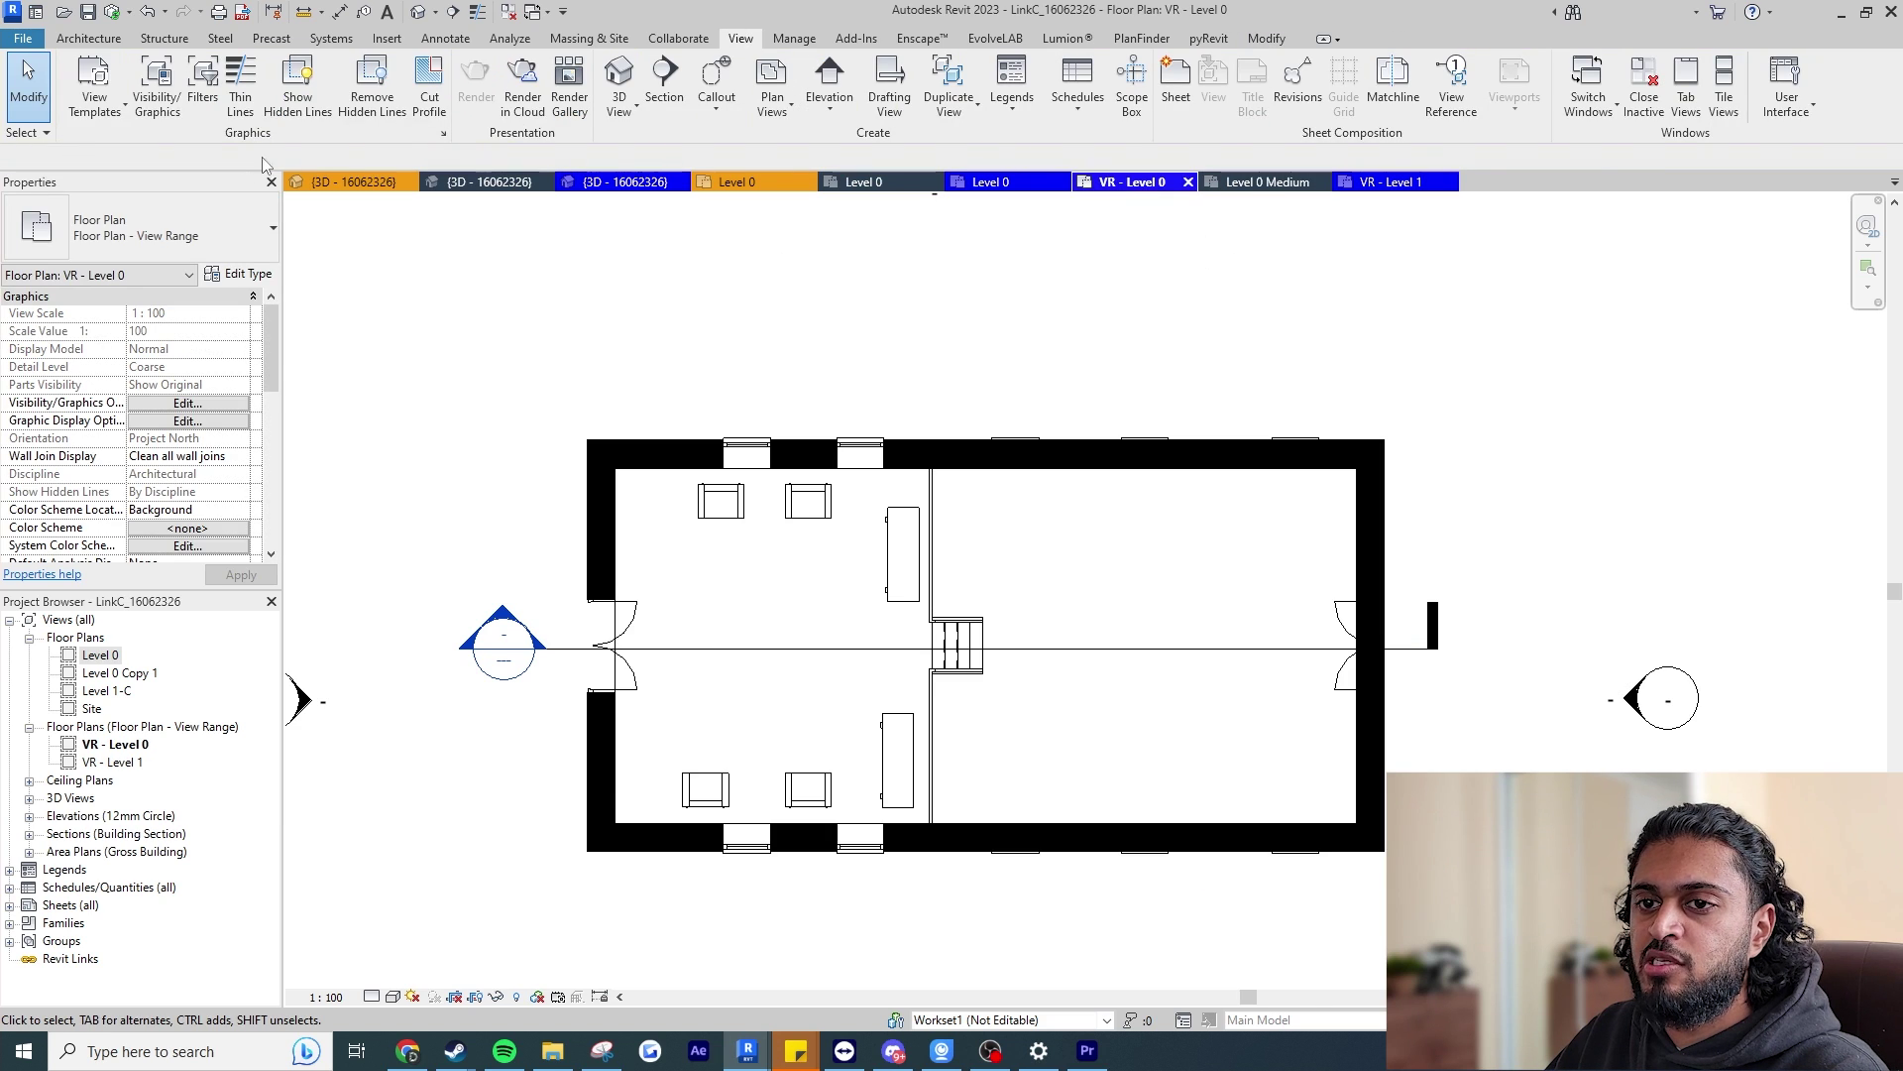
left_click(1266, 38)
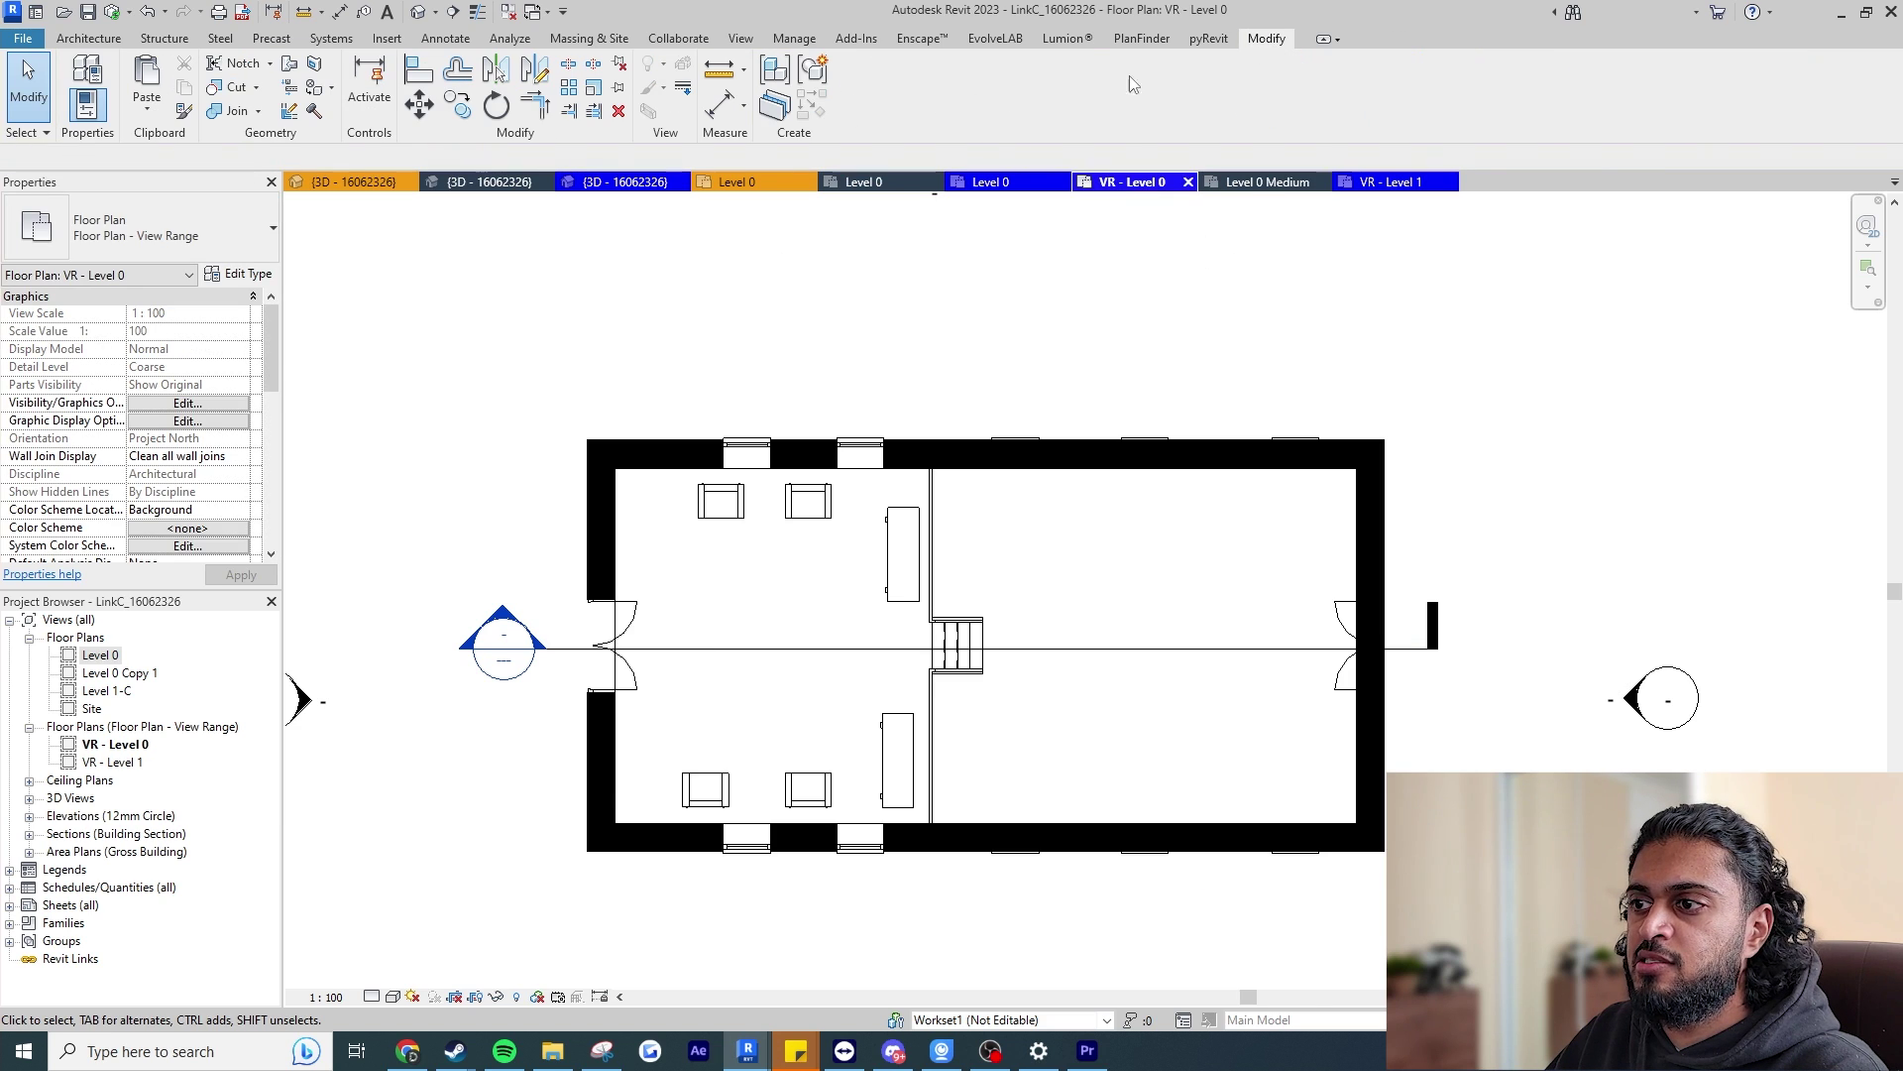
left_click(147, 111)
left_click(265, 271)
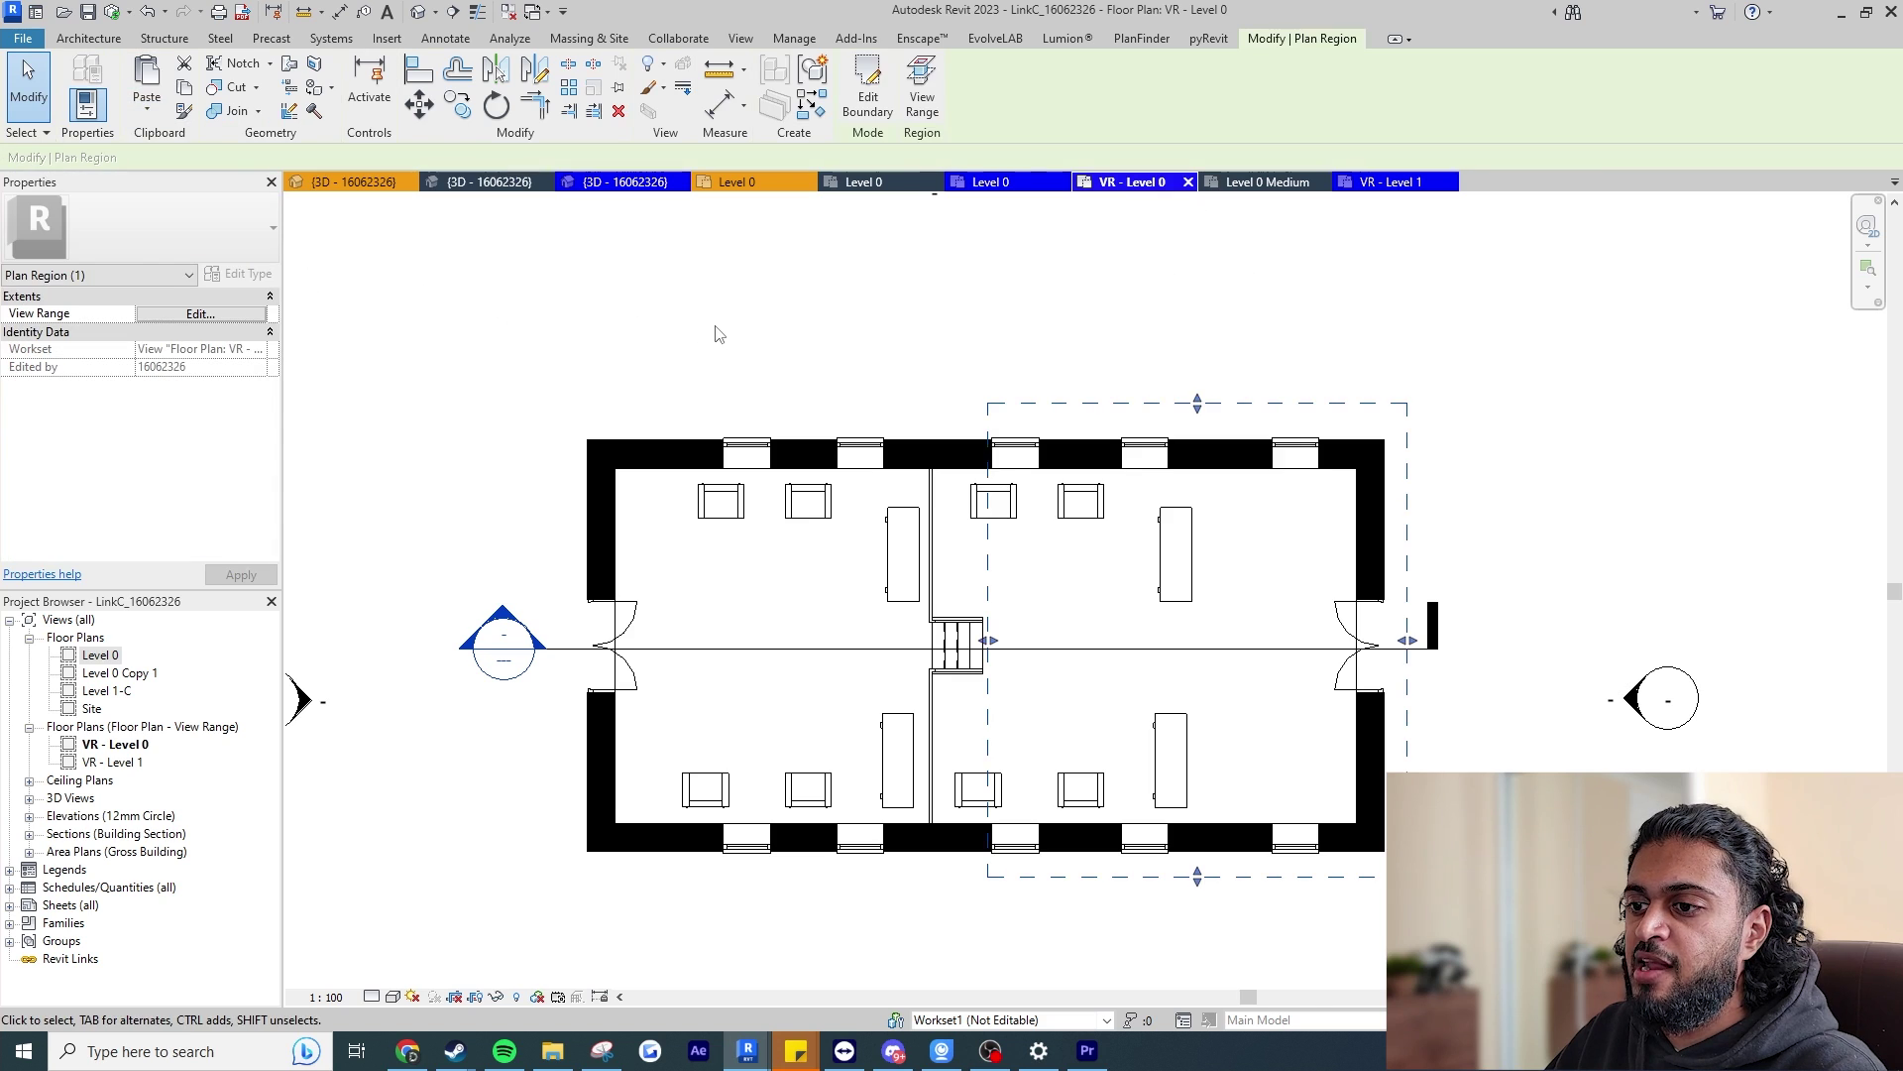
key("Escape")
Synchronize the LinkC model and reload LinkC.rvt in the main container file.
left_click(112, 12)
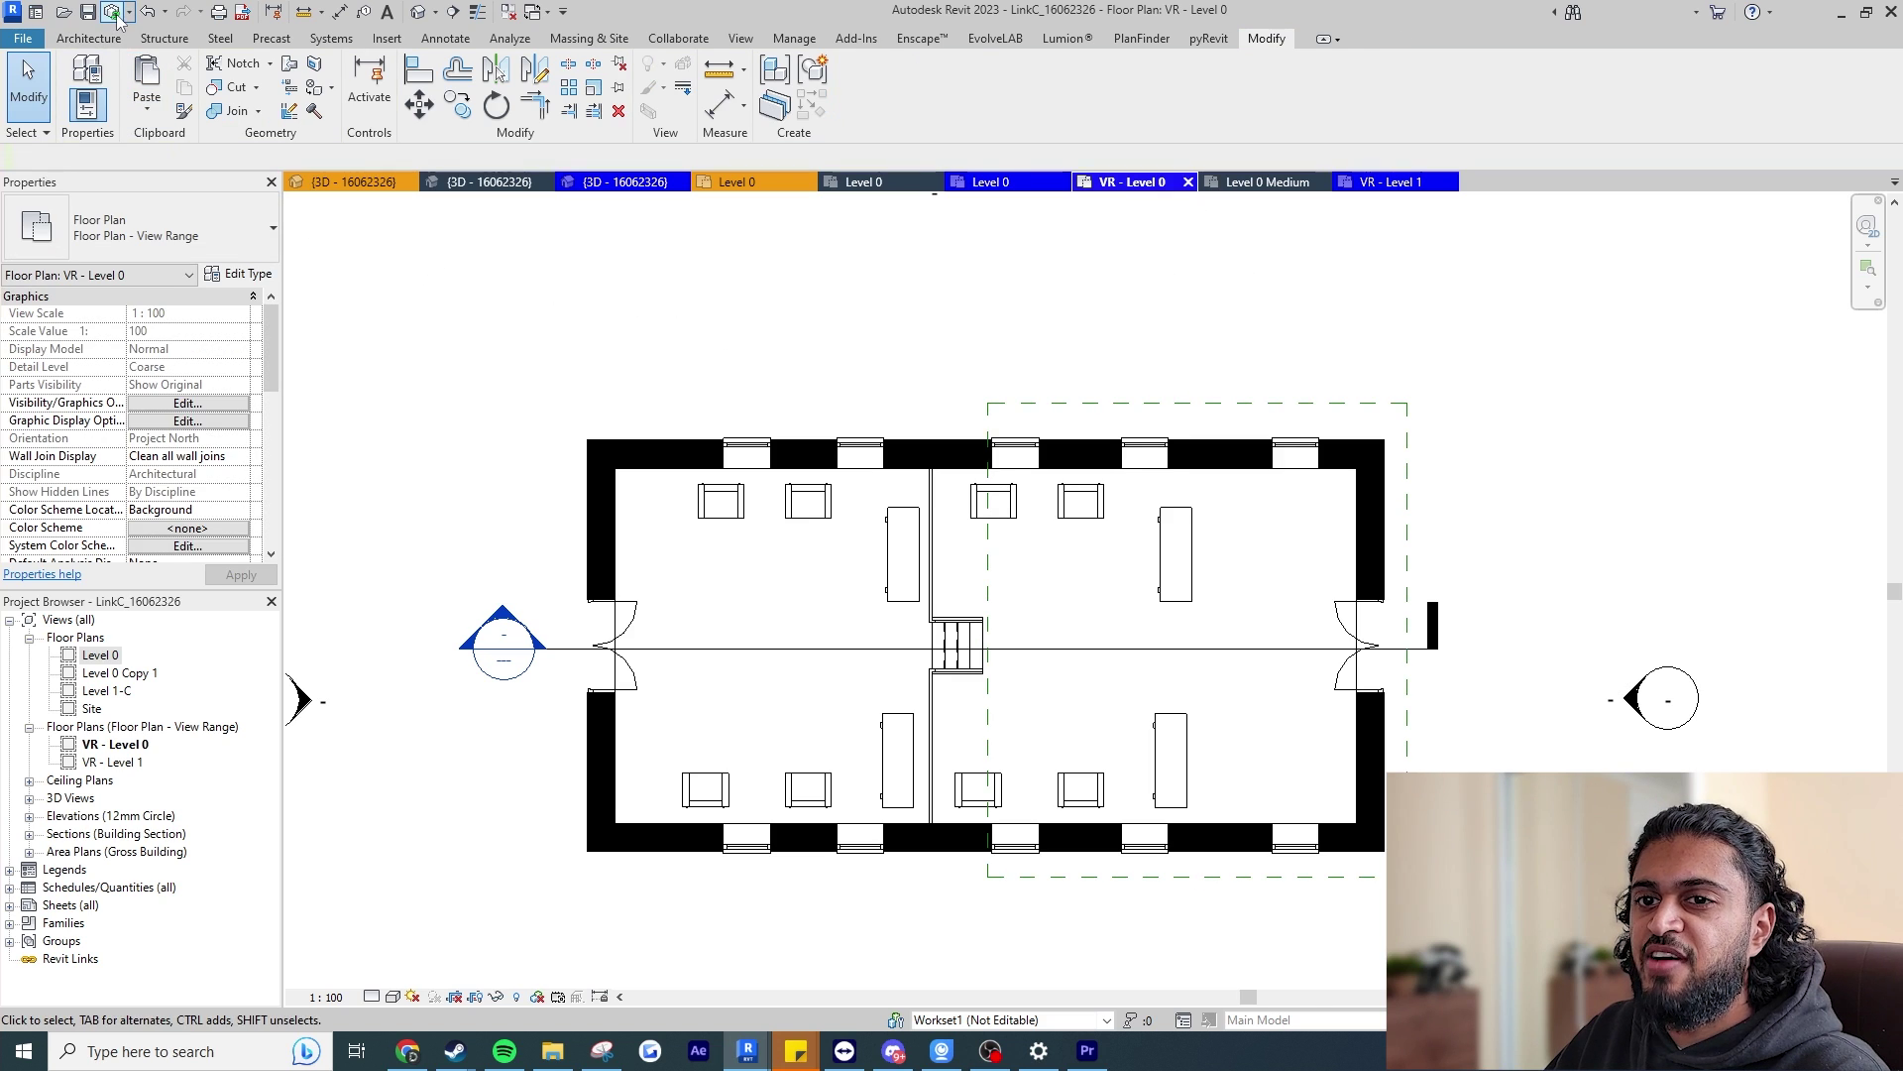
key("Return")
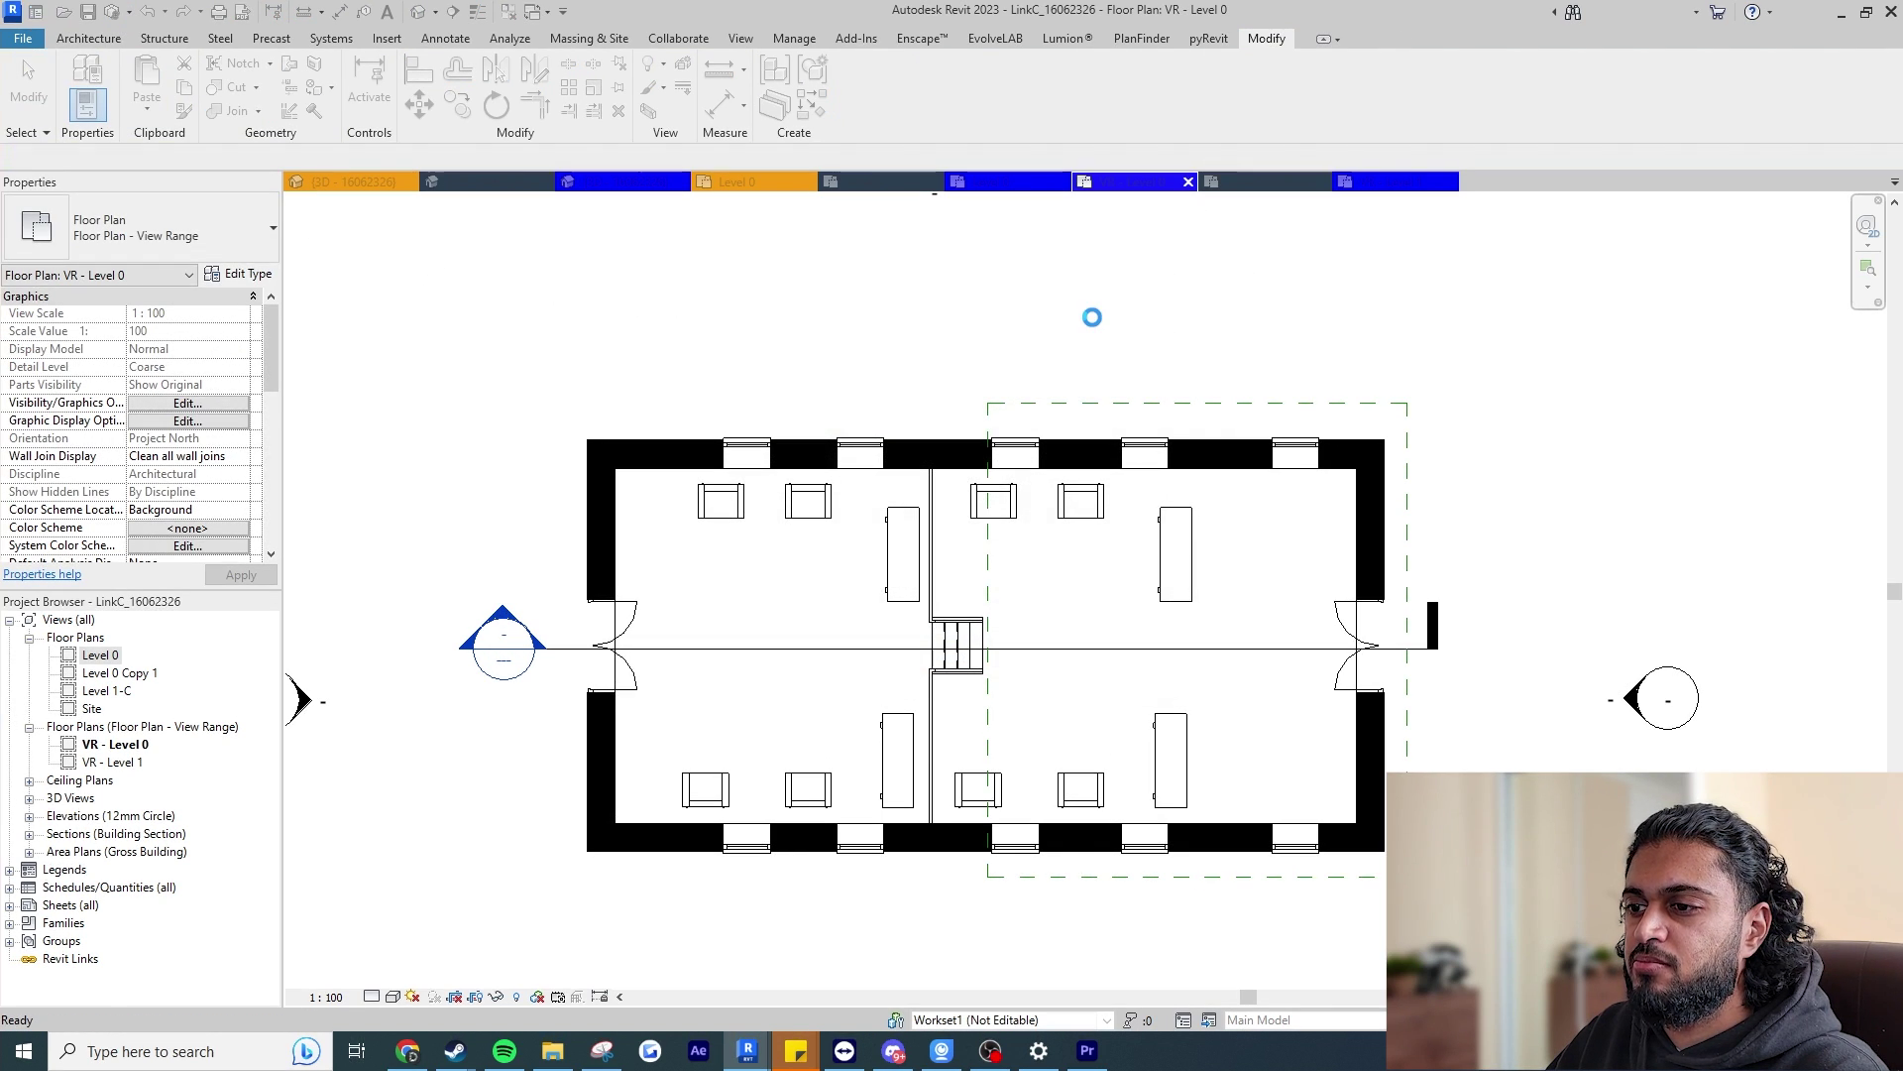
mouse_move(747, 1050)
left_click(635, 956)
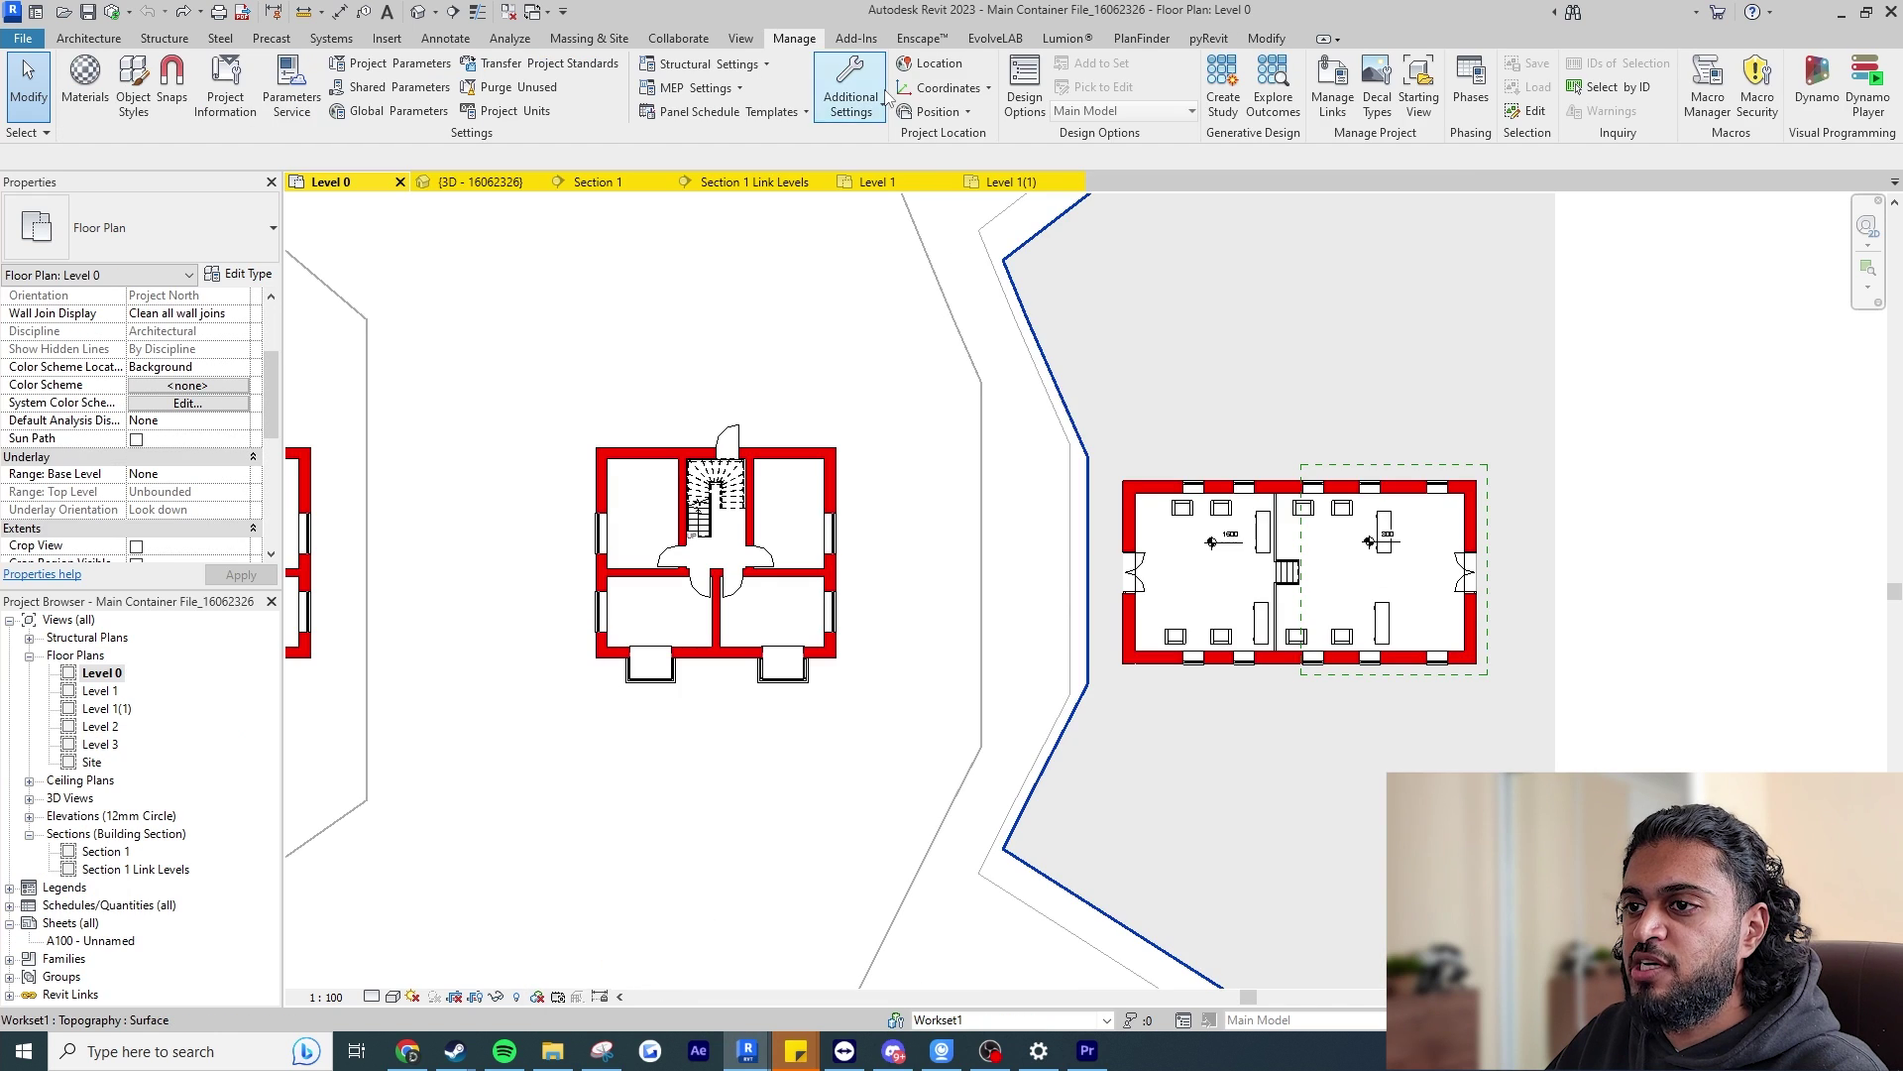
left_click(1333, 87)
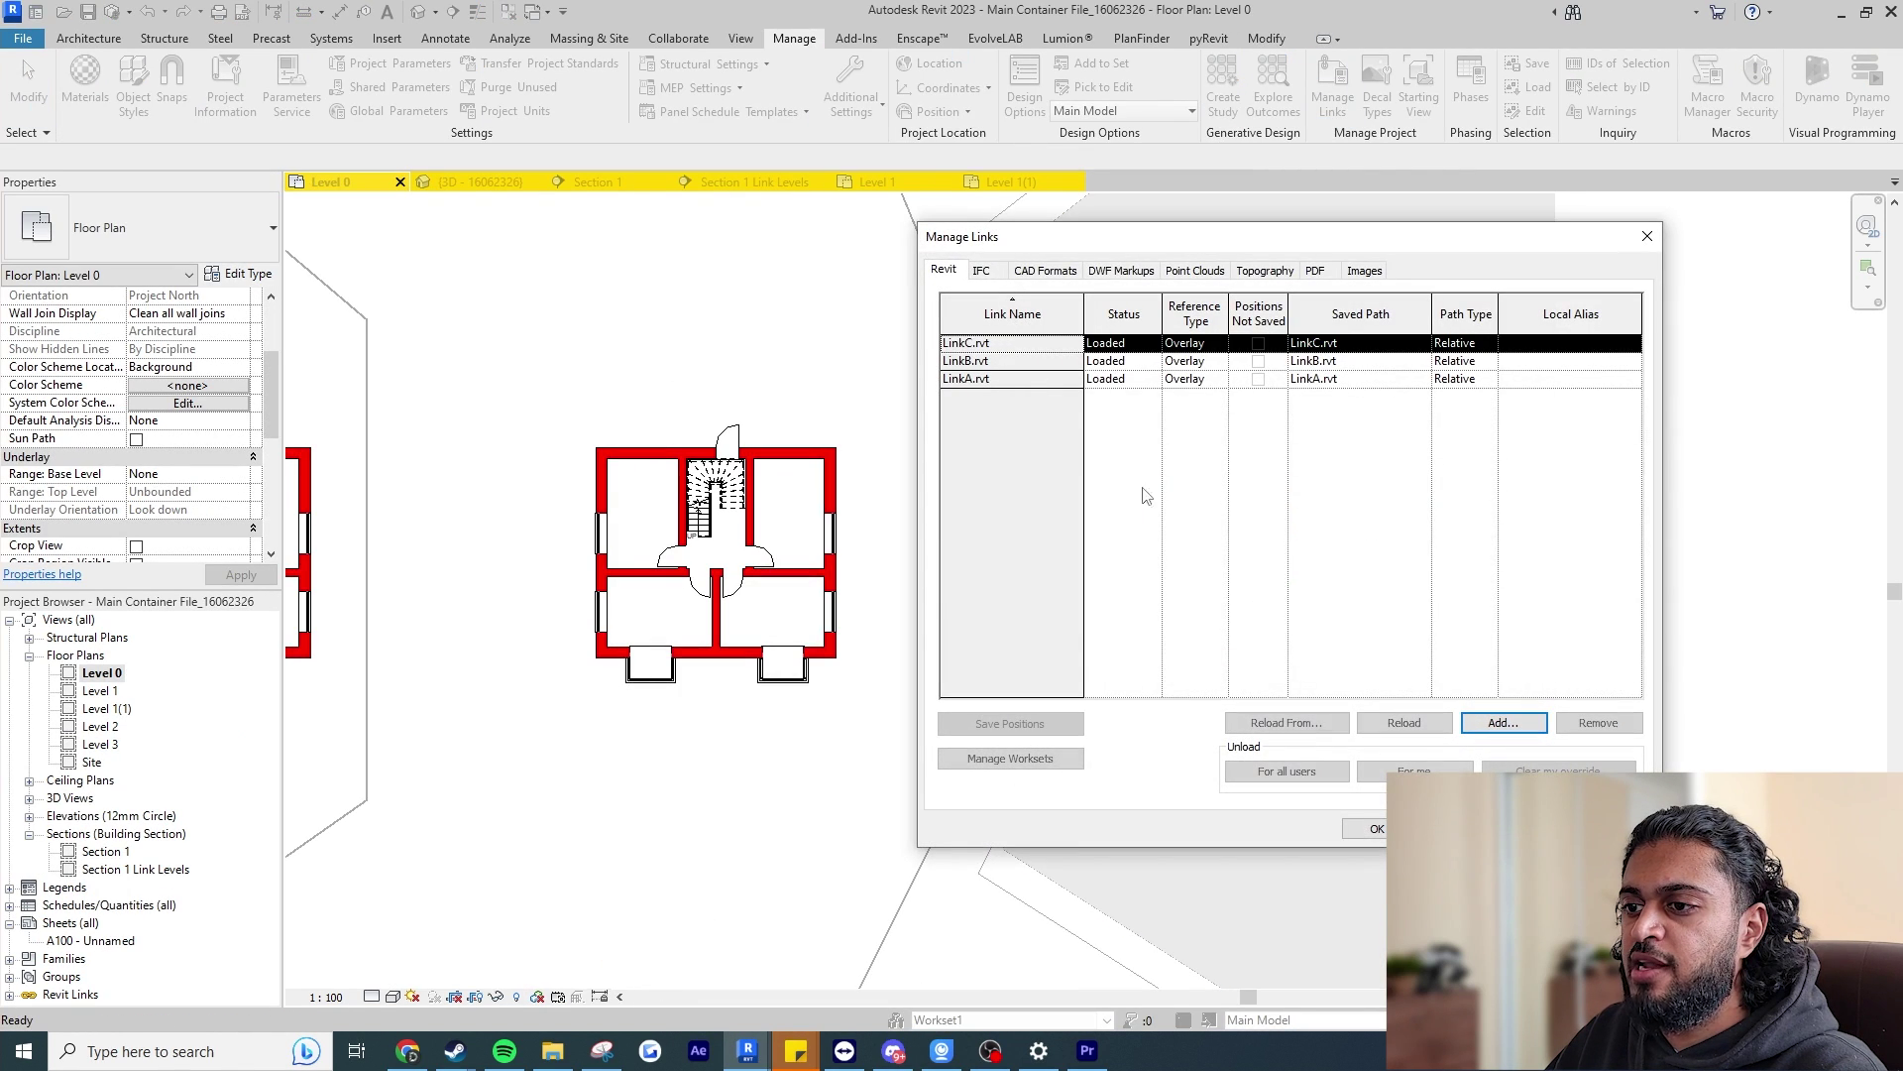
left_click(1041, 344)
left_click(1404, 722)
scroll(1499, 545, "up", 2)
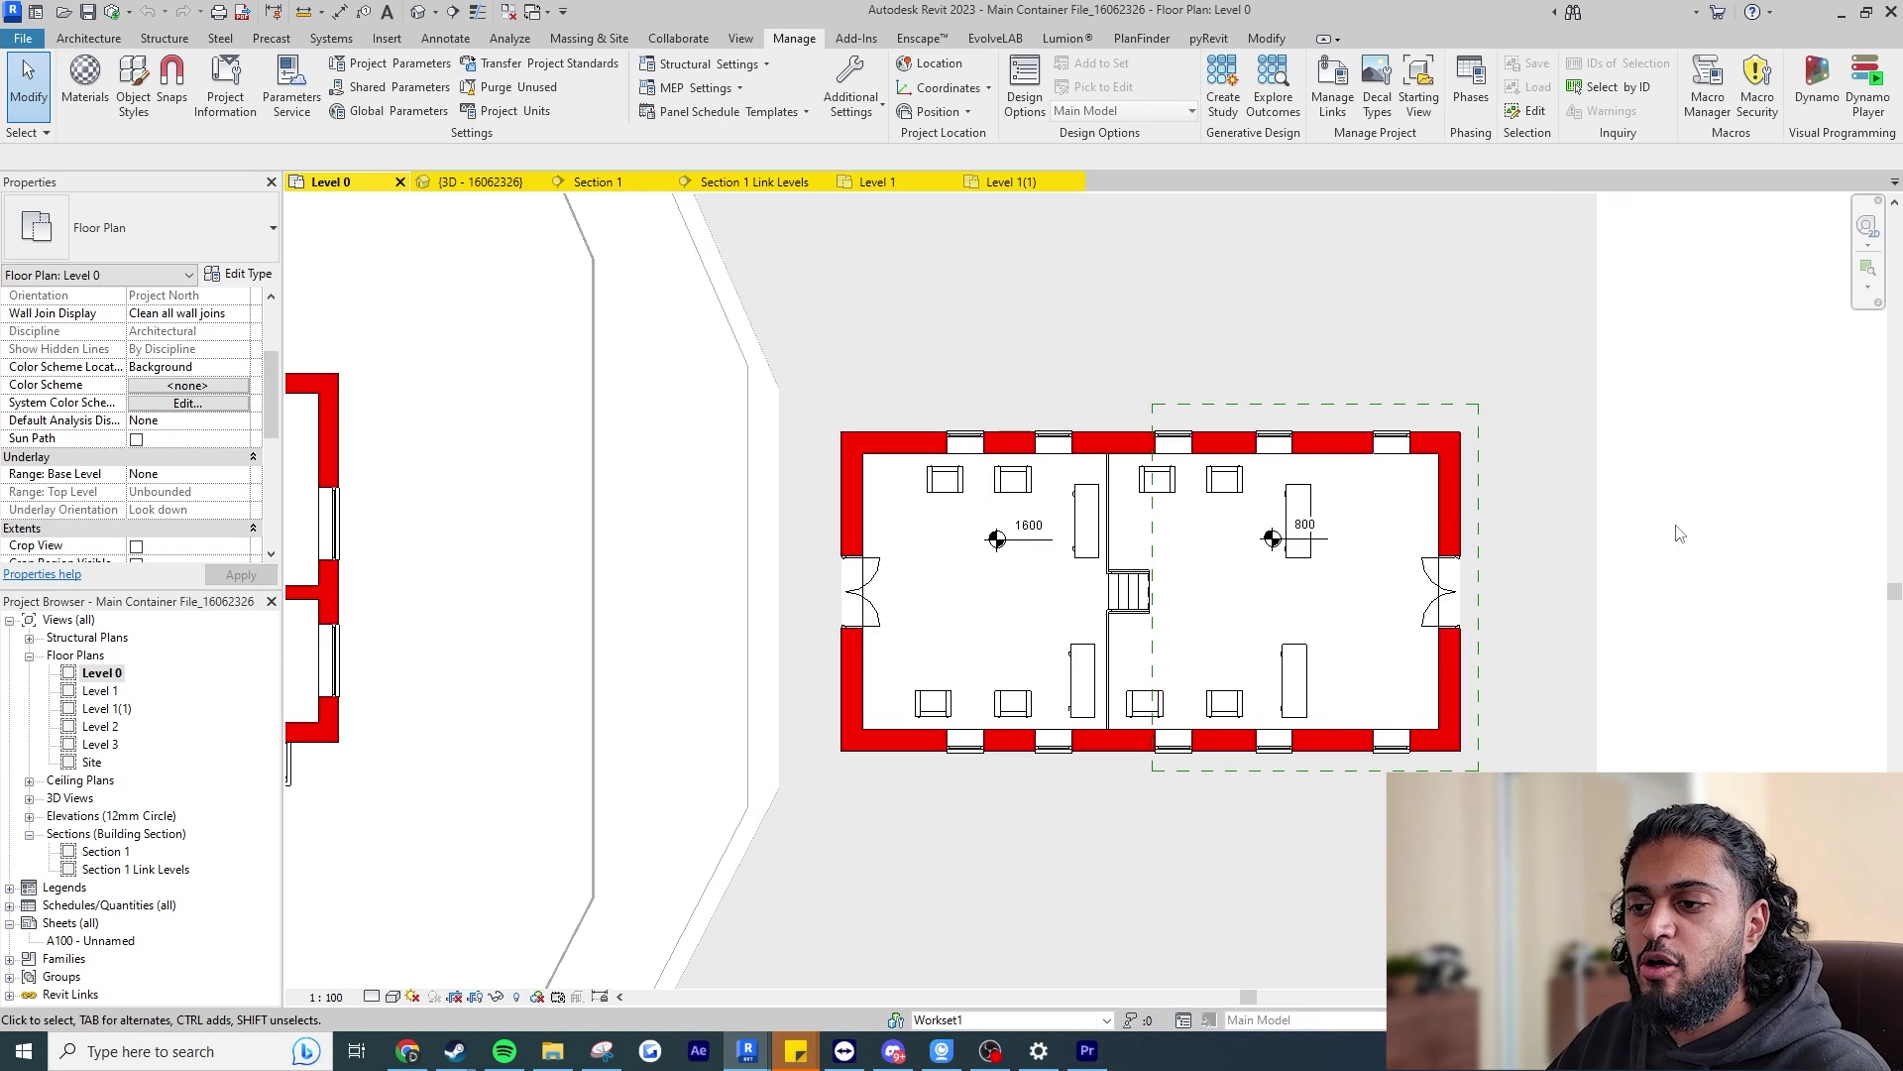
Set the linked view of LinkC.rvt to Floor Plan: VR - Level 0 in the Level 0 plan's custom link display settings.
key("v")
key("g")
left_click(792, 221)
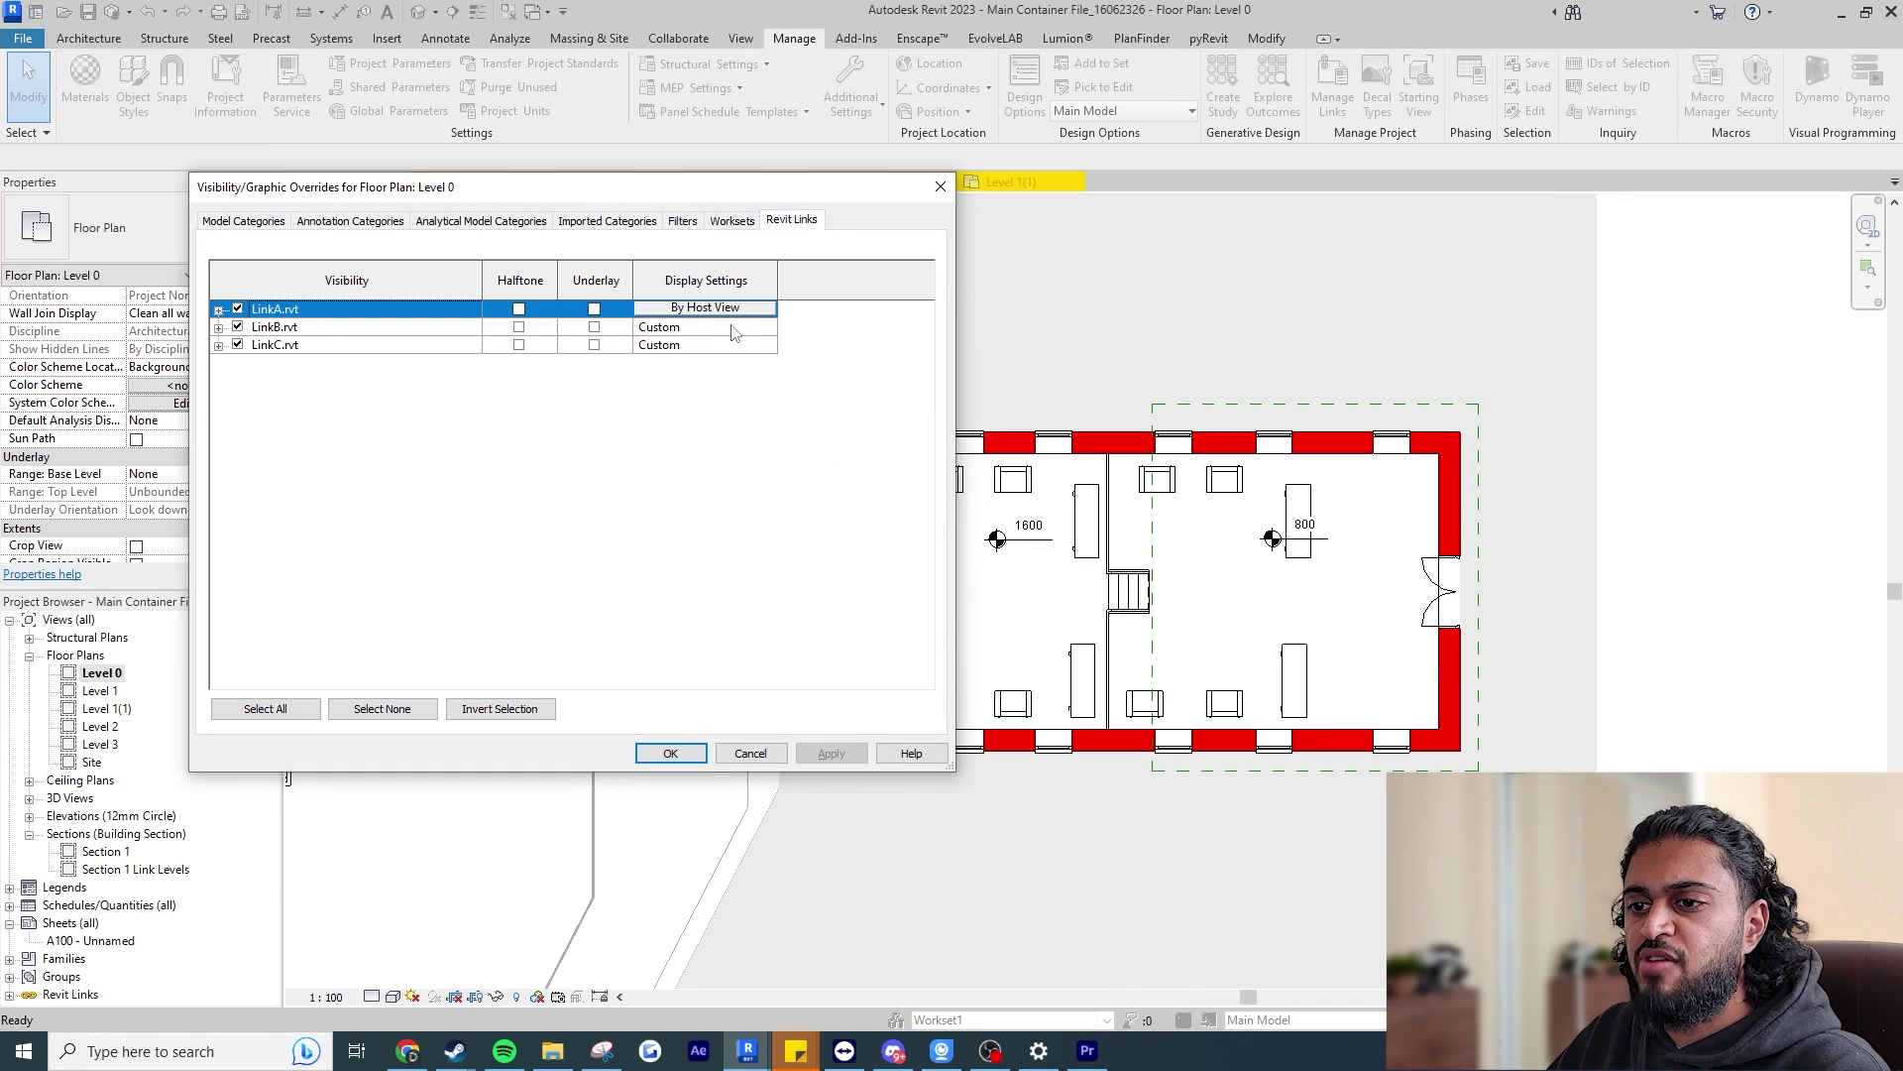
left_click(733, 344)
left_click(733, 344)
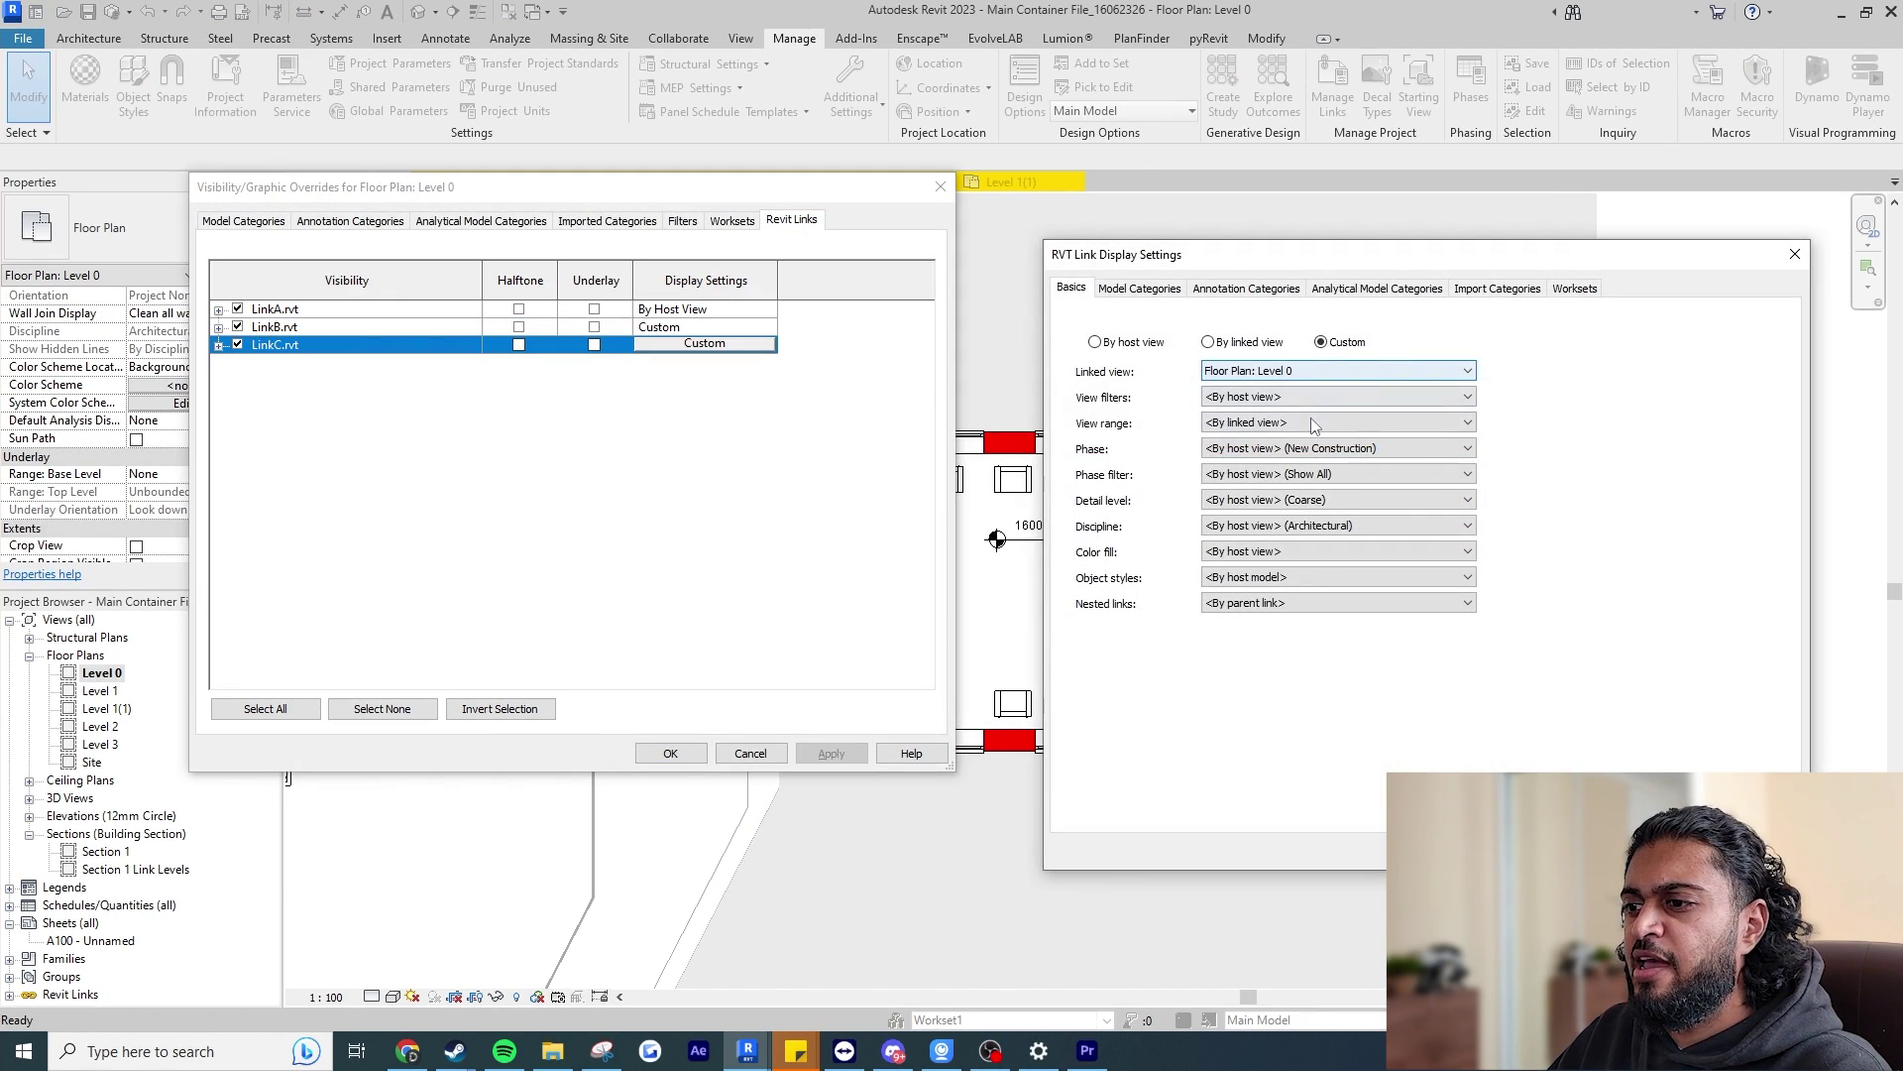
left_click(1307, 373)
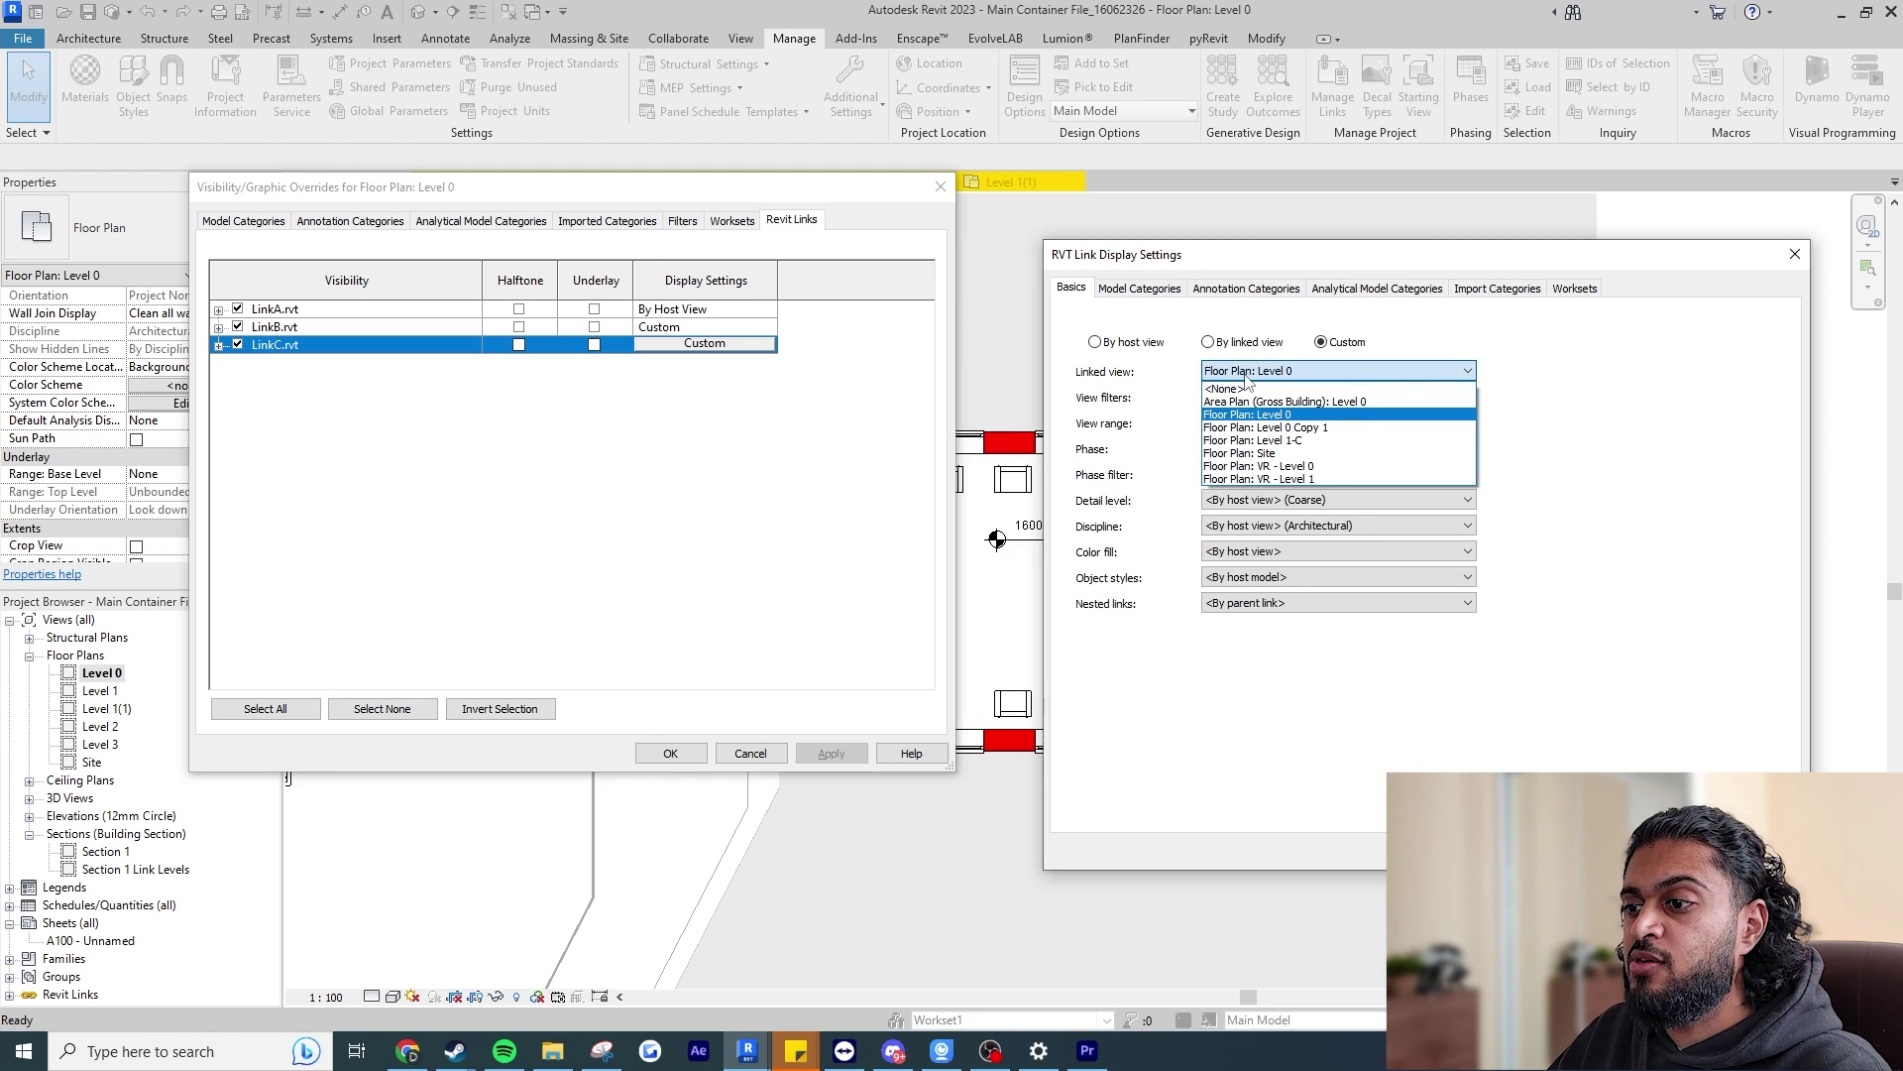
left_click(1308, 468)
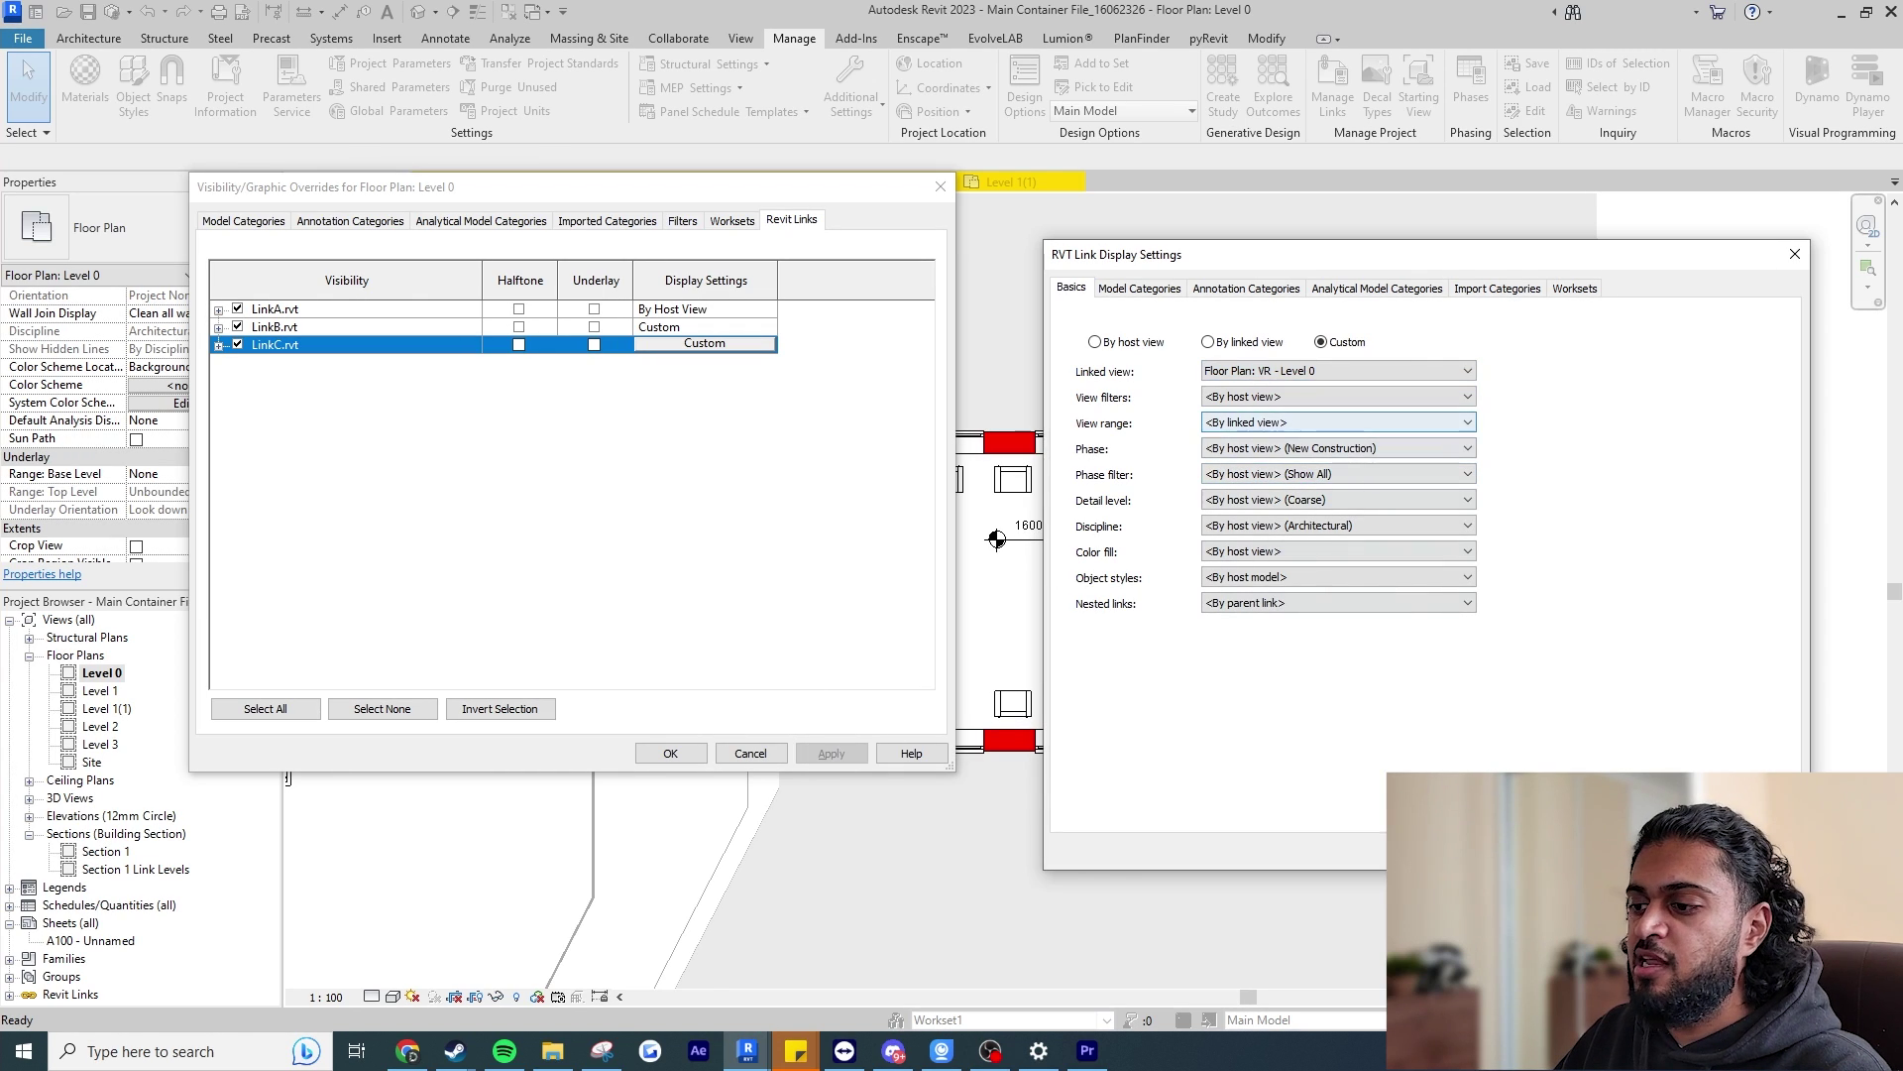
left_click(1524, 851)
left_click(671, 757)
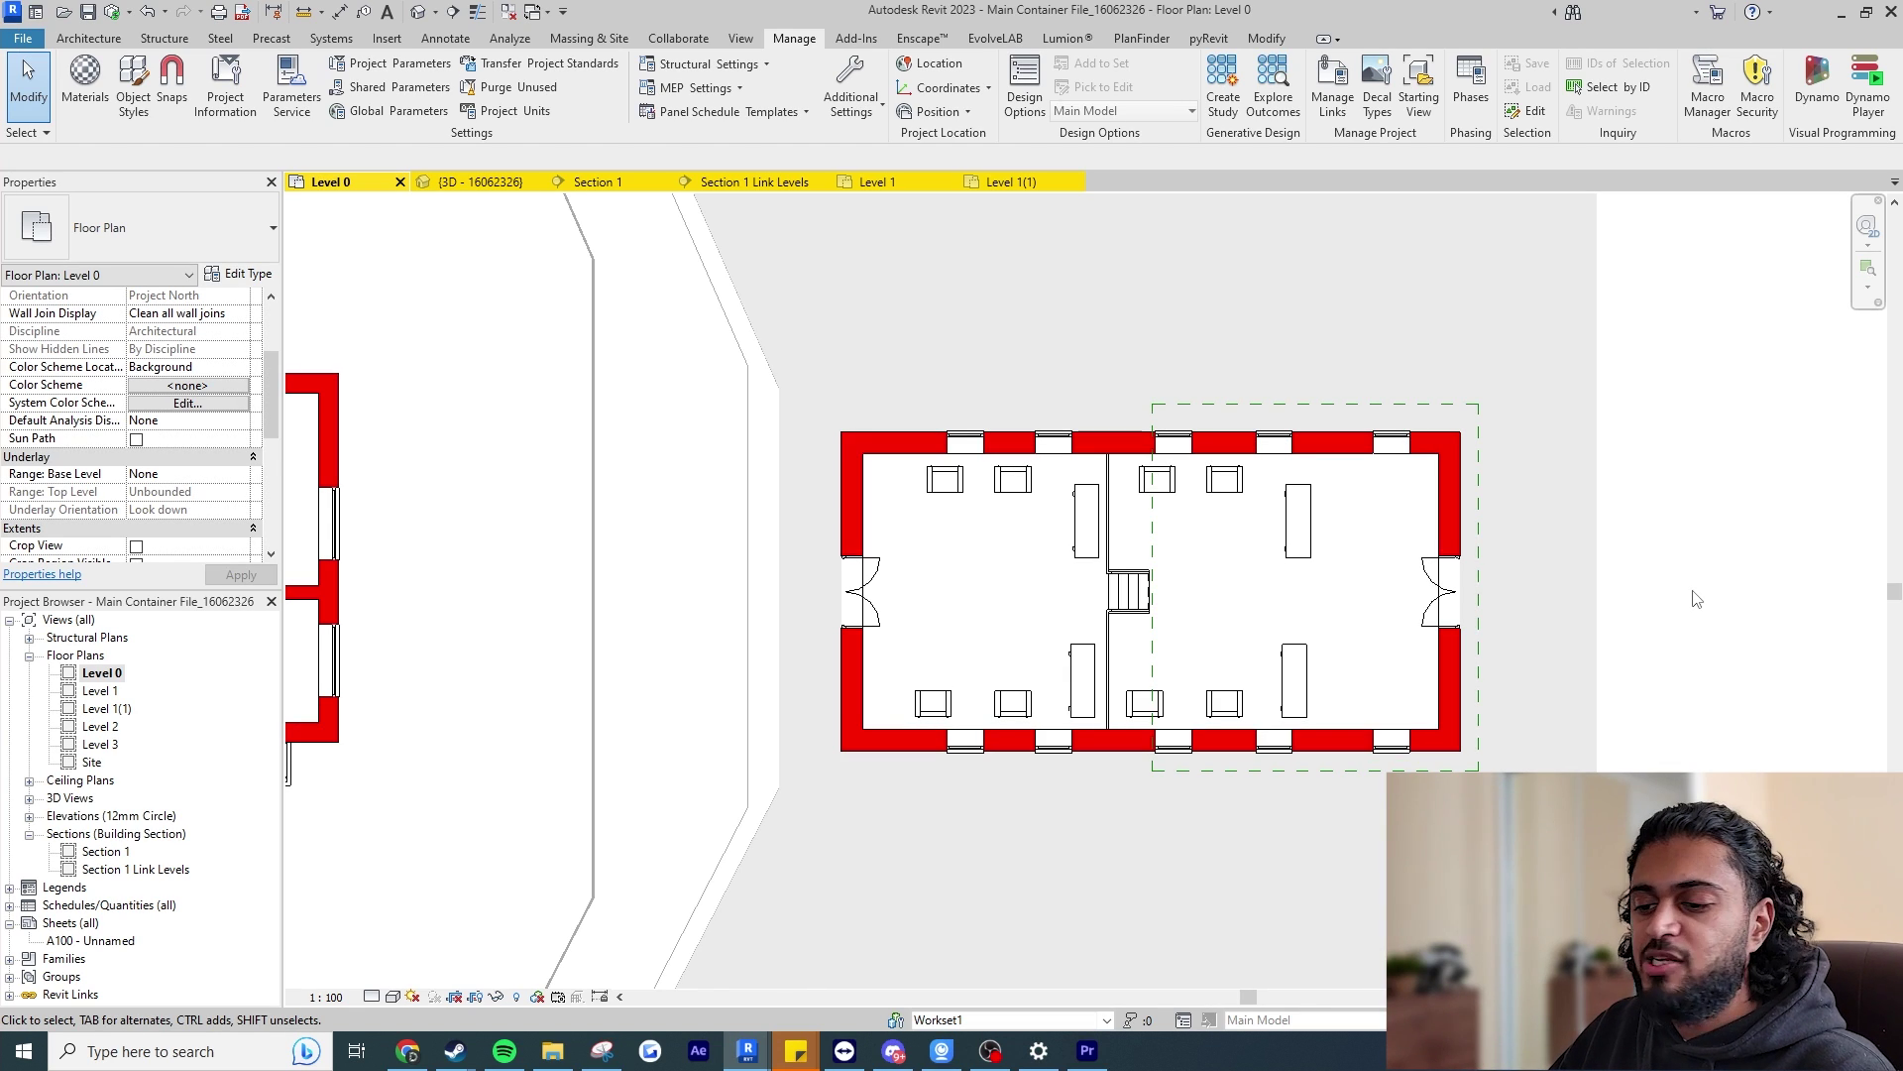
Switch to the LinkC model and examine the plan region in VR - Level 0 and the split-level floors in the 3D view.
mouse_move(748, 1051)
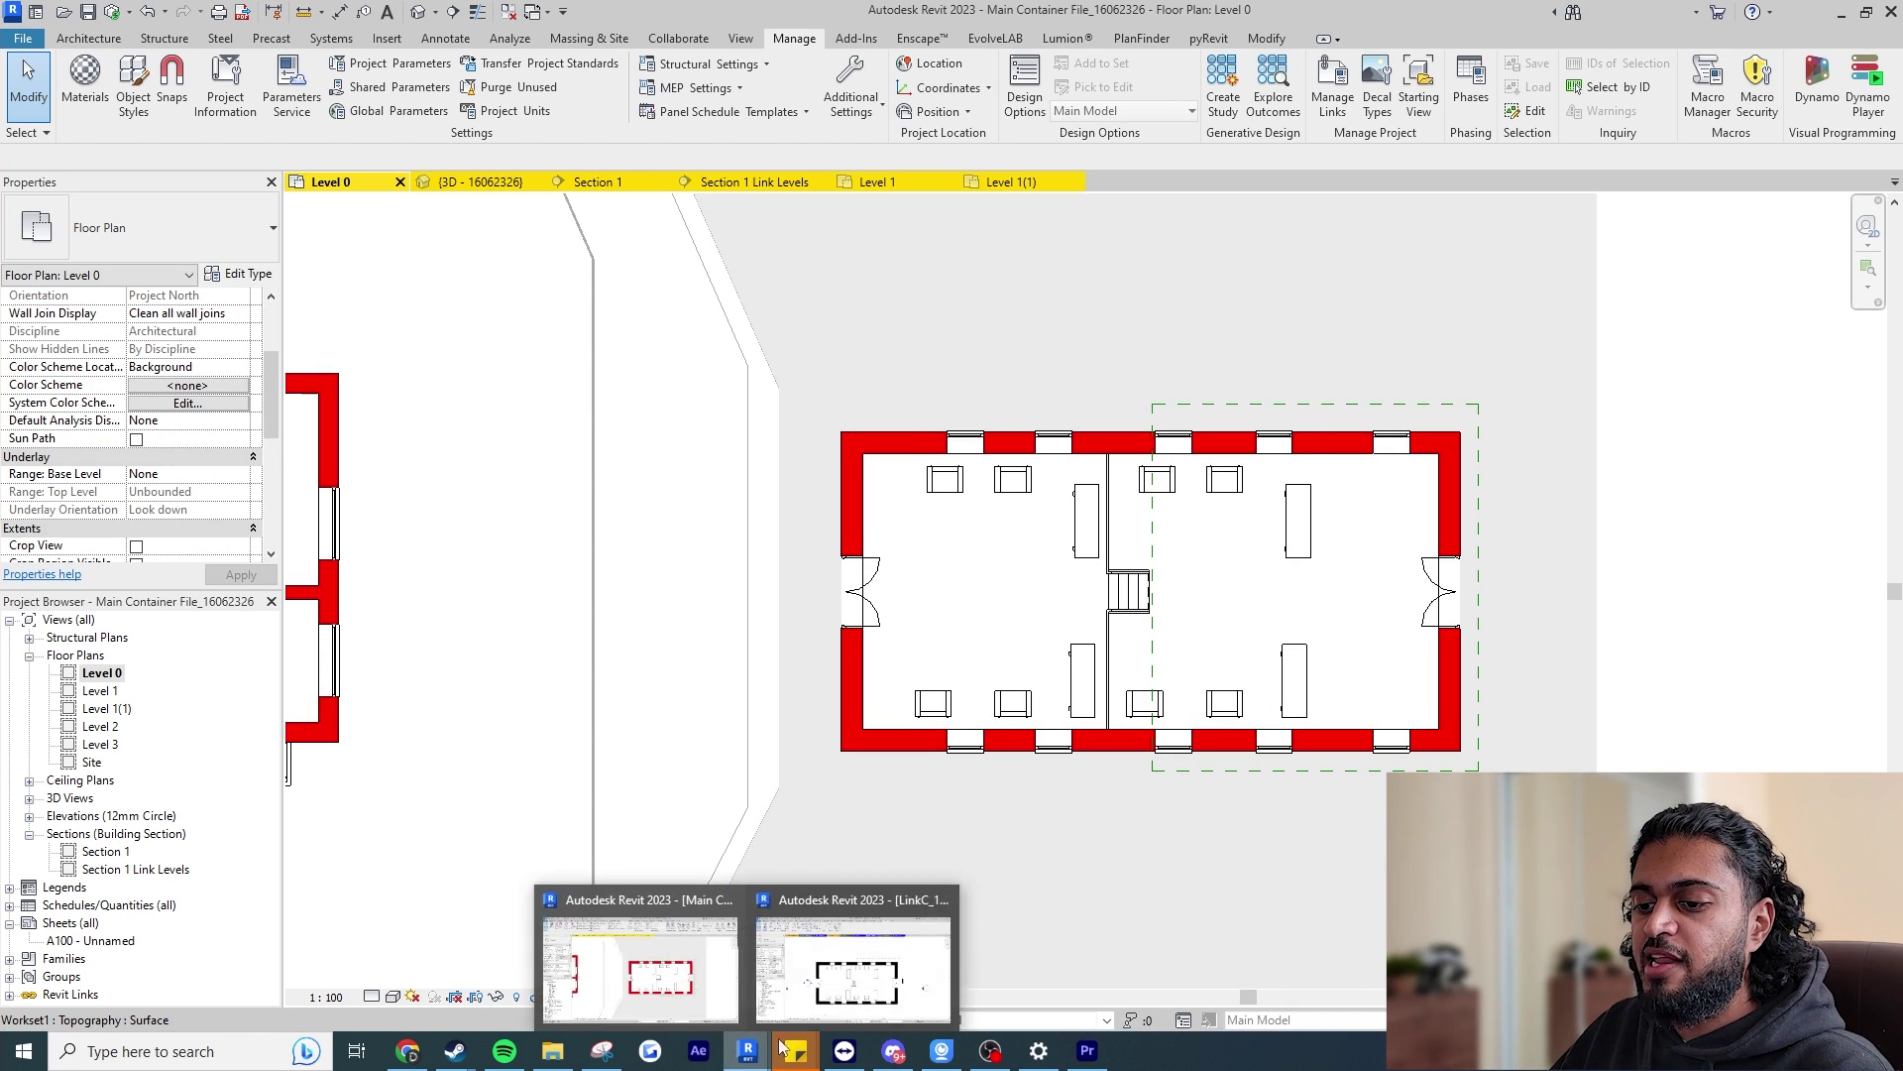
left_click(900, 962)
left_click(1294, 400)
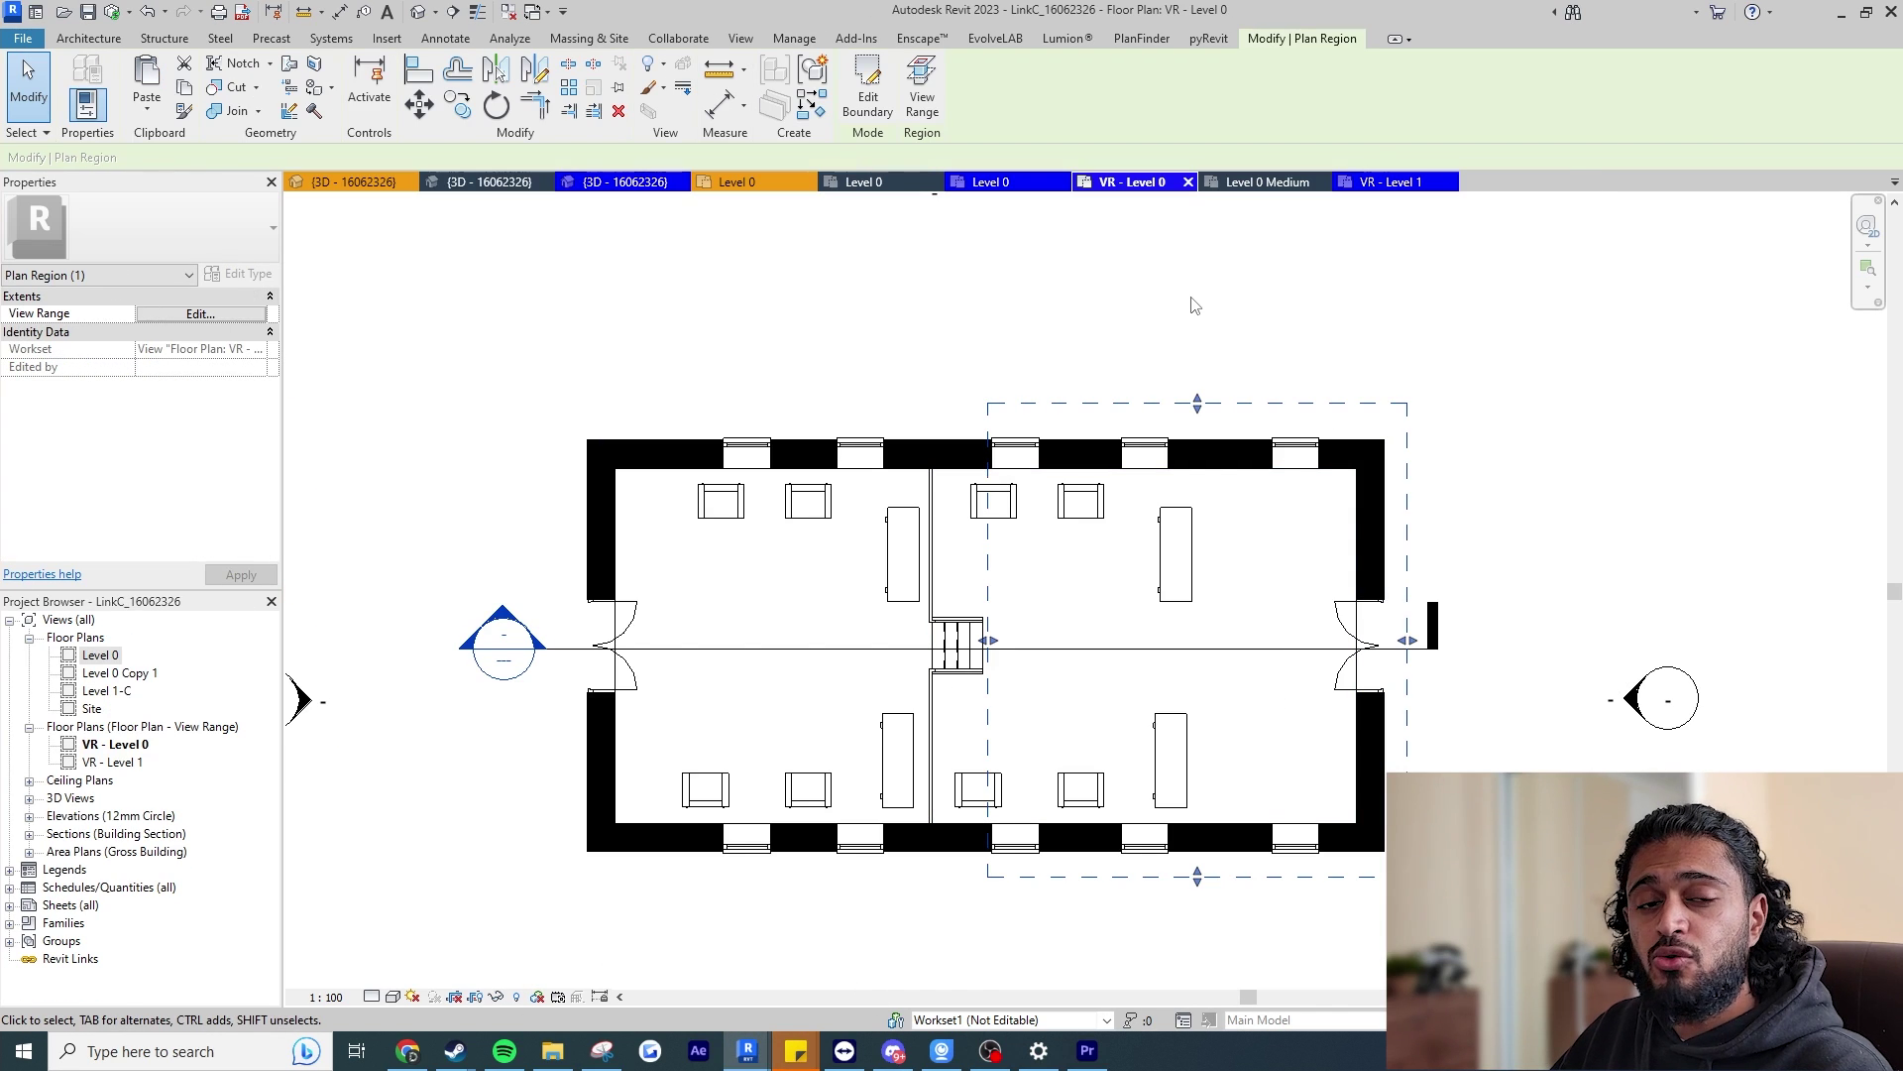
left_click(1256, 270)
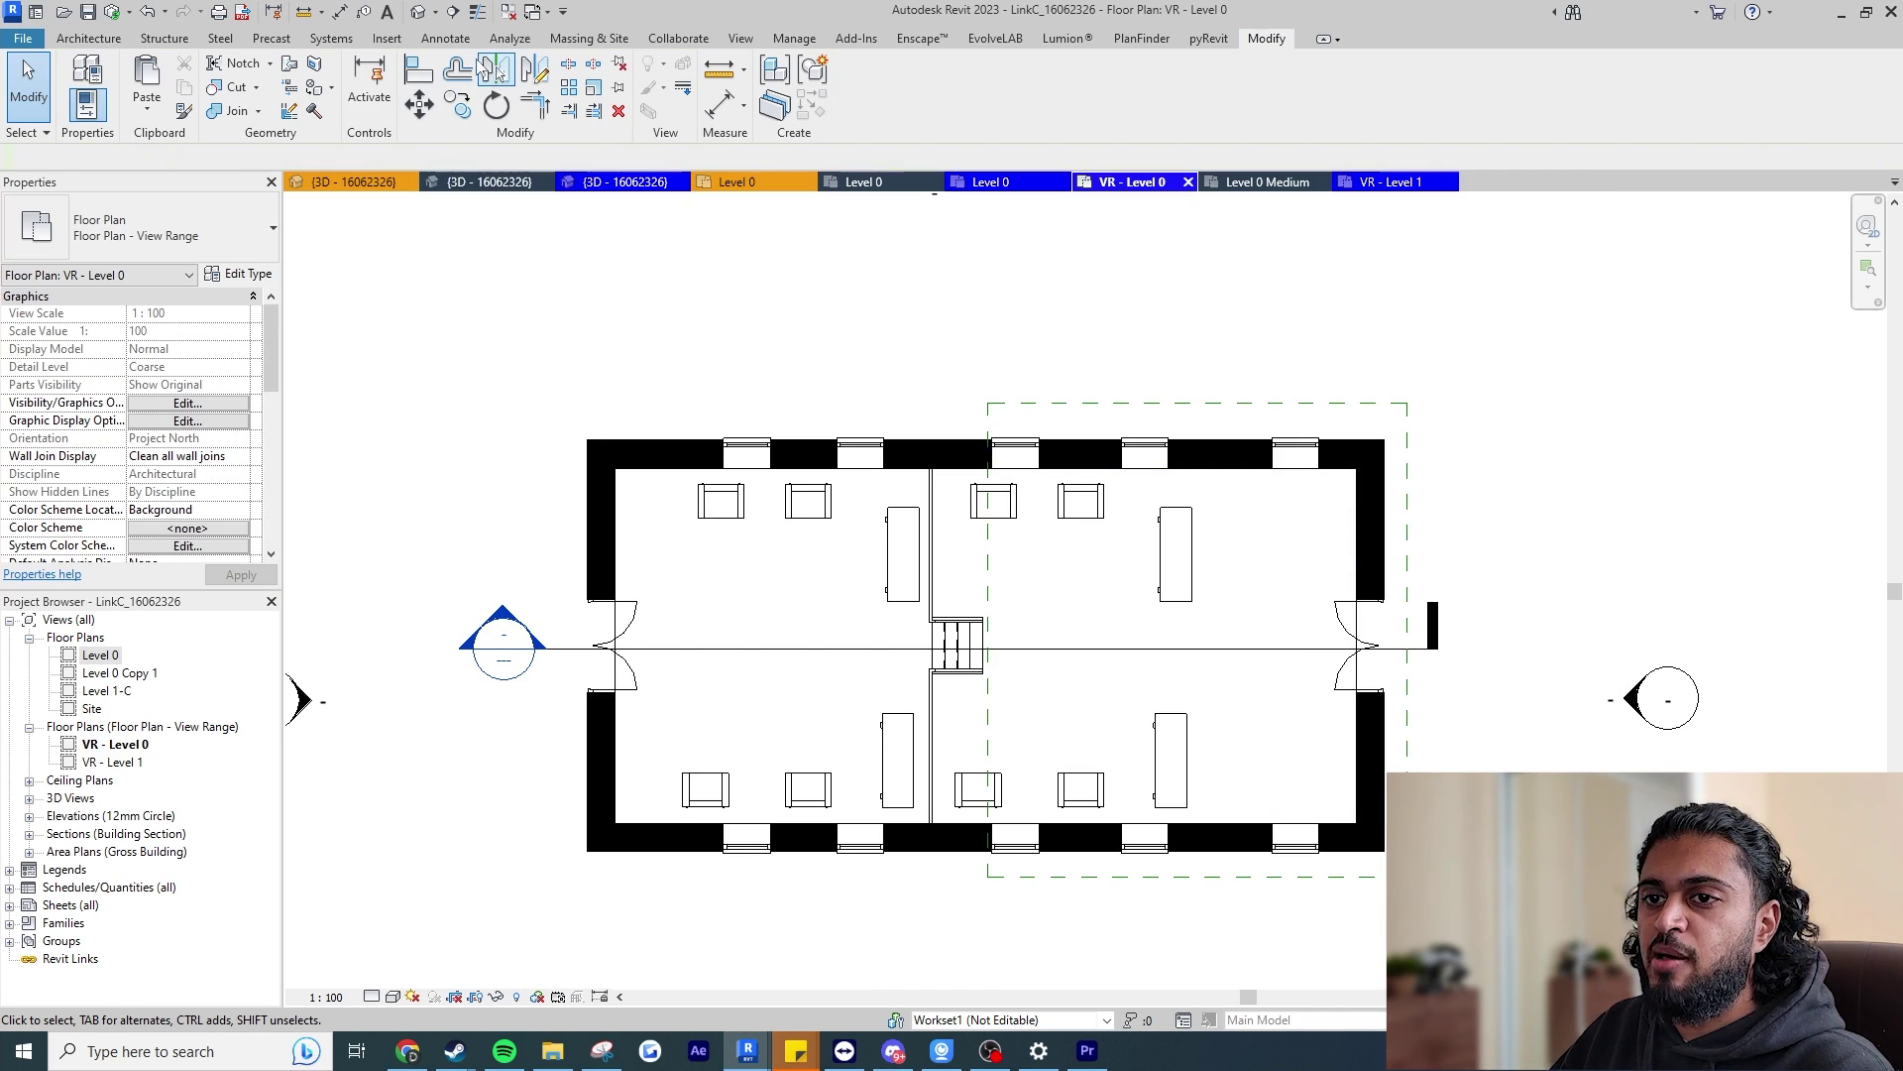
left_click(419, 11)
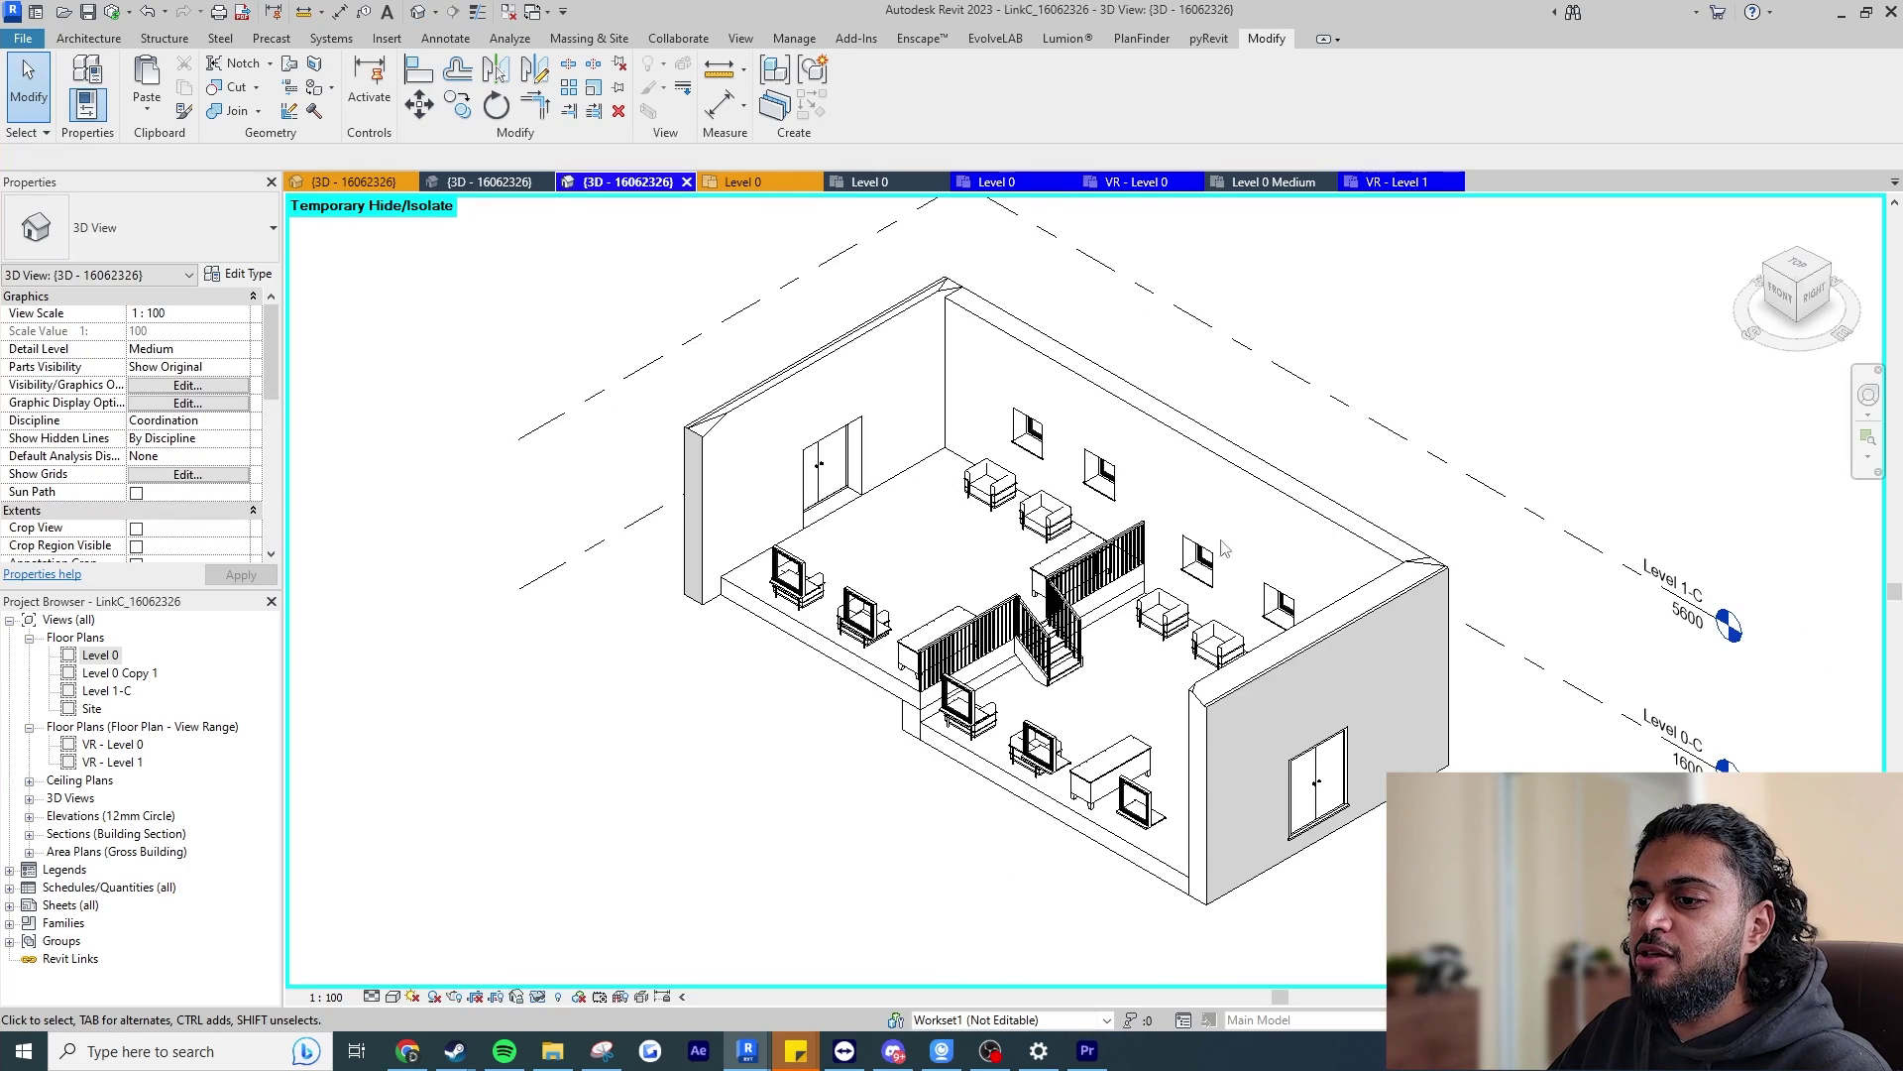
mouse_move(1204, 555)
middle_mouse_down("shift")
mouse_move(1237, 562)
mouse_move(1210, 553)
middle_mouse_up("shift")
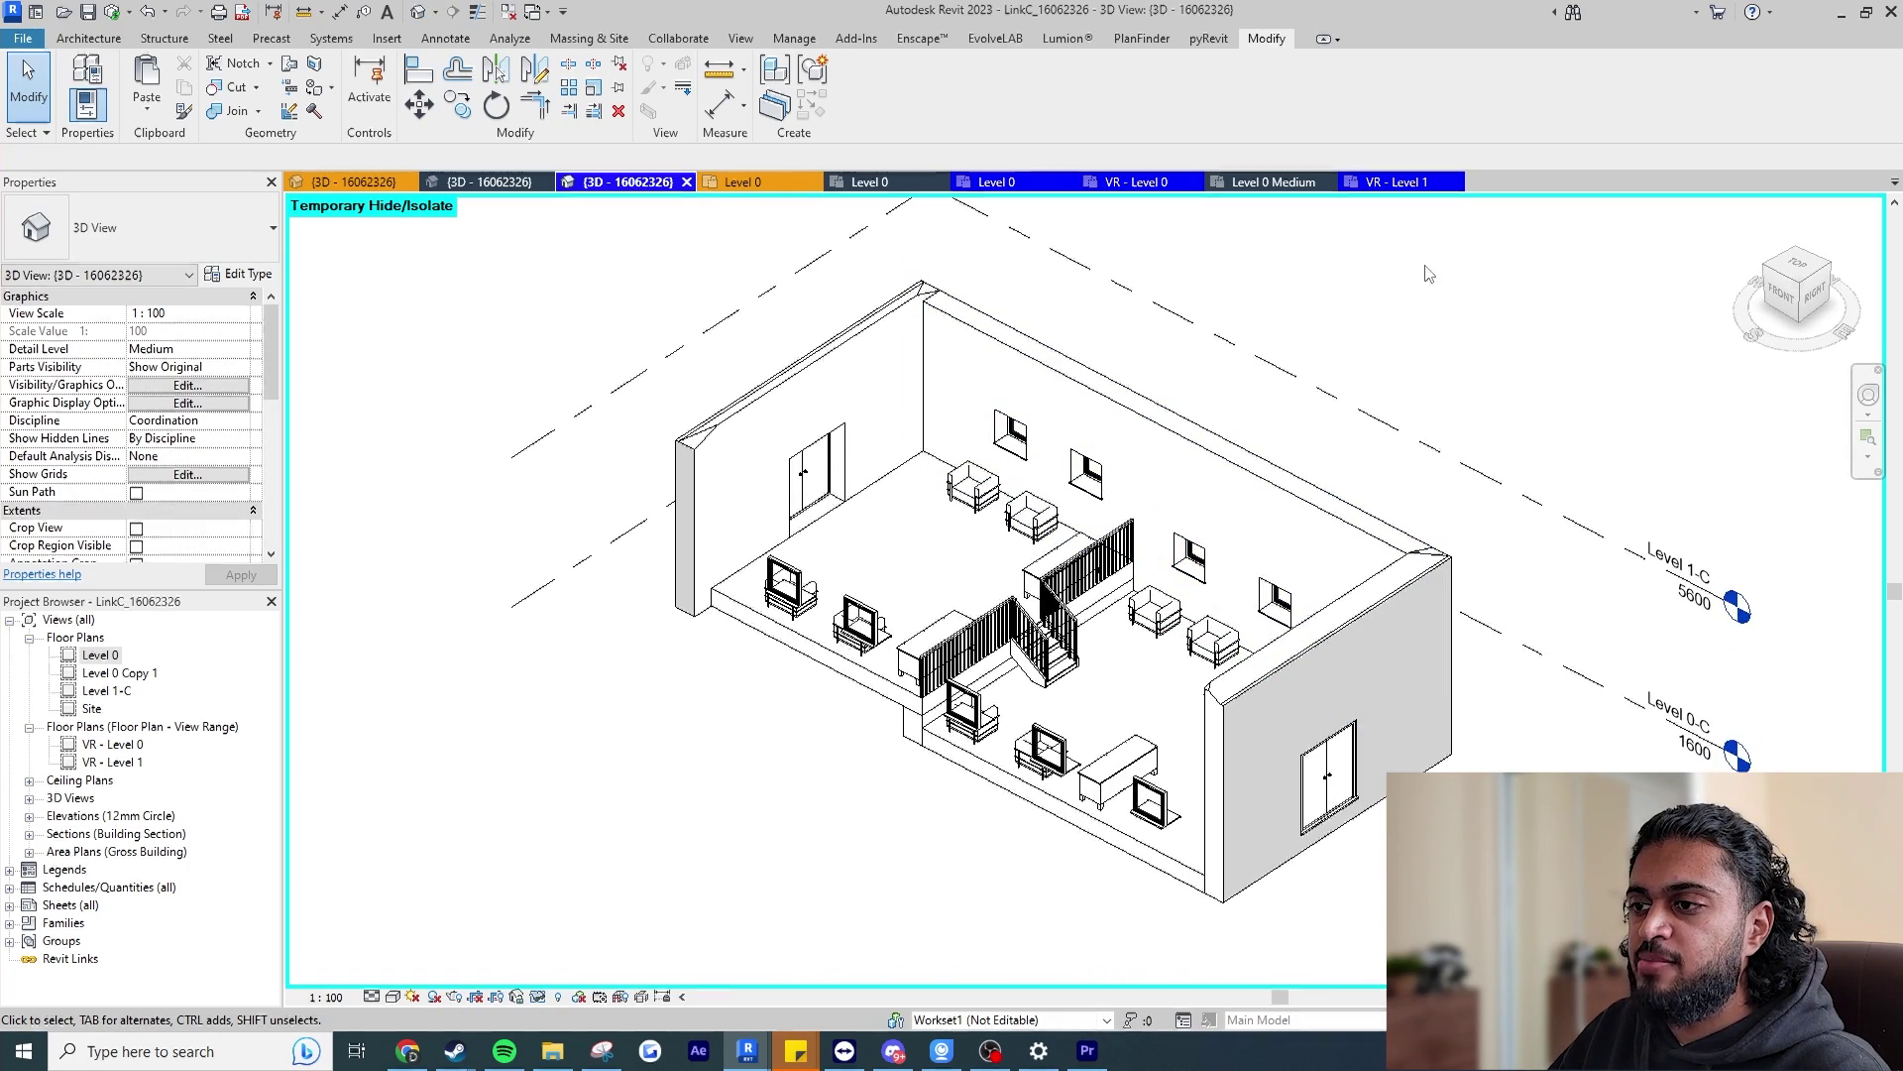
Delete the plan region around the lower-floor half of the building in VR - Level 0, and undo the deletion.
left_click(1135, 182)
left_click(1305, 402)
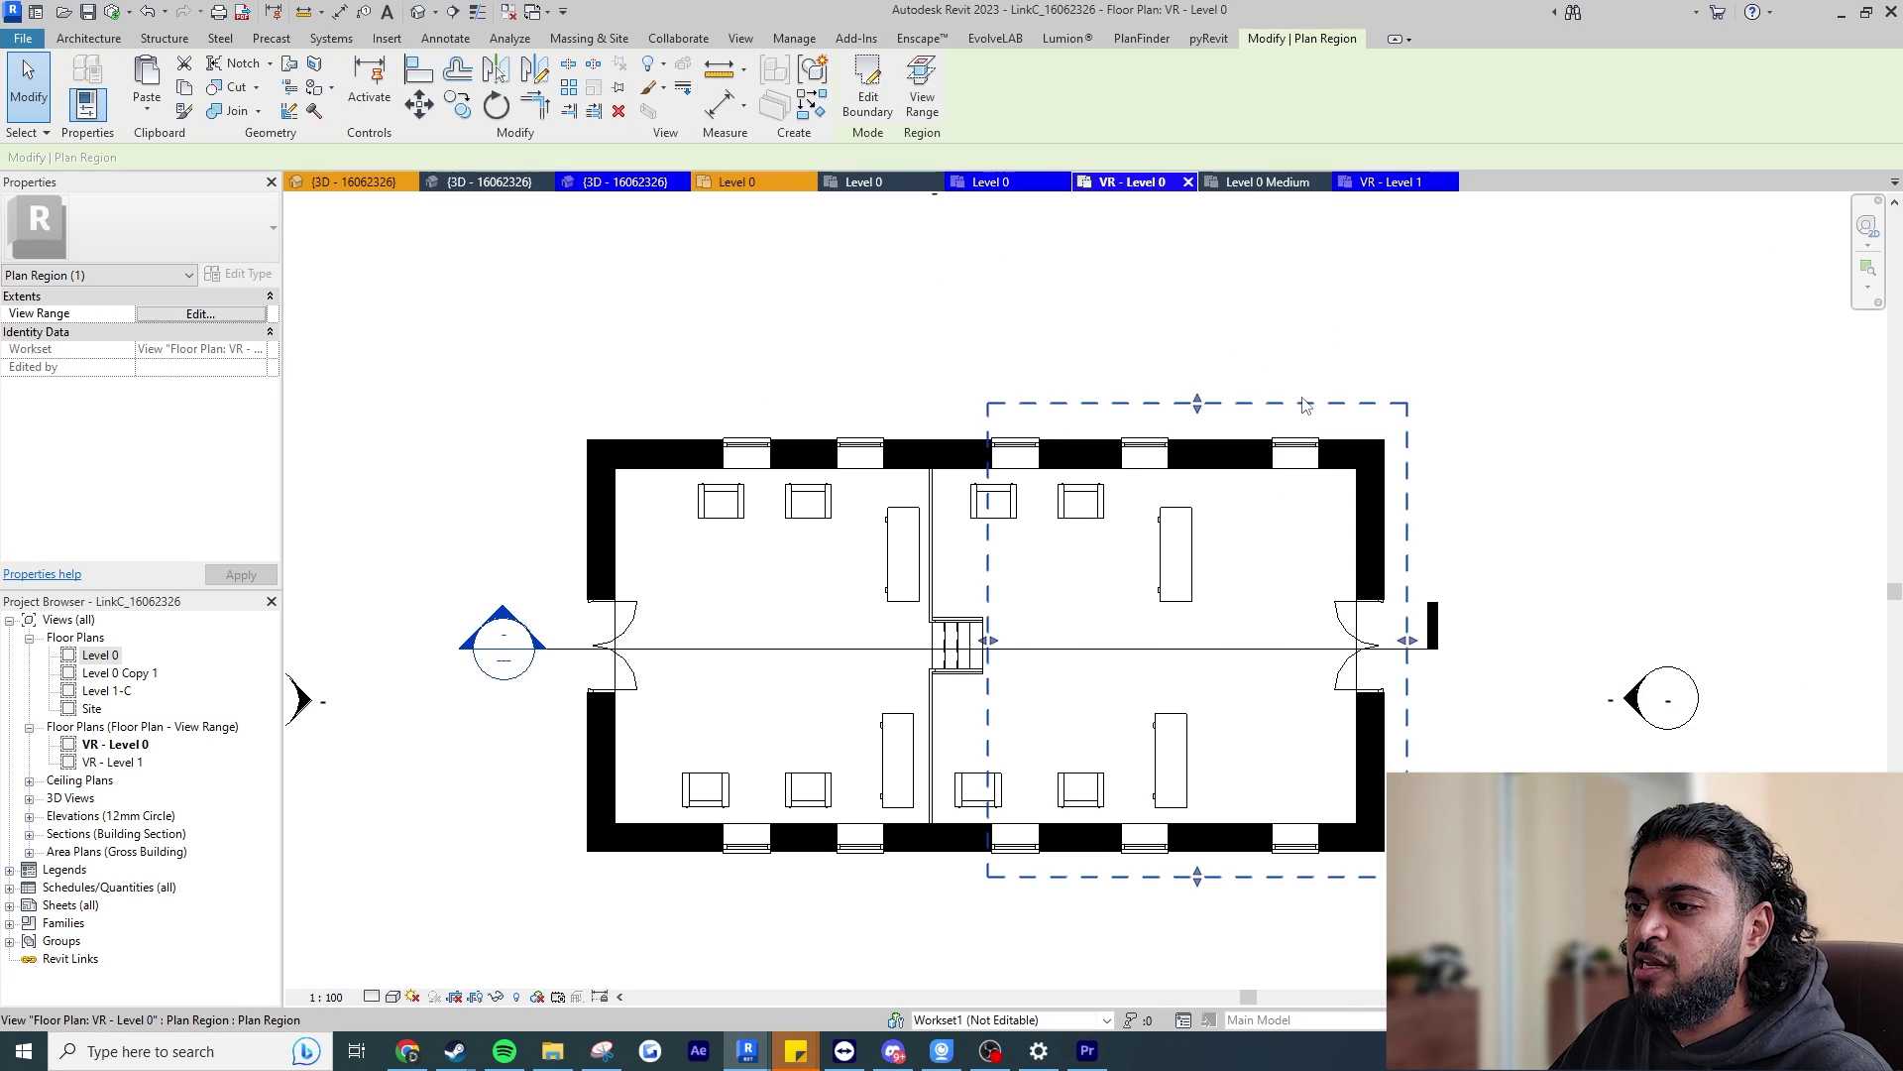
key("Escape")
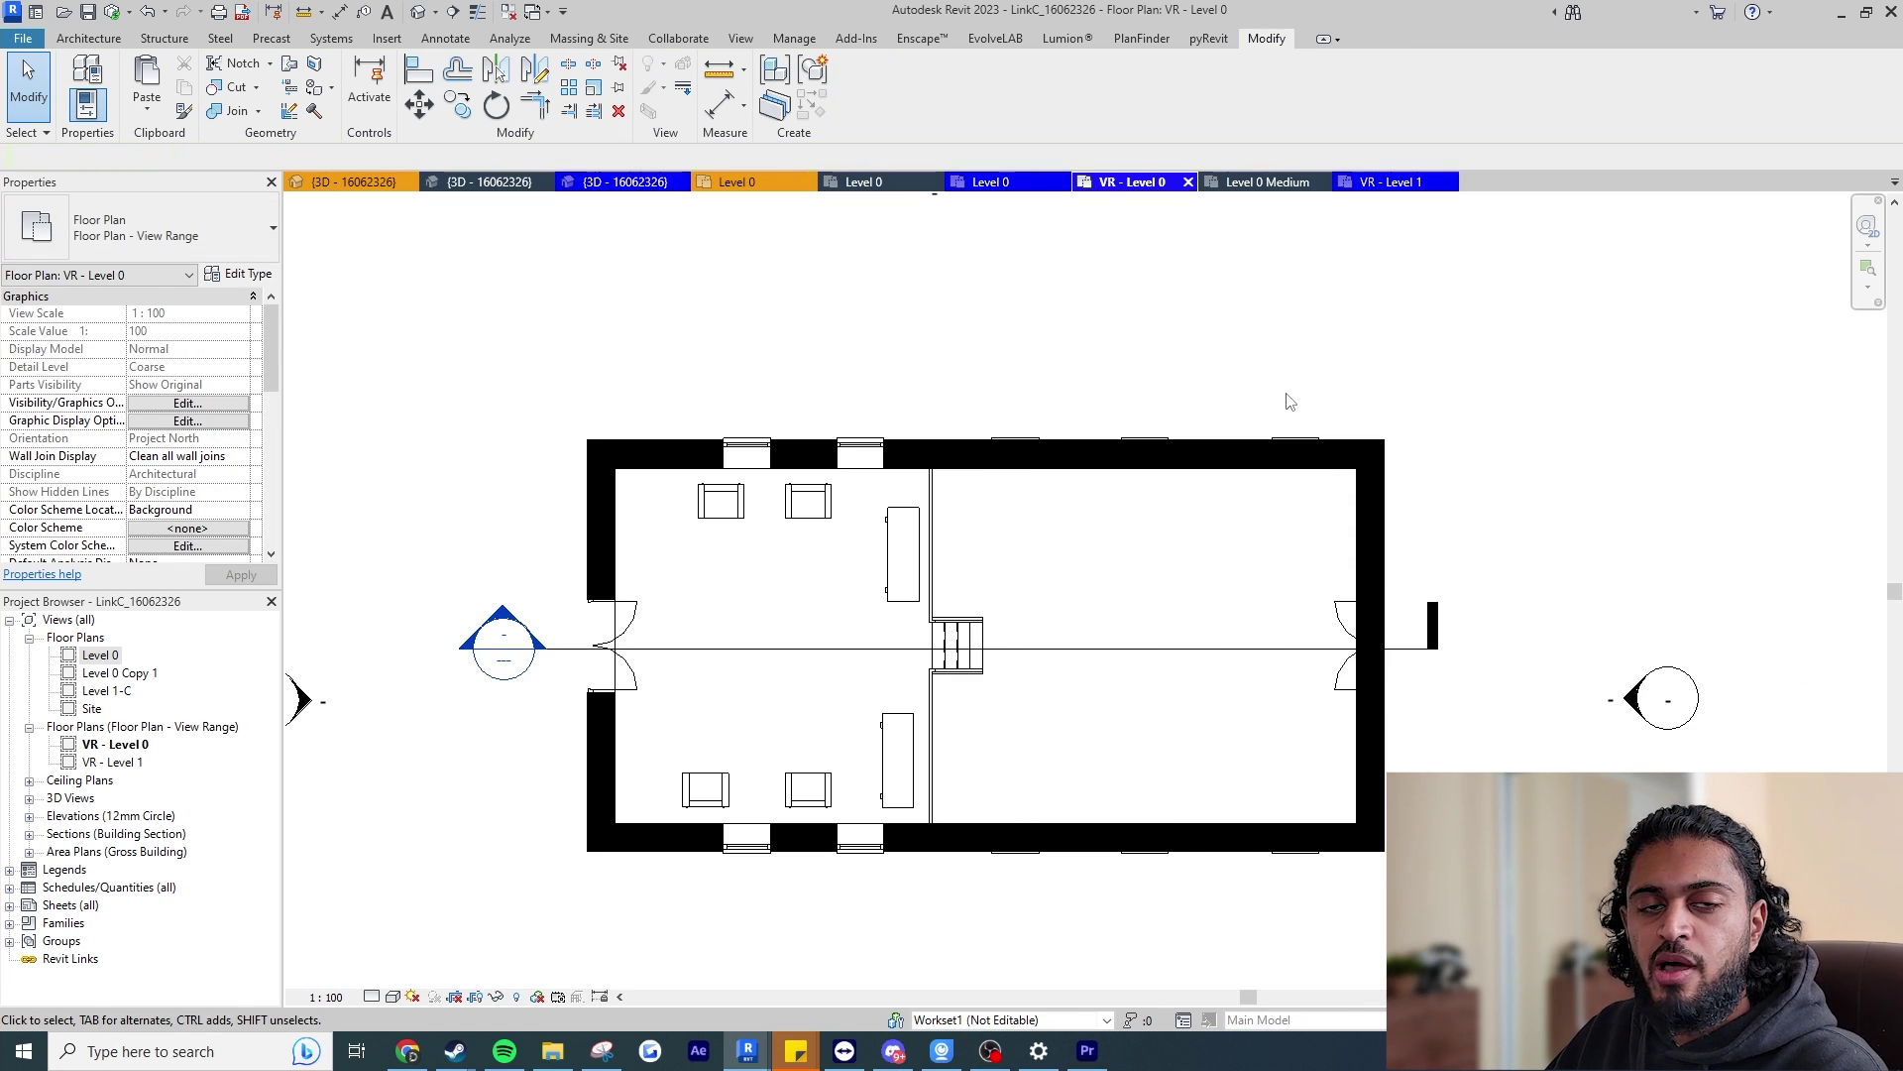
key("ctrl+z")
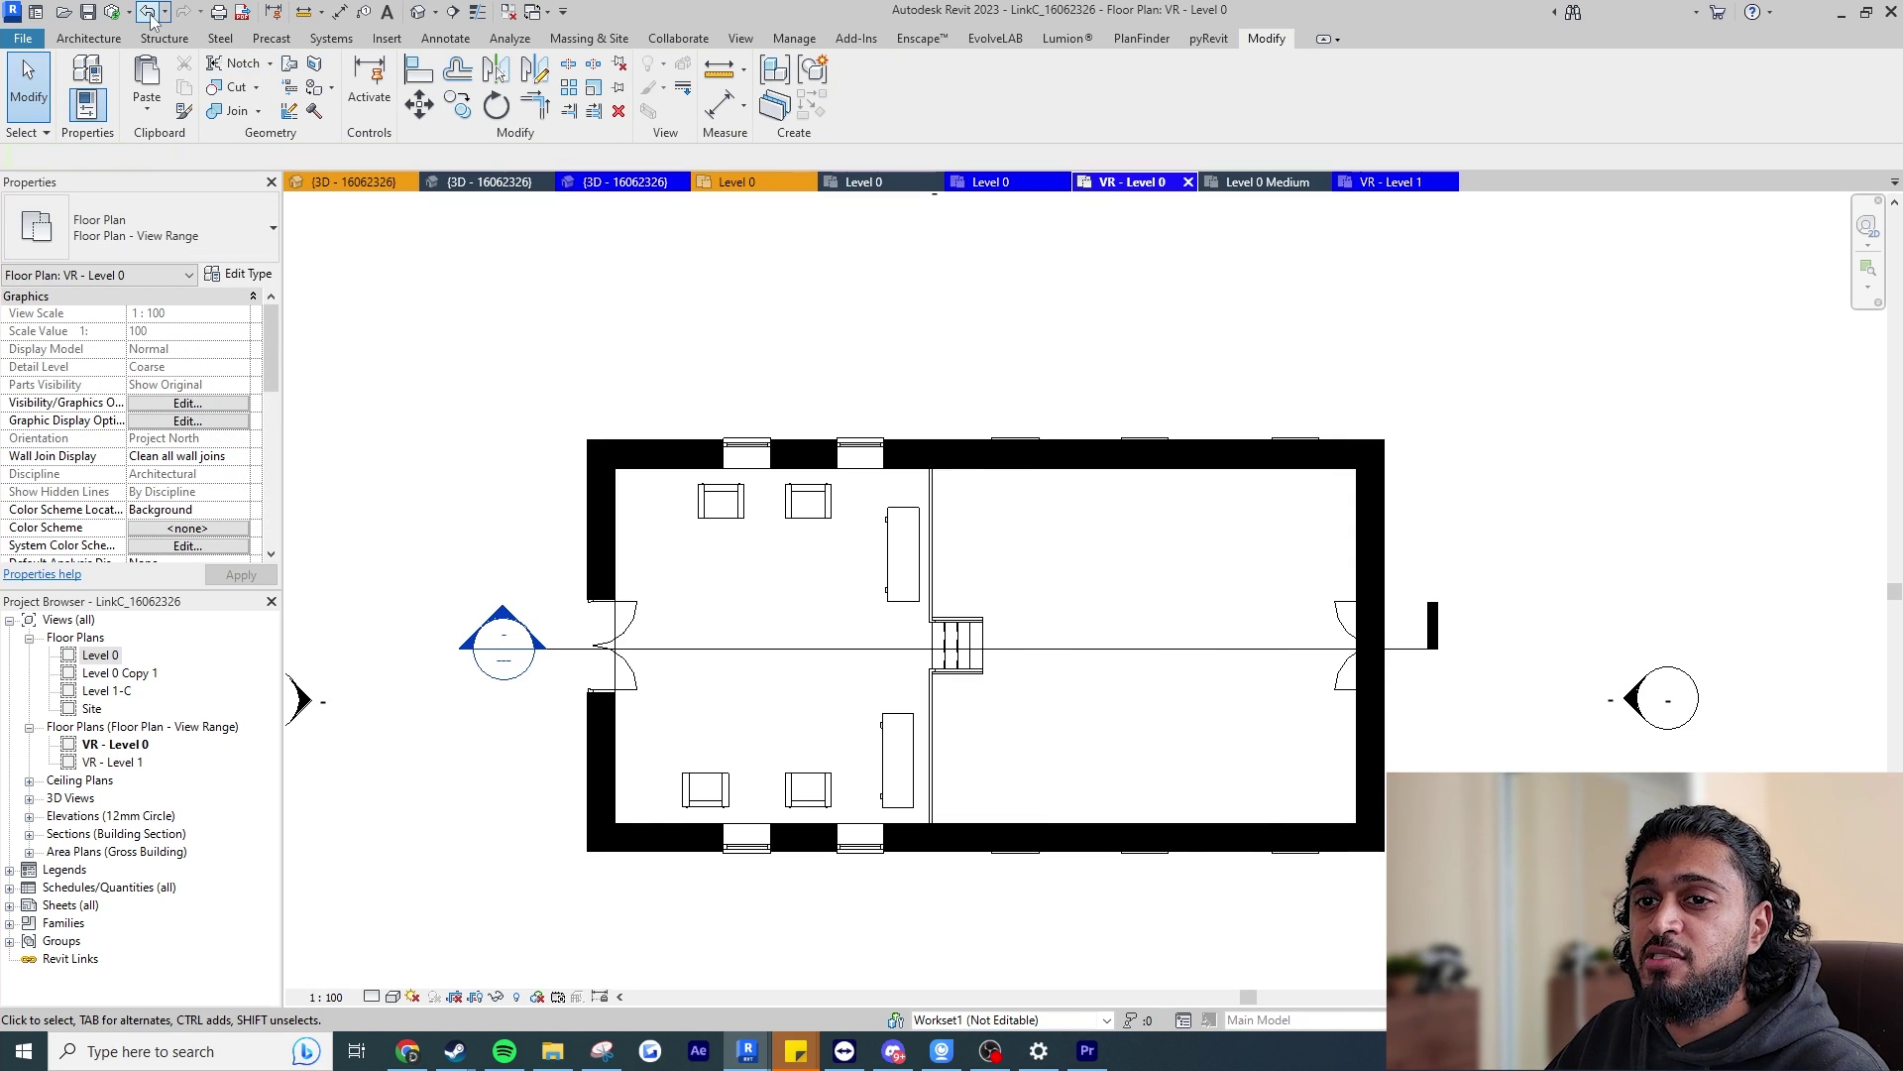